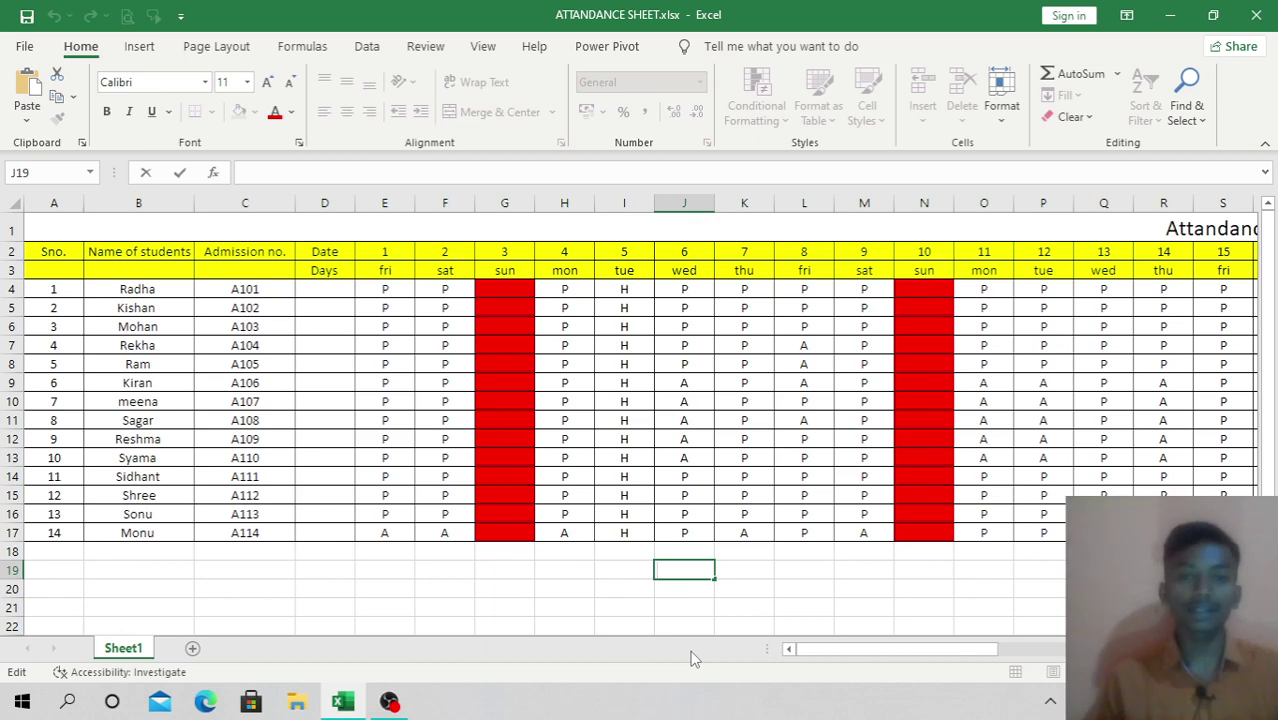
Step: Examine the finished attendance sheet, from the serial number, student name and admission number columns across the daily marks to the totals
drag(45, 240, 585, 533)
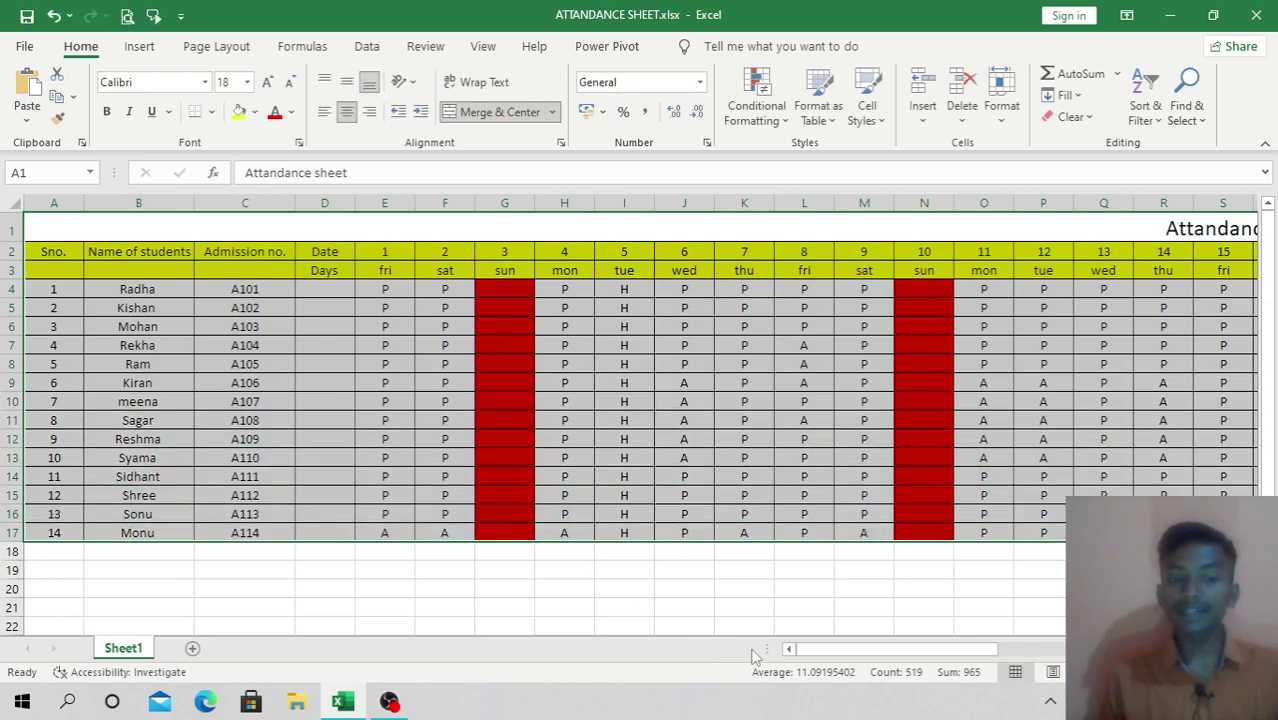
click(749, 605)
drag(40, 251, 63, 520)
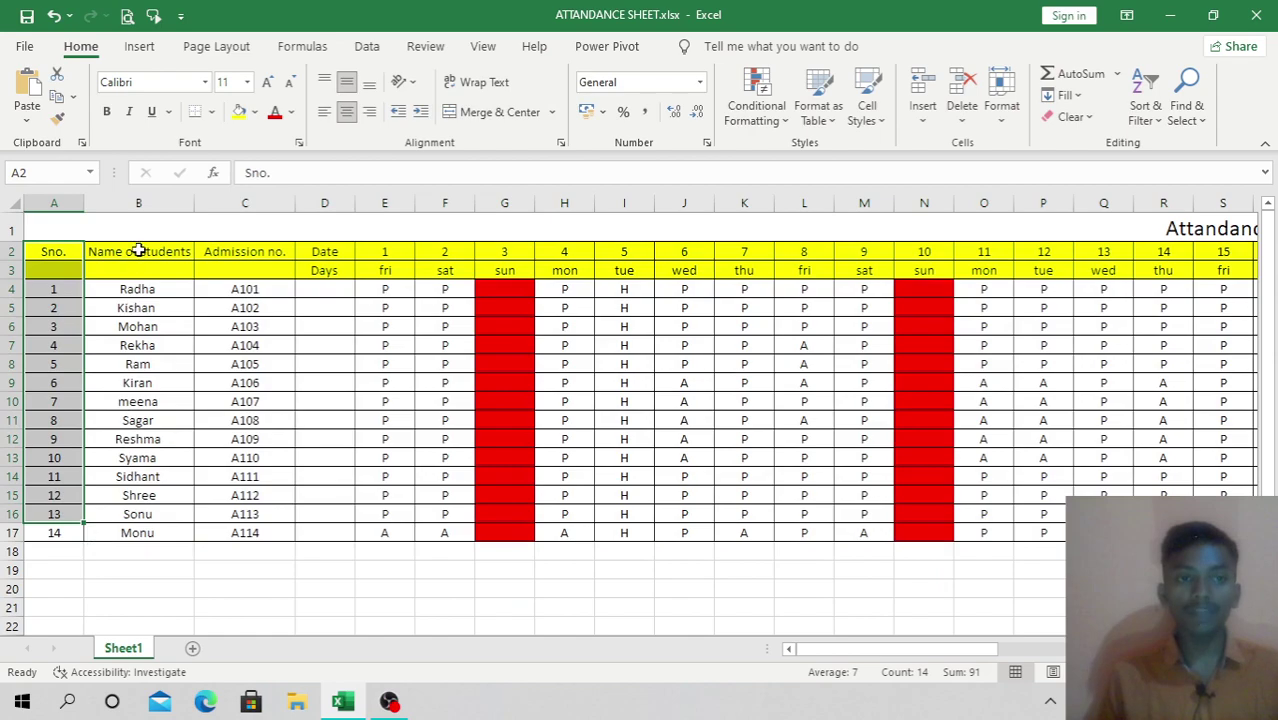
drag(137, 251, 158, 418)
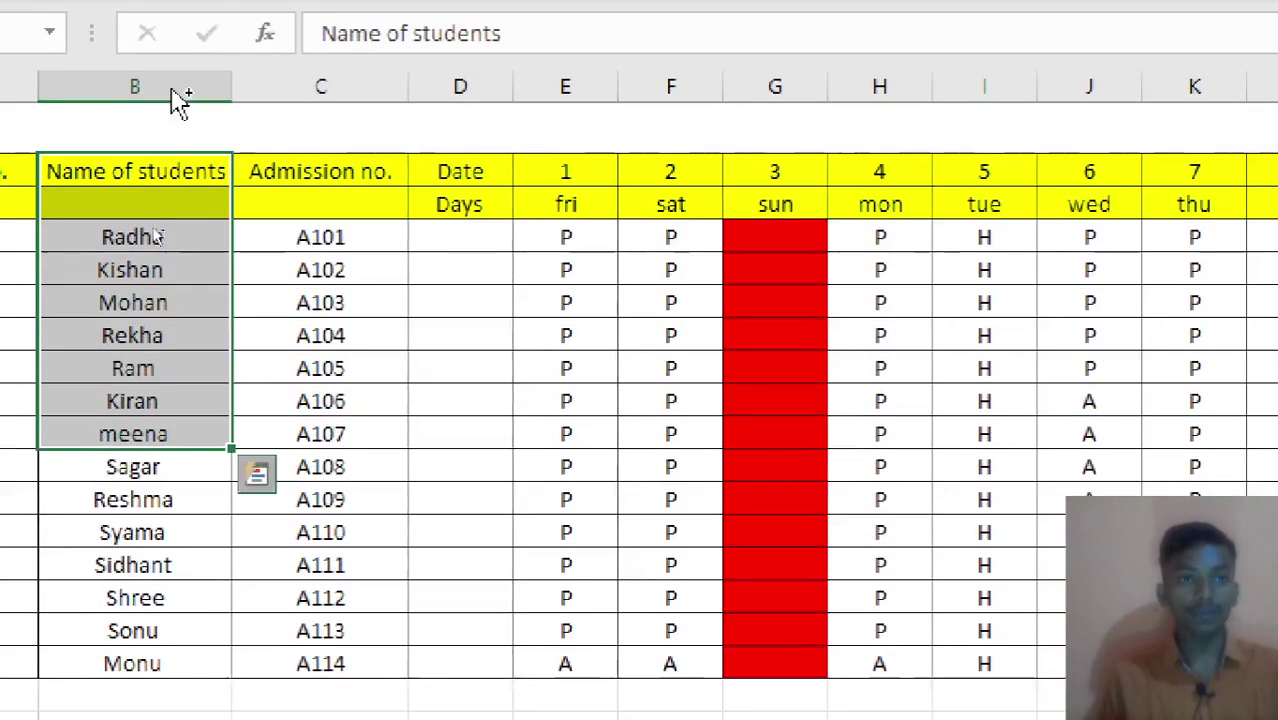
key(ctrl+q)
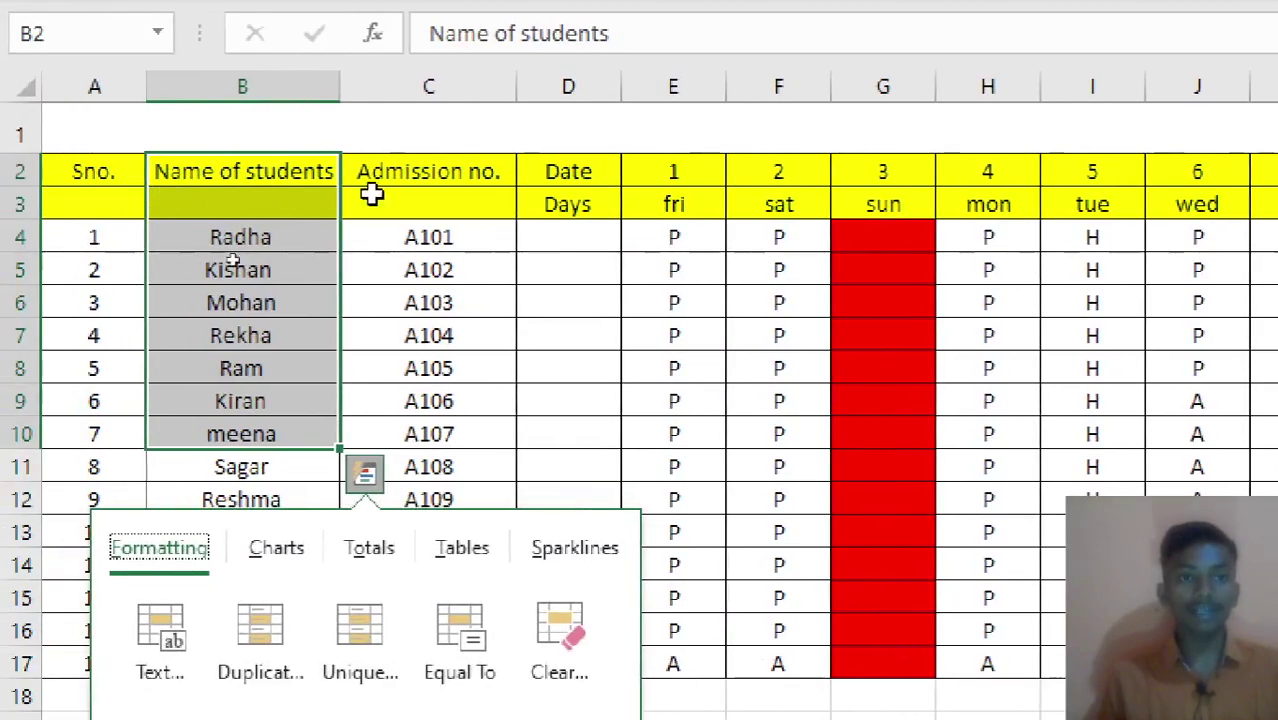
key(Left)
drag(505, 171, 447, 210)
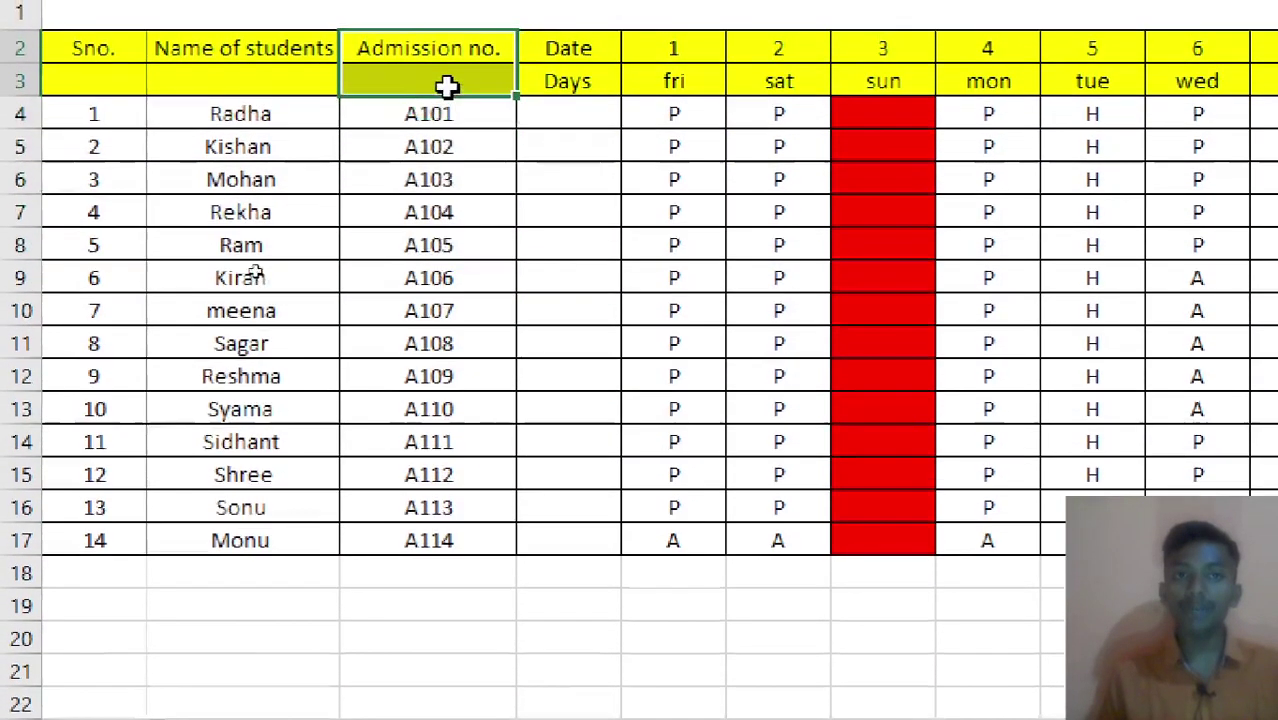
click(450, 178)
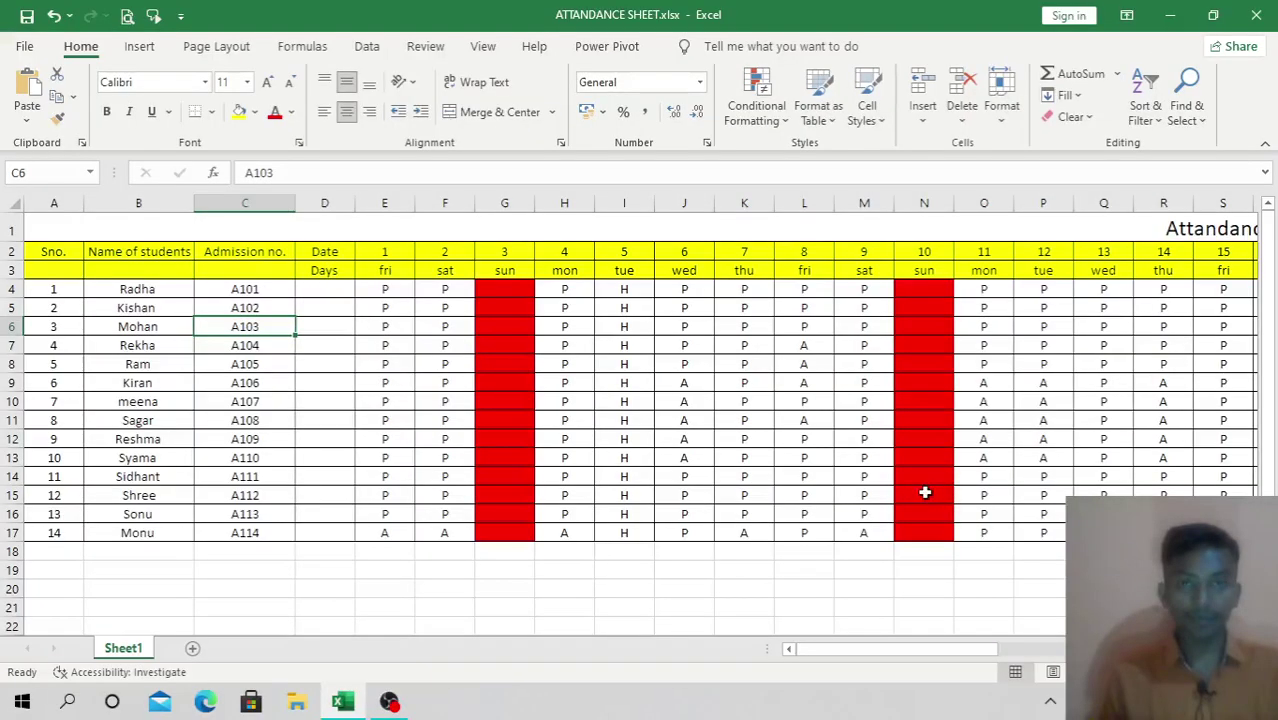
drag(975, 650, 1177, 650)
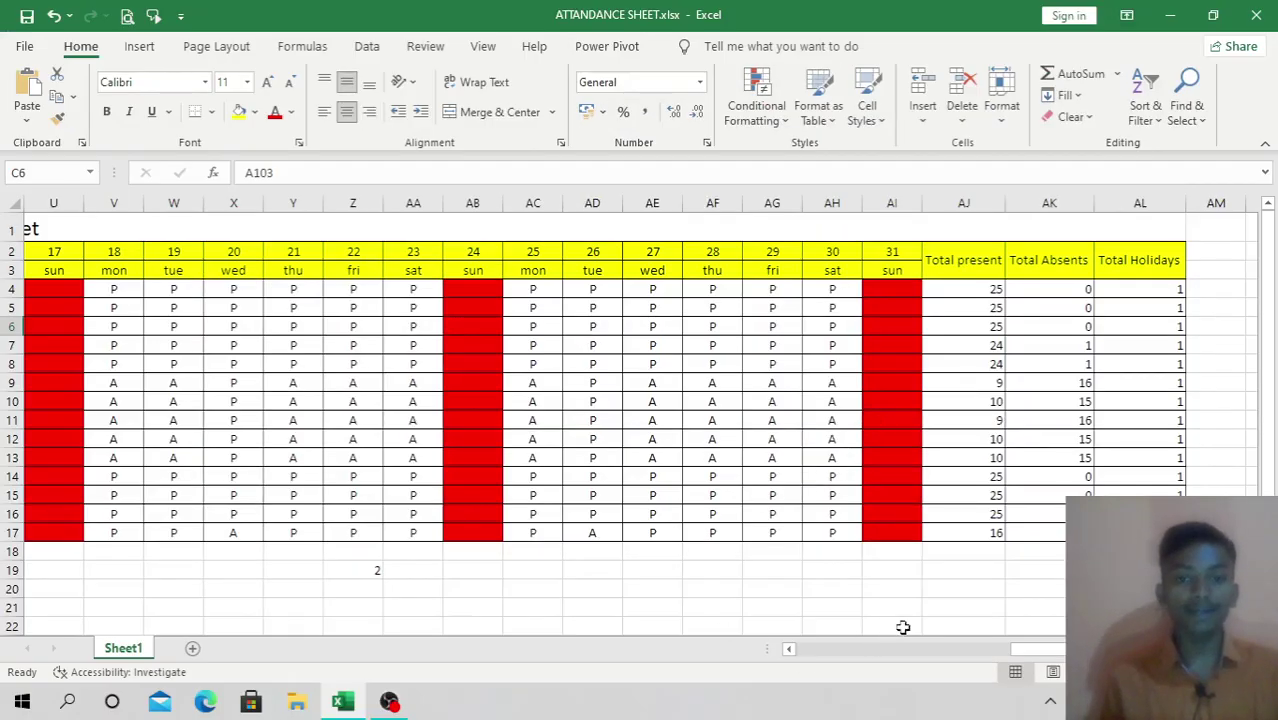
drag(1038, 649, 890, 666)
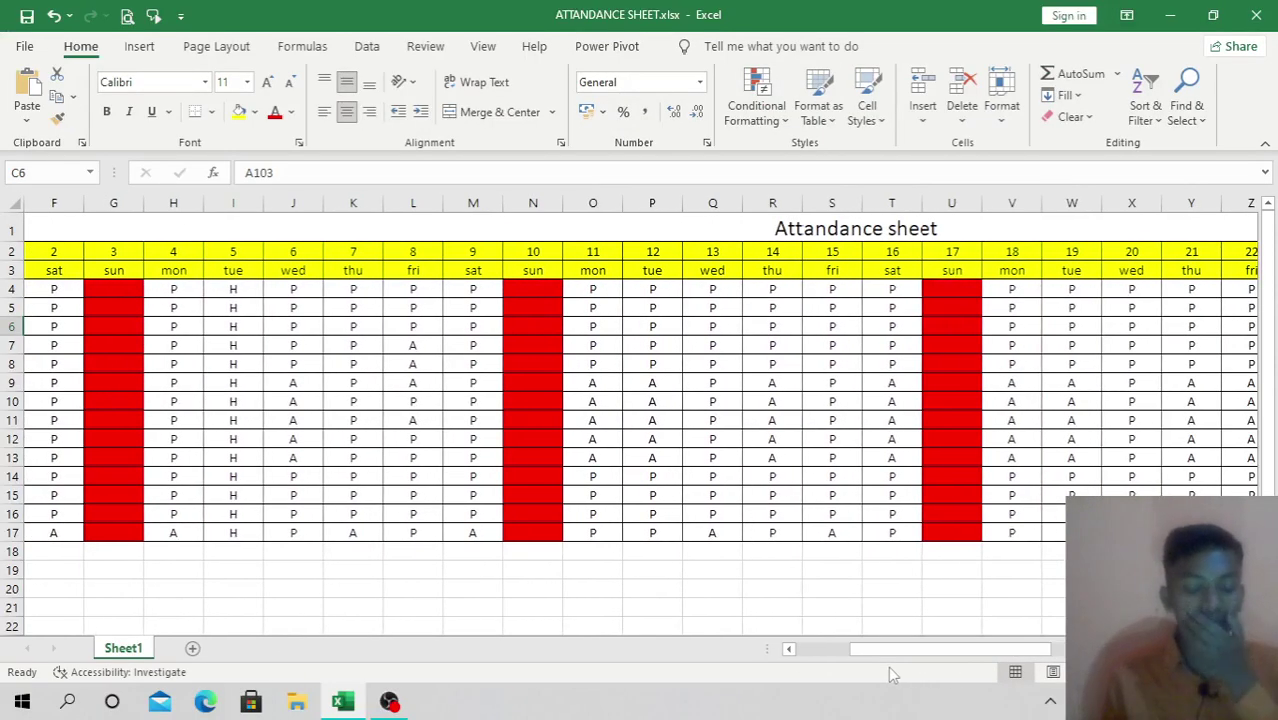
Step: Create a new blank workbook for the attendance sheet
key(ctrl+n)
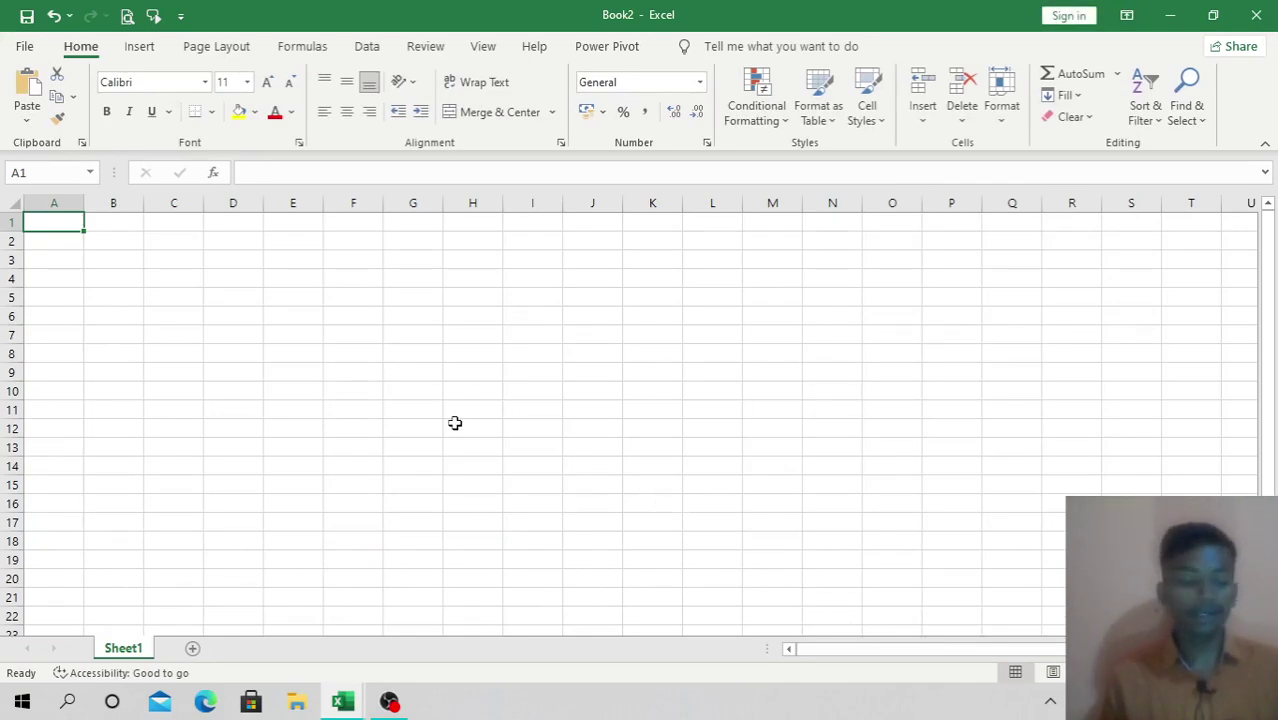
drag(60, 224, 137, 240)
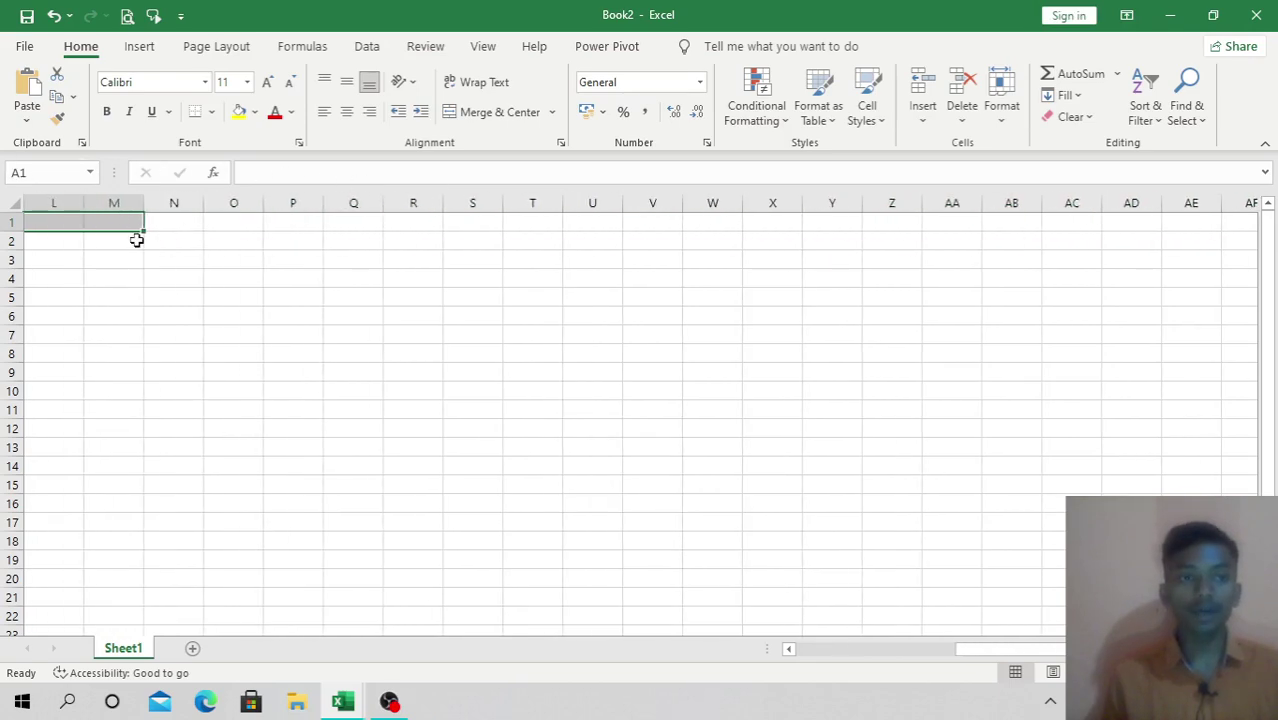
key(ctrl+Home)
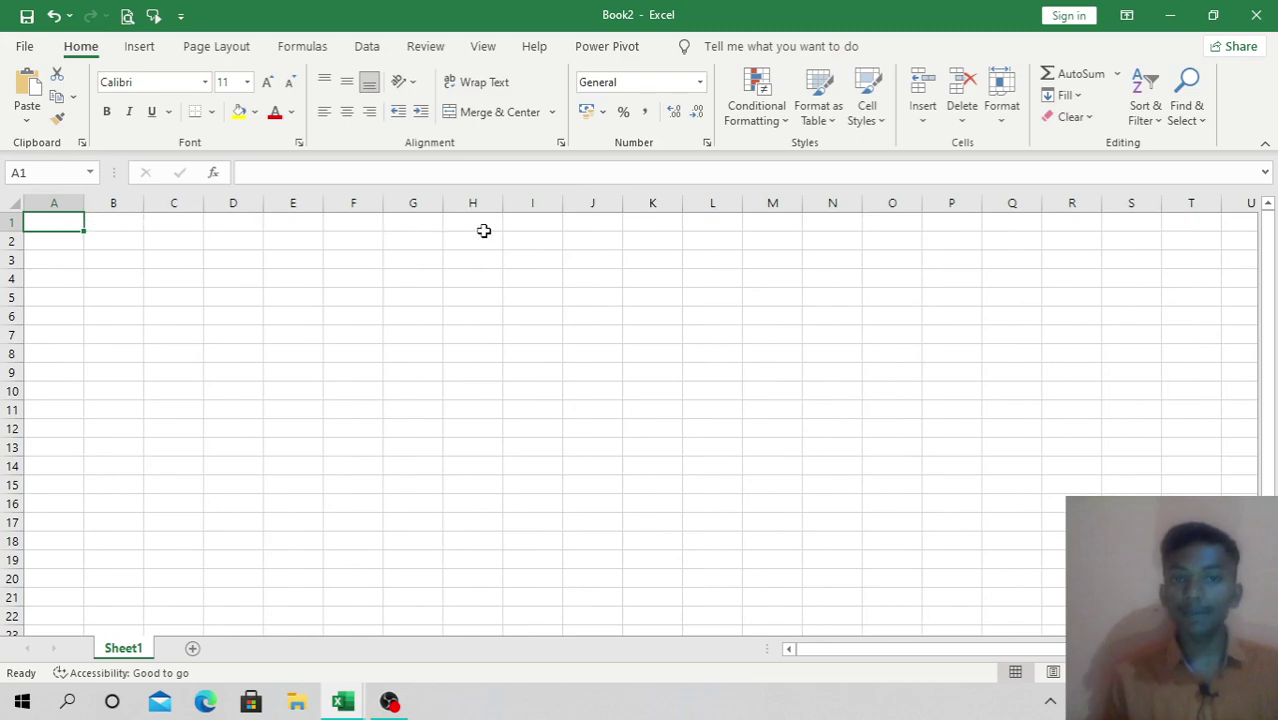
drag(68, 220, 308, 224)
click(241, 284)
Step: Enter the title ATTANDANCE SHEET in cell A1 of the new workbook
click(52, 222)
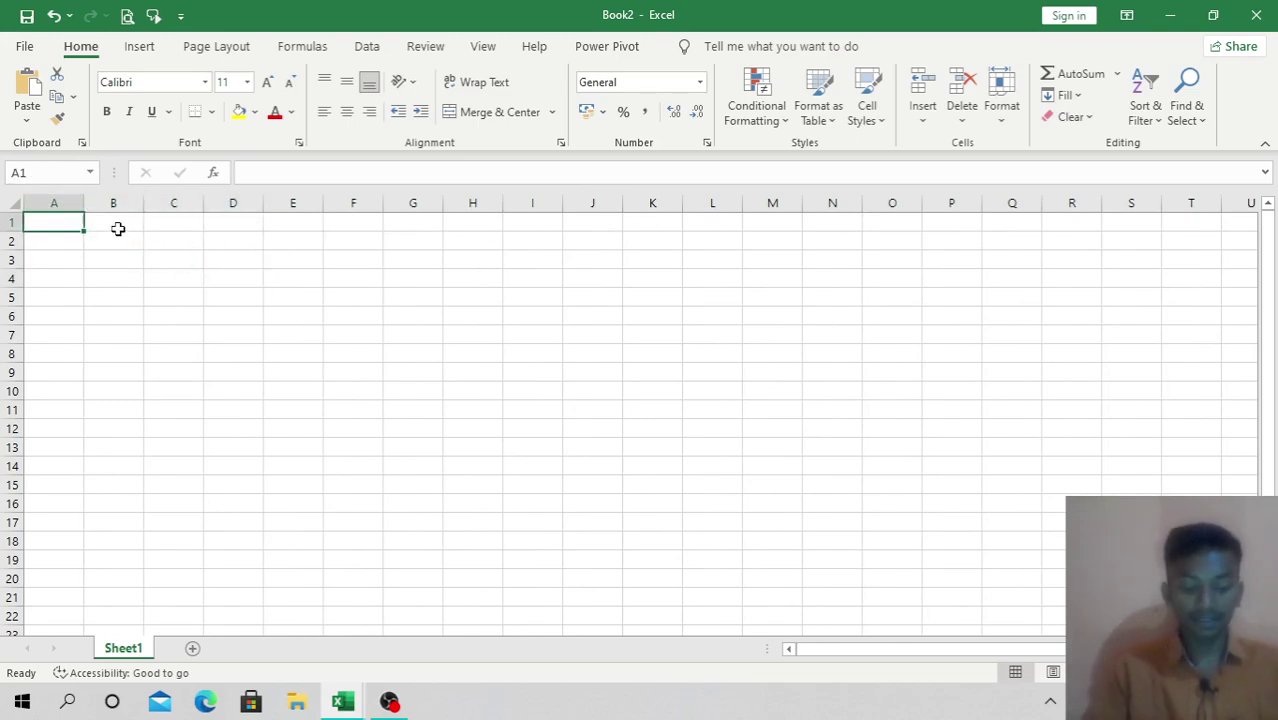
text(A)
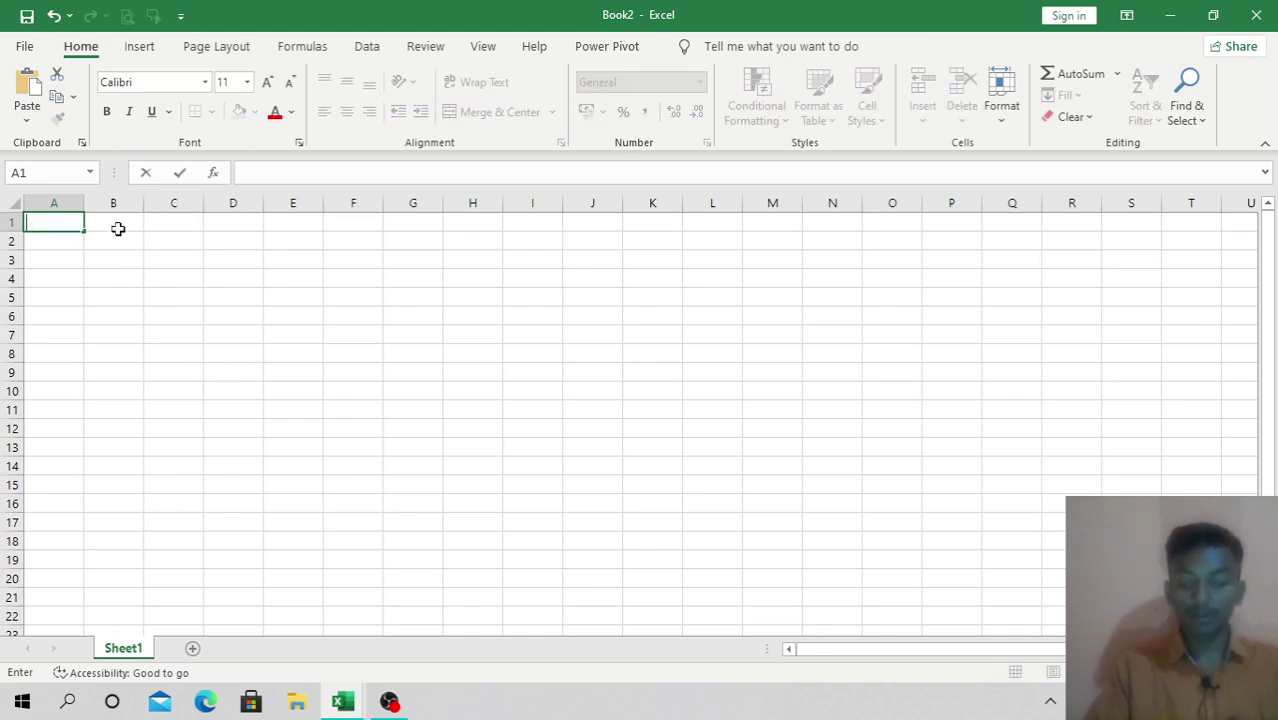
text(TTAN)
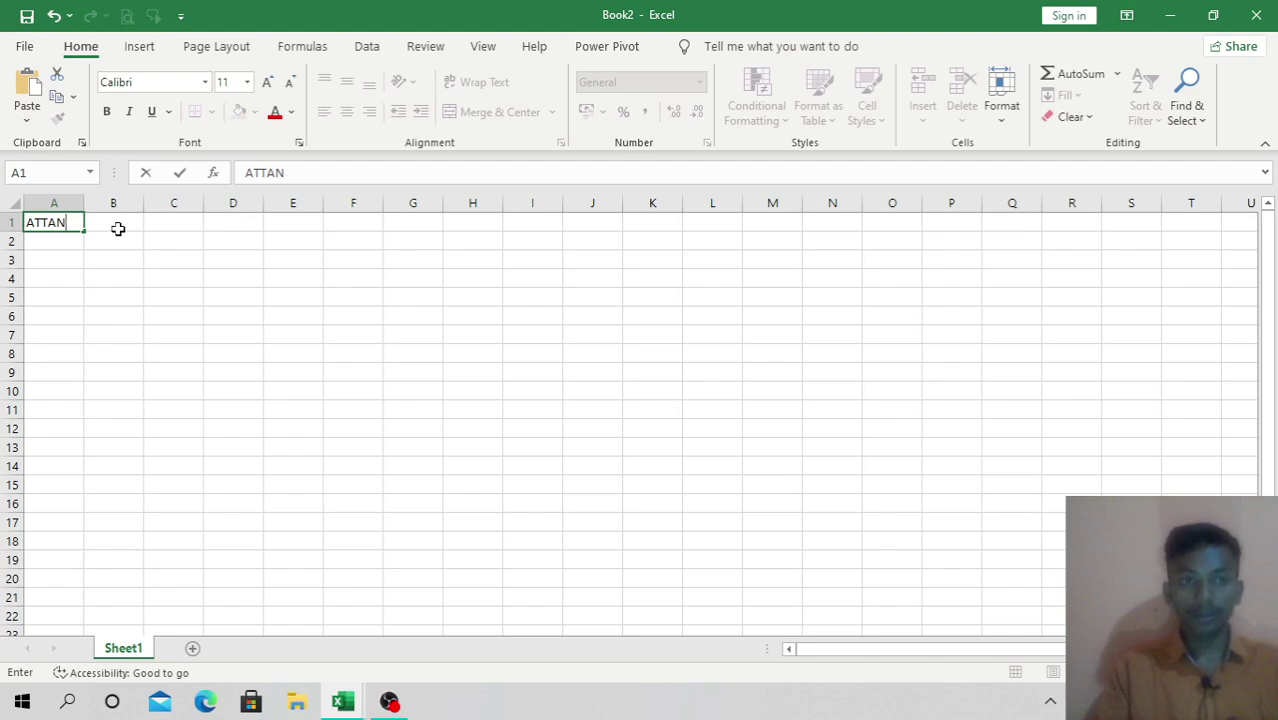
text(CANCE)
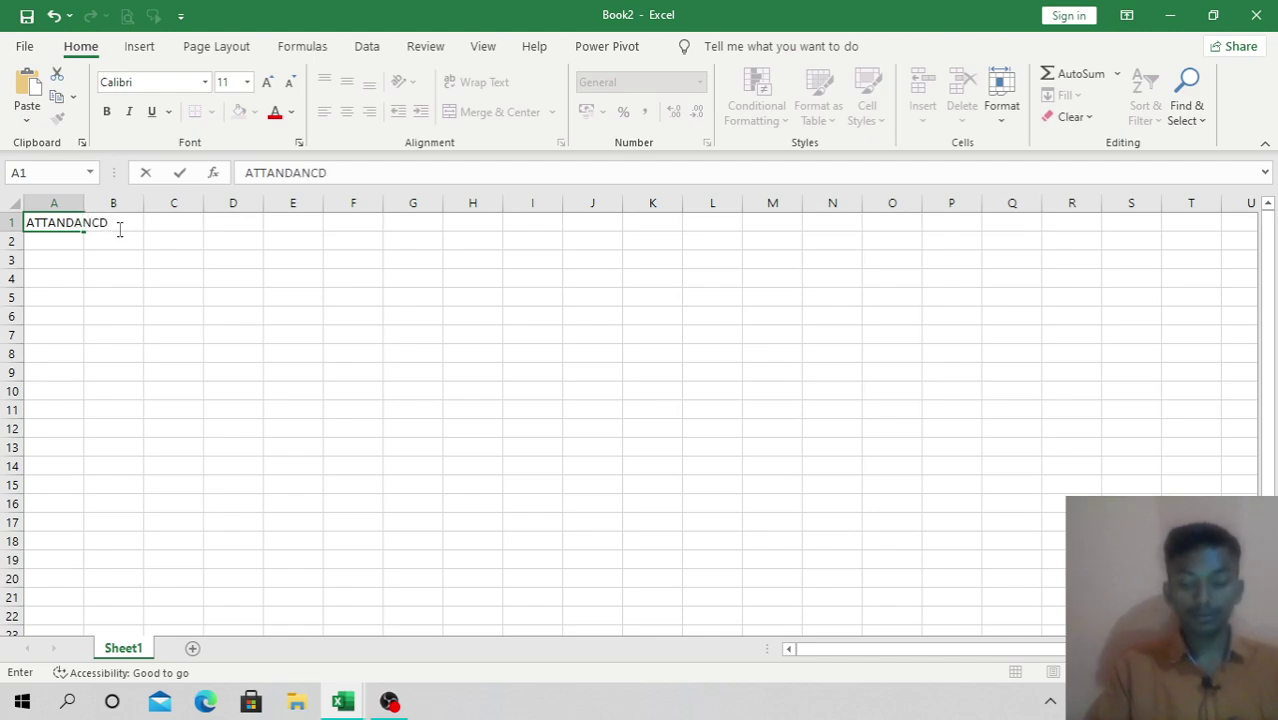
text( S)
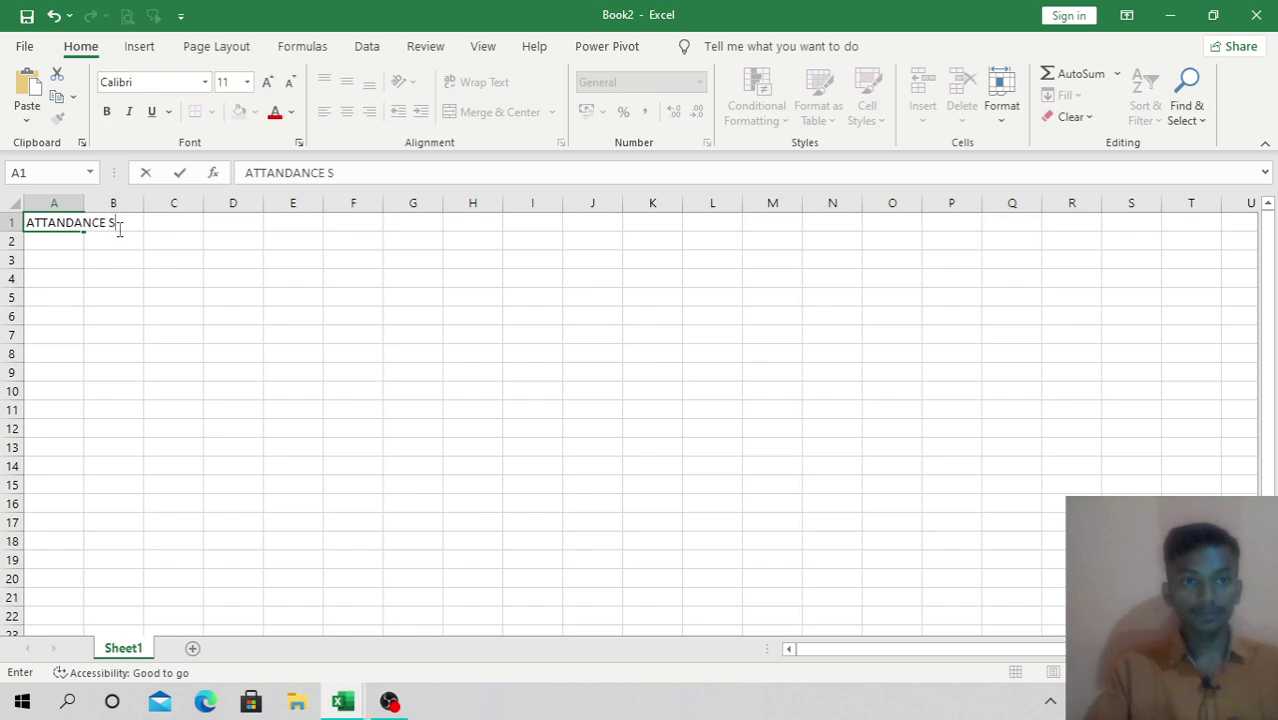
text(H)
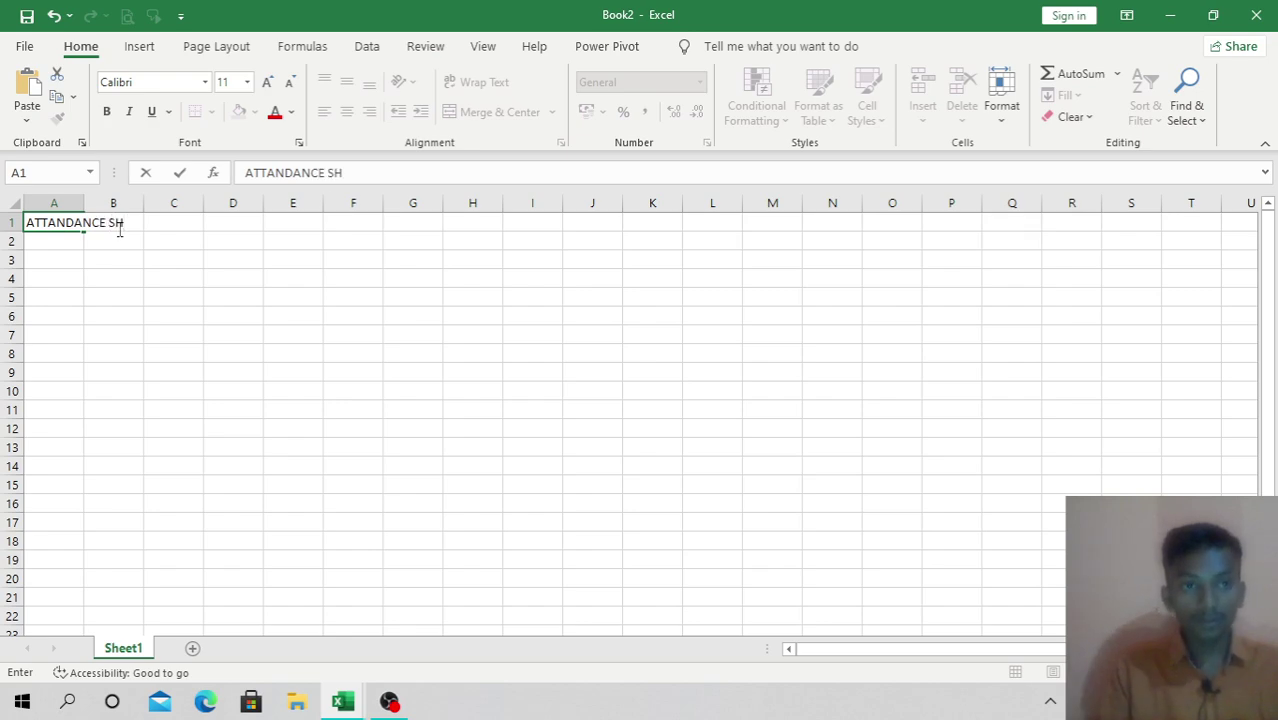
text(EET)
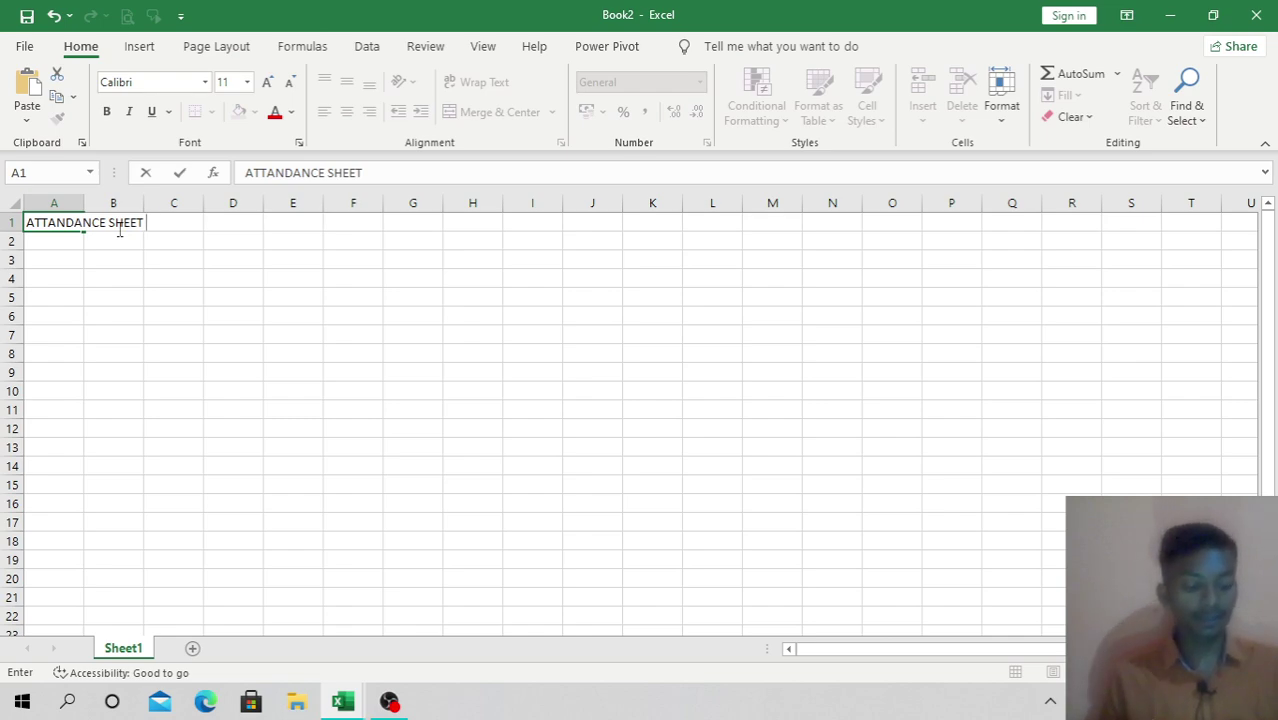
click(174, 258)
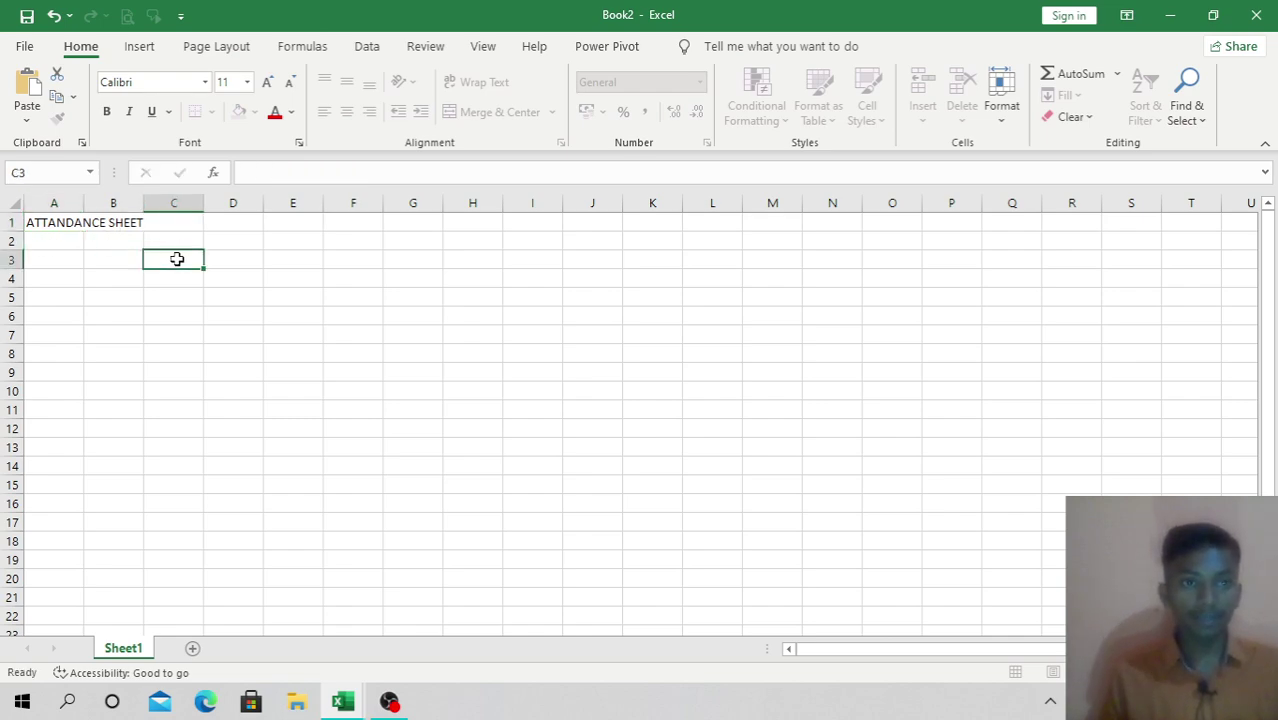
Step: Enter the month JULY in cell A2, directly below the title
click(80, 241)
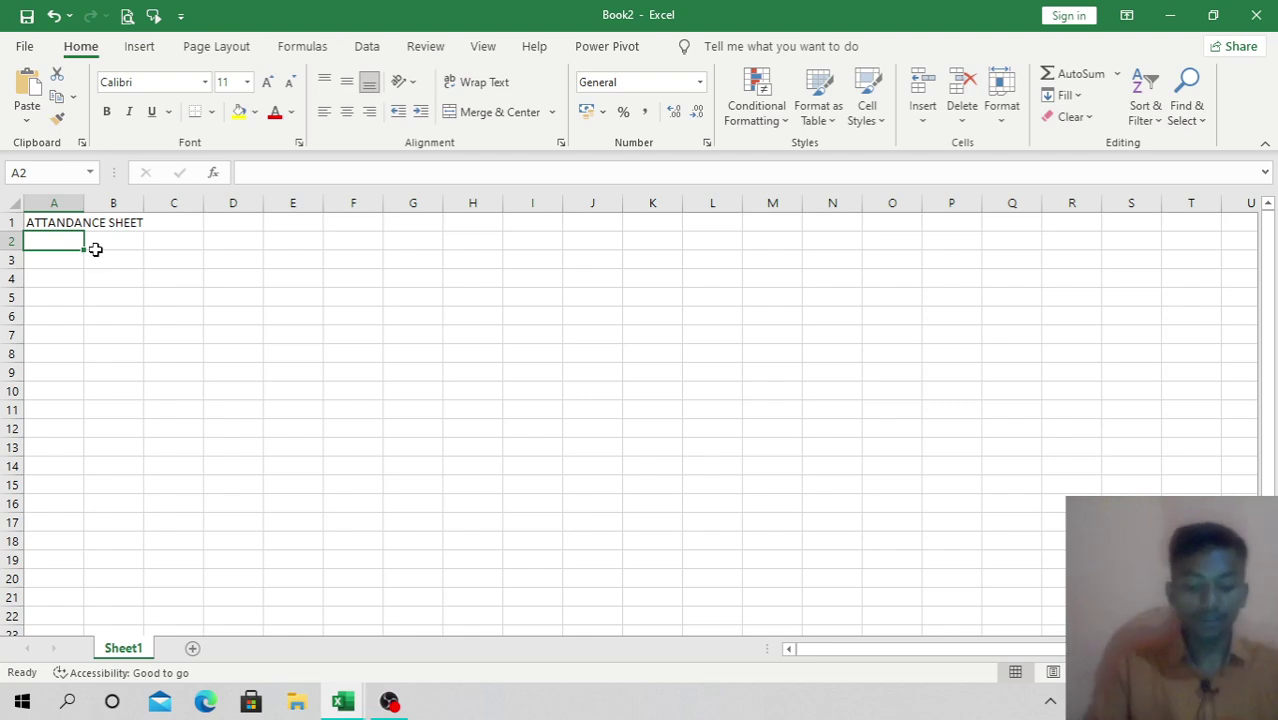
text(JU)
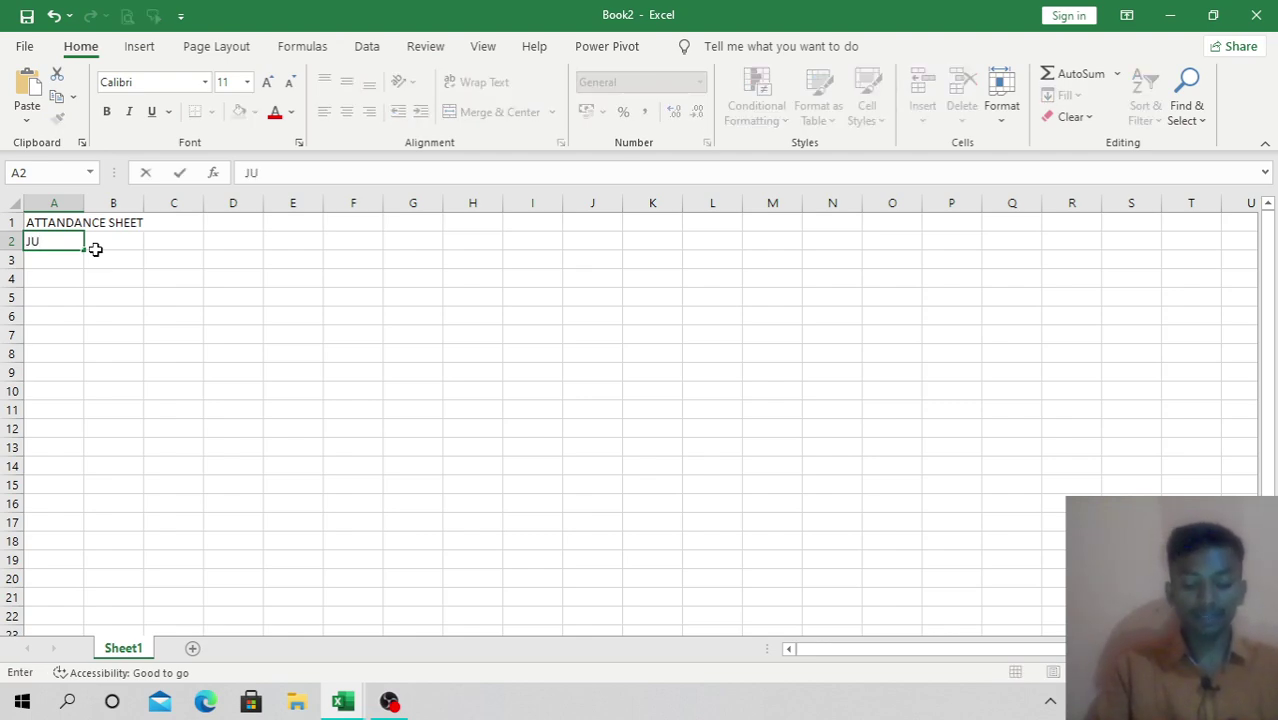
text(LY)
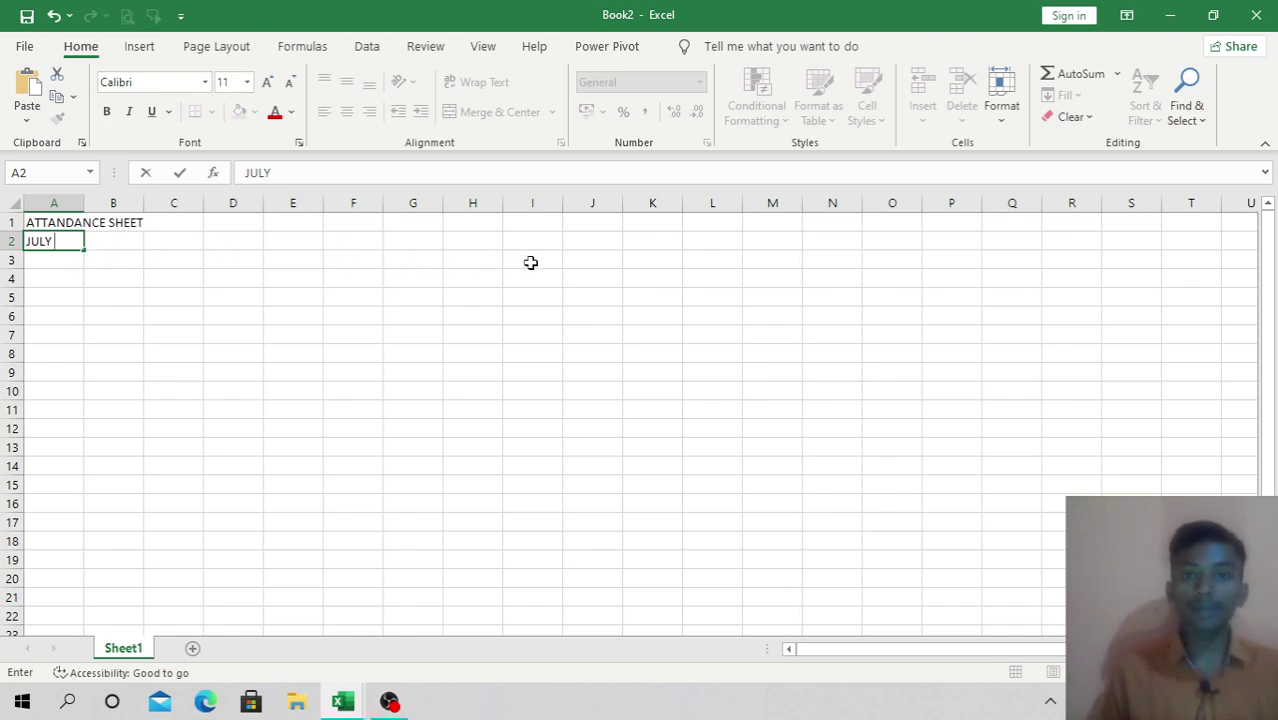
Step: Enter the column header "Sno." in cell A3
click(41, 260)
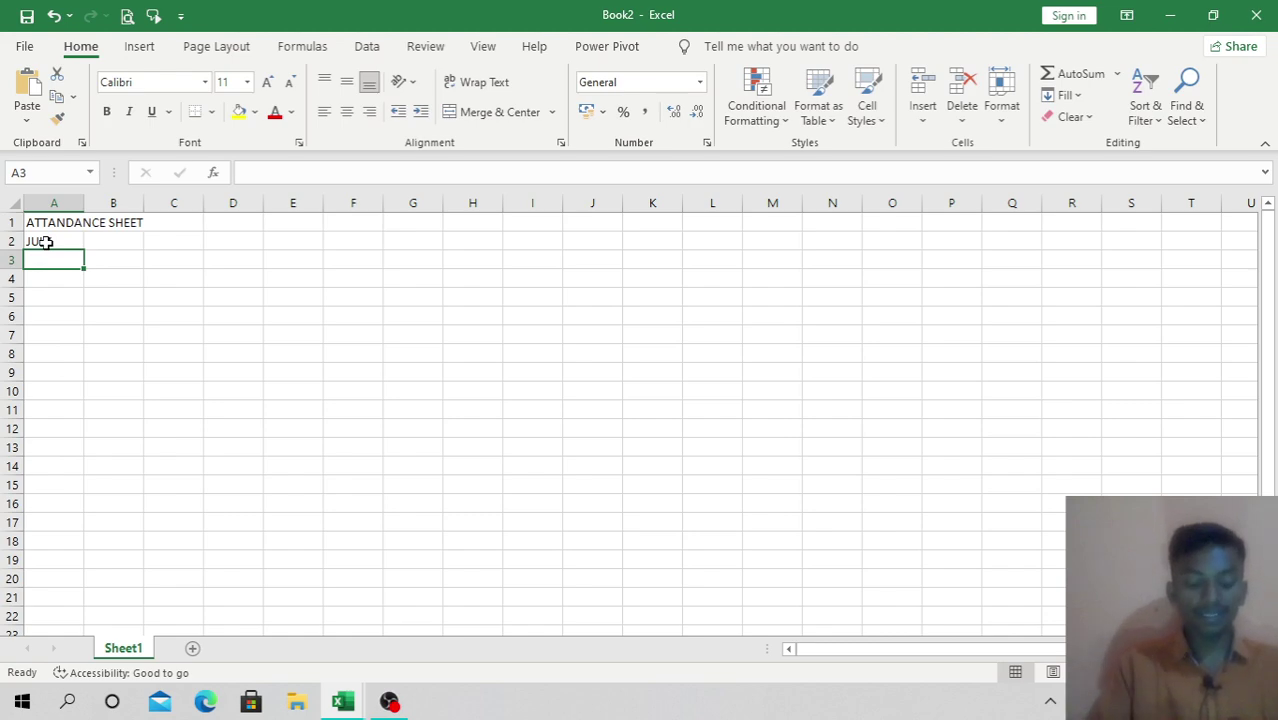
text(S)
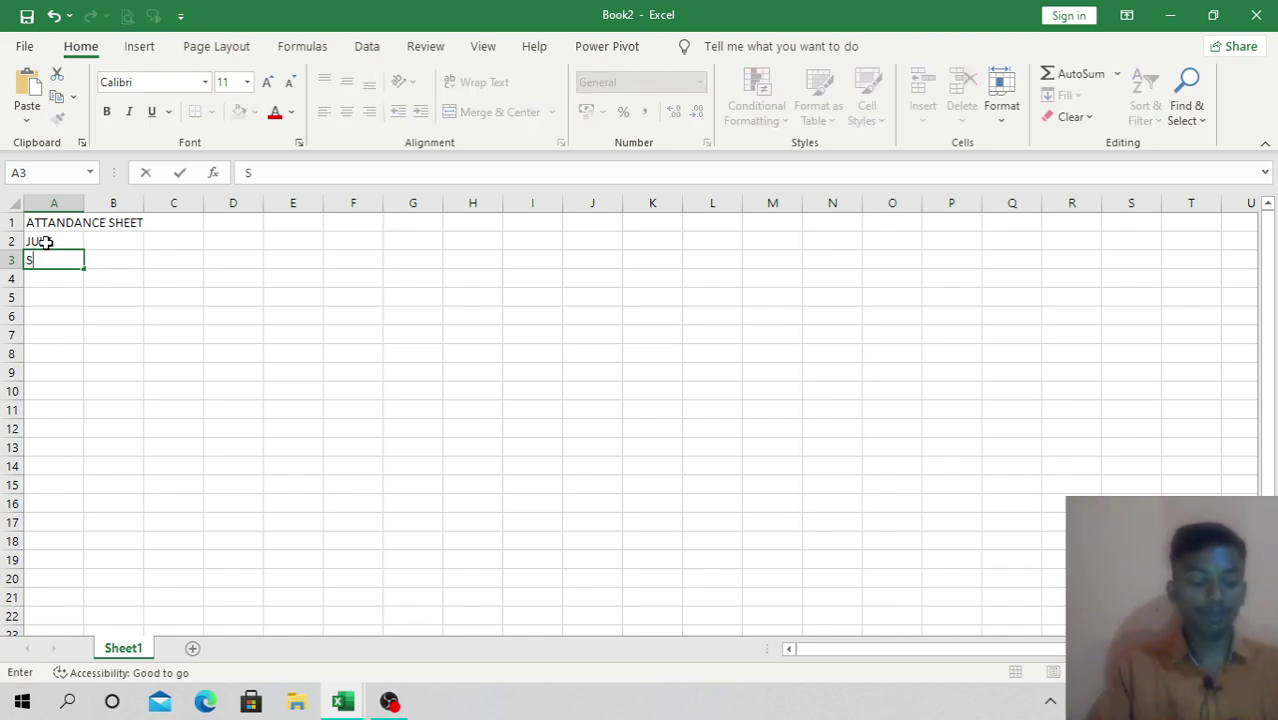
text(no,)
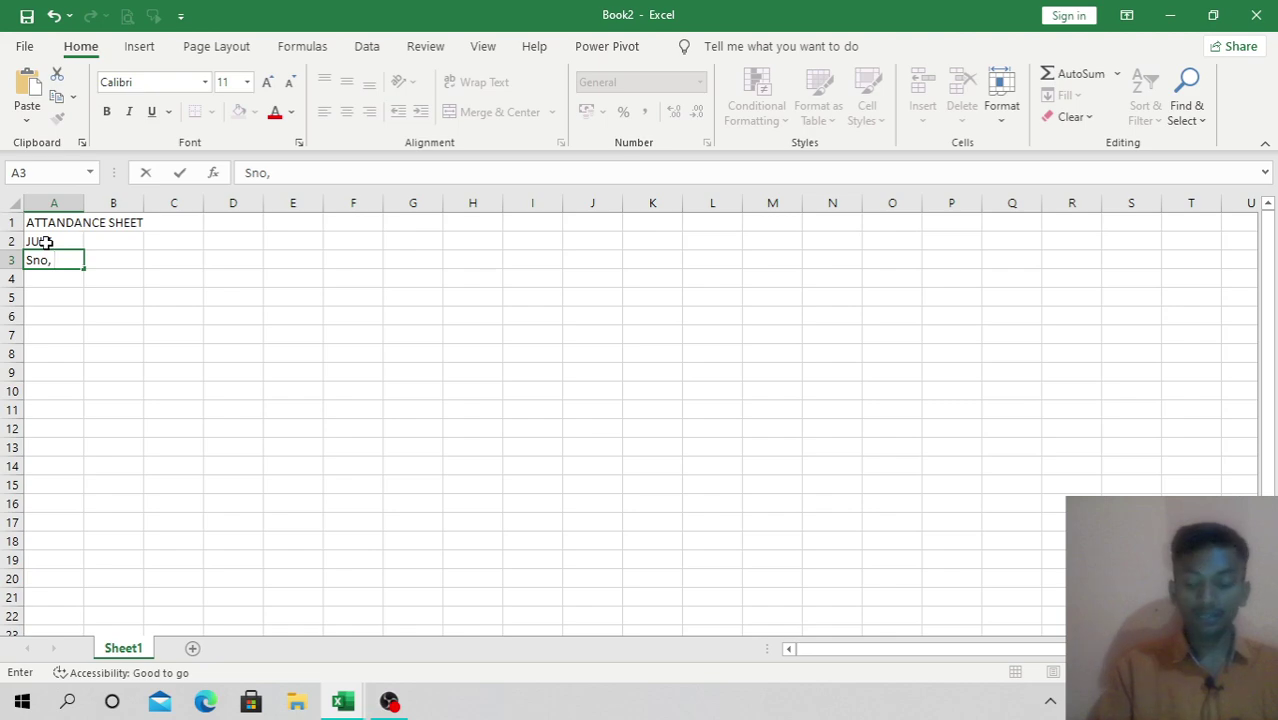
key(BackSpace)
text(.)
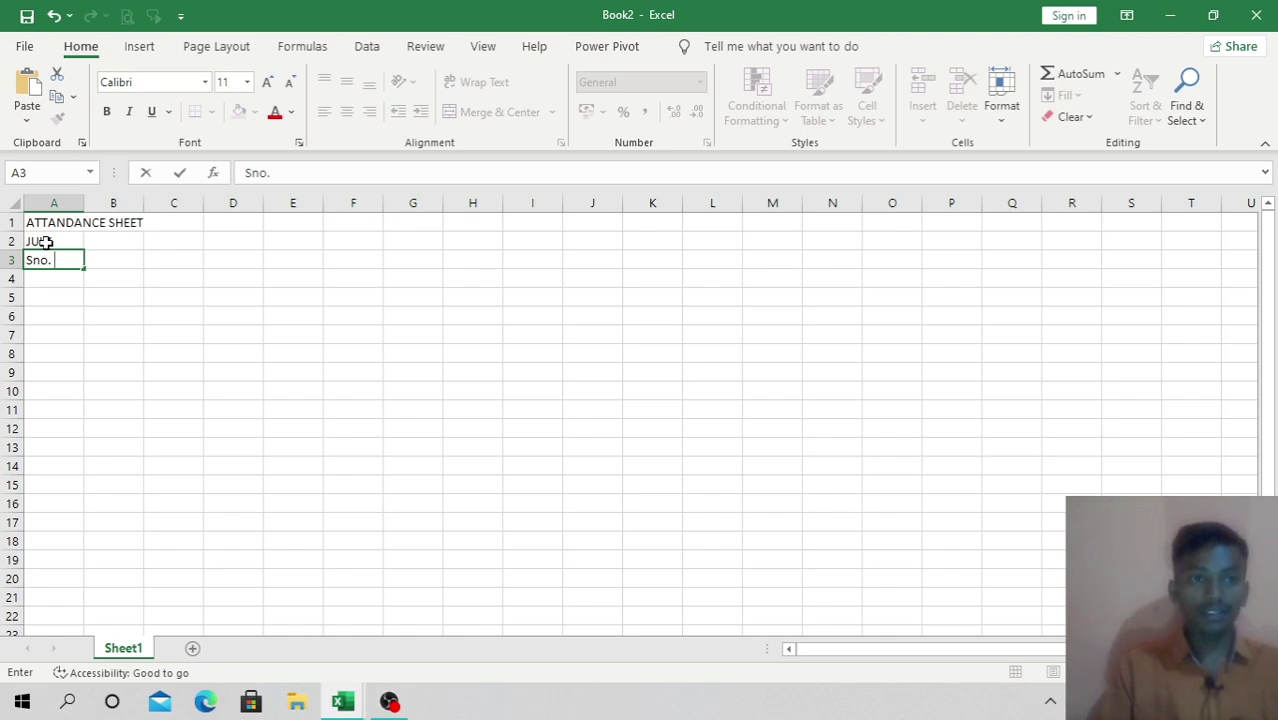
key(Tab)
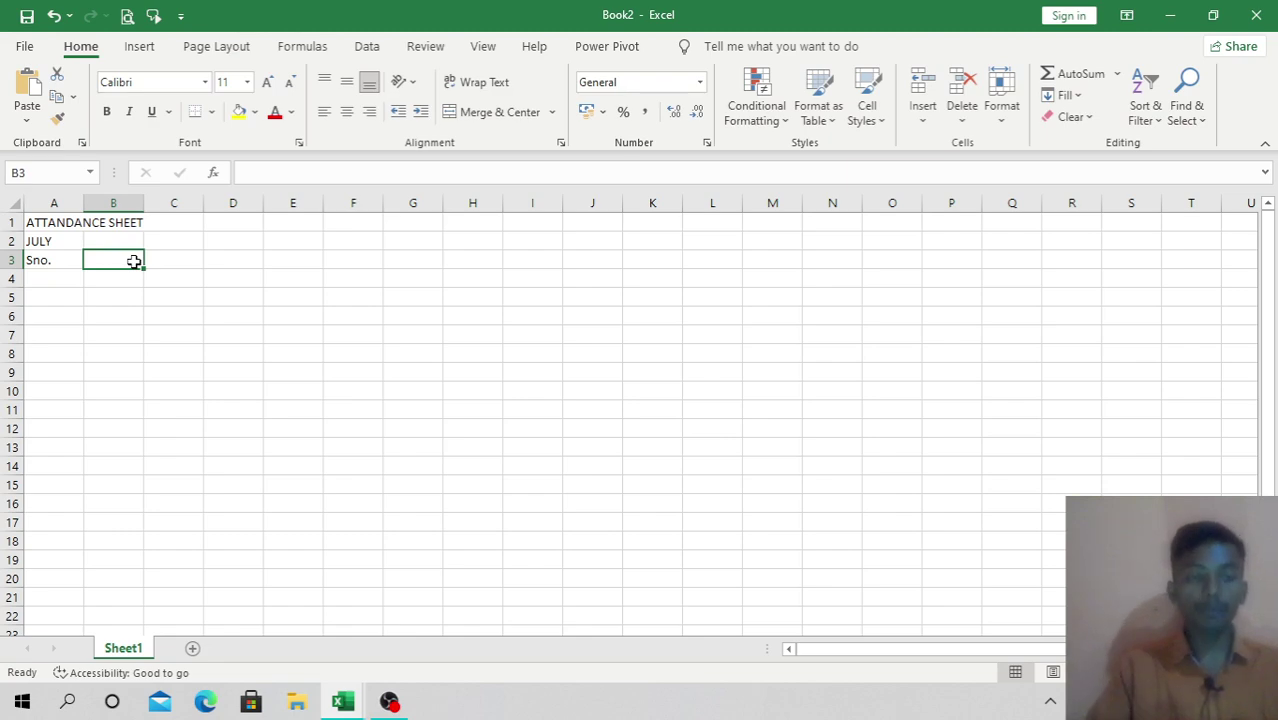
Step: Enter the header NAME OF STUDANTS in cell B3 and autofit column B's width to it
text(NAM)
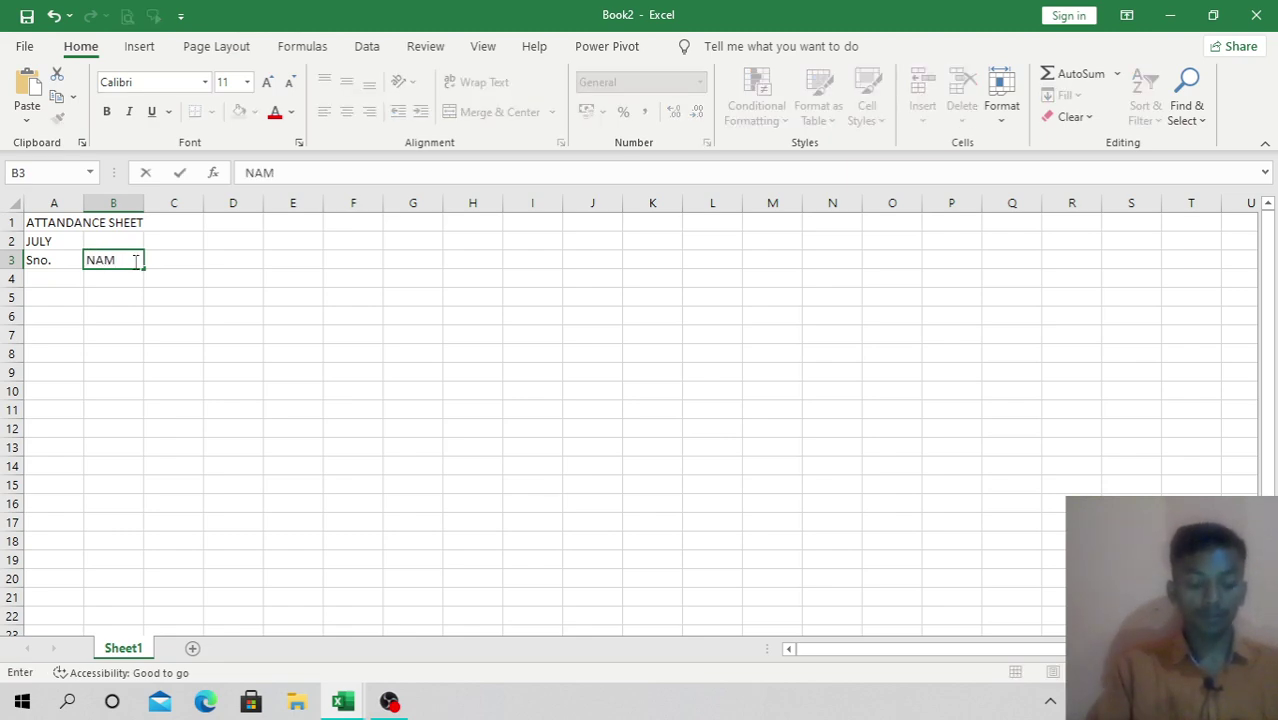
text(E O)
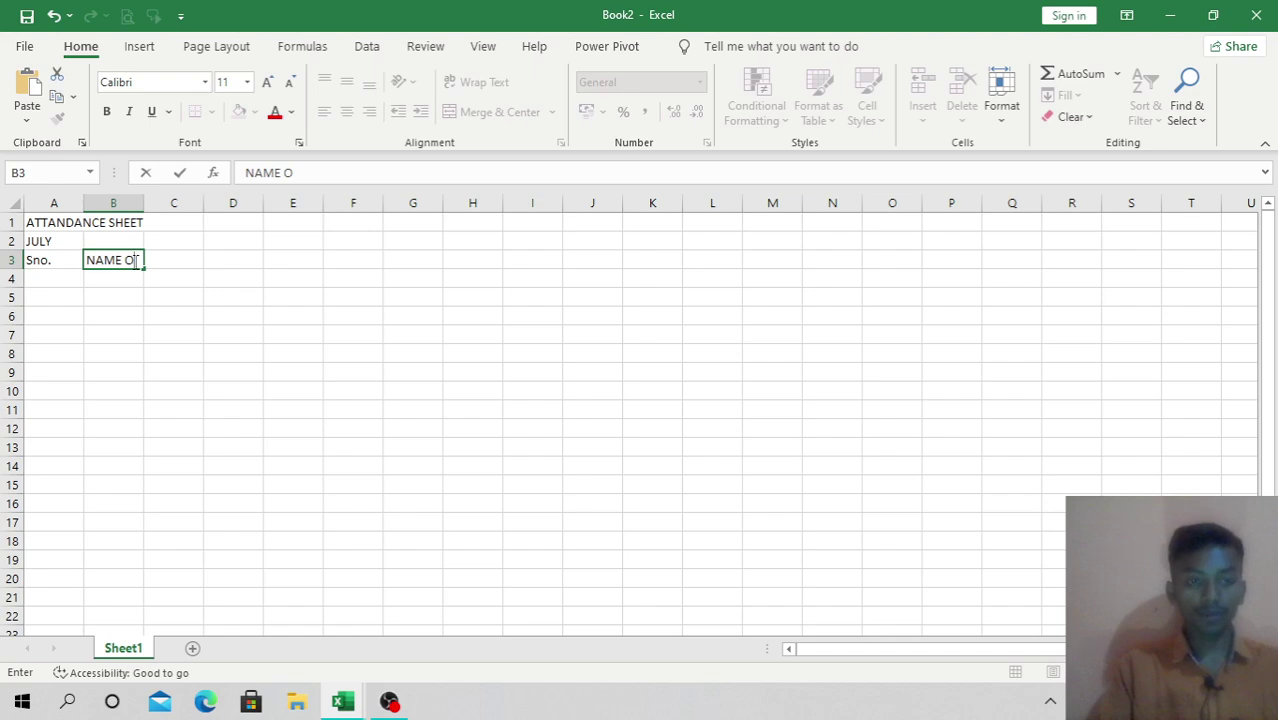
text(F STUD)
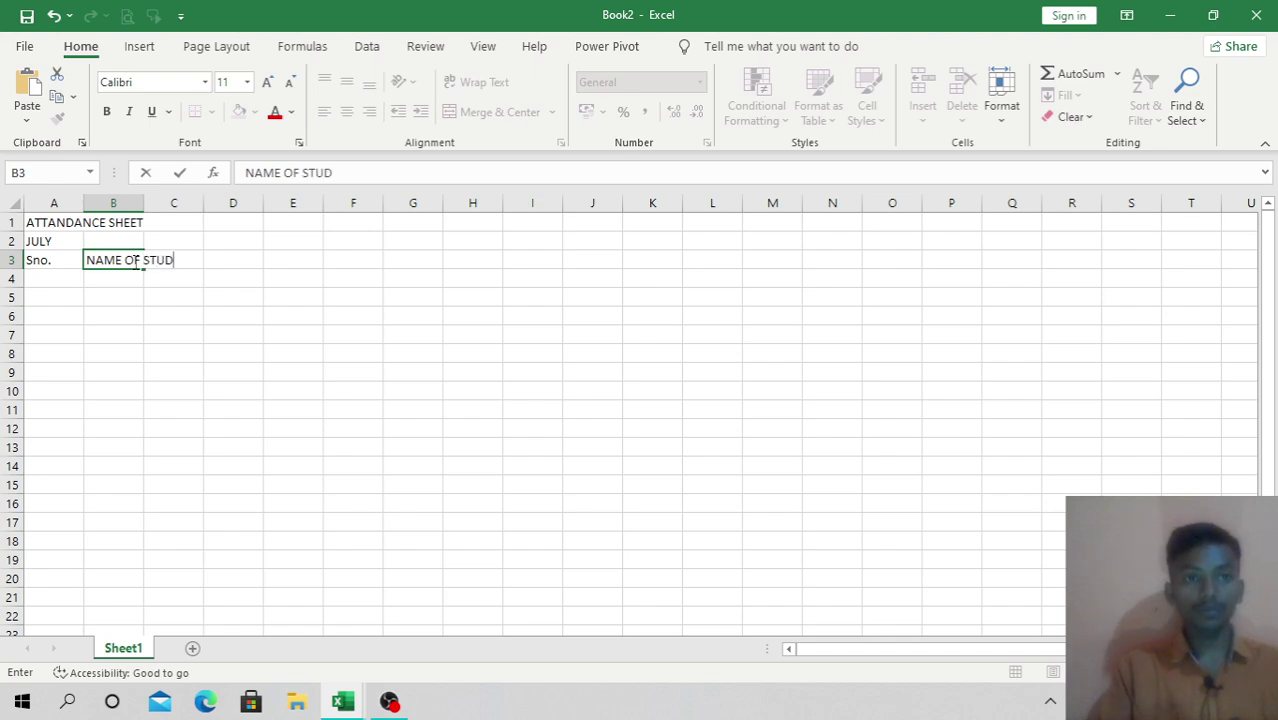
text(ANES)
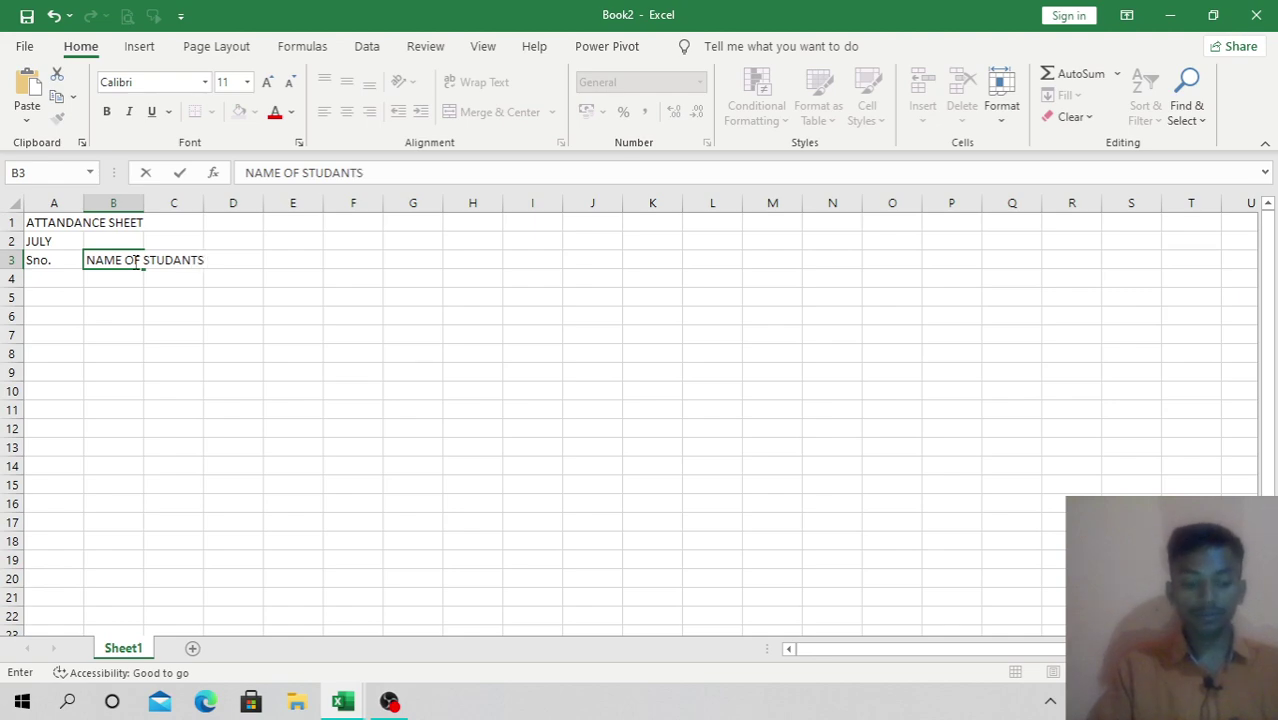
key(Tab)
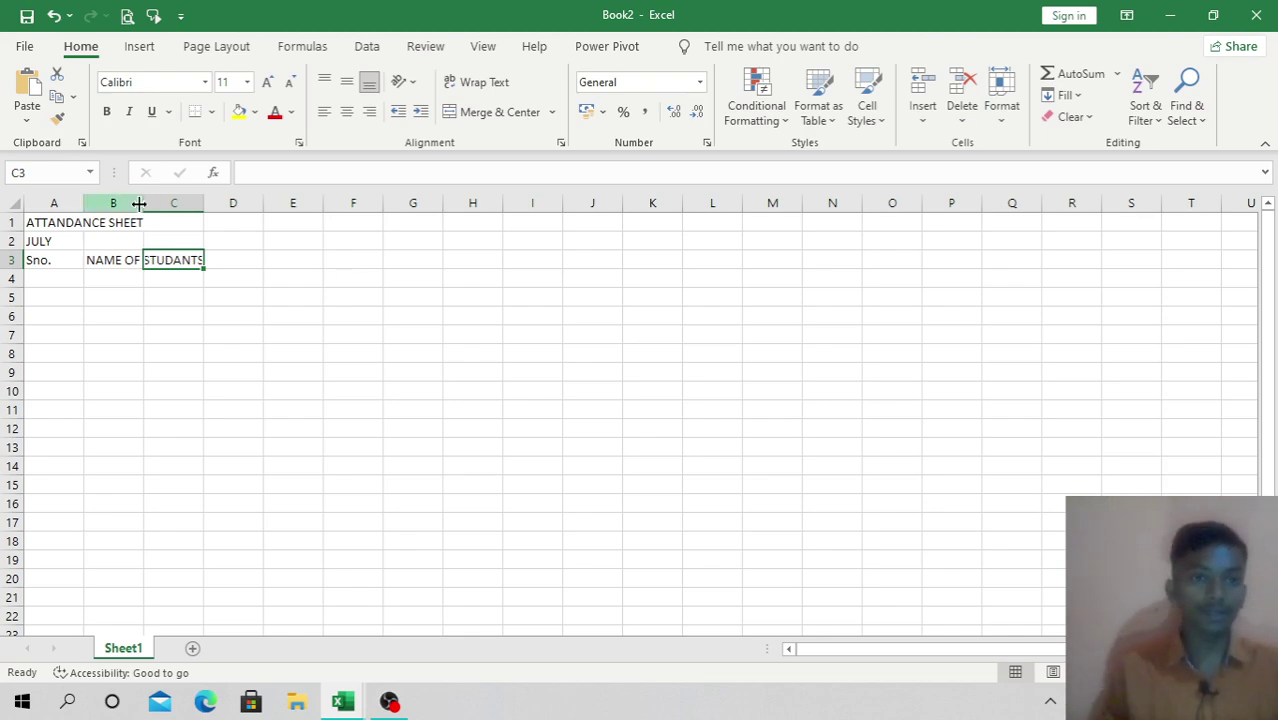
click(142, 207)
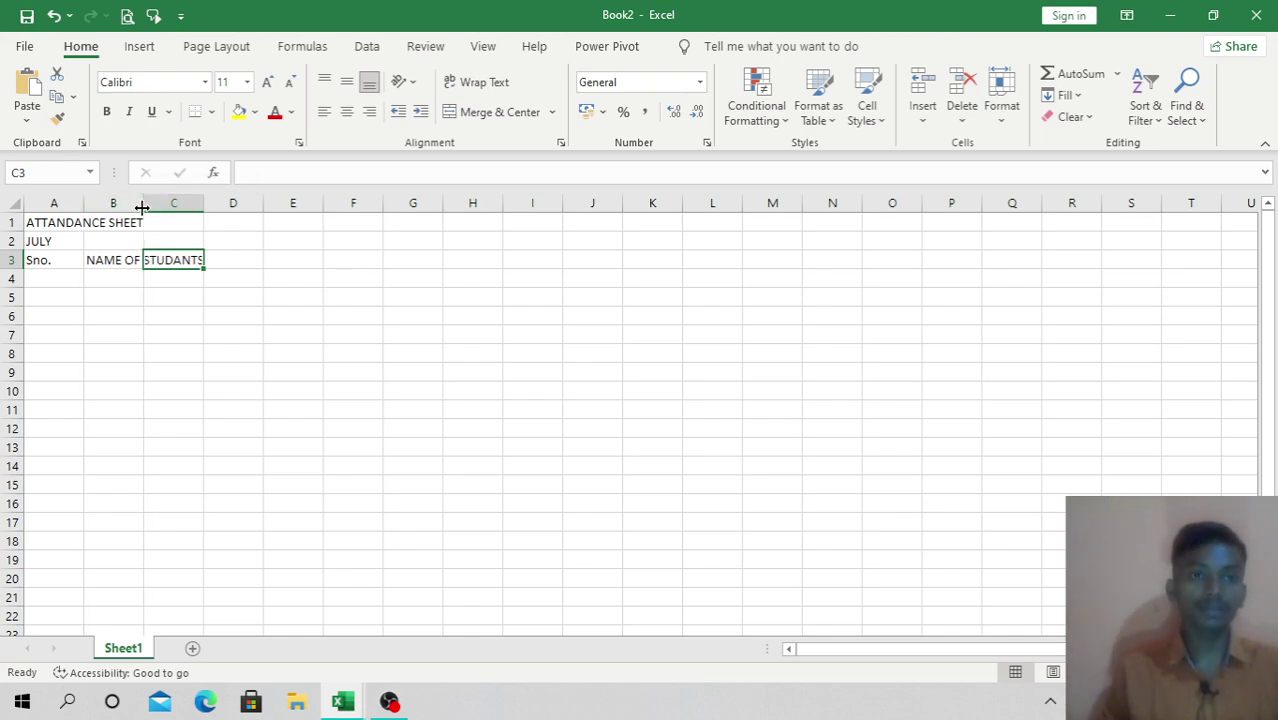
double_click(142, 207)
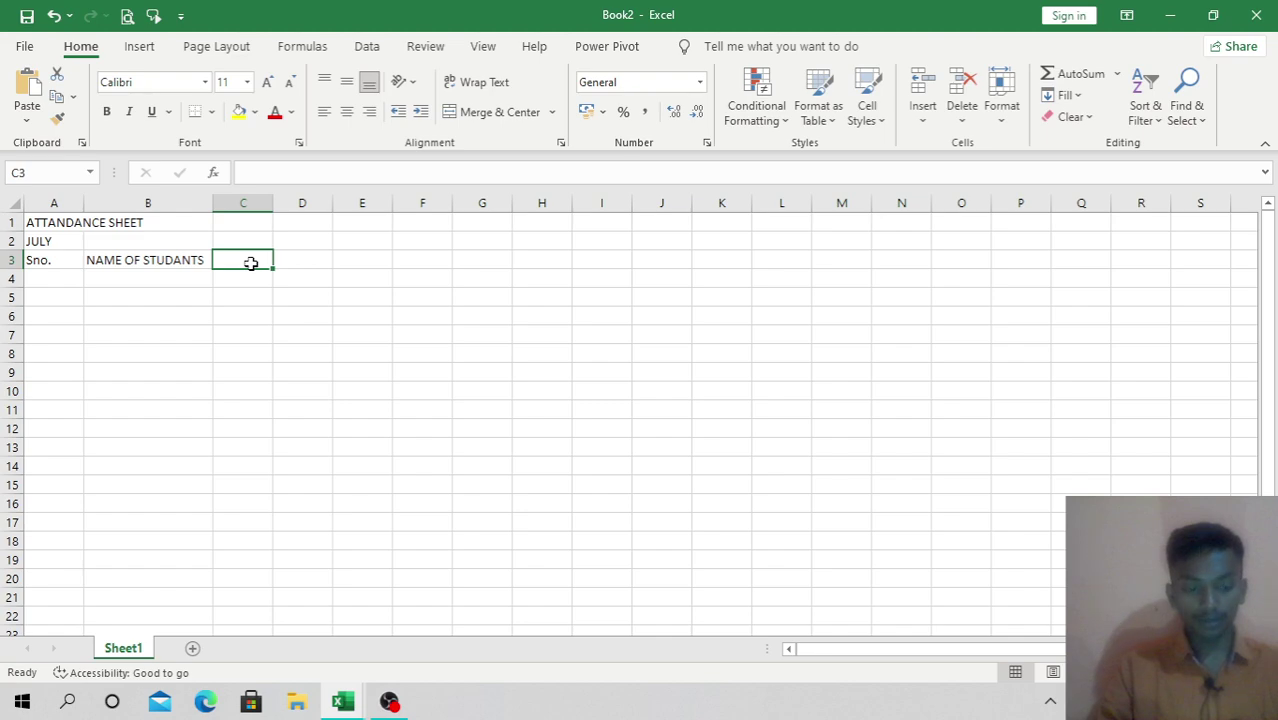
Step: Enter the header "ADMISSION NO." in cell C3, following the column headings of the finished example workbook
key(alt+Tab)
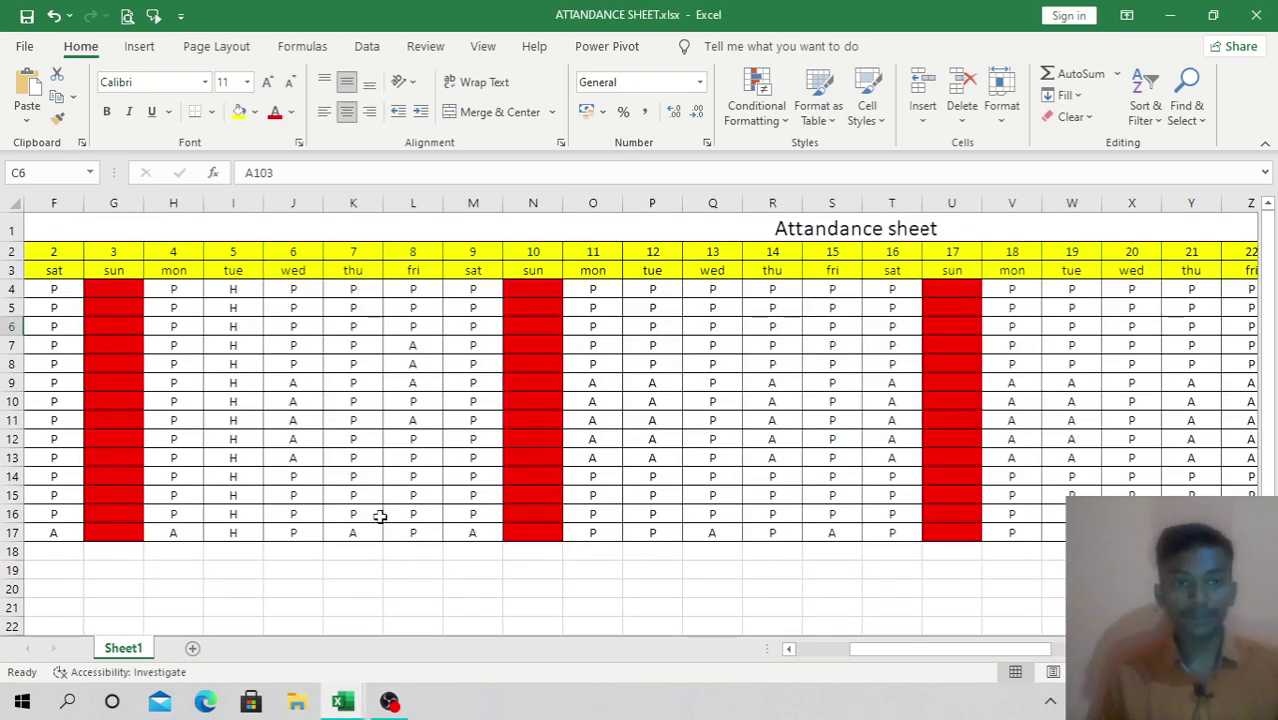
drag(1000, 649, 900, 649)
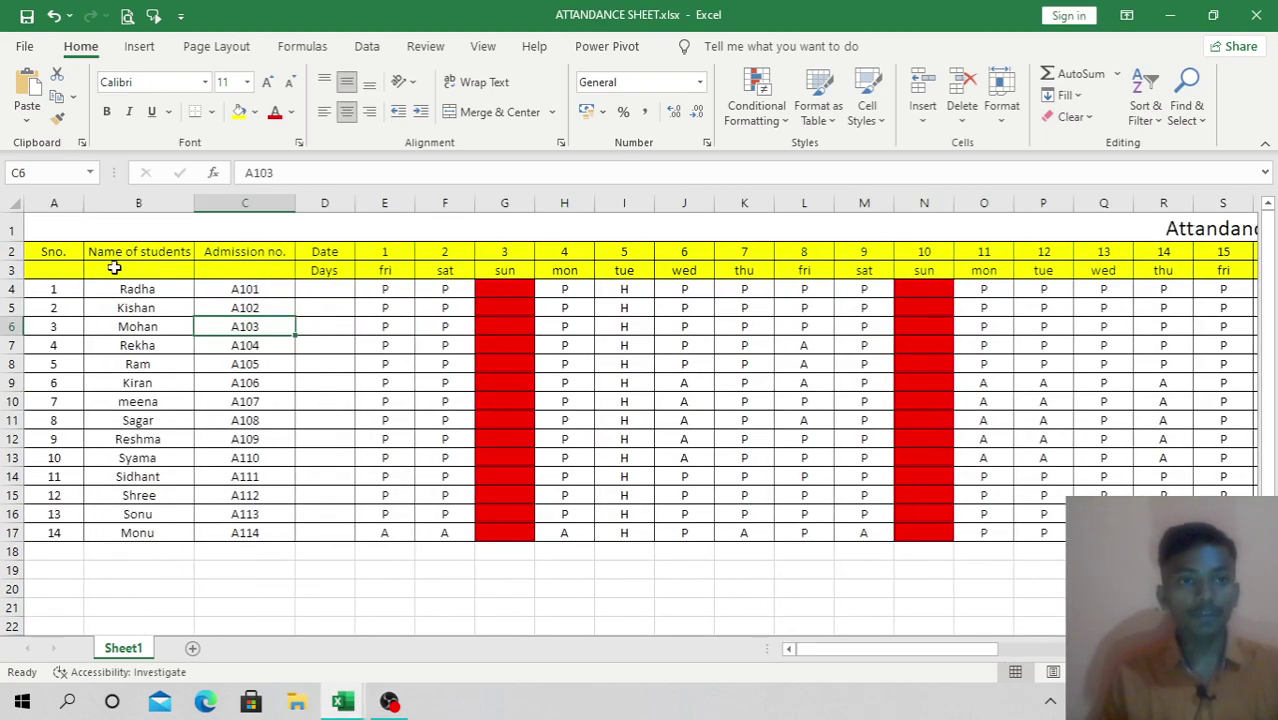
key(alt)
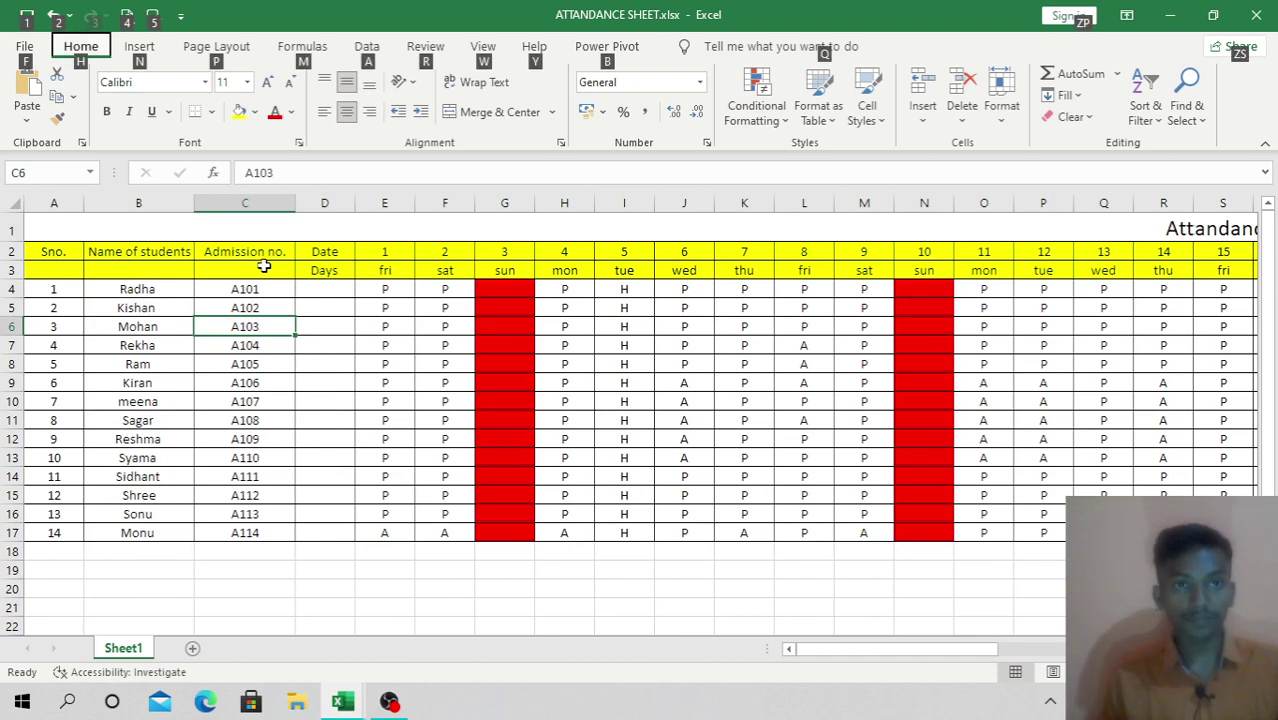
key(alt+Tab)
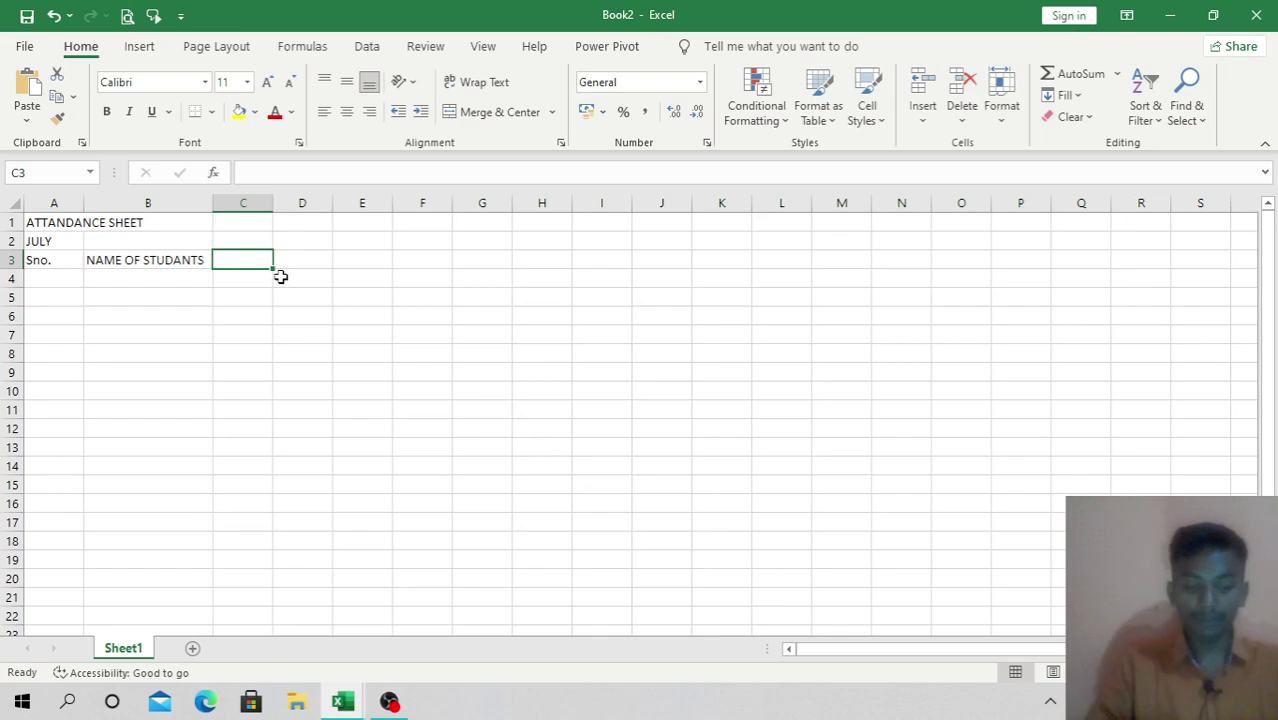
text(A)
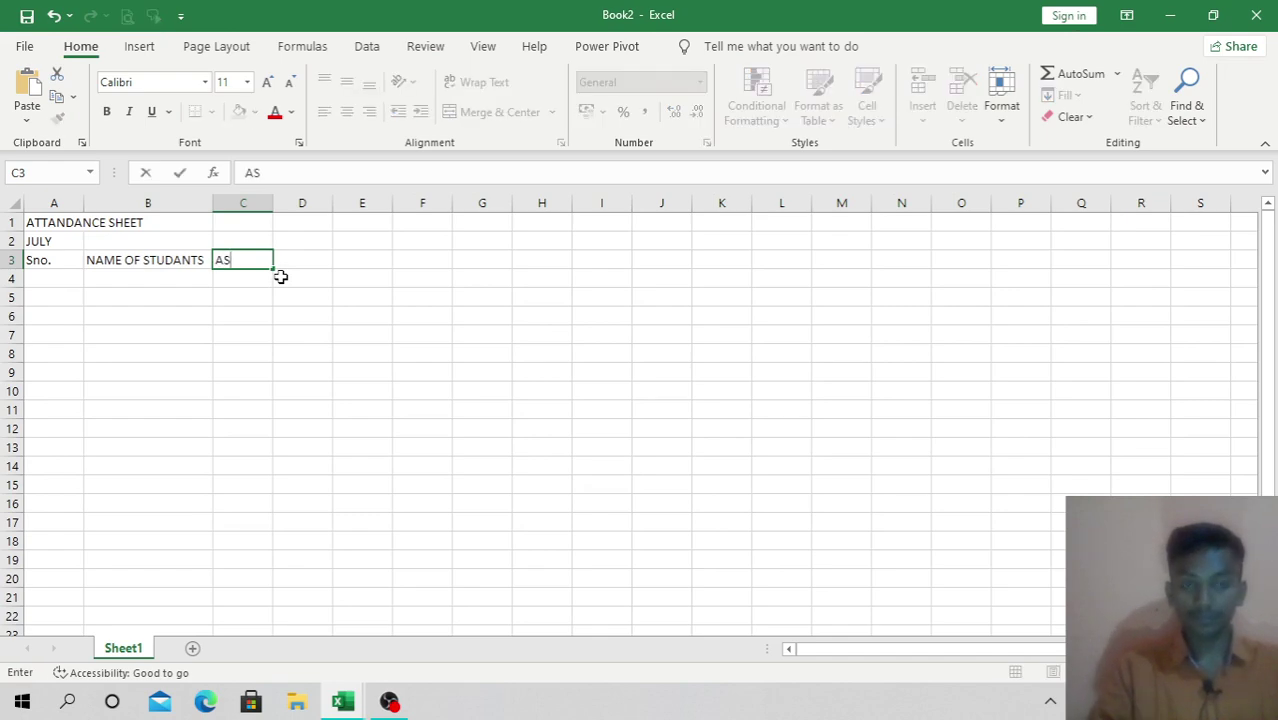
text(DDMIS)
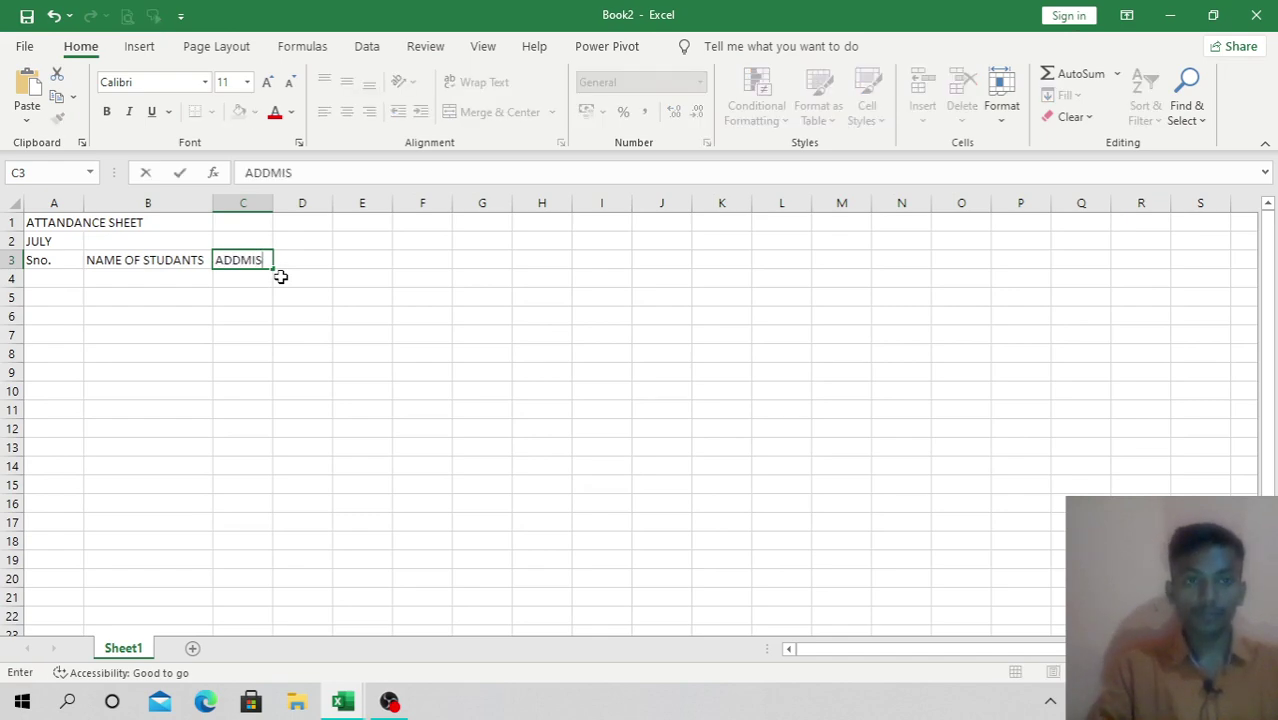
key(alt+Tab)
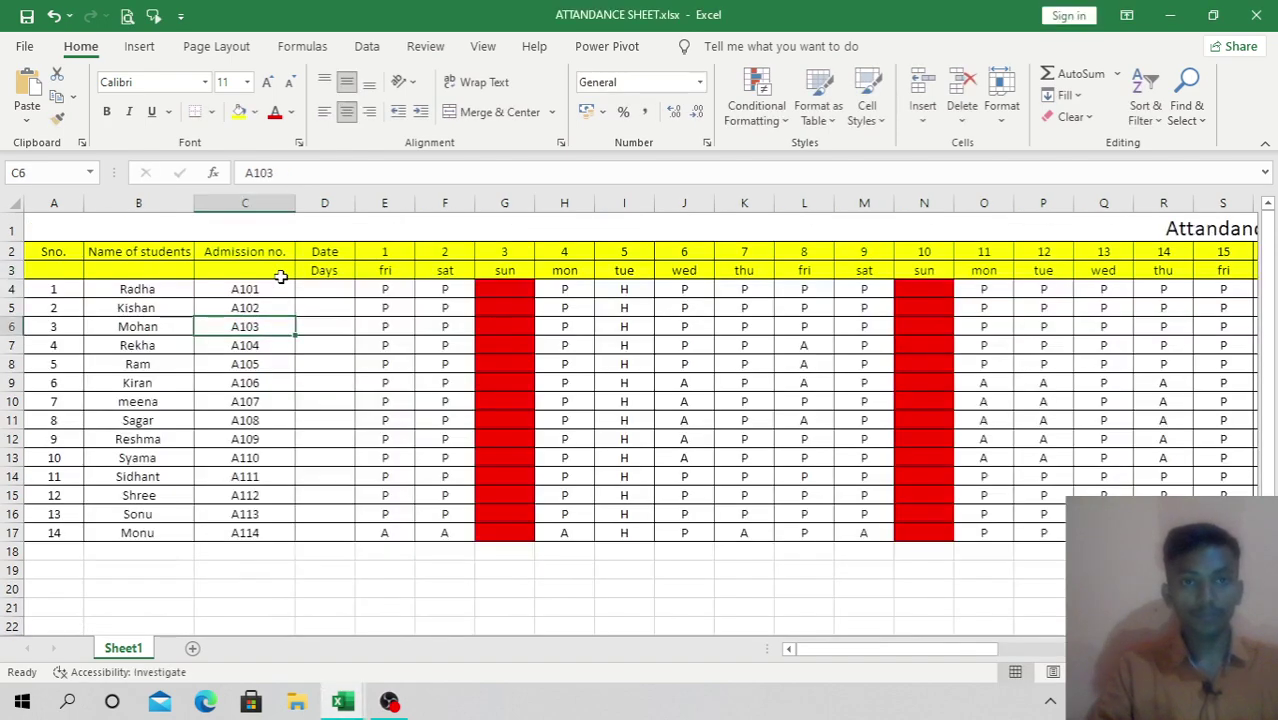
key(alt+Tab)
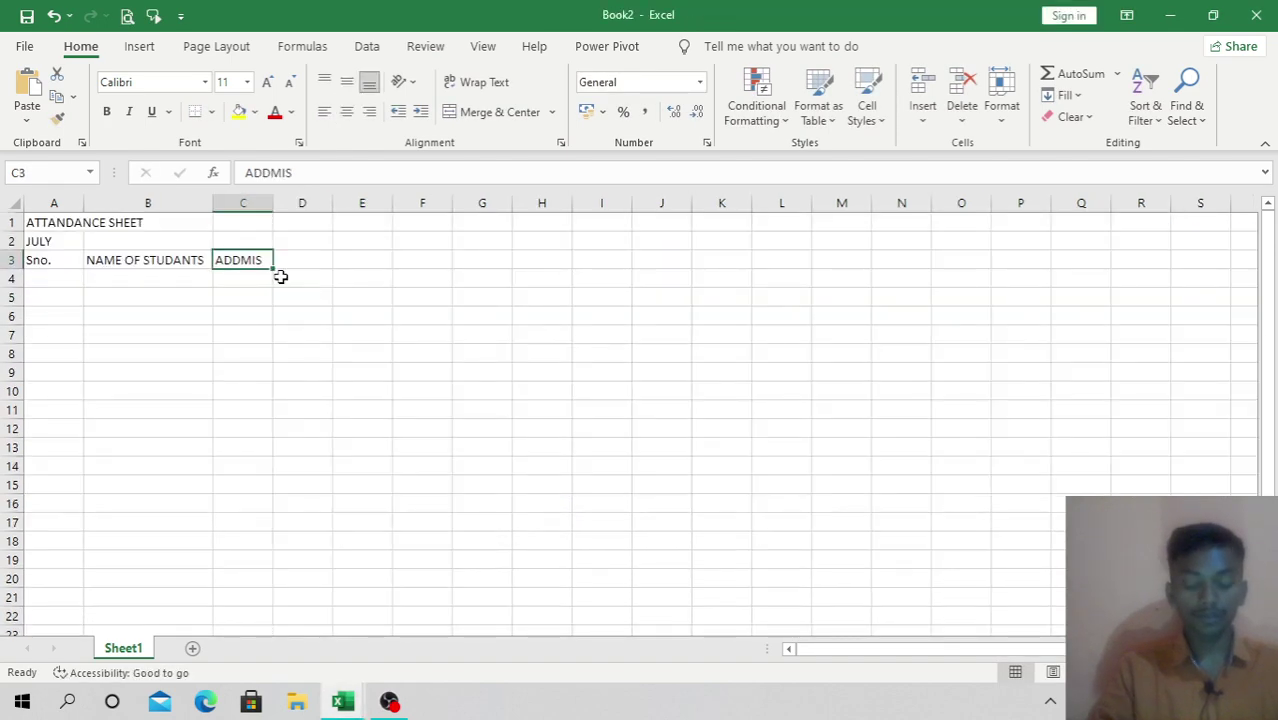
key(BackSpace)
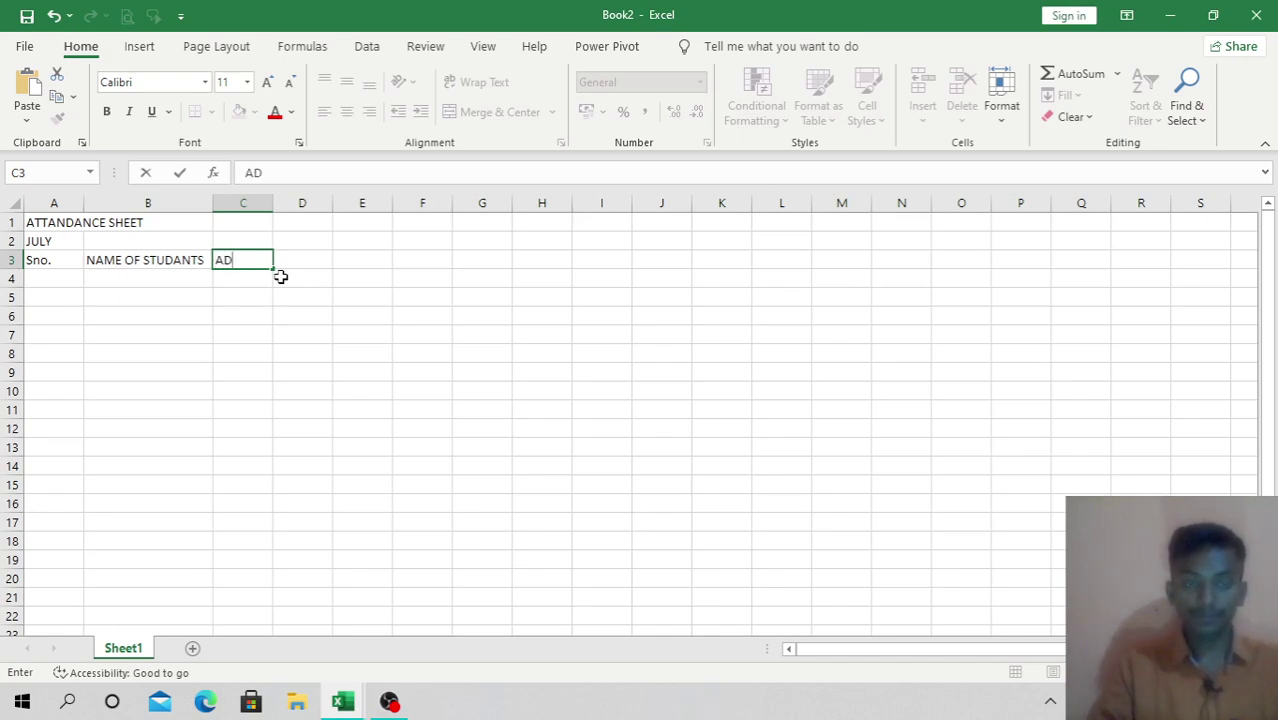
text(ADMISSION)
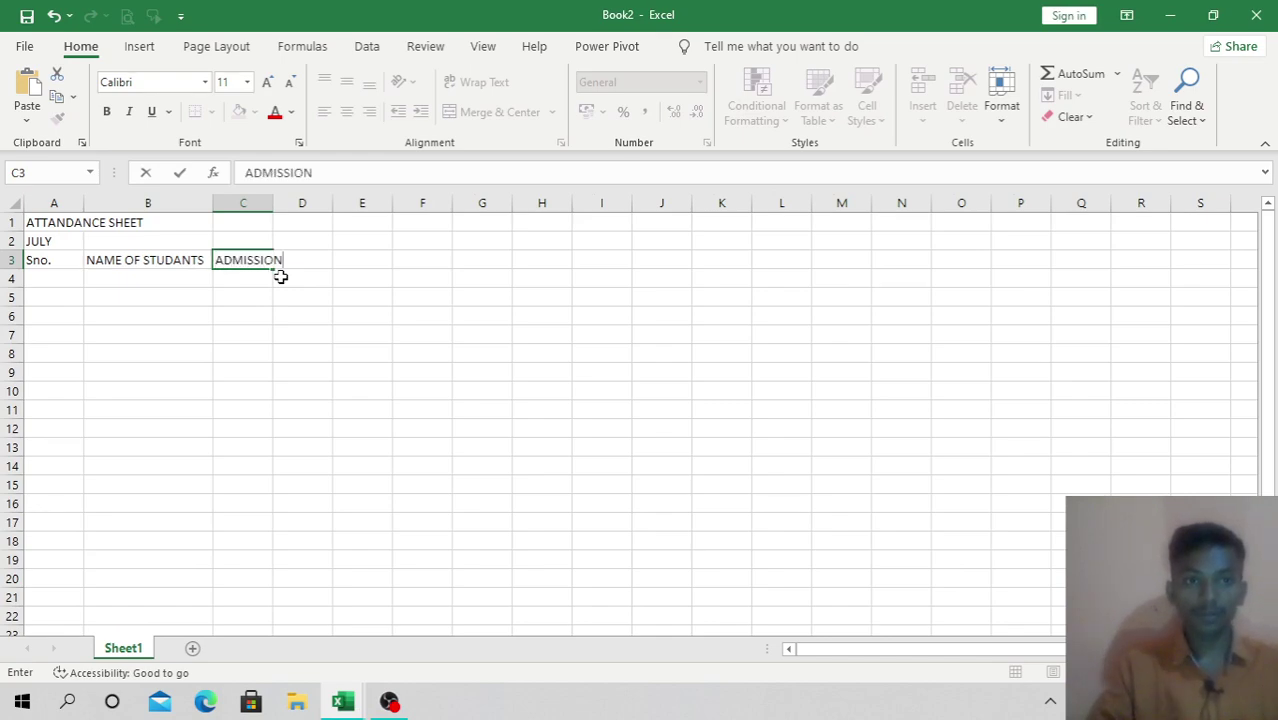
text( NO.)
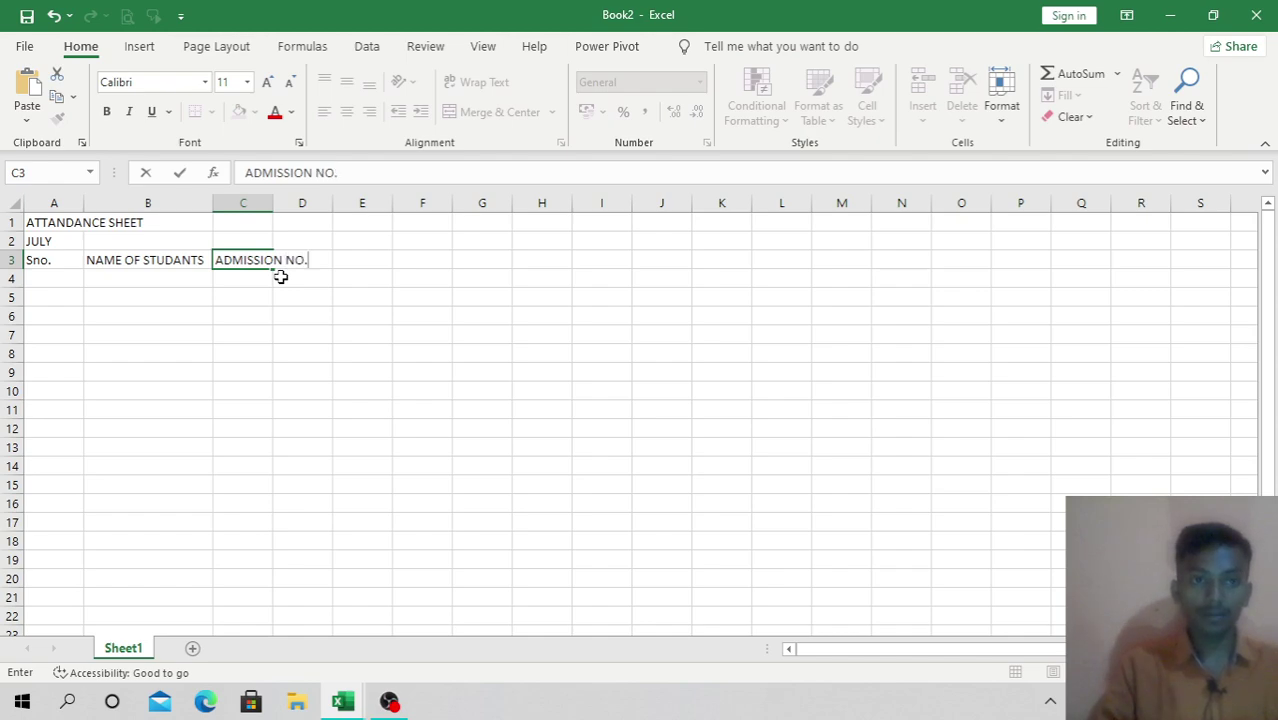
key(Tab)
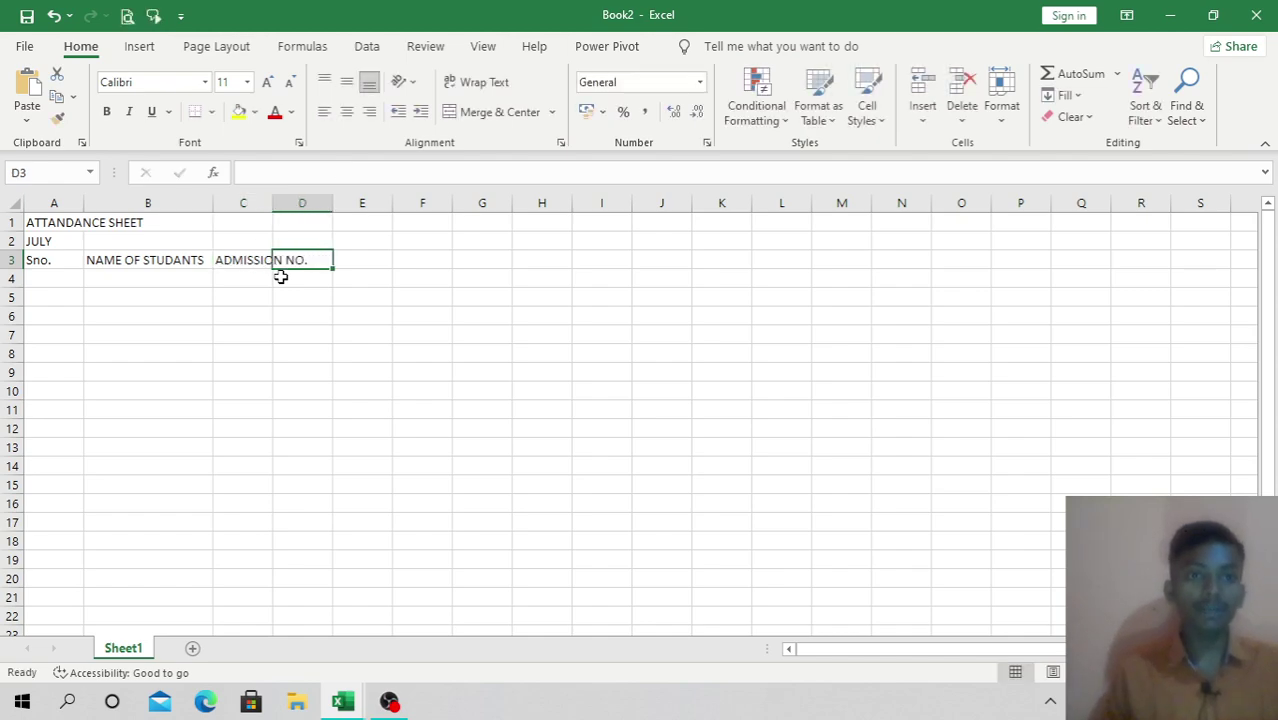
Step: Widen column C to fit the ADMISSION NO. header
drag(272, 203, 304, 202)
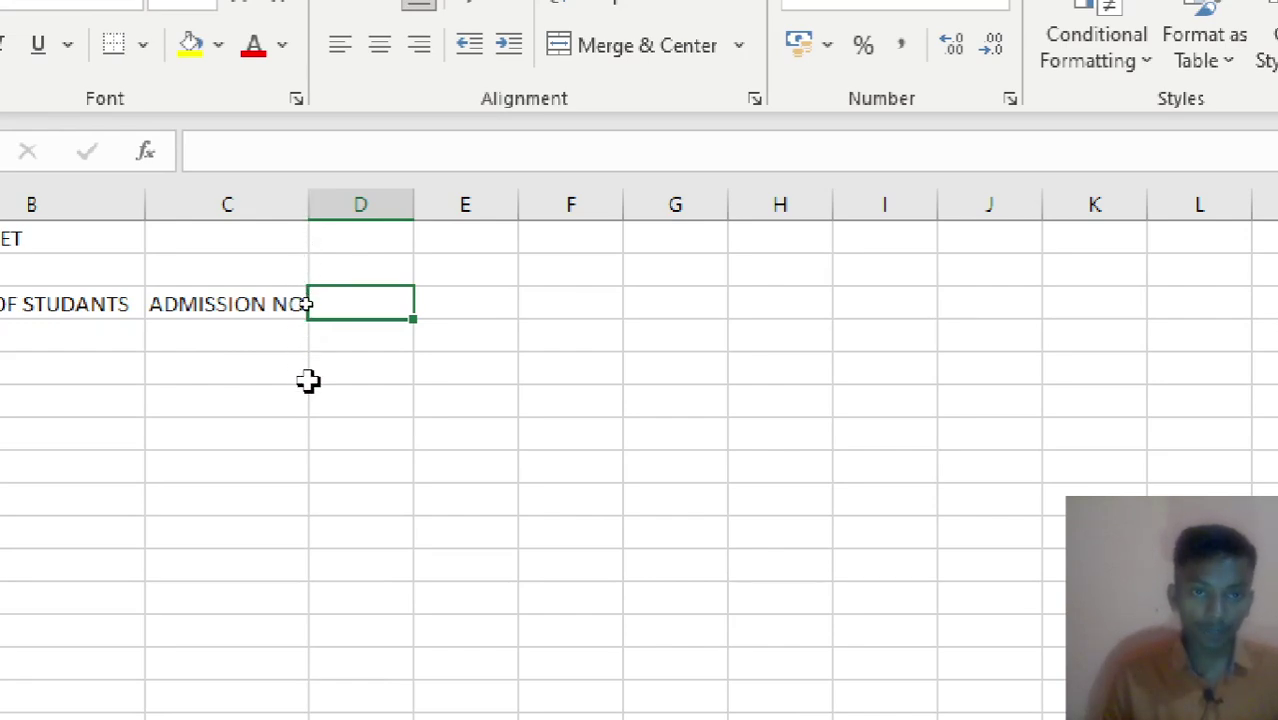
double_click(308, 196)
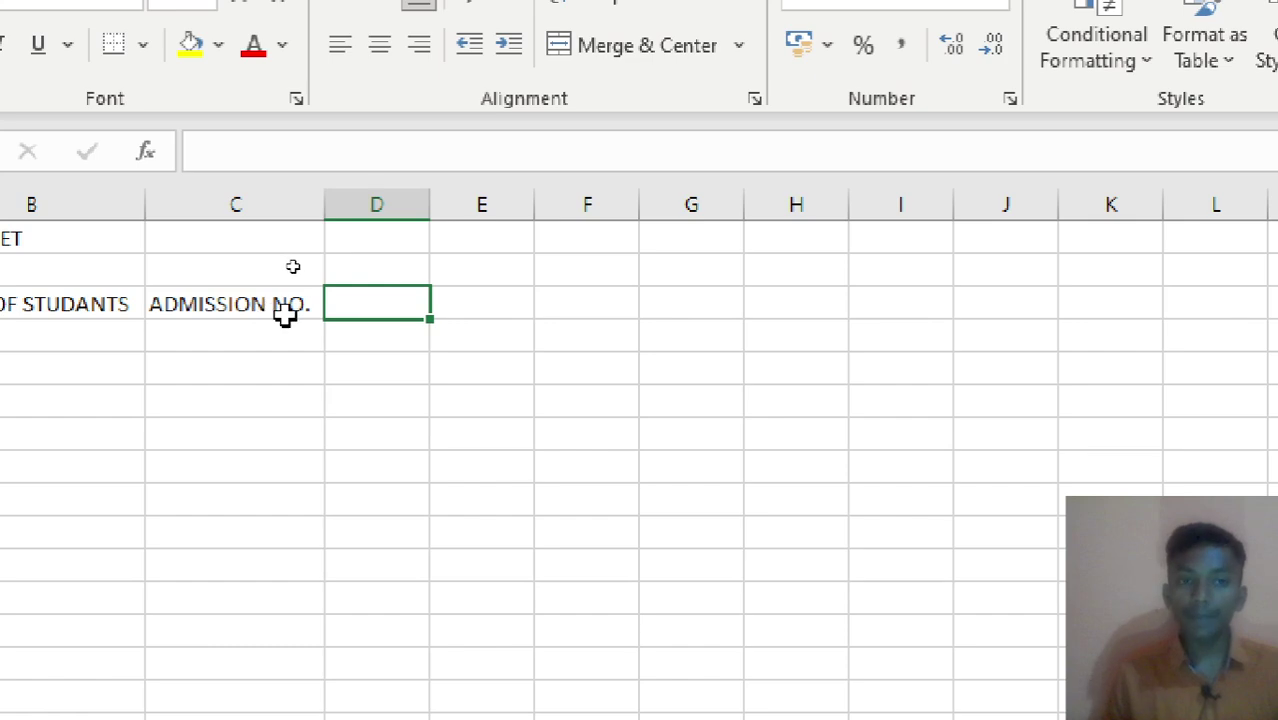
drag(323, 201, 345, 236)
double_click(349, 199)
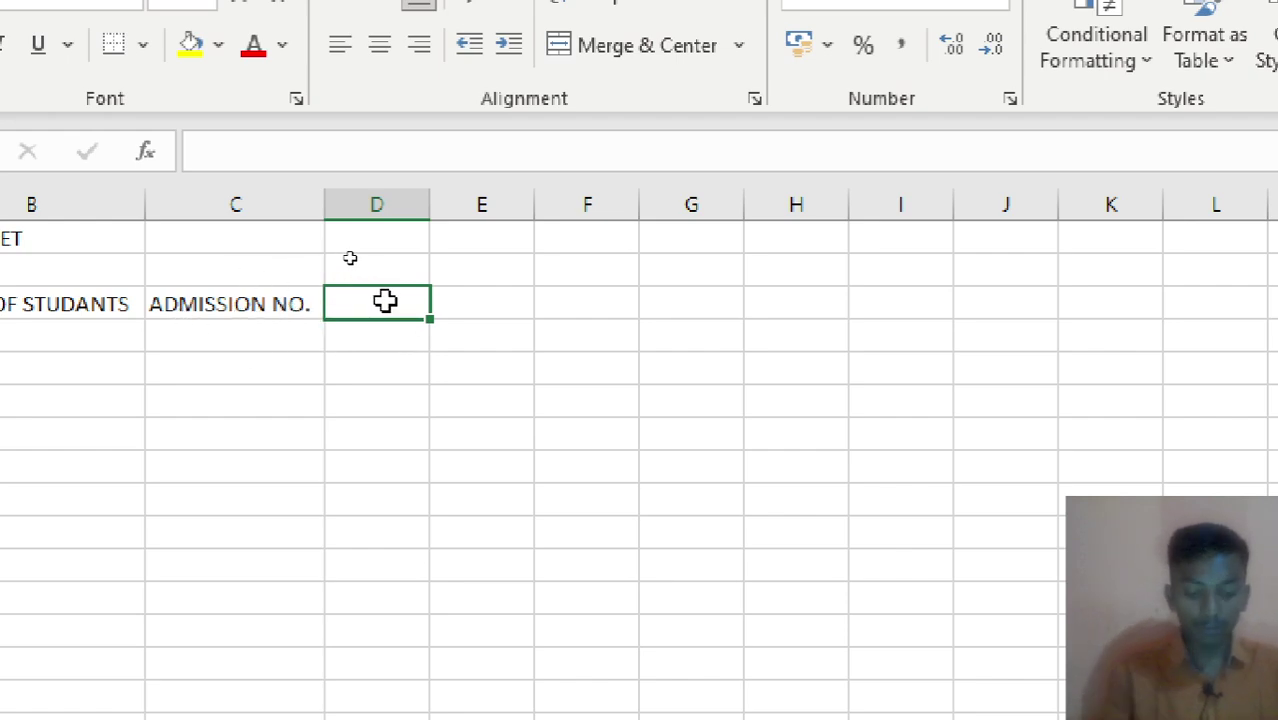
Step: Enter the label DATE in cell D3 and DAYS directly below it in D4
text(D)
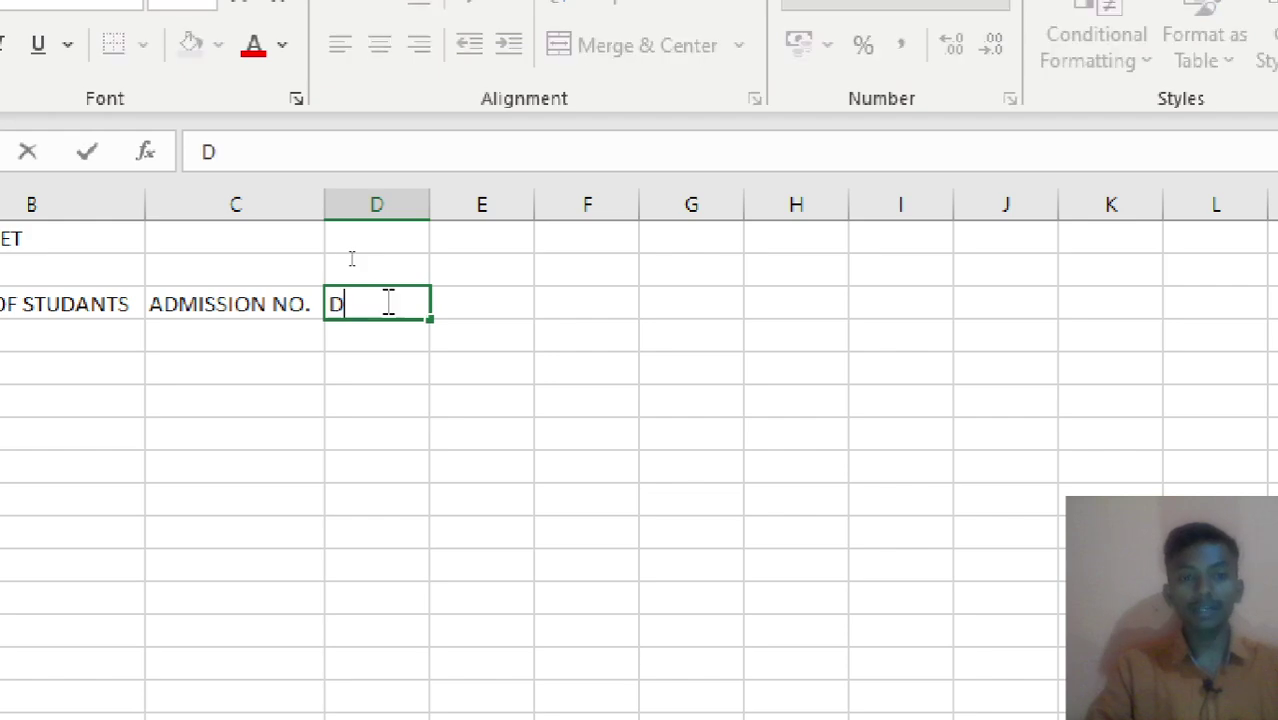
text(ATE)
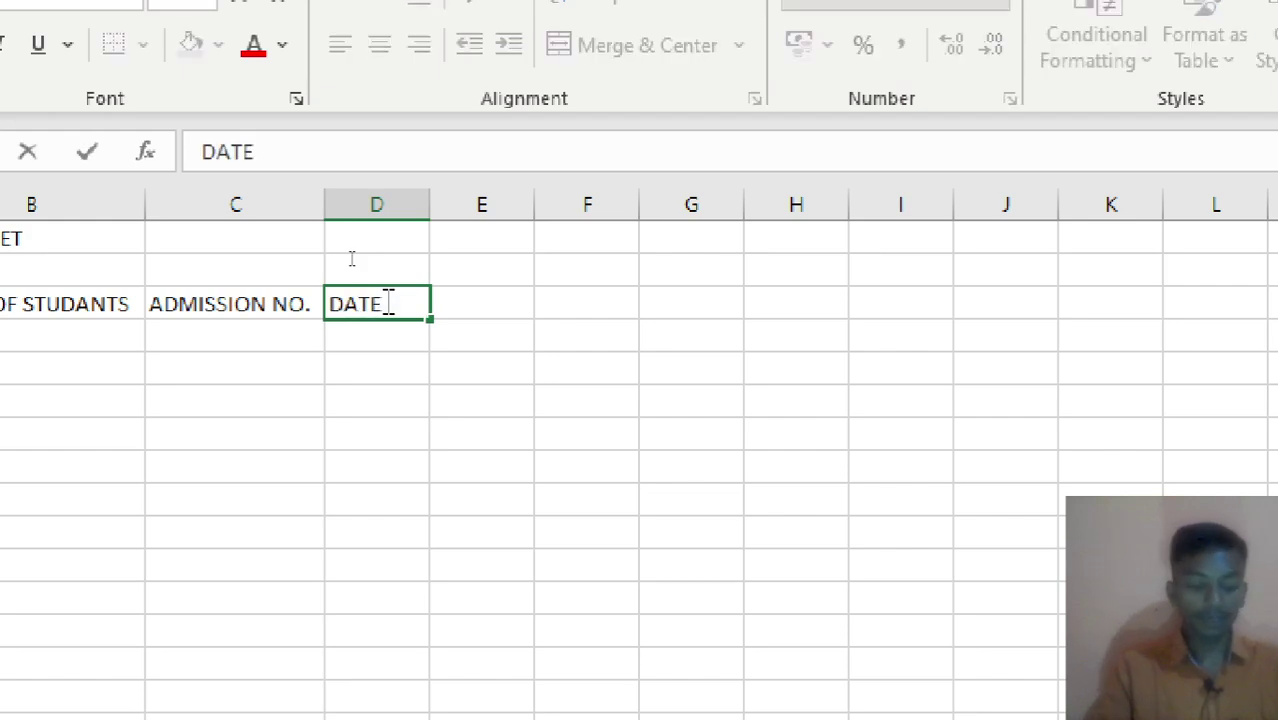
key(Return)
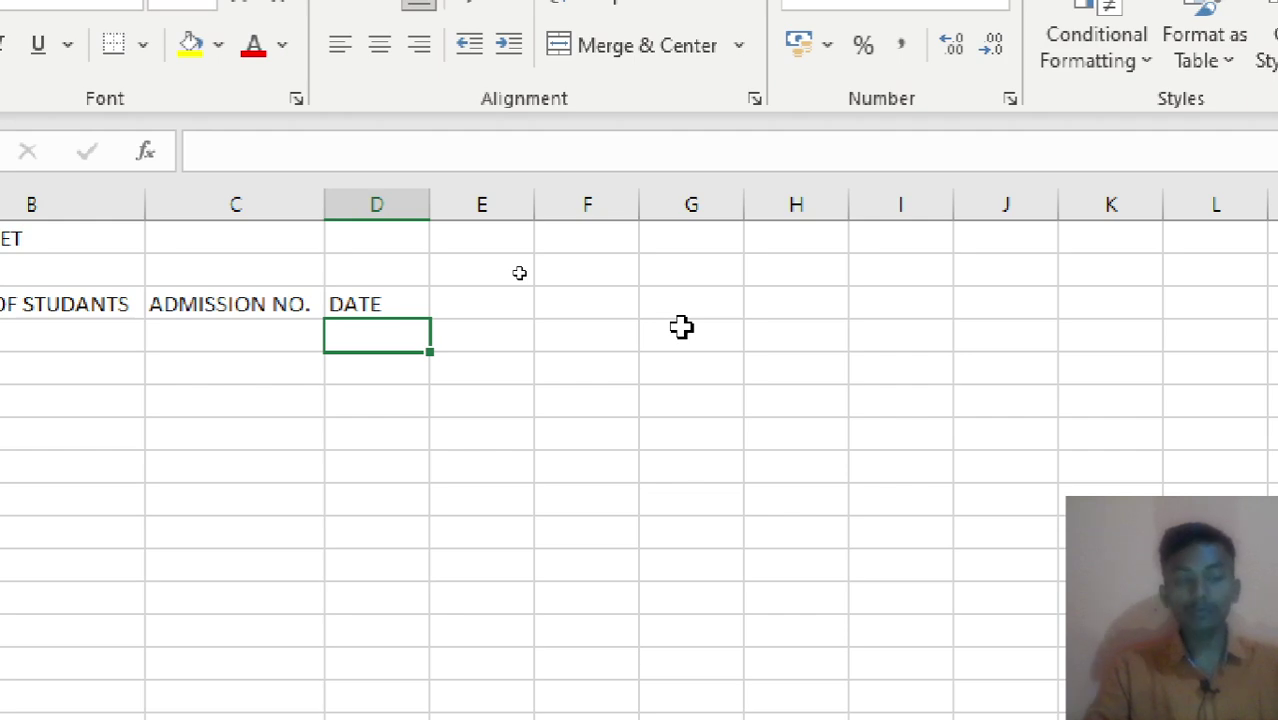
text(DAYA)
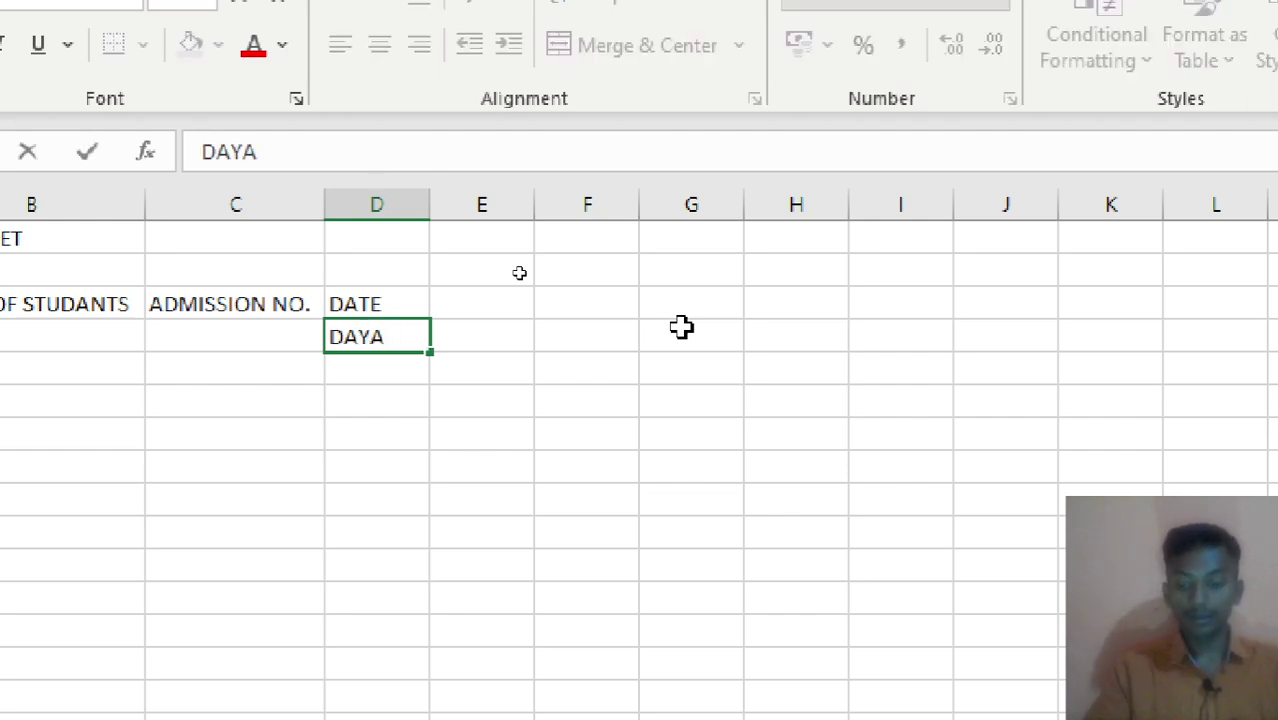
key(BackSpace)
text(S)
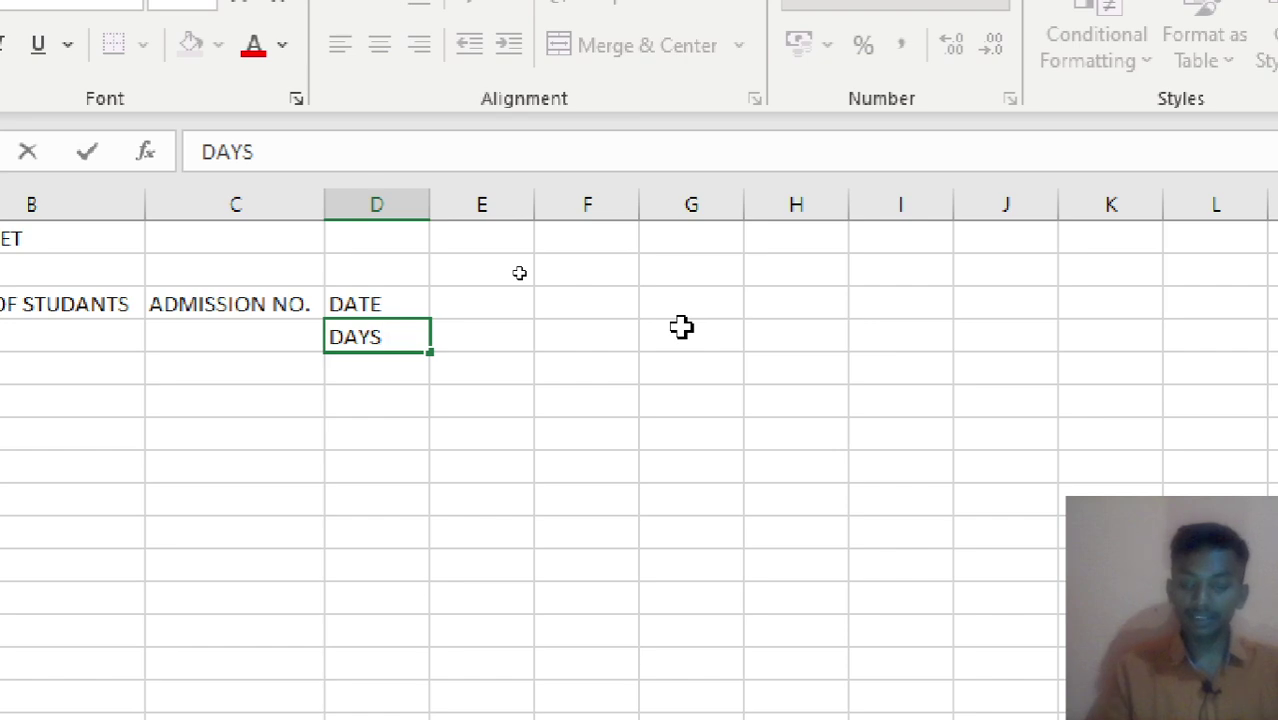
key(Up)
key(Down)
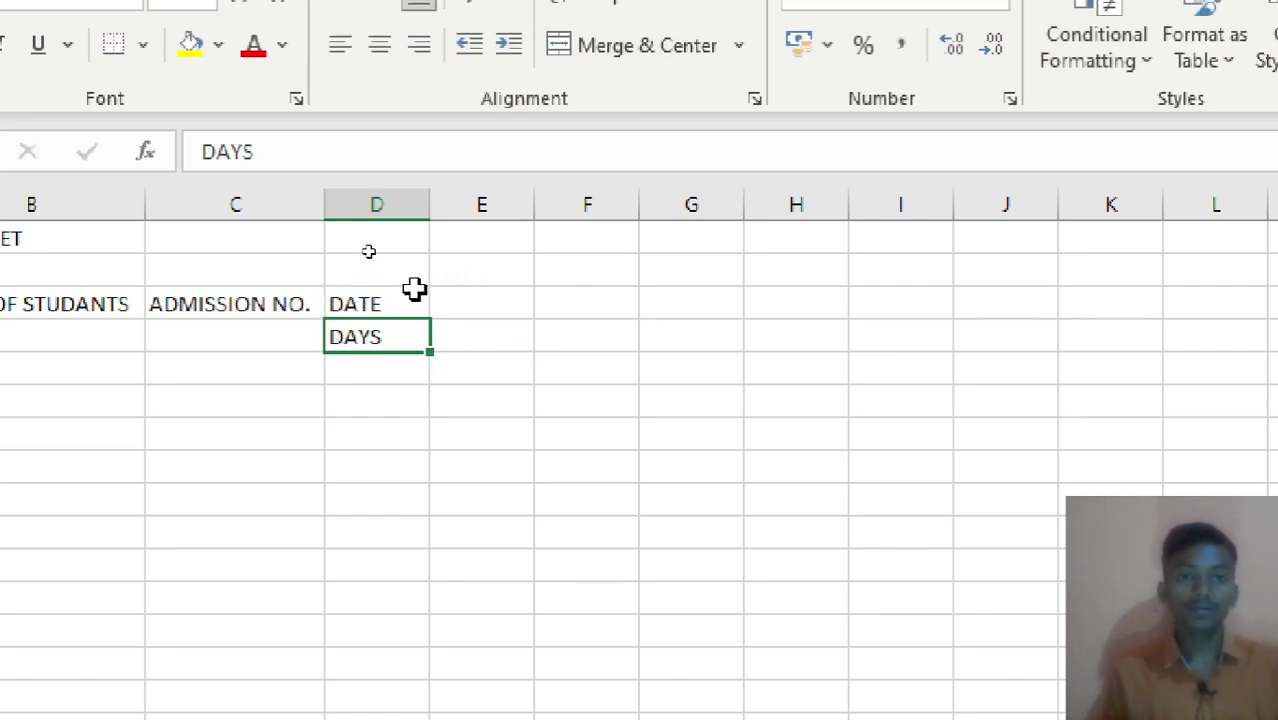
Step: Enter the first three dates 1, 2 and 3 in cells E3, F3 and G3, following the example sheet's date row
click(474, 305)
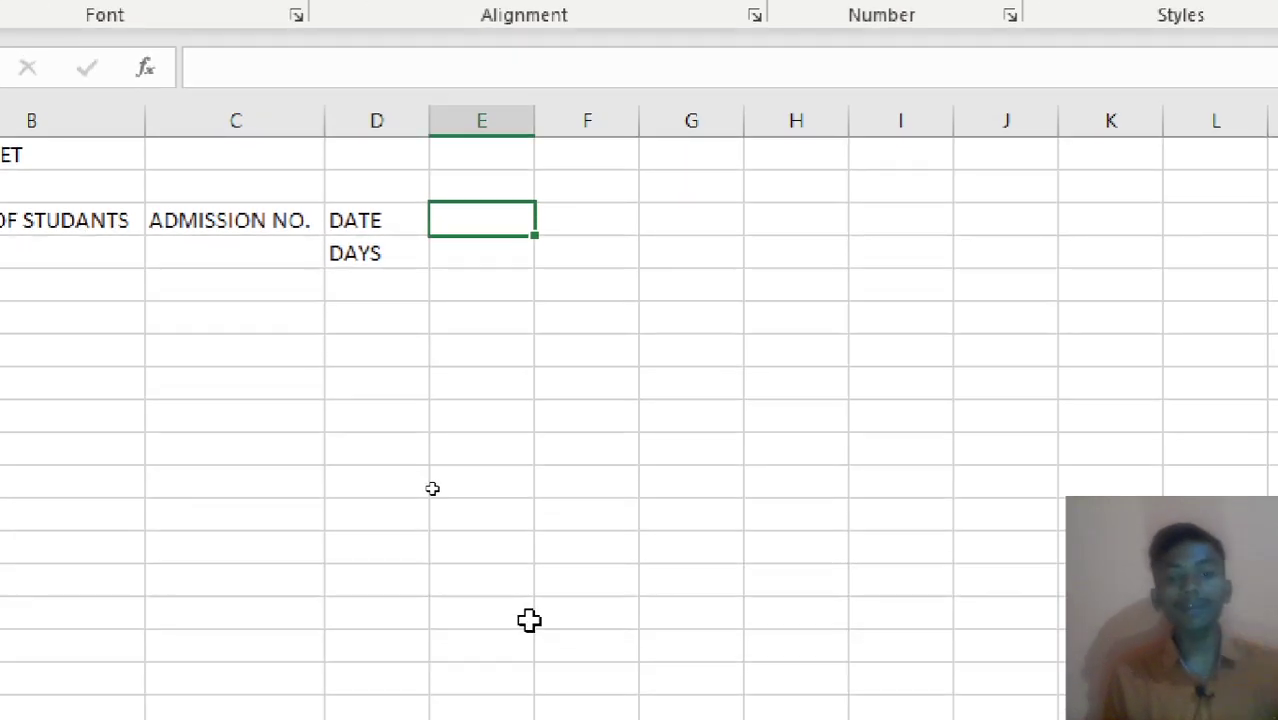
scroll(529, 620, down, 3)
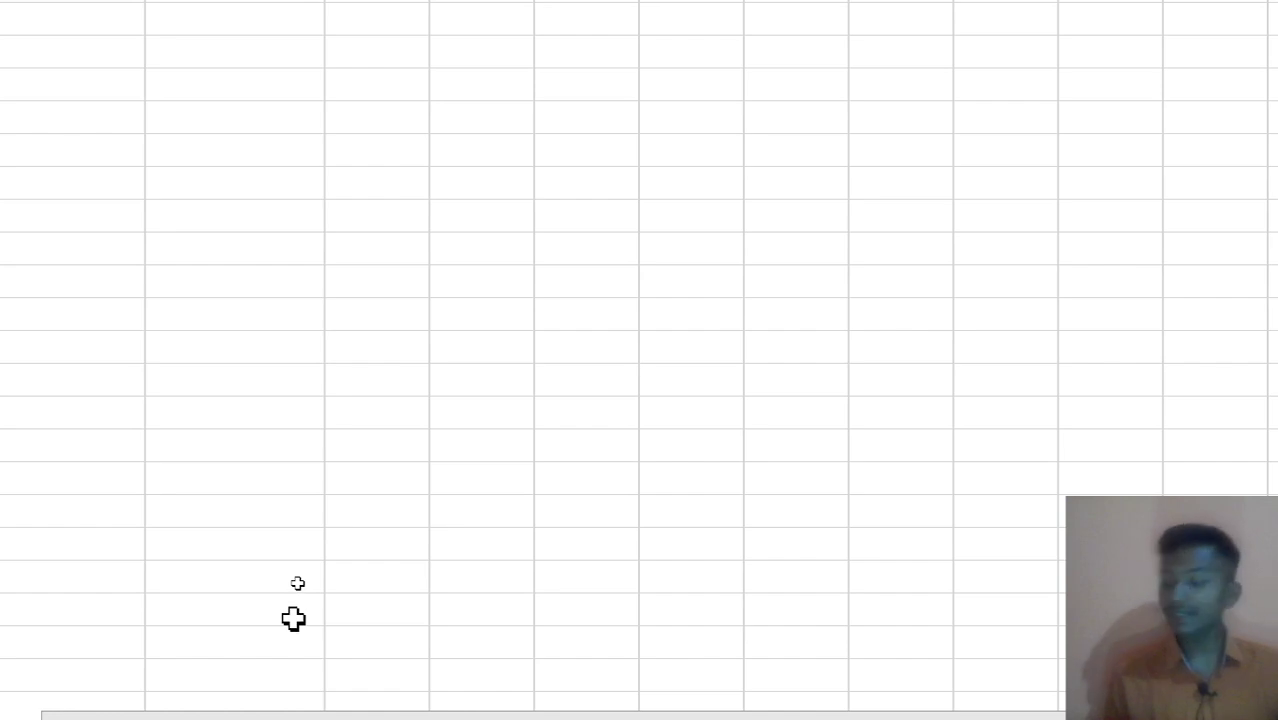
scroll(296, 536, up, 3)
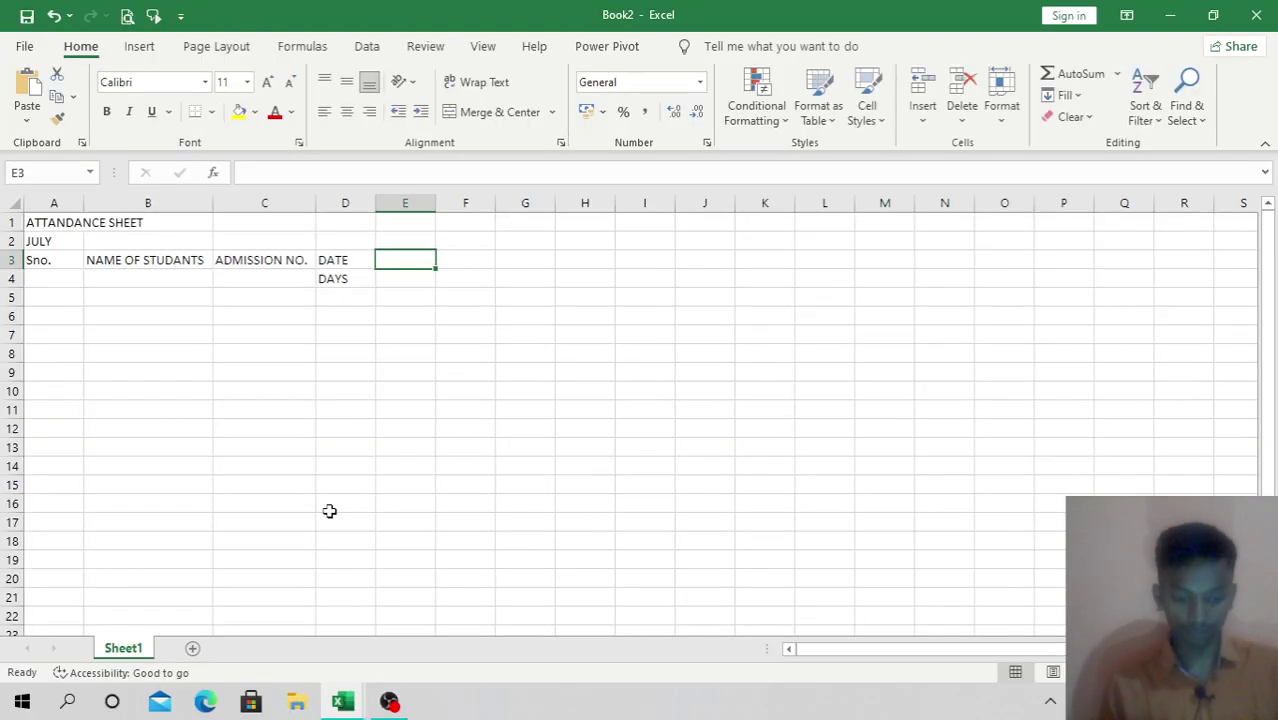
key(alt+Tab)
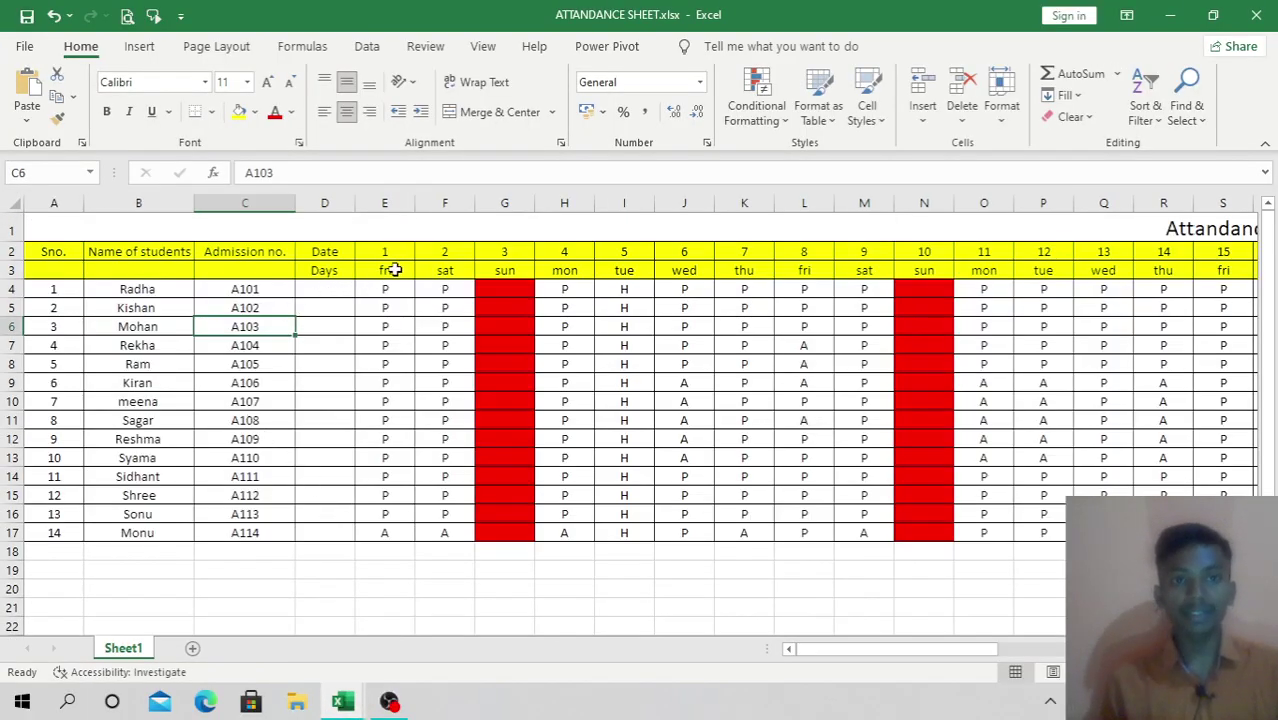
key(alt+Tab)
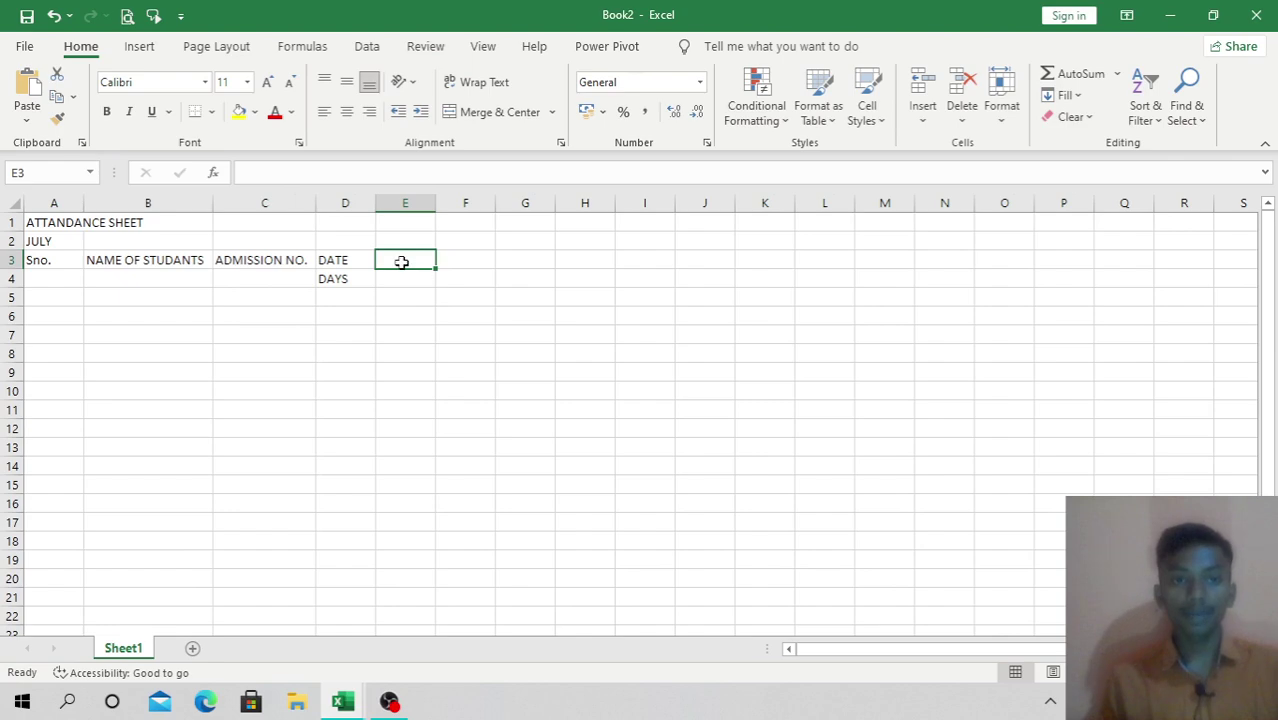
text(1)
click(465, 260)
text(1)
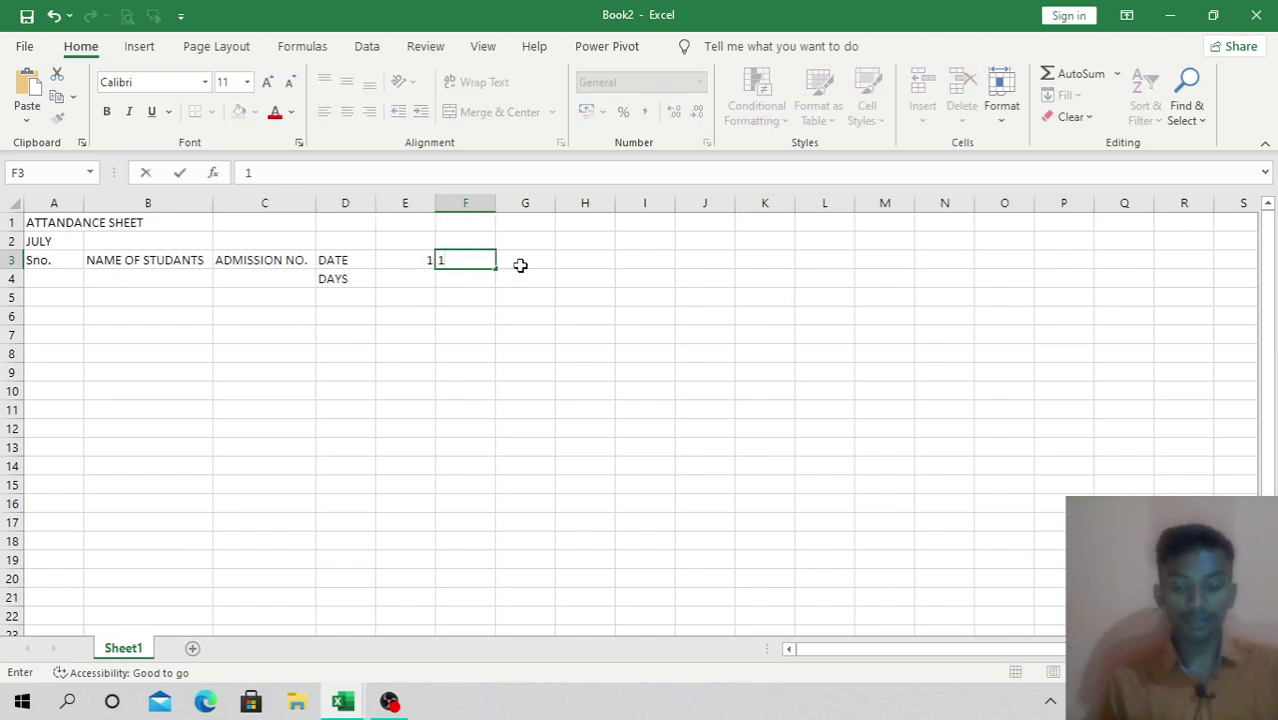
key(BackSpace)
text(2)
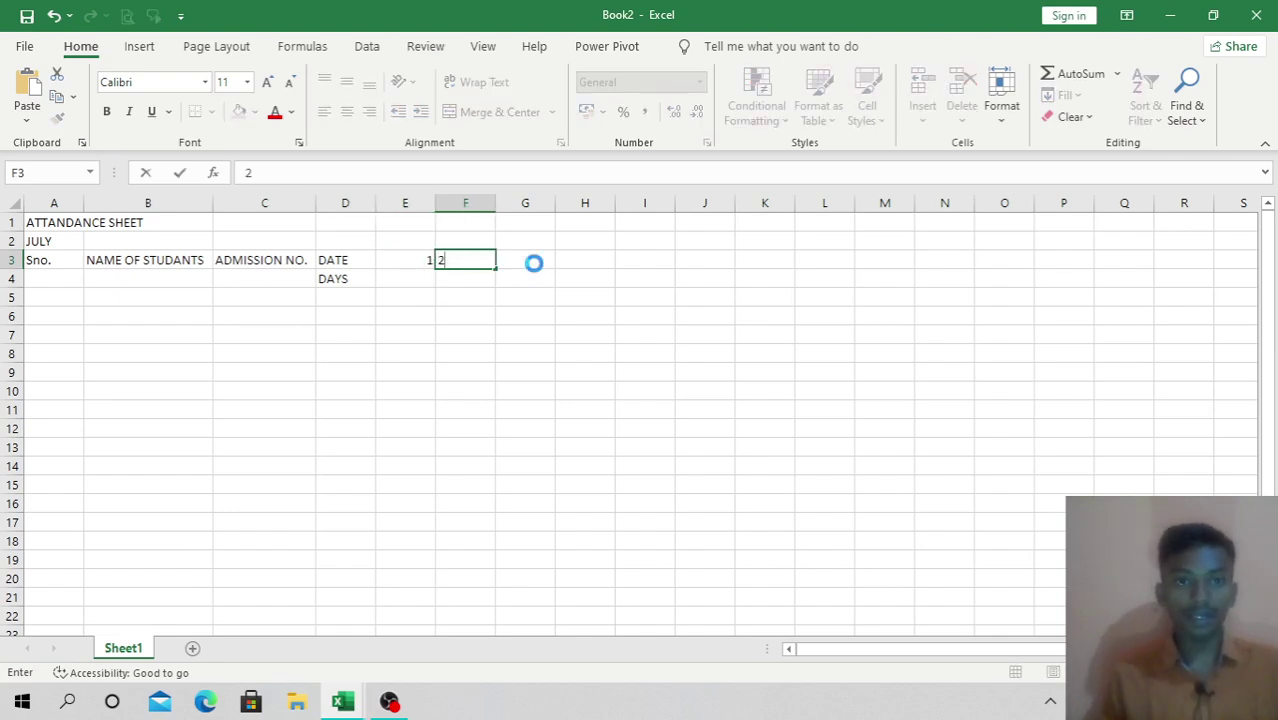
click(548, 262)
text(3)
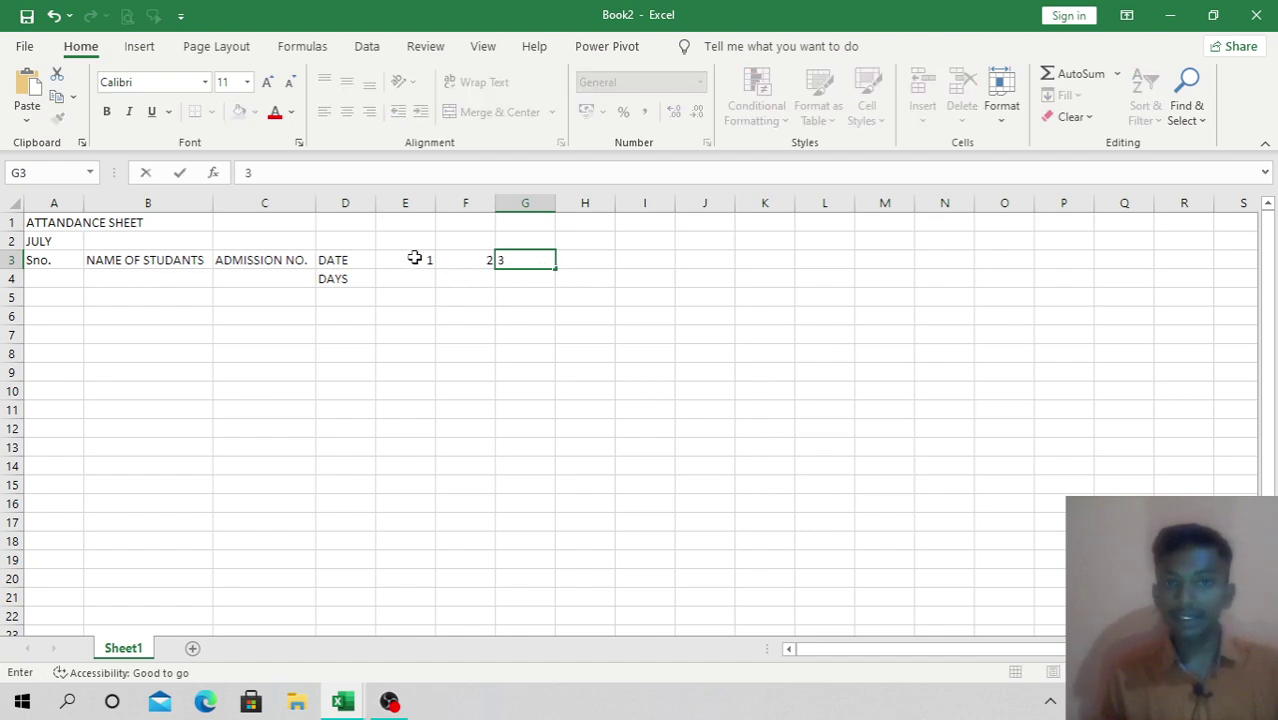
click(414, 260)
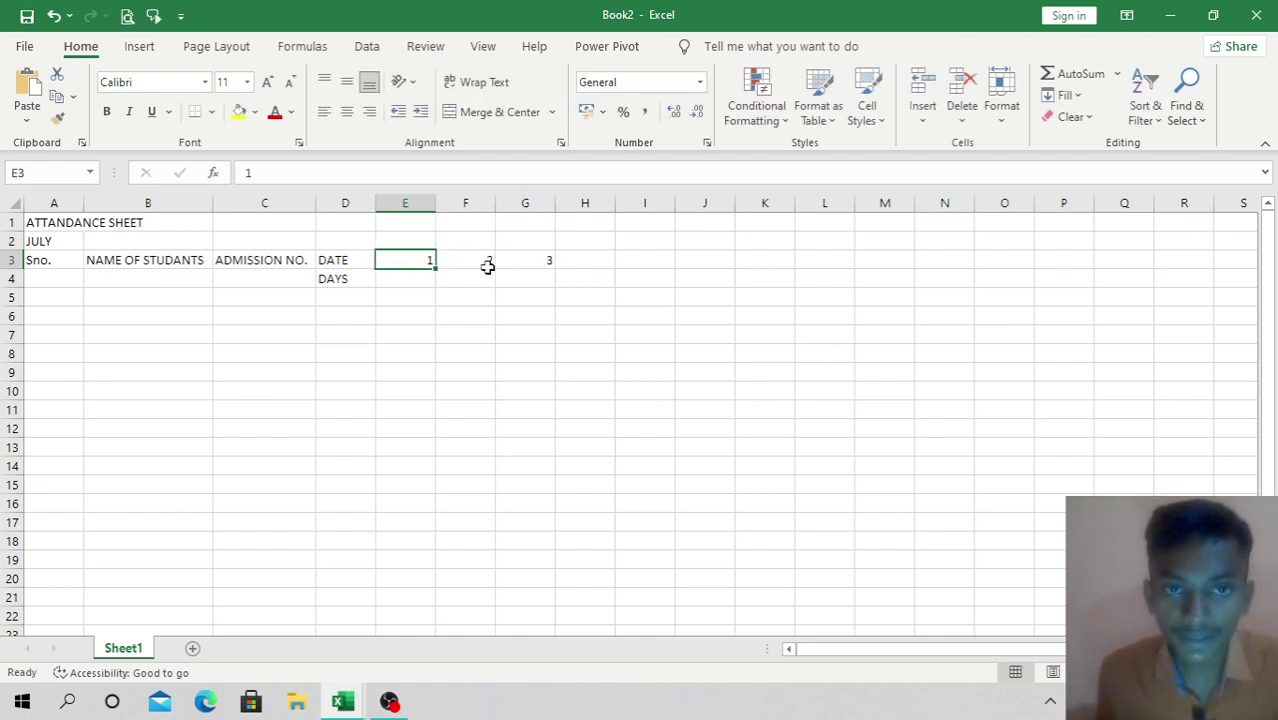
Step: Extend the date row from G3 through S3 as a fill series running from 3 to 15
click(553, 263)
drag(555, 271, 1256, 272)
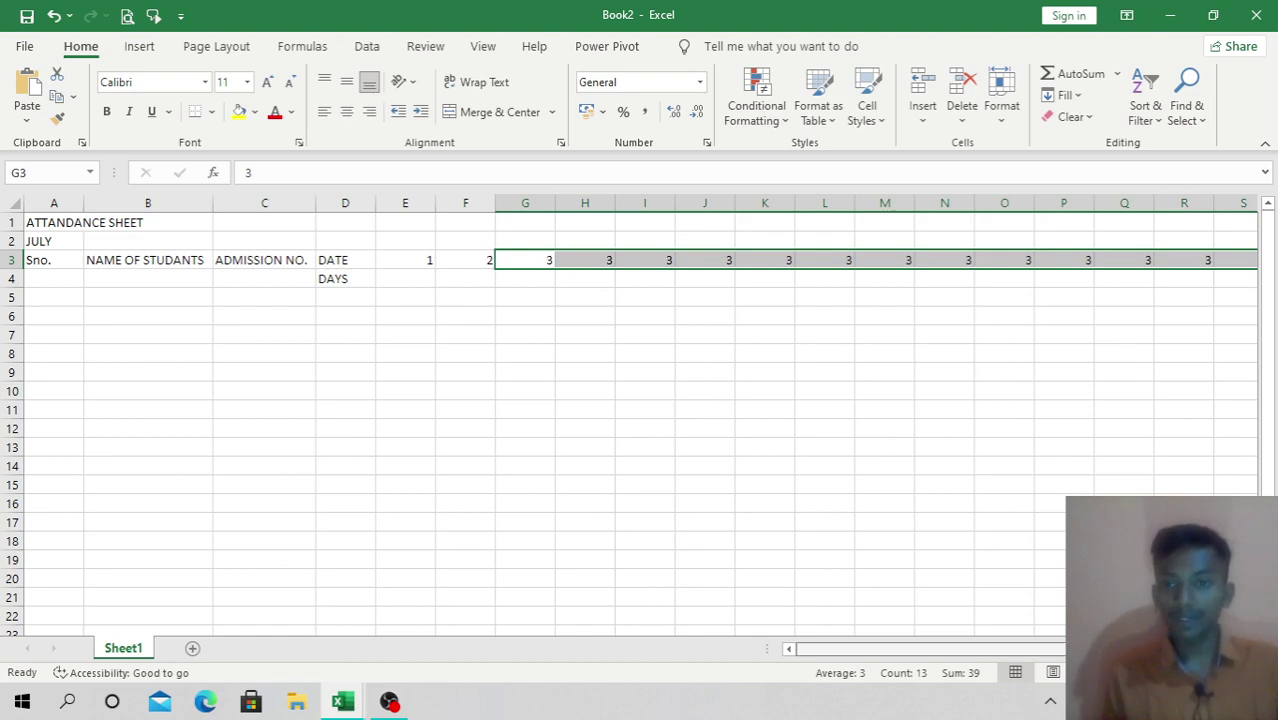
drag(930, 649, 950, 649)
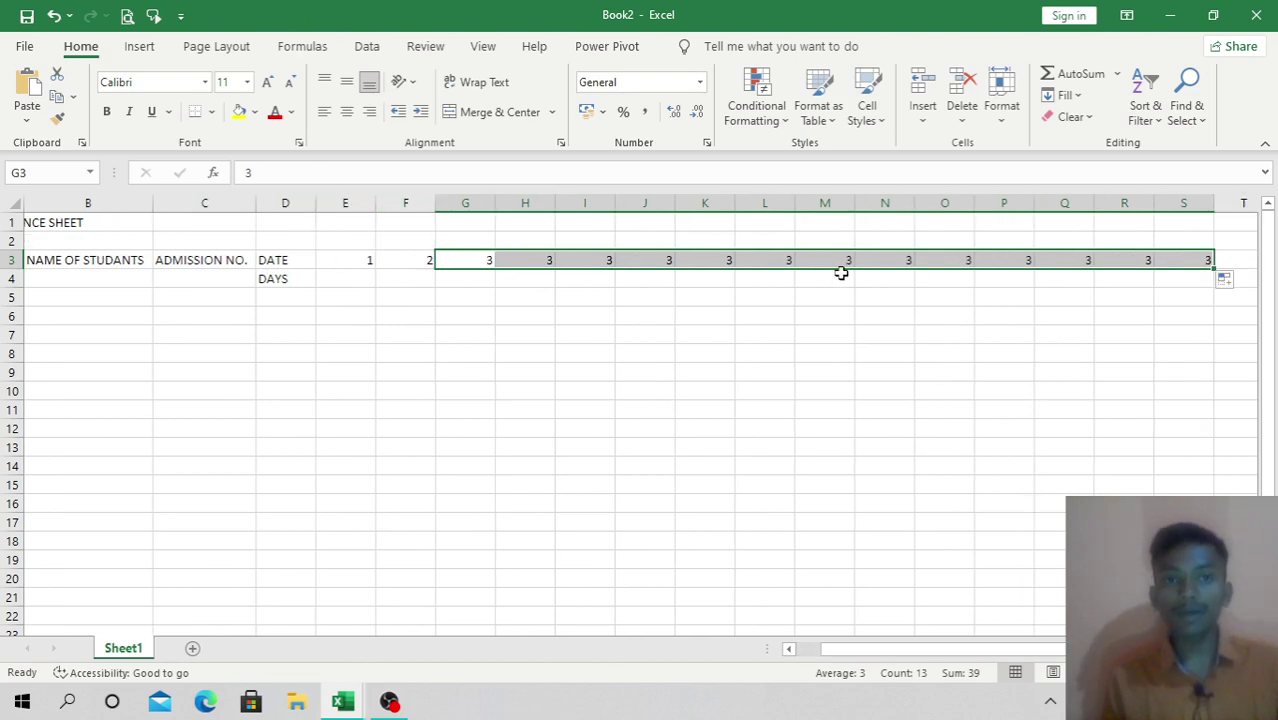
click(1228, 281)
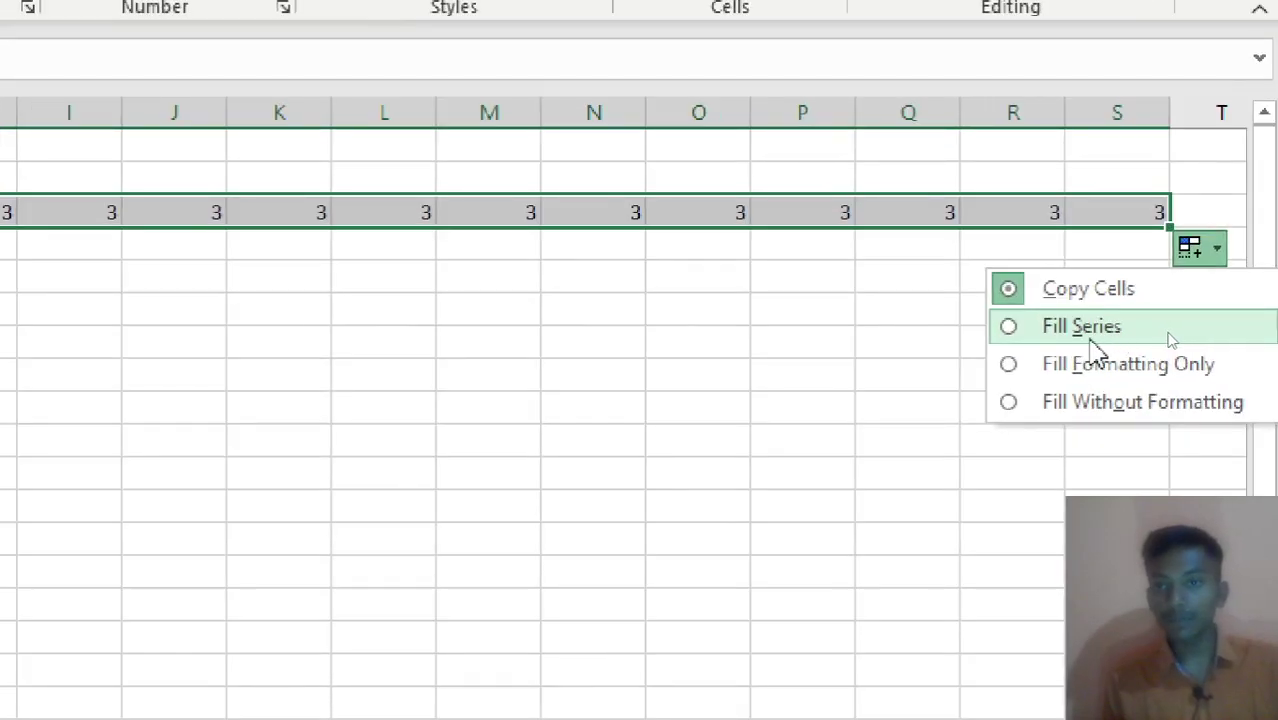
click(1172, 331)
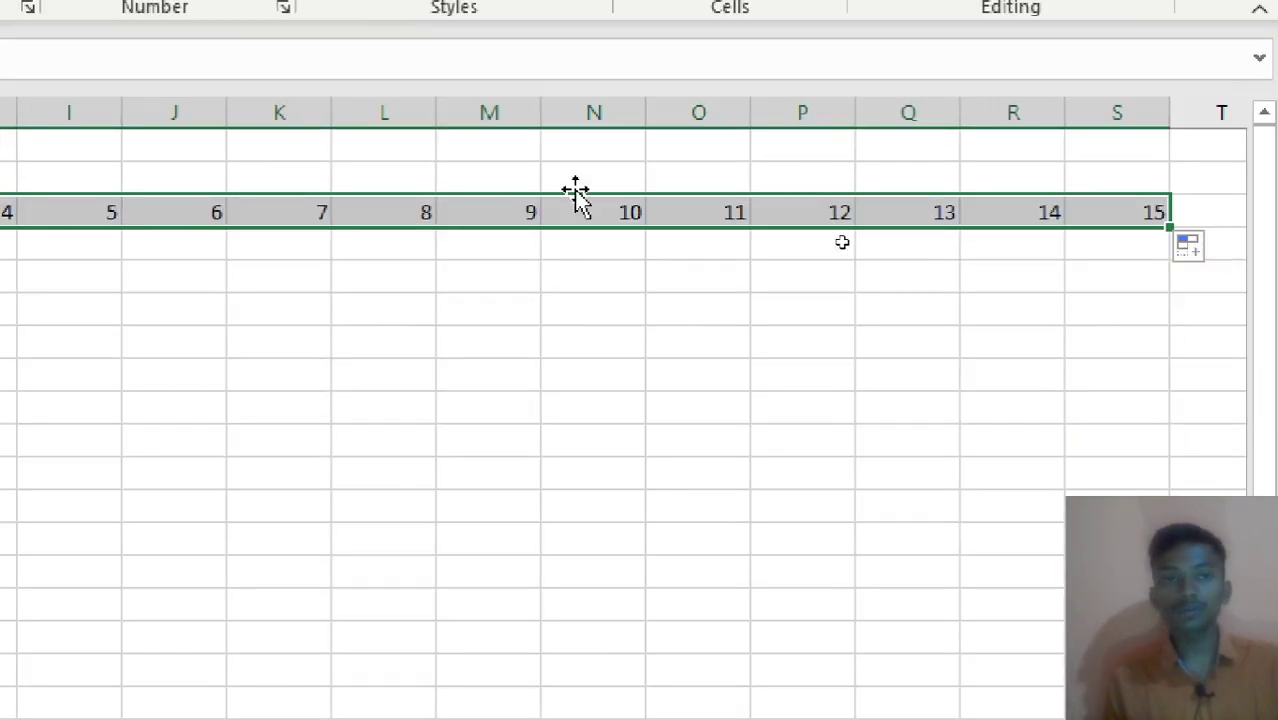
click(1110, 275)
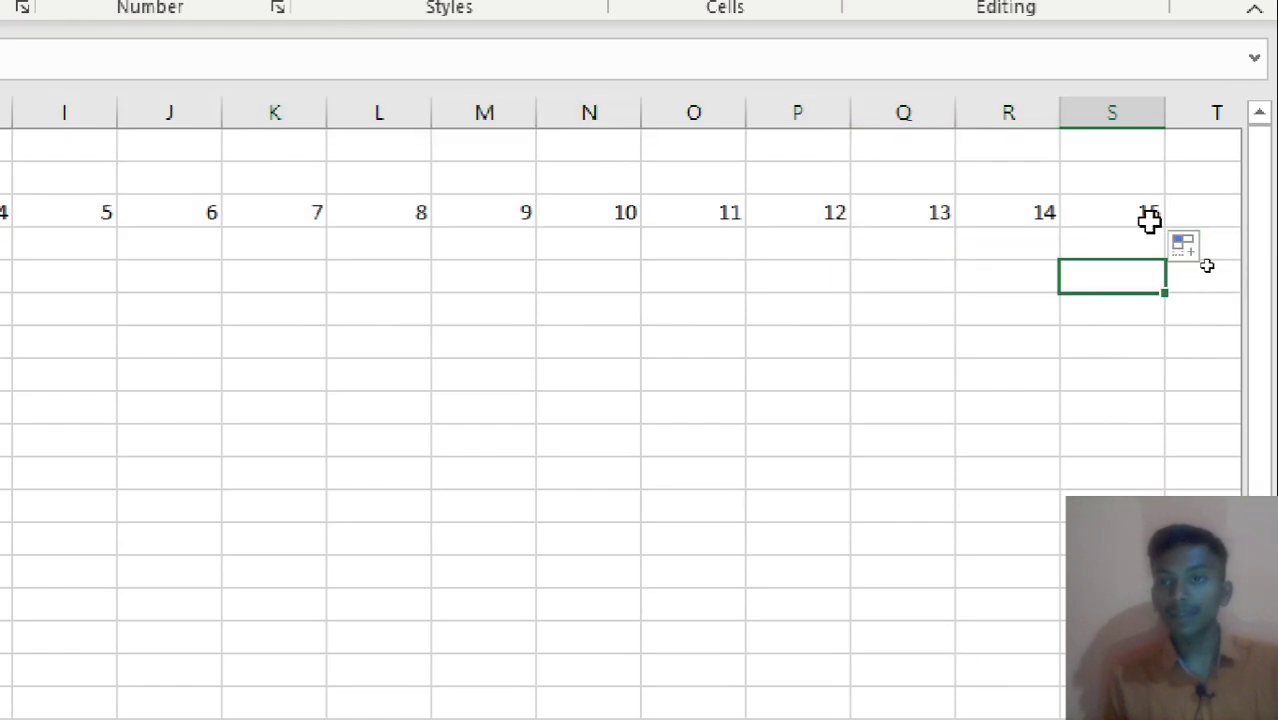
Step: Extend the date row from S3 through AP3 as a fill series continuing from 15
click(1152, 220)
drag(1163, 232, 1039, 243)
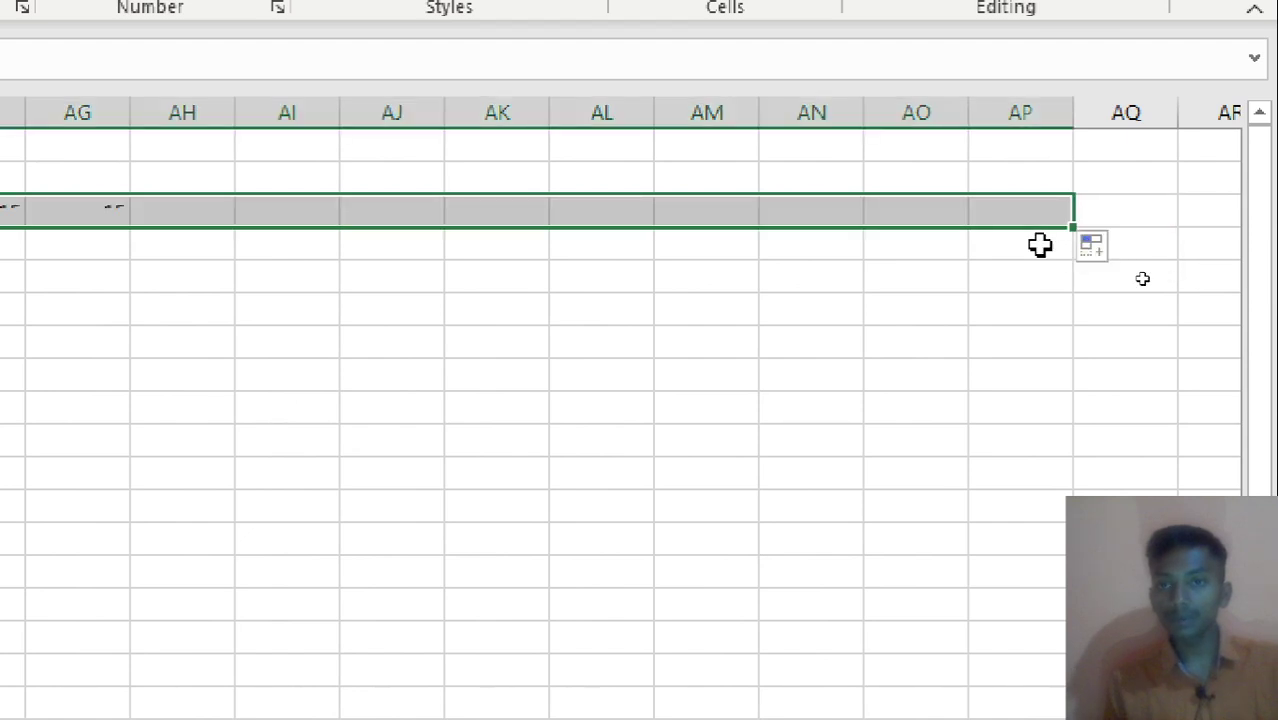
click(1100, 252)
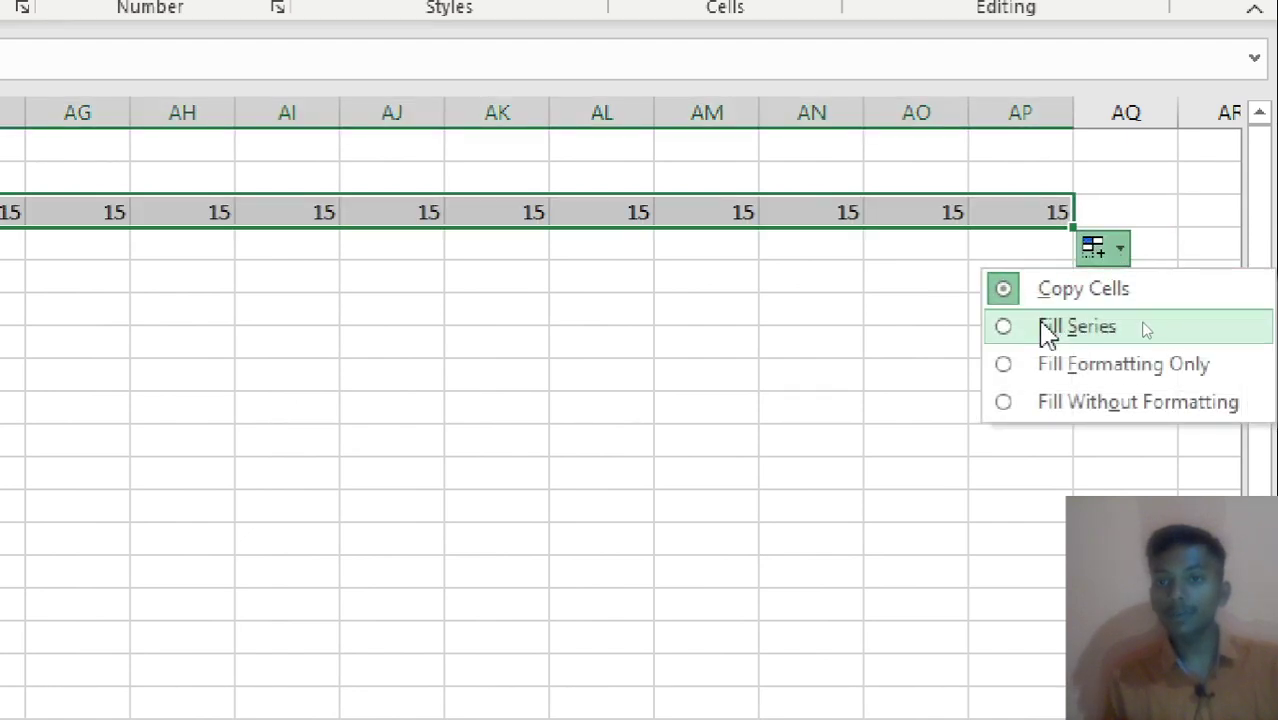
click(1043, 326)
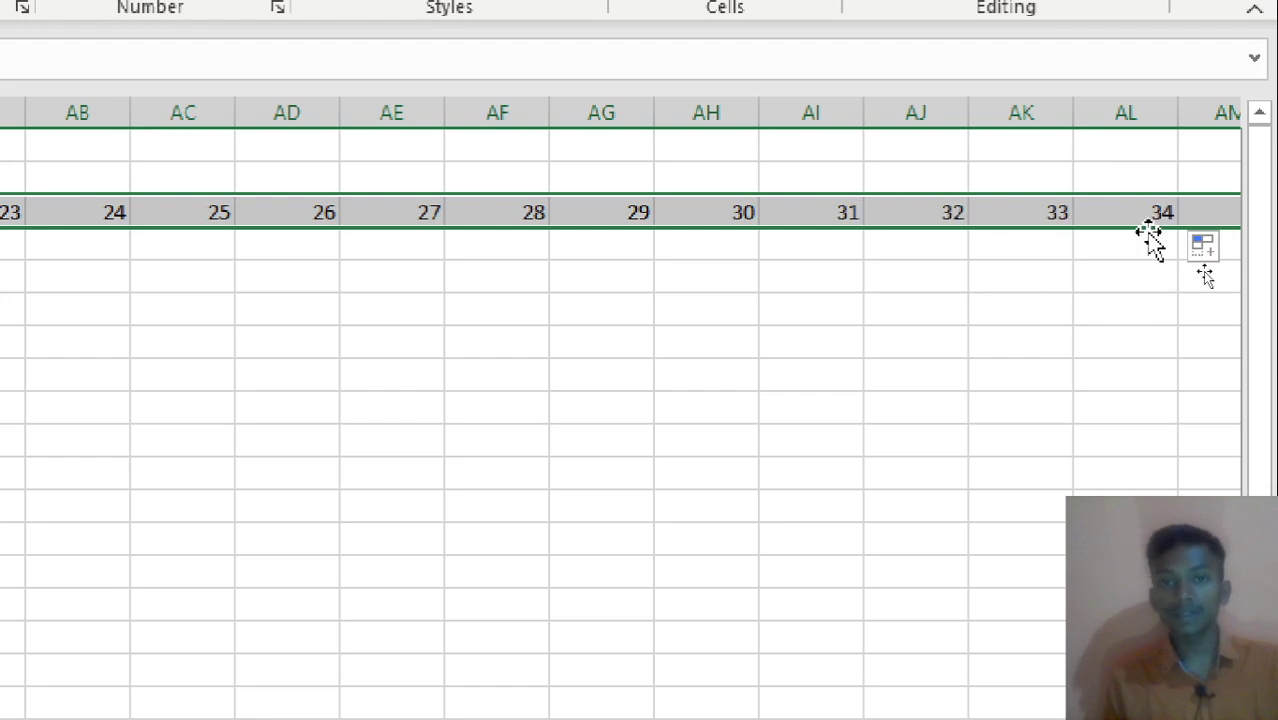
Step: Delete the surplus dates after 31 from cells AJ3 through AP3
drag(933, 205, 833, 214)
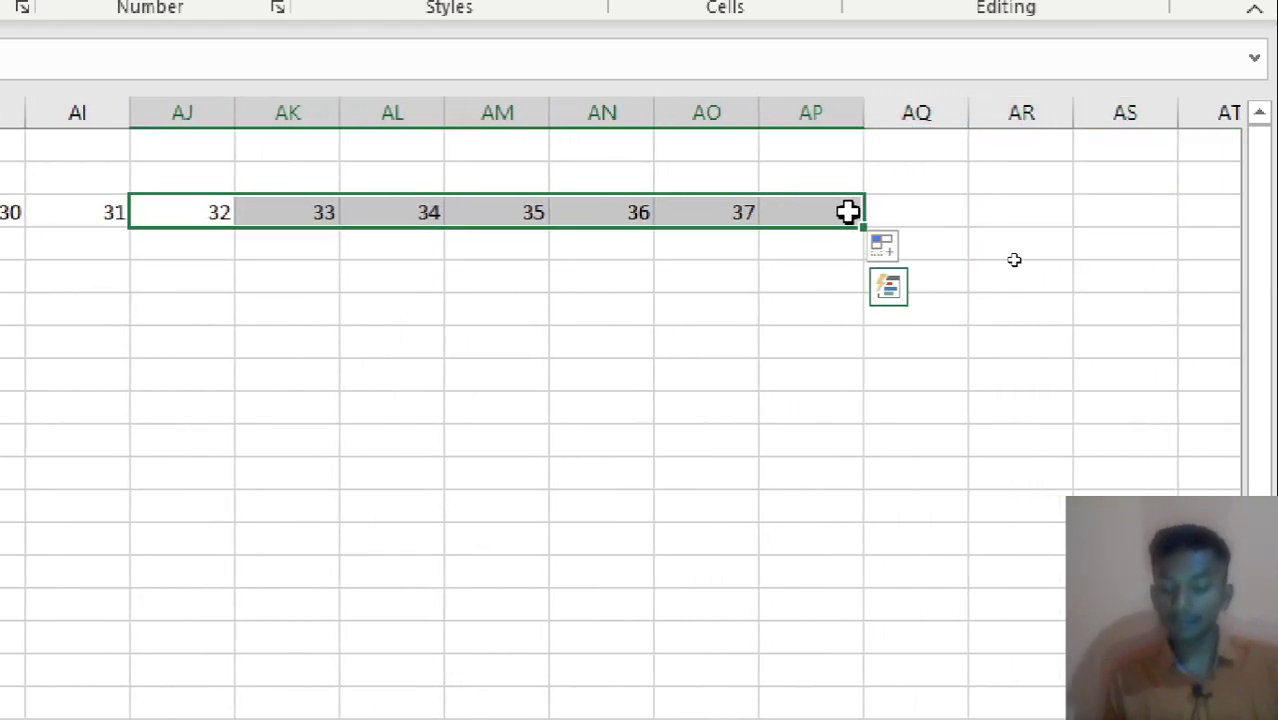
key(Delete)
click(290, 300)
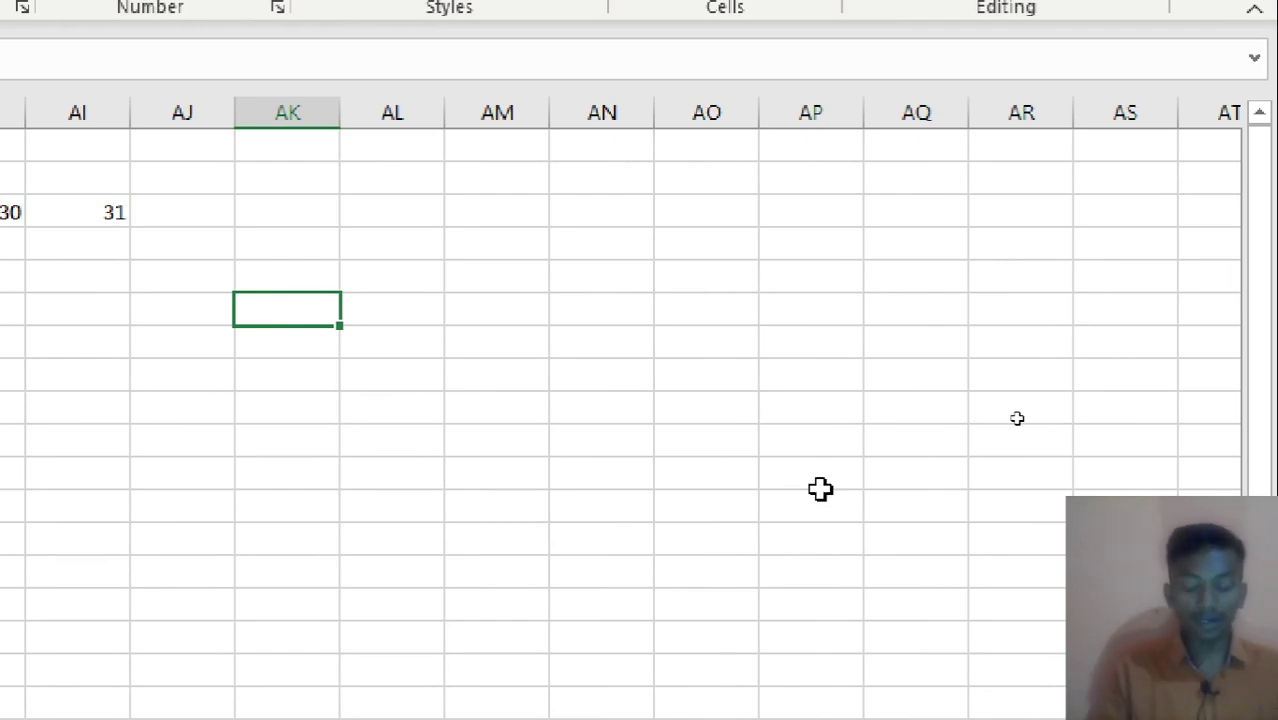
Step: Enter FRIDAY in cell E4, following the example sheet's first day, and fill the weekday series across to AI4
scroll(820, 488, left, 10)
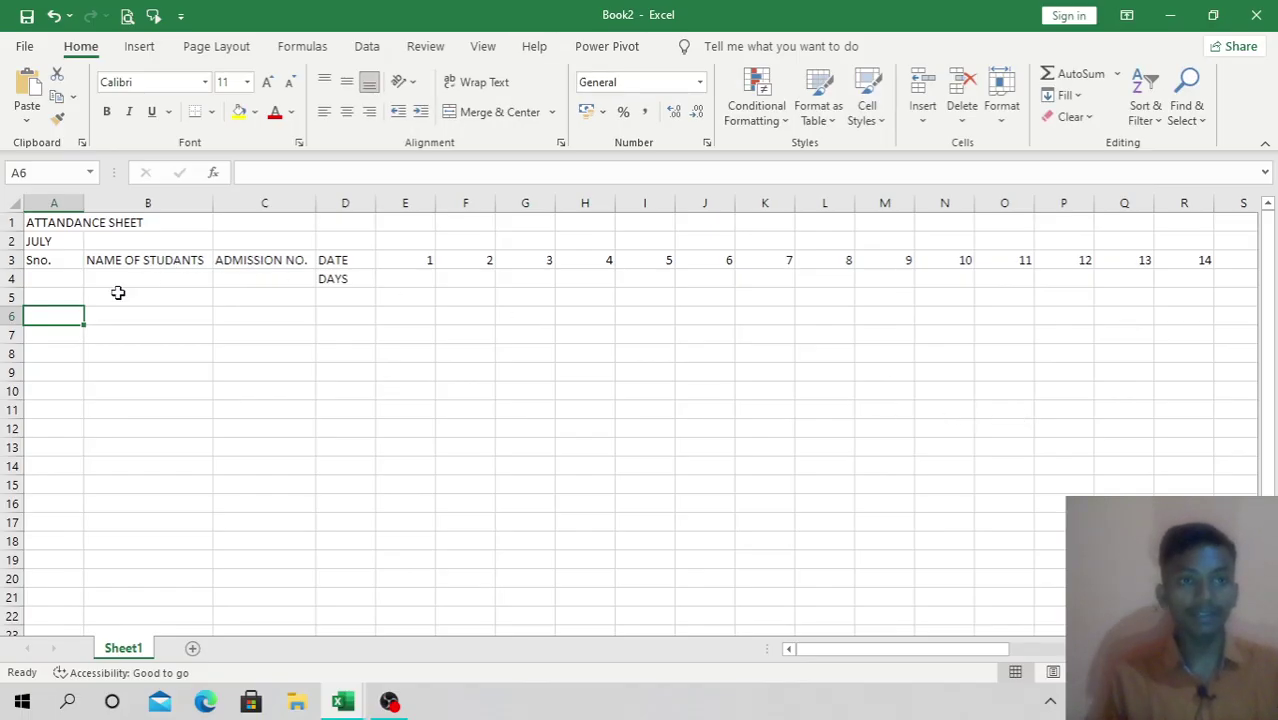
click(63, 298)
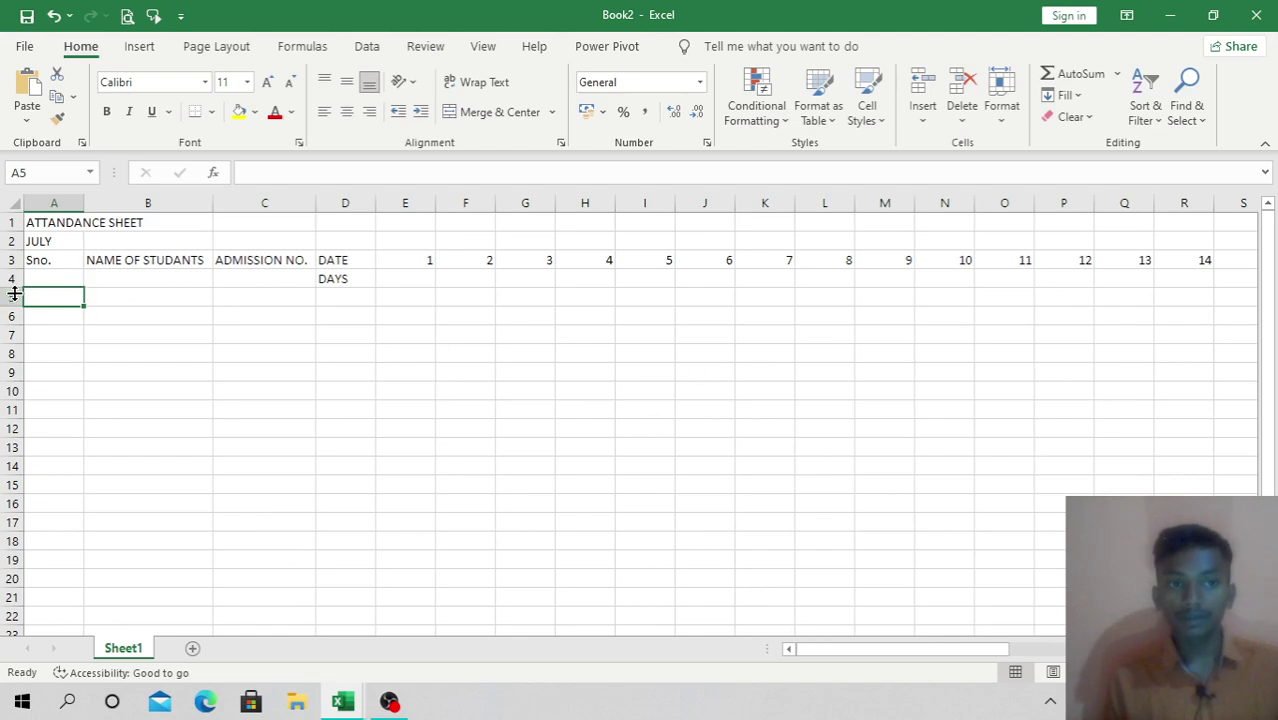
scroll(75, 297, up, 3)
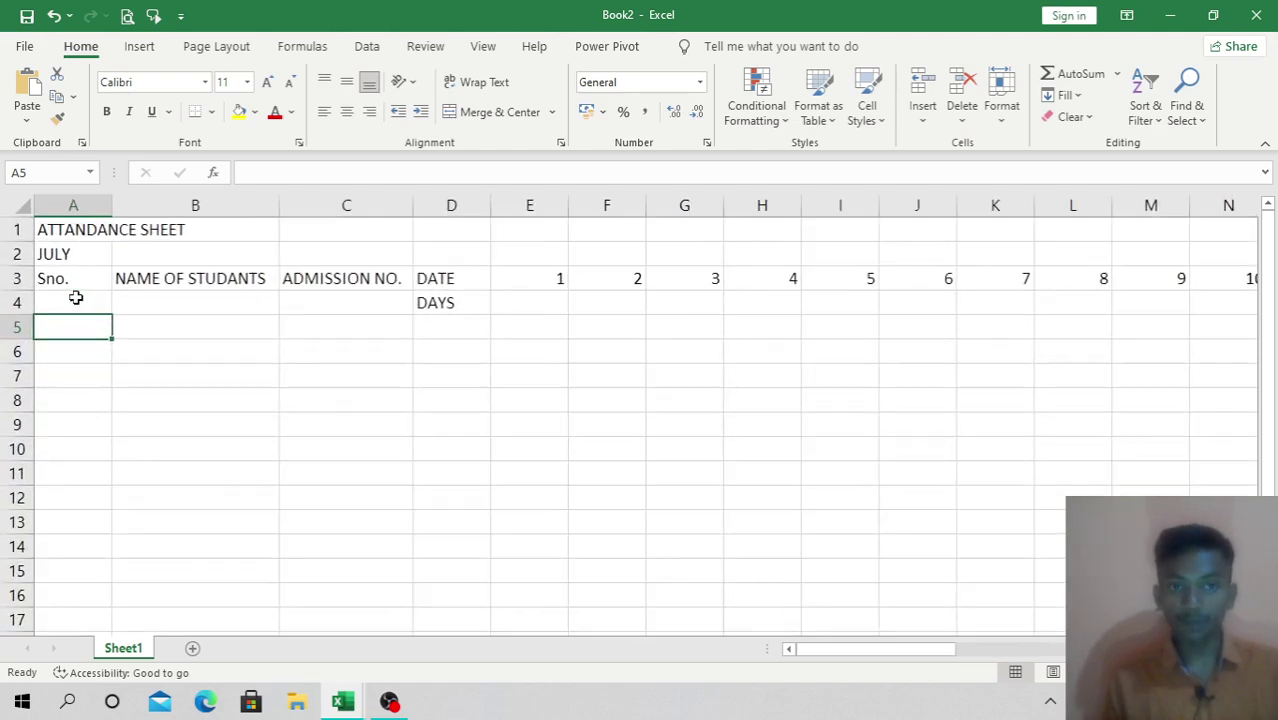
click(441, 301)
click(502, 303)
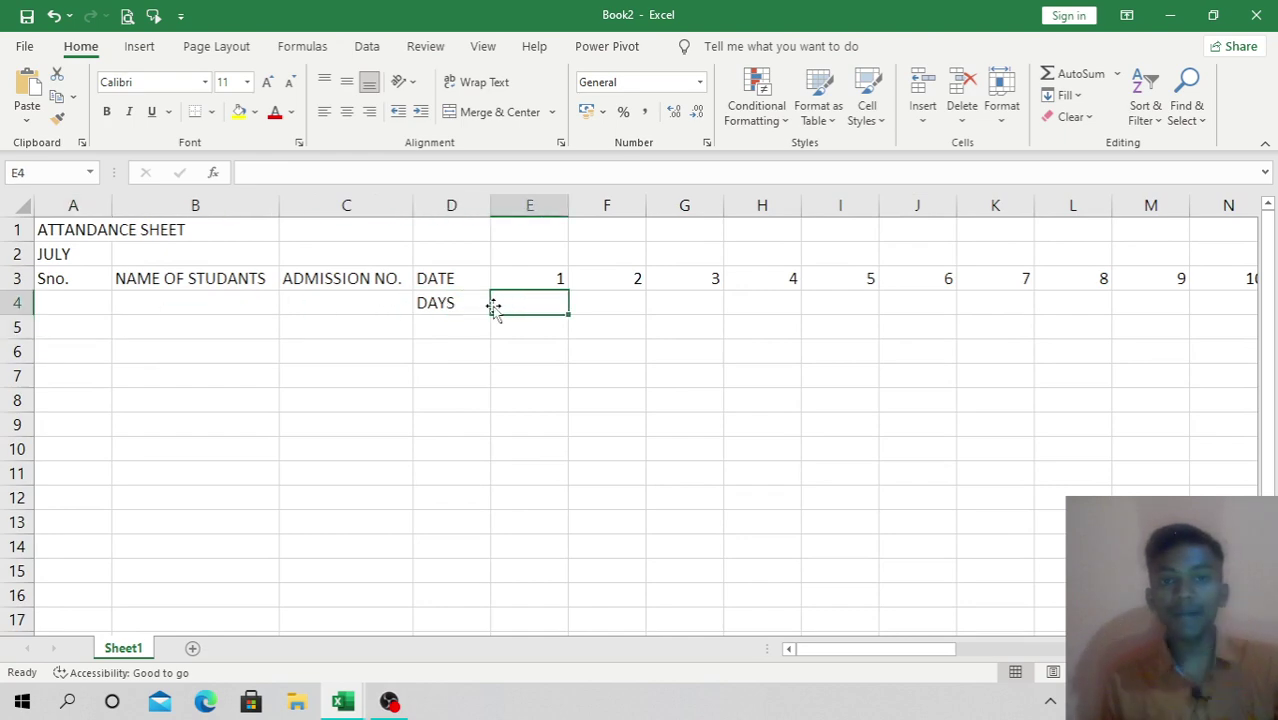
key(alt+Tab)
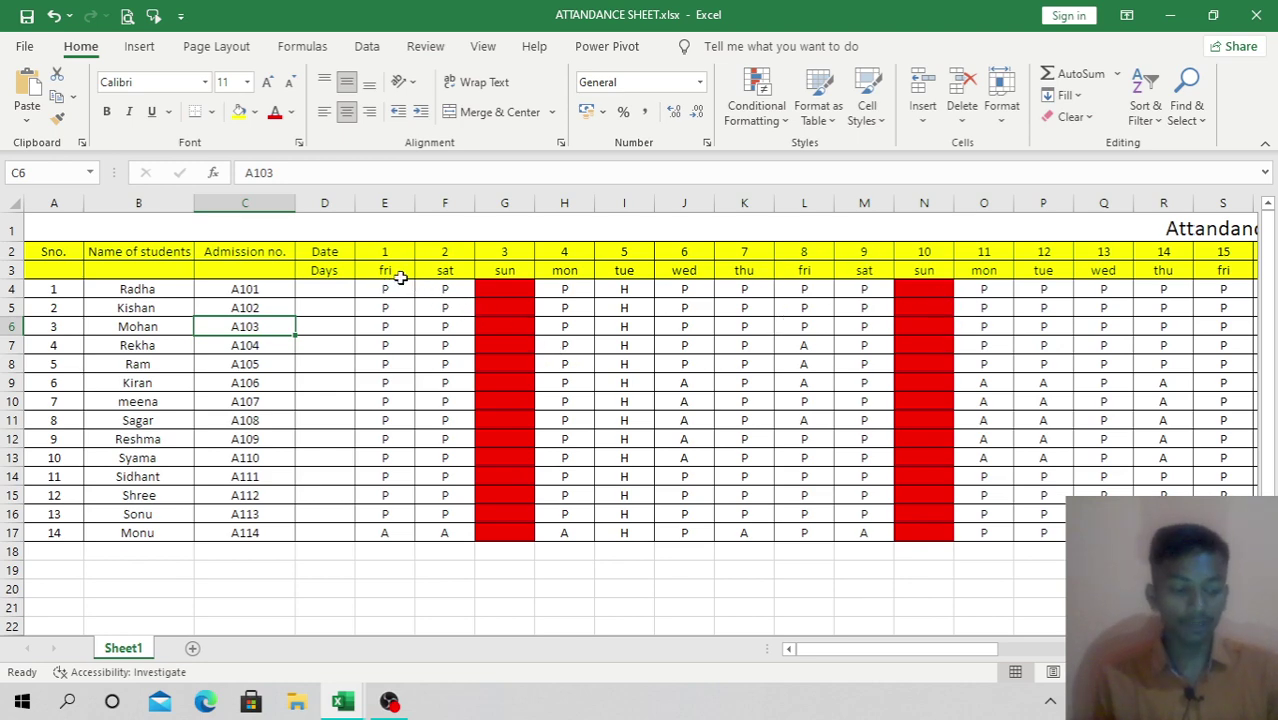
key(alt+Tab)
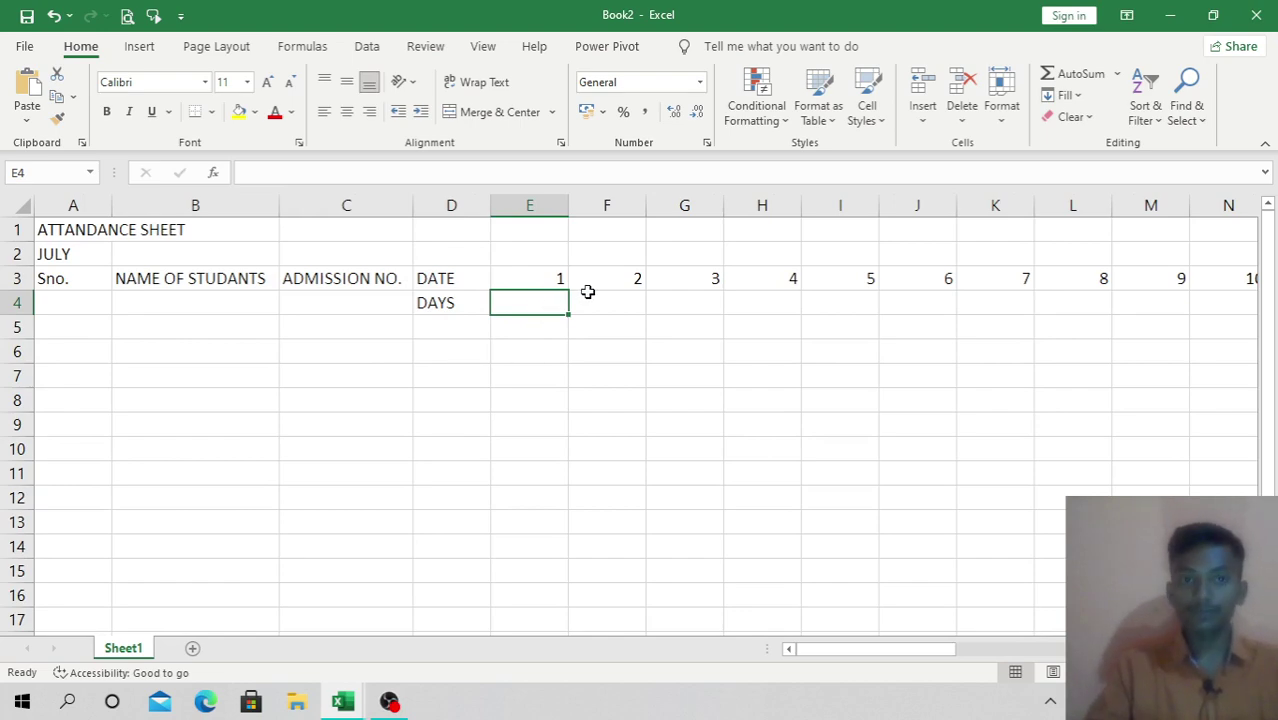
text(FRI)
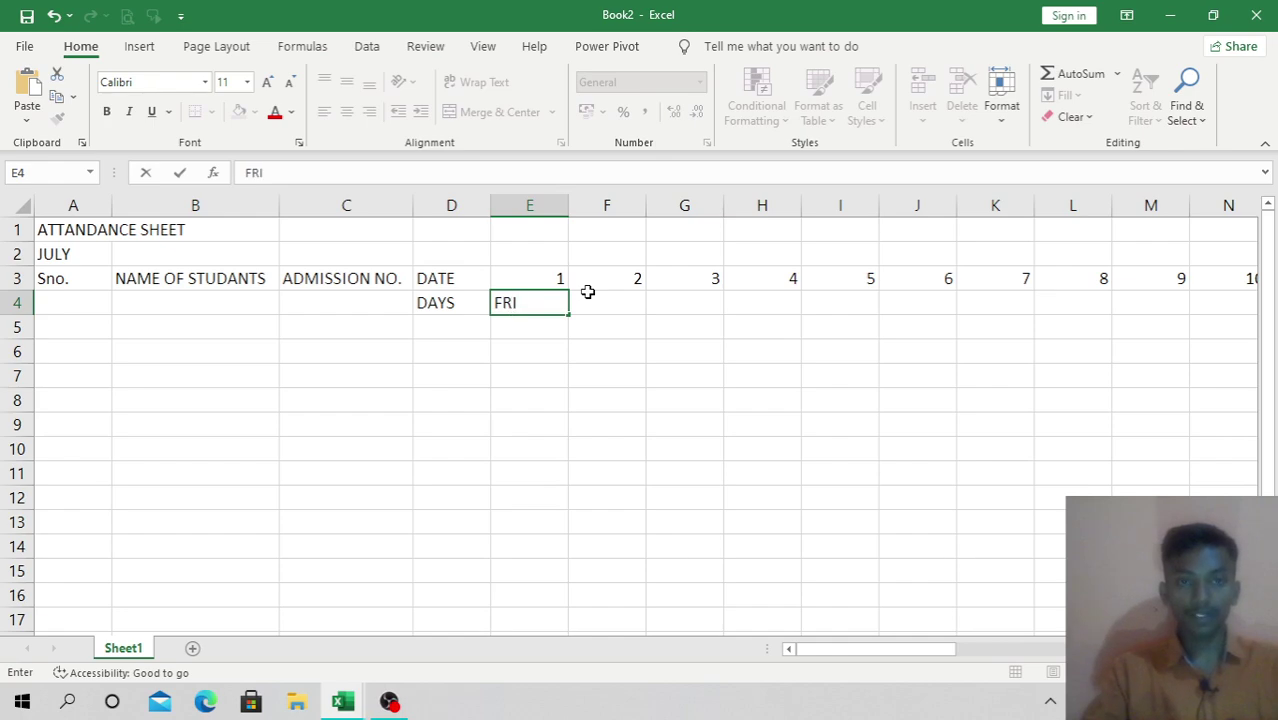
text(DAY)
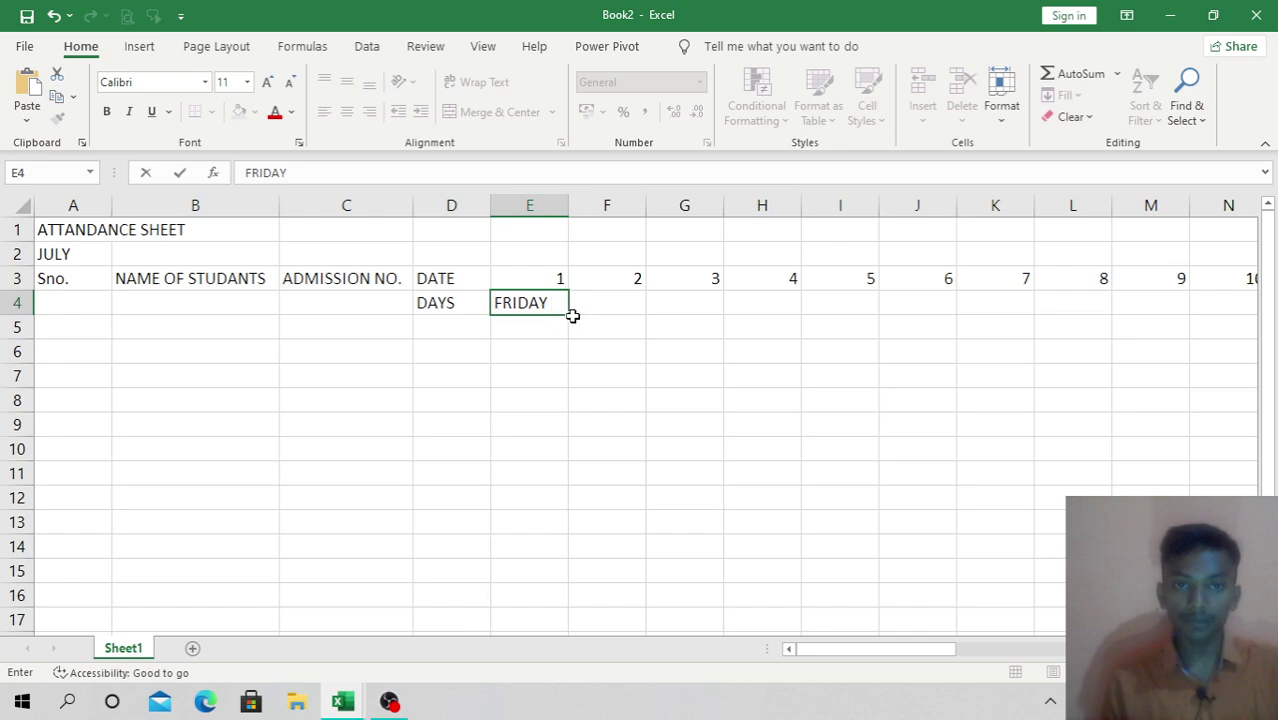
drag(569, 315, 941, 325)
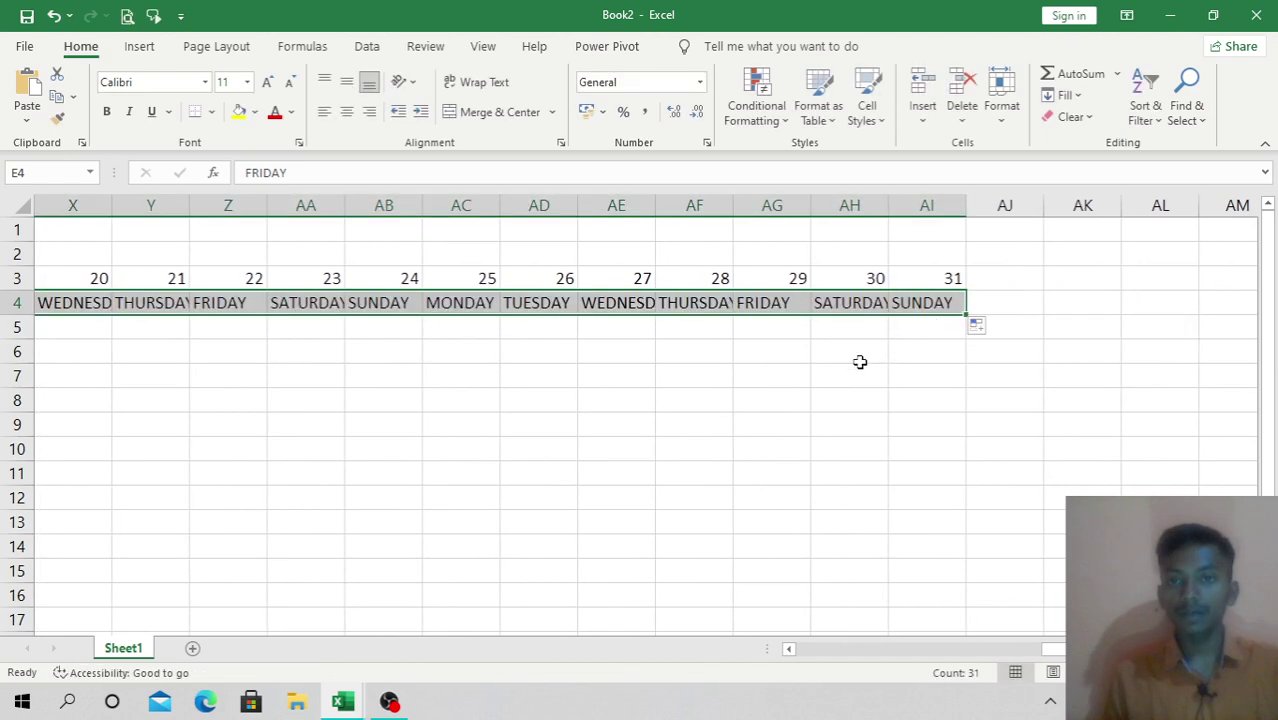
Step: Auto-fit columns X, Y, AA, AB, AE, AF and AH to their weekday names
double_click(188, 194)
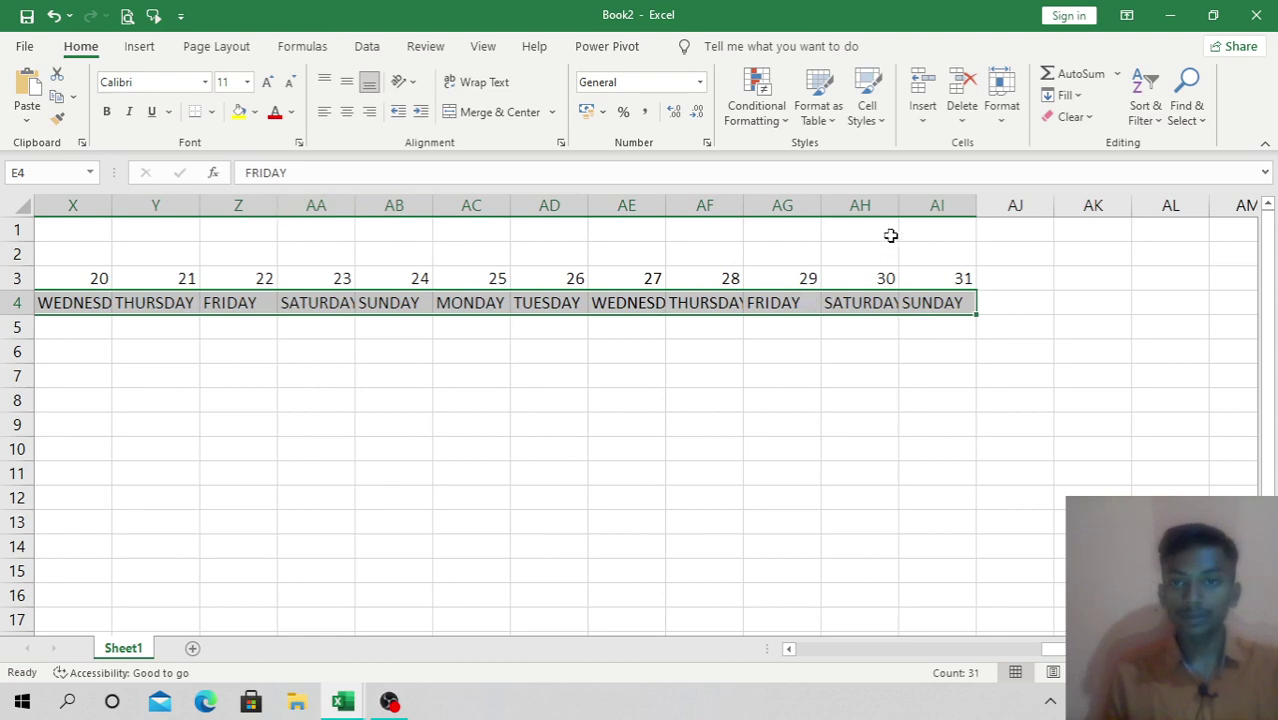
double_click(899, 207)
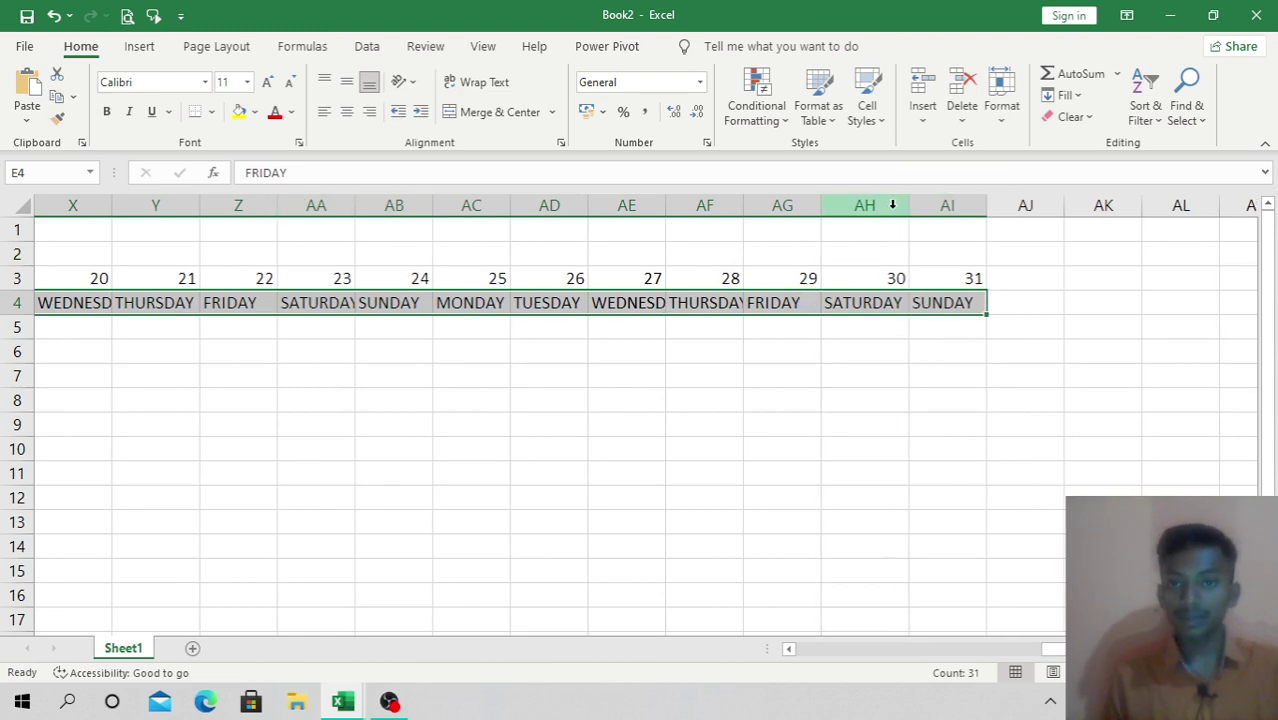
click(736, 207)
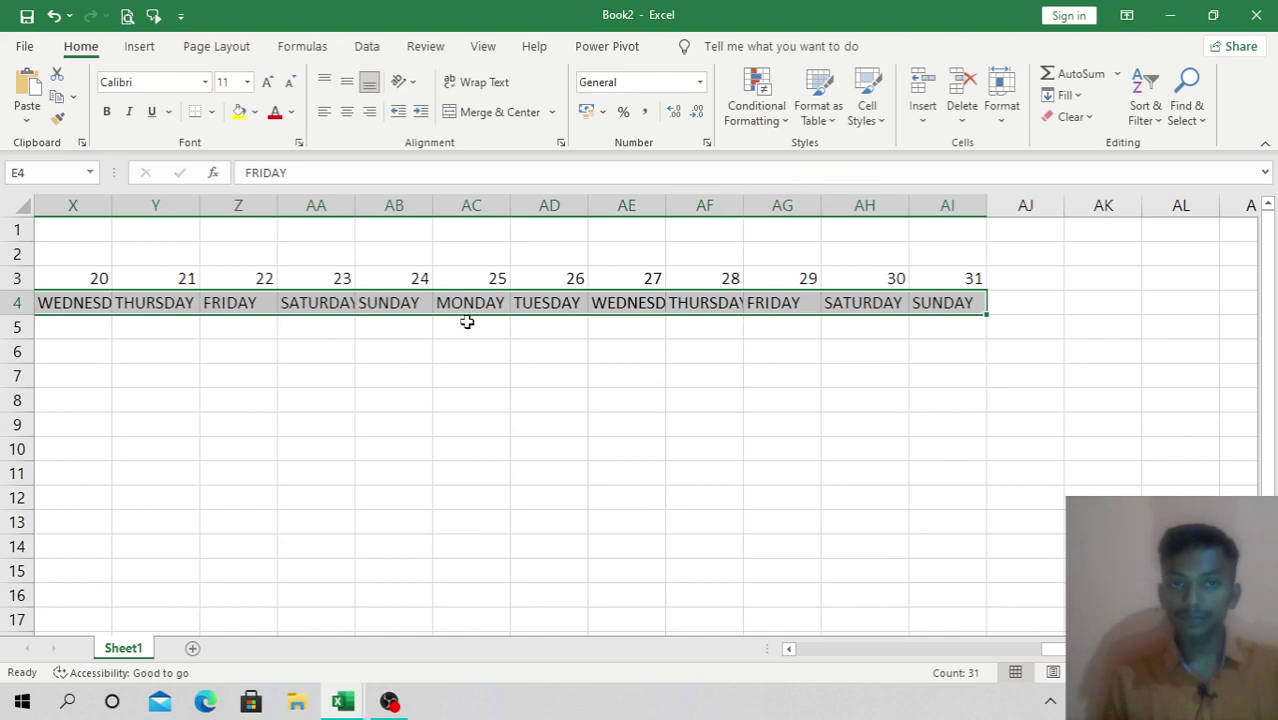
double_click(356, 204)
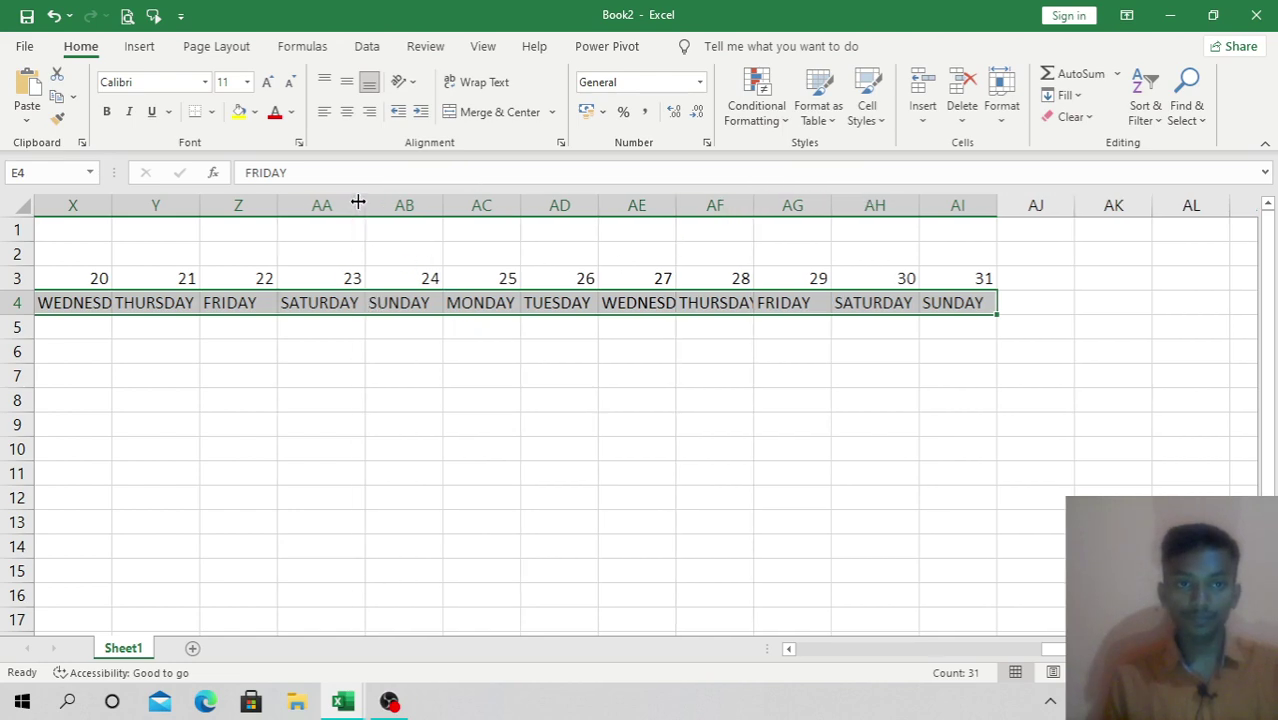
double_click(443, 205)
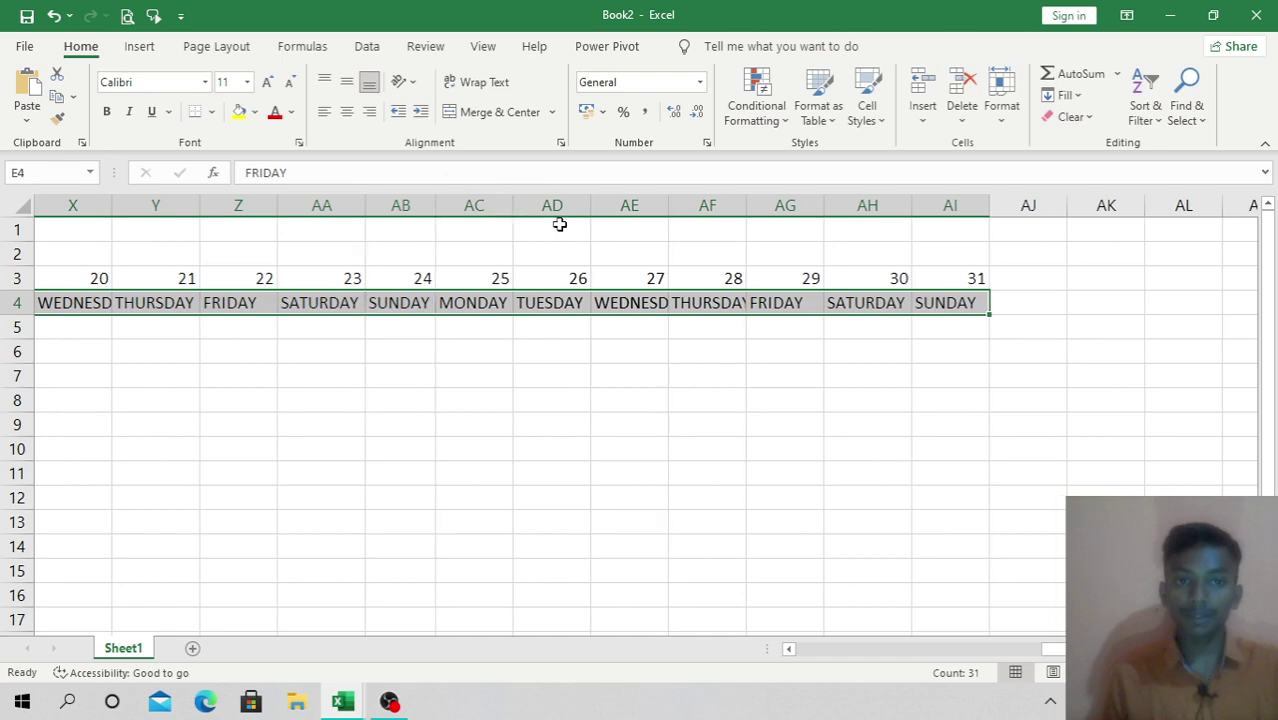
double_click(672, 205)
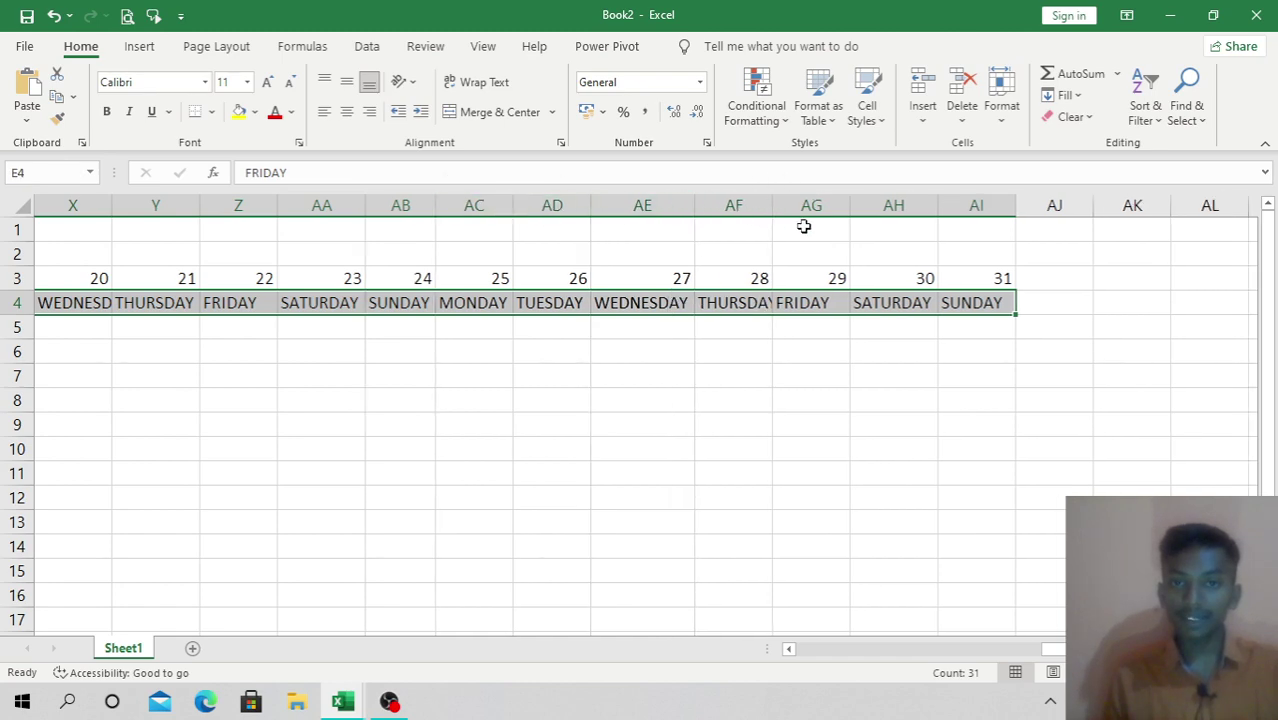
double_click(771, 205)
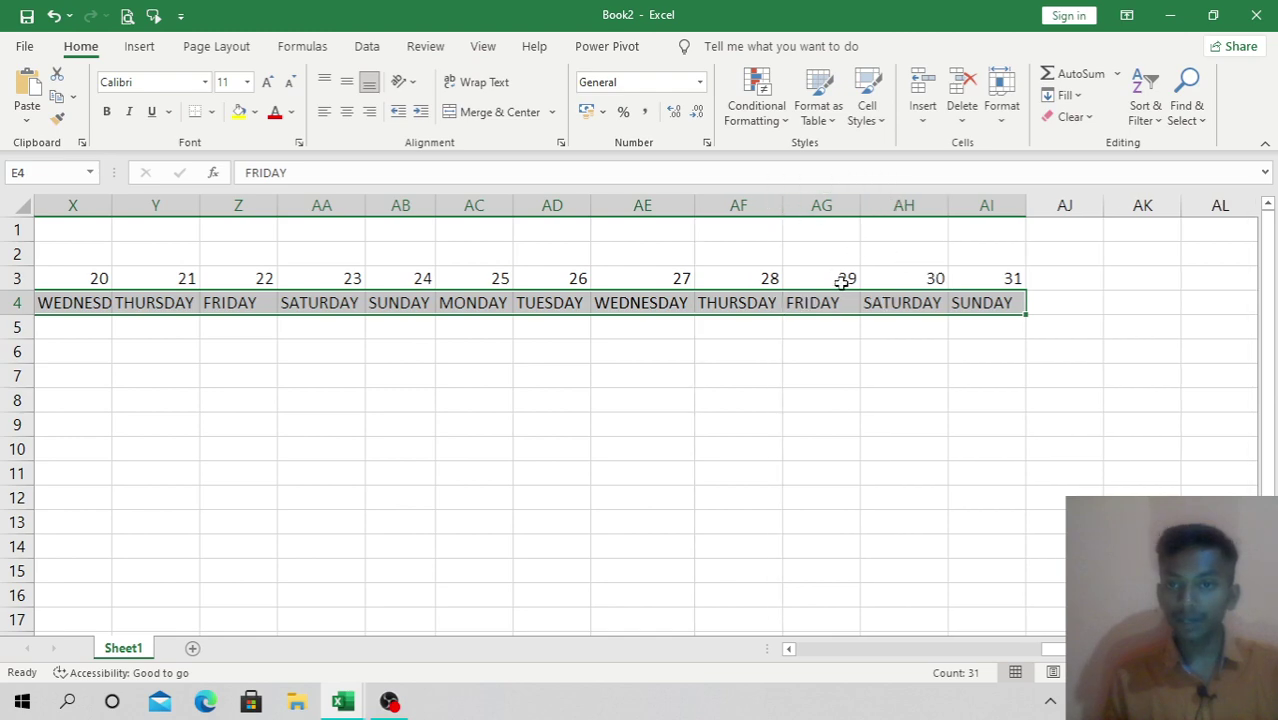
double_click(113, 205)
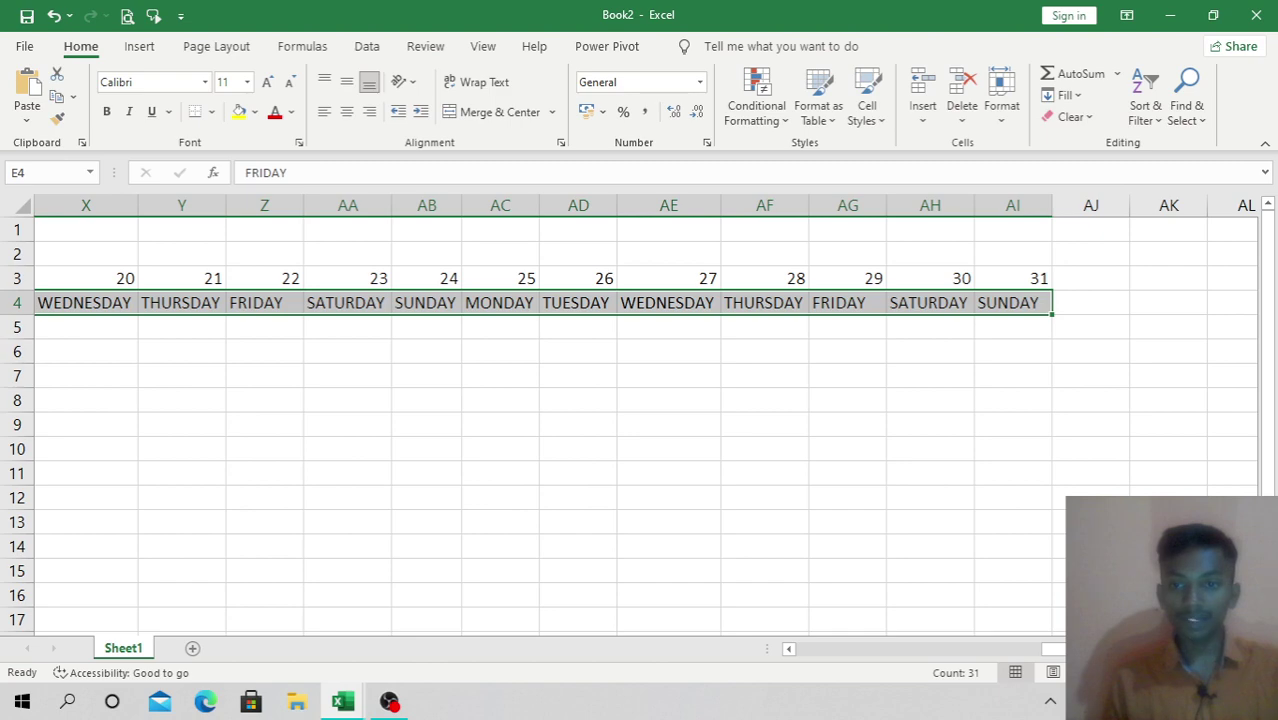
Step: Auto-fit columns T, R, Q, M and K so their weekday names fit in full
drag(1055, 649, 1025, 658)
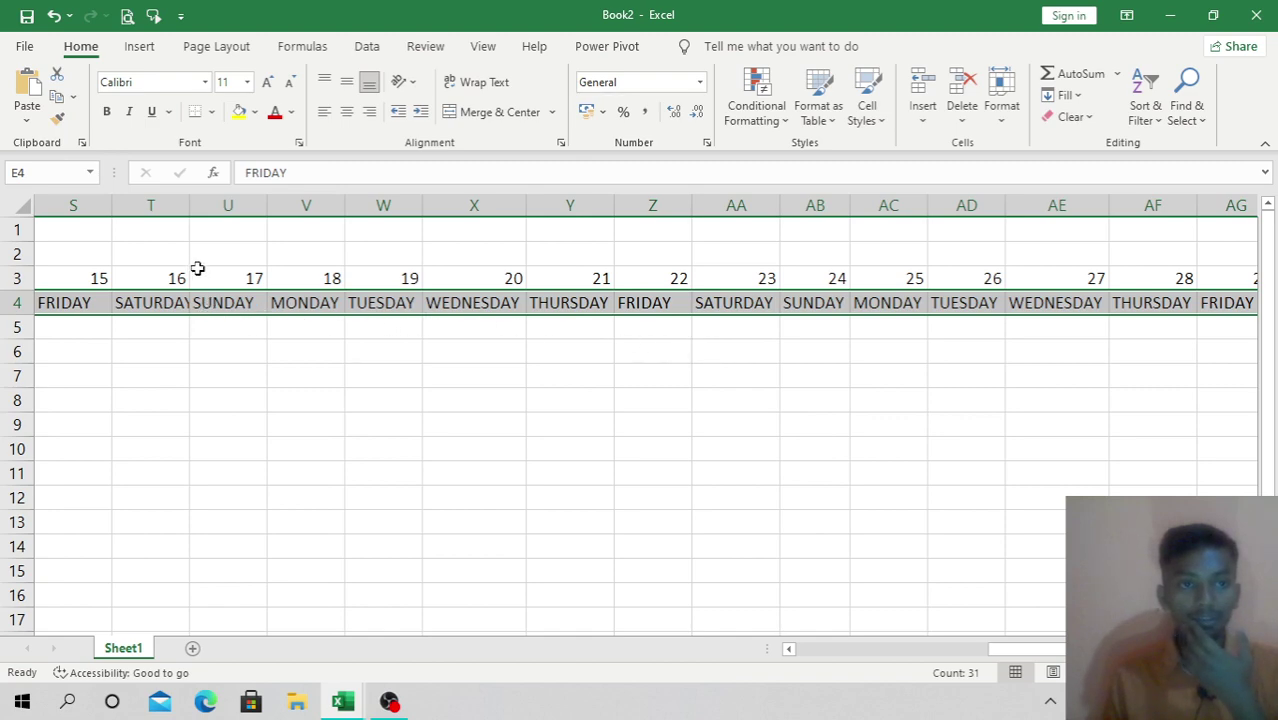
double_click(189, 205)
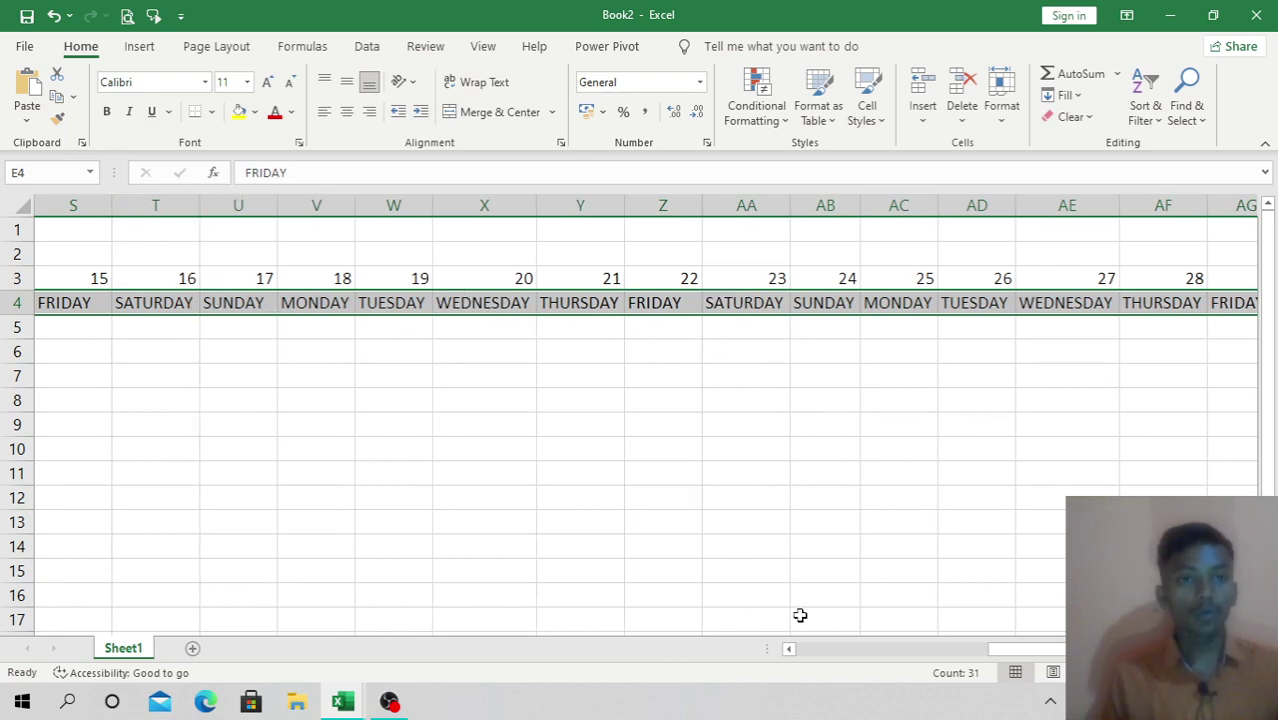
drag(1045, 649, 983, 665)
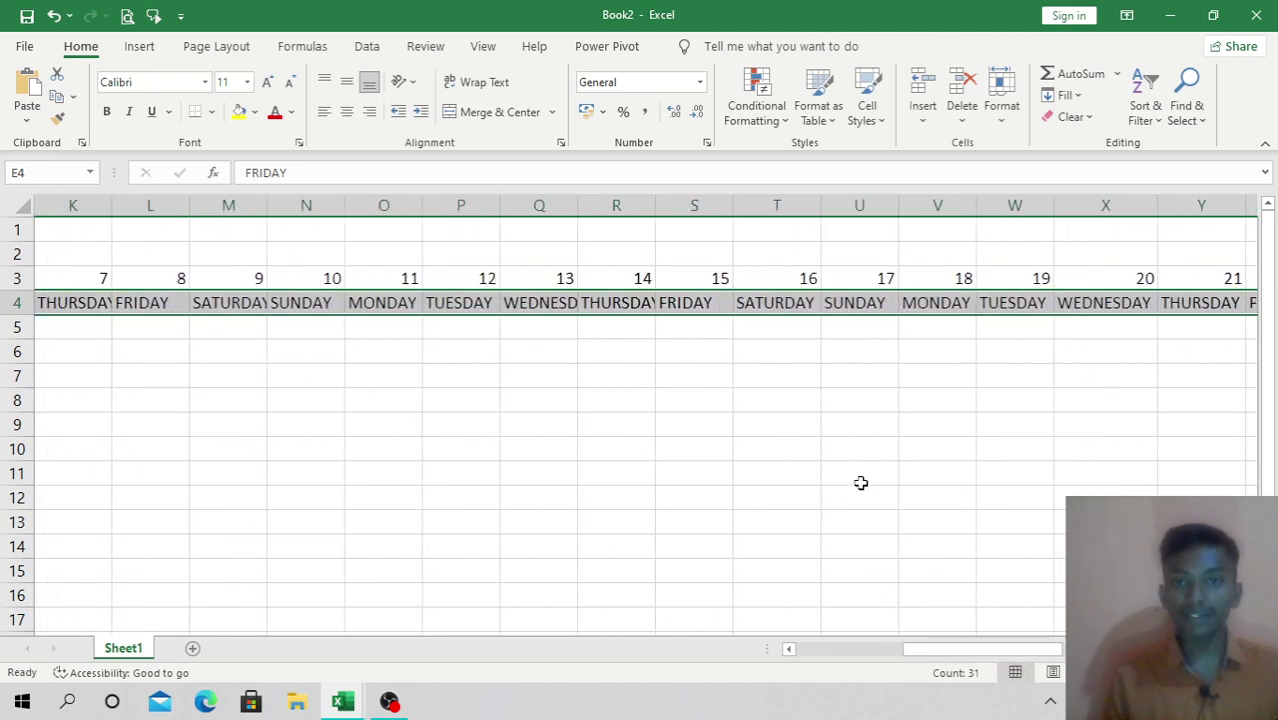
double_click(655, 205)
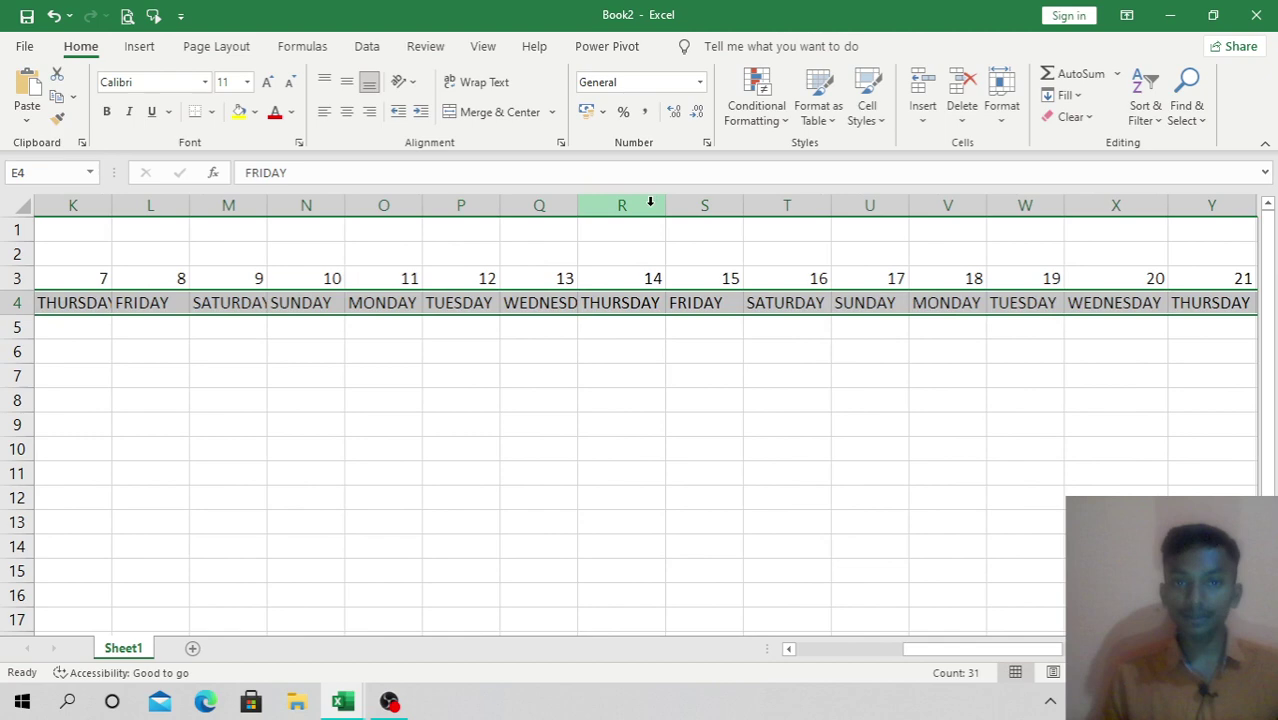
double_click(577, 205)
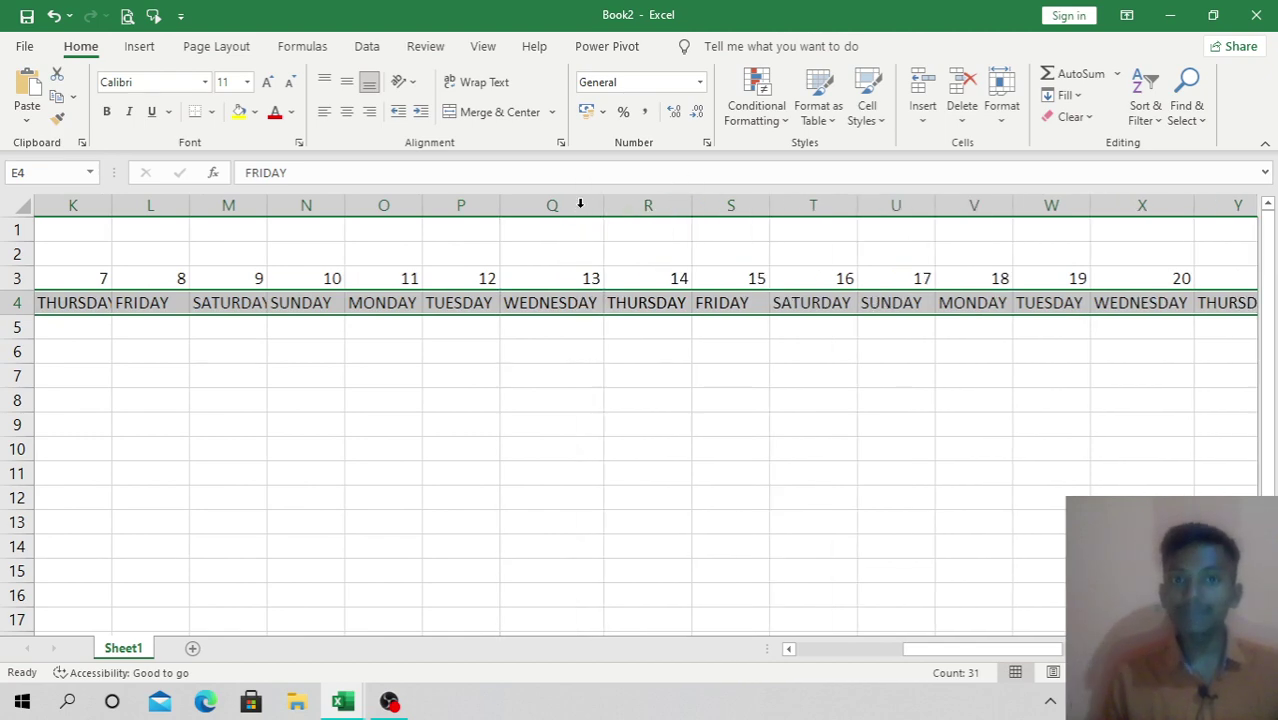
double_click(268, 205)
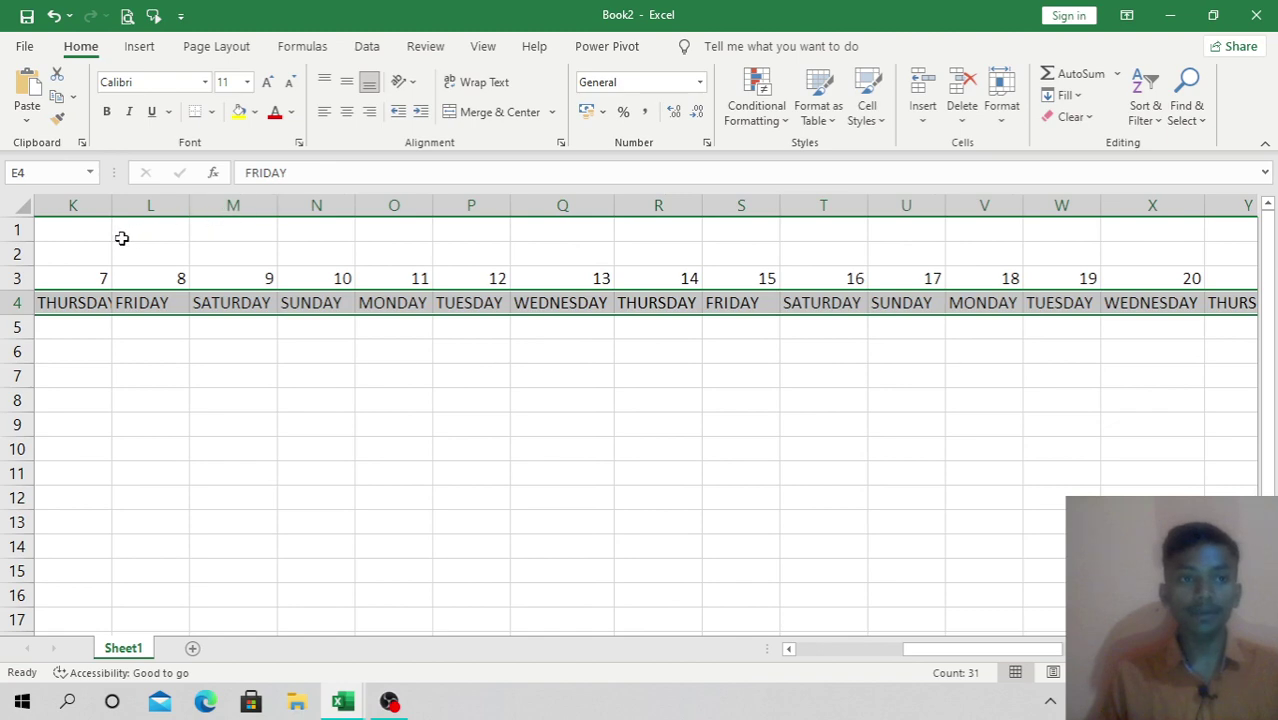
double_click(110, 206)
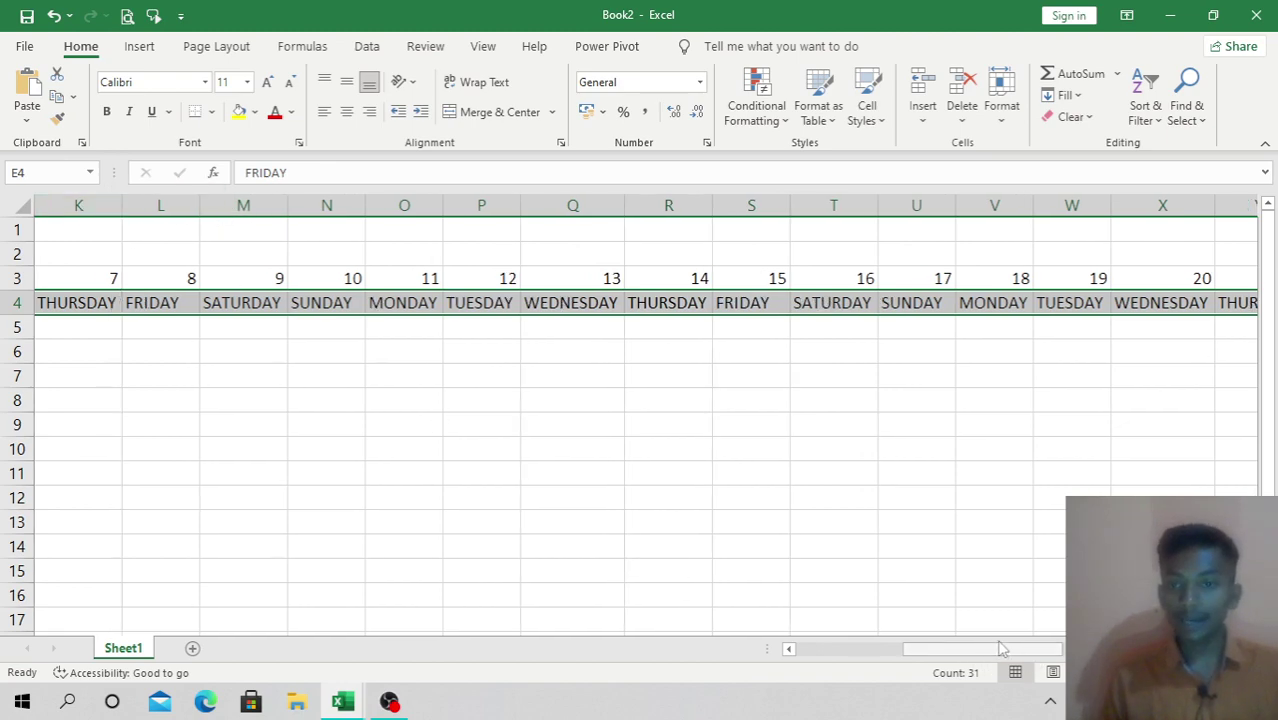
Step: Auto-fit column J to WEDNESDAY and column F to SATURDAY
drag(951, 652, 908, 651)
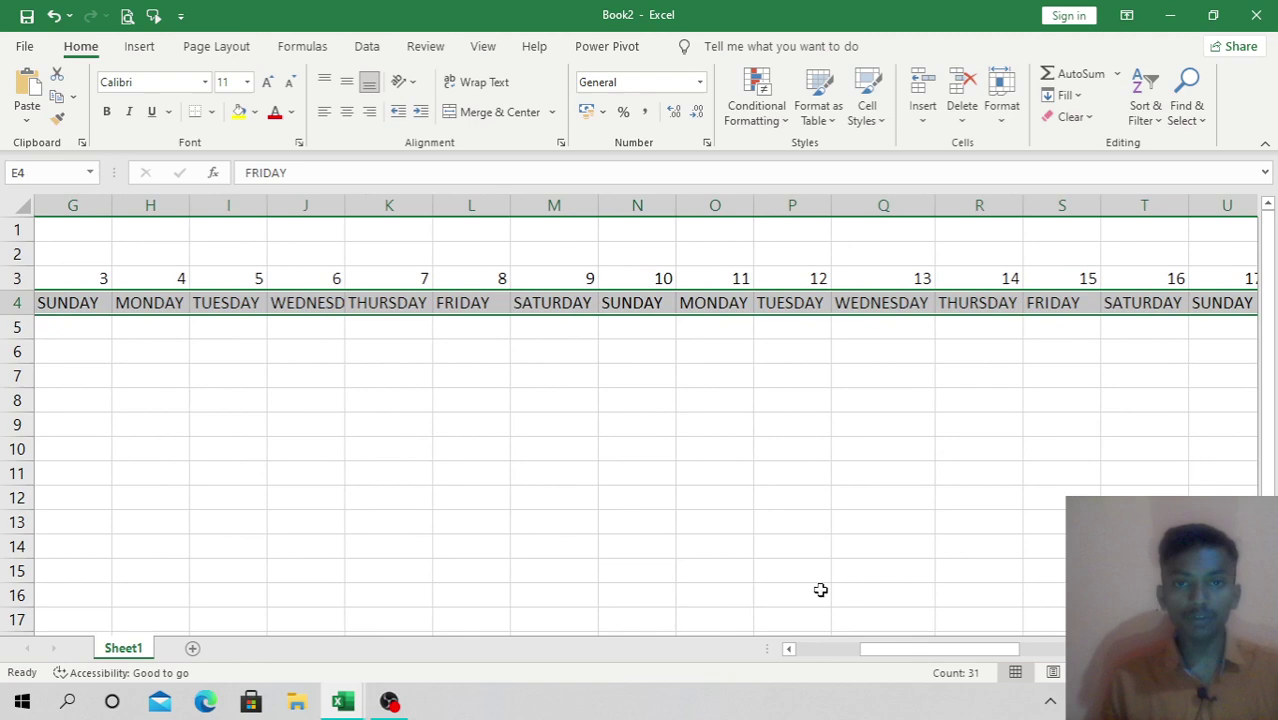
double_click(348, 207)
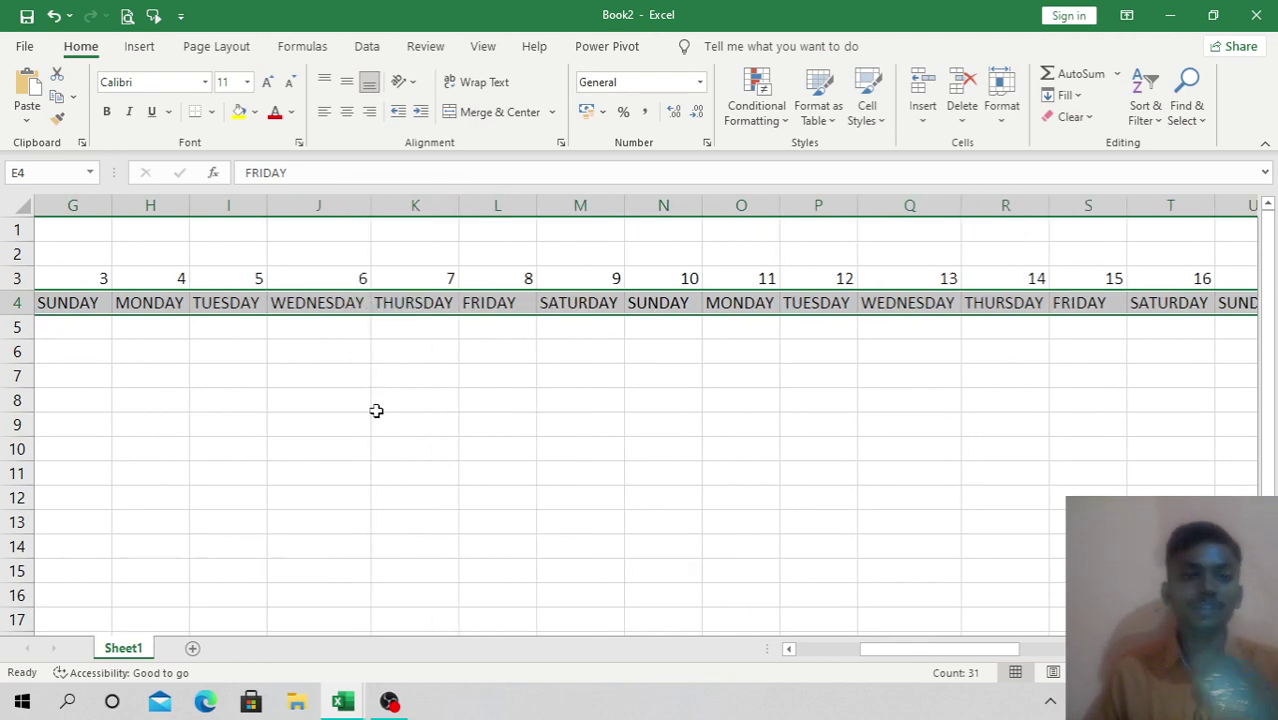
drag(960, 648, 910, 652)
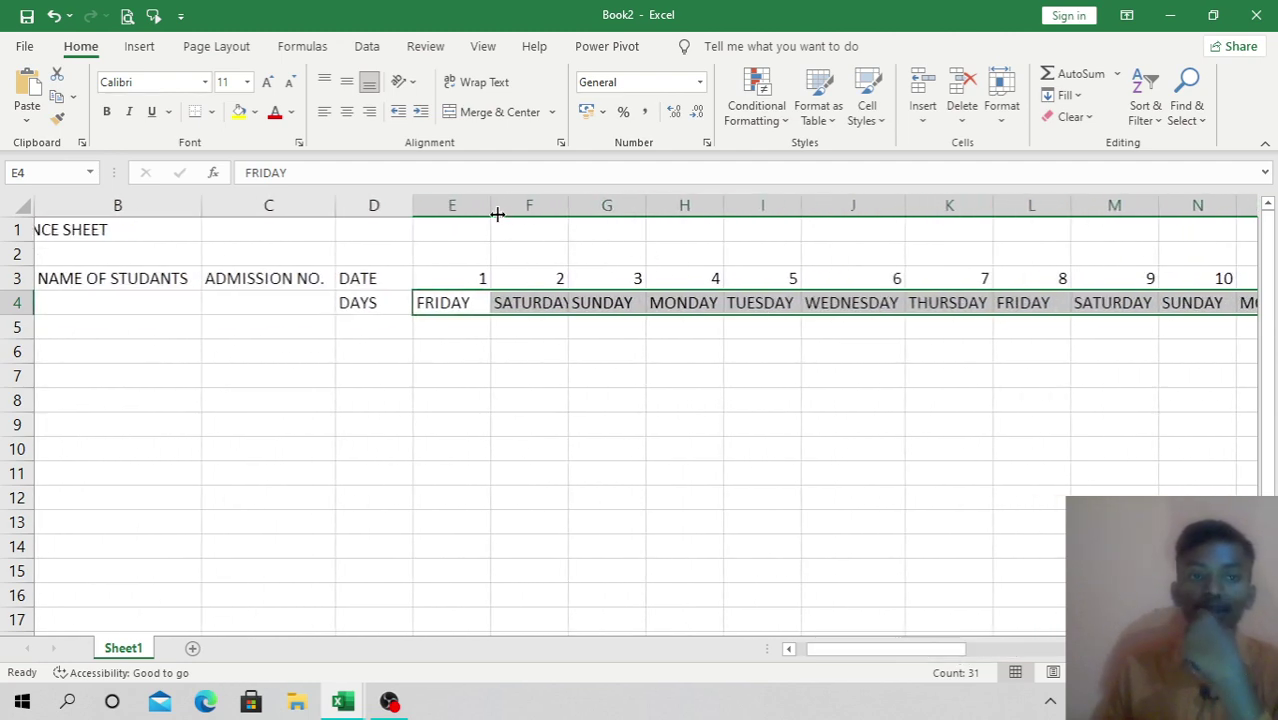
click(566, 204)
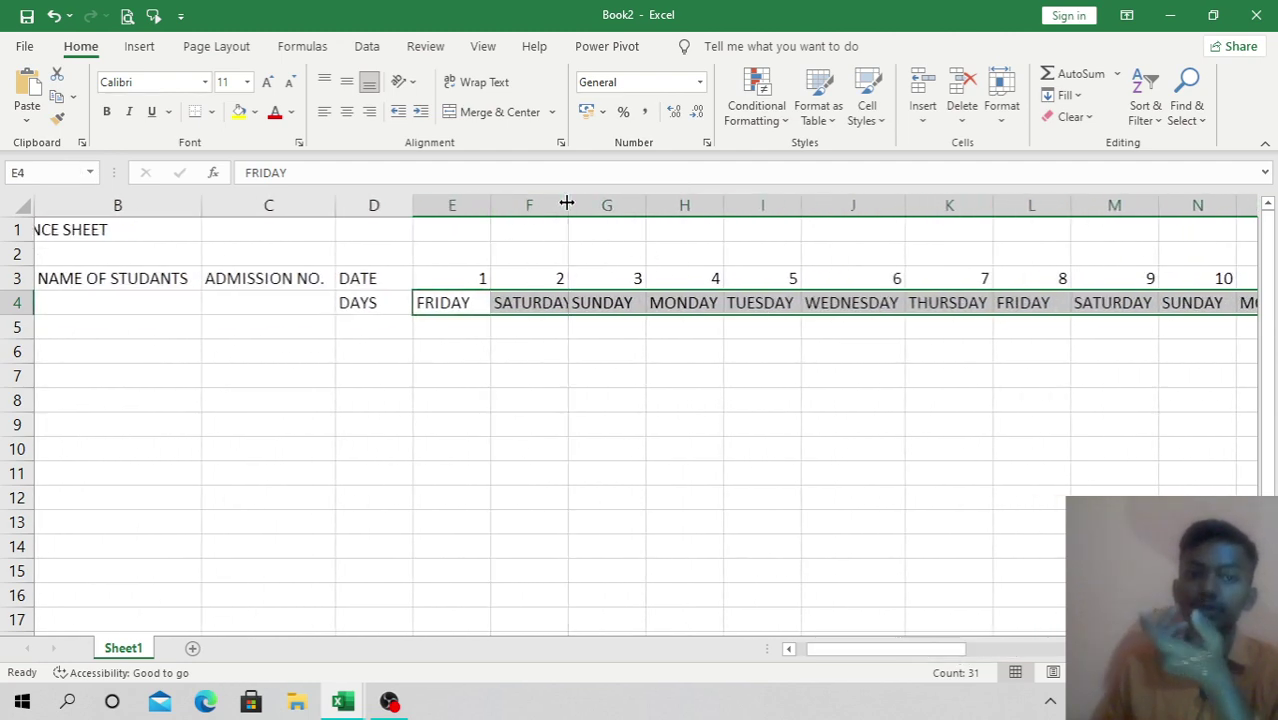
double_click(566, 204)
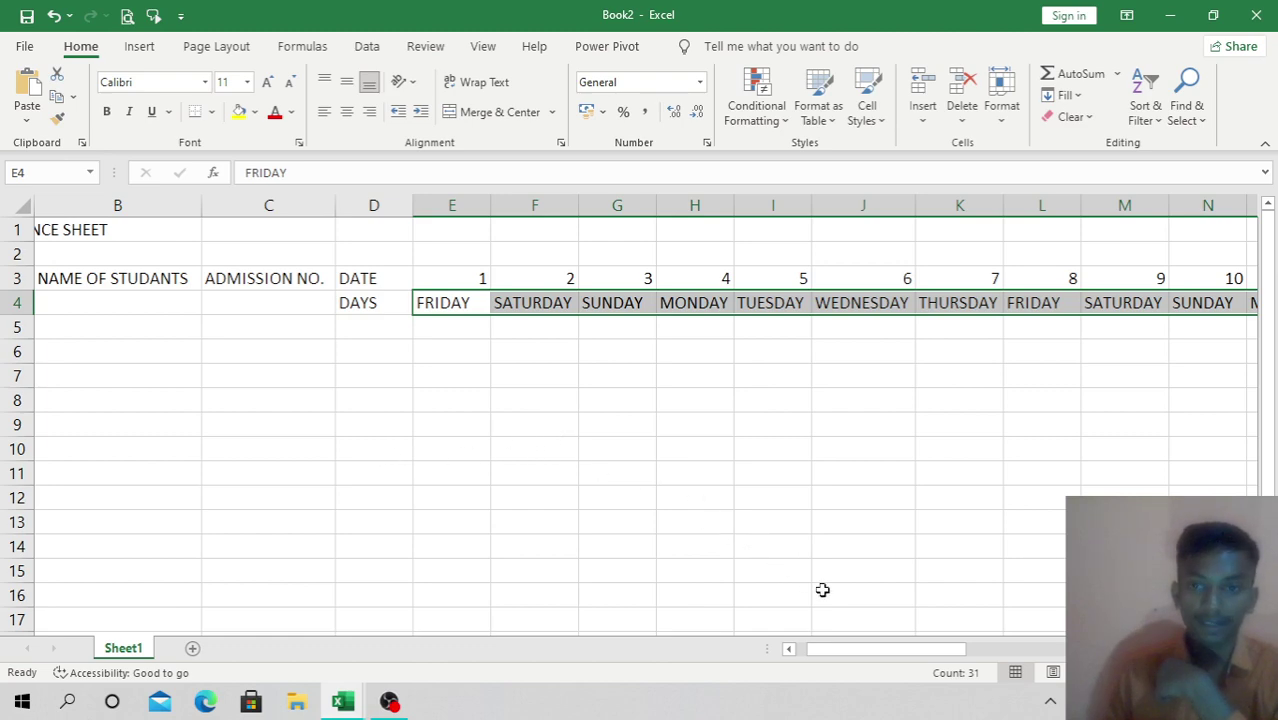
drag(856, 651, 845, 651)
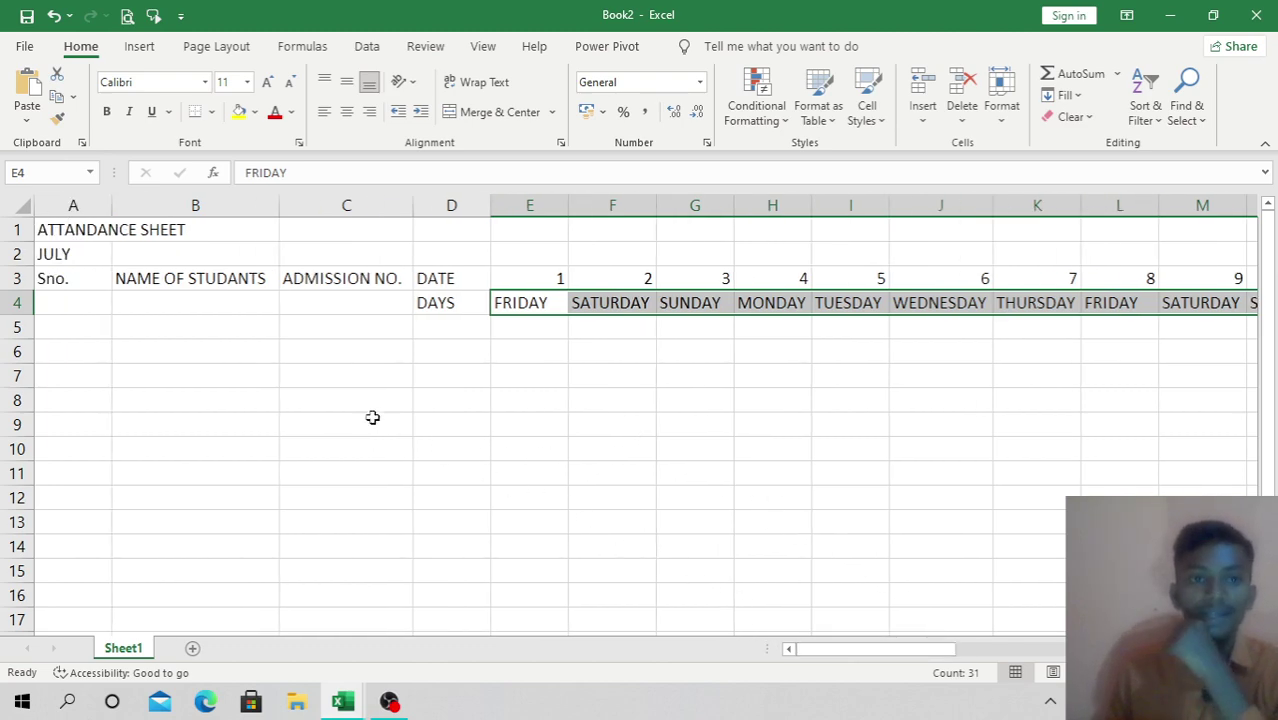
Step: Merge and center ATTANDANCE SHEET across A1:AI1 and JULY across A2:AI2, keeping only the upper-left value
drag(104, 240, 1079, 238)
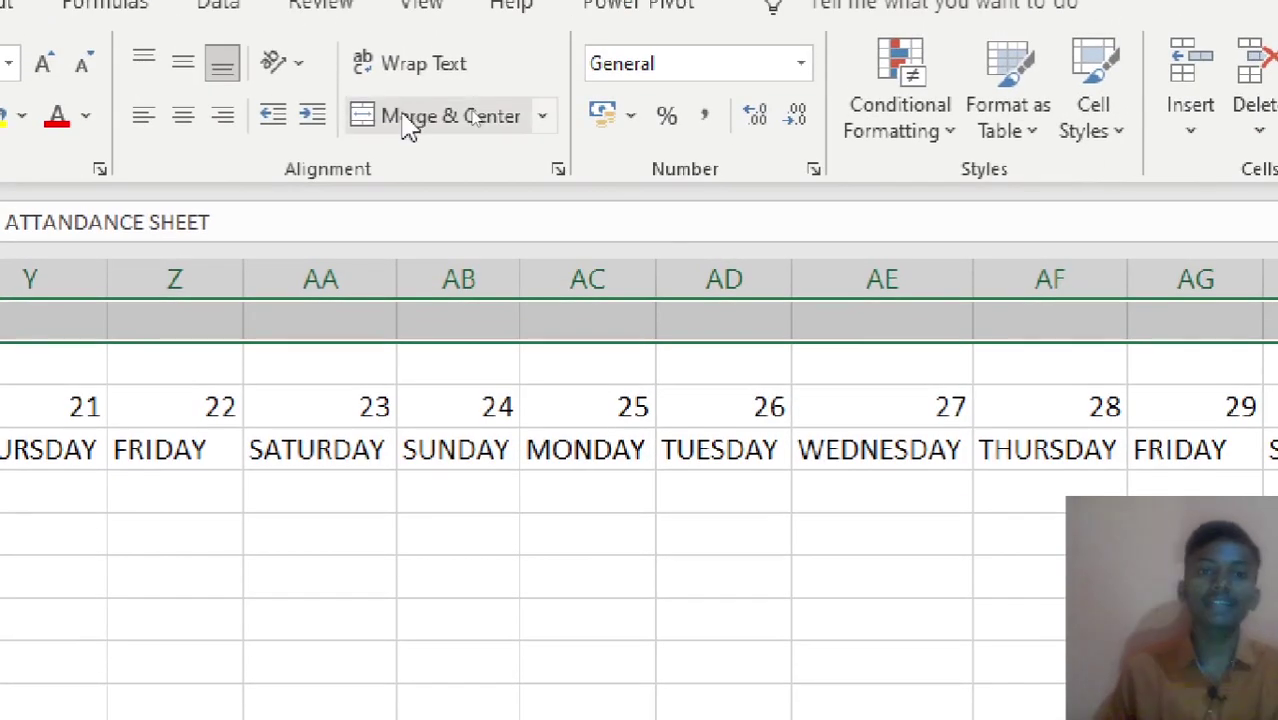
click(407, 124)
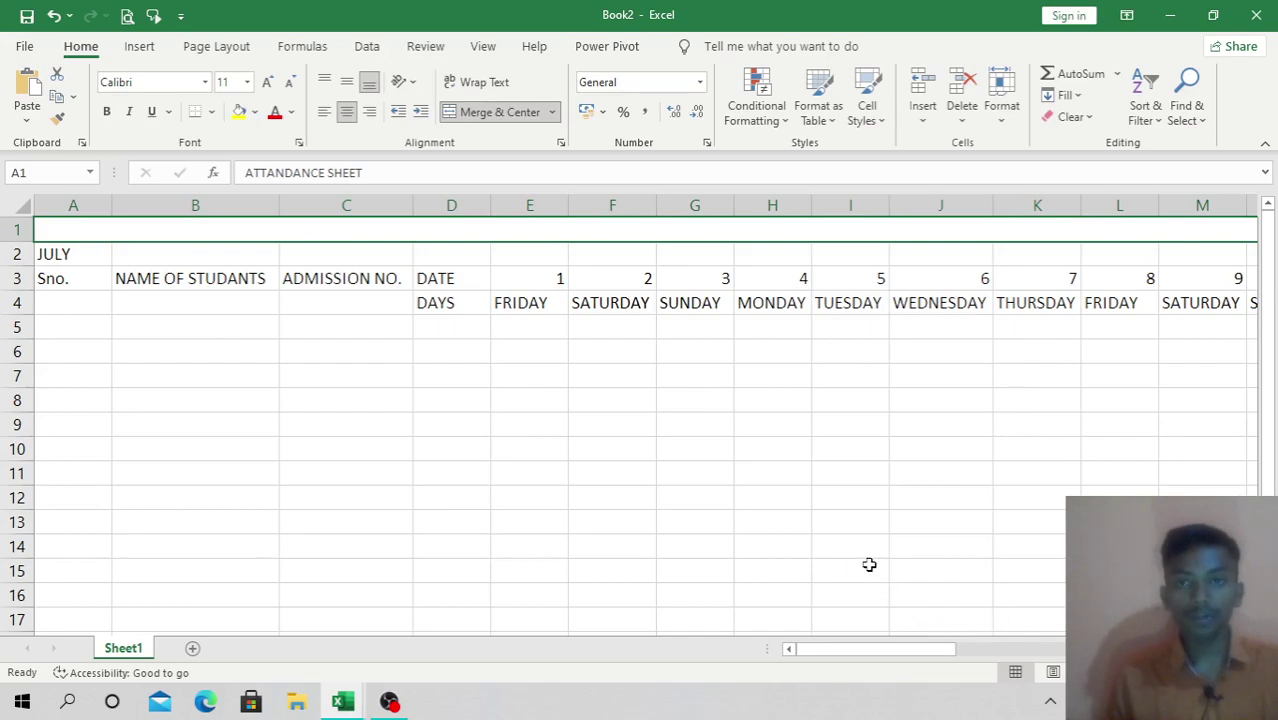
ctrl+scroll(869, 565, down, 5)
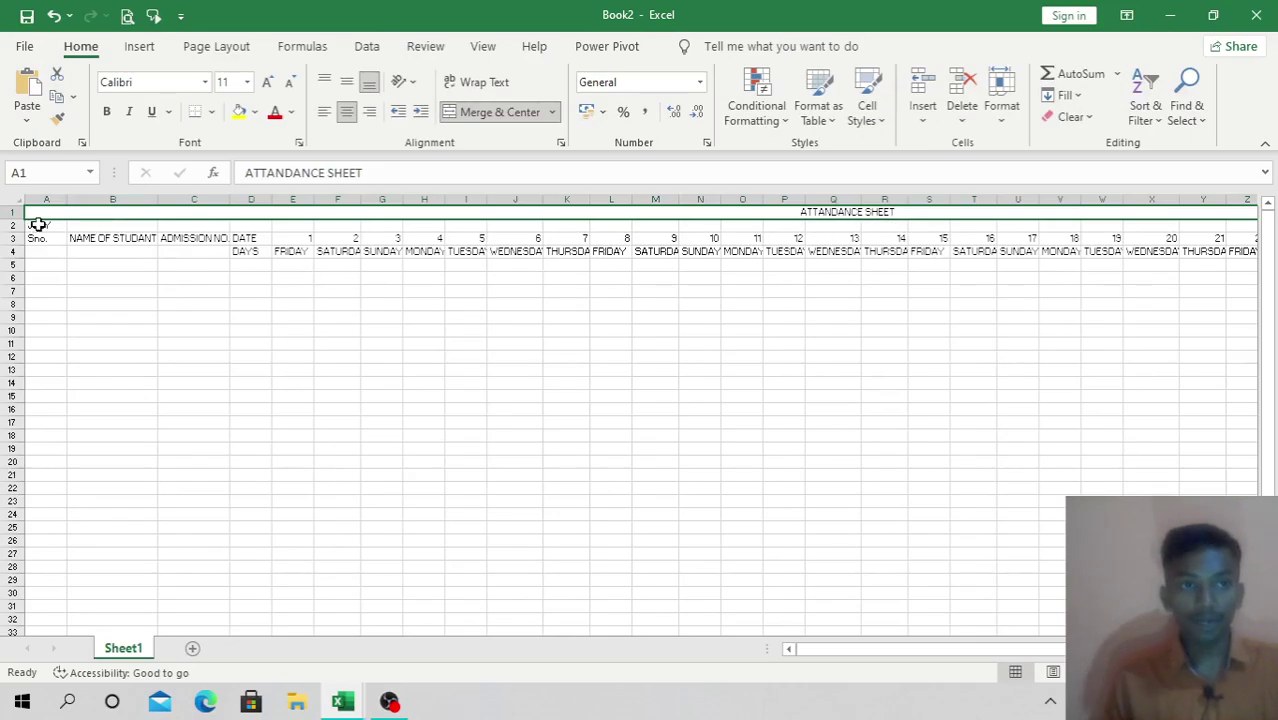
drag(37, 224, 1245, 228)
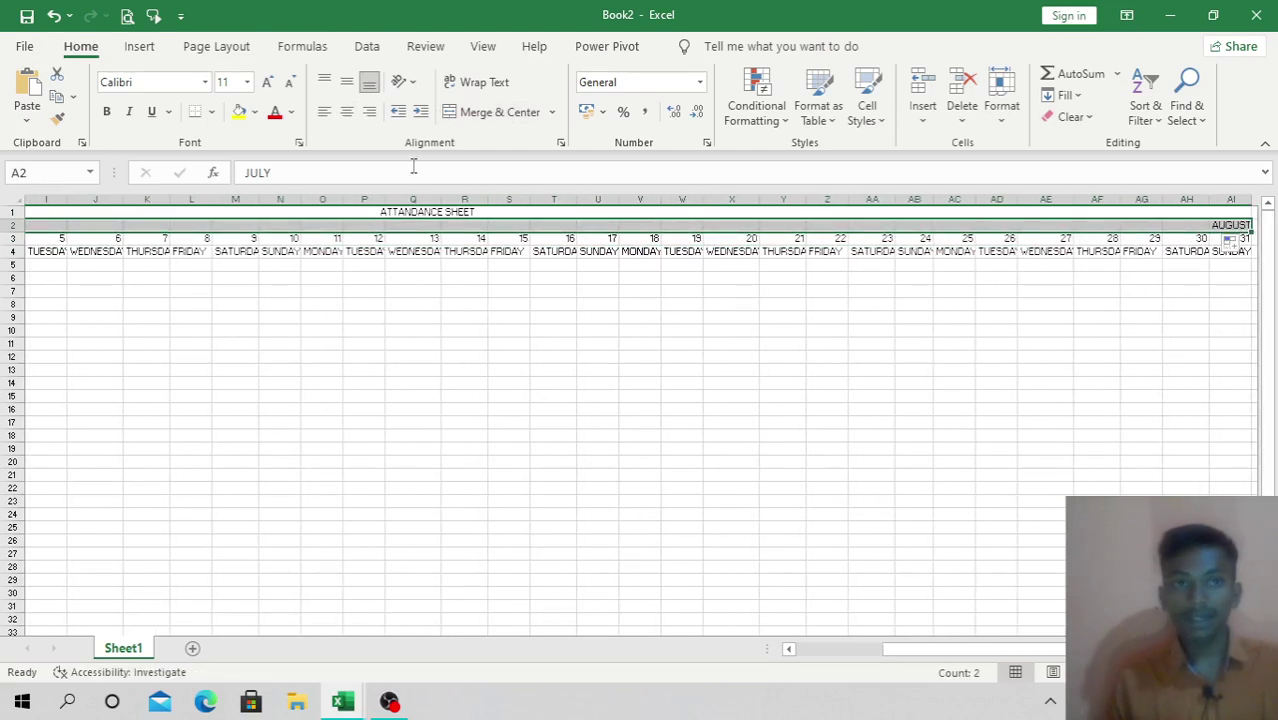
click(532, 116)
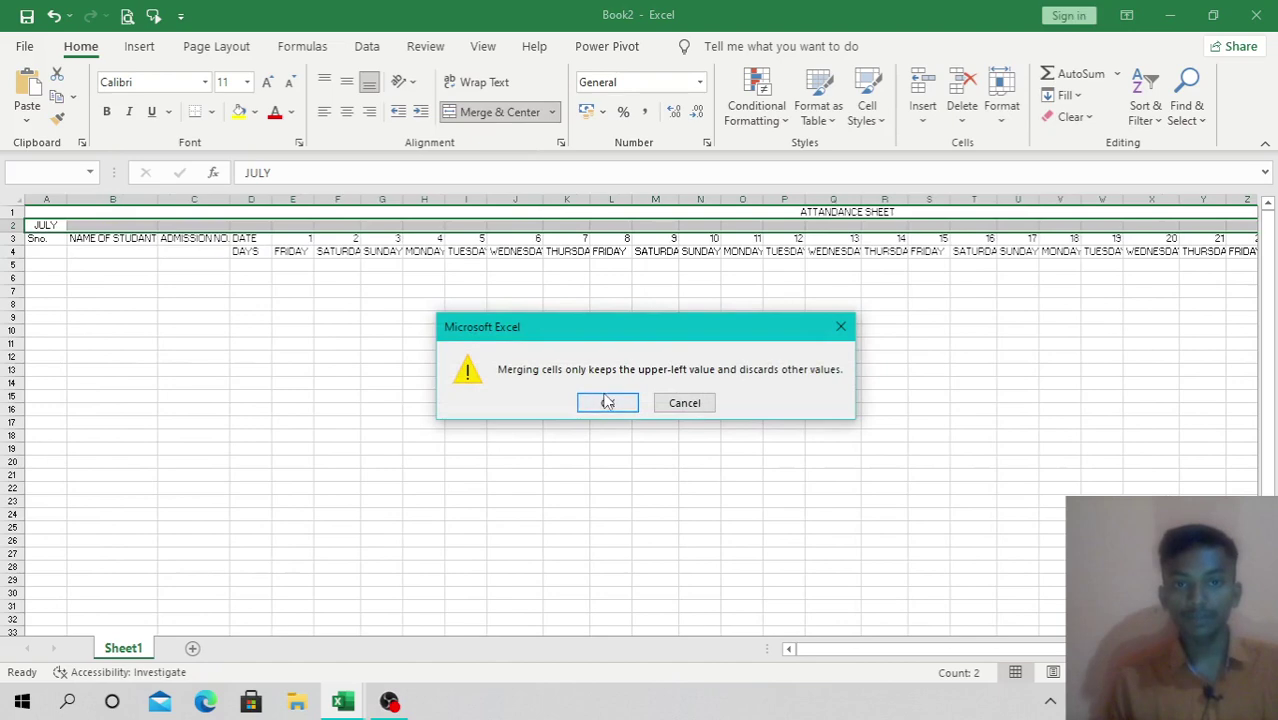
click(606, 401)
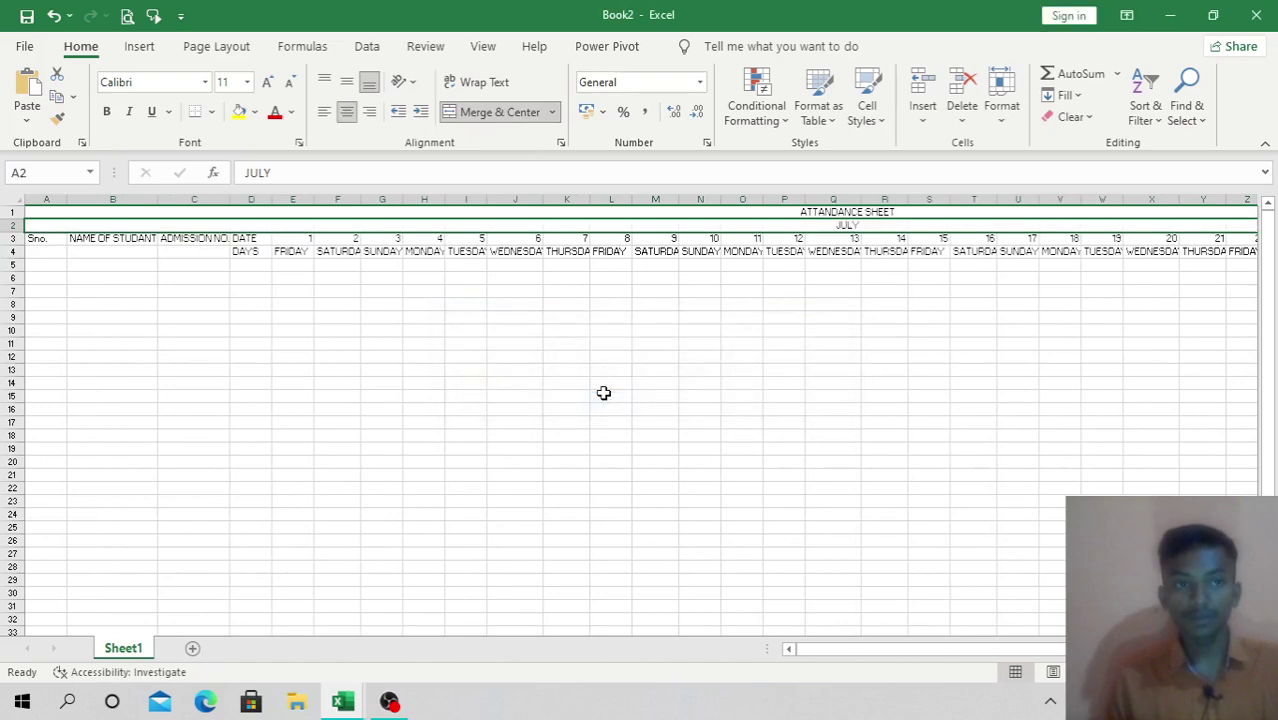
Step: Enlarge the merged ATTANDANCE SHEET title to font size 20
click(815, 212)
scroll(810, 226, up, 2)
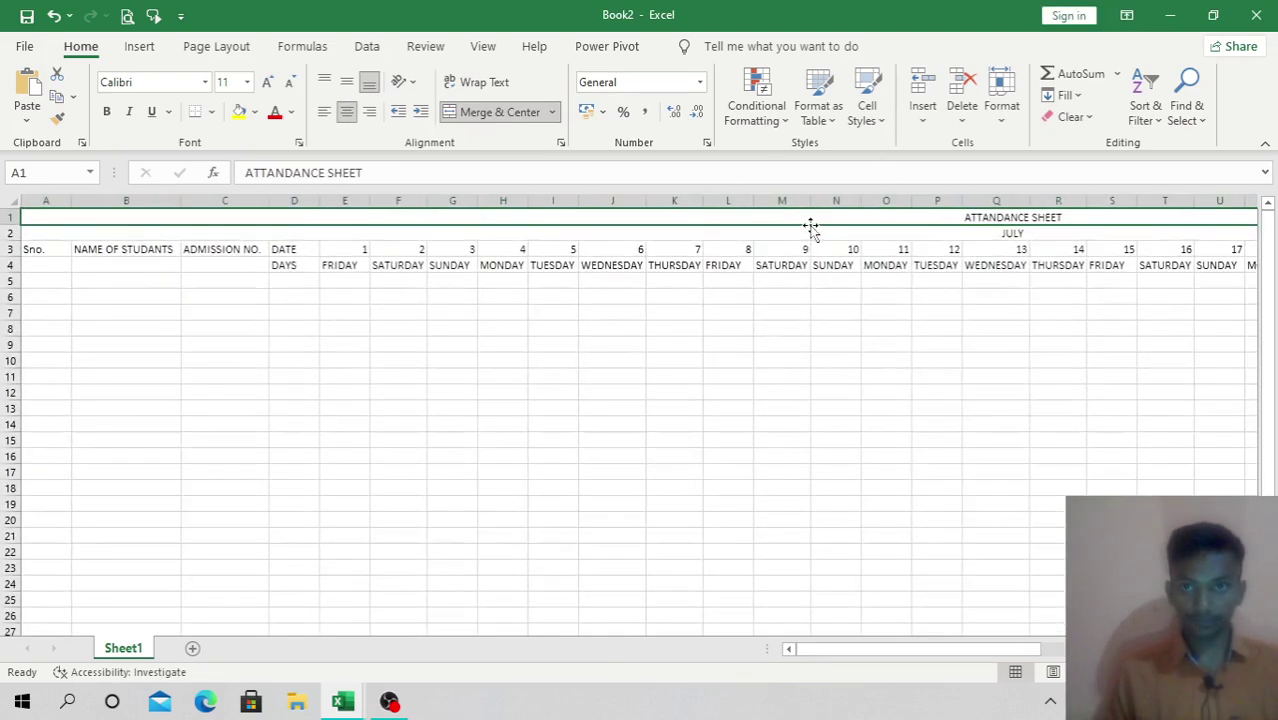
scroll(808, 316, up, 3)
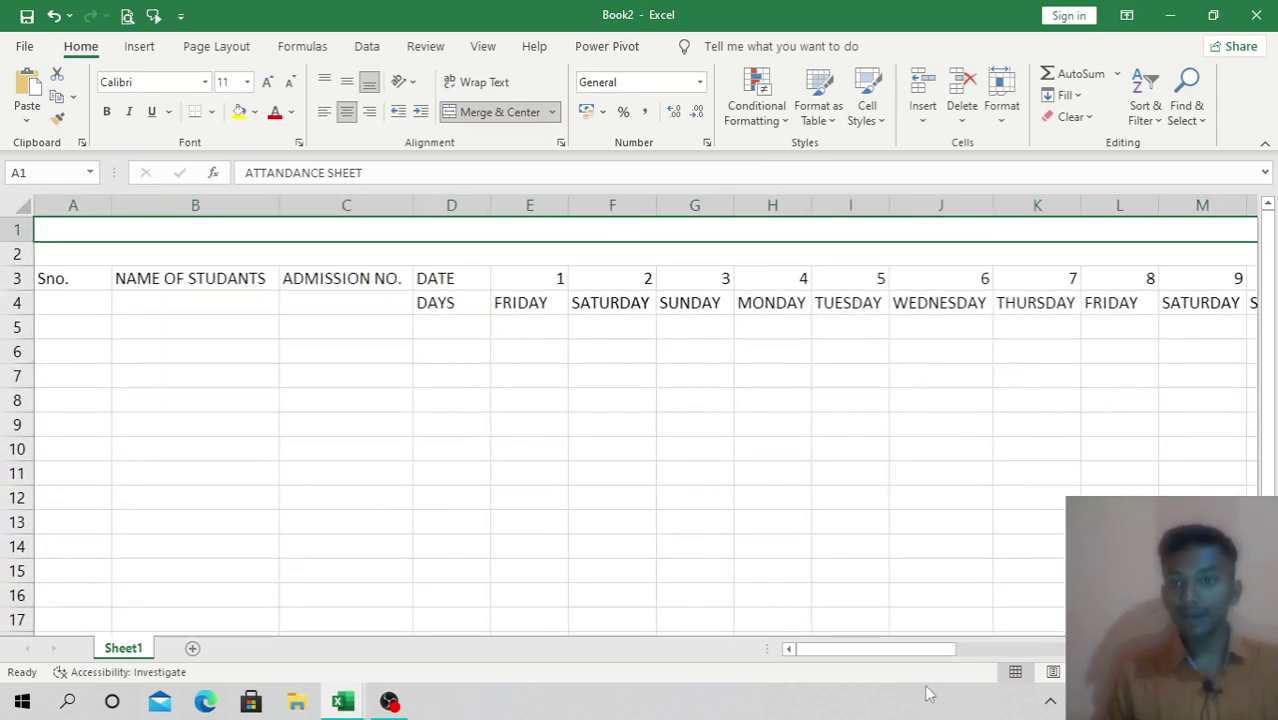
drag(856, 650, 992, 648)
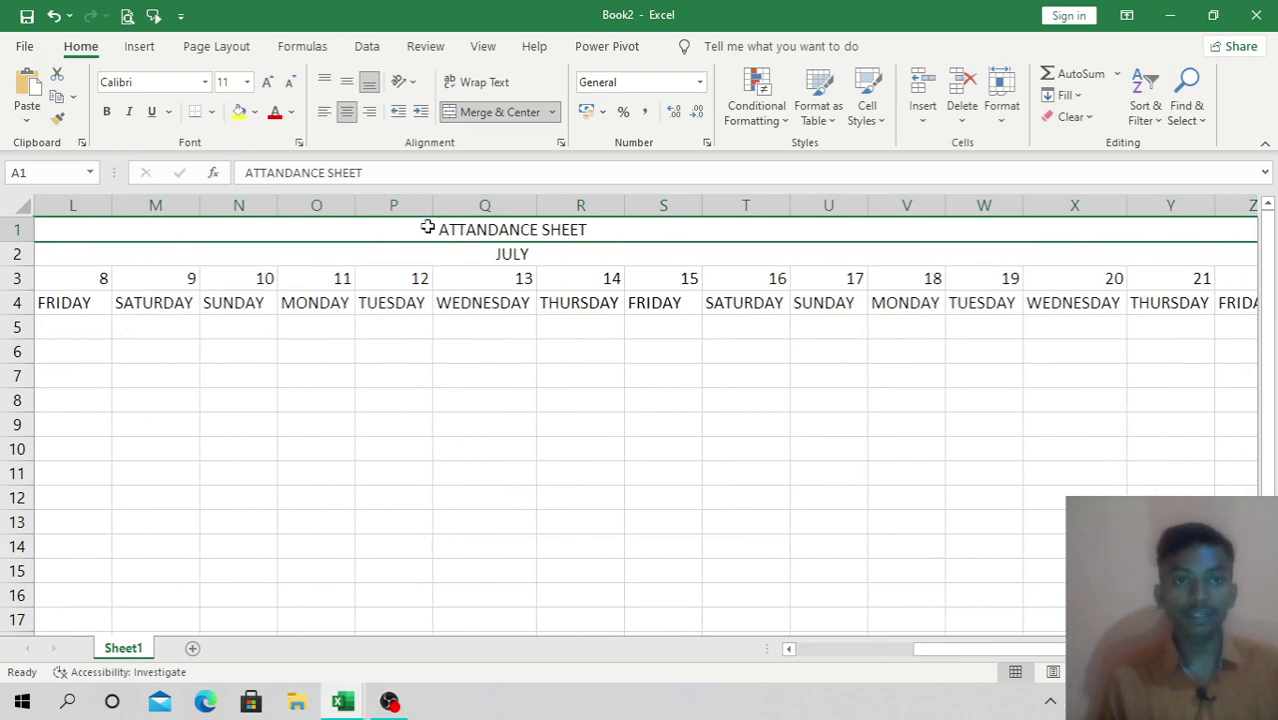
click(274, 85)
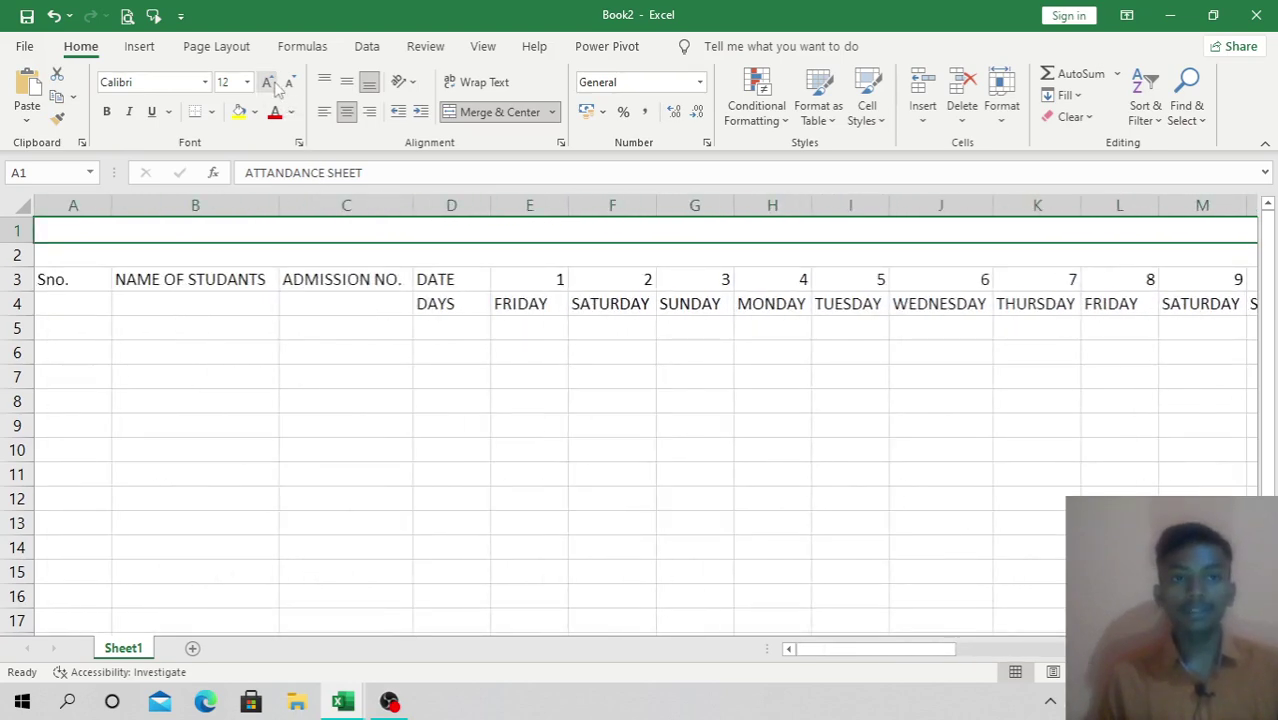
click(274, 85)
click(274, 85)
click(274, 85)
click(274, 85)
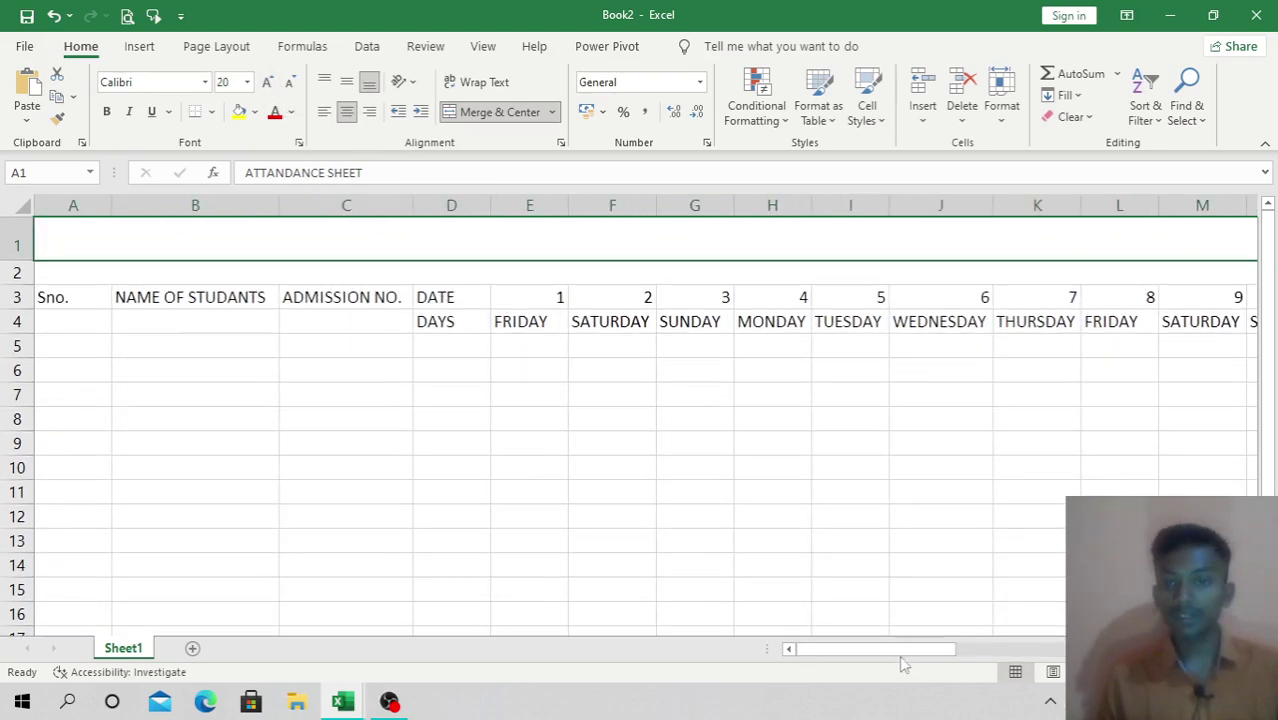
Step: Enlarge the merged JULY heading in row 2 to font size 18, slightly smaller than the title
drag(903, 662, 1022, 630)
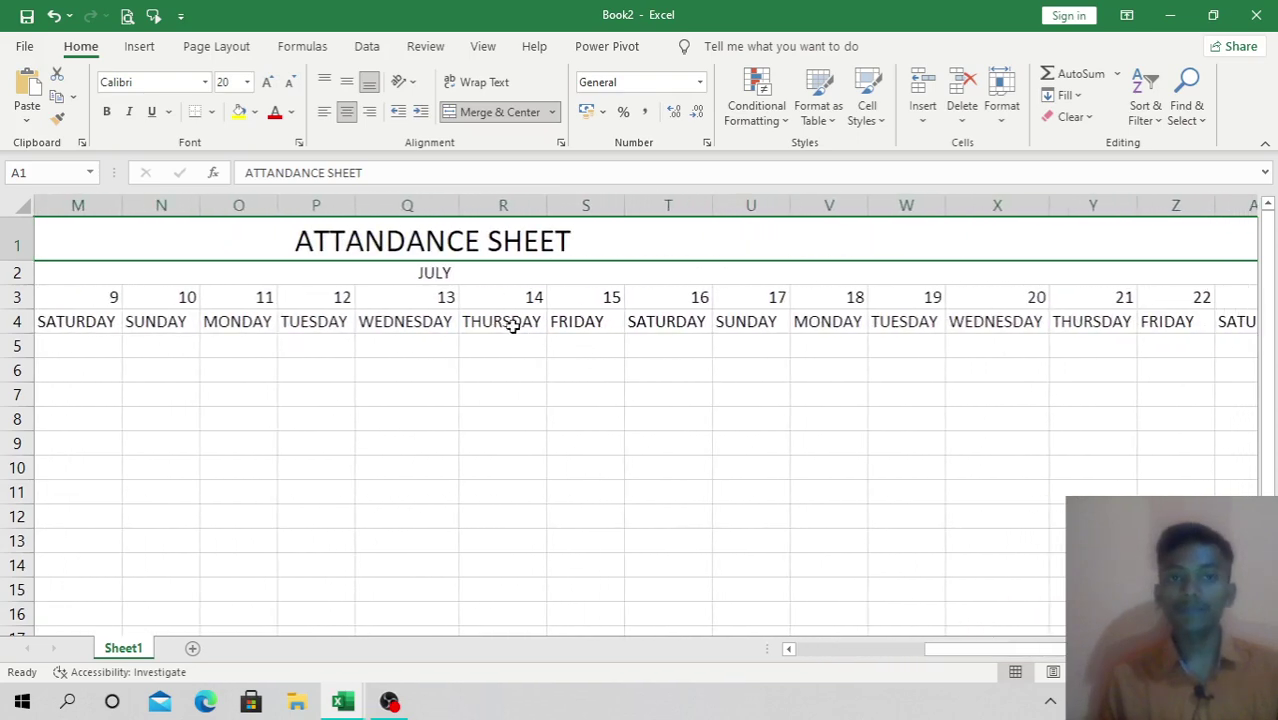
click(458, 270)
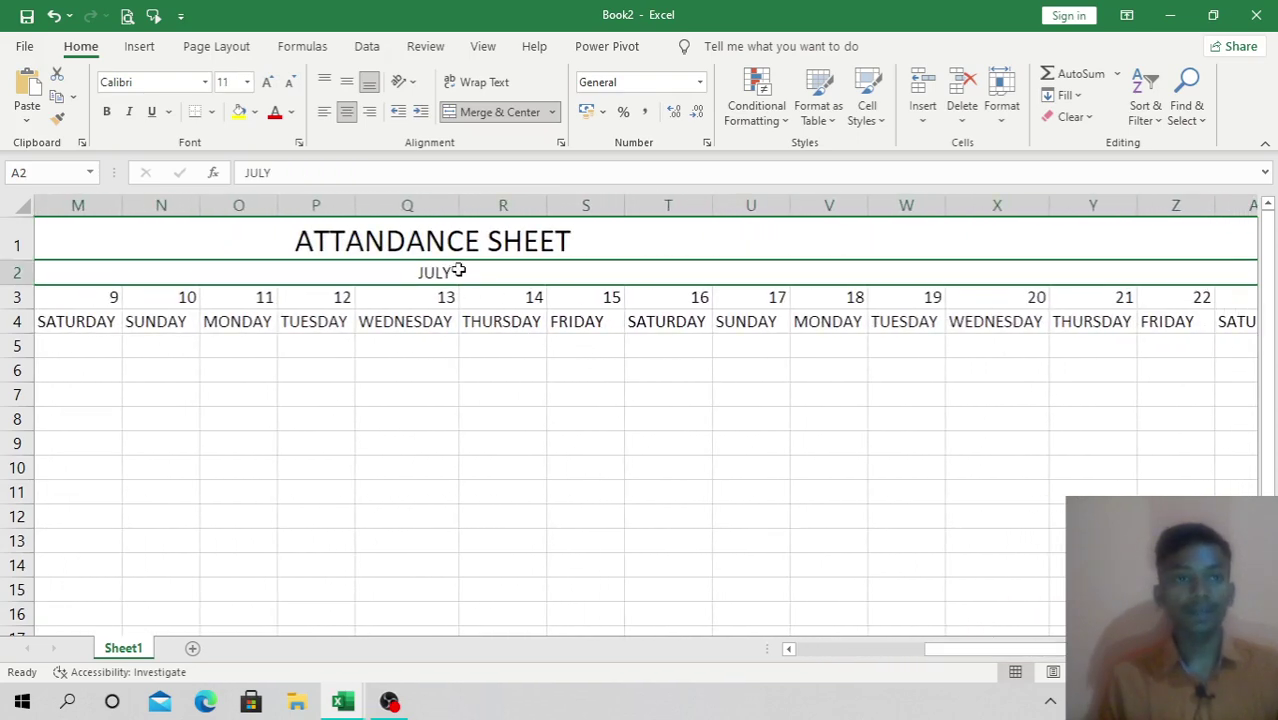
click(267, 83)
click(267, 83)
click(267, 83)
click(267, 83)
click(268, 84)
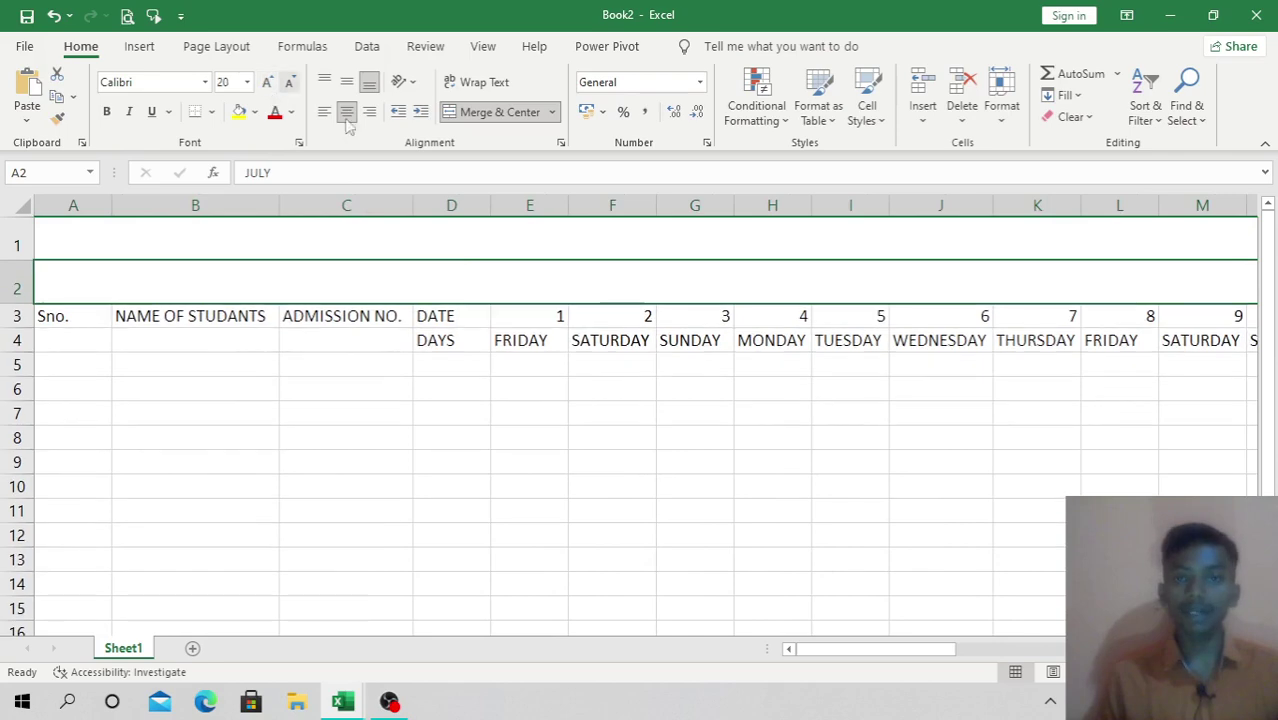
click(289, 83)
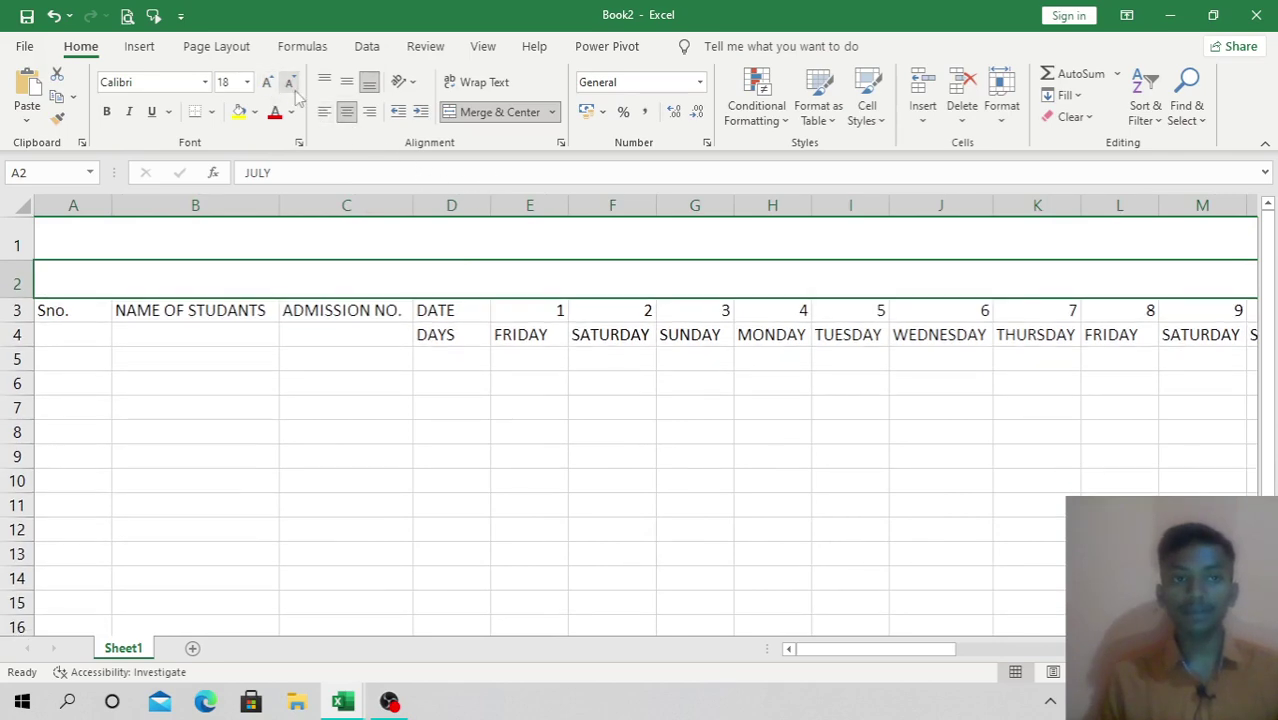
Step: Fill the merged JULY heading row with standard yellow
scroll(574, 240, down, 6)
scroll(782, 257, up, 6)
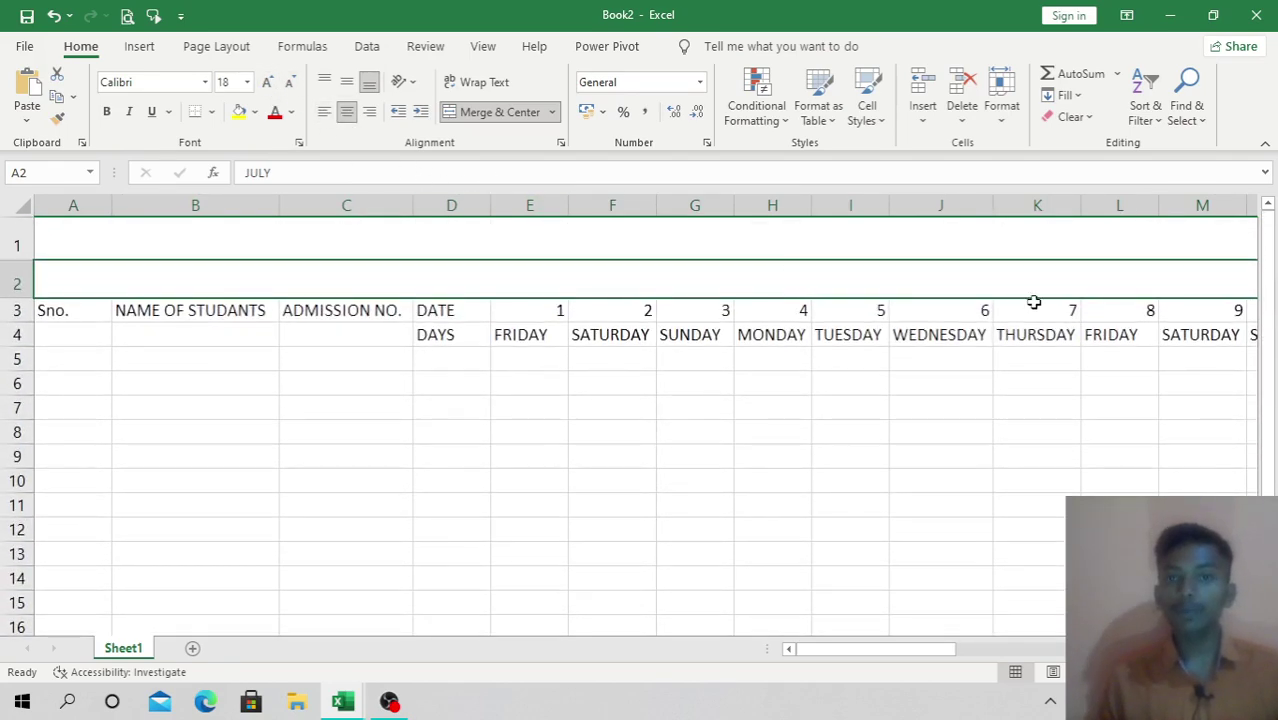
scroll(872, 567, right, 5)
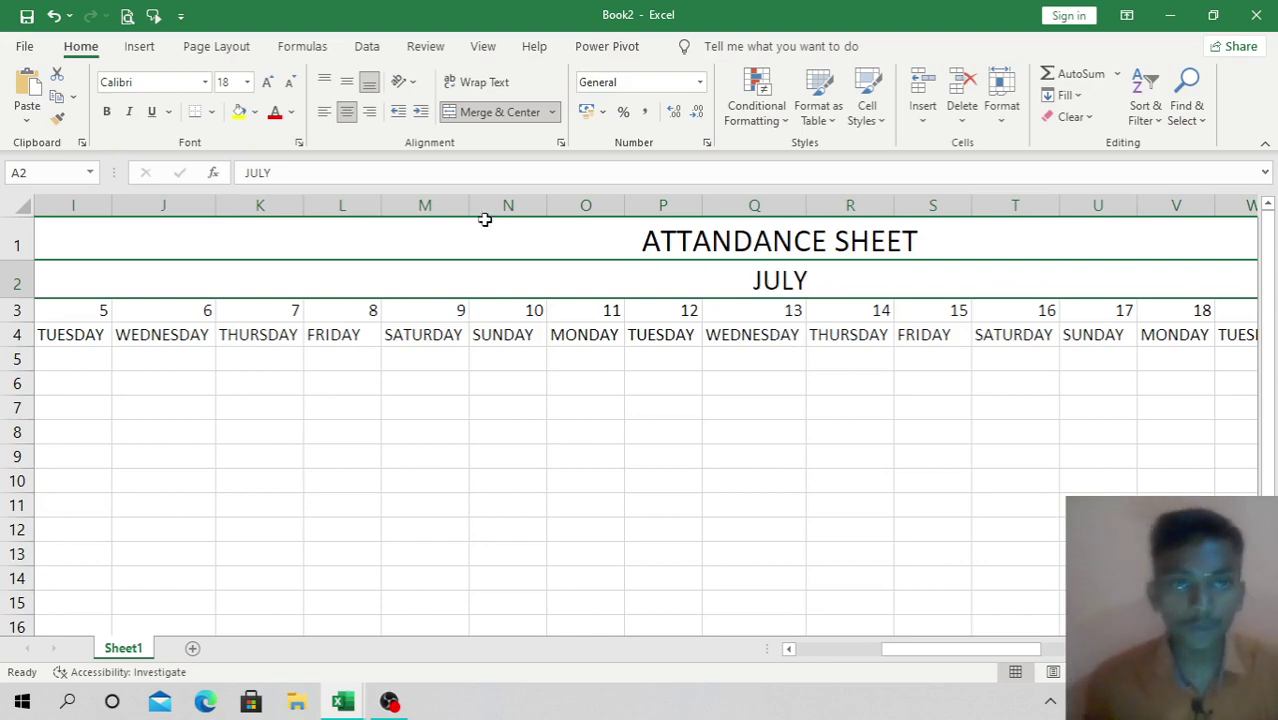
click(256, 113)
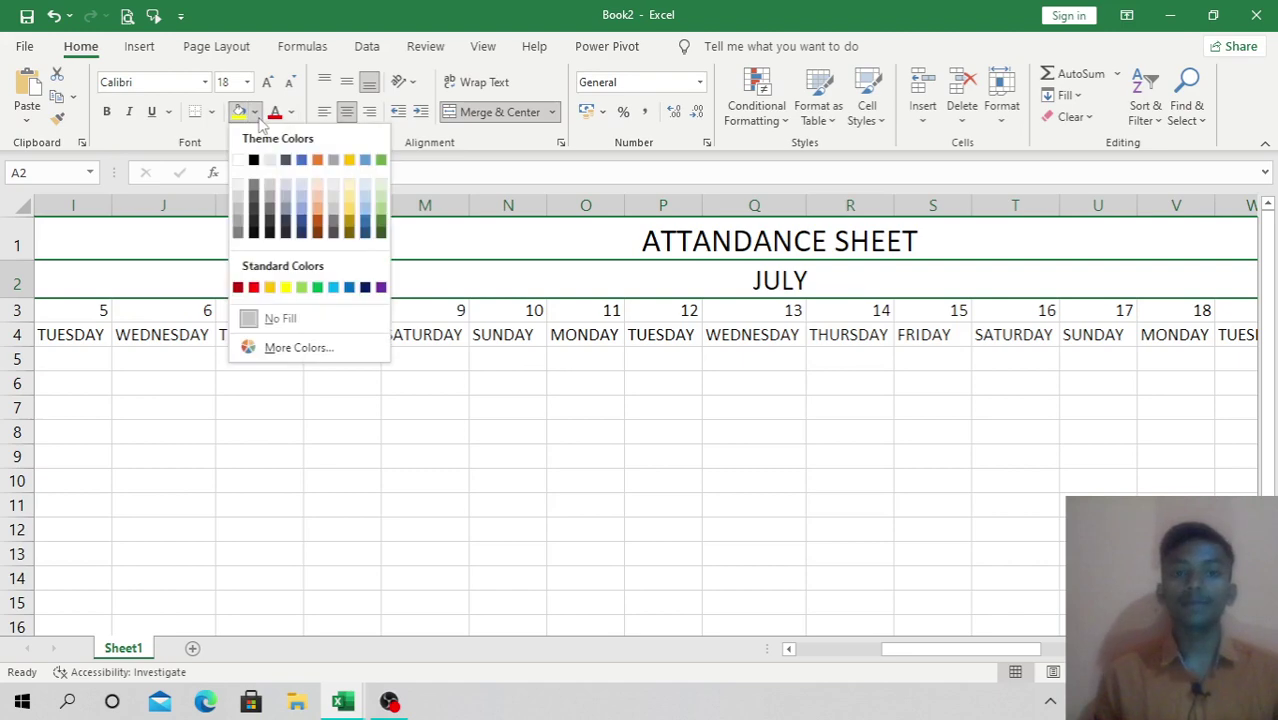
click(285, 288)
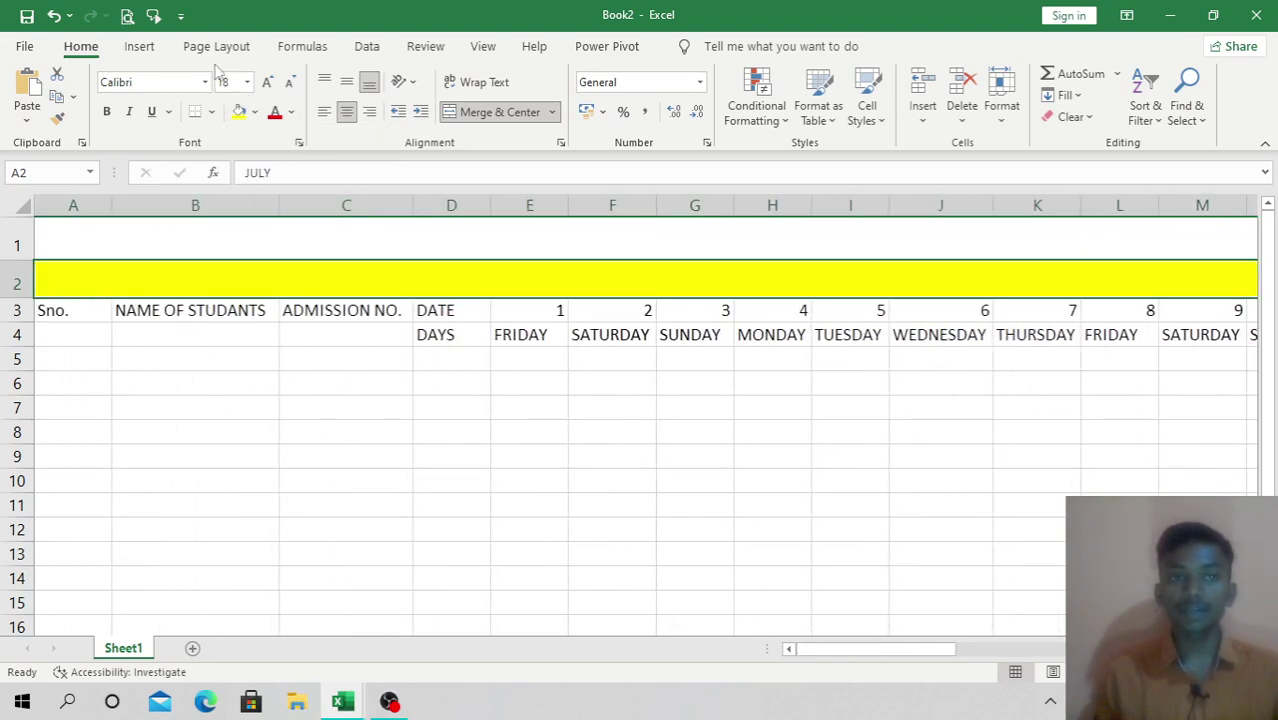
Step: Try a green fill on the merged ATTANDANCE SHEET title row and settle on dark grey
click(296, 228)
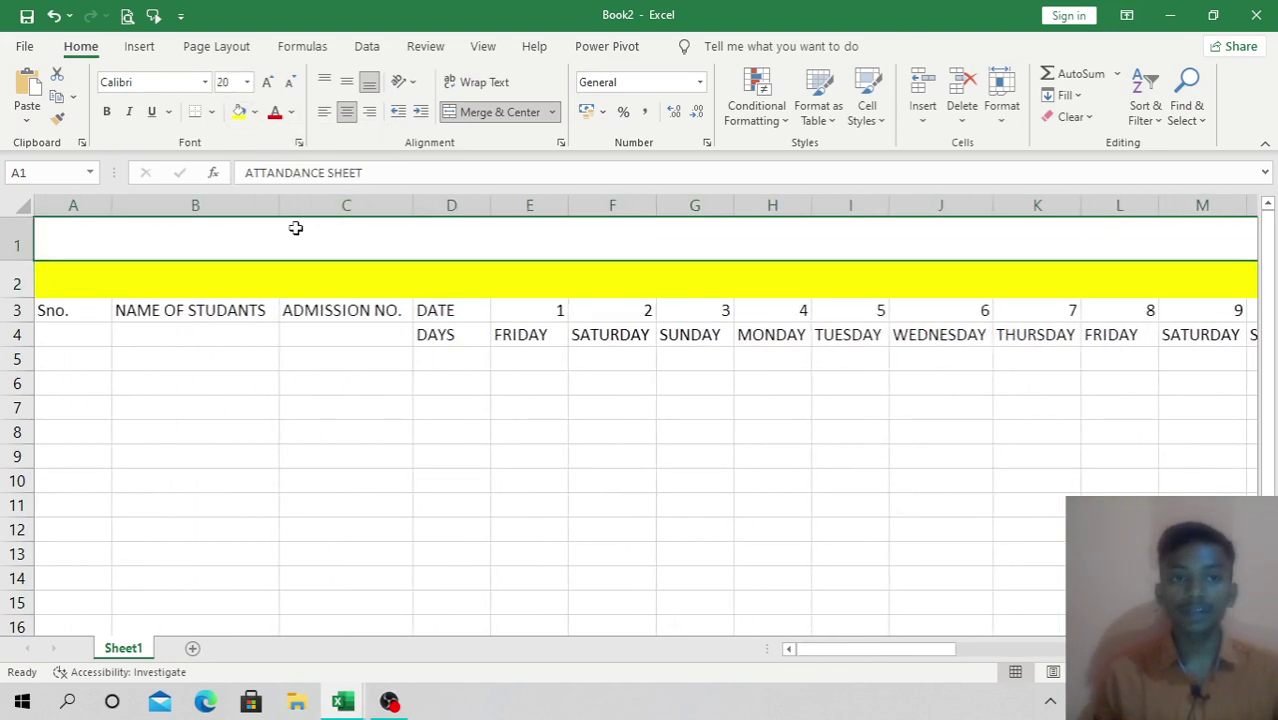
click(255, 113)
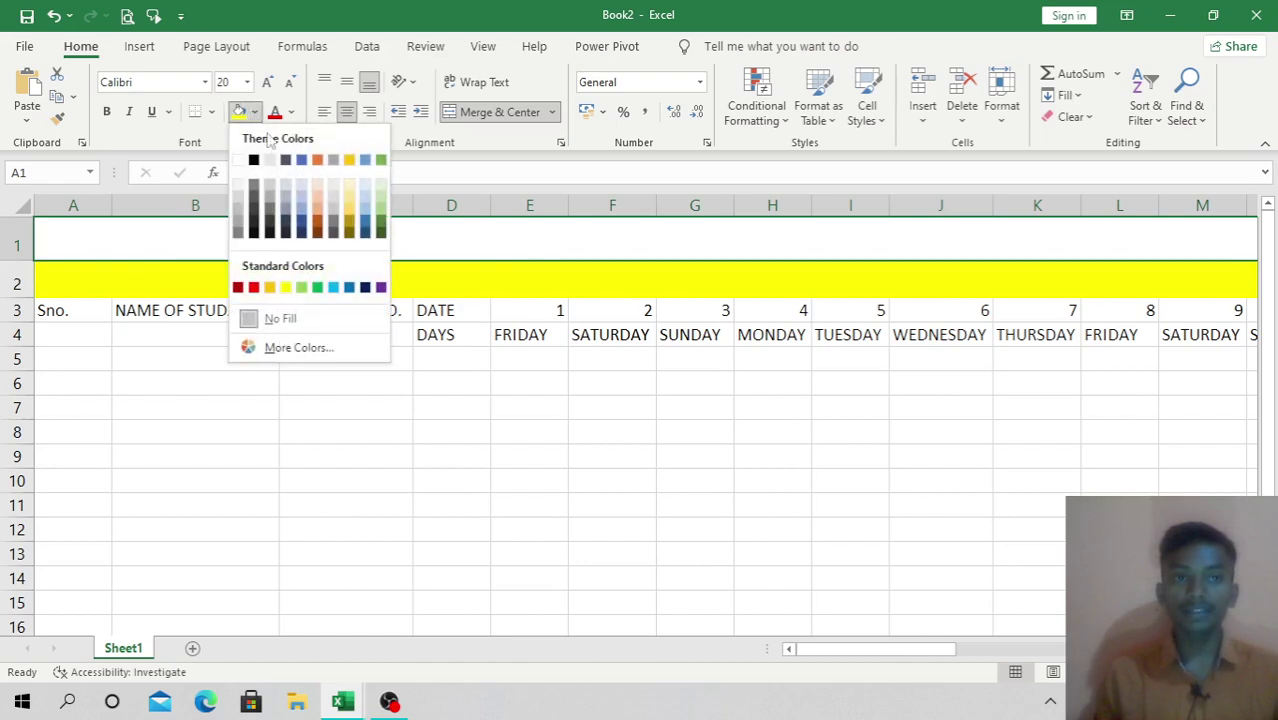
click(317, 289)
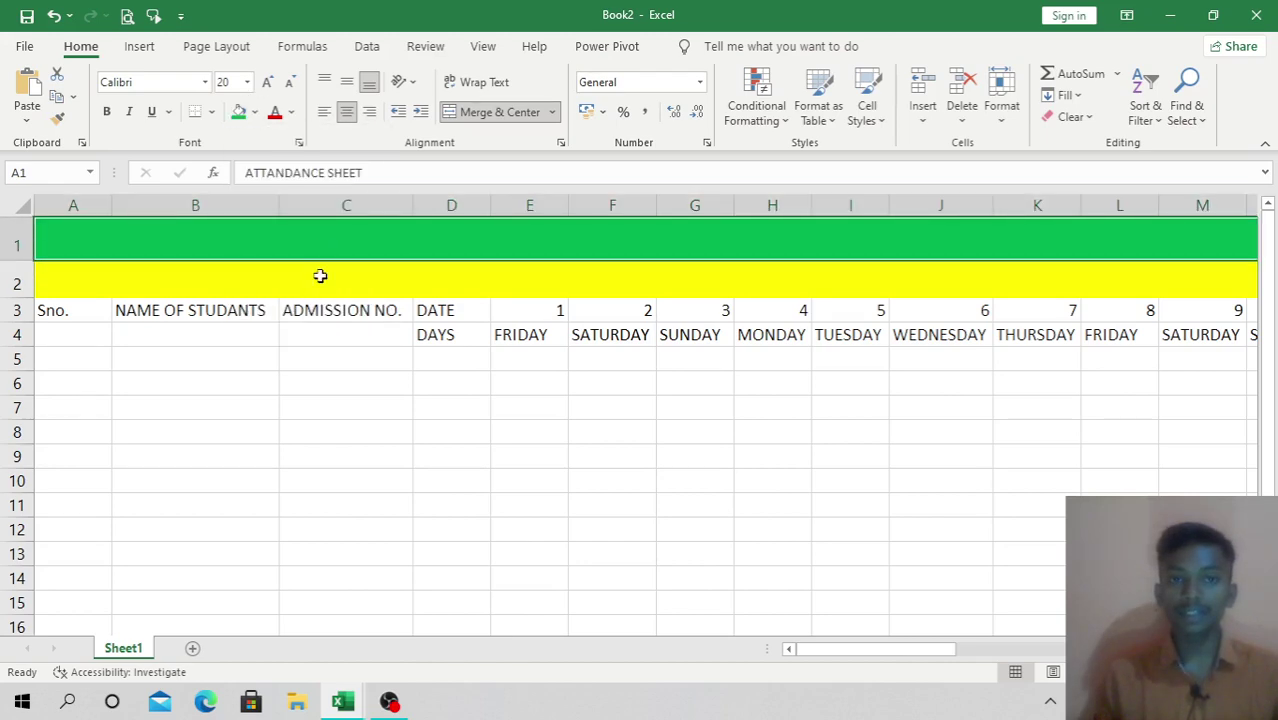
click(255, 113)
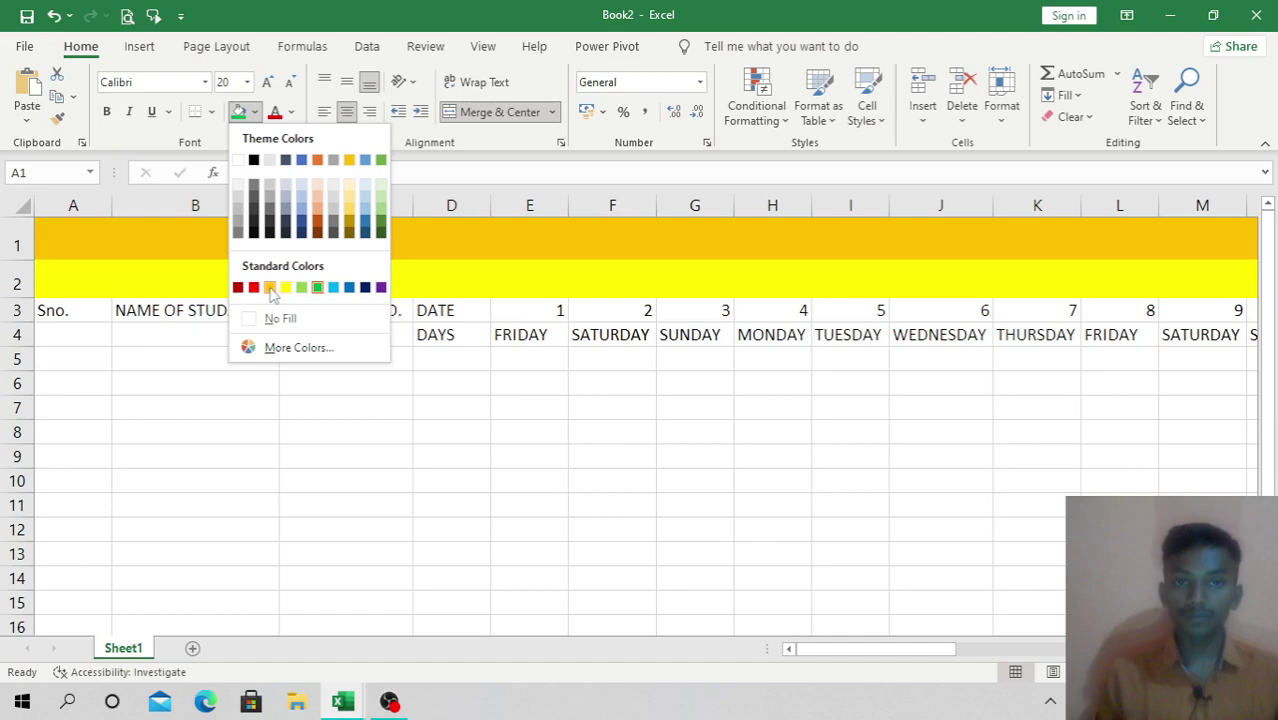
click(238, 233)
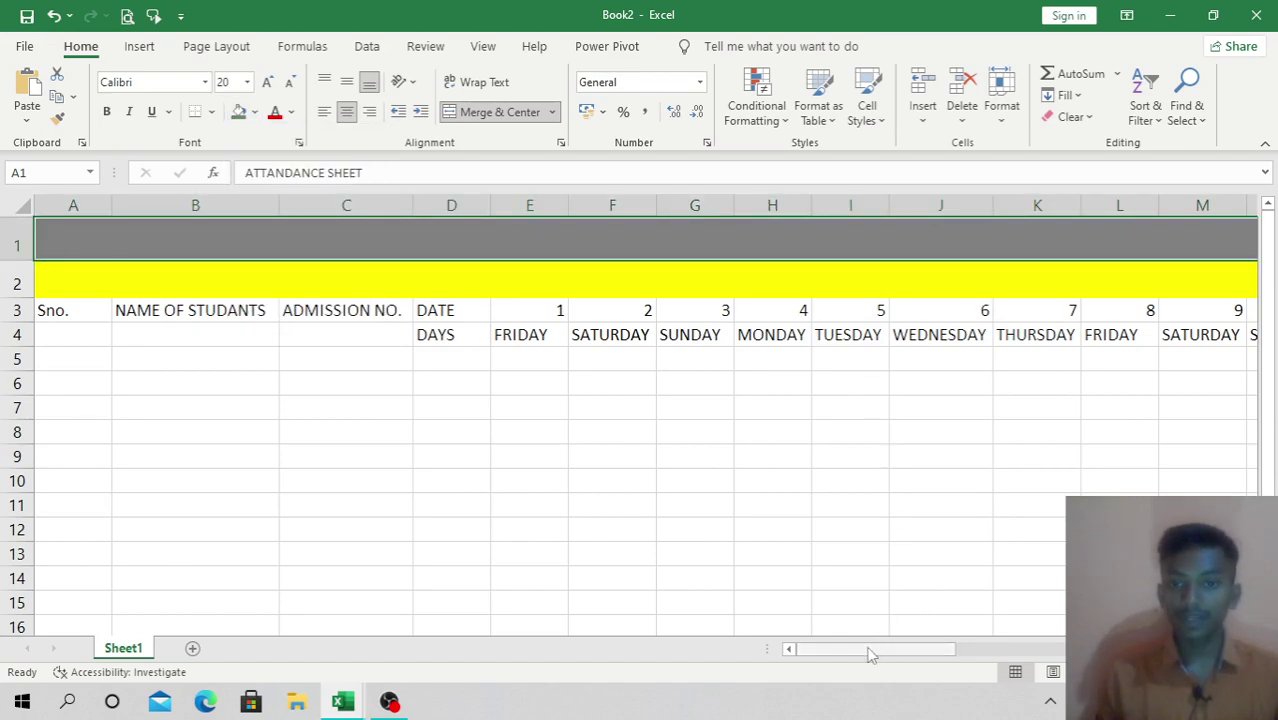
mouse_move(870, 653)
mouse_down()
mouse_move(1060, 650)
mouse_move(870, 650)
mouse_up()
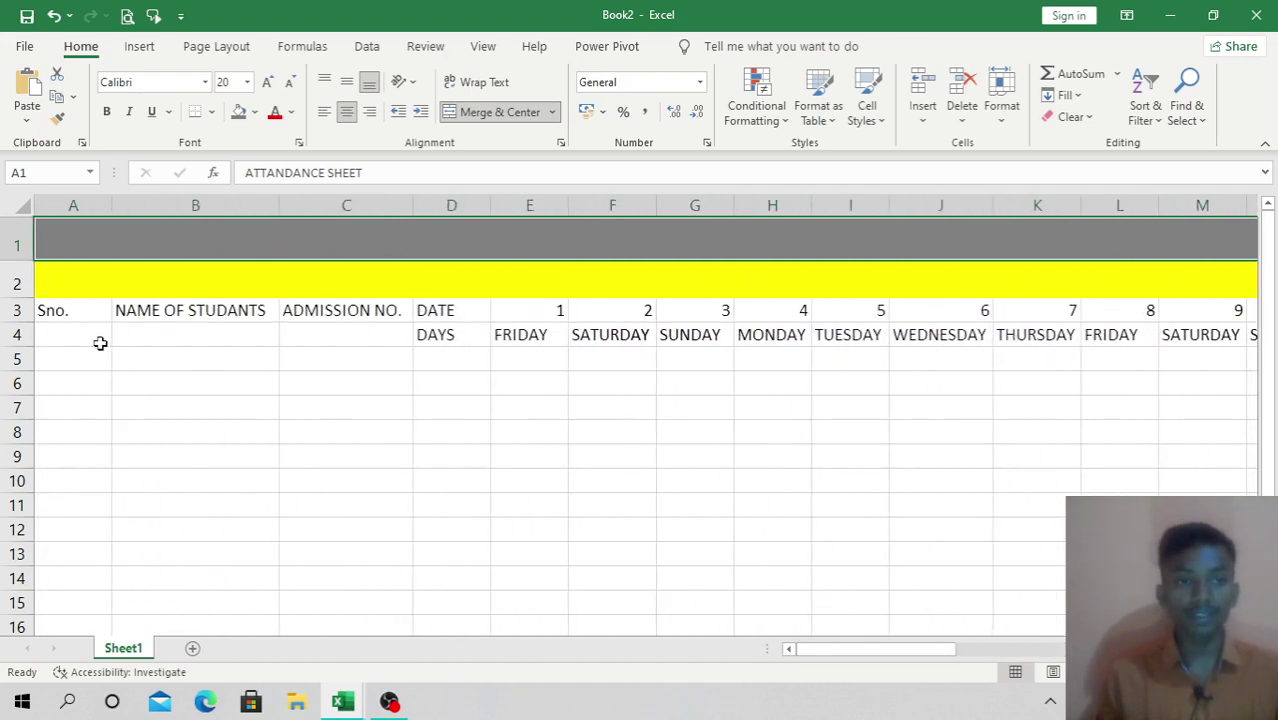
Step: Fill the column headings, dates and weekdays in A3:AI4 with standard yellow
drag(71, 317, 1060, 331)
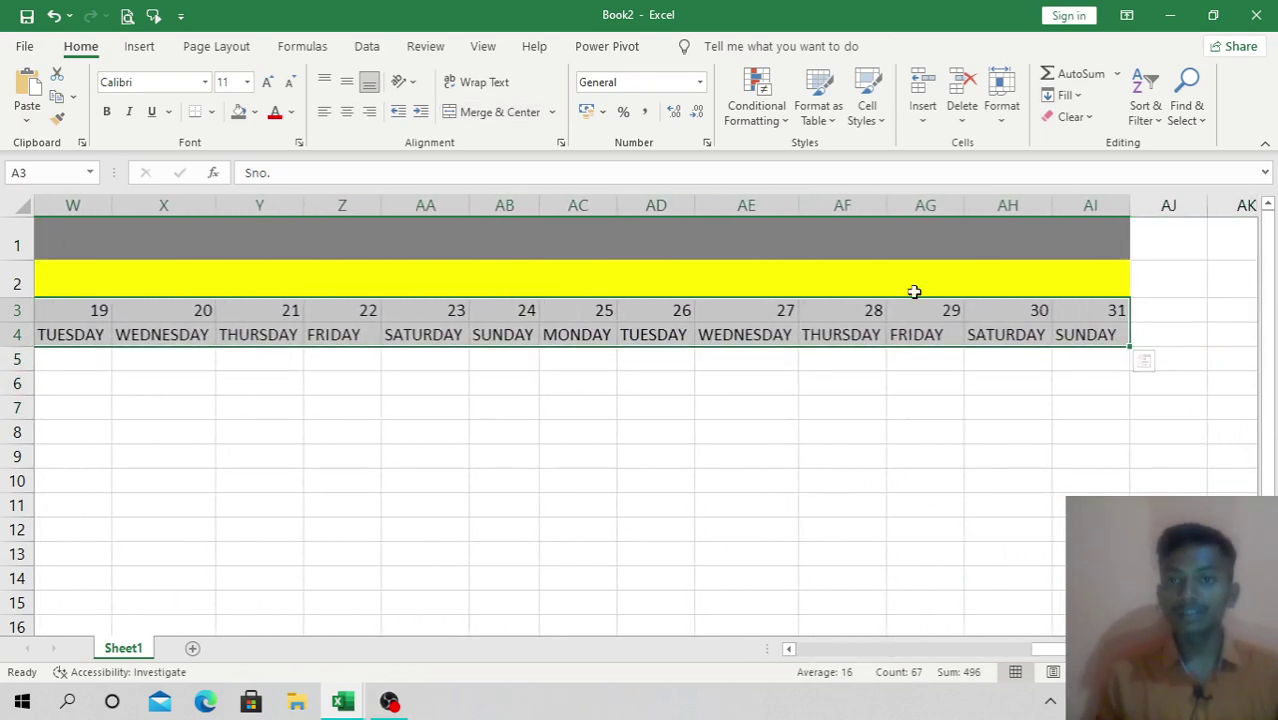
click(247, 112)
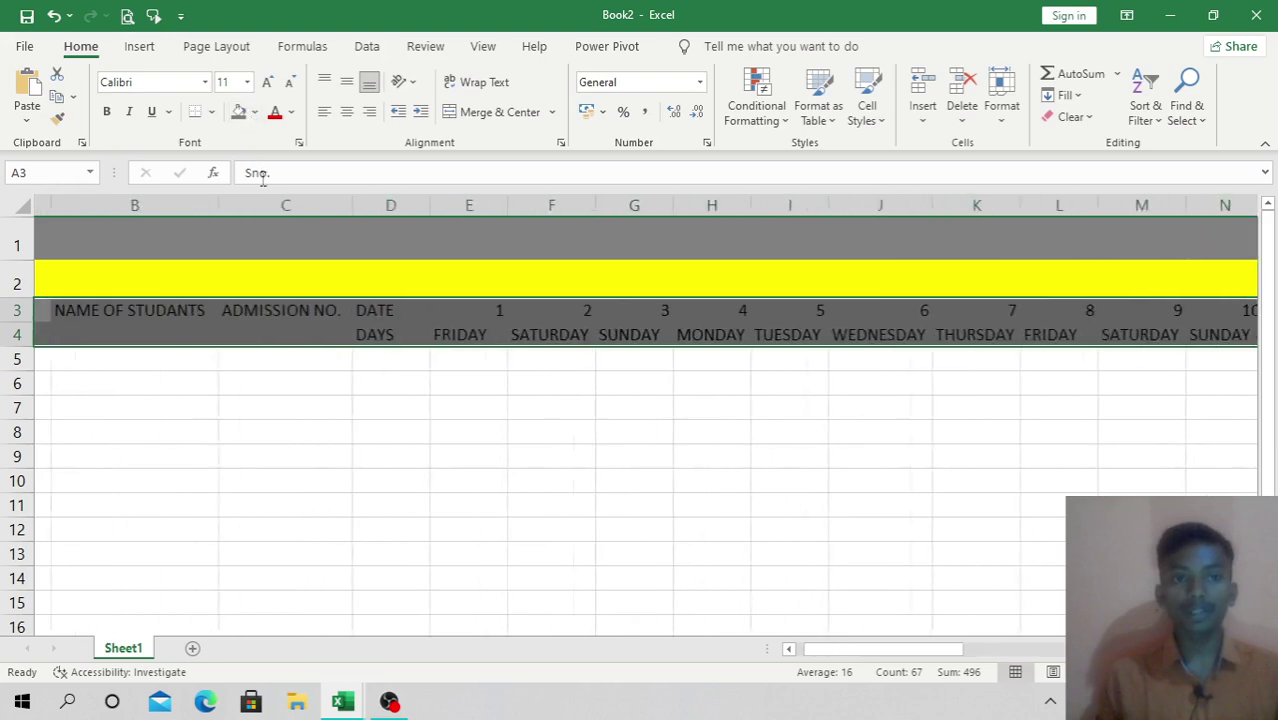
click(254, 113)
click(280, 286)
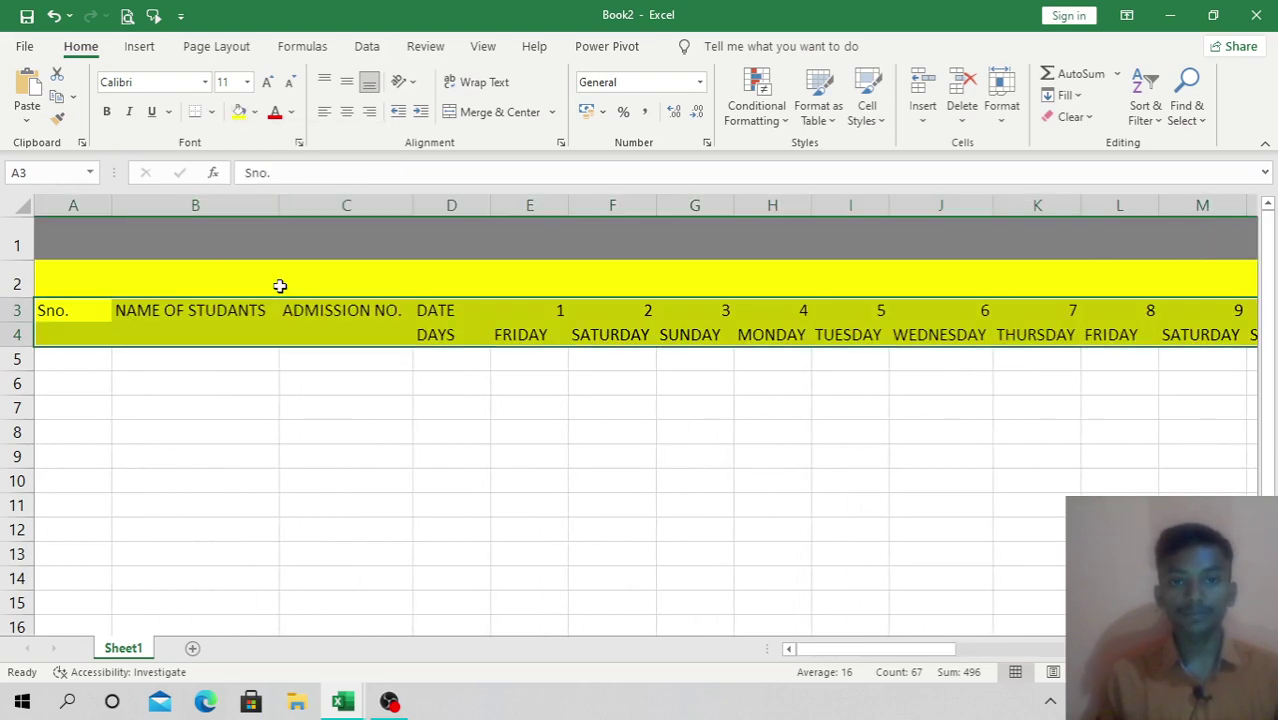
click(251, 402)
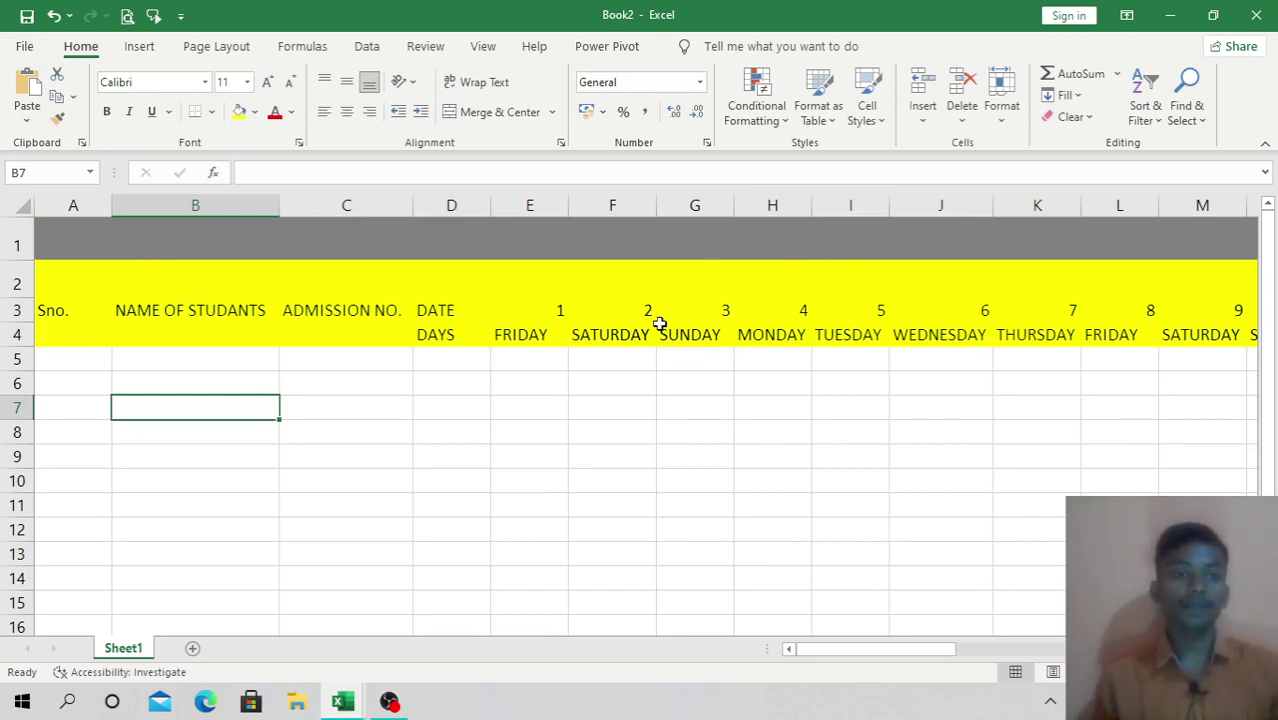
Step: Number the Sno. column from 1 to 10 in A5:A14 as a fill series, and select B5 for the first student's name
click(59, 356)
text(1)
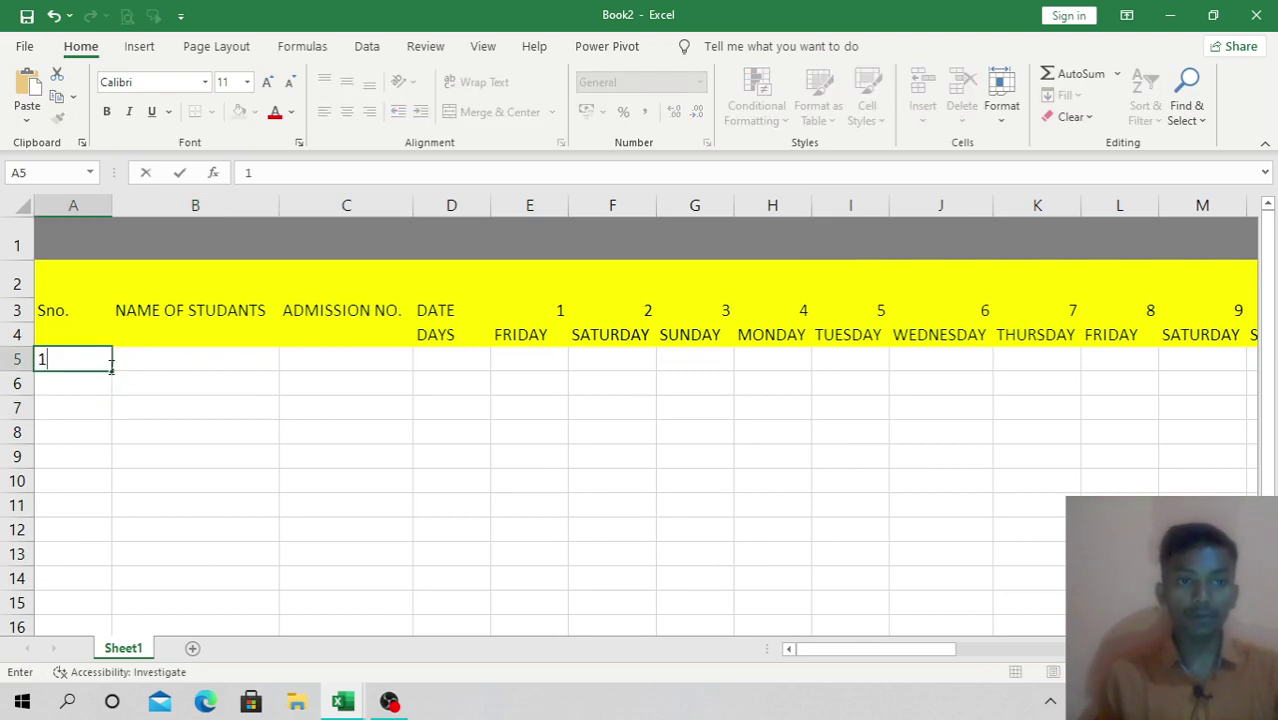
drag(111, 373, 109, 576)
drag(100, 667, 85, 340)
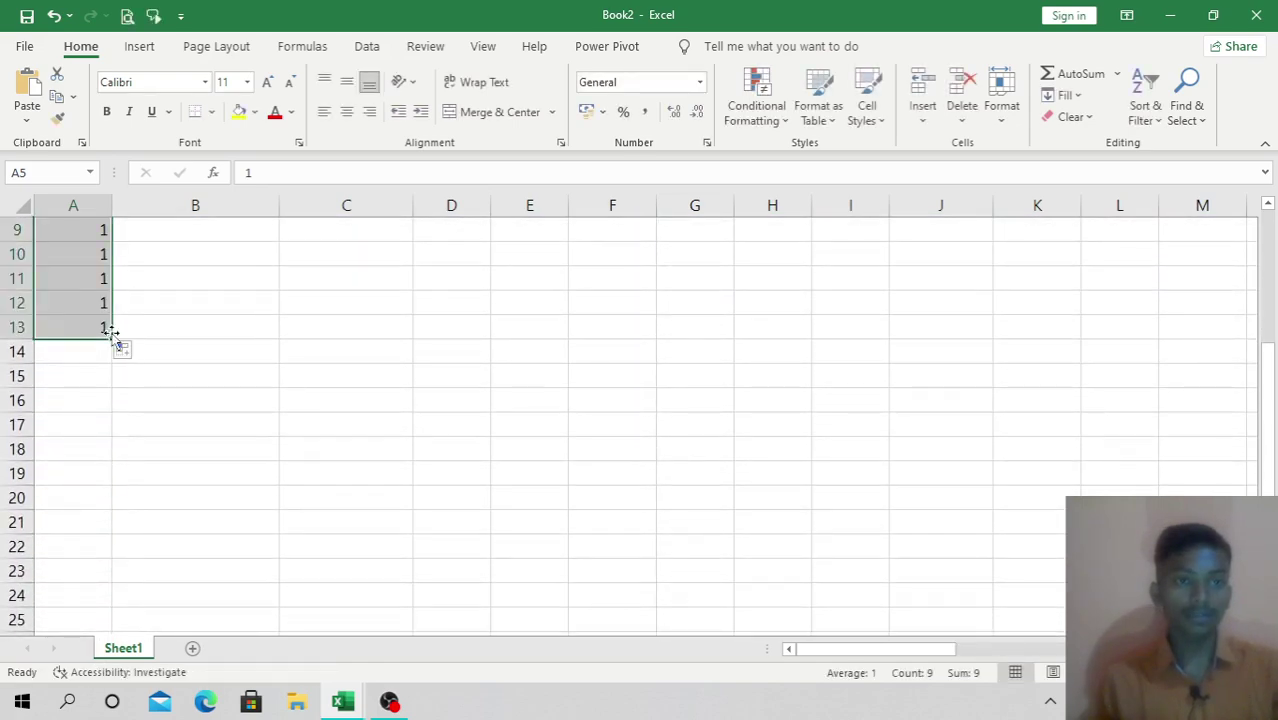
click(127, 355)
click(136, 392)
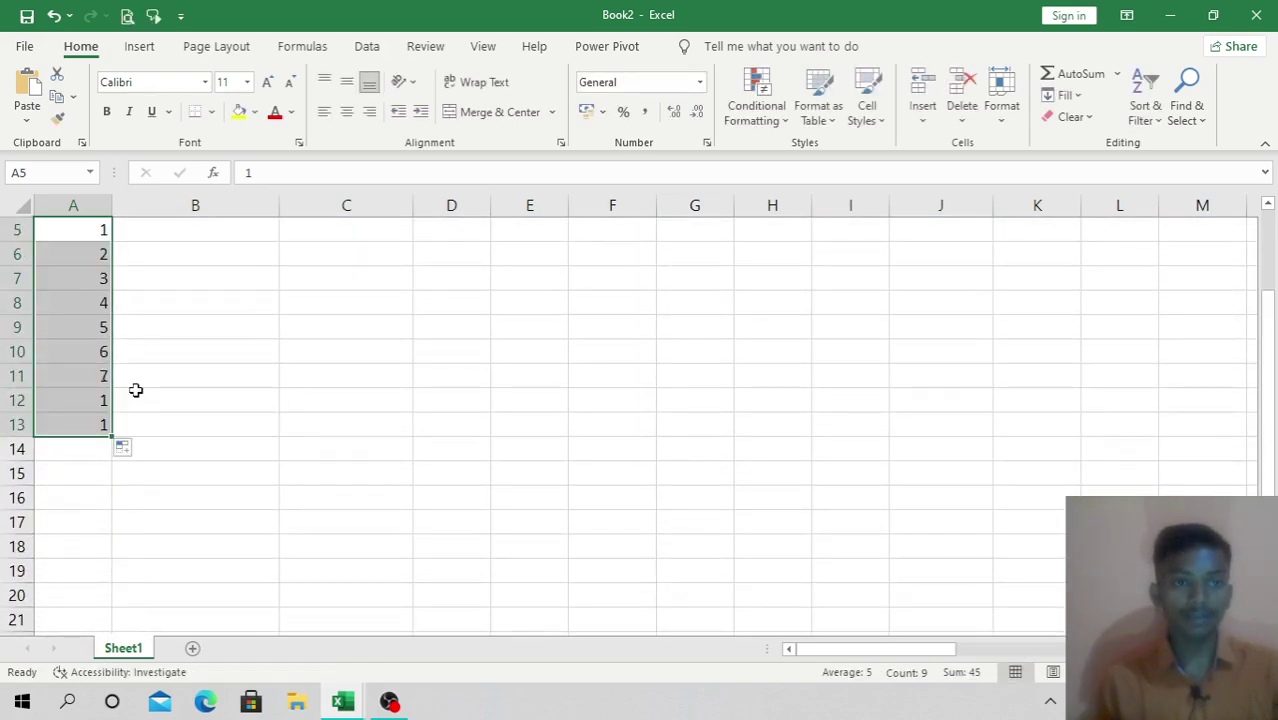
drag(114, 439, 106, 451)
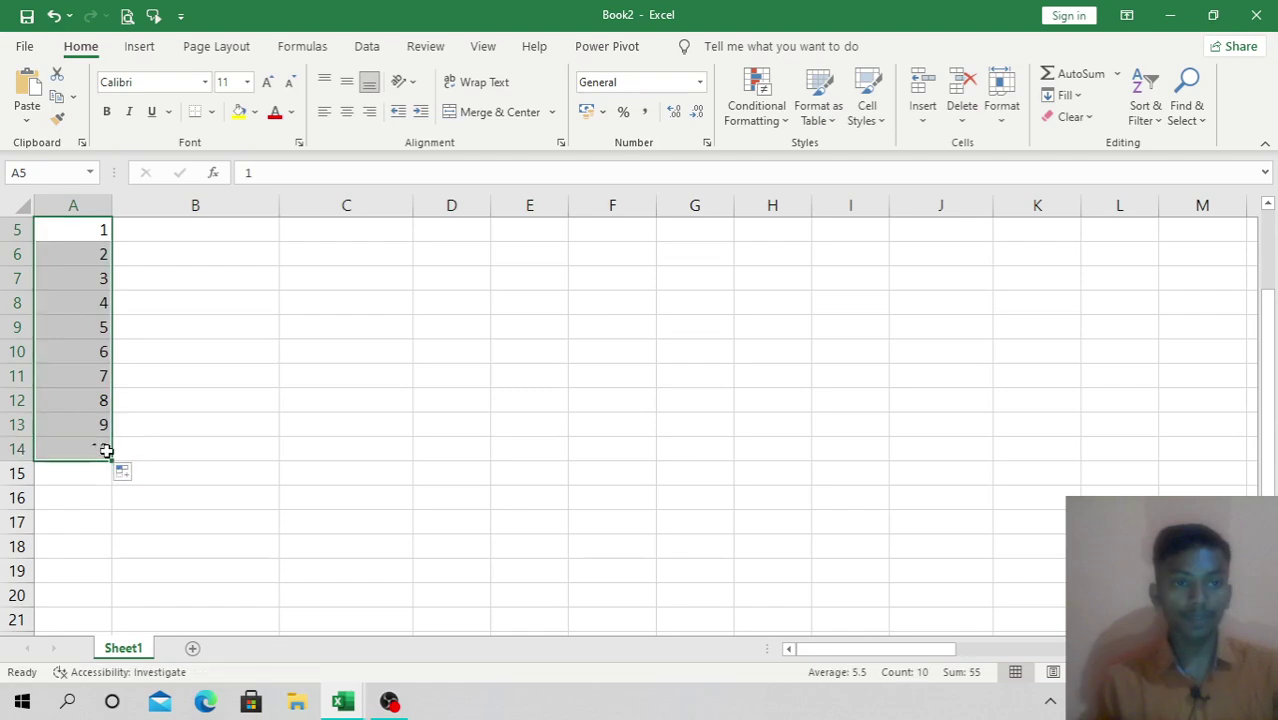
click(185, 448)
scroll(185, 448, up, 2)
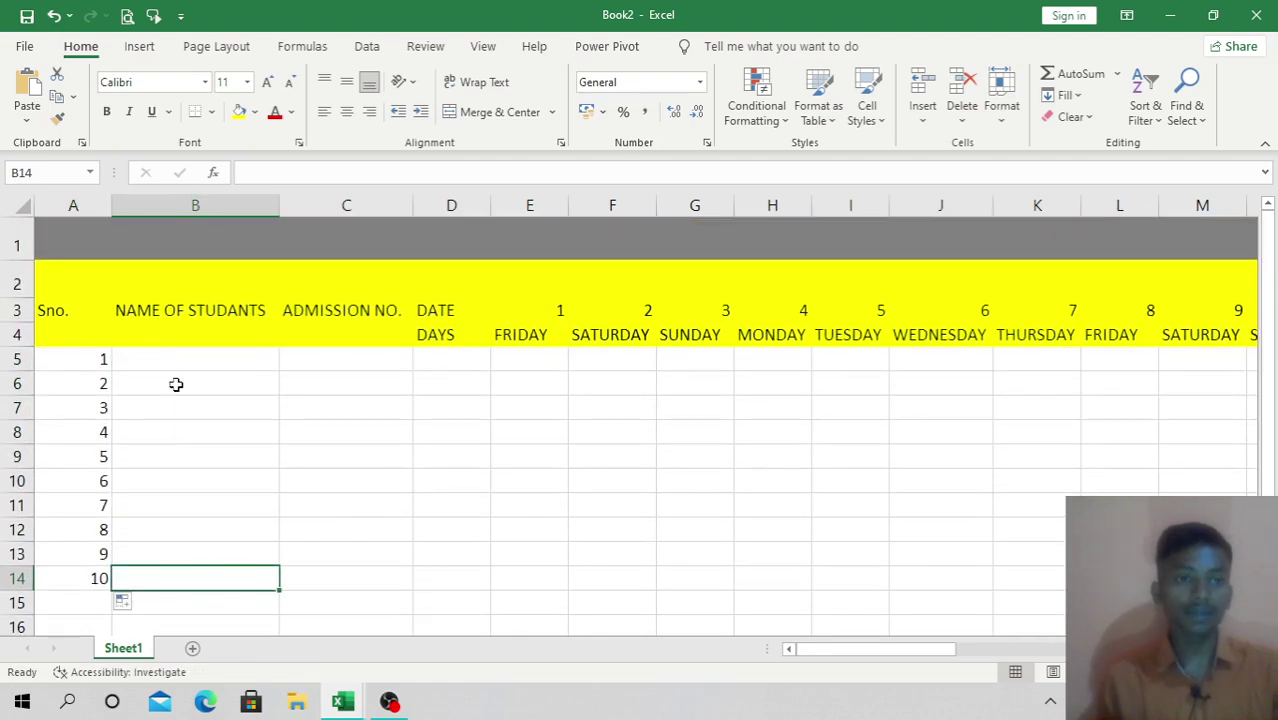
click(185, 359)
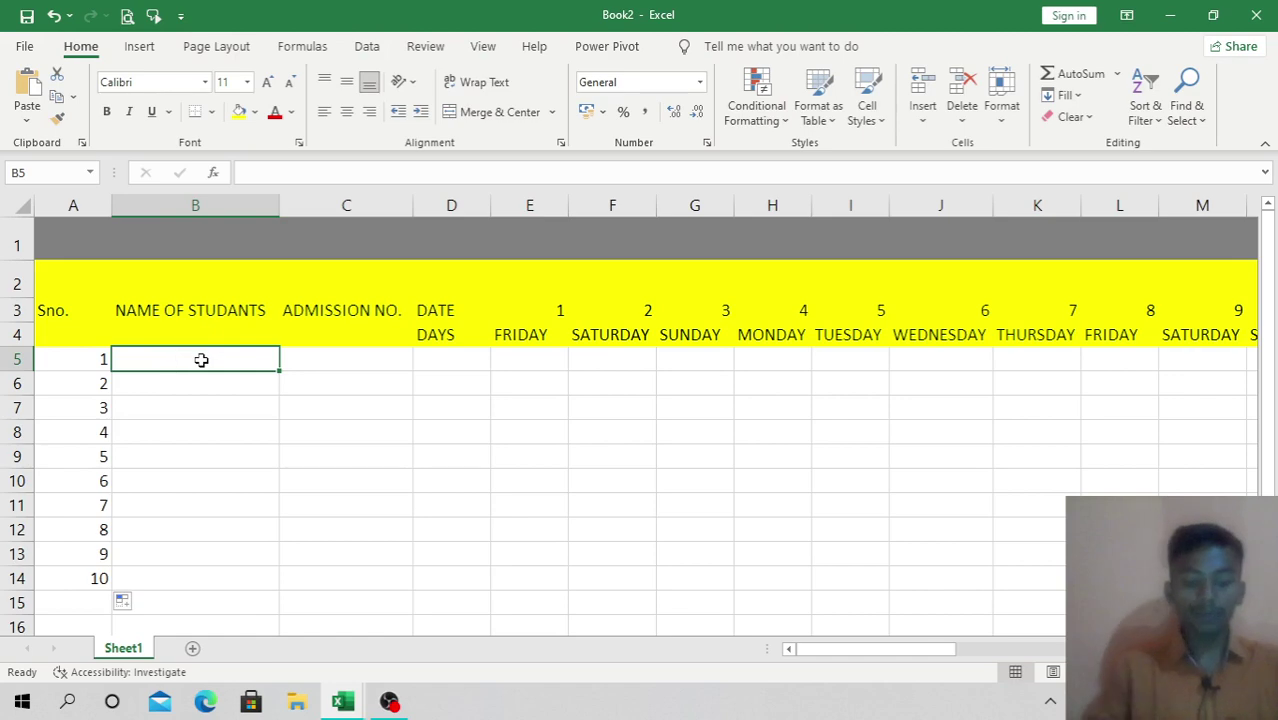
Step: Copy the student names in B4:B17 of ATTANDANCE SHEET.xlsx and paste them into Book2 starting at B5
click(342, 702)
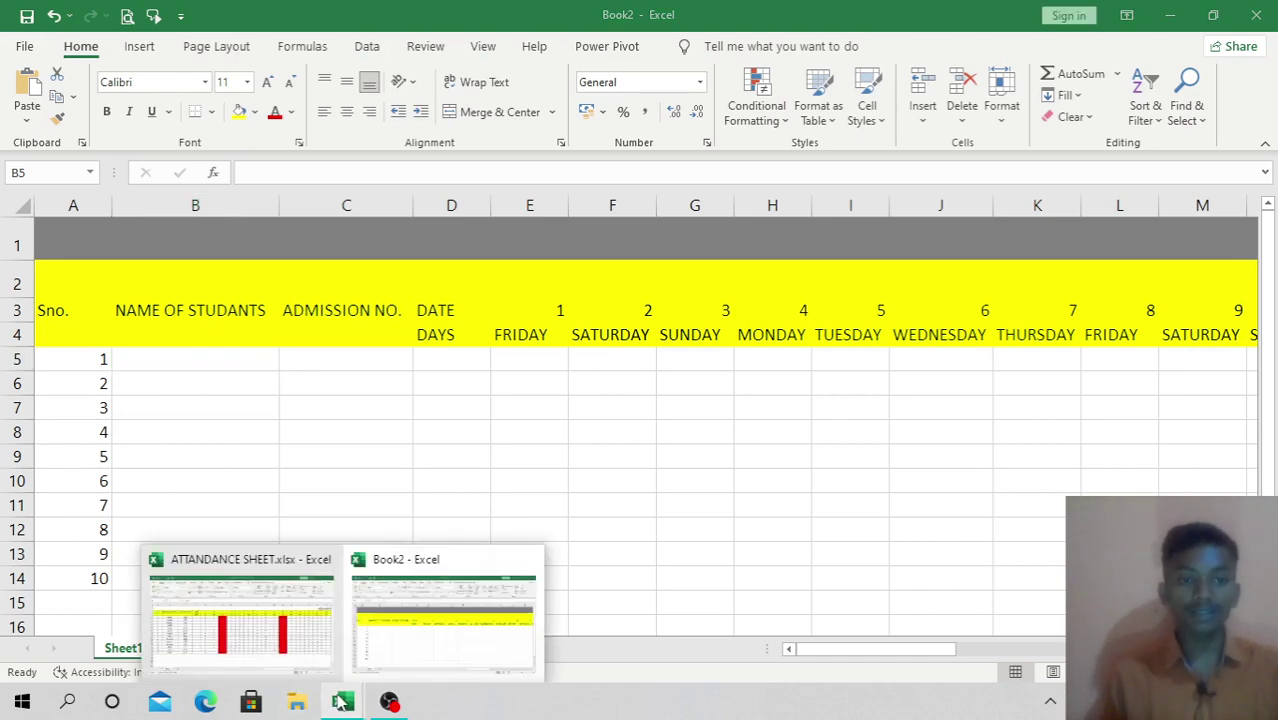
mouse_move(342, 702)
click(222, 572)
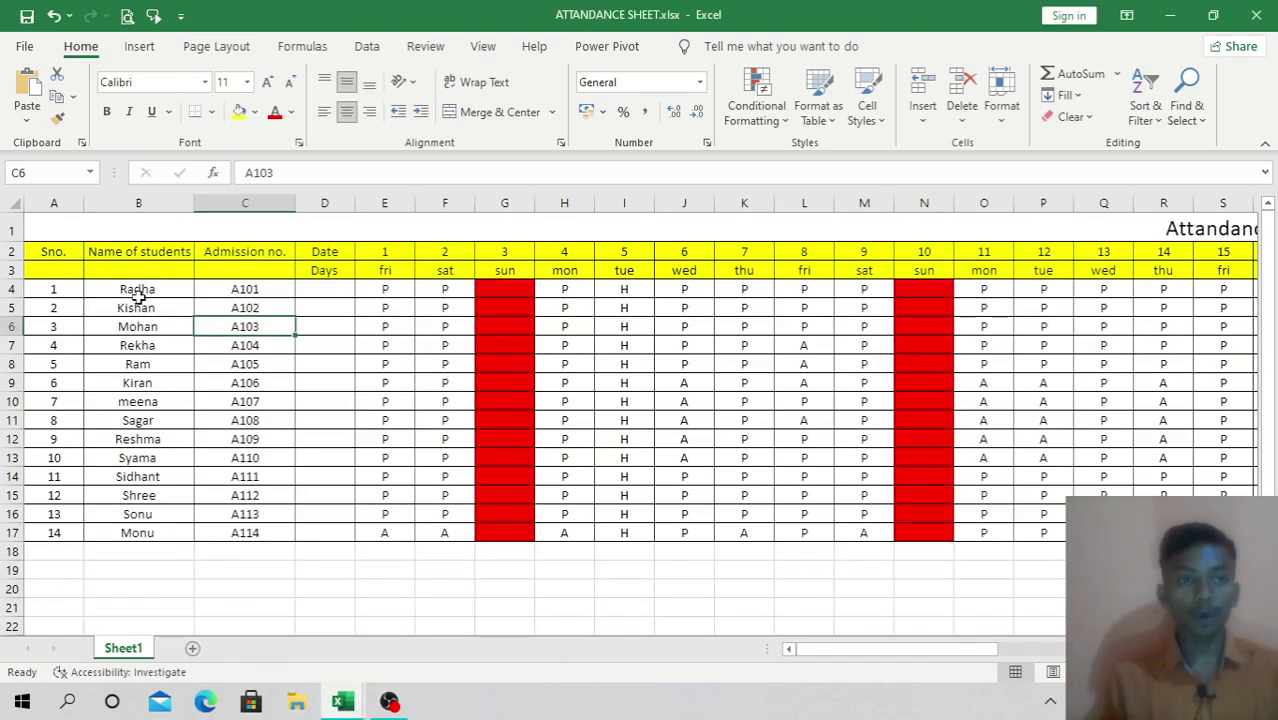
drag(138, 289, 157, 531)
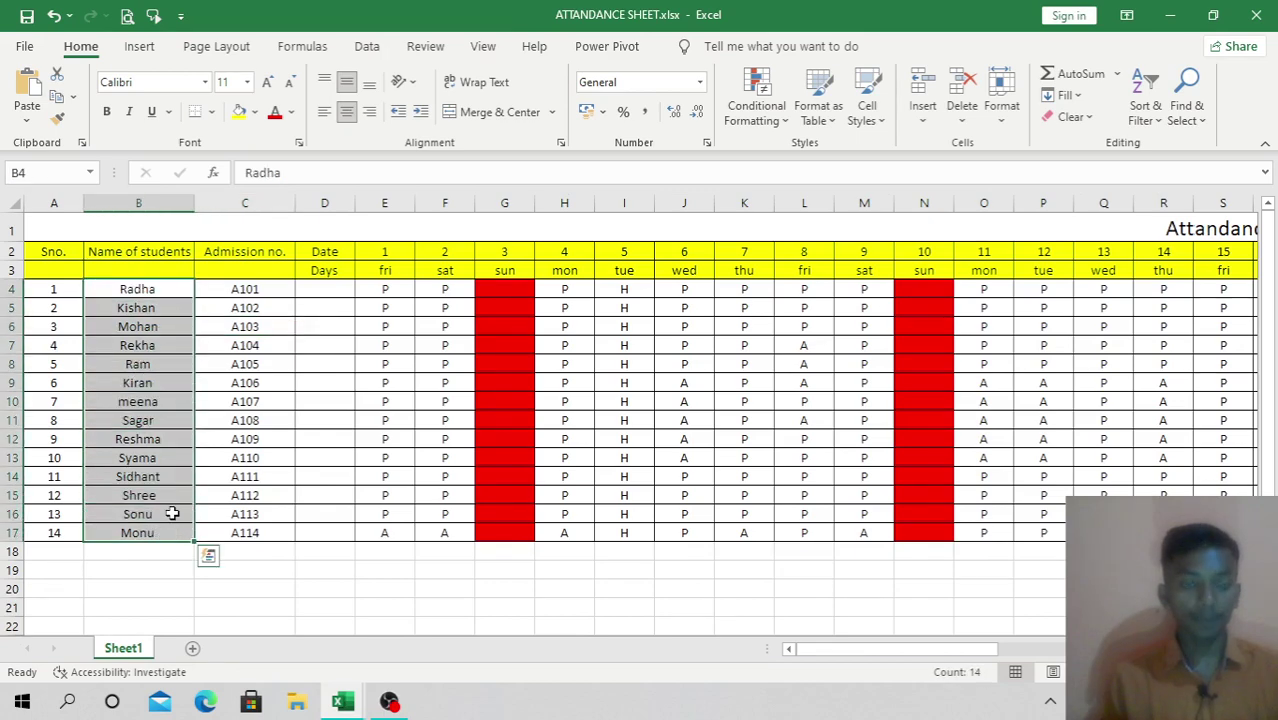
key(ctrl+c)
mouse_move(350, 705)
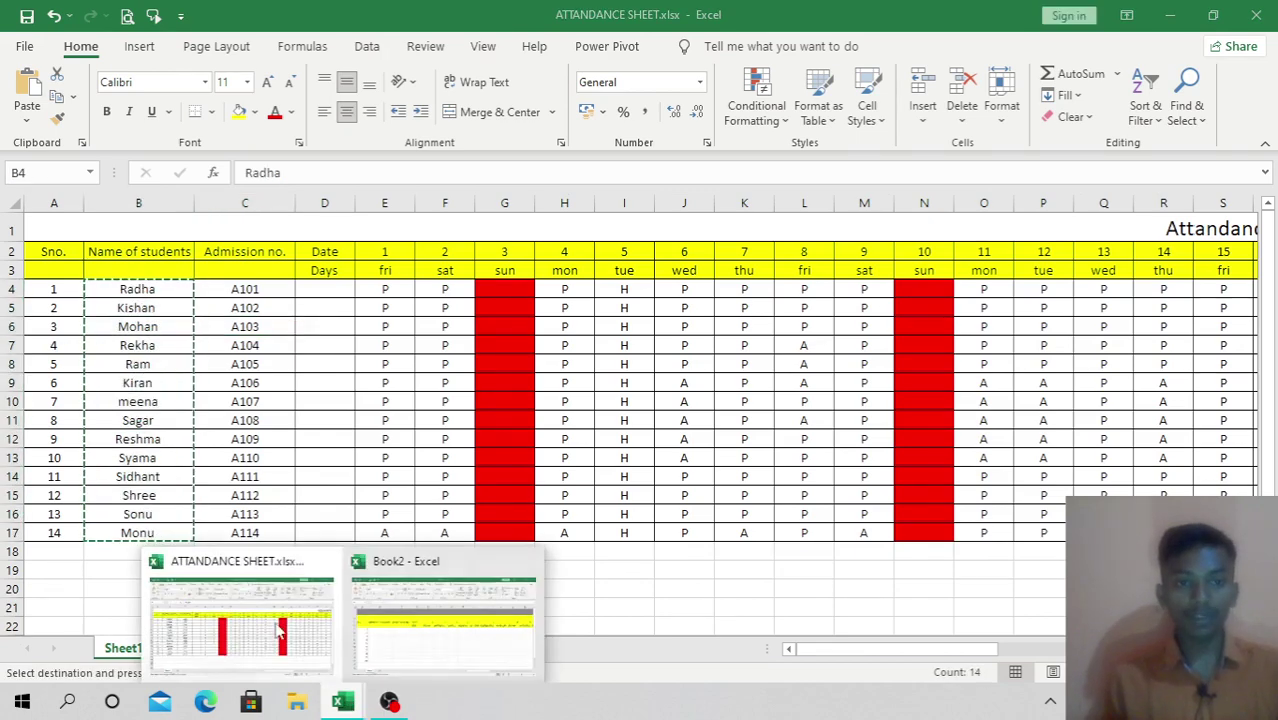
click(379, 619)
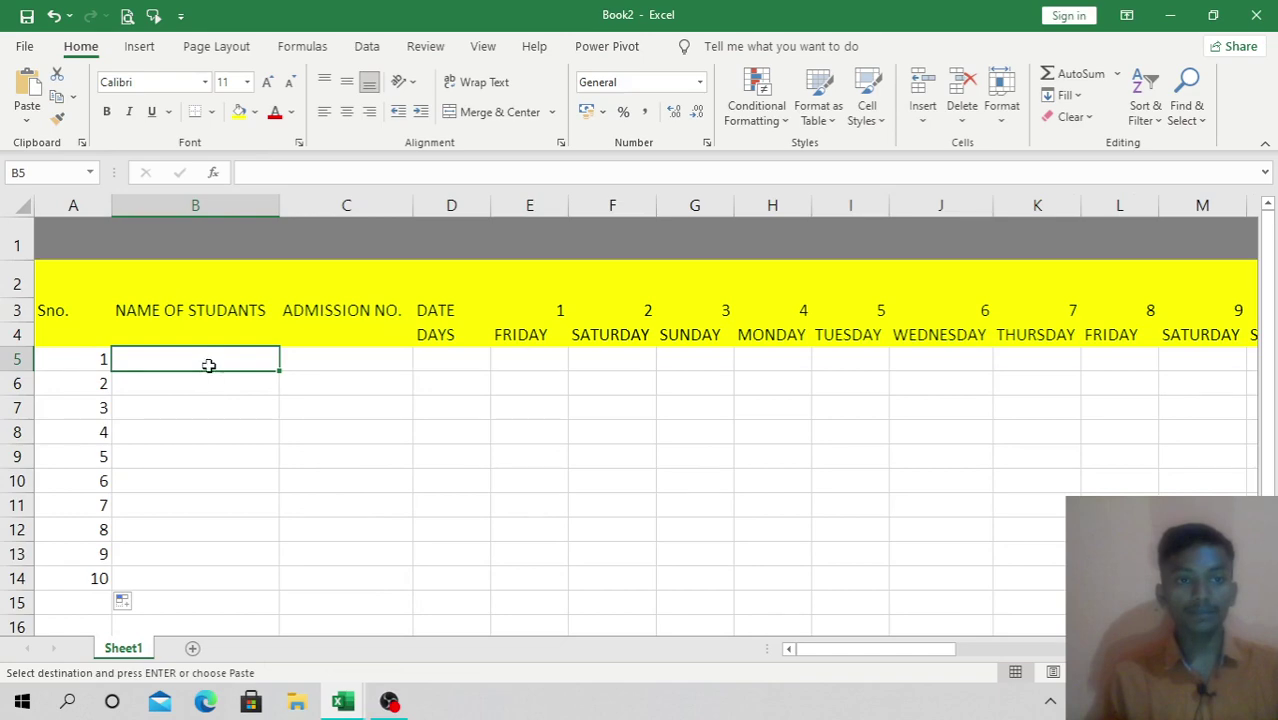
key(ctrl+v)
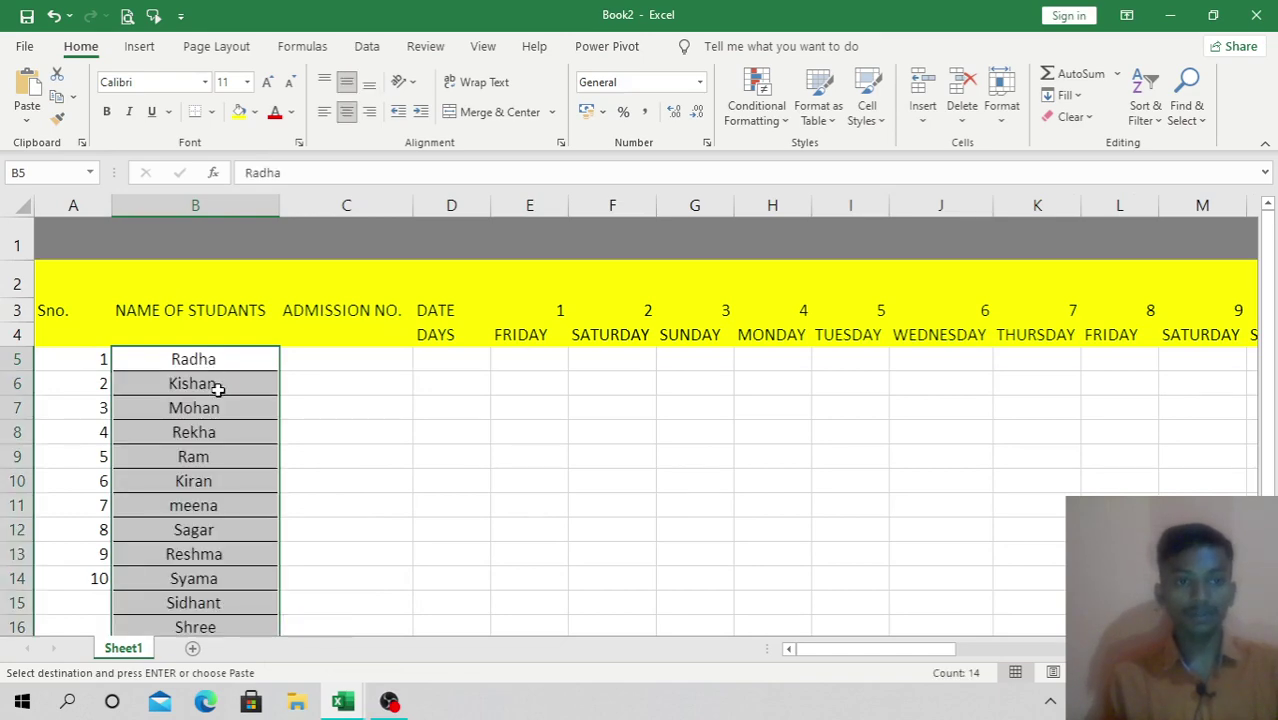
scroll(214, 383, down, 6)
scroll(217, 389, up, 6)
scroll(217, 408, down, 6)
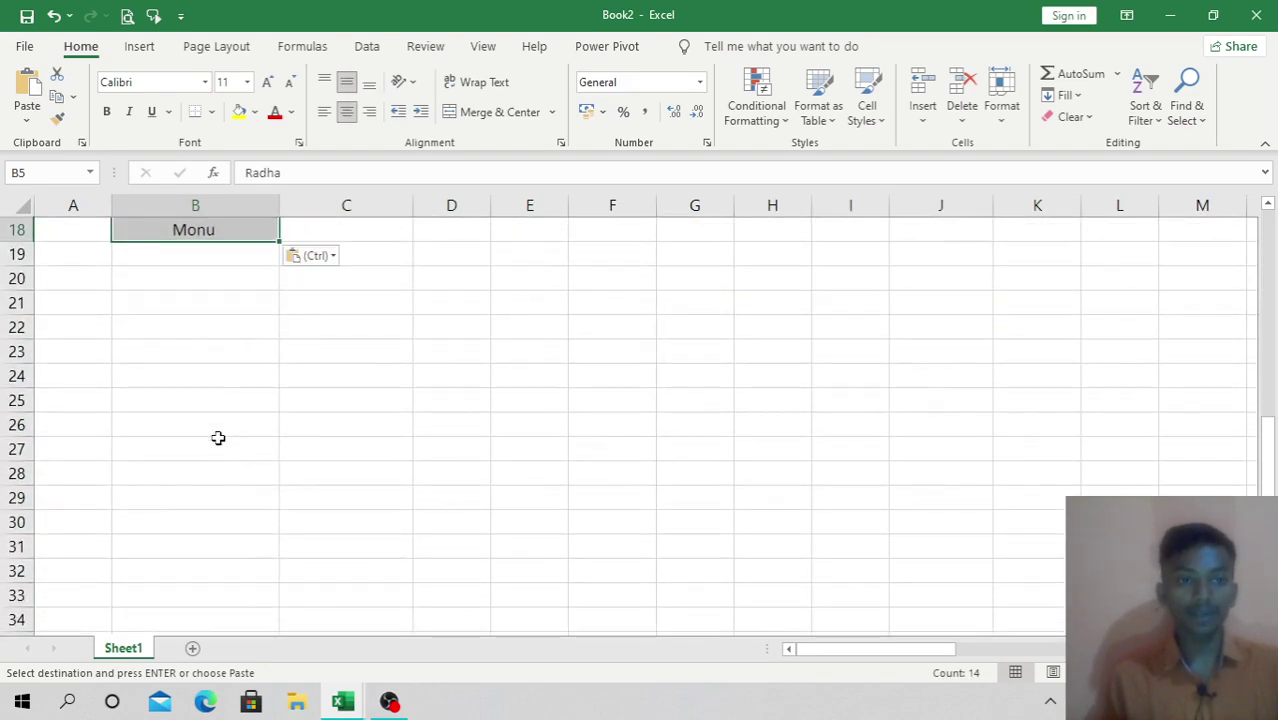
scroll(217, 436, up, 6)
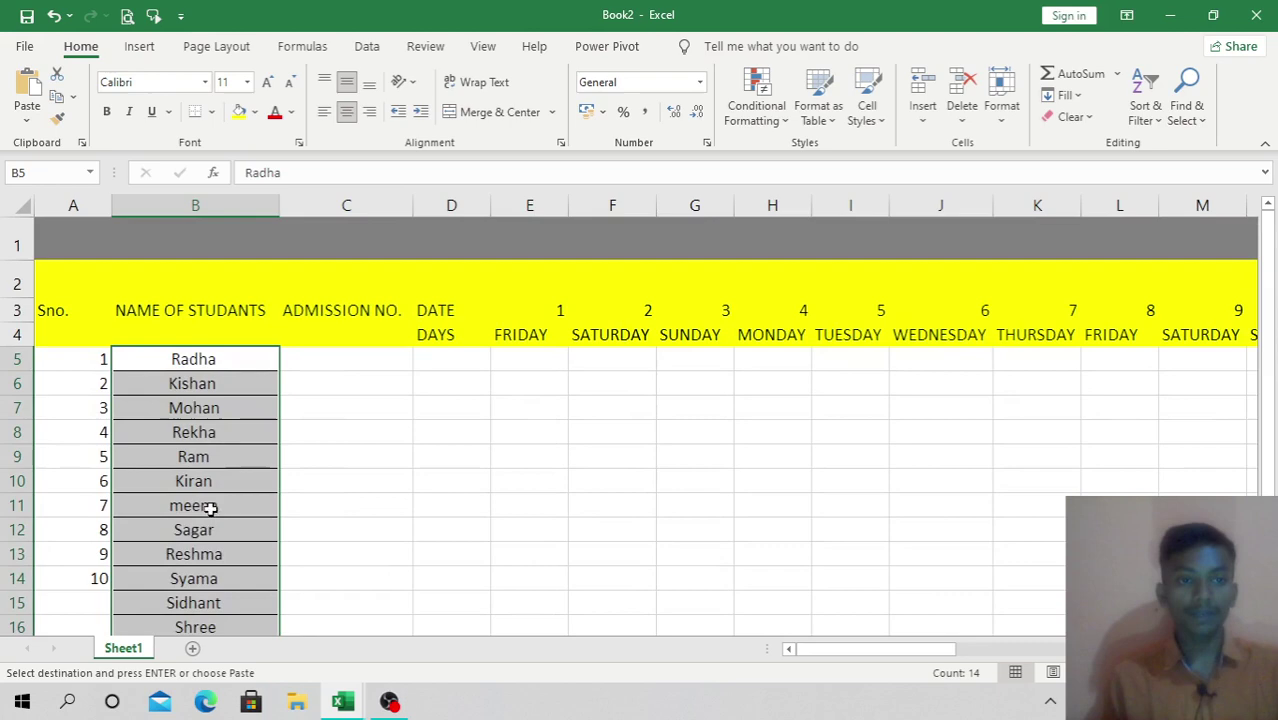
Step: Continue the Sno. column with 11, 12, 13 and 14 in A15:A18
click(88, 595)
text(11)
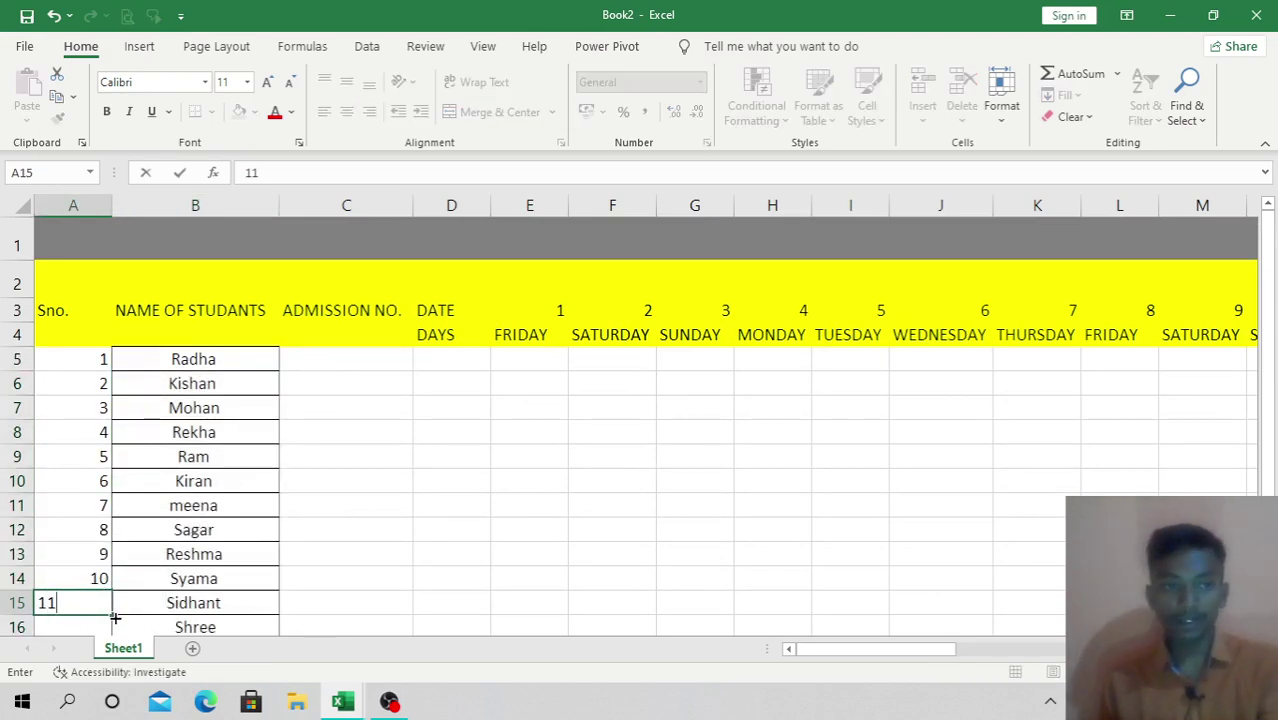
scroll(115, 619, down, 6)
scroll(111, 613, up, 6)
scroll(88, 542, down, 6)
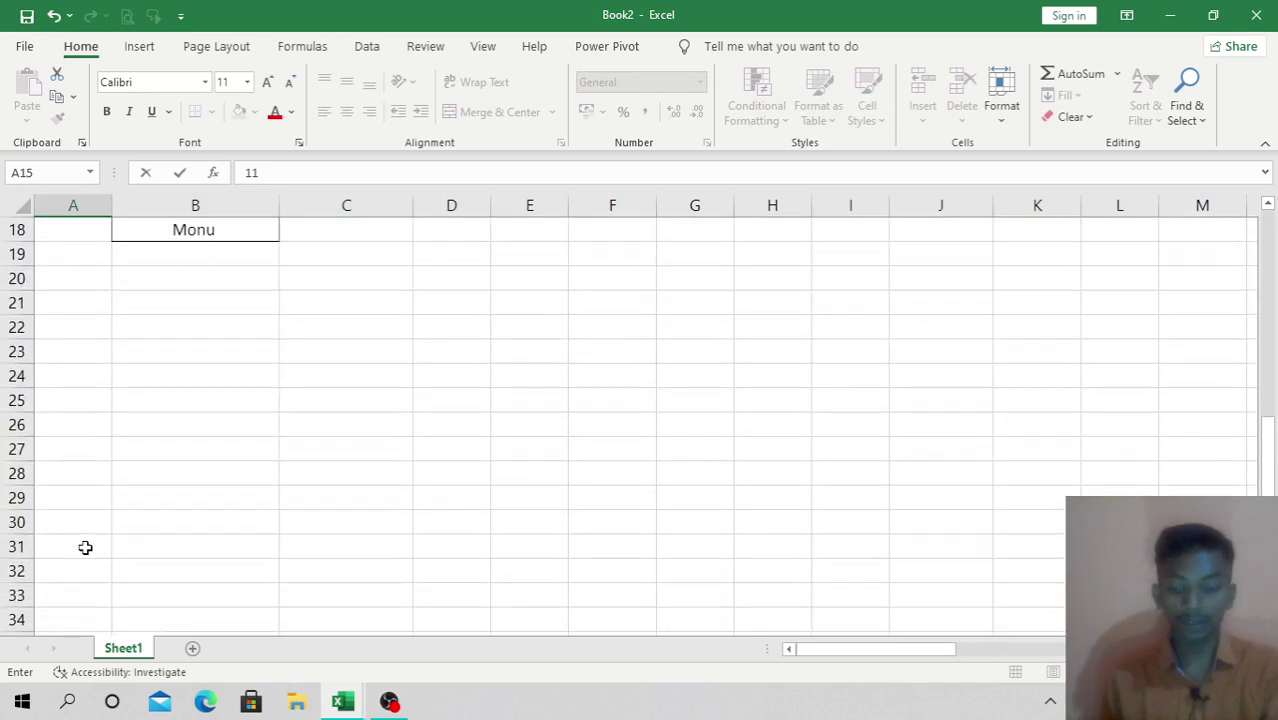
key(Return)
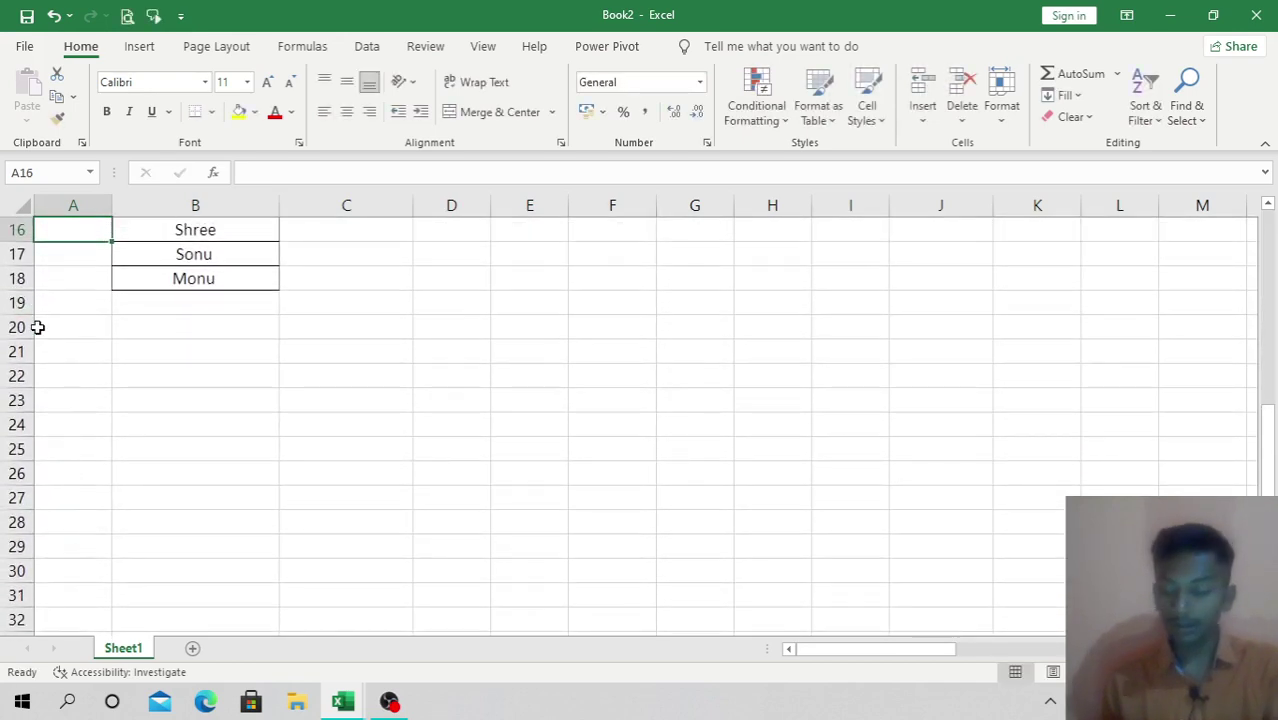
text(12)
key(Return)
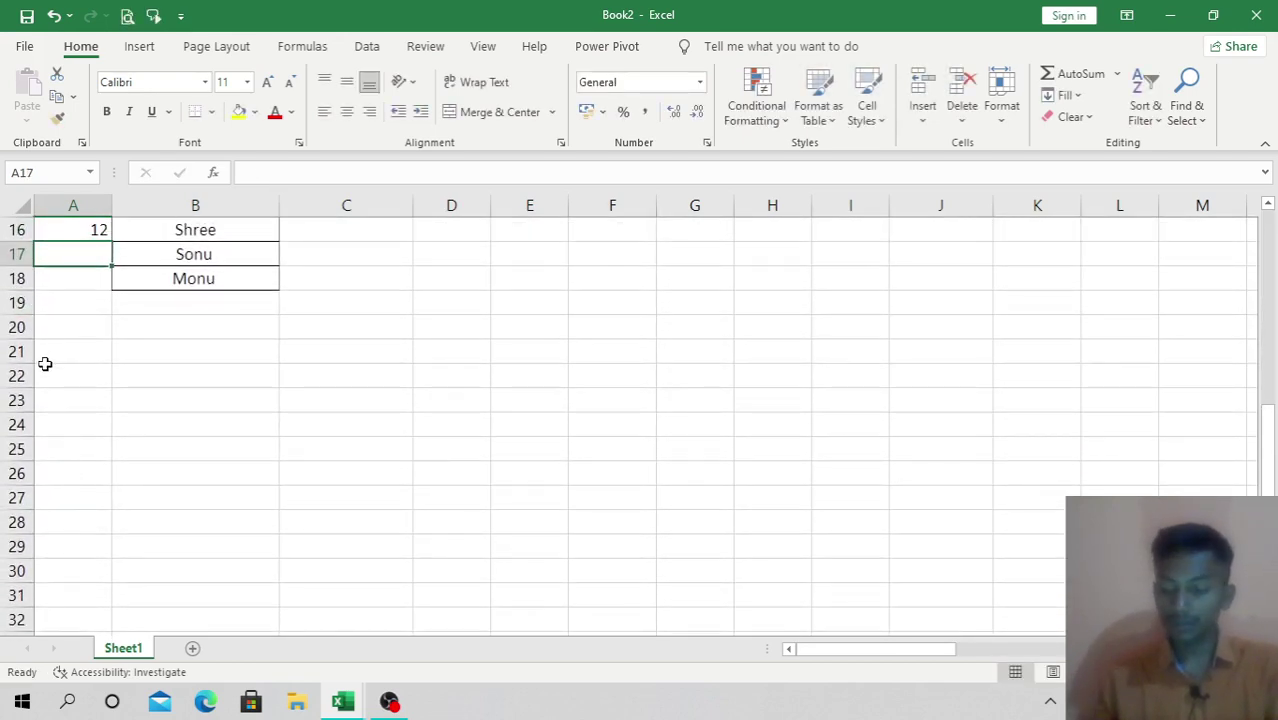
text(13)
key(Return)
text(14)
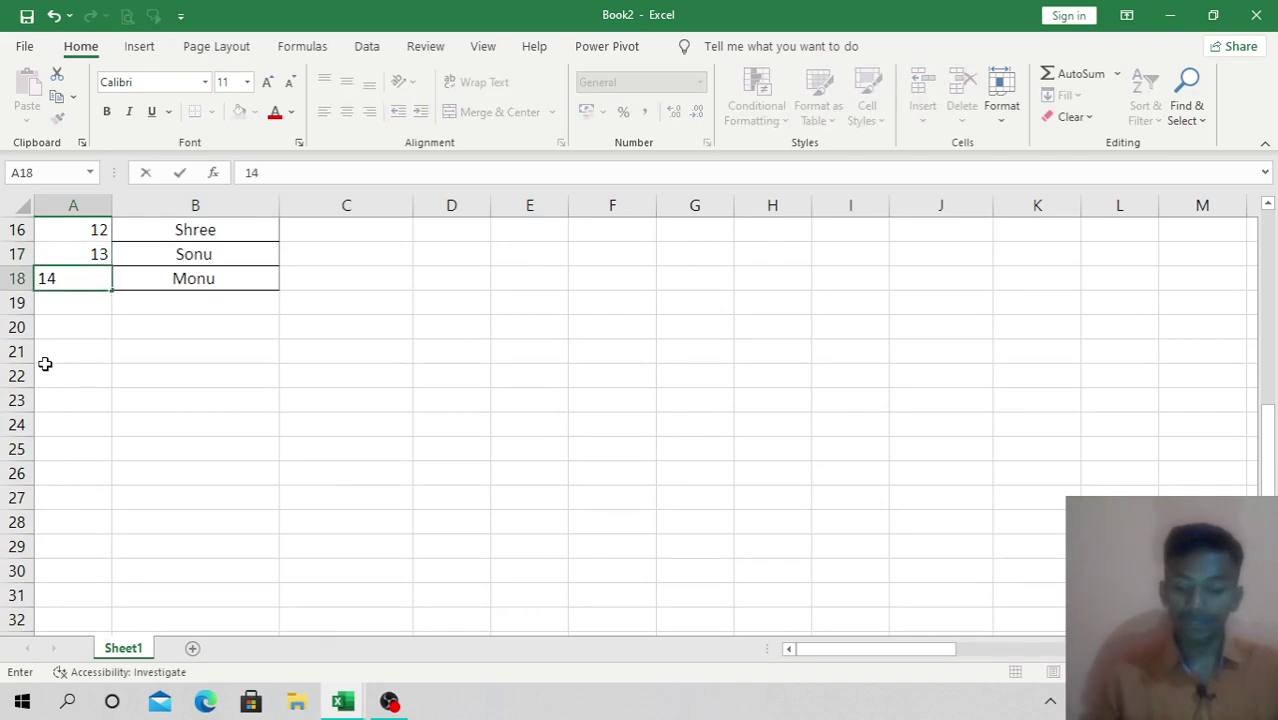
key(Return)
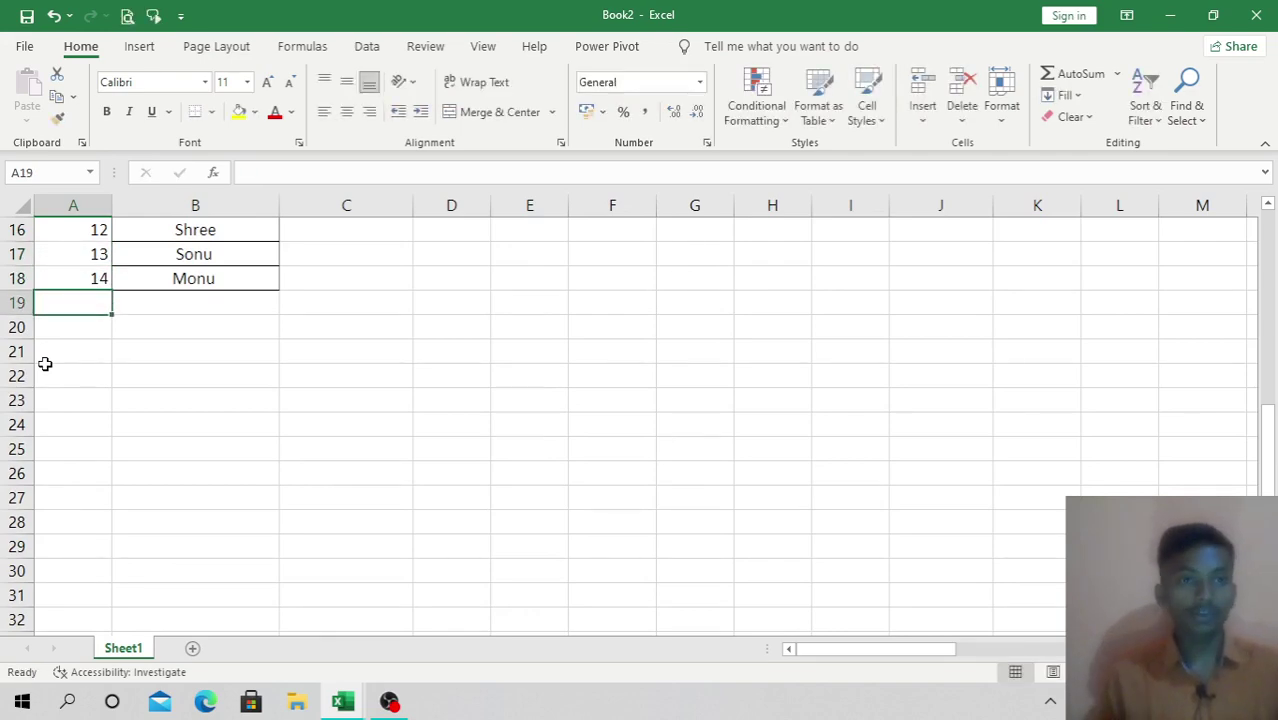
scroll(45, 364, up, 5)
click(391, 531)
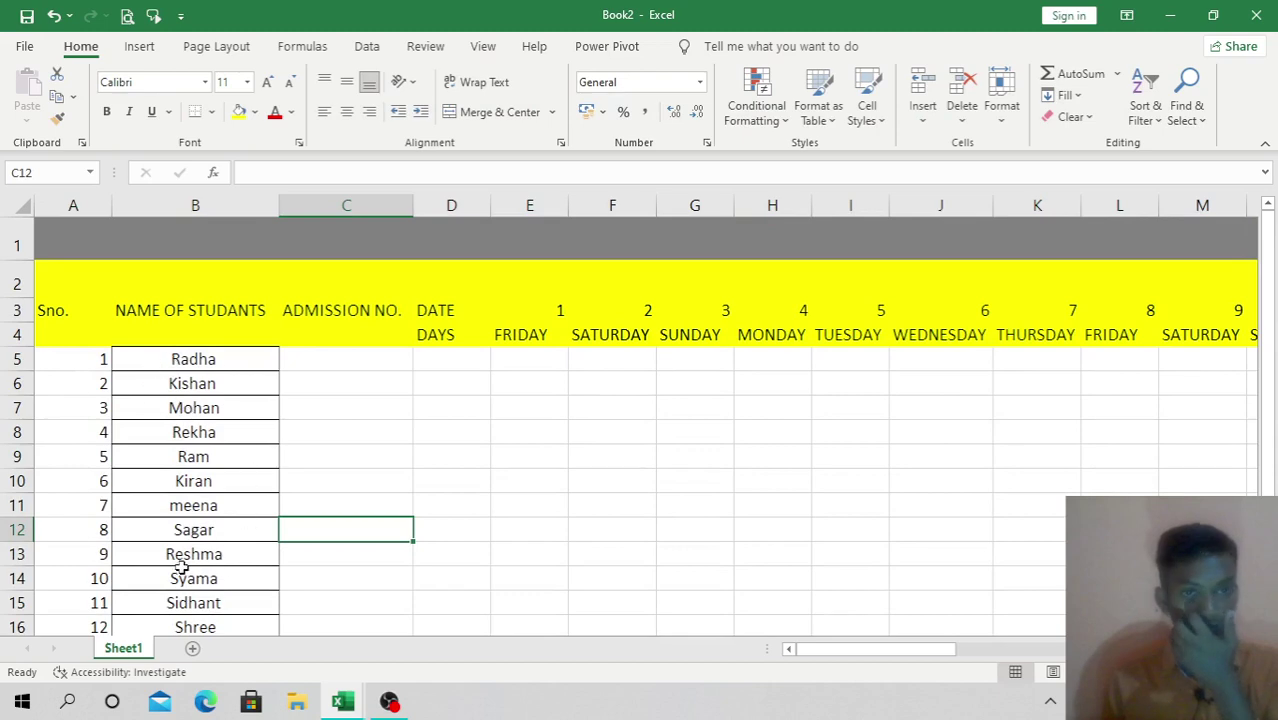
Step: Enter the first student's admission number in C5, fill the series down the column, and clear the surplus entry in C19
click(339, 363)
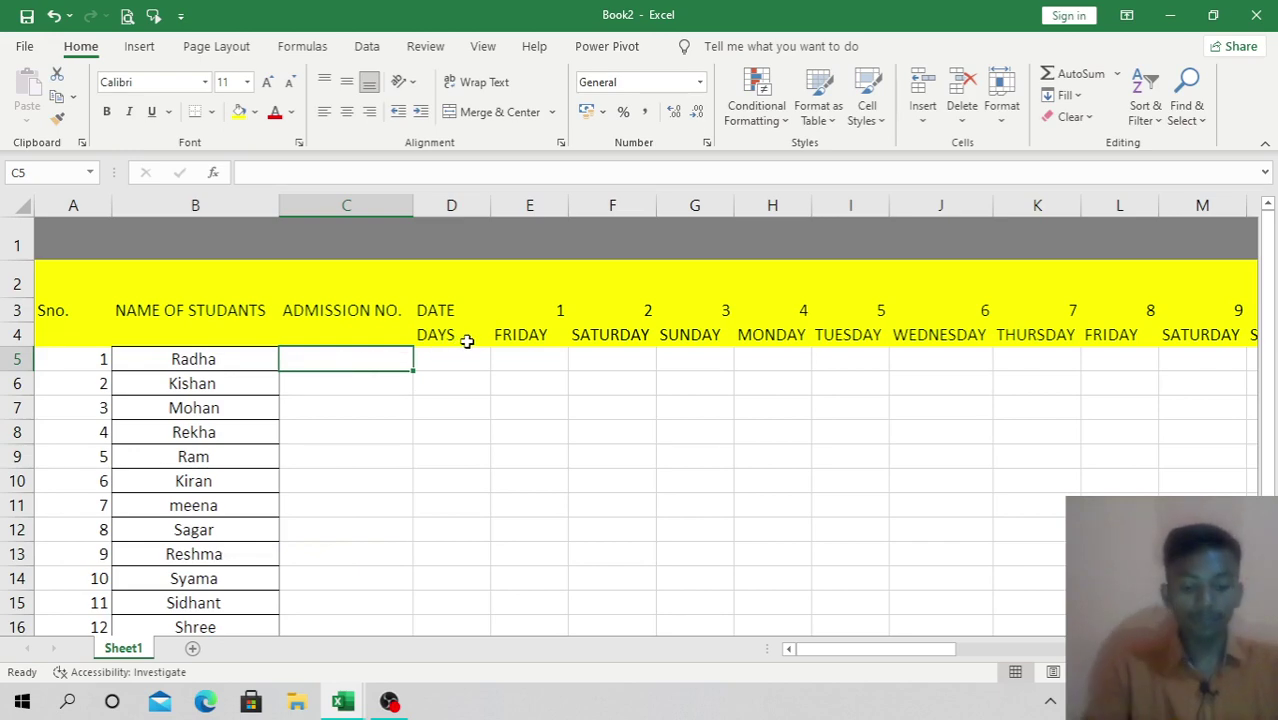
text(A)
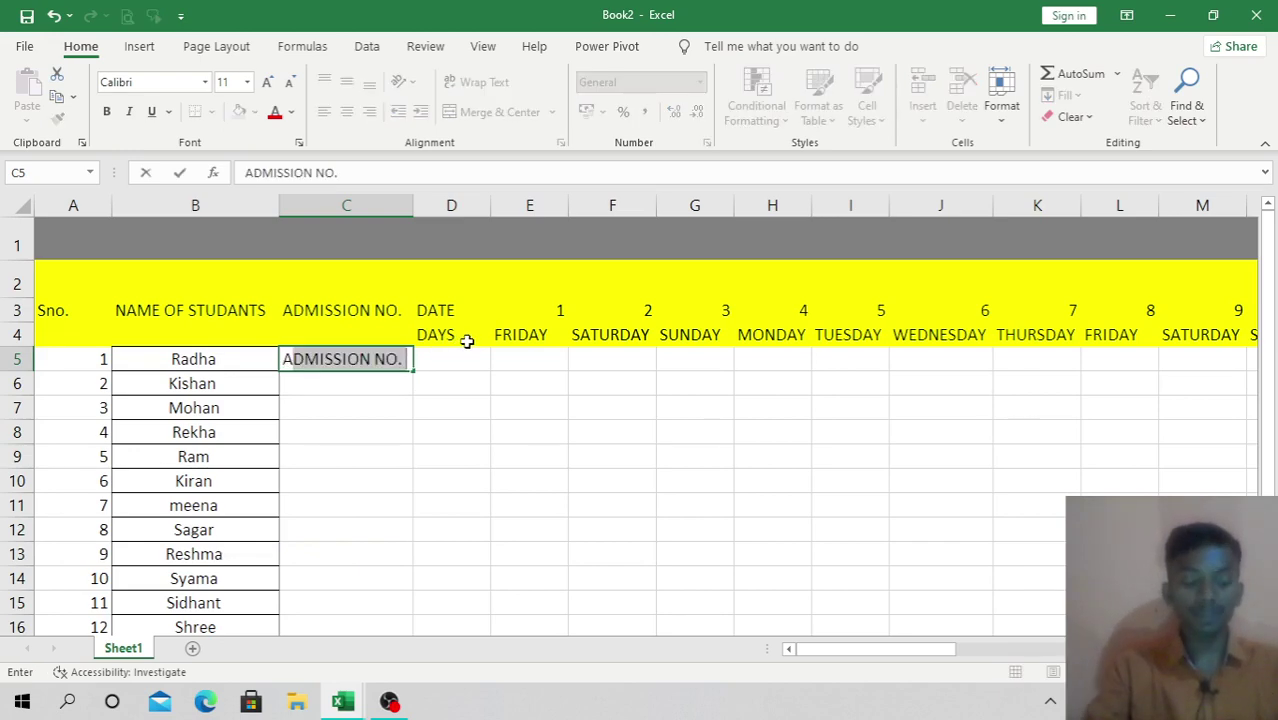
text(0101)
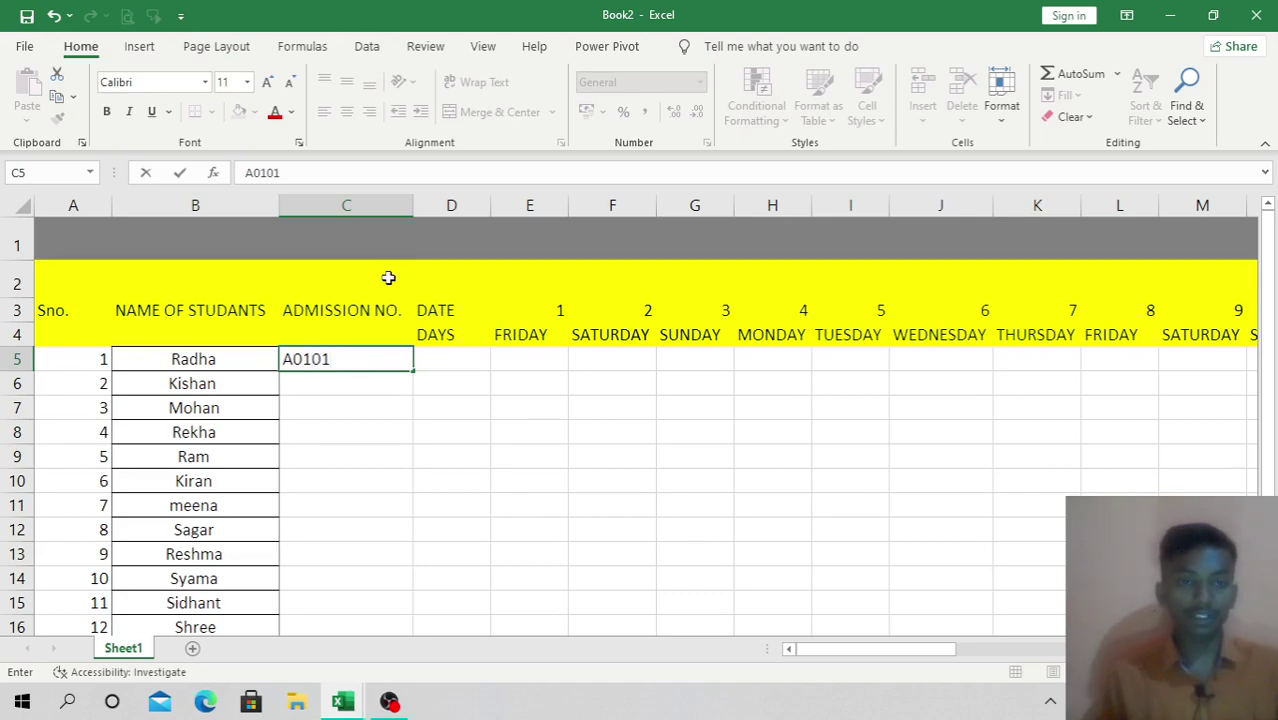
key(BackSpace)
key(BackSpace)
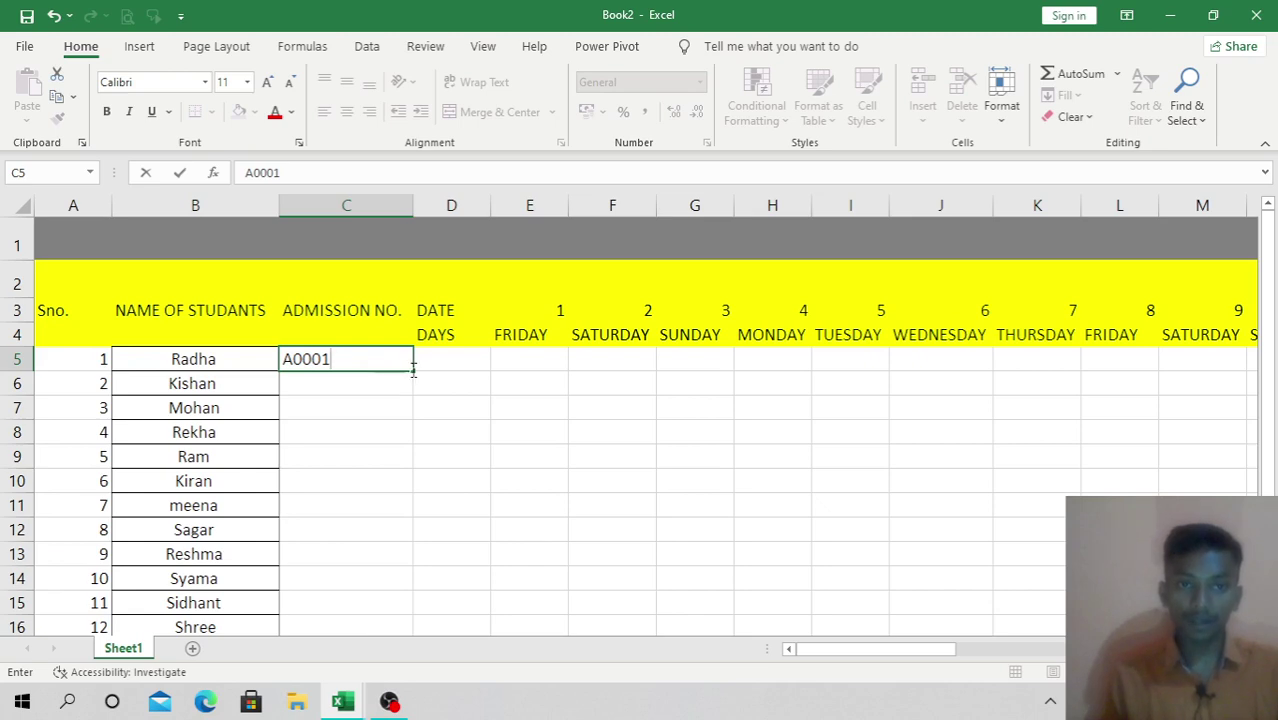
drag(415, 371, 428, 650)
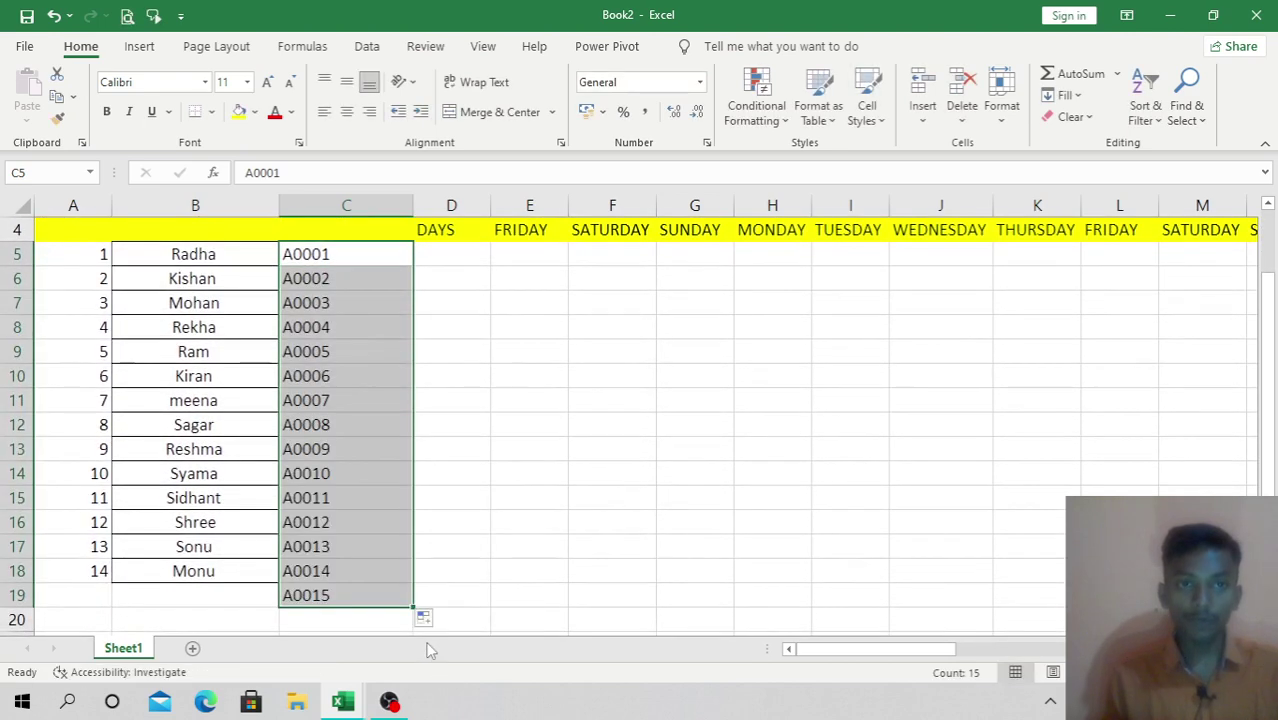
click(357, 590)
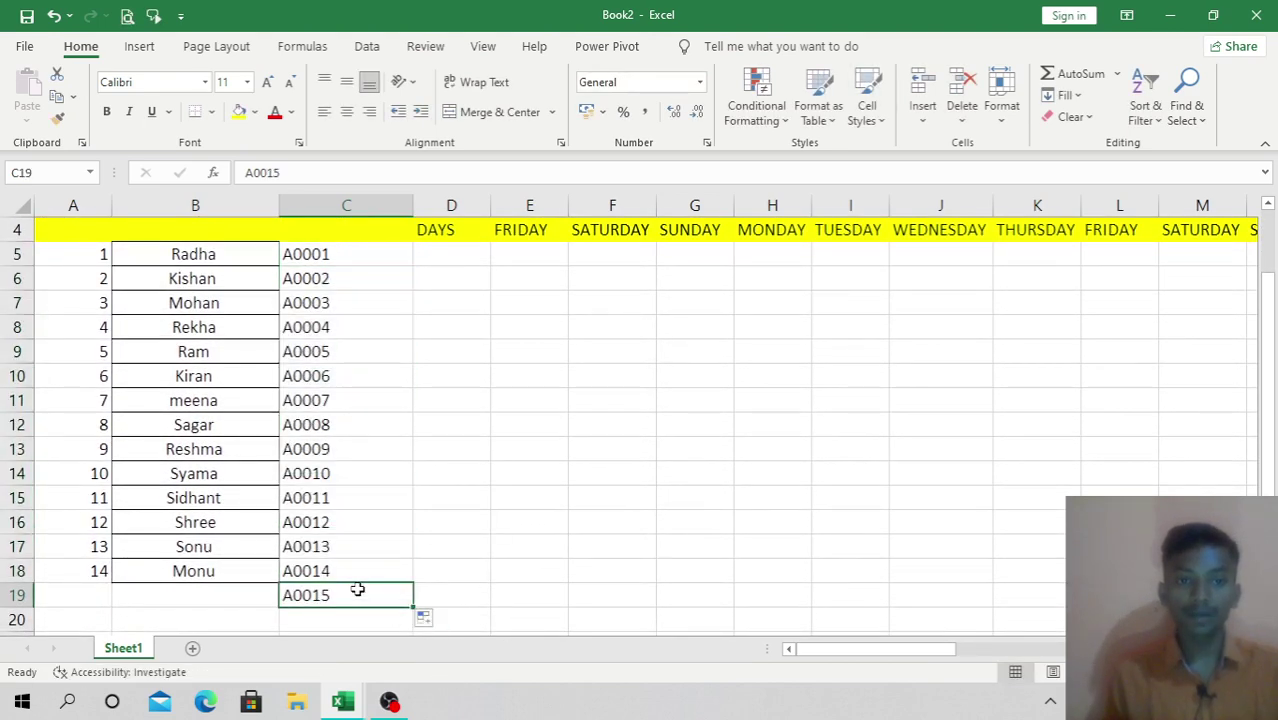
key(Delete)
click(522, 397)
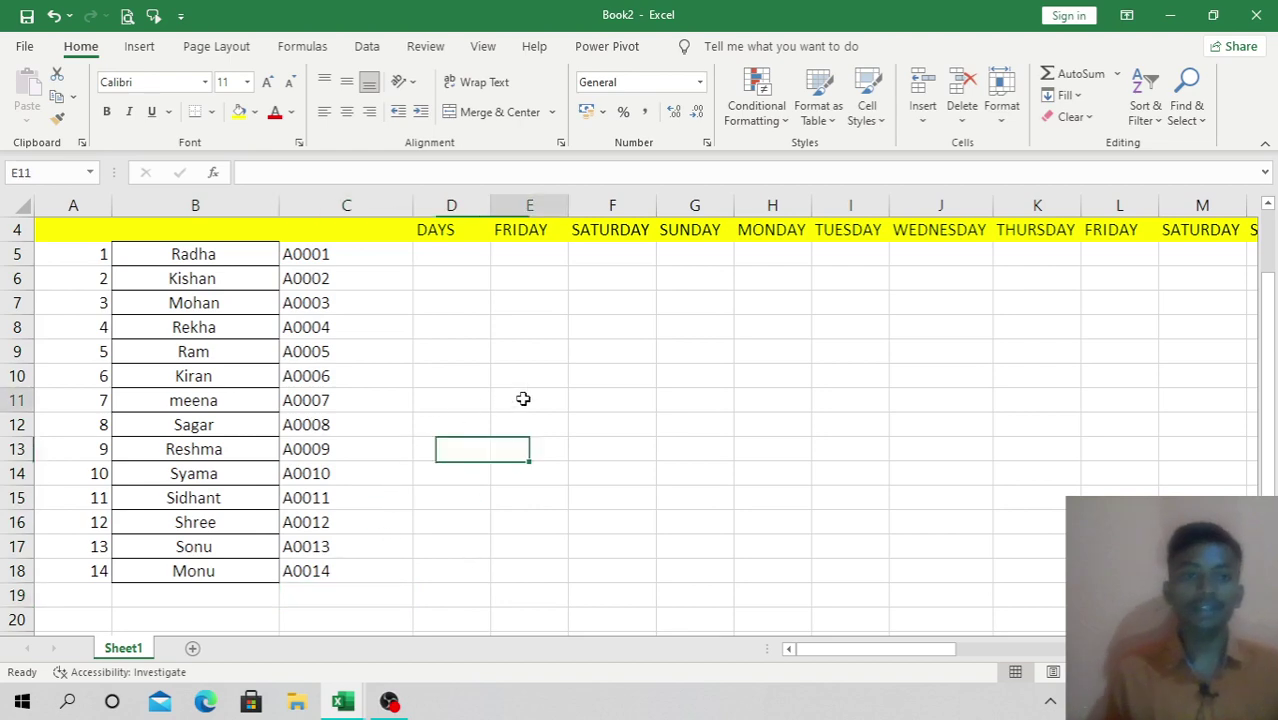
Step: Fill the DATE/DAYS column, D3:D18, with a grey shade of white
scroll(452, 356, up, 1)
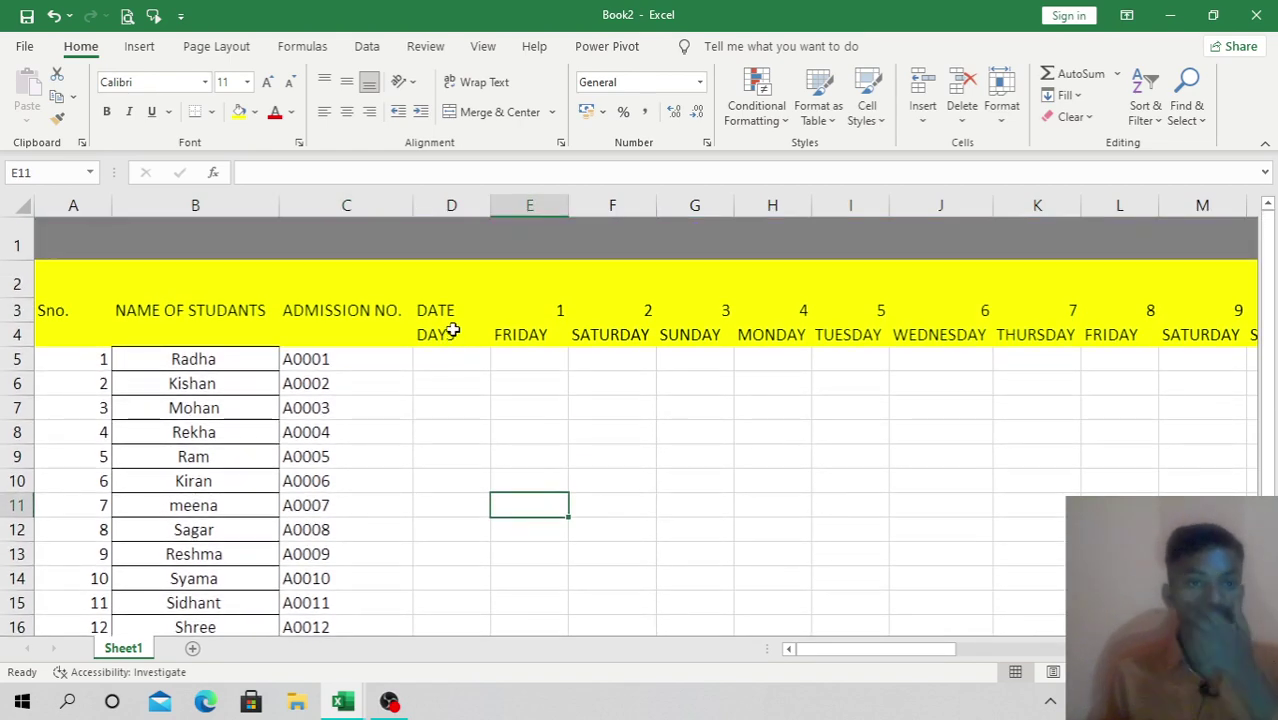
drag(445, 310, 488, 589)
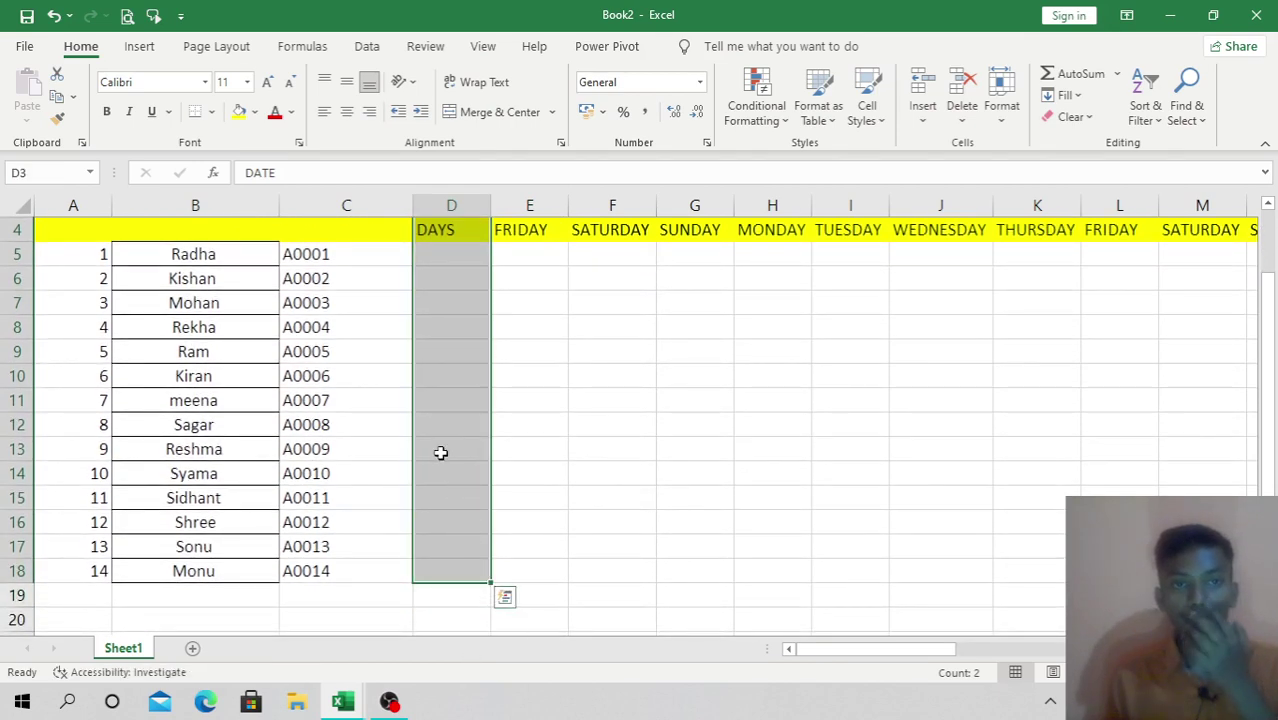
click(256, 112)
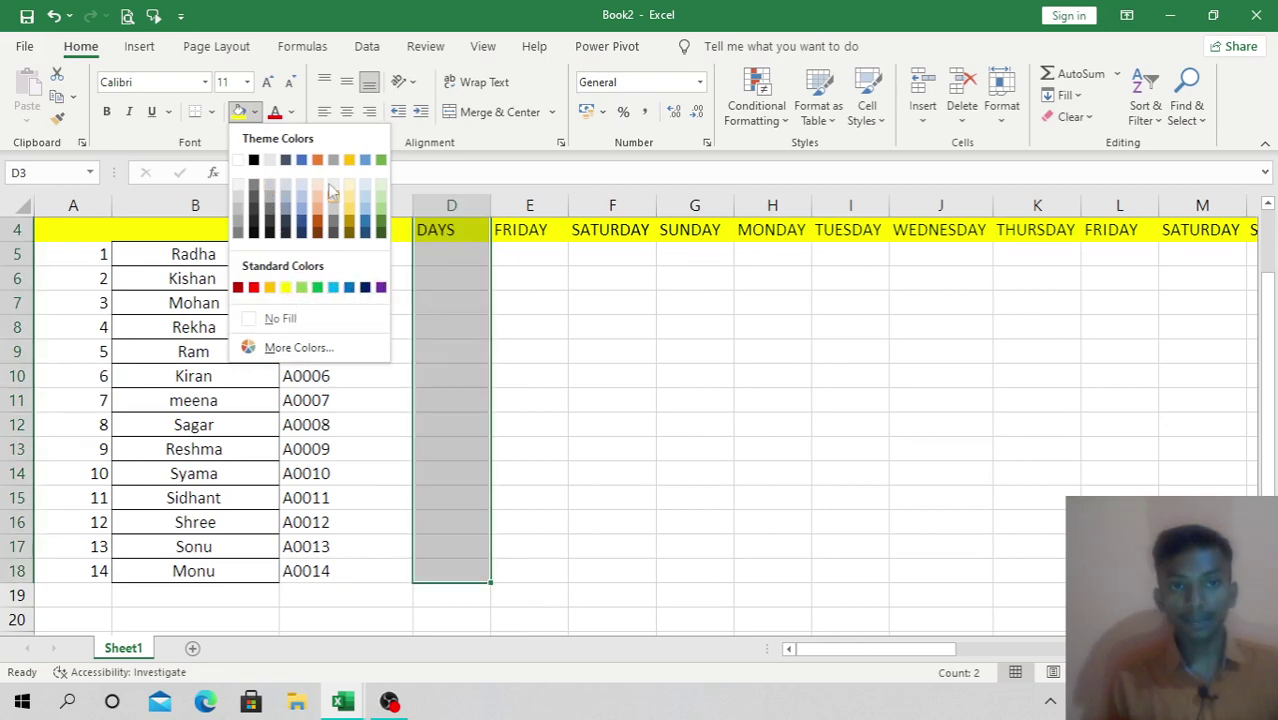
click(243, 218)
scroll(613, 400, up, 1)
click(613, 452)
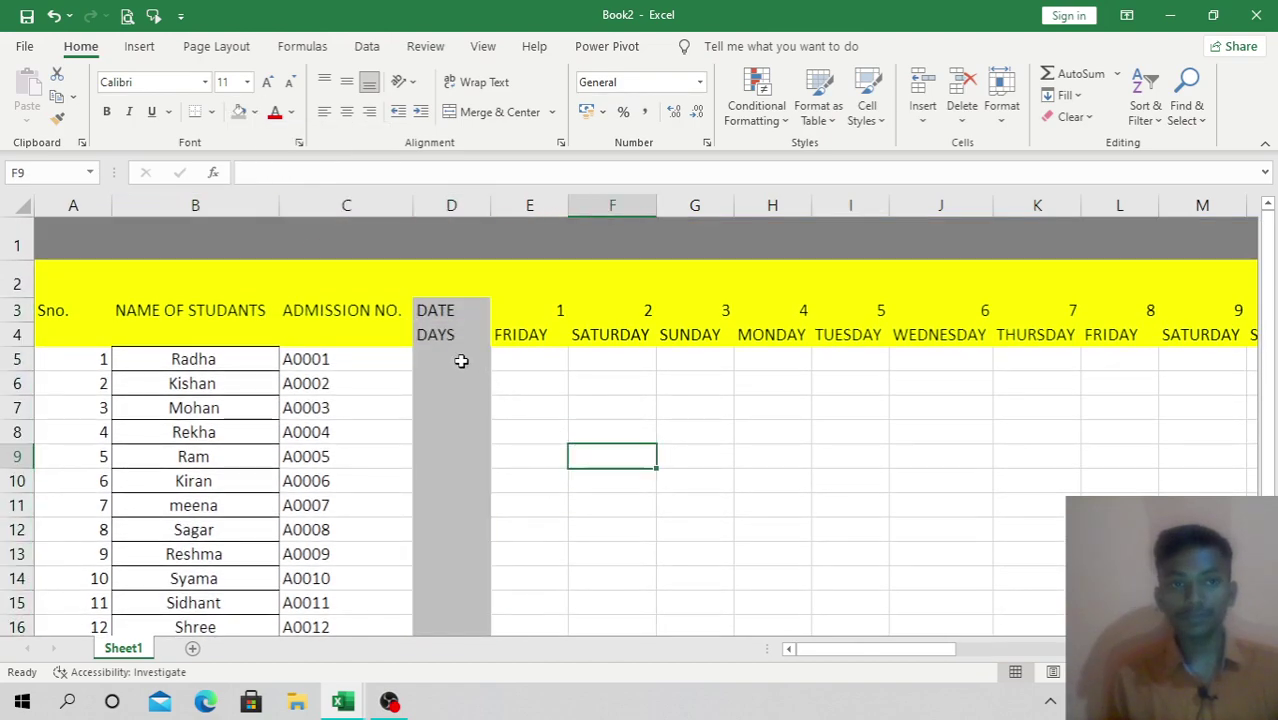
scroll(460, 360, down, 6)
scroll(459, 360, up, 6)
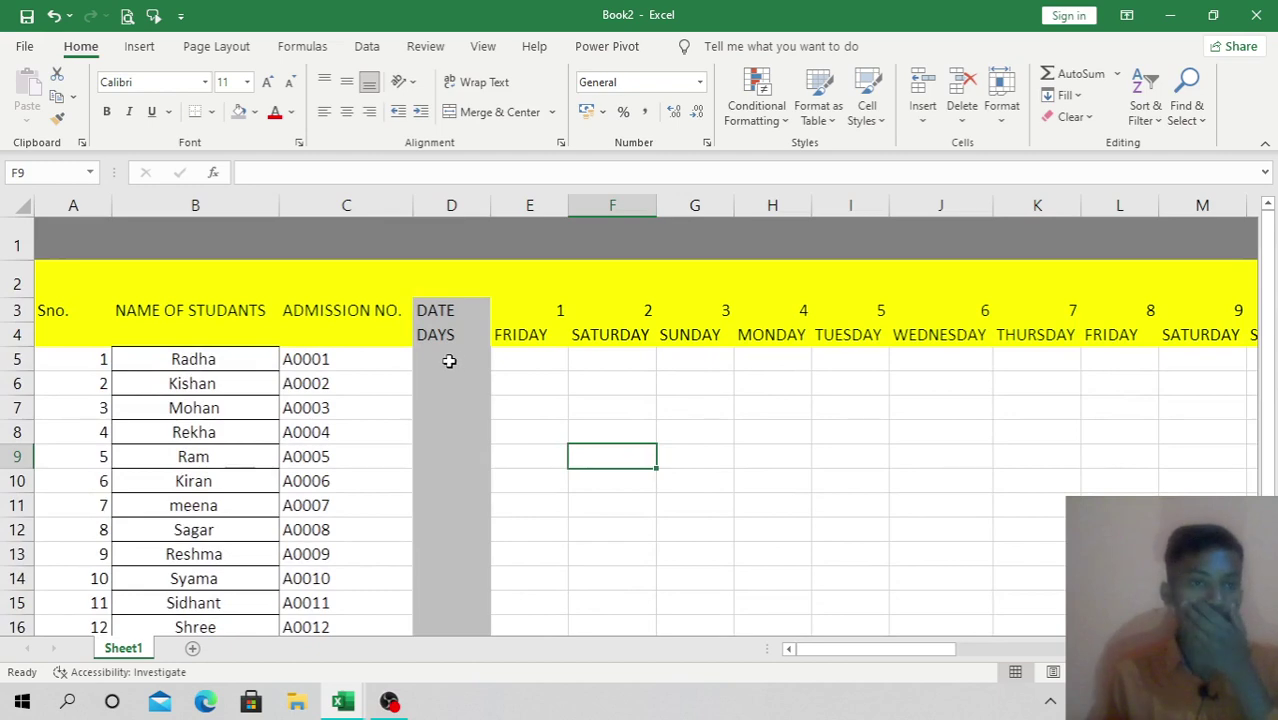
Step: Apply All Borders to the whole attendance table, from the title in row 1 through the last student in row 18
drag(67, 256, 321, 523)
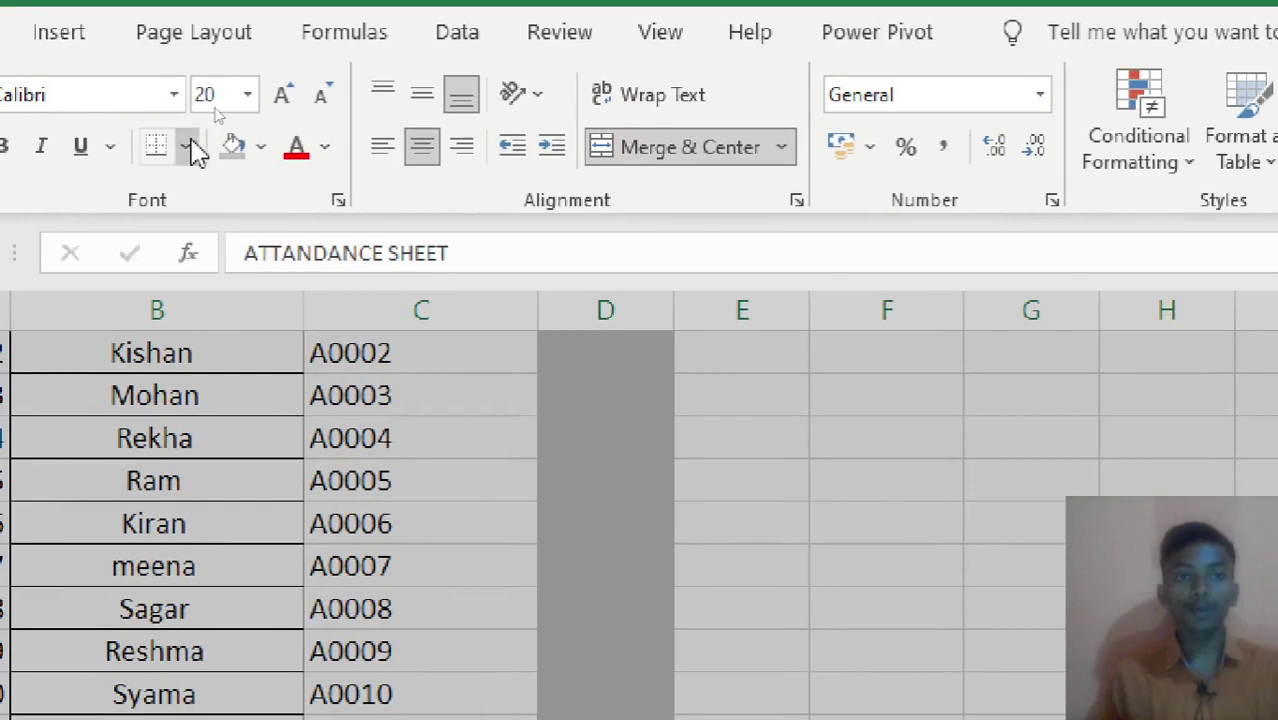
click(186, 148)
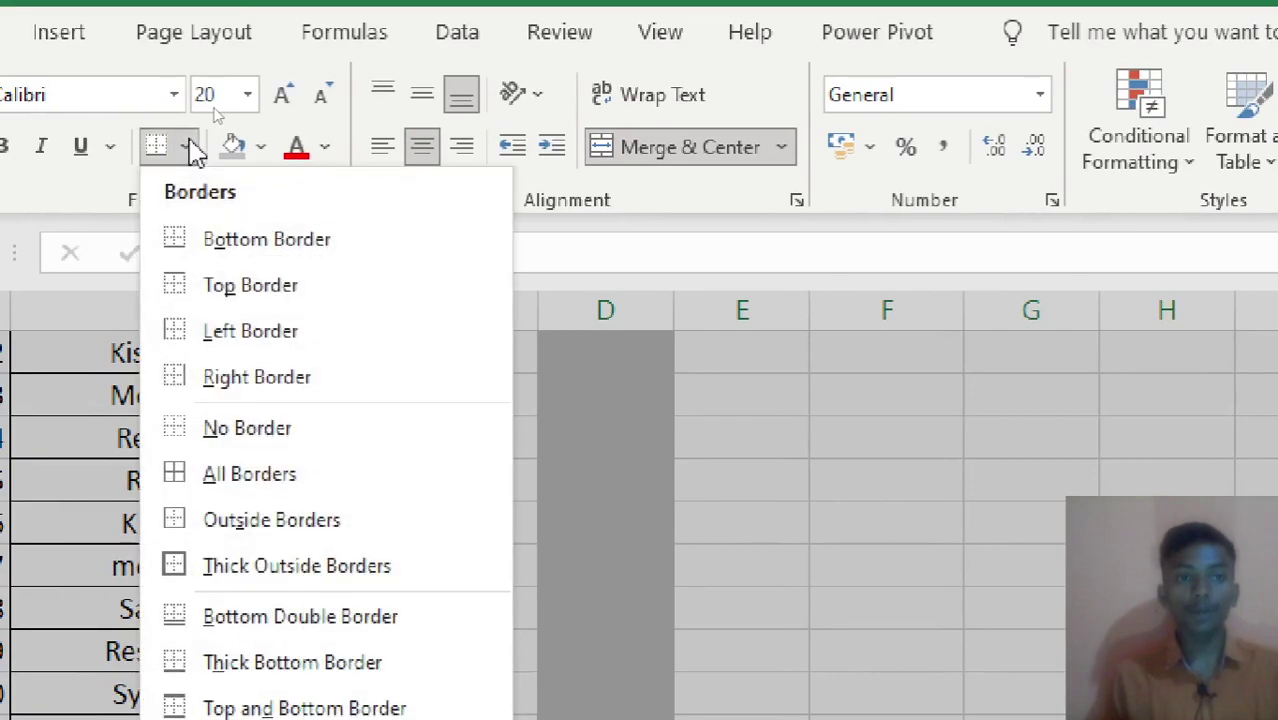
click(258, 474)
scroll(258, 467, up, 2)
scroll(258, 467, up, 1)
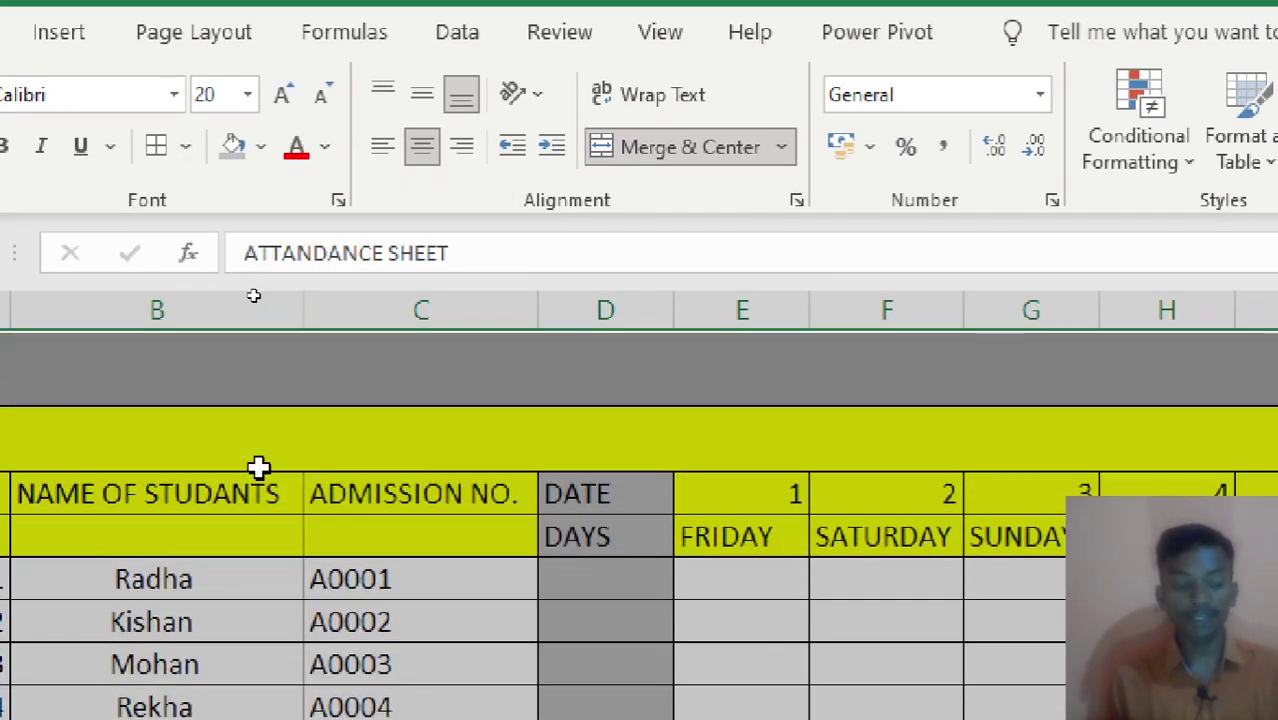
scroll(396, 421, down, 6)
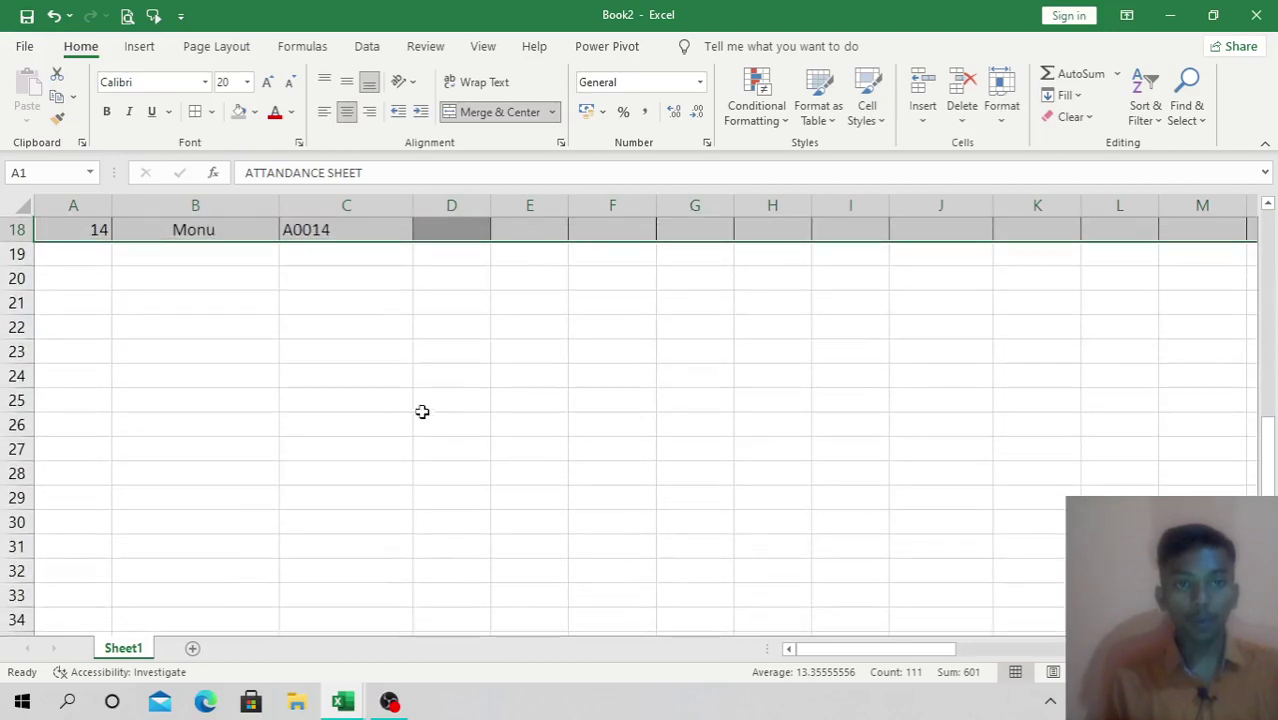
click(420, 394)
scroll(419, 394, up, 6)
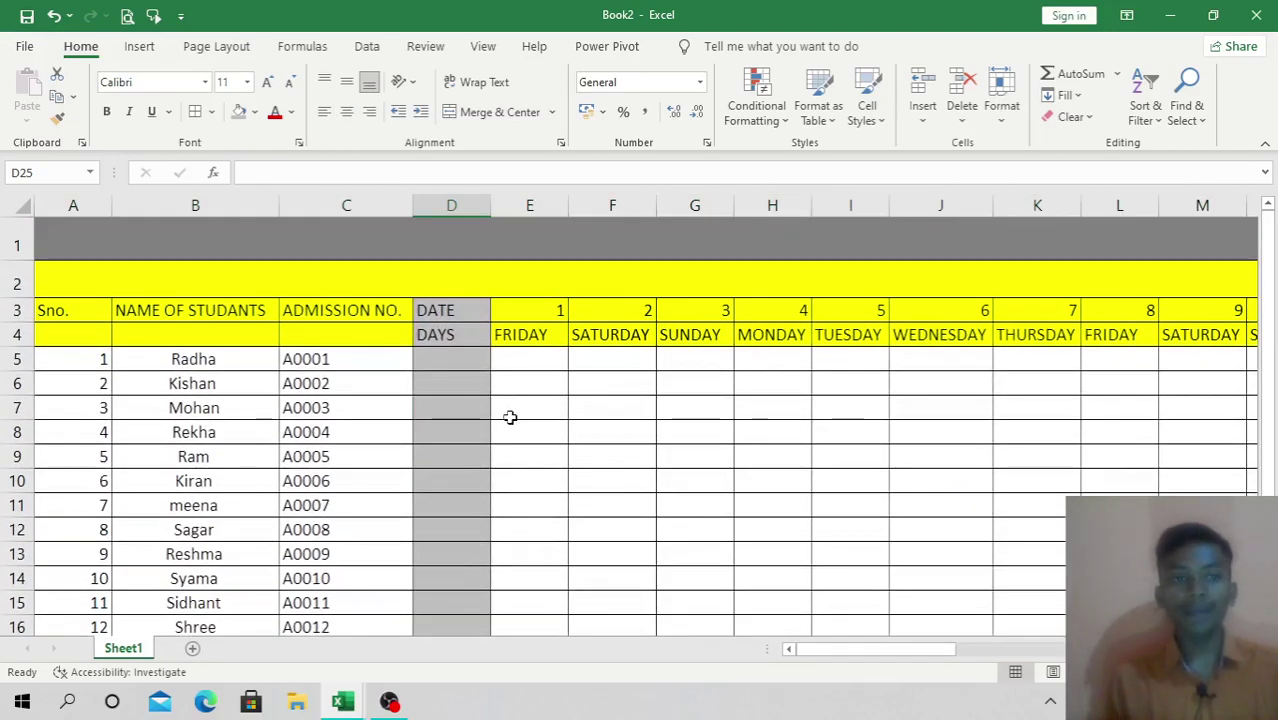
Step: Fill the student cells under Sunday the 3rd, G5:G18, and Sunday the 10th, N5:N18, with standard red
scroll(510, 414, down, 5)
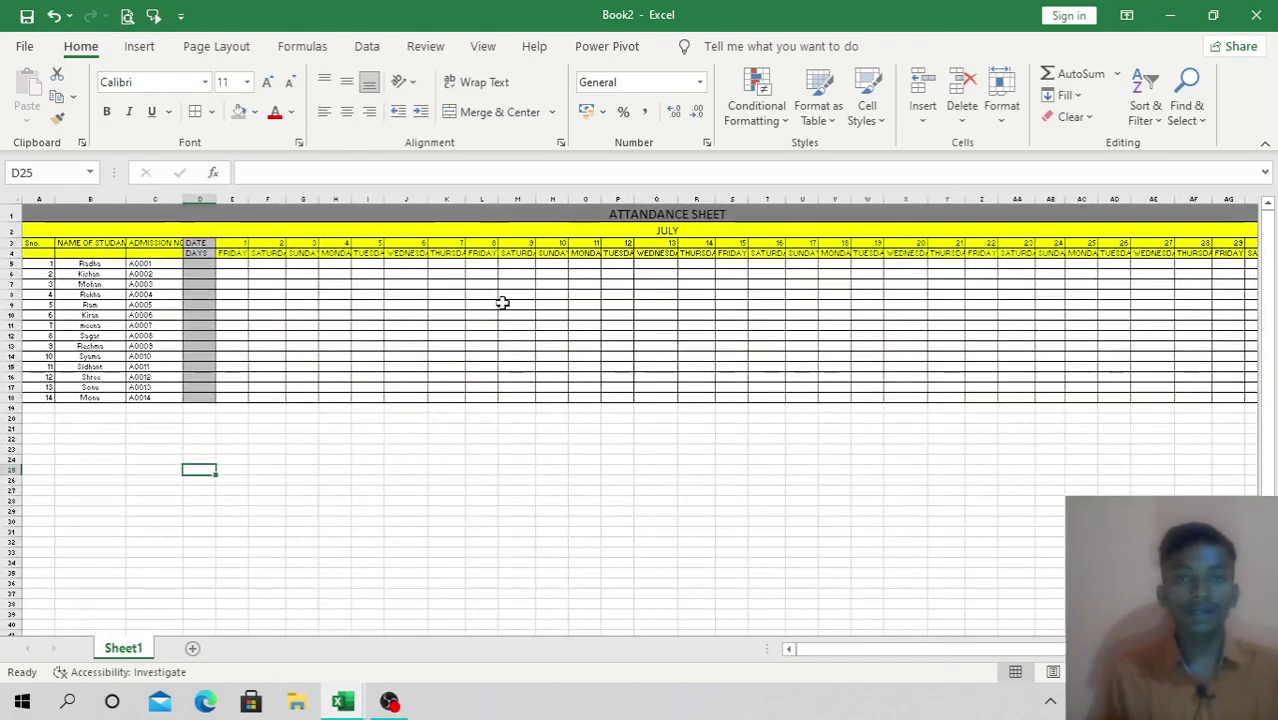
scroll(773, 339, right, 3)
scroll(773, 339, up, 5)
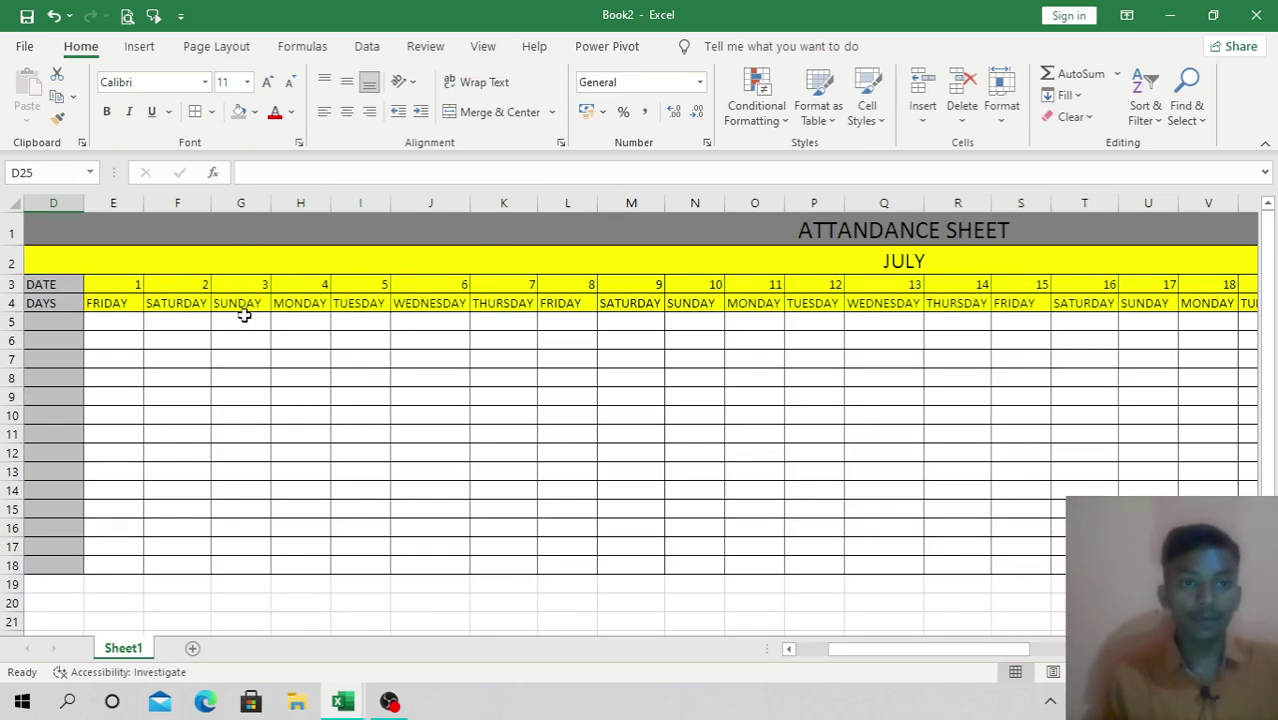
drag(244, 315, 249, 563)
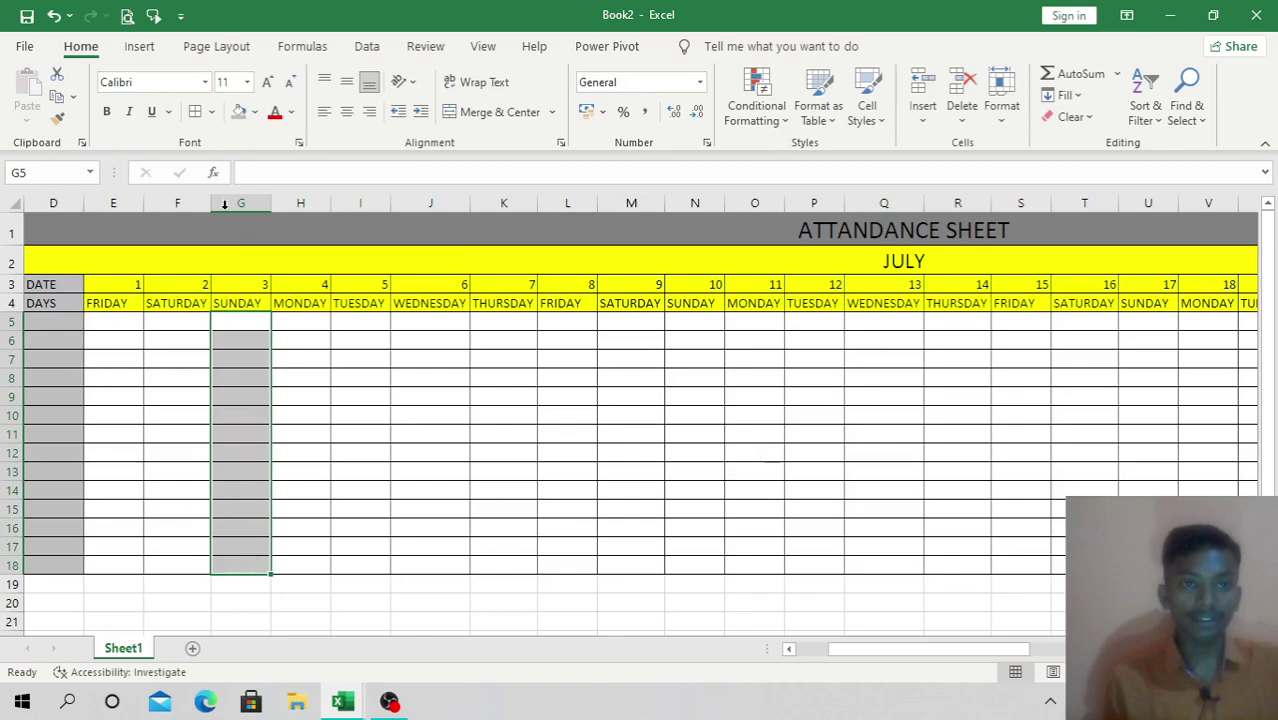
click(255, 112)
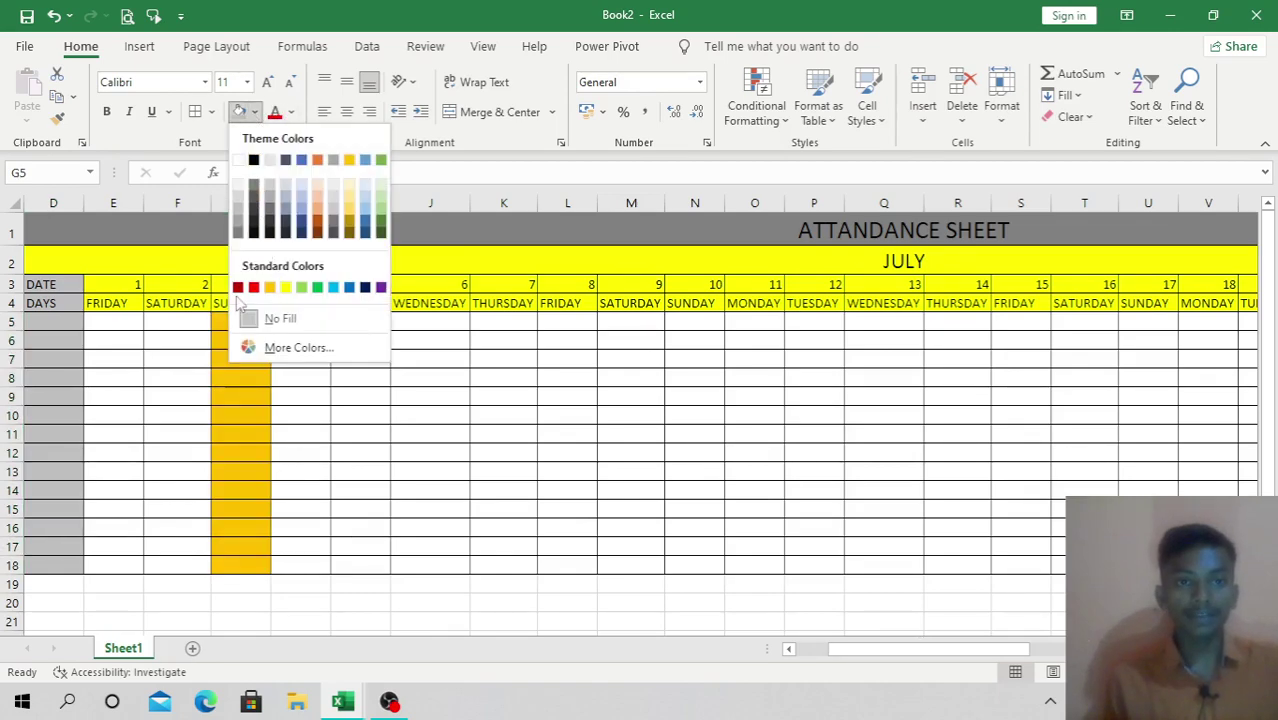
click(254, 288)
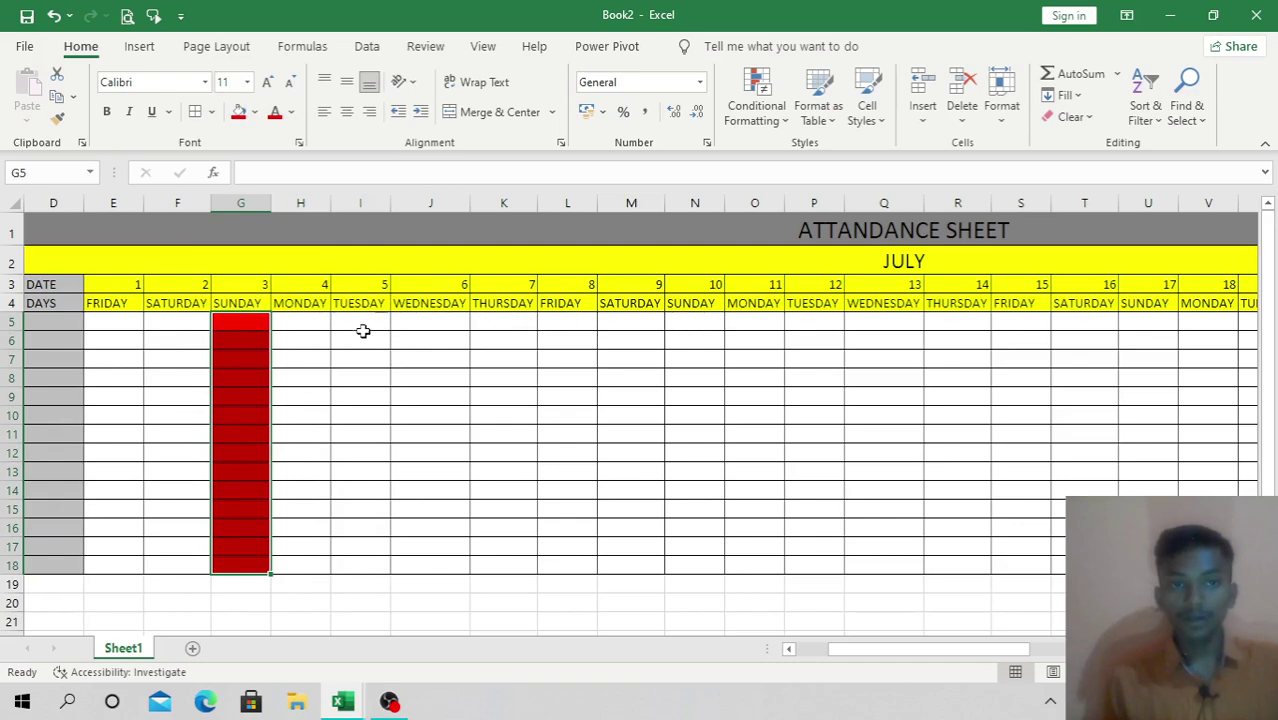
drag(699, 322, 707, 566)
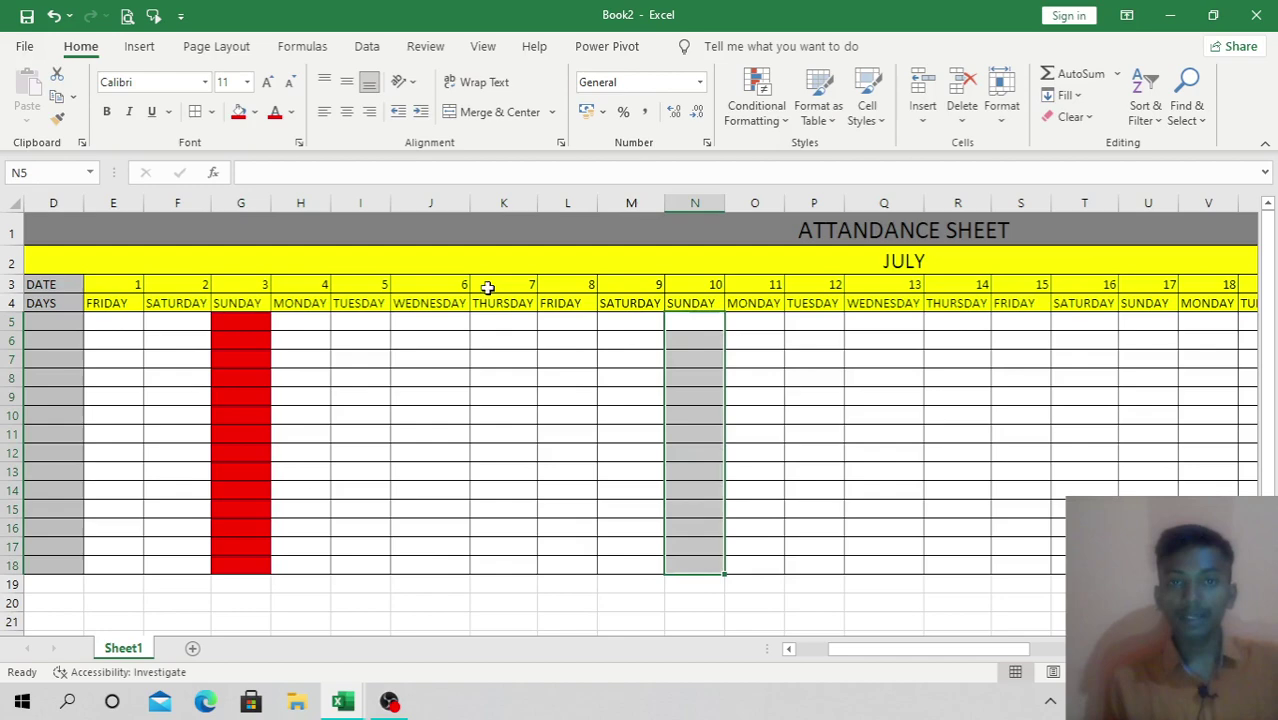
click(238, 112)
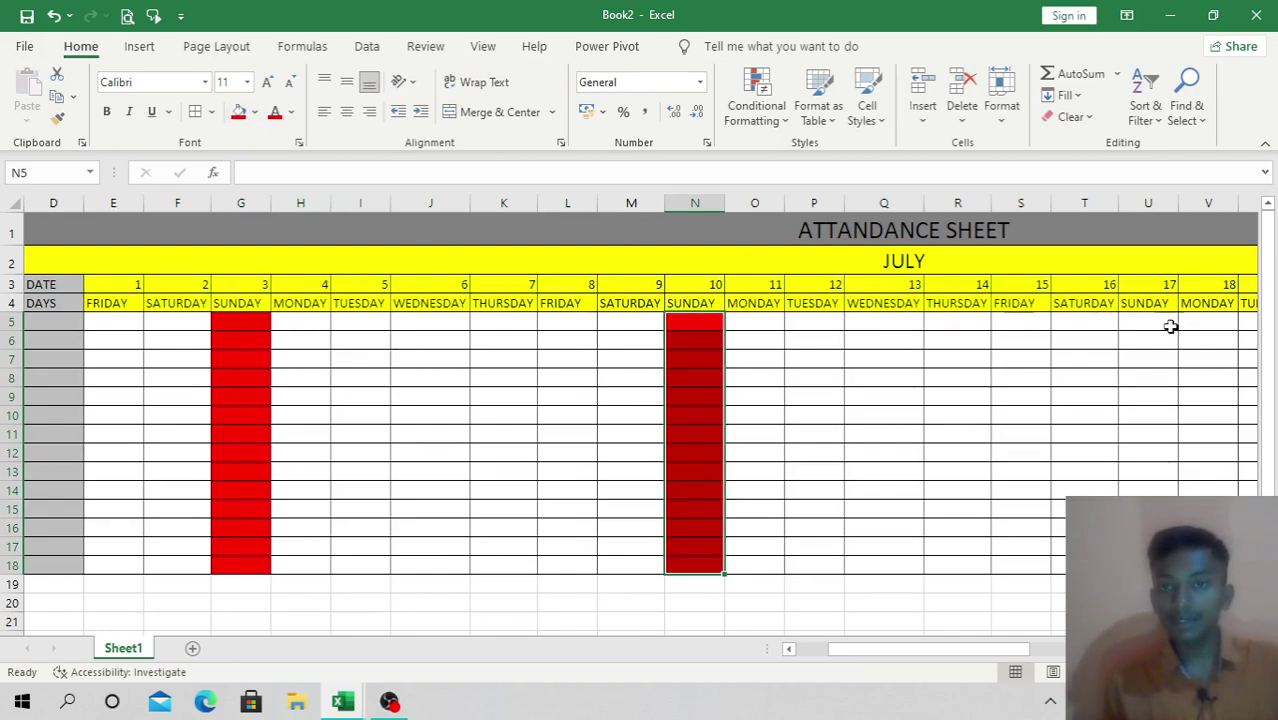
Step: Fill the student cells under Sunday the 17th, U5:U18, with standard dark red
drag(1142, 326, 1205, 566)
click(1148, 621)
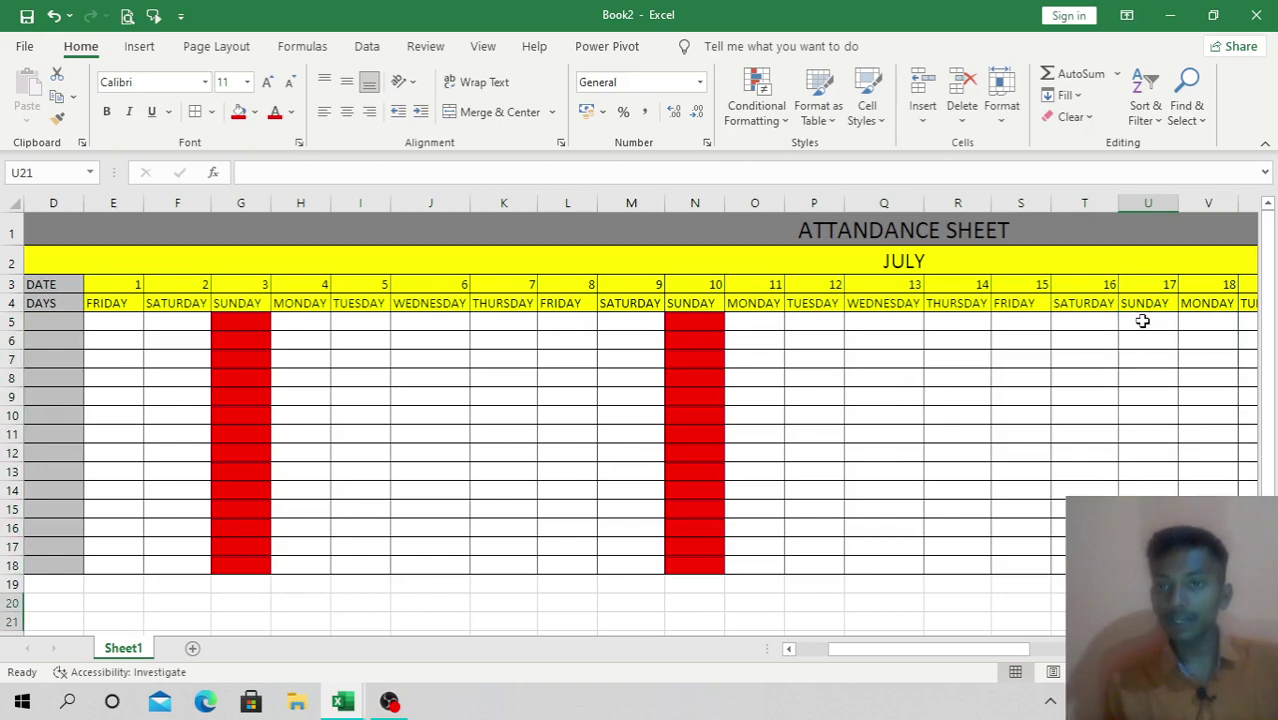
drag(1142, 321, 1148, 566)
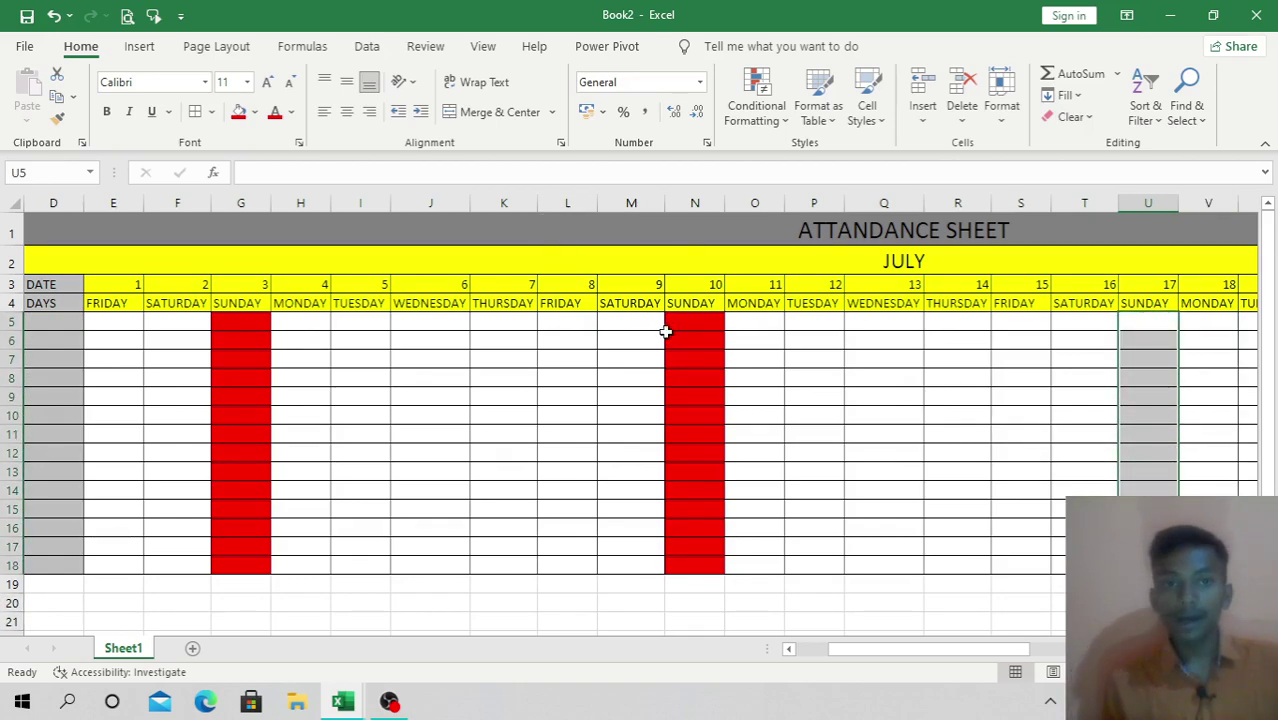
click(255, 112)
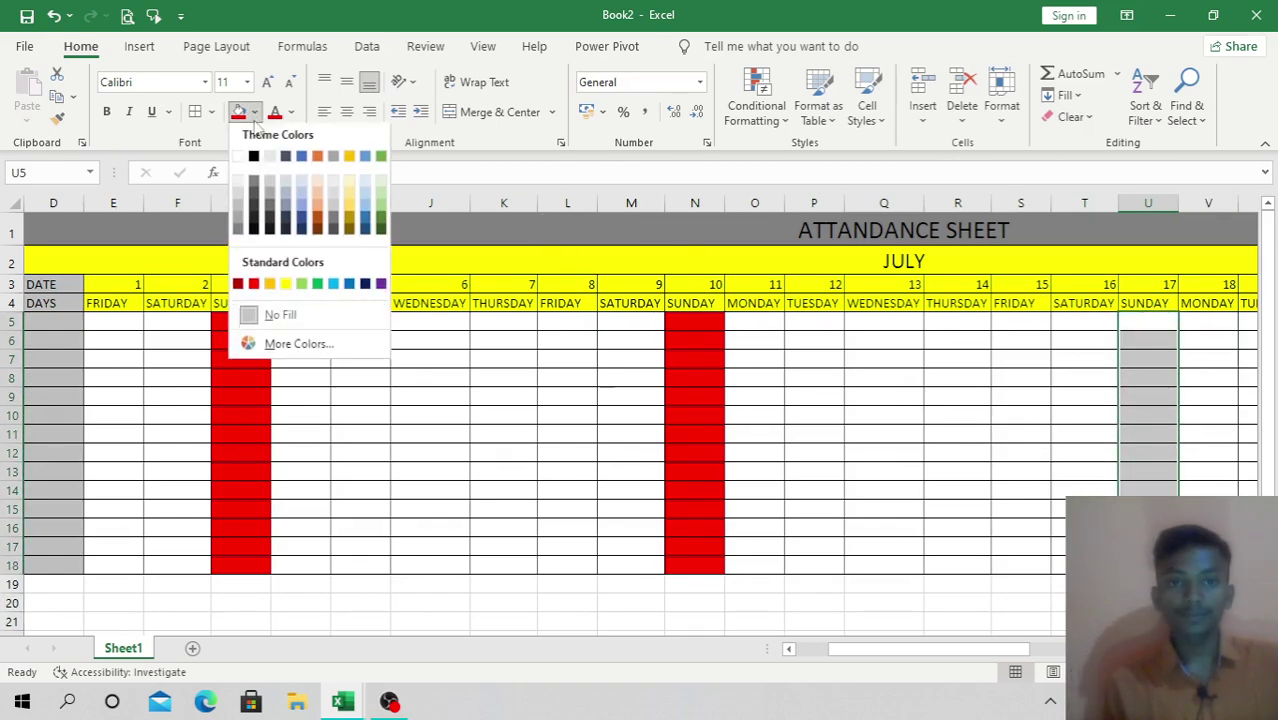
click(238, 287)
Step: Copy the dark red cells of Sunday the 17th onto Sunday the 24th, AB5:AB18, and Sunday the 31st, AI5:AI18
key(ctrl+c)
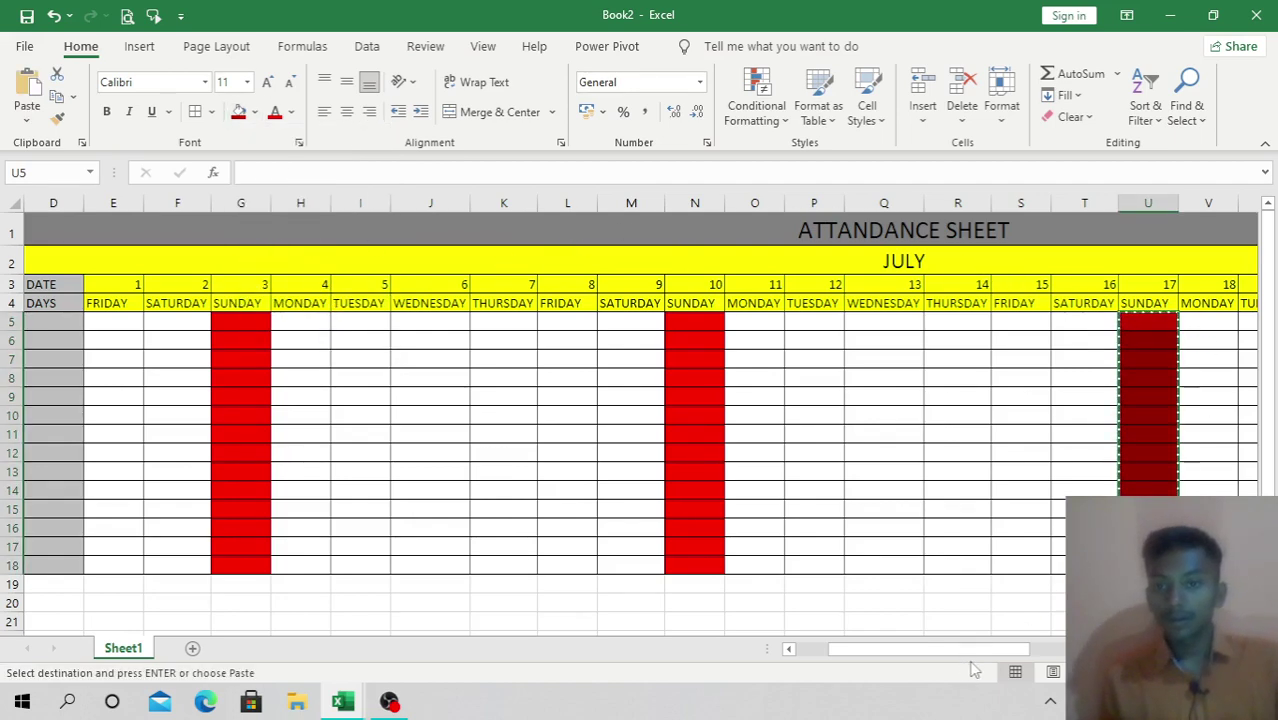
drag(982, 649, 1090, 649)
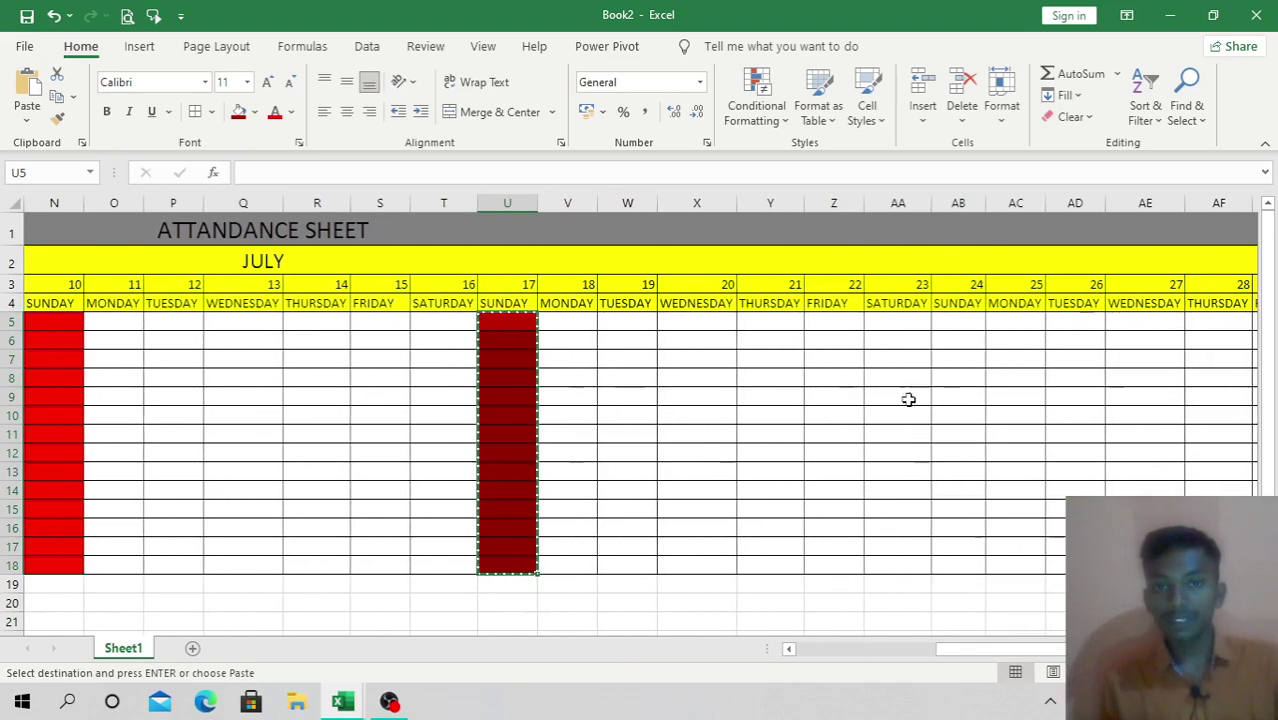
drag(960, 321, 976, 560)
key(ctrl+v)
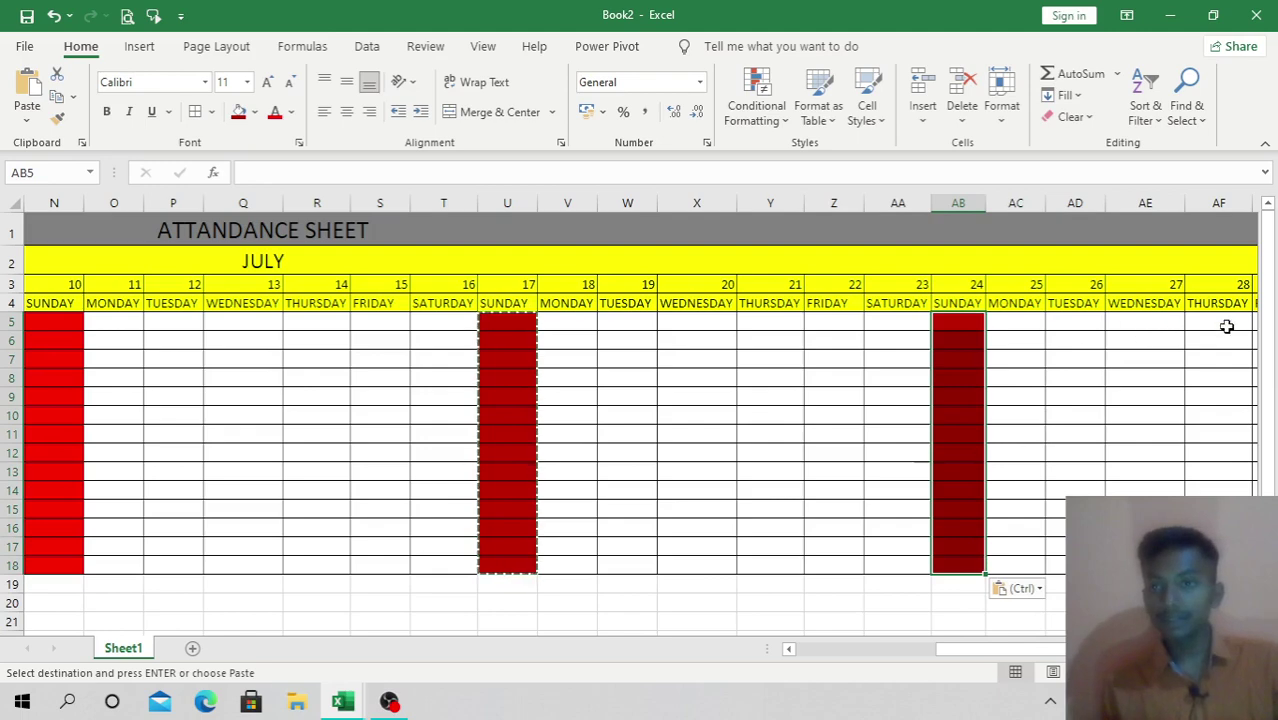
scroll(640, 420, right, 5)
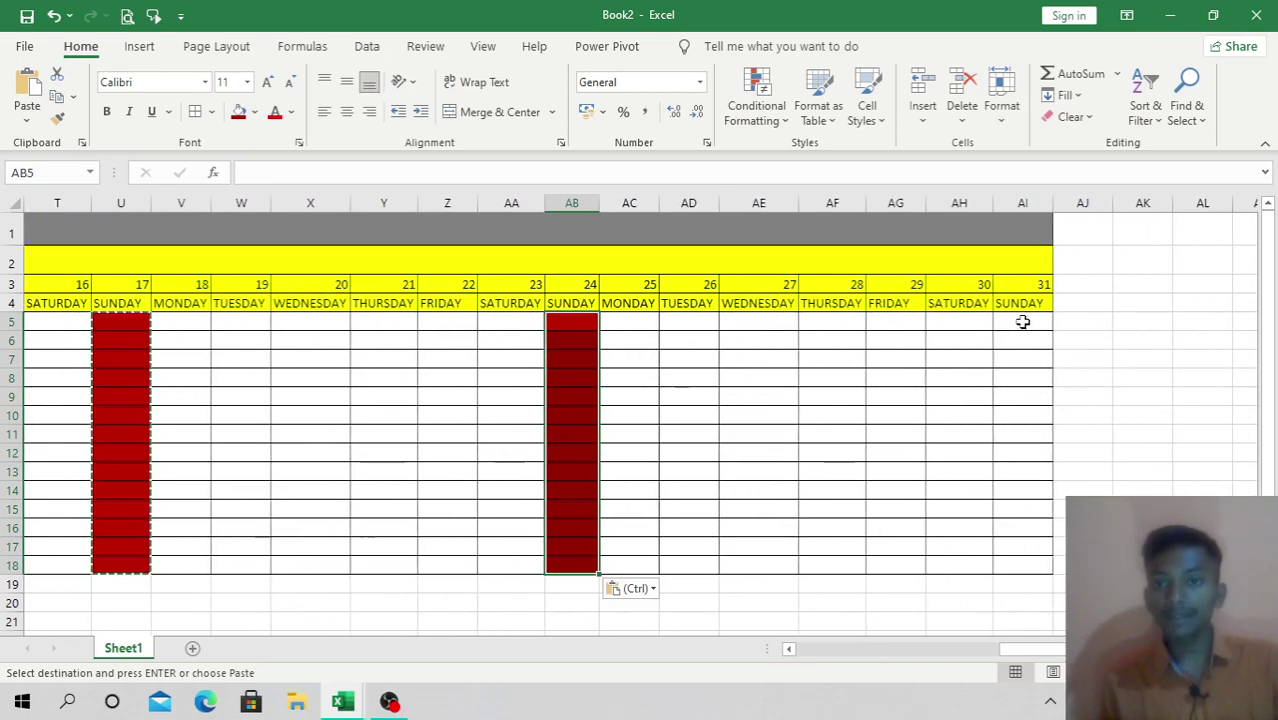
drag(1022, 320, 1052, 578)
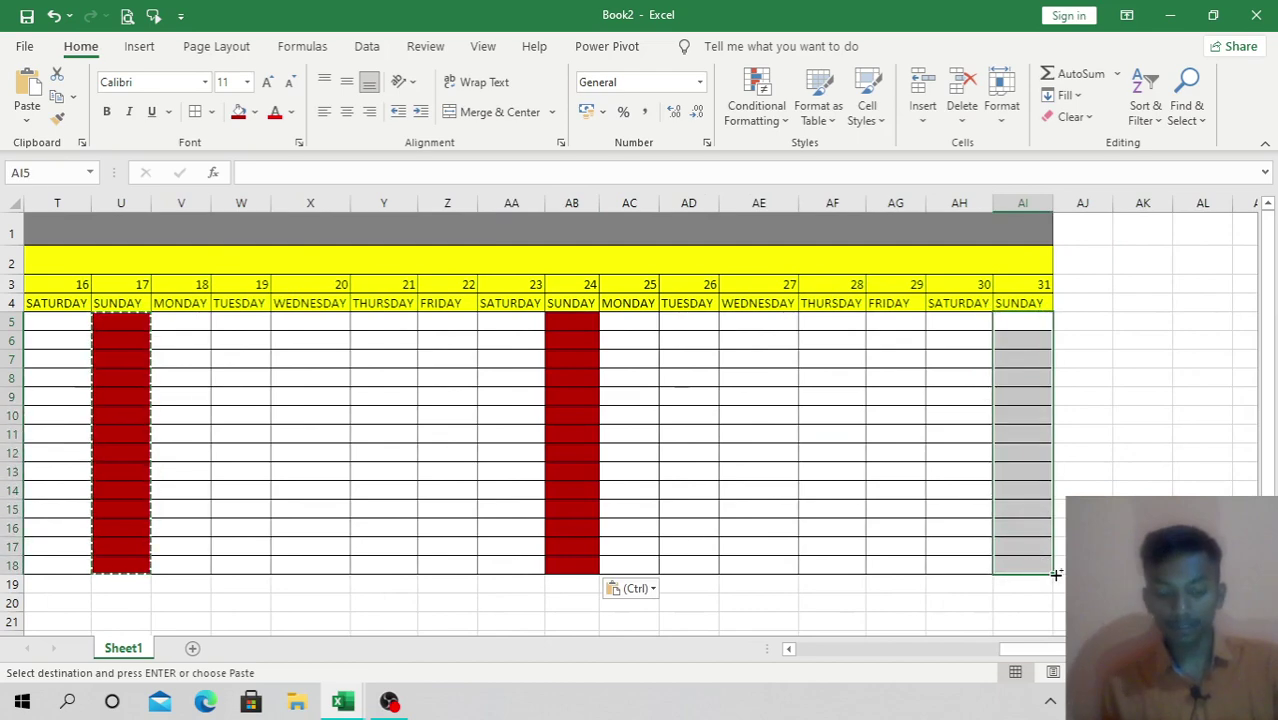
key(ctrl+v)
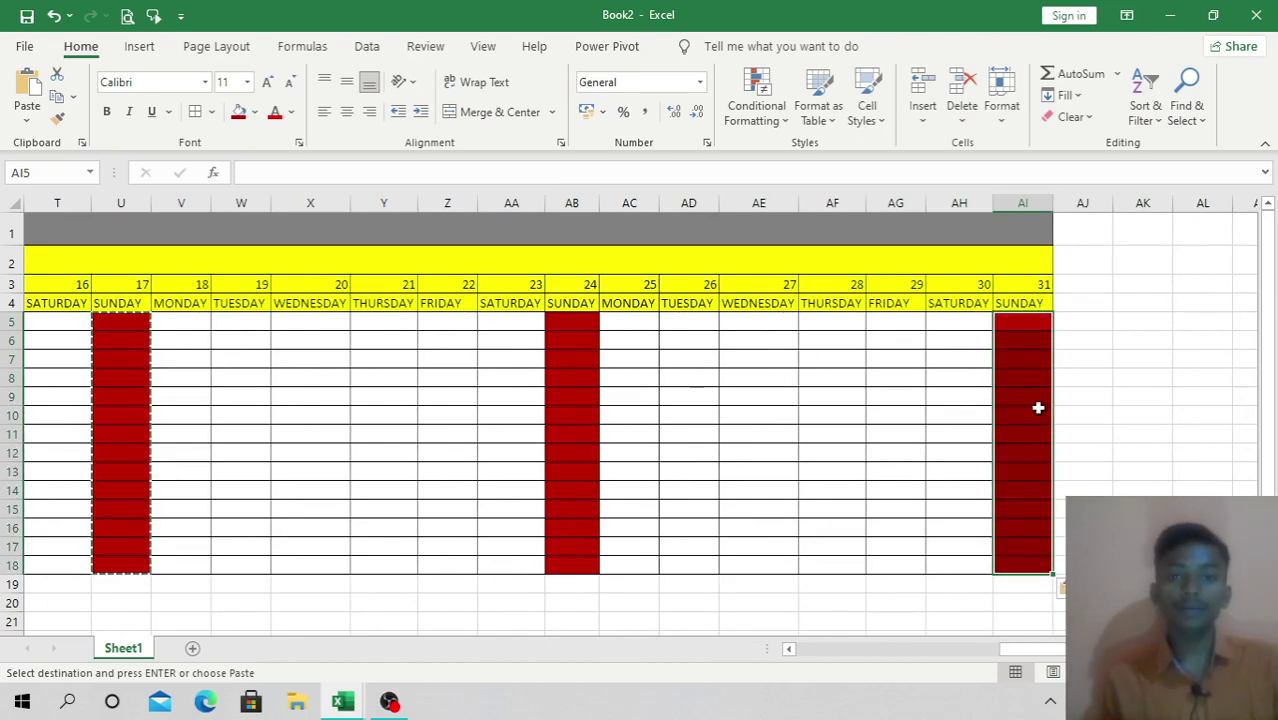
click(1092, 376)
click(305, 433)
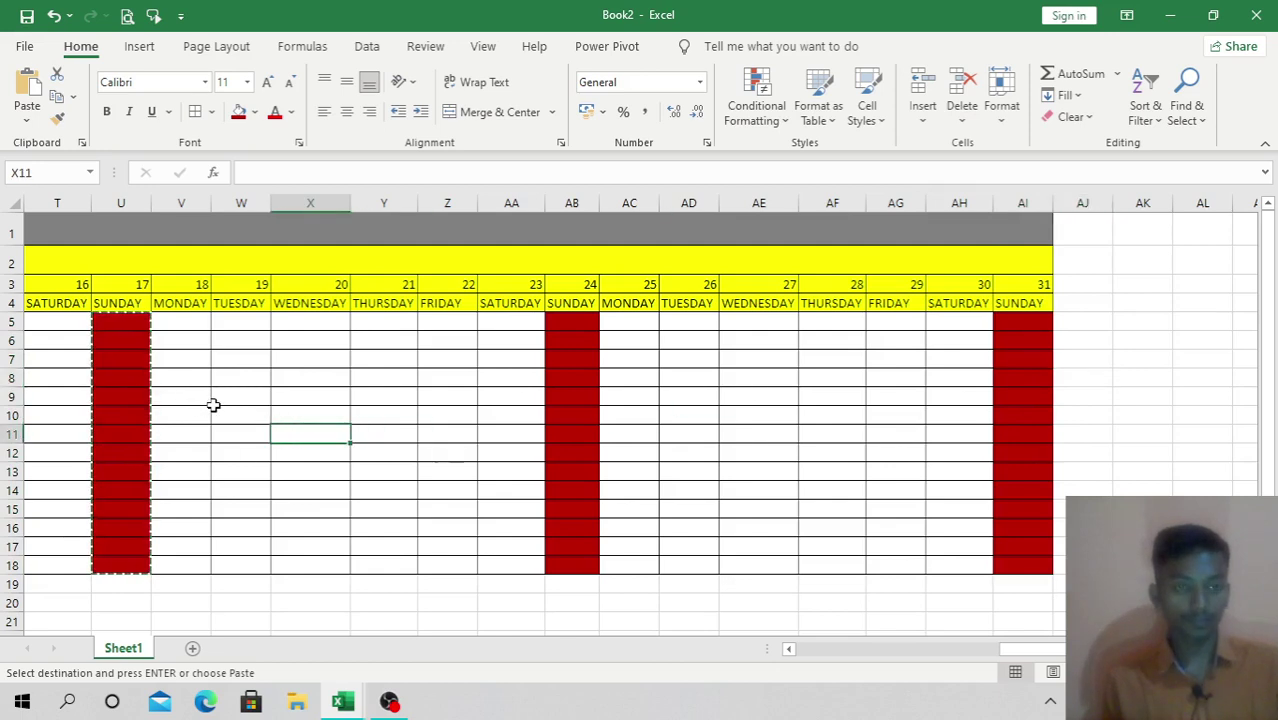
key(Escape)
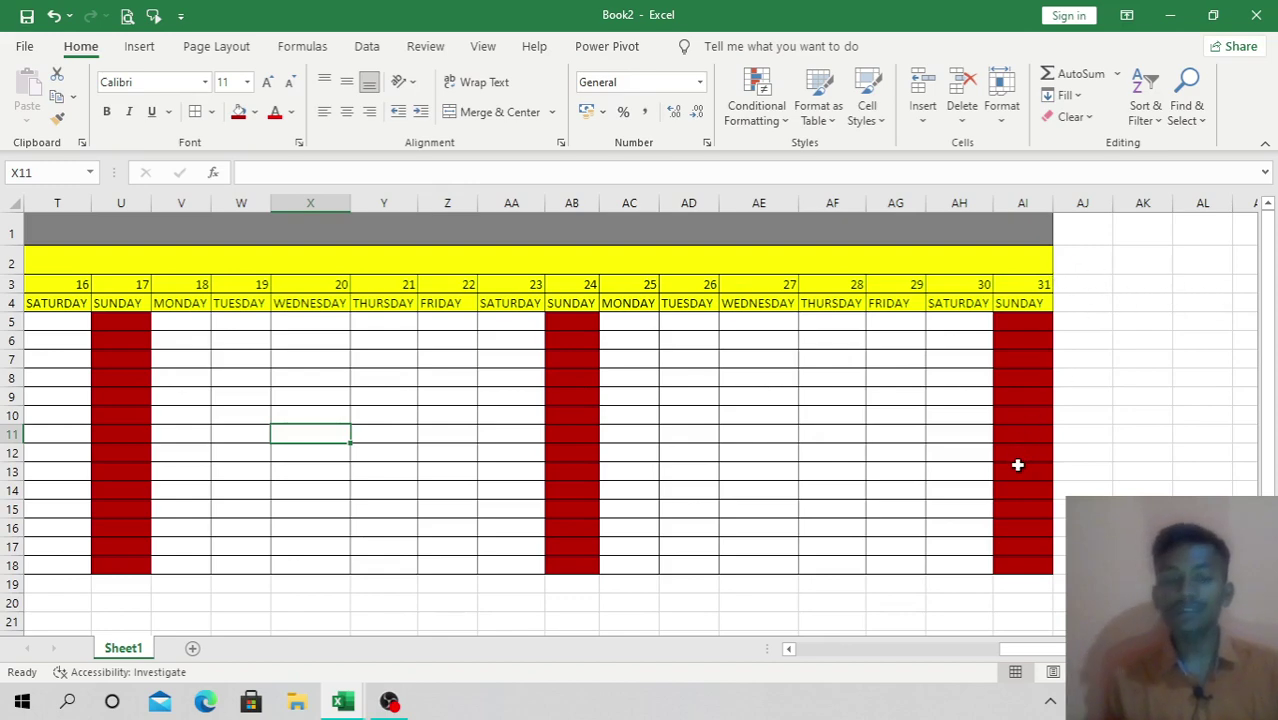
Step: Check the totals columns in the finished ATTANDANCE SHEET.xlsx, and enter the headings TOTAL PRESENT in AJ4 and TOTAL ABSENT in AK4 of Book2
key(alt+Tab)
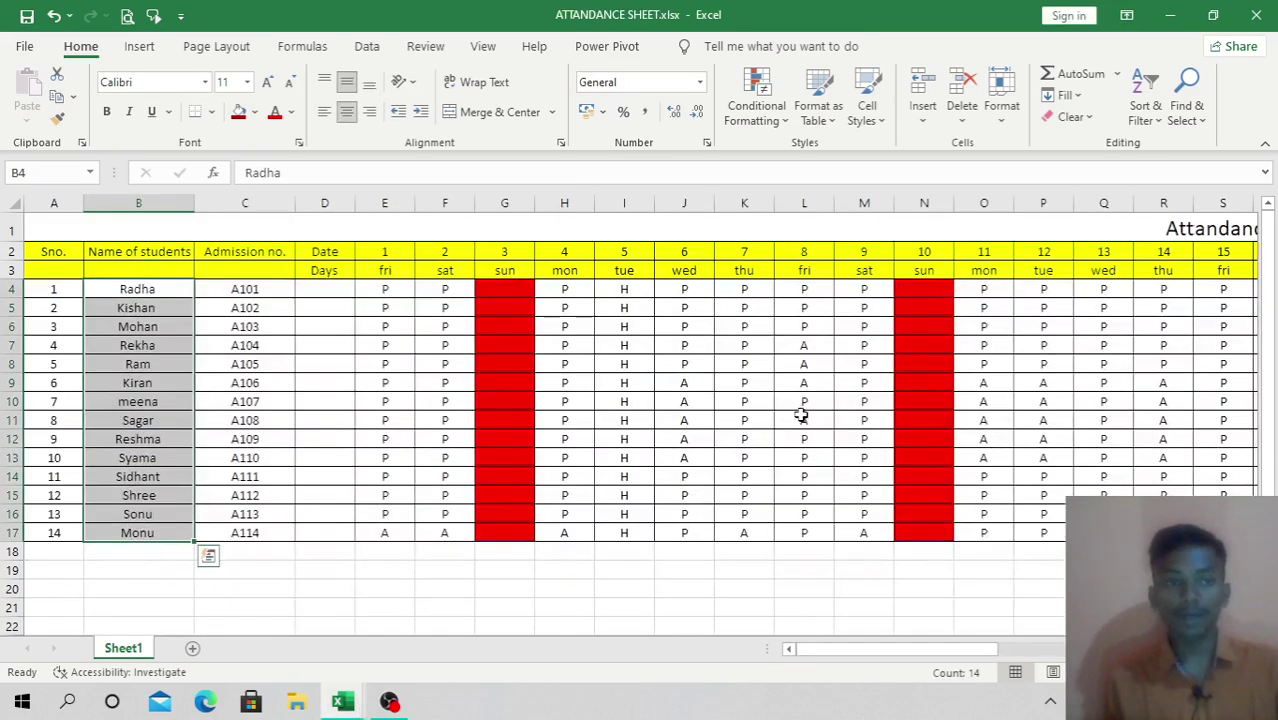
drag(920, 649, 1045, 649)
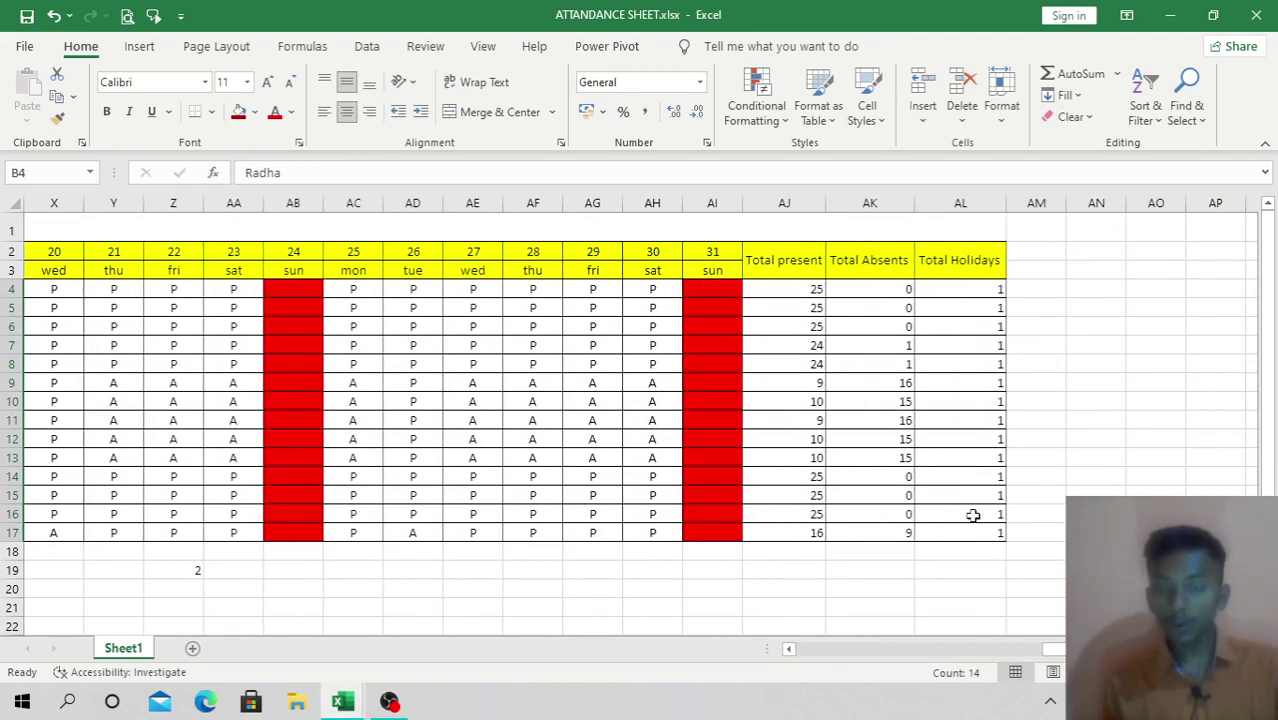
key(alt+Tab)
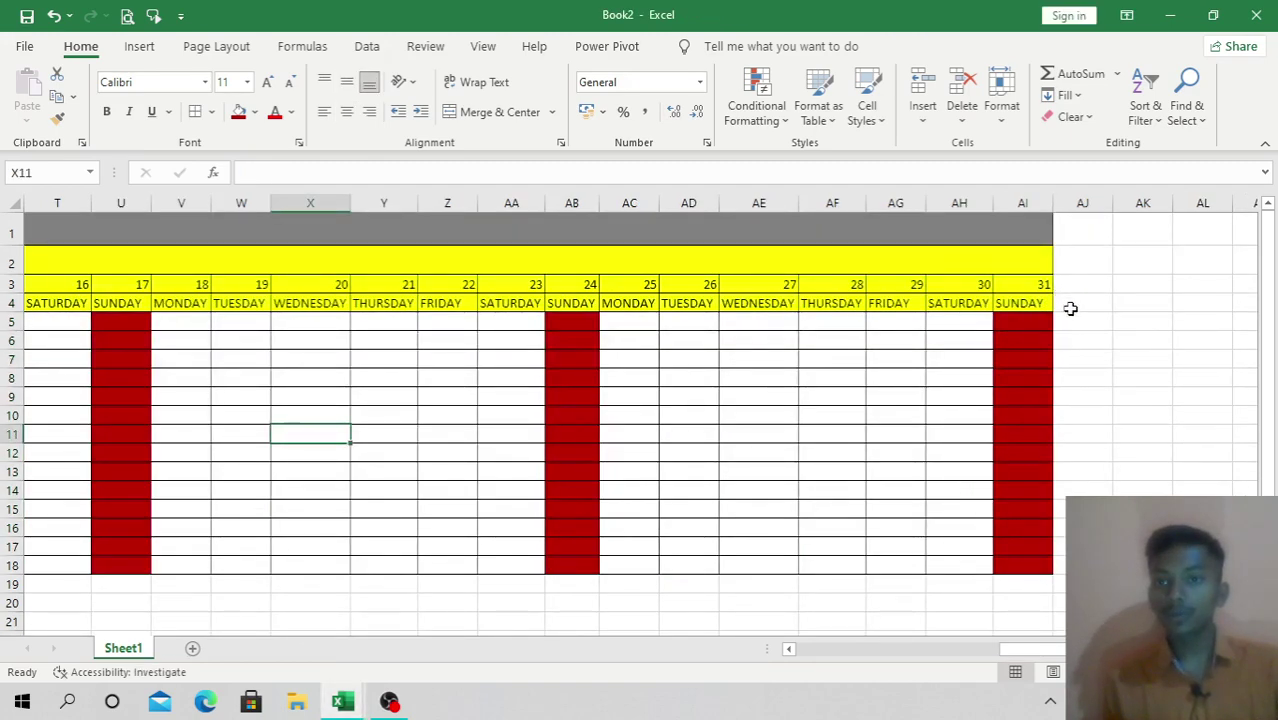
click(1073, 306)
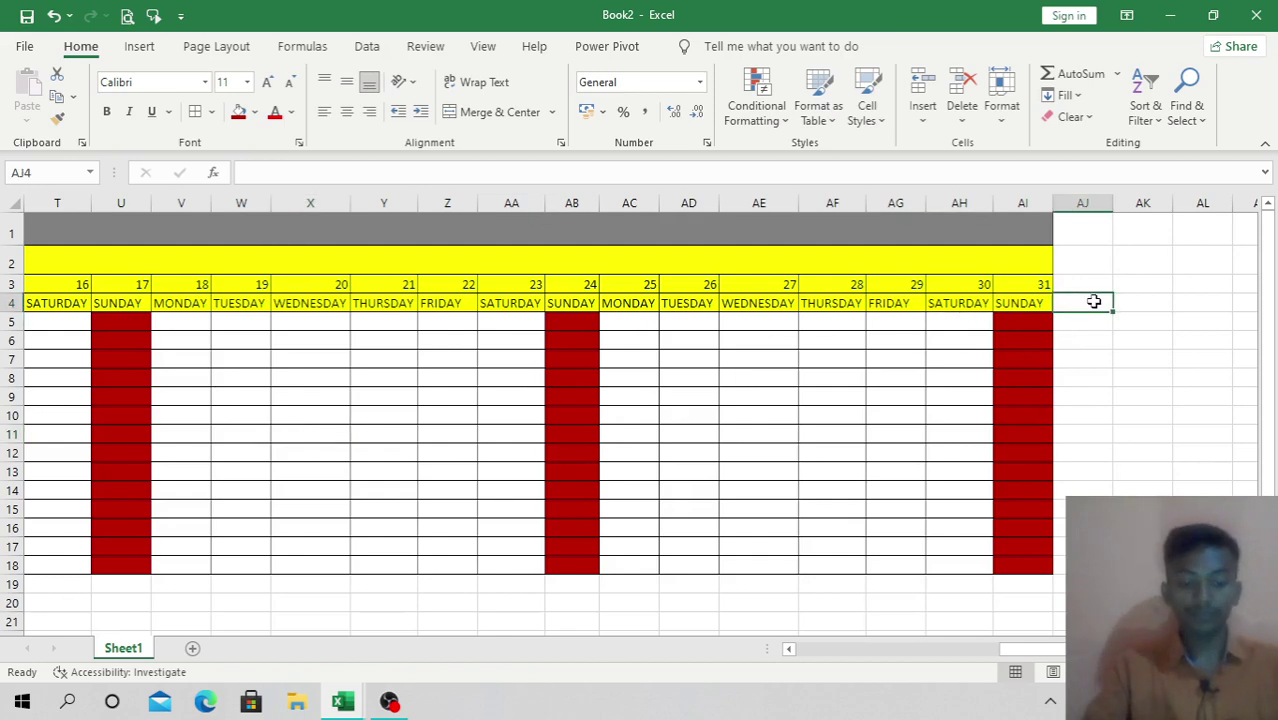
text(TOTAL)
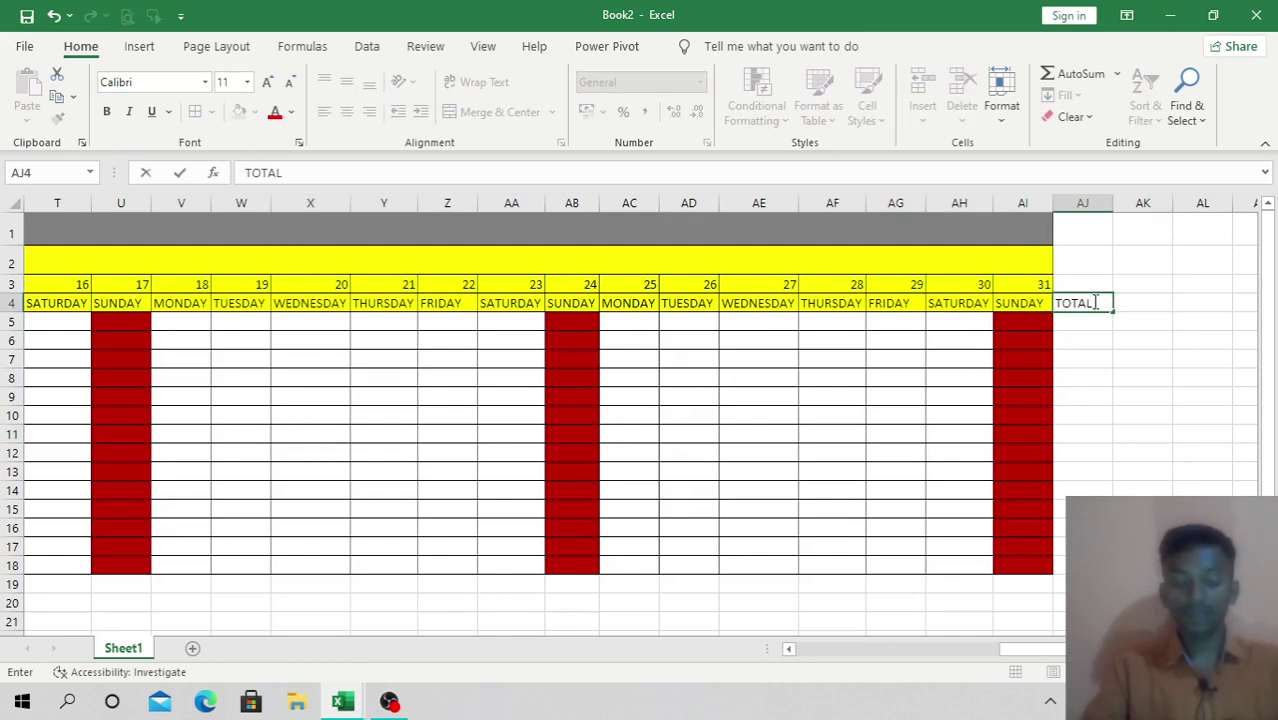
text( PRESENT)
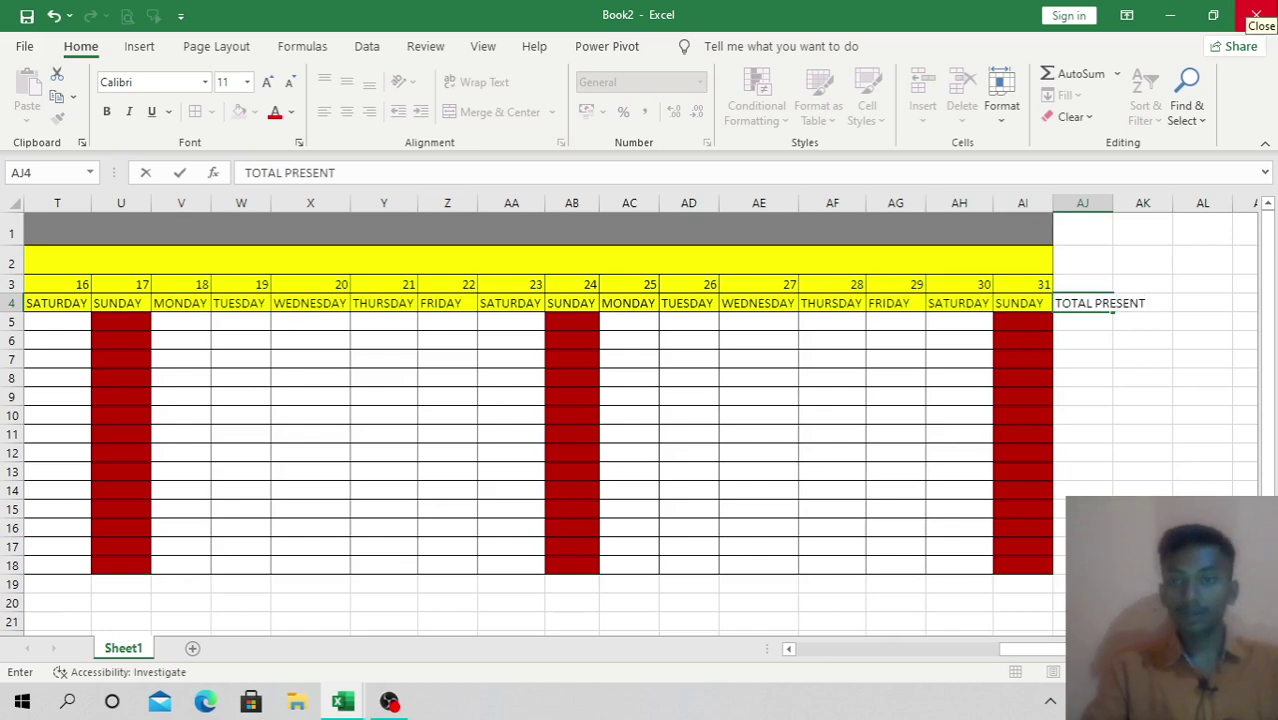
key(Tab)
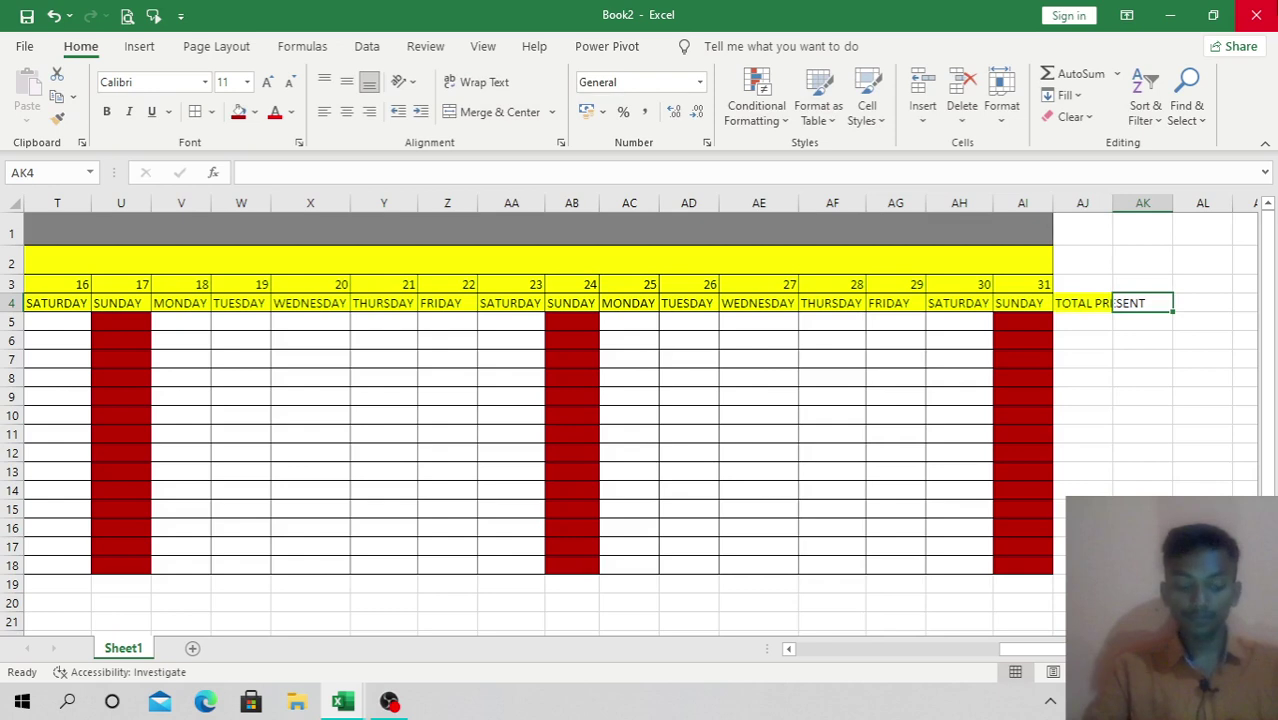
text(TOTAL ABSEN)
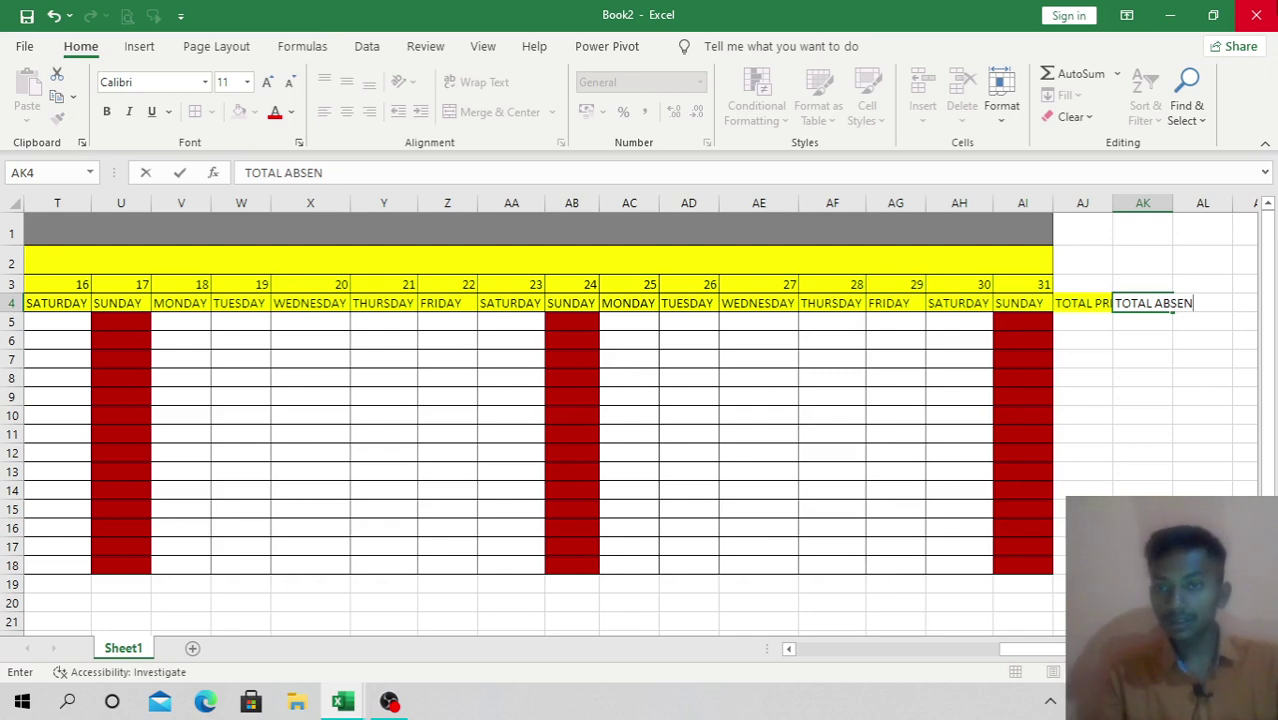
text(T)
key(Tab)
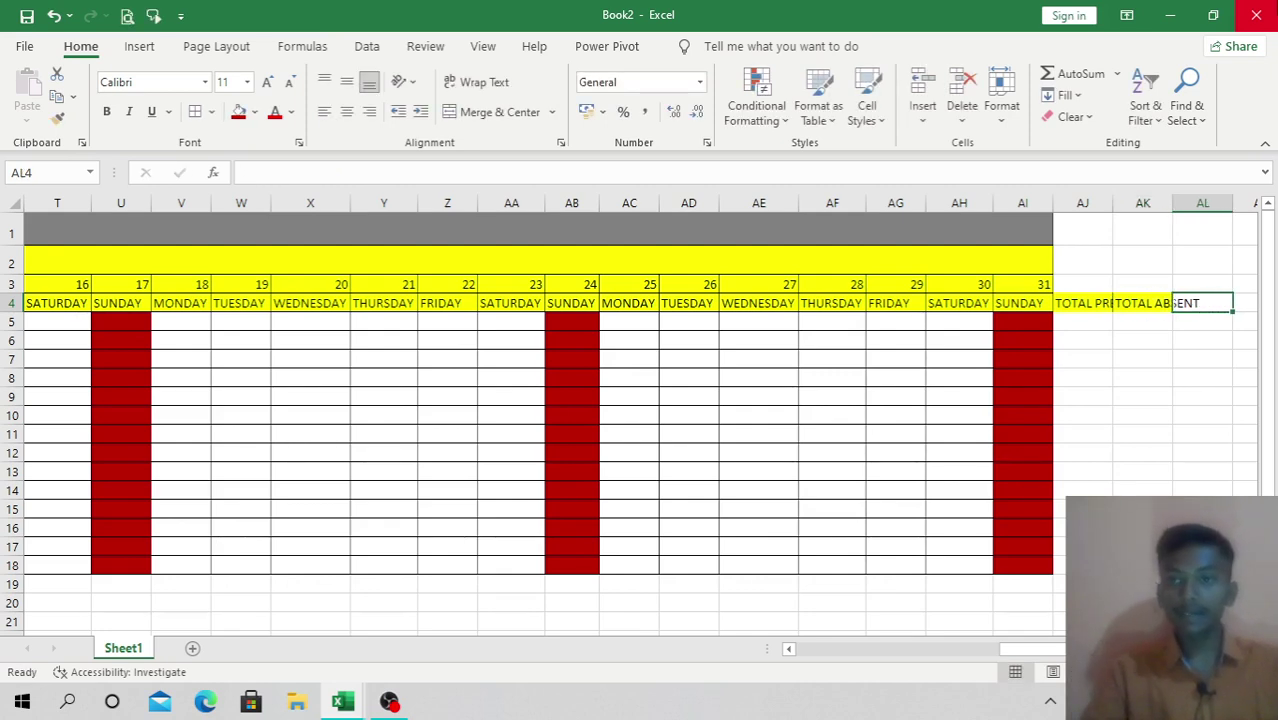
text(TOTAL HOL)
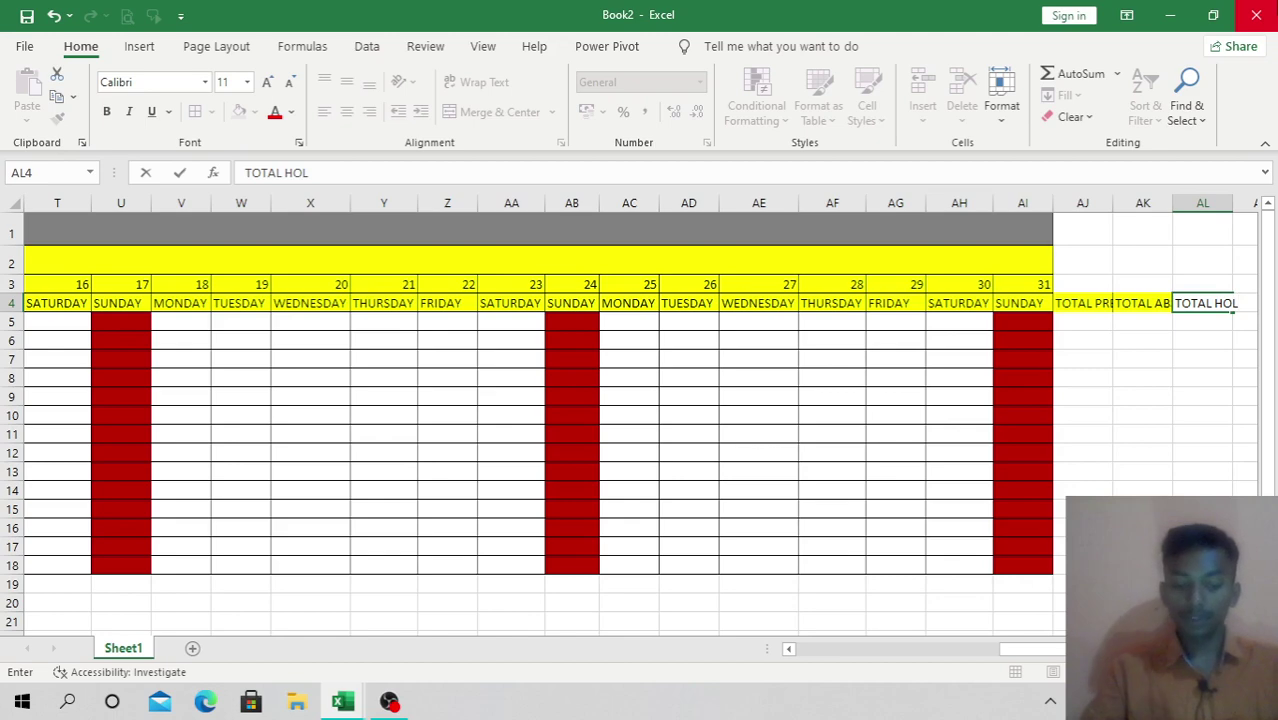
text(I)
key(Home)
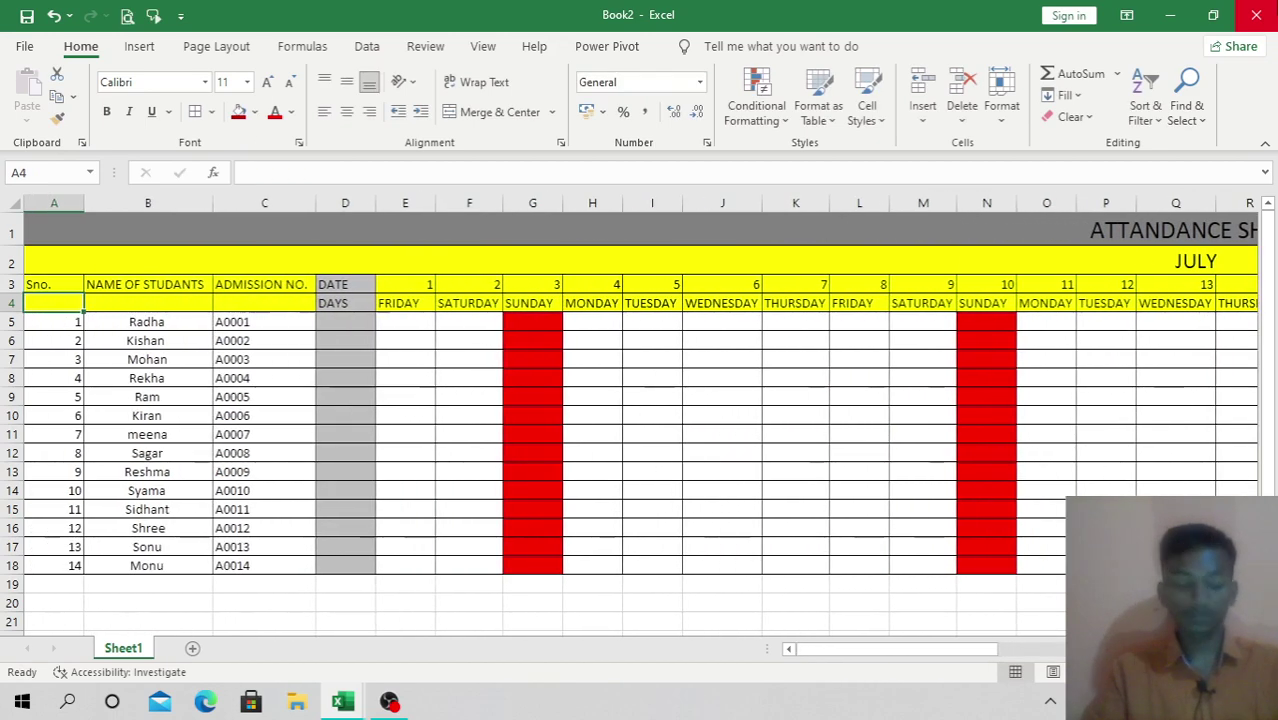
key(ctrl+z)
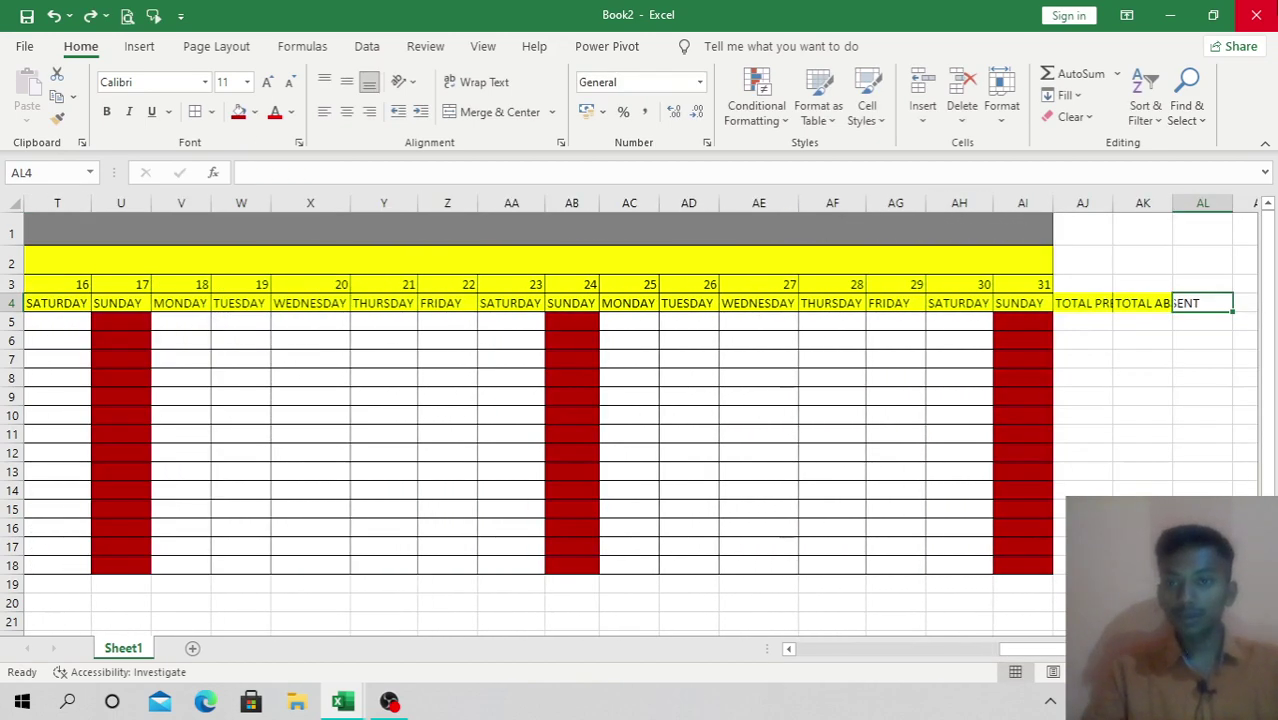
Step: Enter the heading TOTAL HOLIDAYS in AL4 and autofit the widths of columns AJ and AK to their headings
text(TOTAL HO)
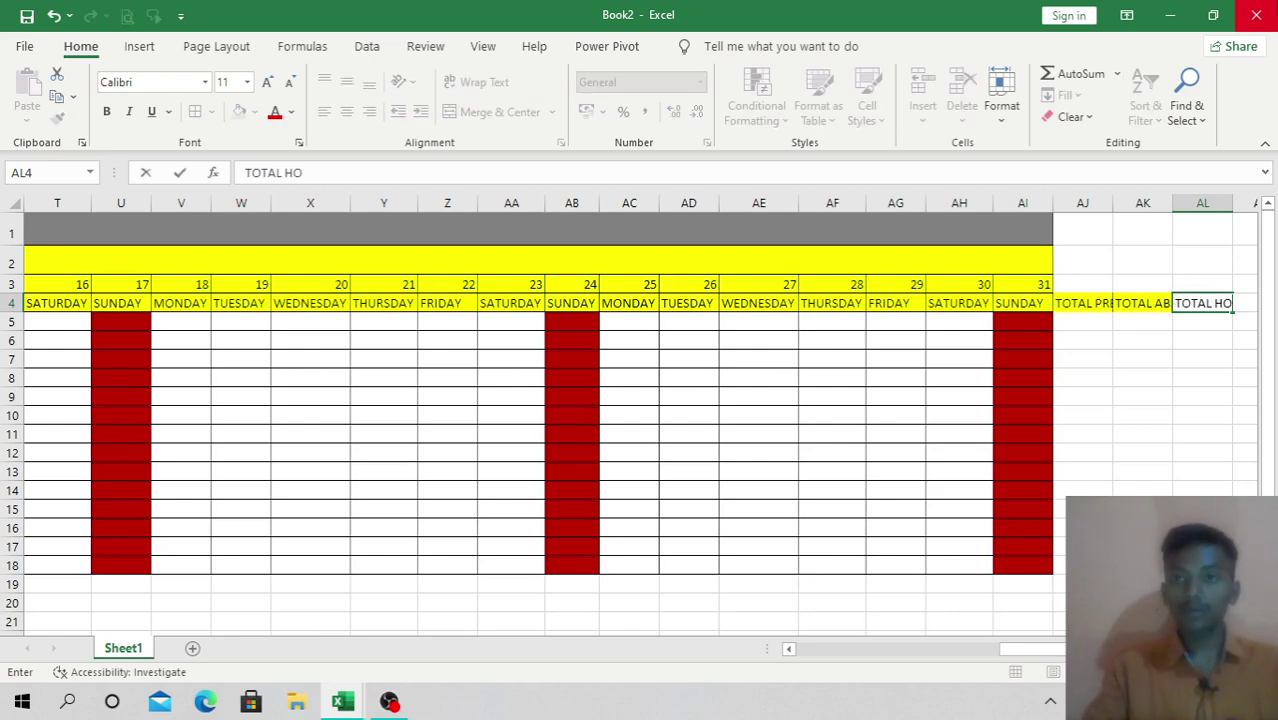
text(LIDAYS)
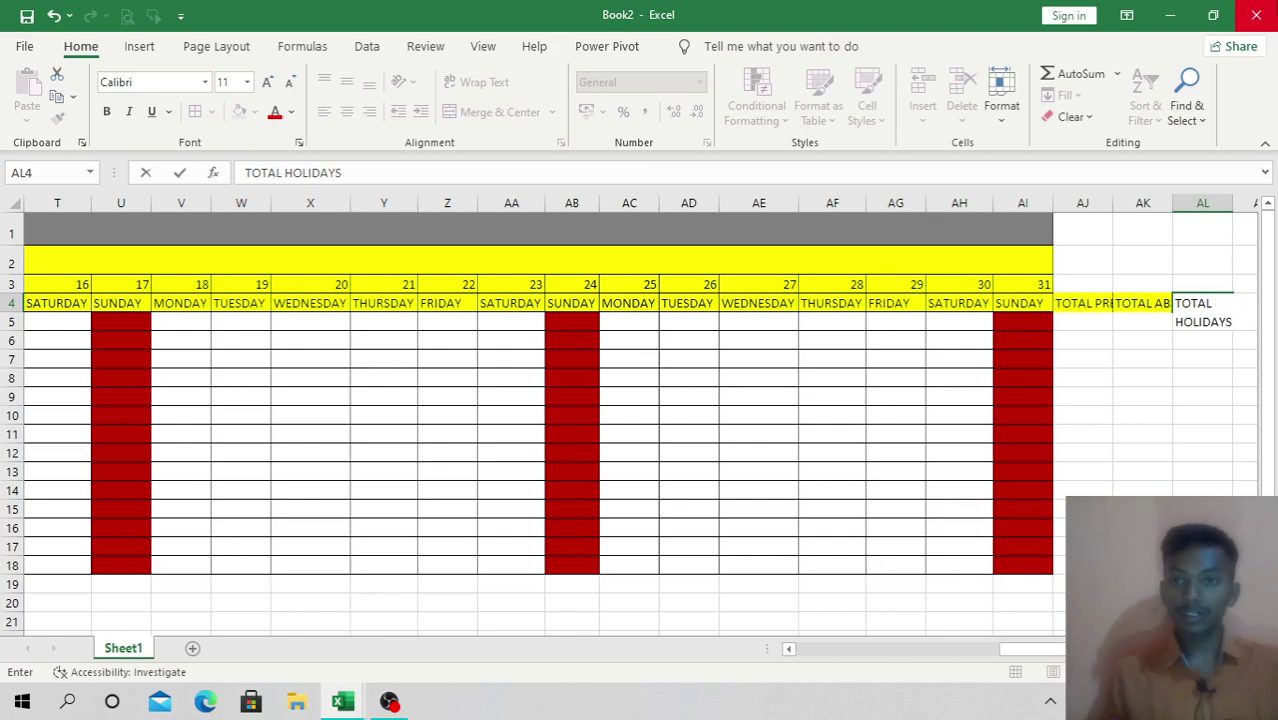
click(1143, 377)
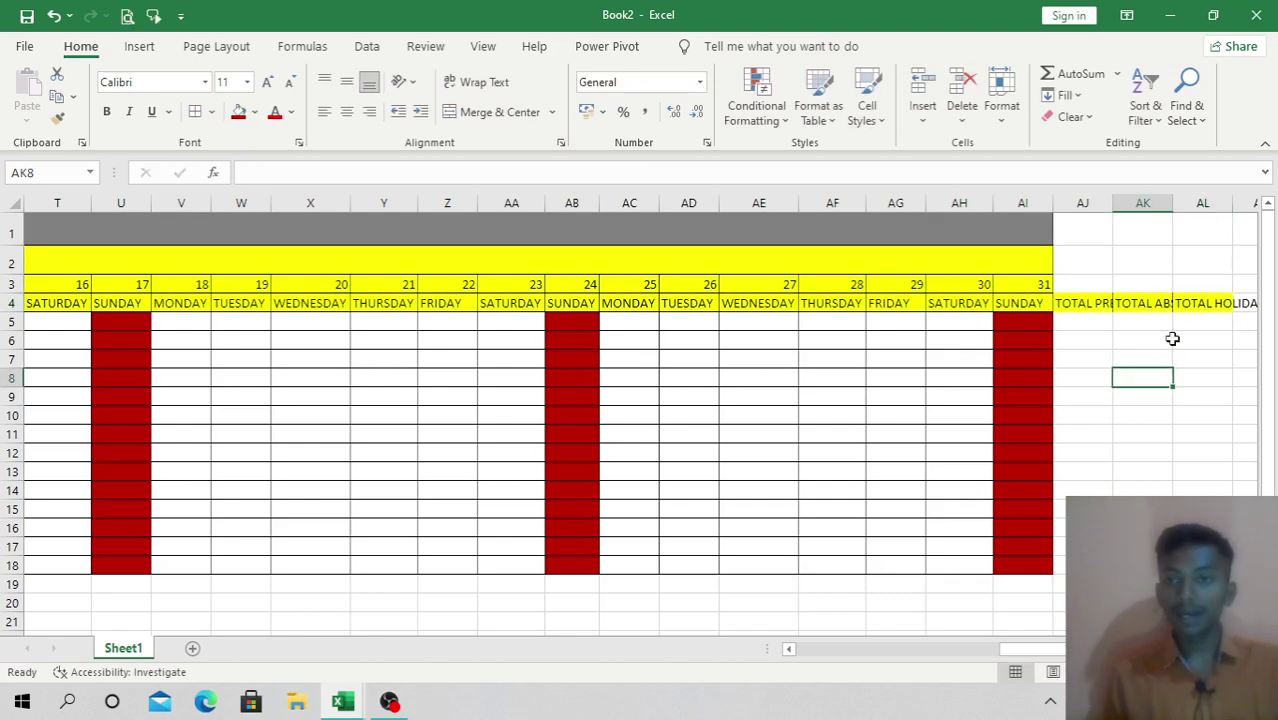
double_click(1111, 202)
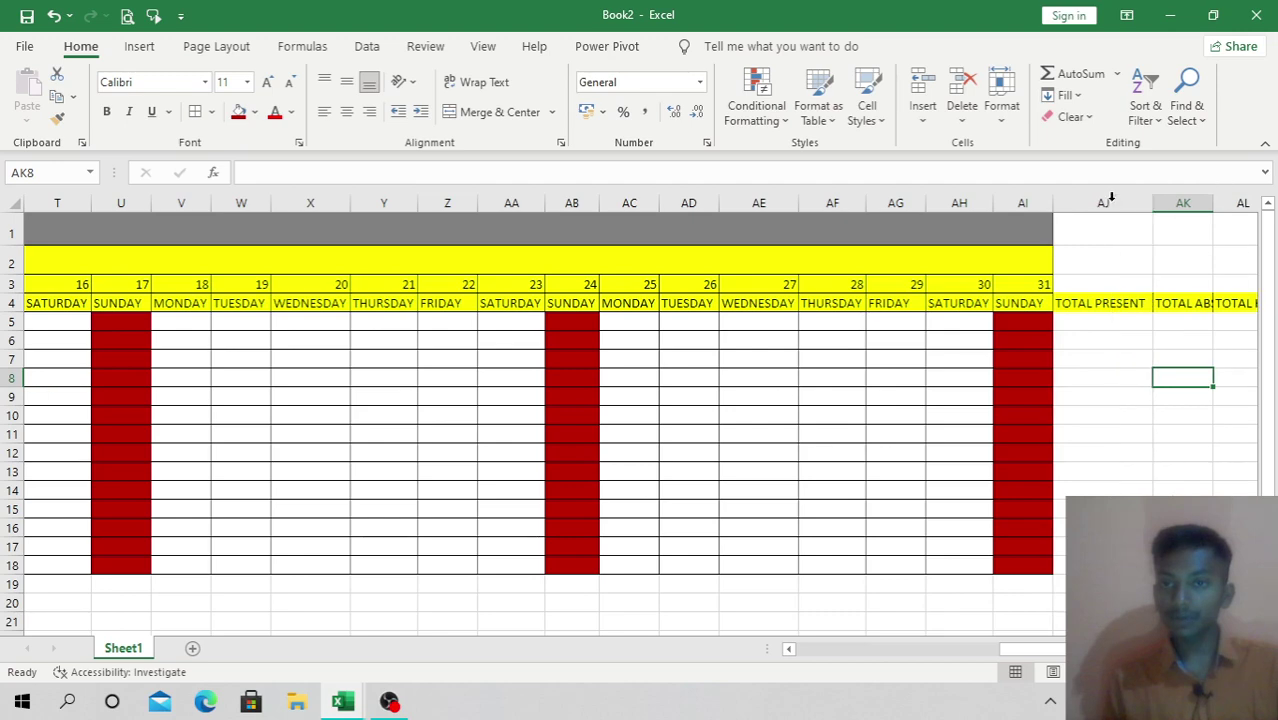
double_click(1215, 200)
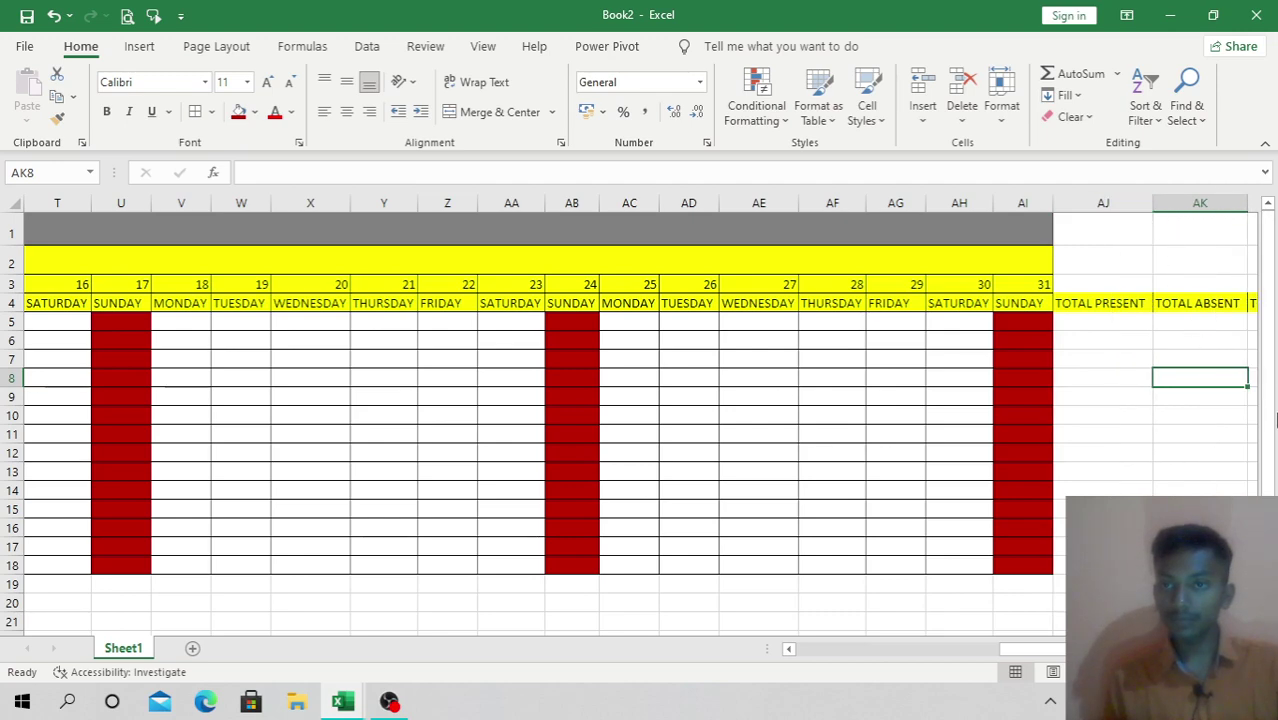
Step: Autofit column AL to its heading and apply all borders to the whole attendance table, A1:AL18, including the three totals columns
scroll(1030, 649, right, 2)
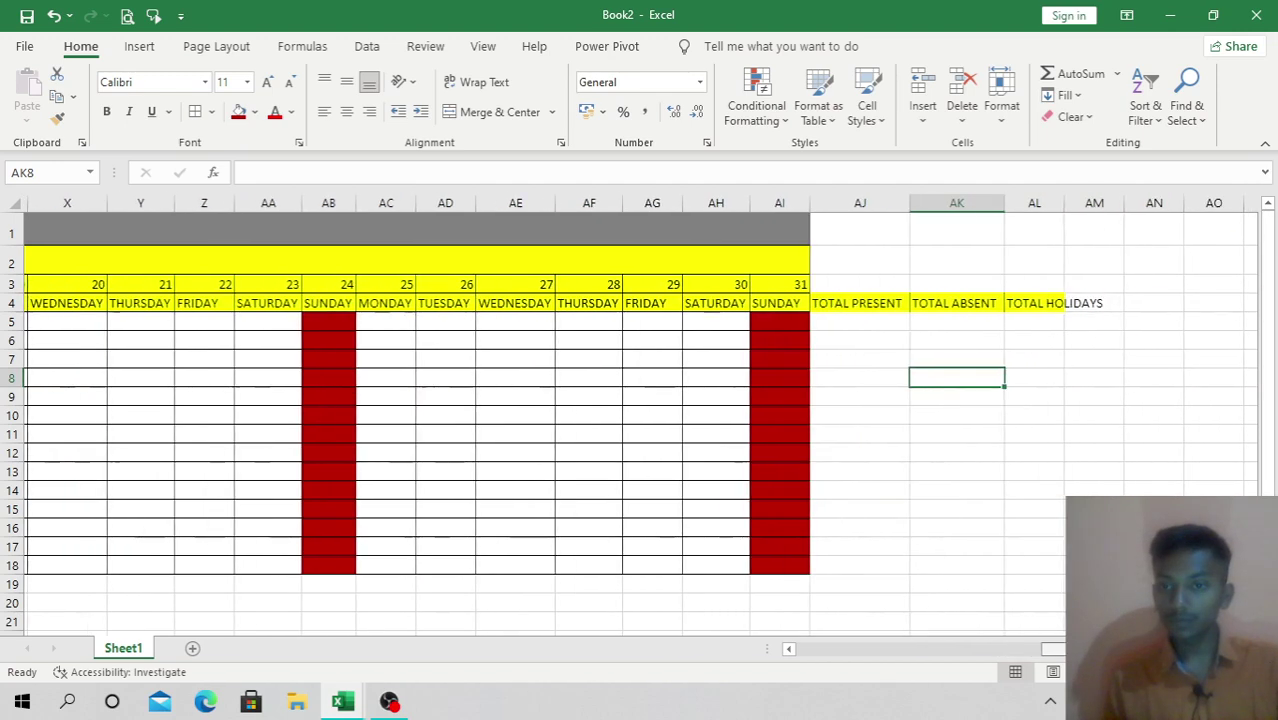
double_click(1063, 202)
drag(784, 237, 1027, 565)
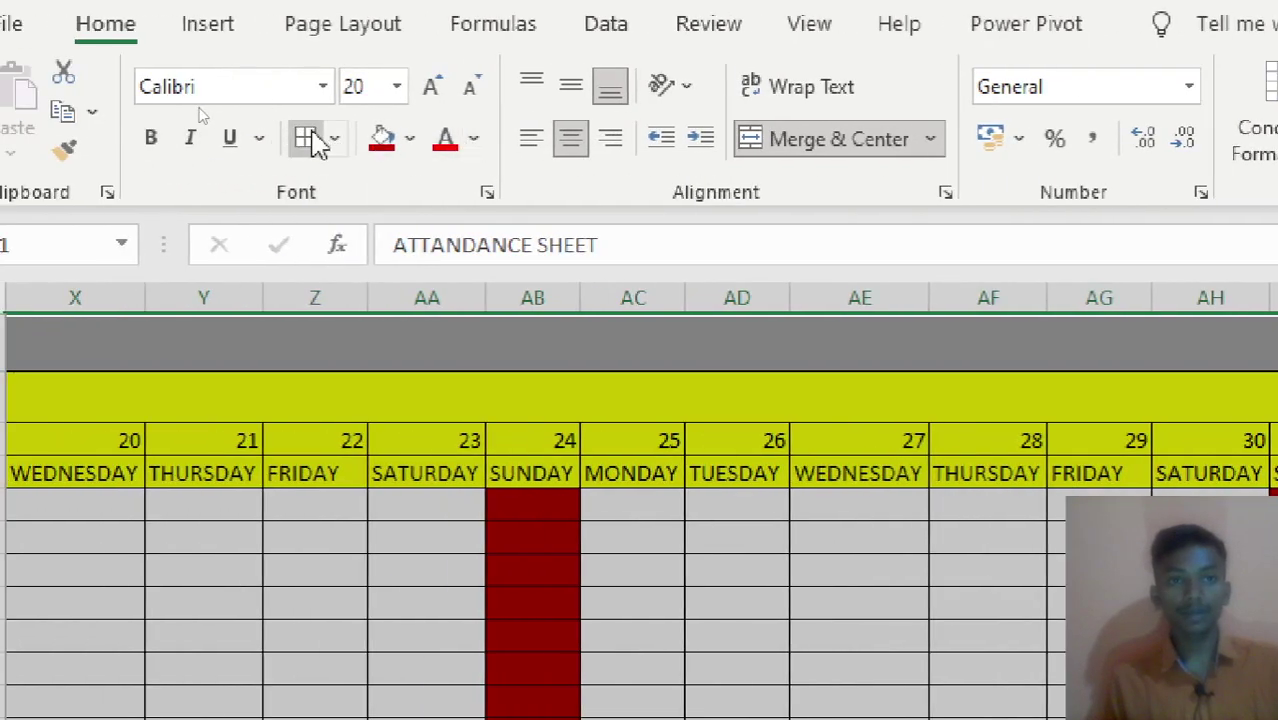
key(ctrl+Home)
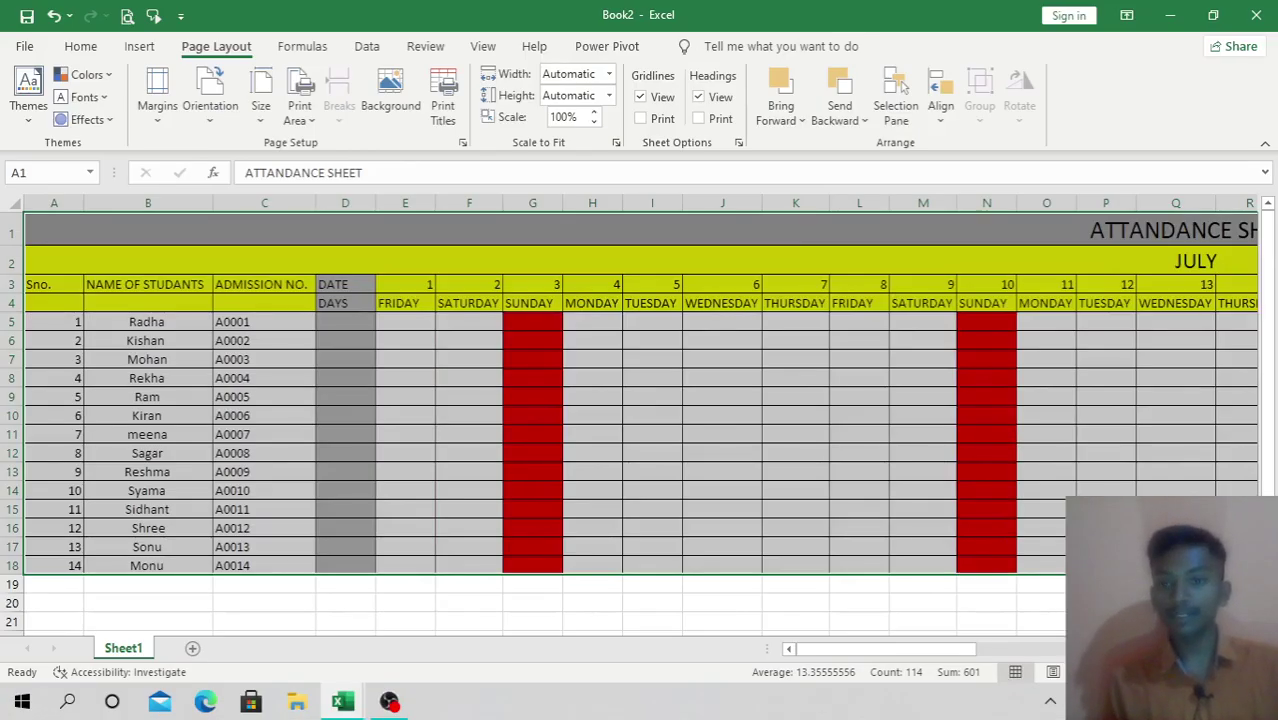
drag(897, 649, 1000, 649)
click(1100, 450)
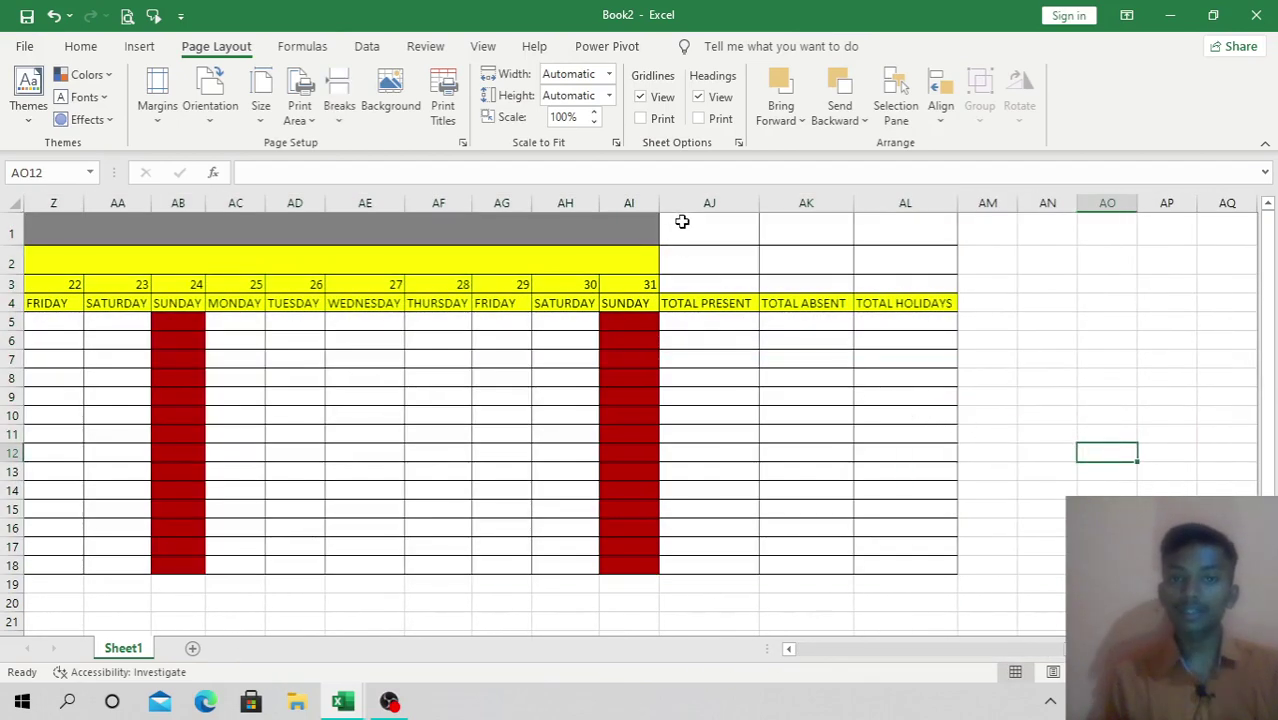
drag(676, 223, 909, 277)
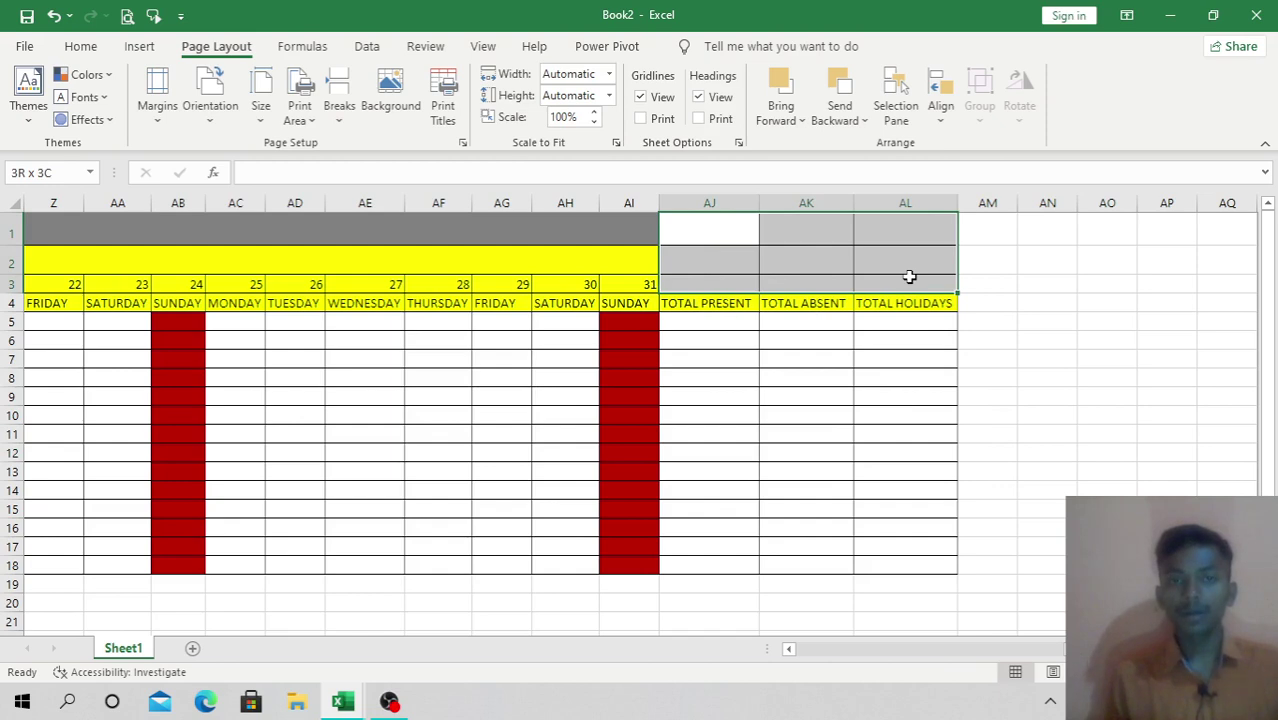
click(1046, 323)
drag(565, 235, 860, 233)
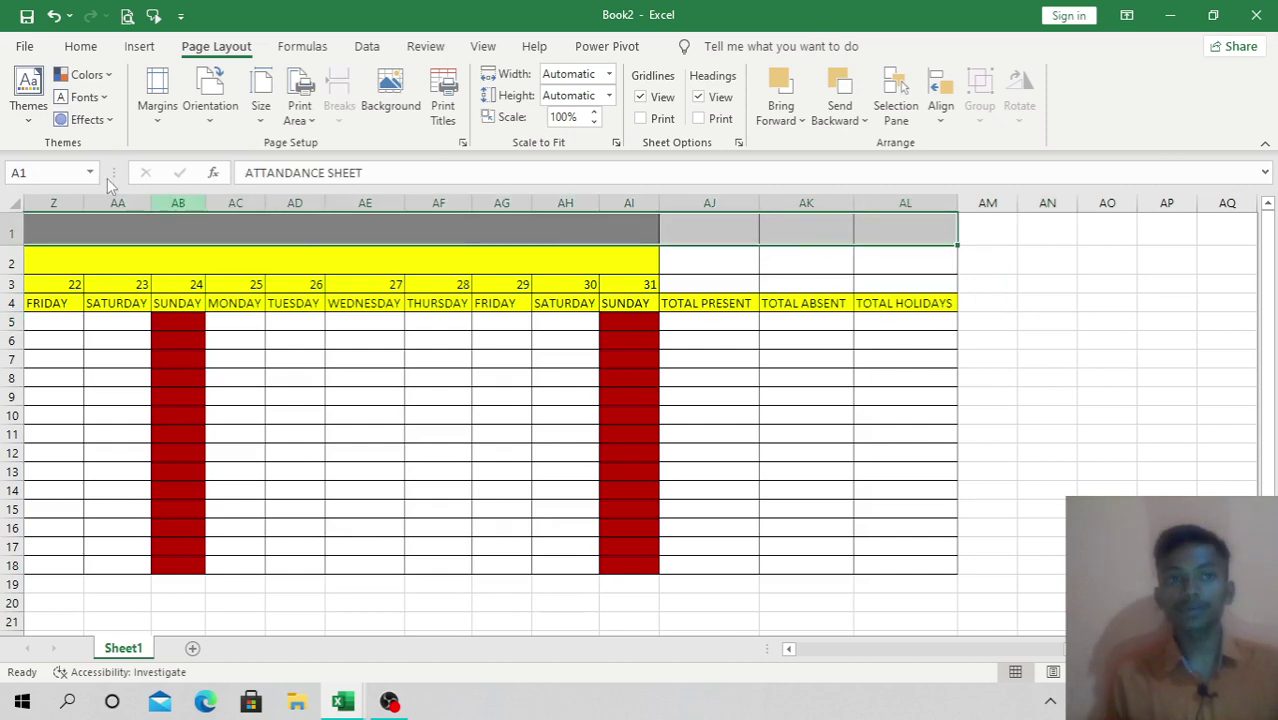
click(24, 46)
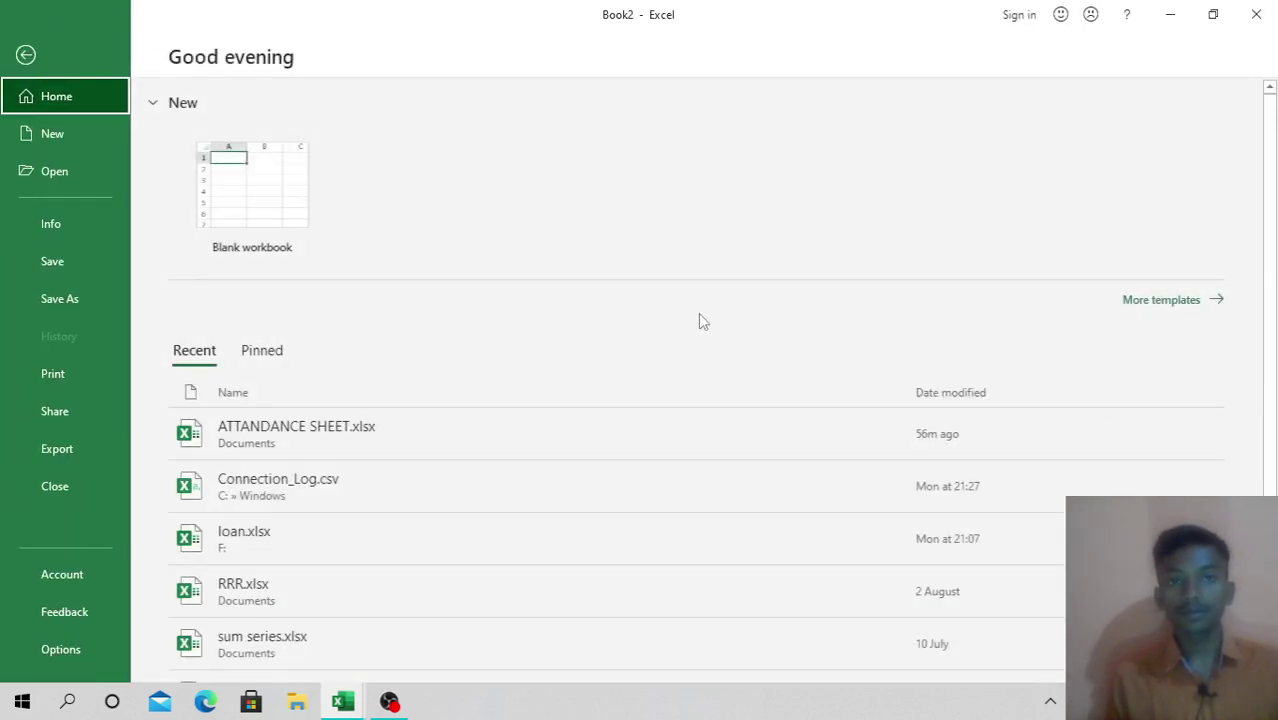
key(Escape)
click(1227, 396)
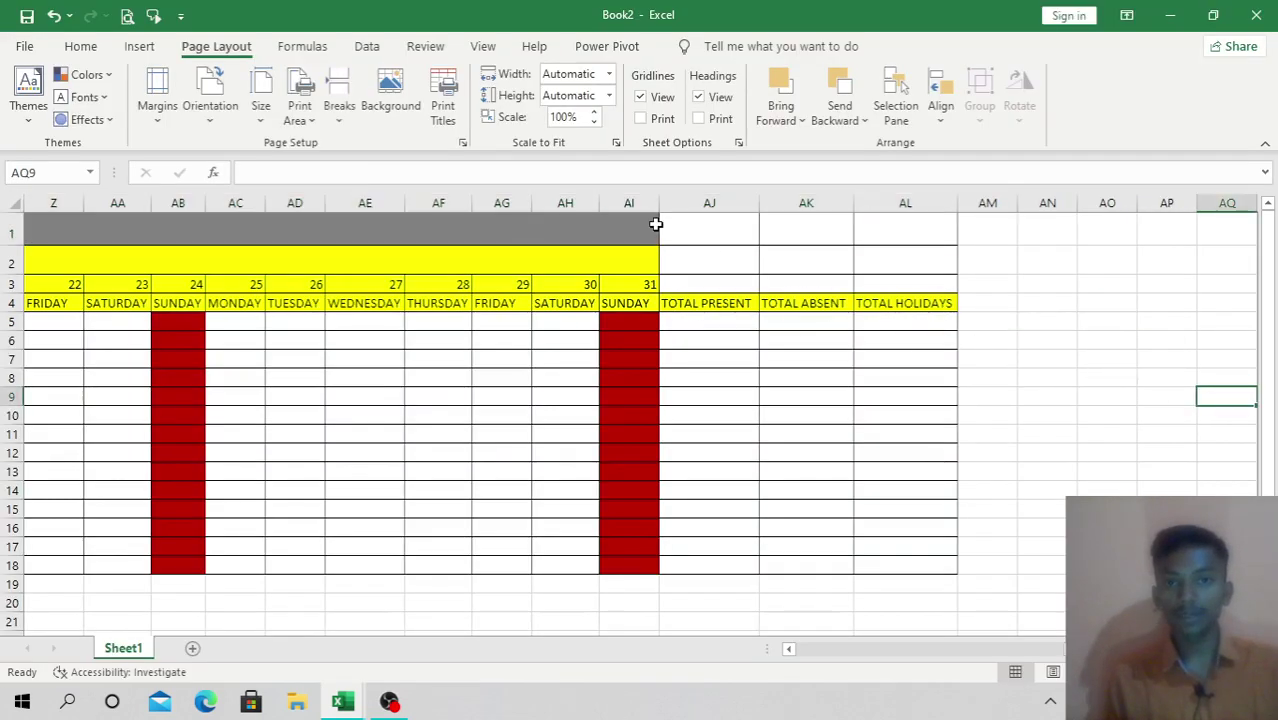
drag(685, 220, 922, 235)
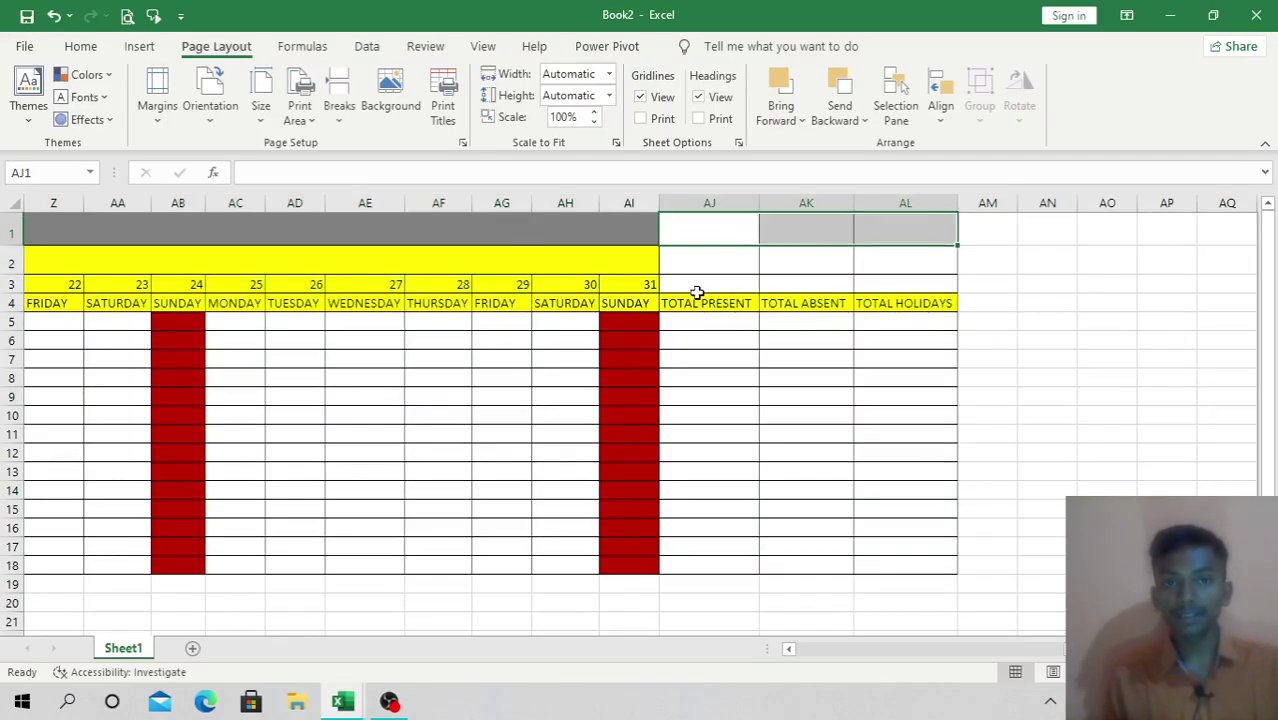
Step: Fill the cells AJ2:AL4 above and including the totals headings with standard yellow
drag(688, 259, 870, 301)
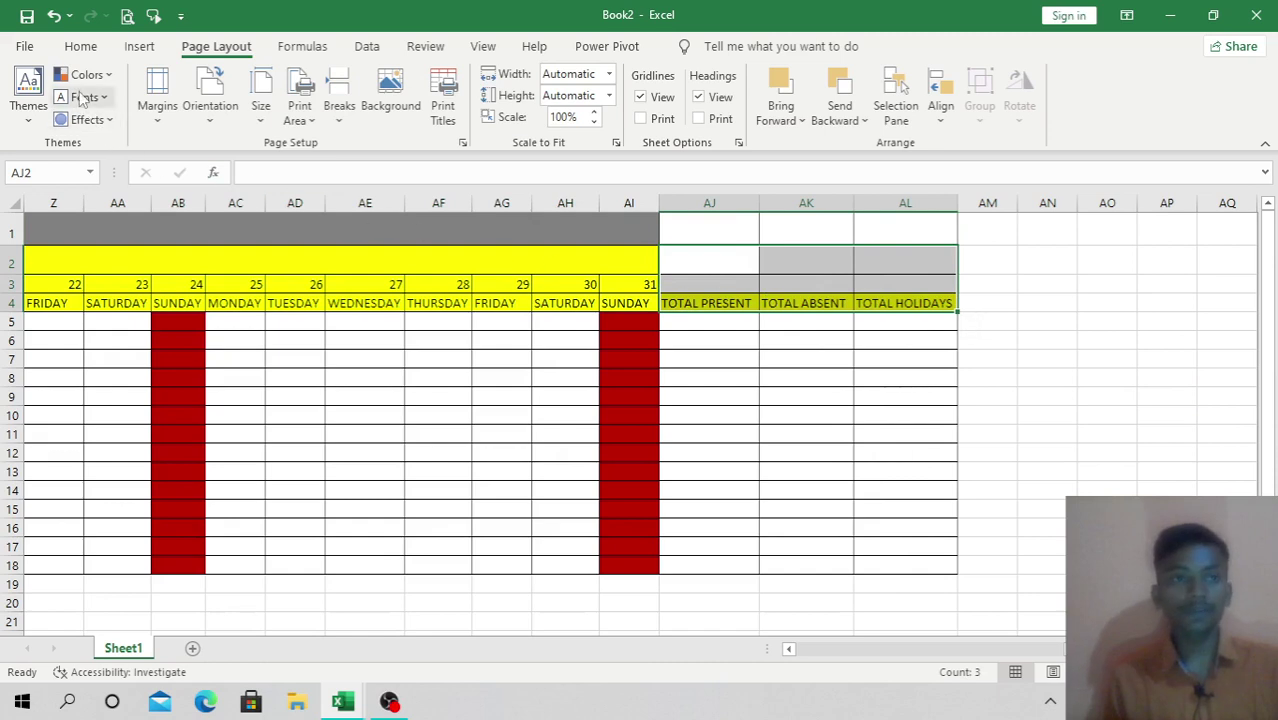
click(81, 50)
click(255, 112)
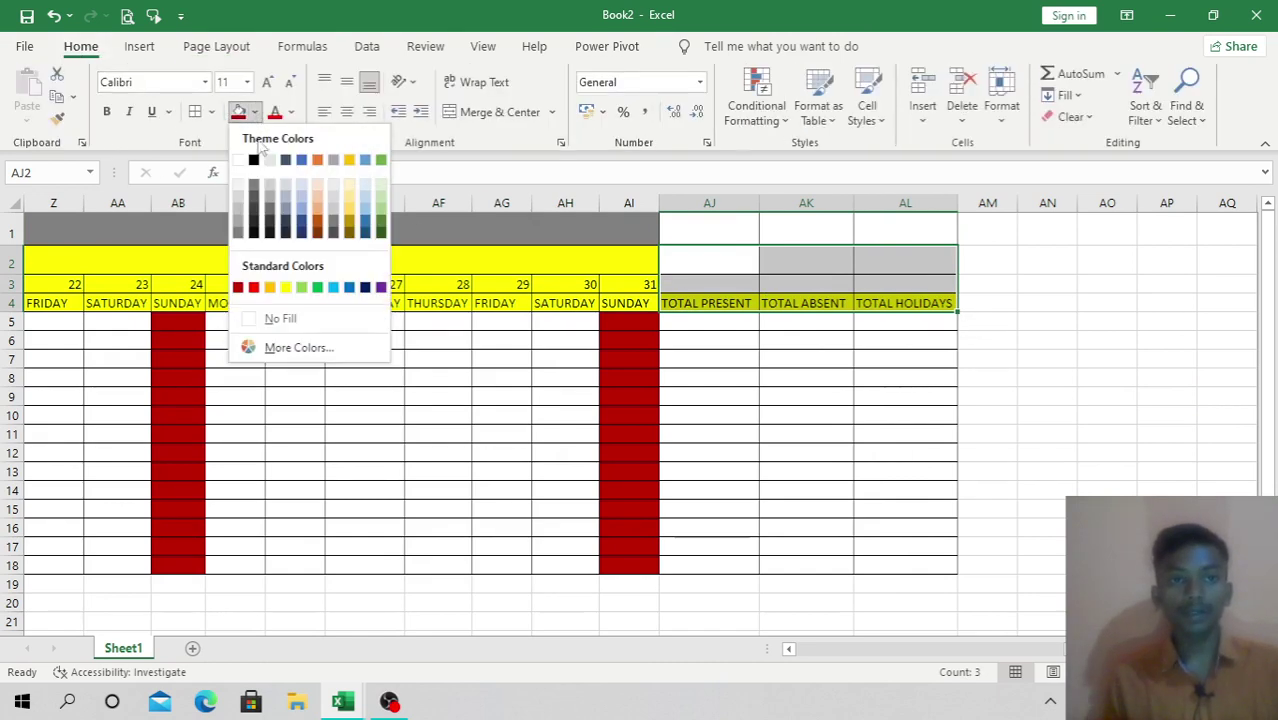
click(285, 288)
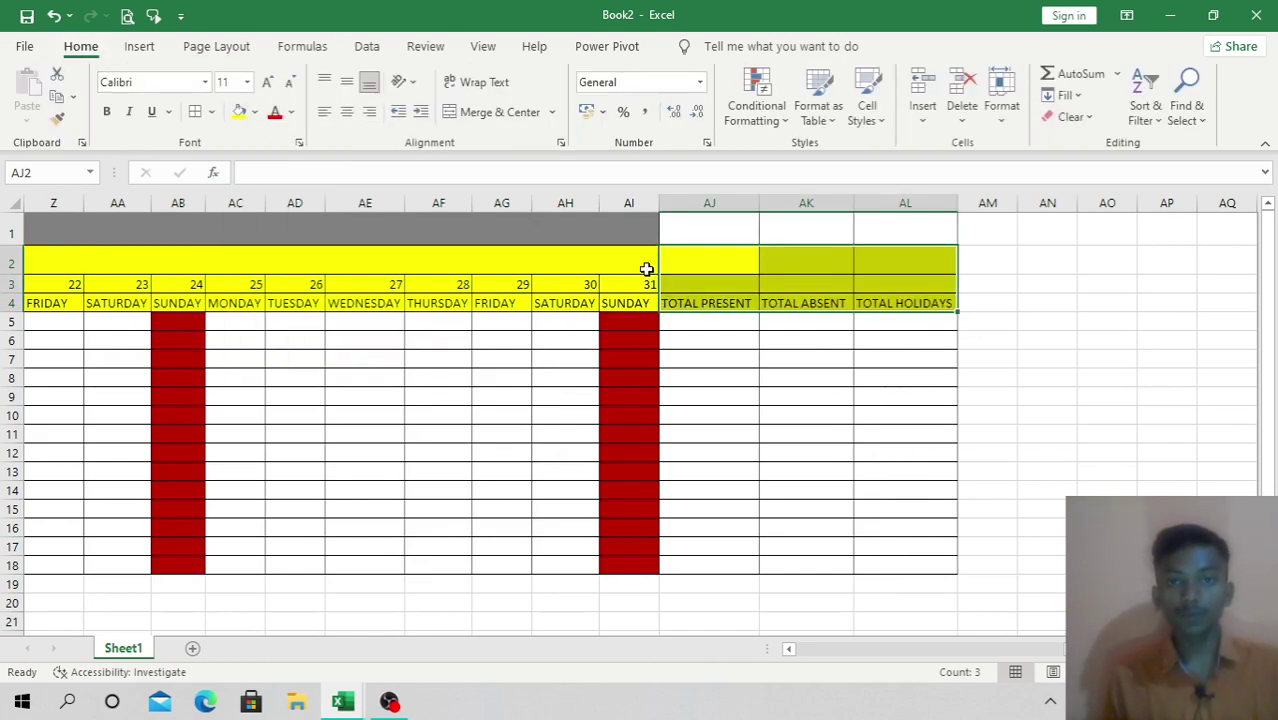
drag(665, 220, 889, 231)
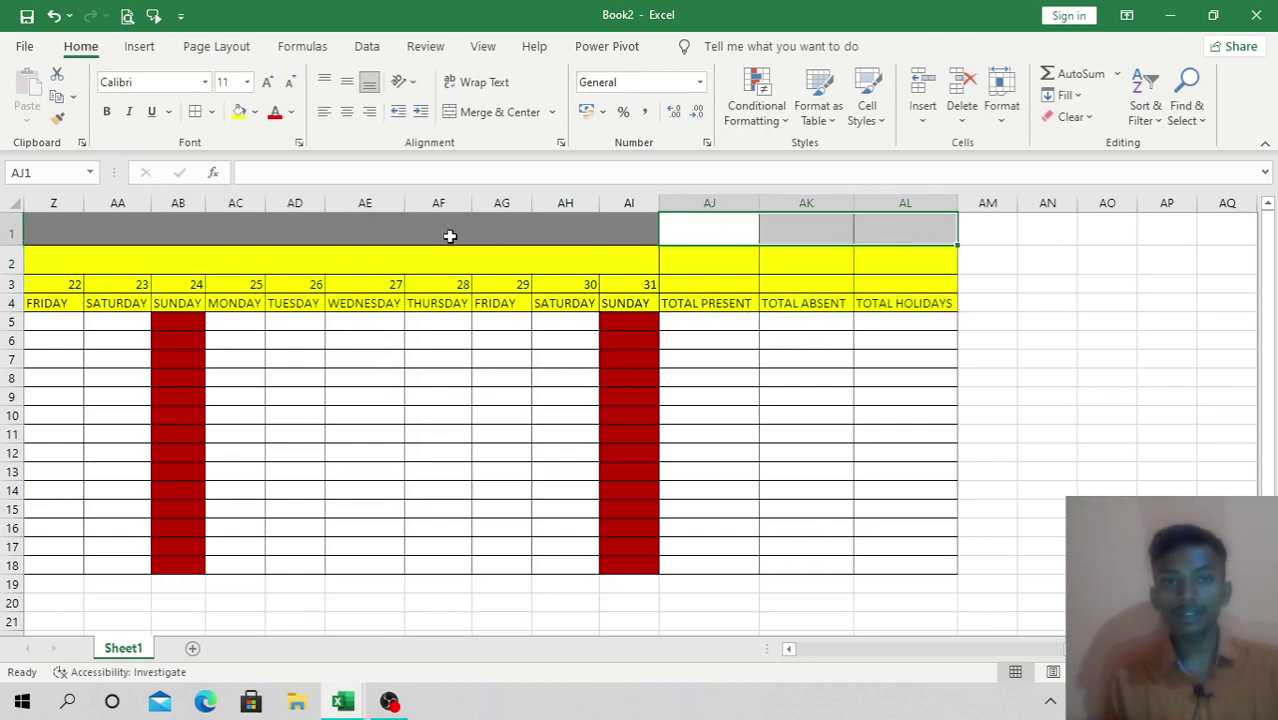
click(255, 112)
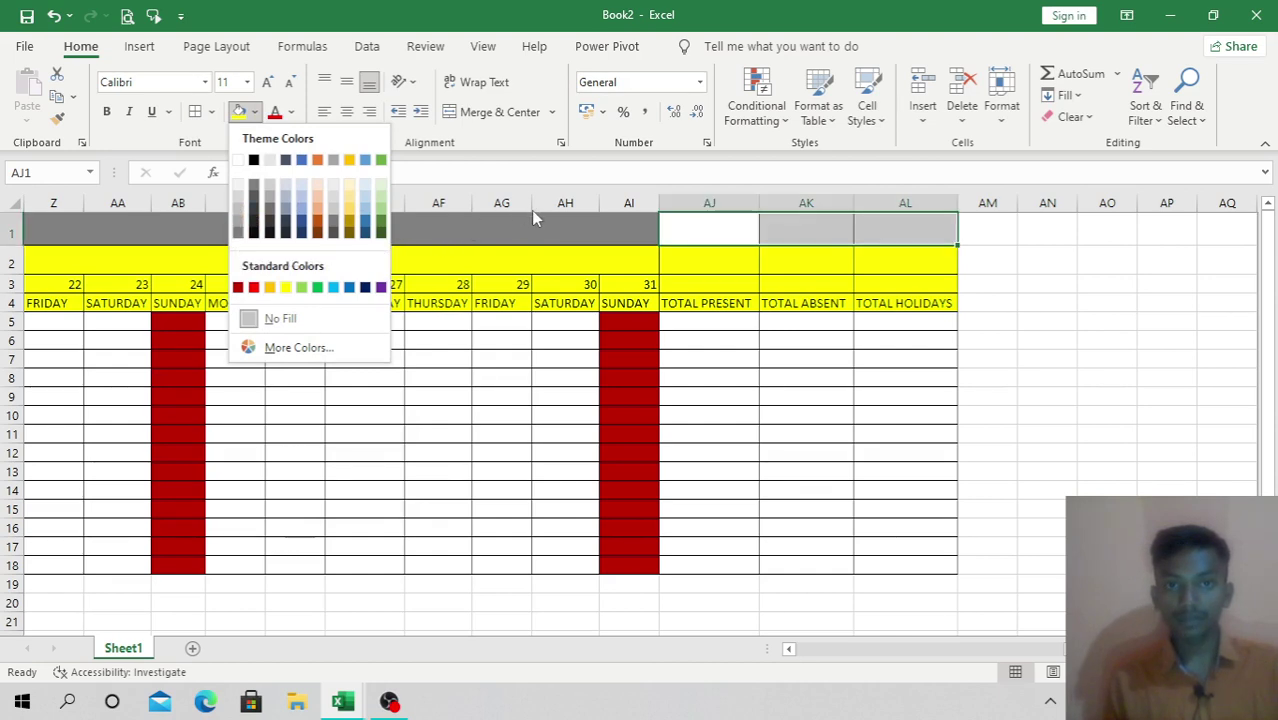
click(565, 238)
Step: Copy the grey formatting of the title cell A1 onto AJ1 with Format Painter
click(632, 230)
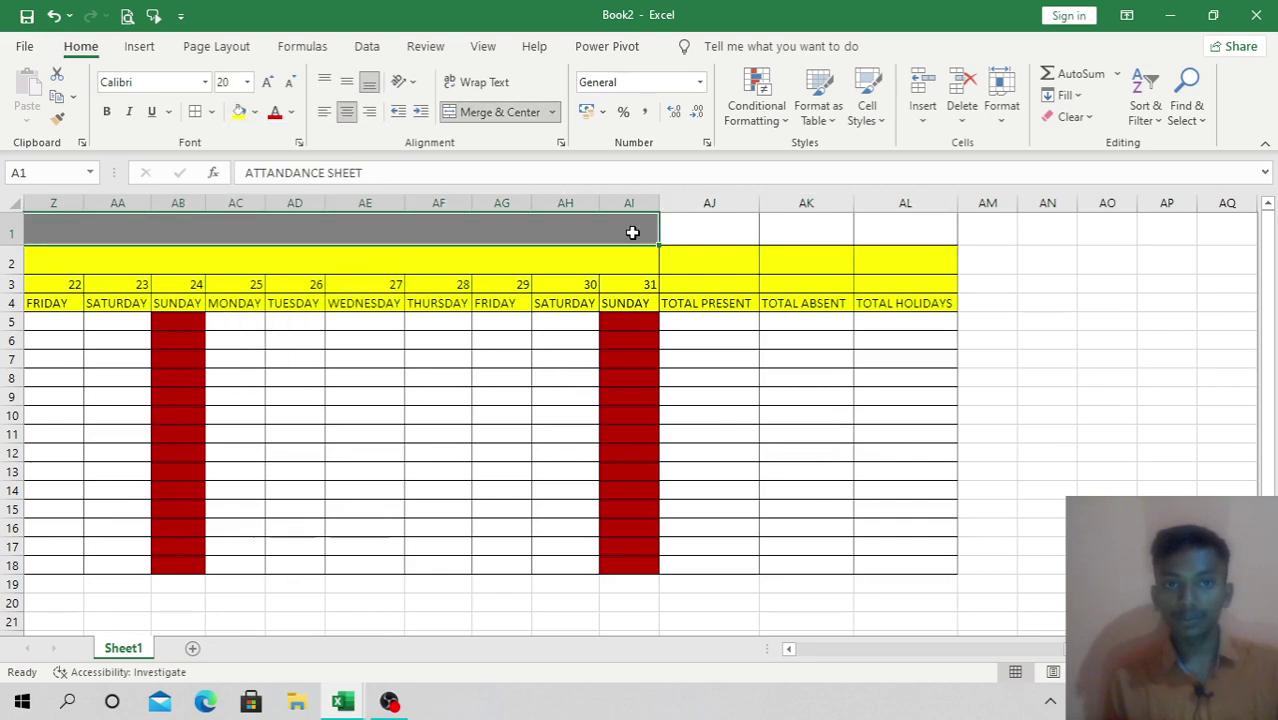
click(631, 230)
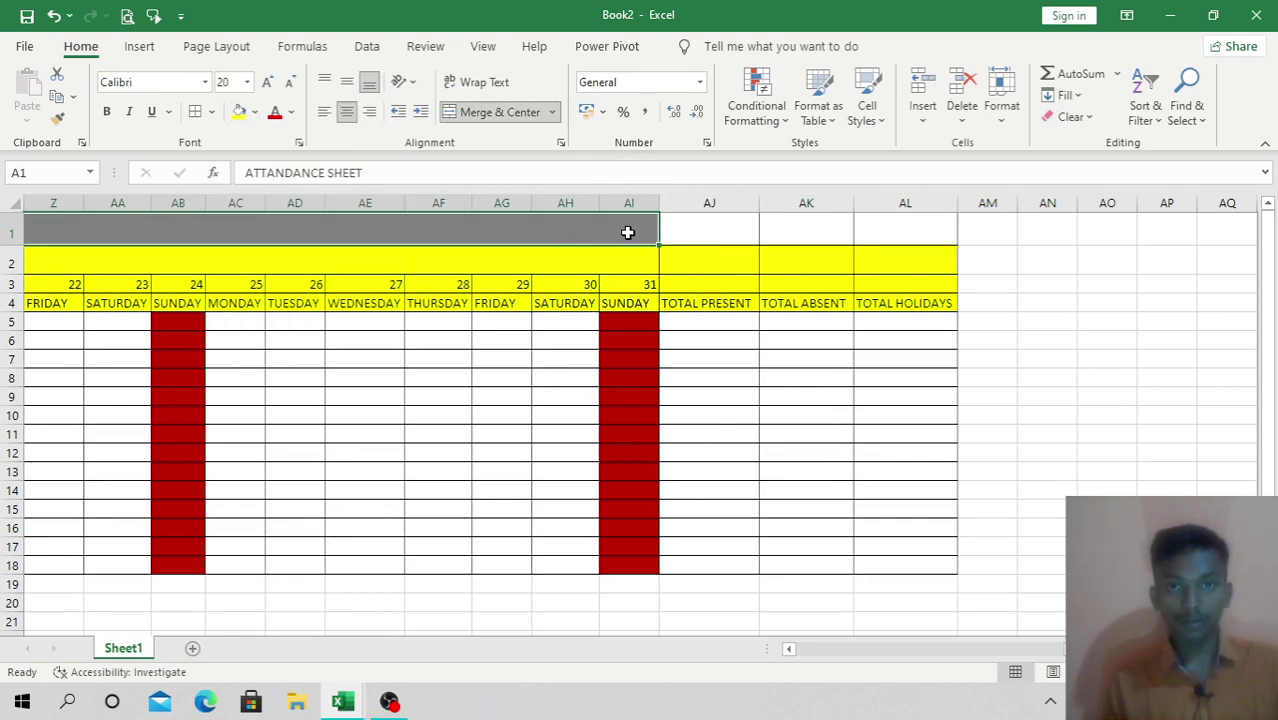
click(57, 118)
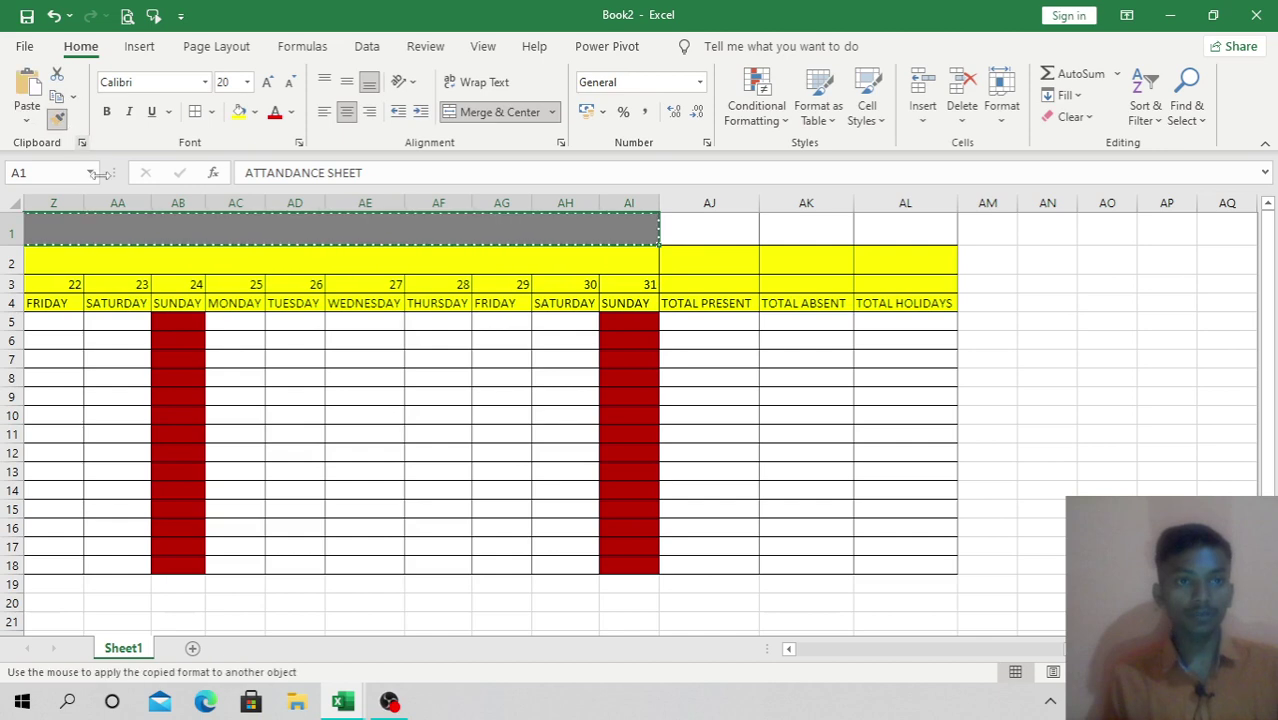
click(723, 222)
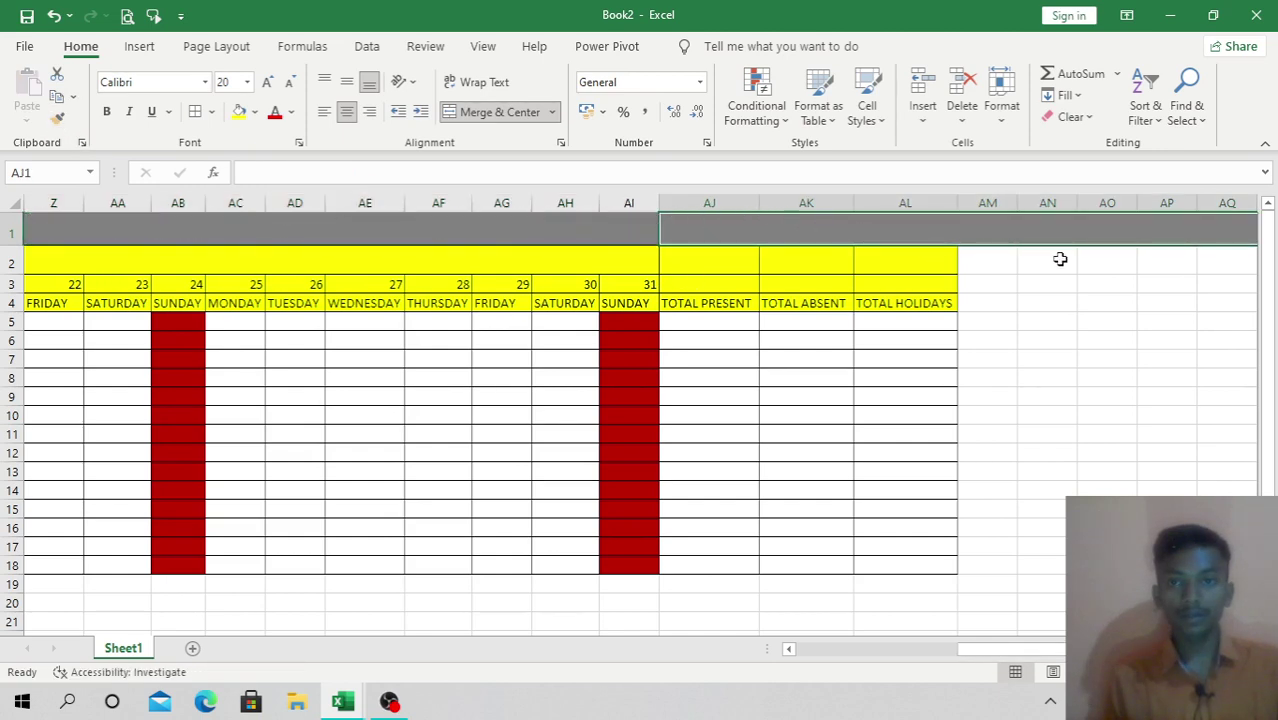
click(1088, 300)
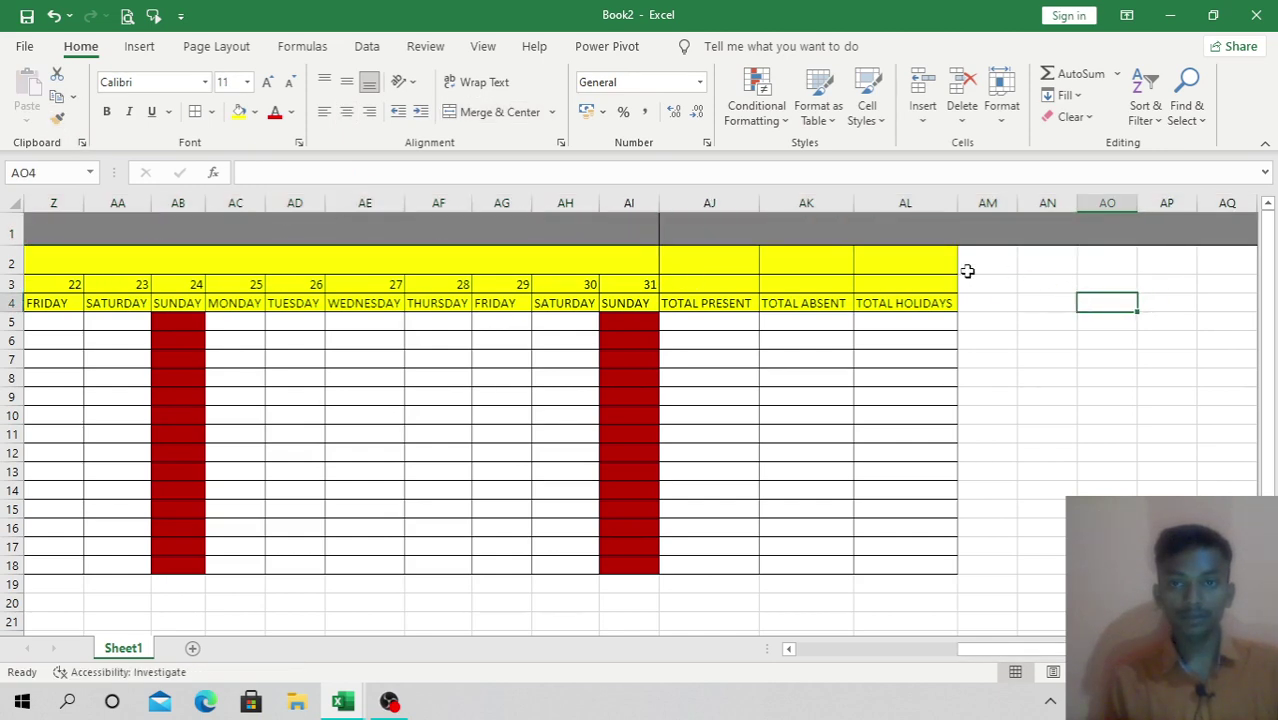
Step: Unmerge the grey row 1 block that starts at AJ1
click(692, 229)
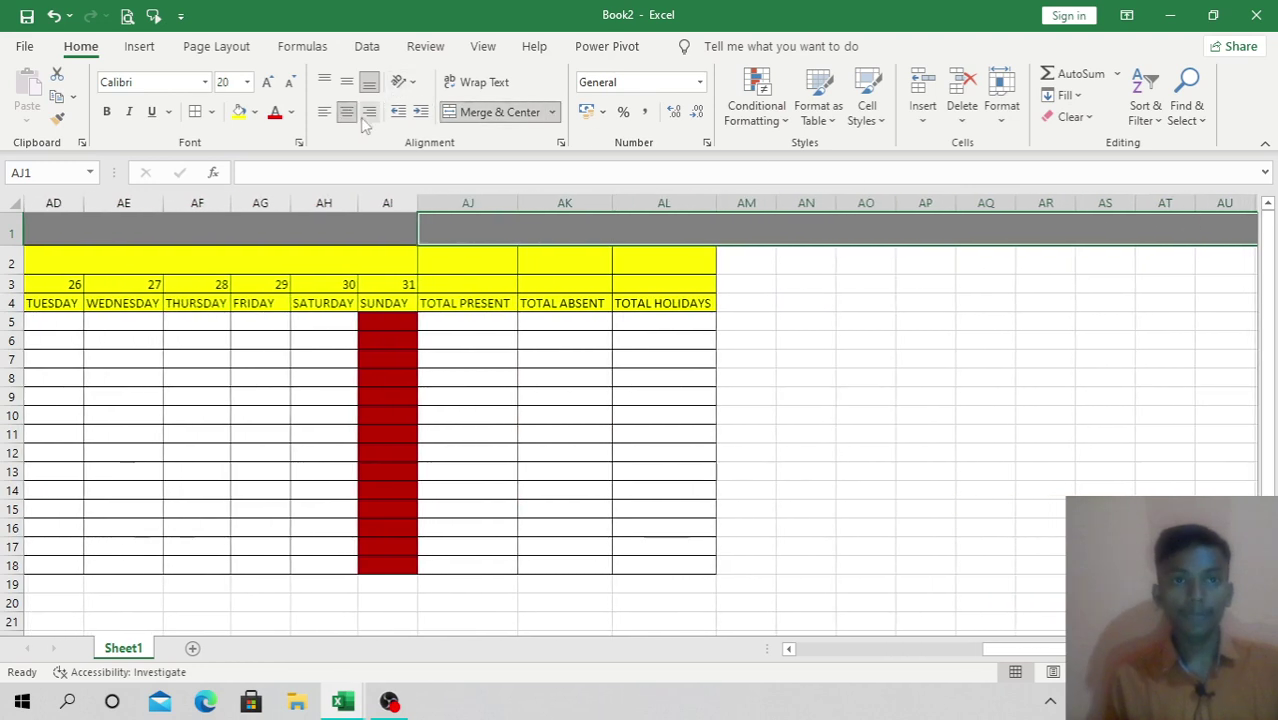
click(472, 113)
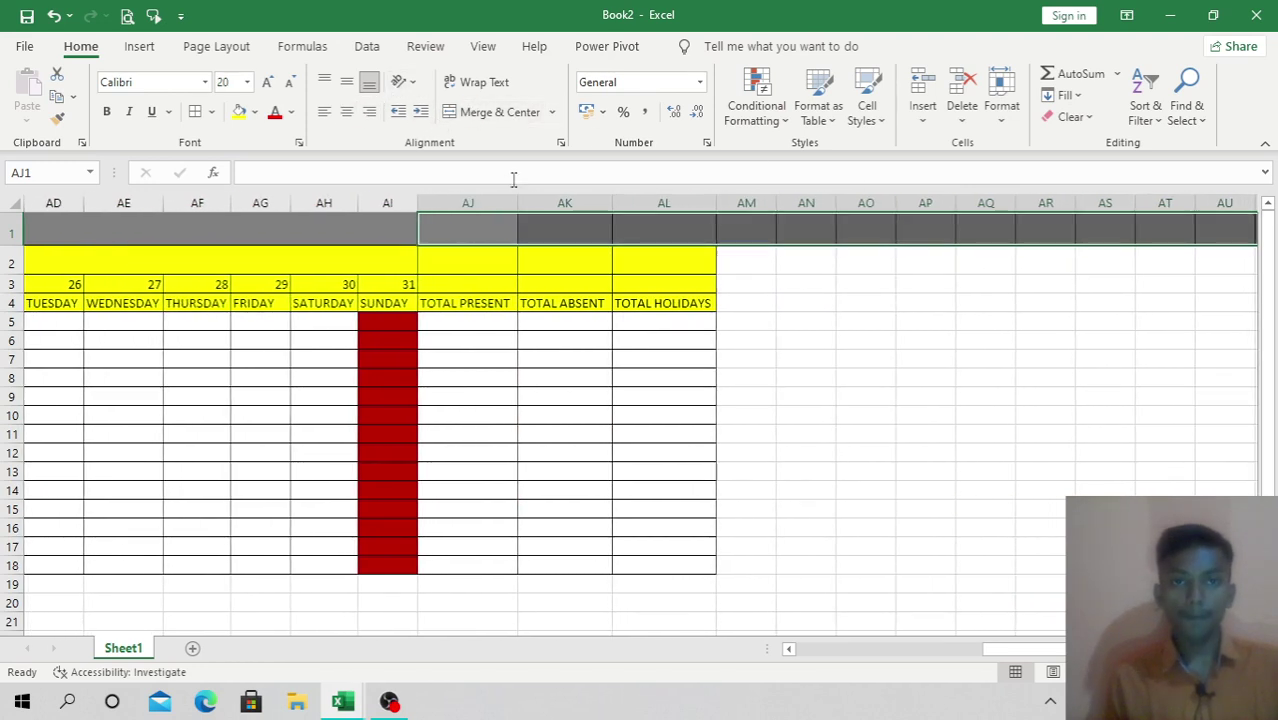
click(826, 276)
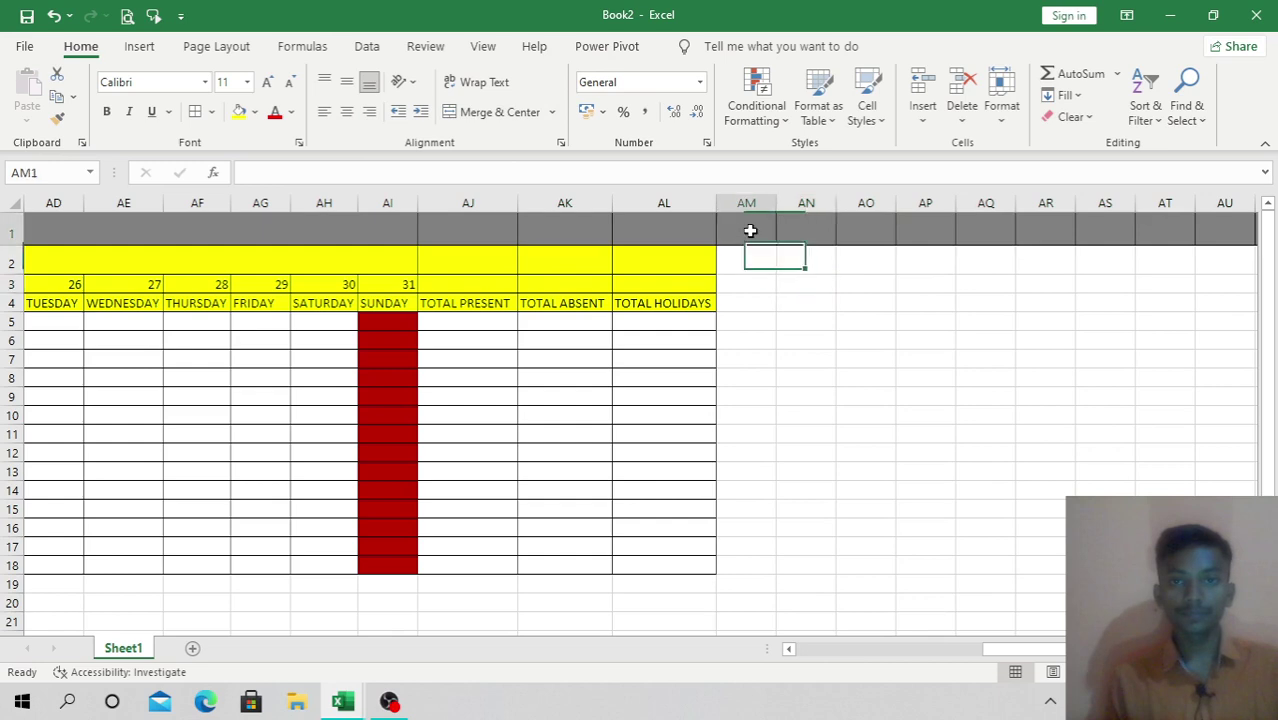
Step: Clear the grey fill from the surplus row 1 cells AM1:BR1 by applying No Fill
drag(750, 234, 1267, 206)
scroll(1267, 206, left, 5)
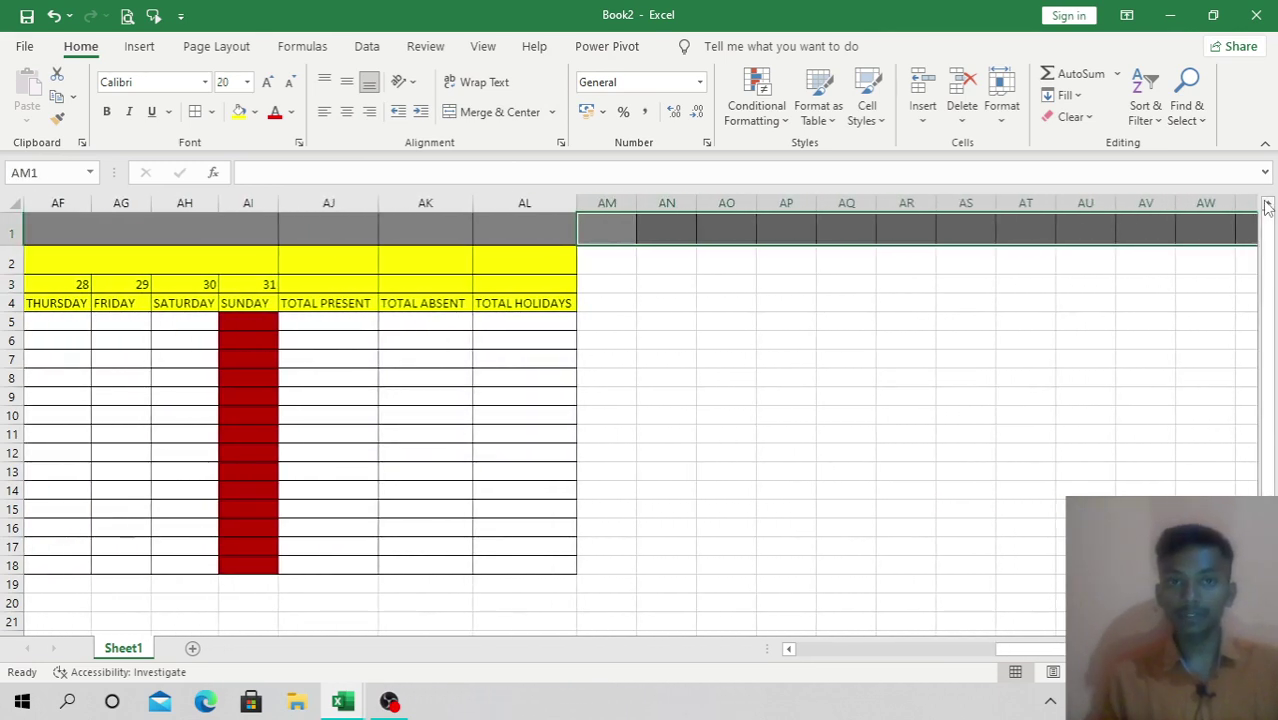
click(789, 366)
drag(638, 224, 1275, 203)
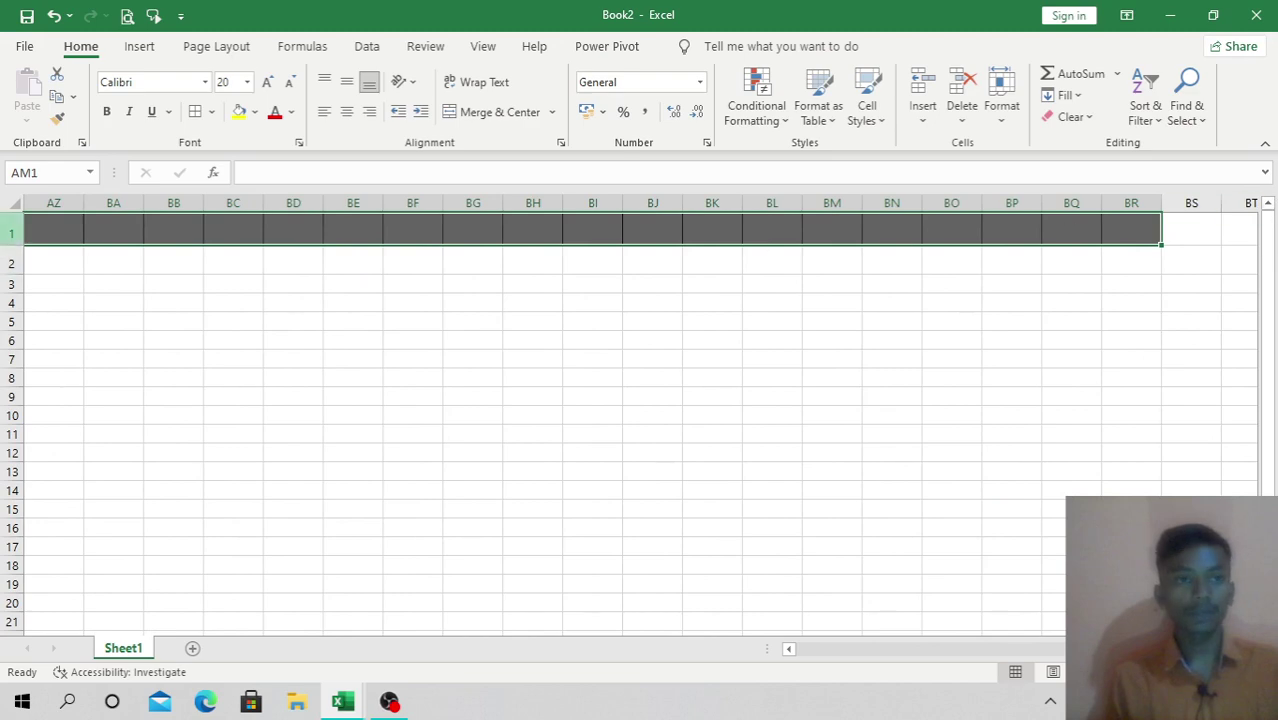
click(256, 112)
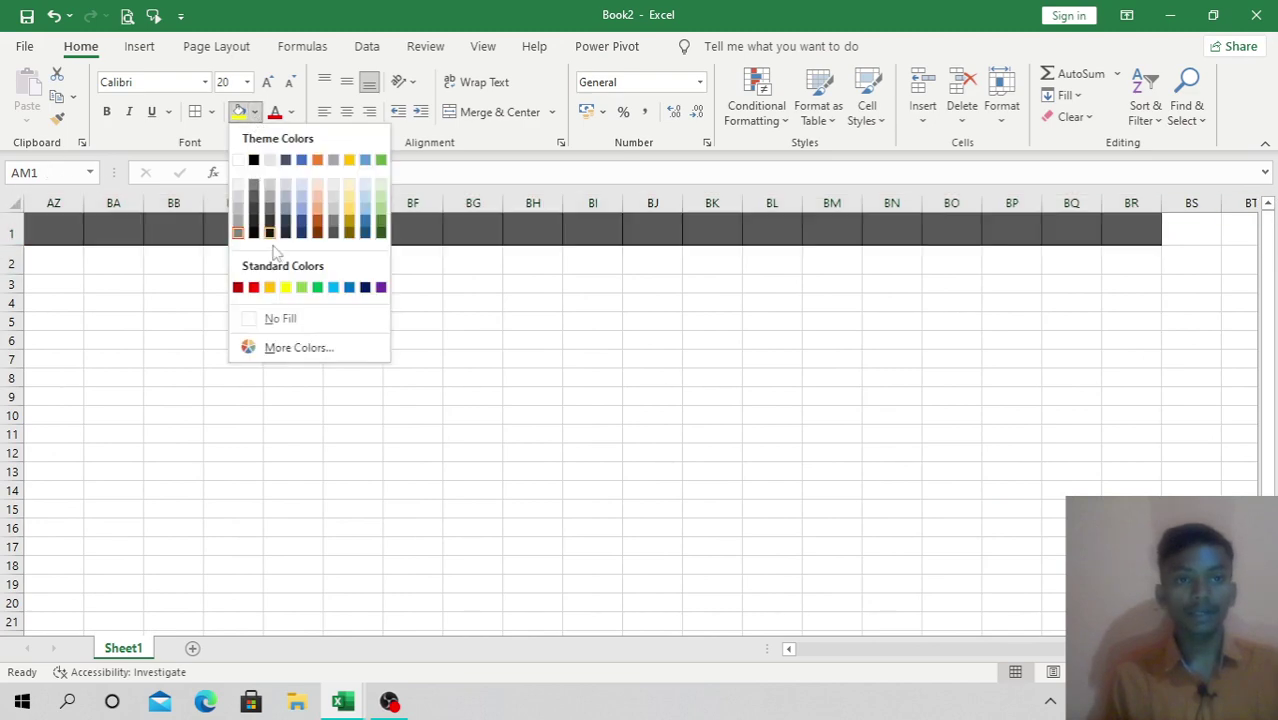
click(285, 318)
click(630, 228)
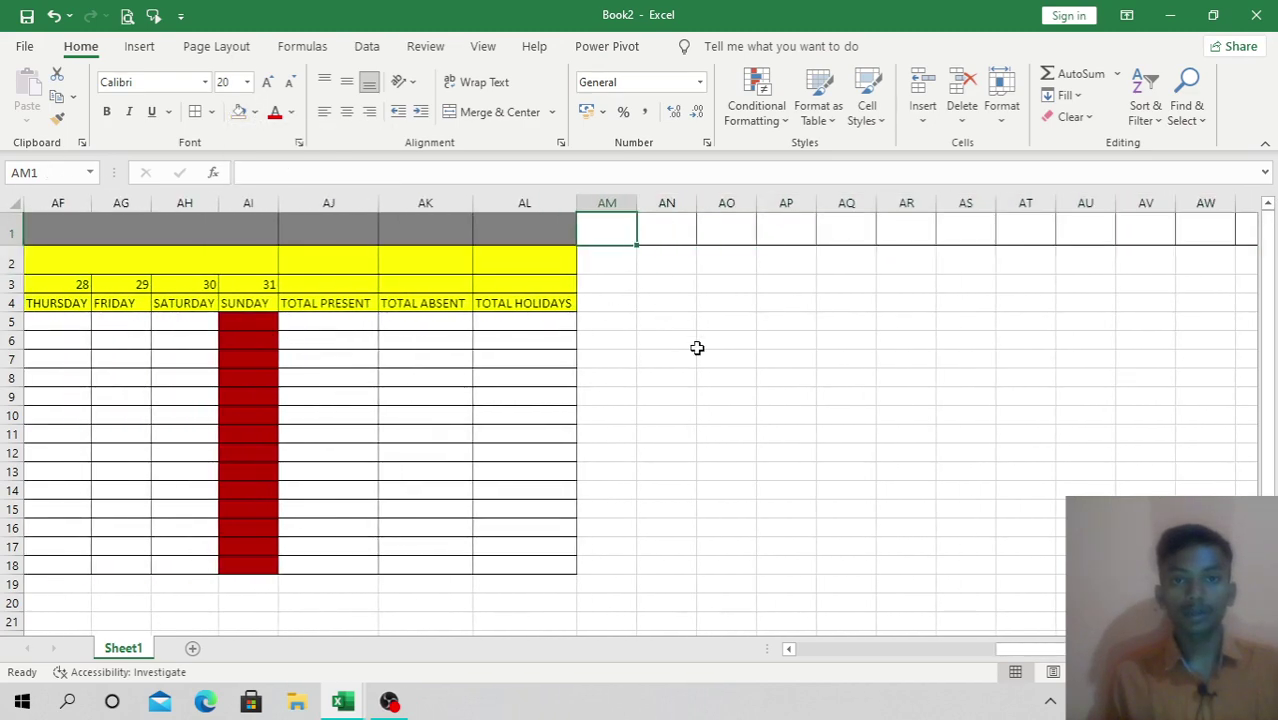
click(700, 340)
Step: Remove all borders from the surplus row 1 cells AM1:BS1
drag(624, 230, 1140, 228)
click(211, 112)
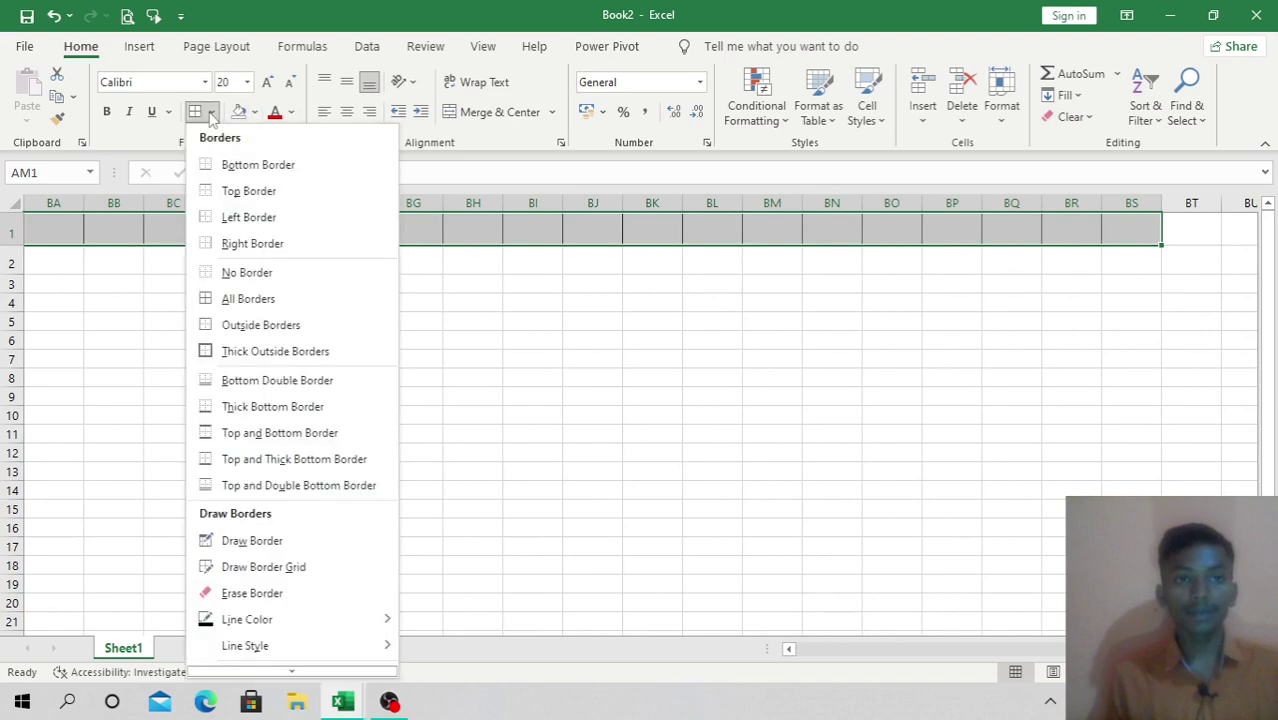
click(288, 274)
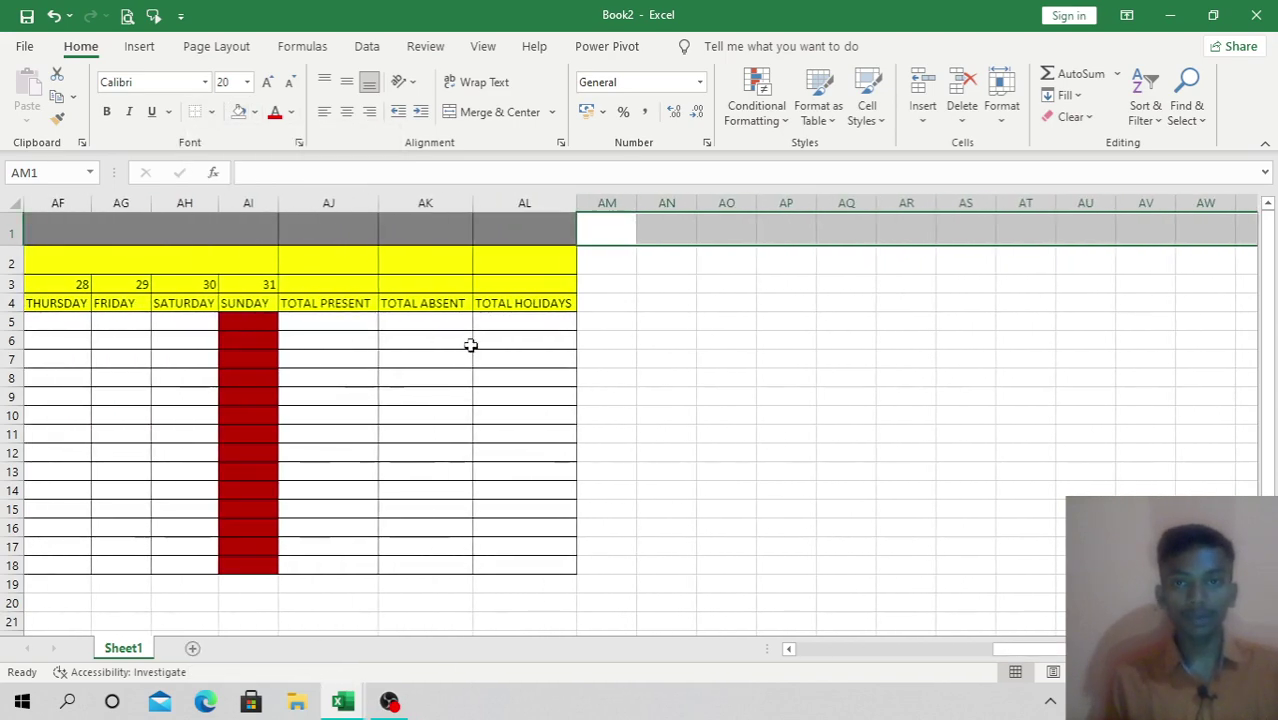
click(588, 343)
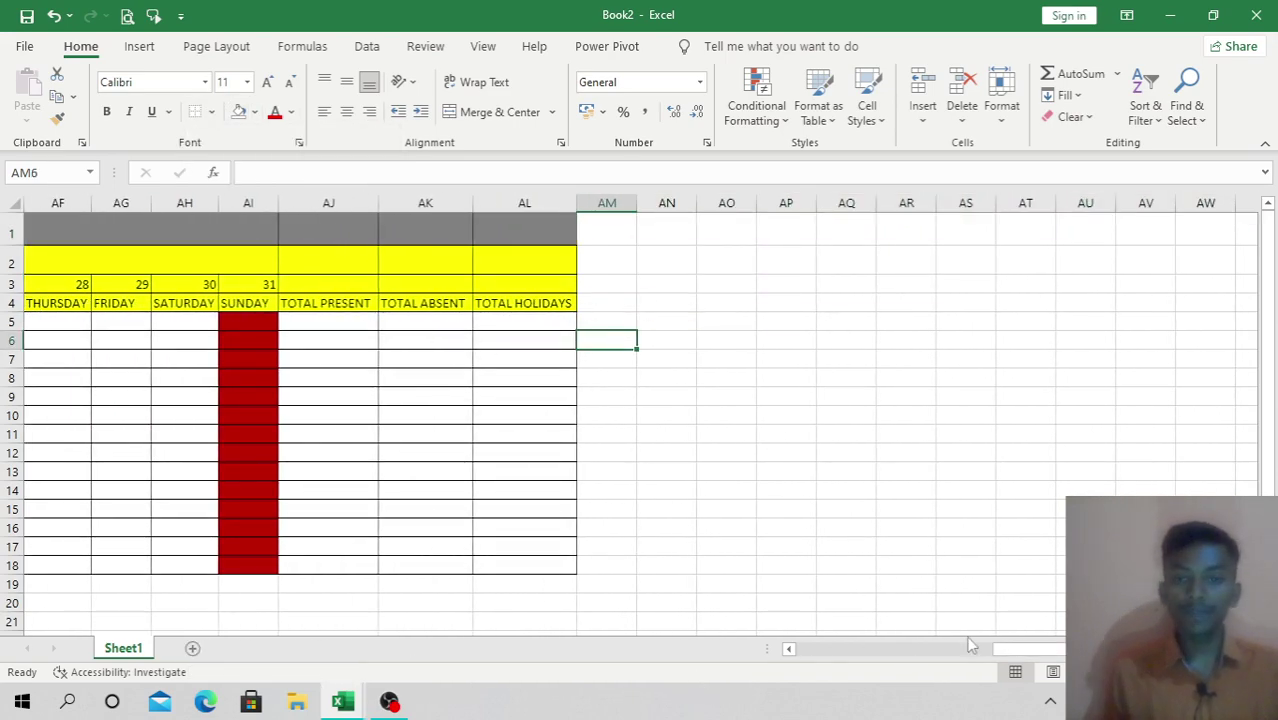
Step: Enter P in E5 to mark the first student present on Friday the 1st
drag(1012, 650, 832, 659)
click(407, 450)
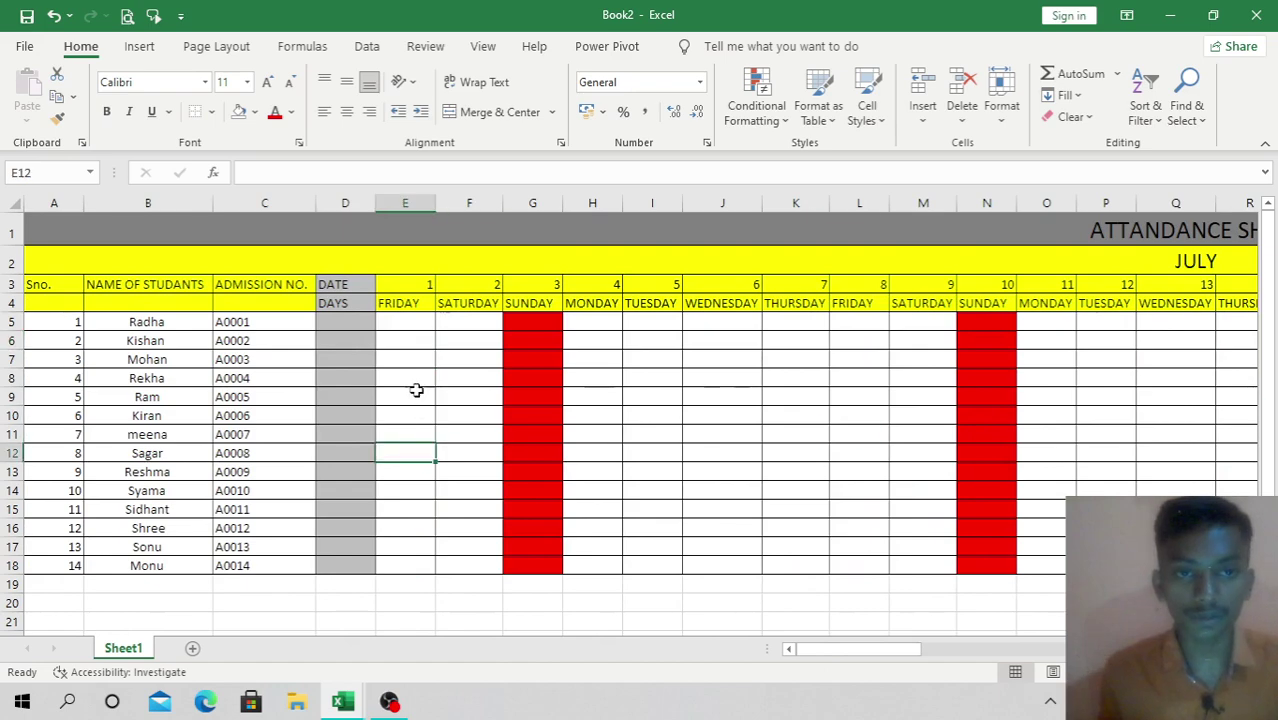
click(420, 329)
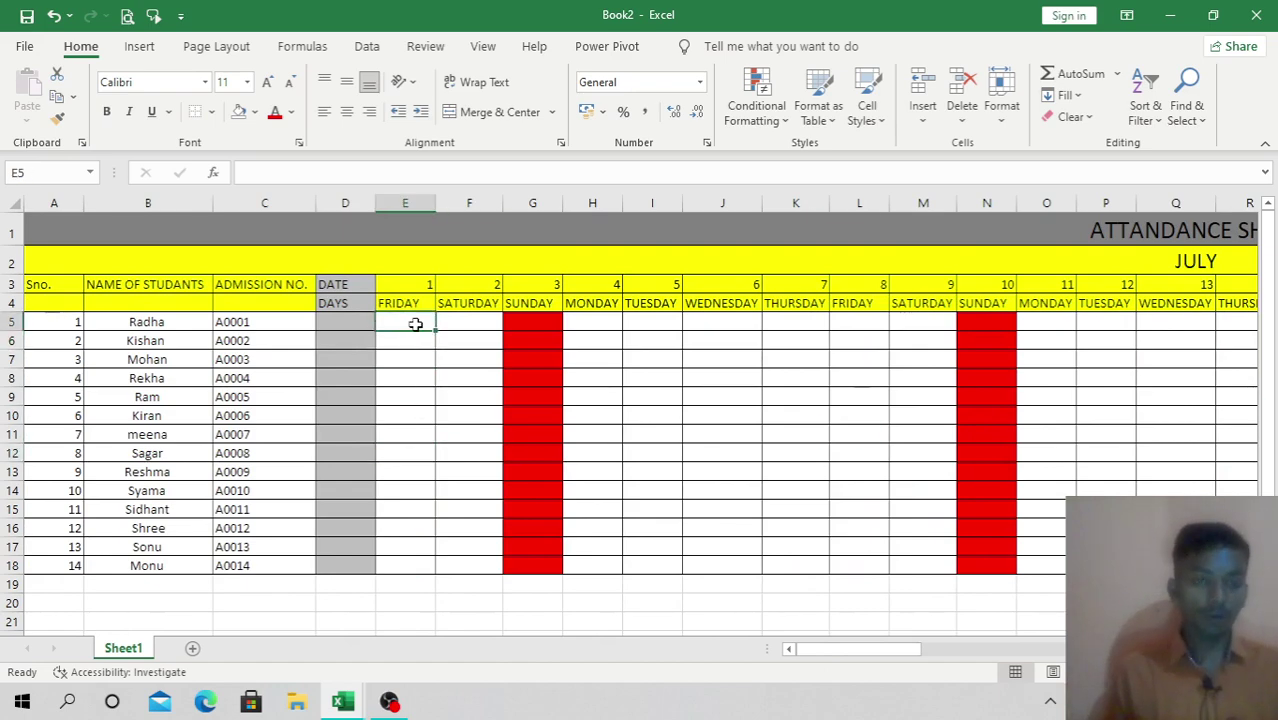
ctrl+scroll(415, 324, up, 1)
ctrl+scroll(415, 324, up, 1)
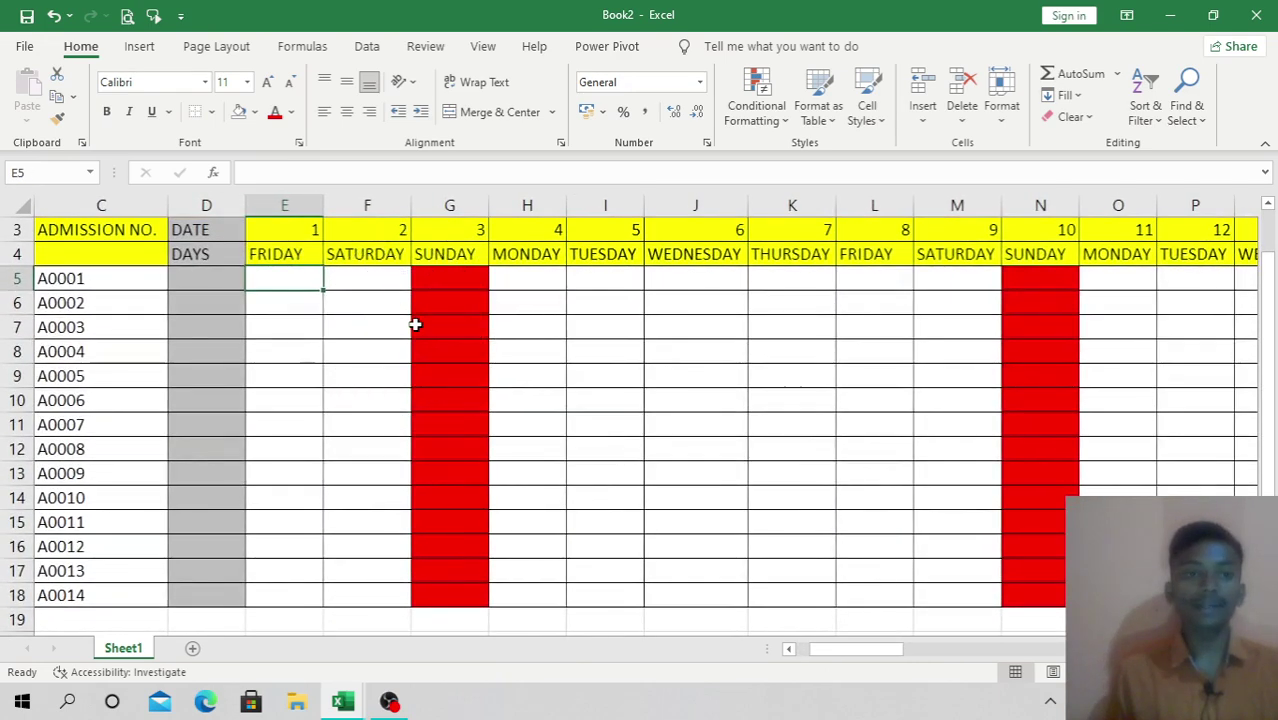
ctrl+scroll(415, 324, up, 2)
scroll(200, 340, up, 1)
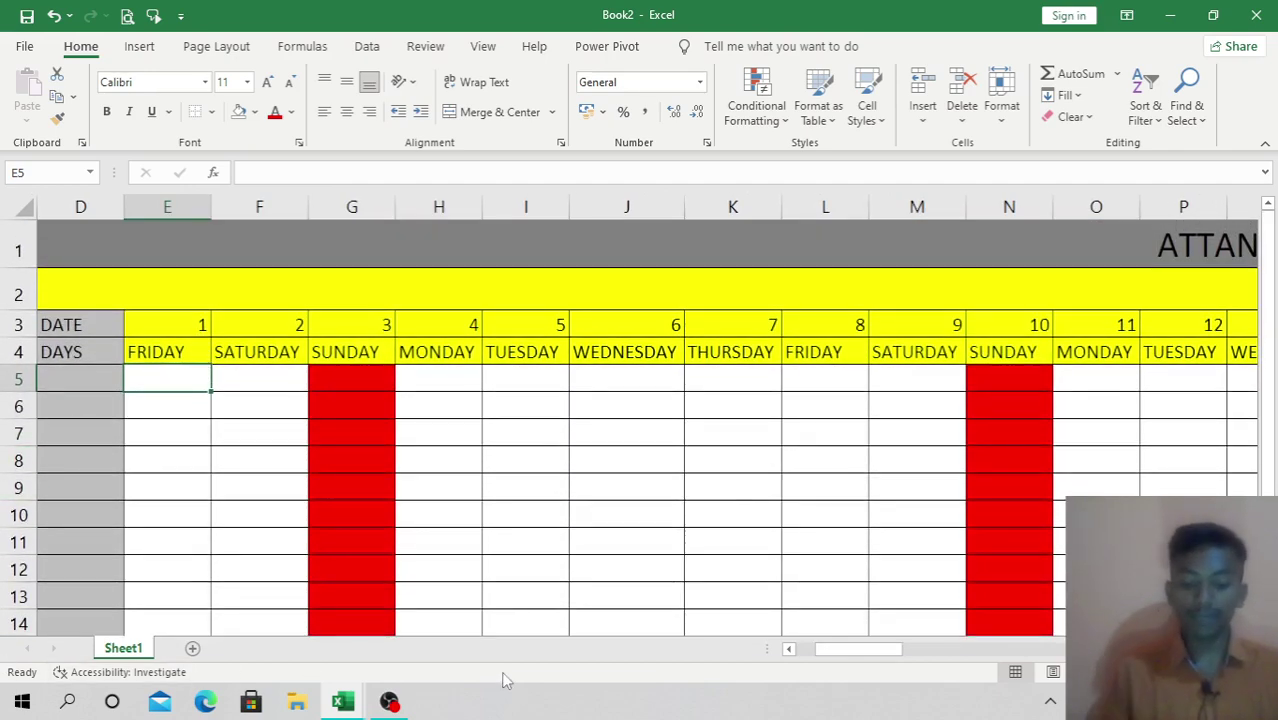
text(P)
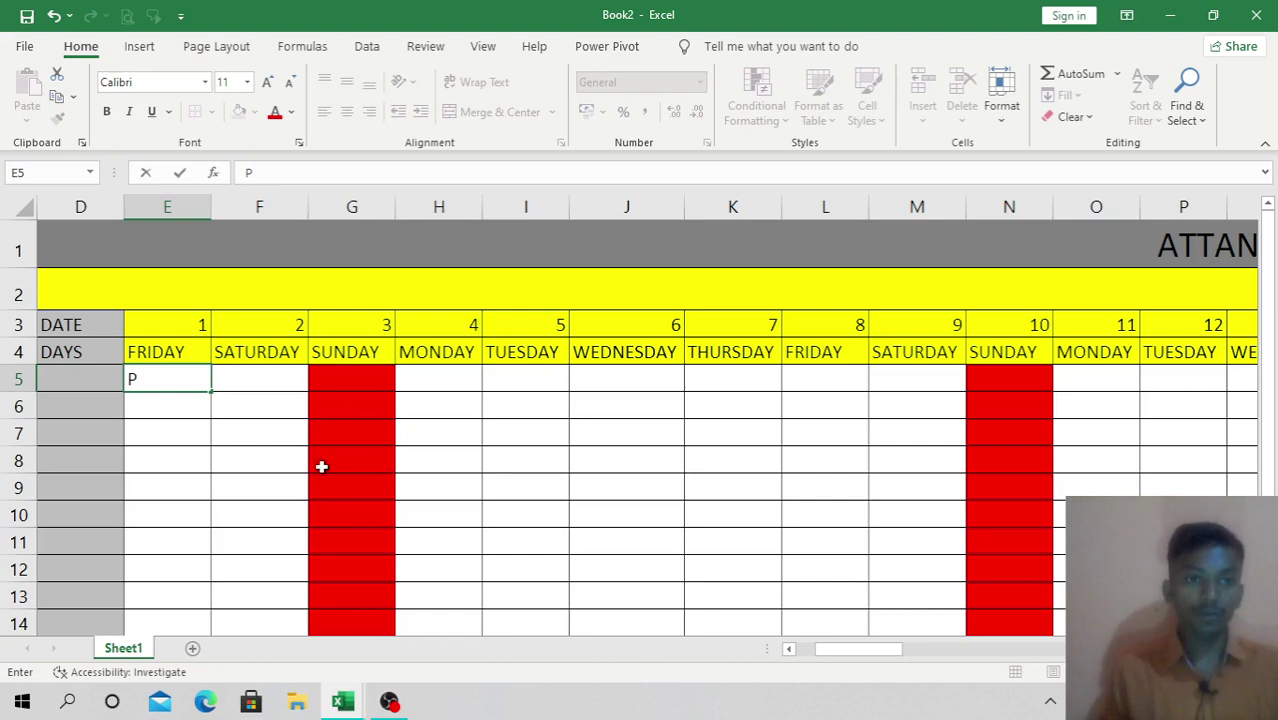
click(222, 398)
Step: Select E5:E18 and move the active cell repeatedly down through the selection, then back up to E5
drag(170, 380, 185, 553)
scroll(185, 553, up, 2)
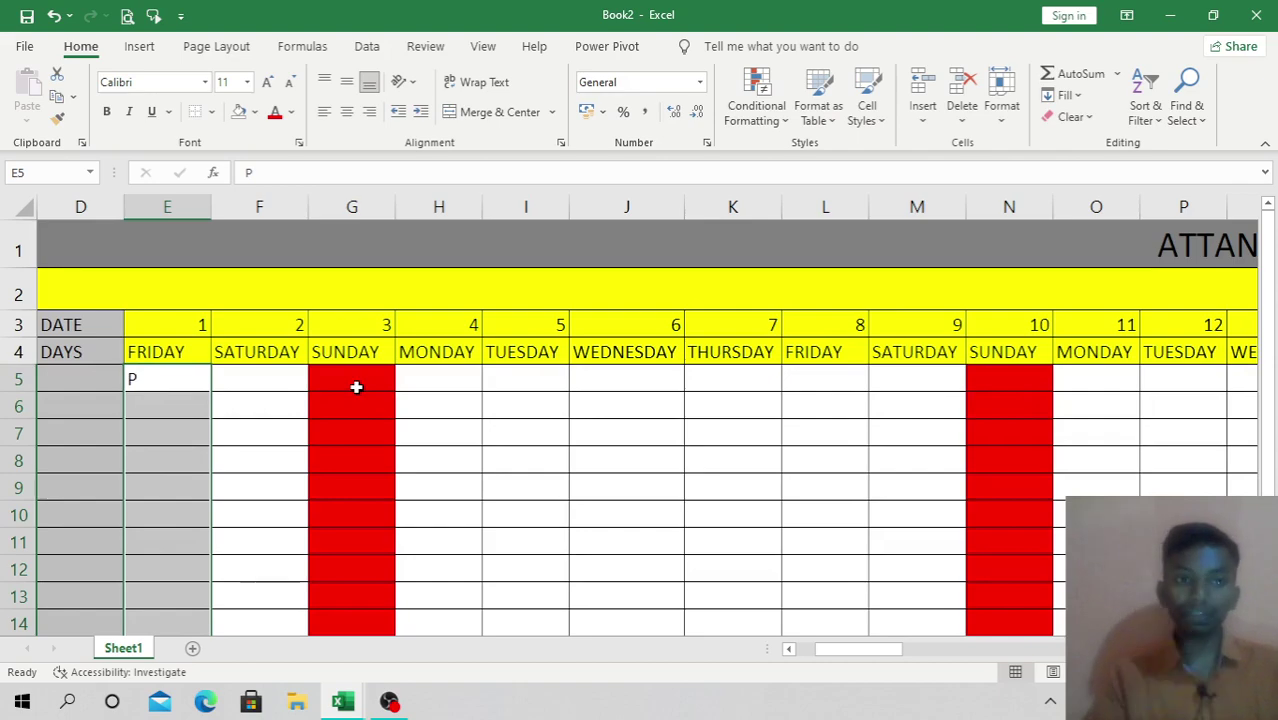
key(Return)
key(Return)
key(Return)
key(Return)
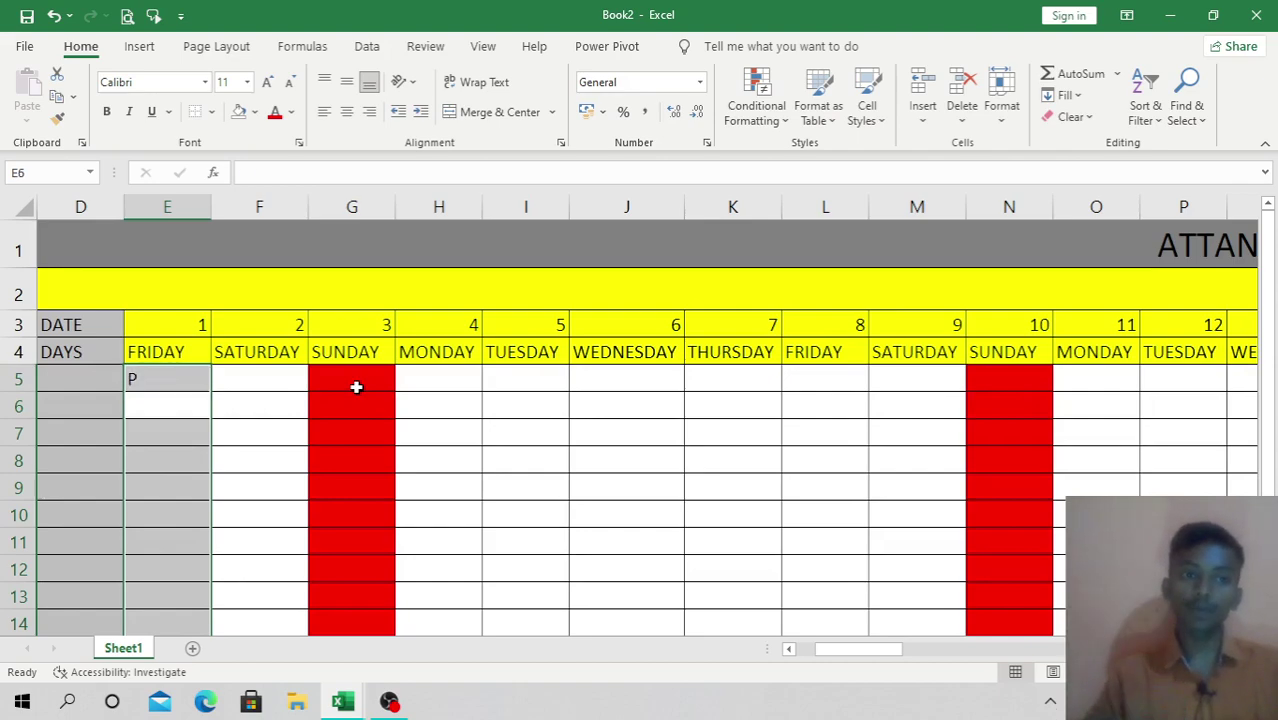
key(Return)
key(Return)
key(Return)
key(Return)
key(Return)
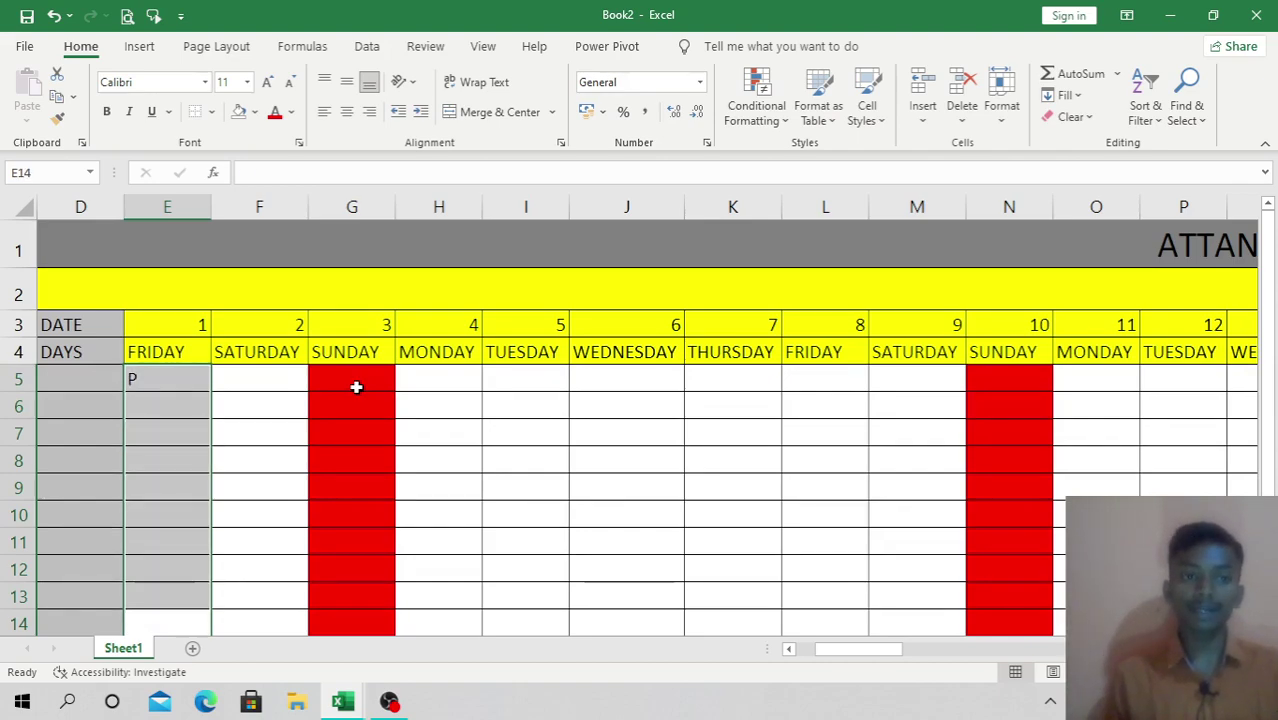
key(Return)
key(Return)
key(Return)
key(Return)
key(Return)
key(Return)
key(Return)
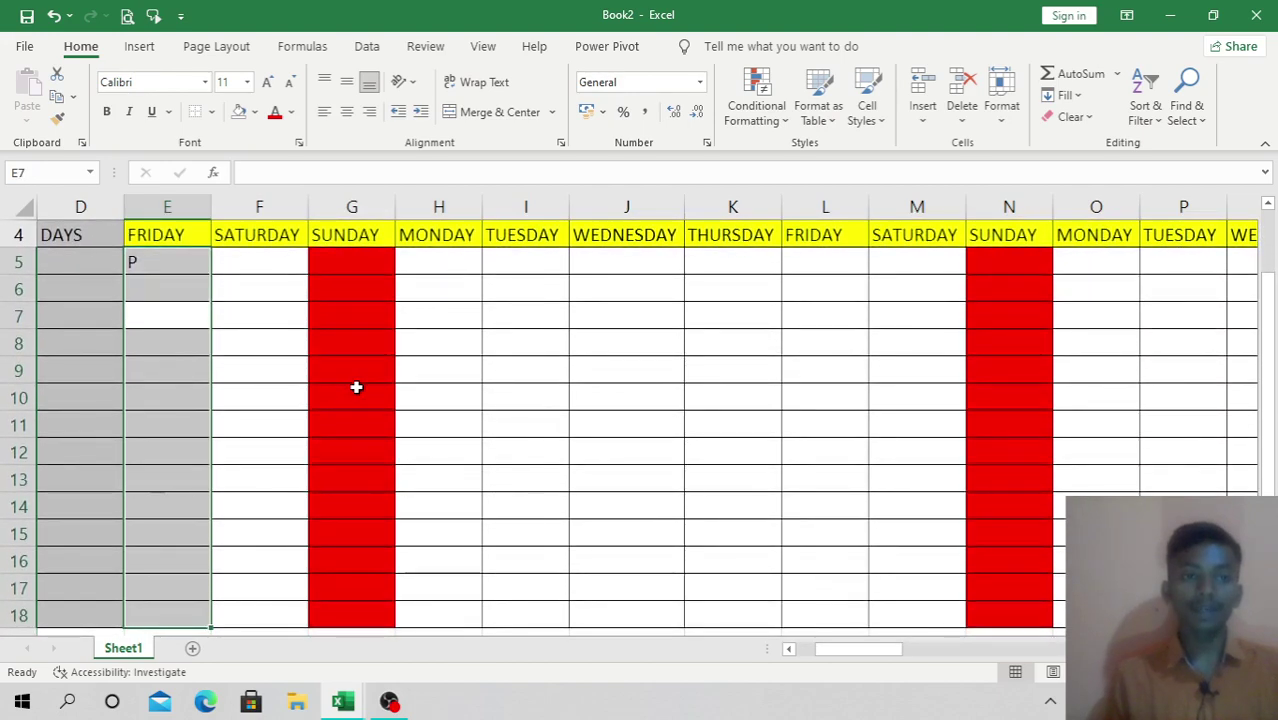
key(Return)
key(Return)
key(Return)
key(Return)
key(shift+Return)
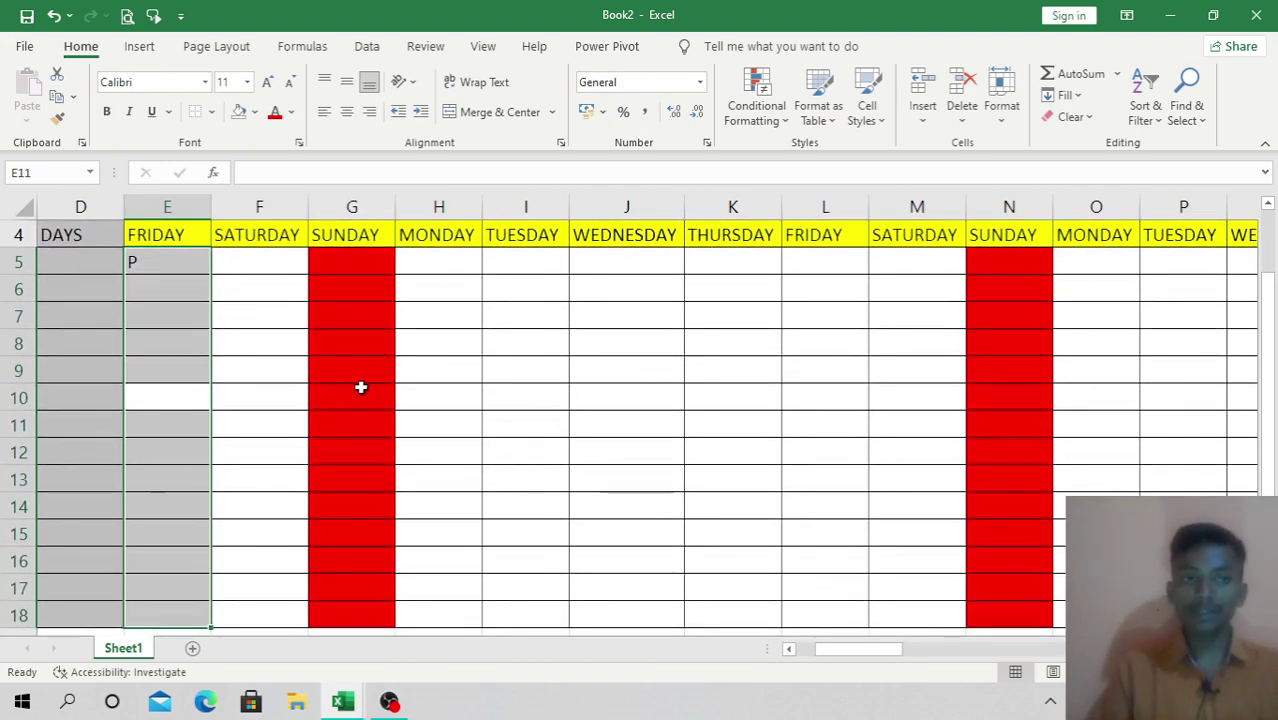
key(shift+Return)
key(shift+Return)
key(shift+Return)
key(shift+Return)
key(shift+Return)
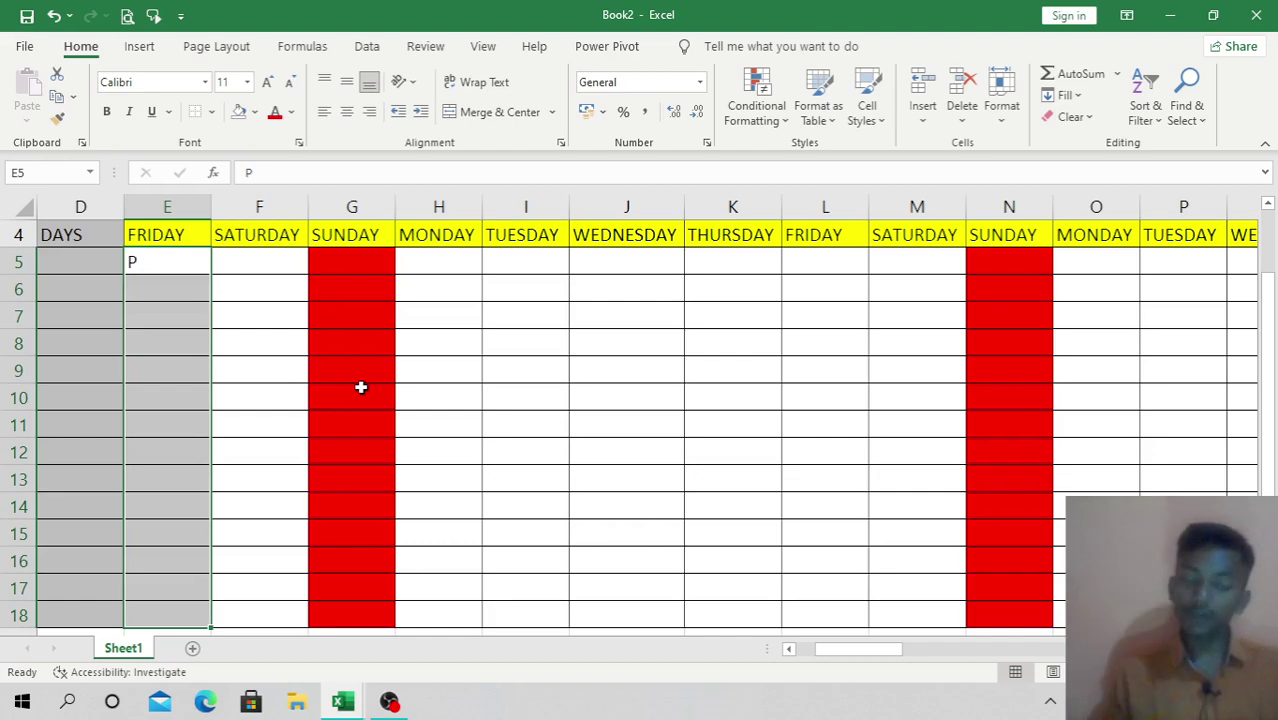
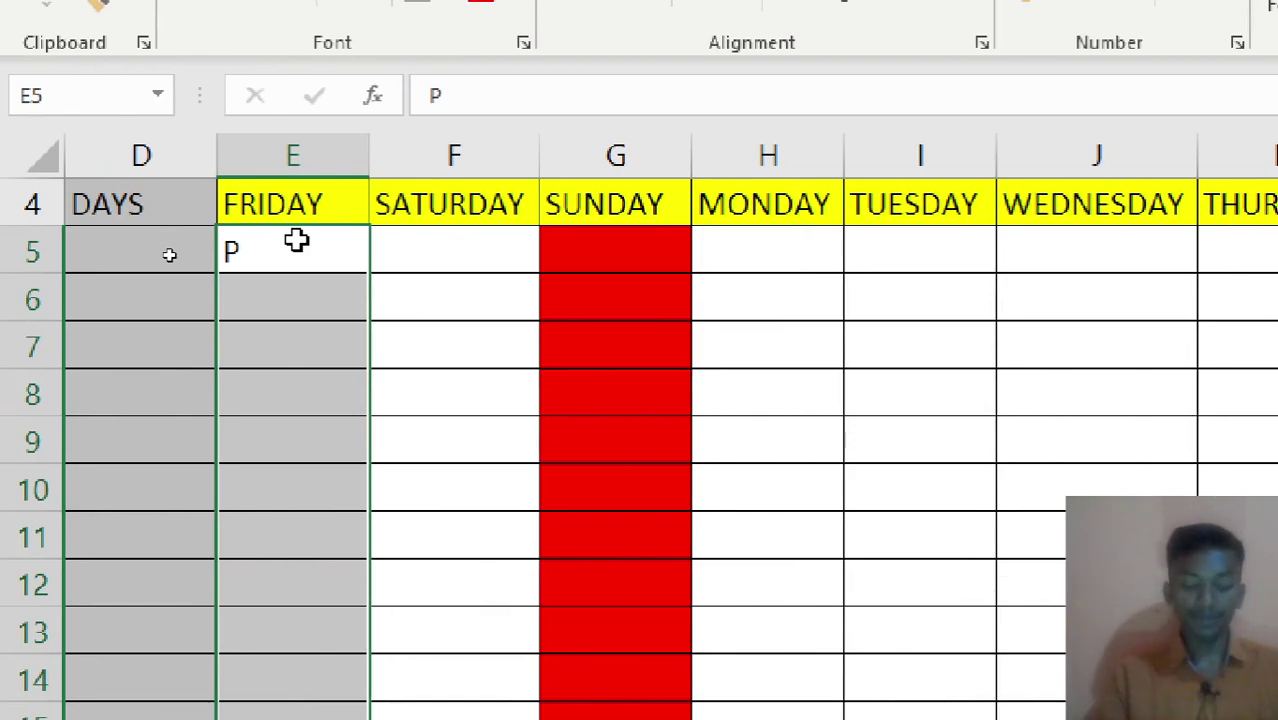
Step: Fill in P for the students in E6 through E12 of the Friday column
key(Return)
key(Return)
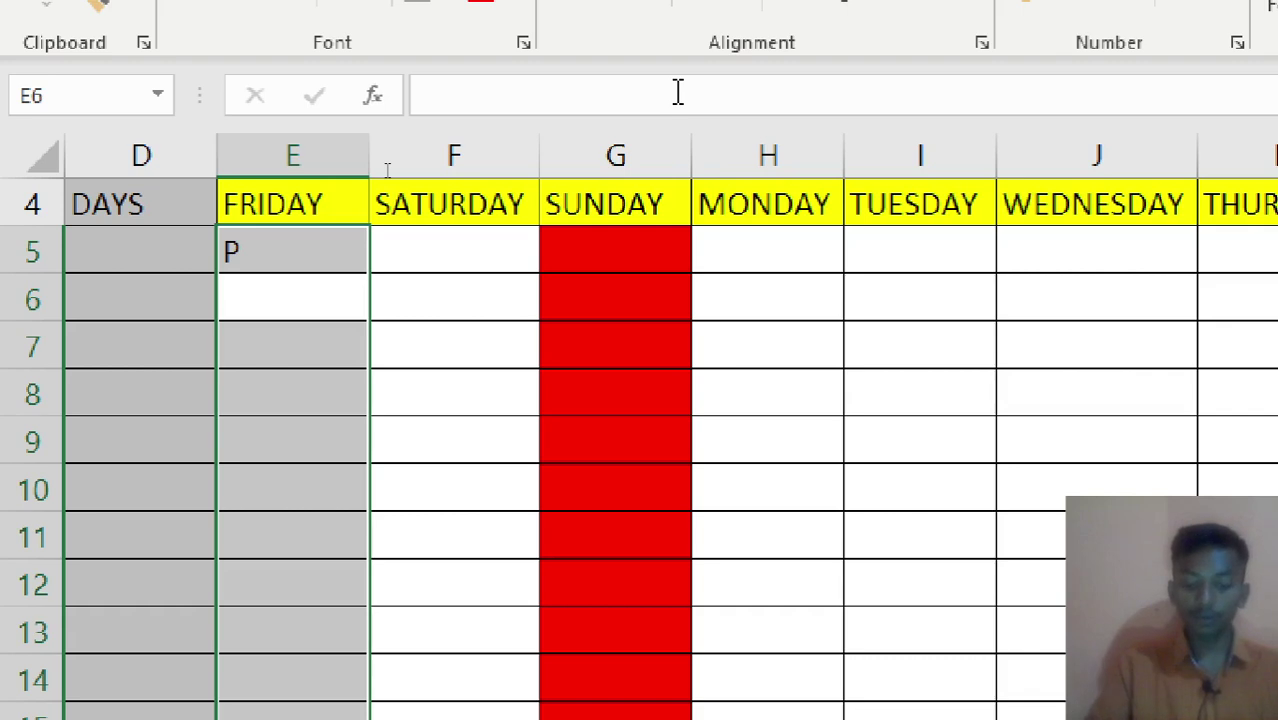
key(shift+Return)
key(Return)
key(Return)
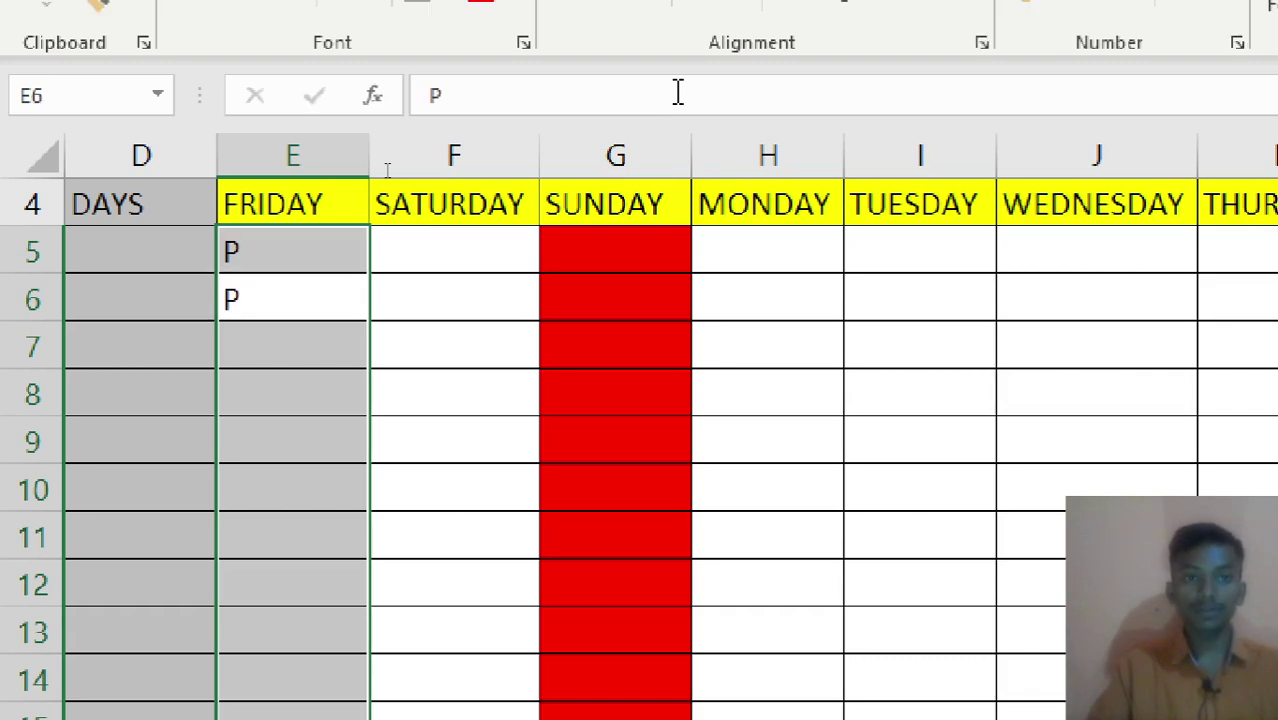
text(P)
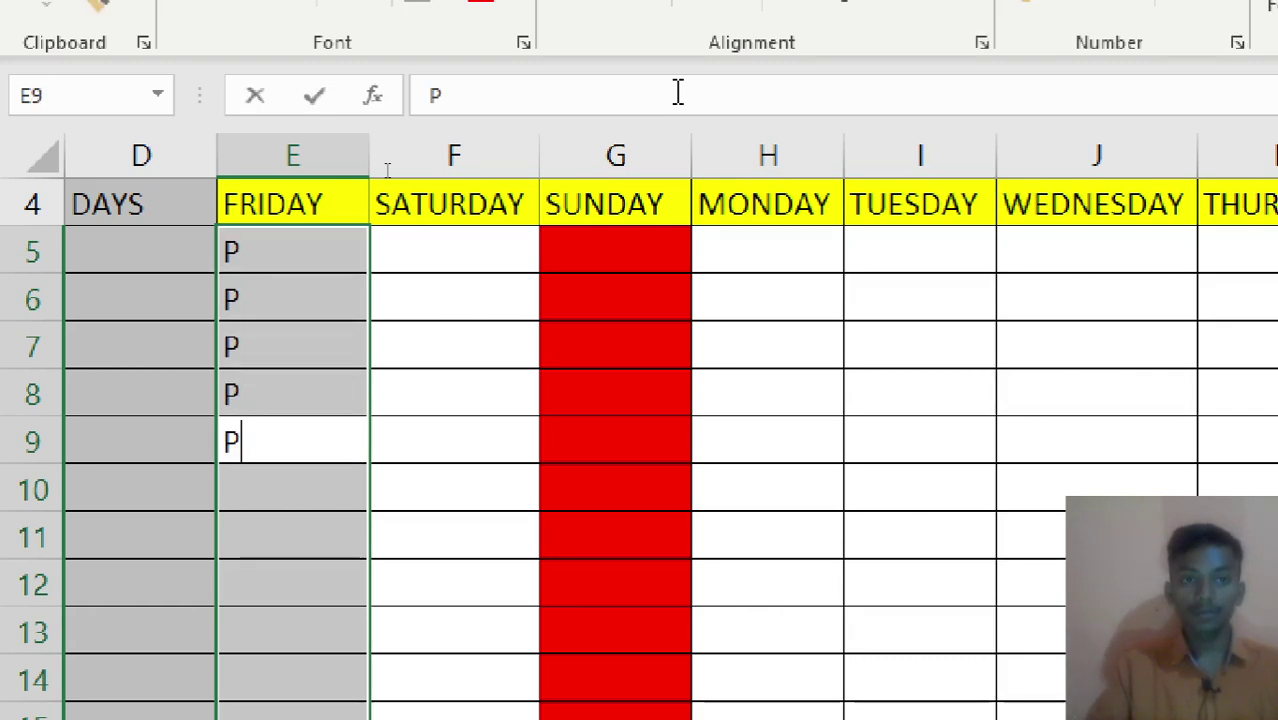
text( P P P)
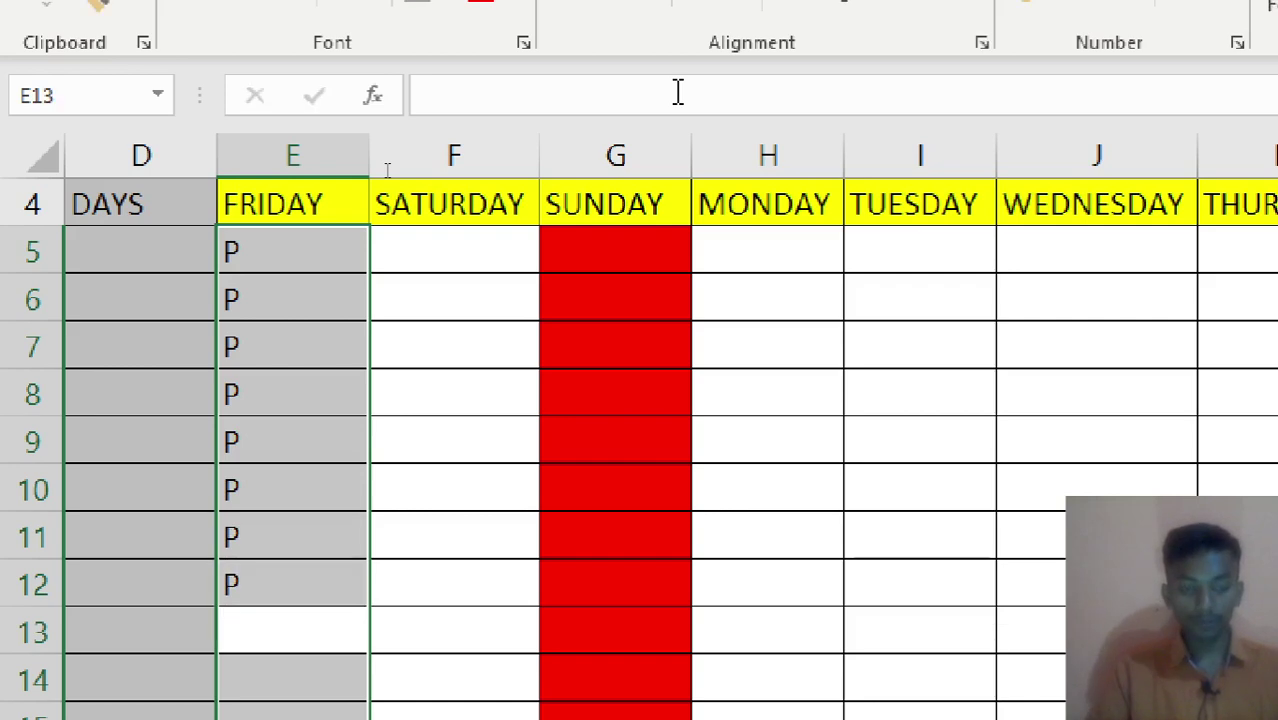
Step: Enter A in E13 of the Friday column and P in E14 and E15
text( P P A)
key(Return)
text(P)
key(Return)
text(P)
key(Return)
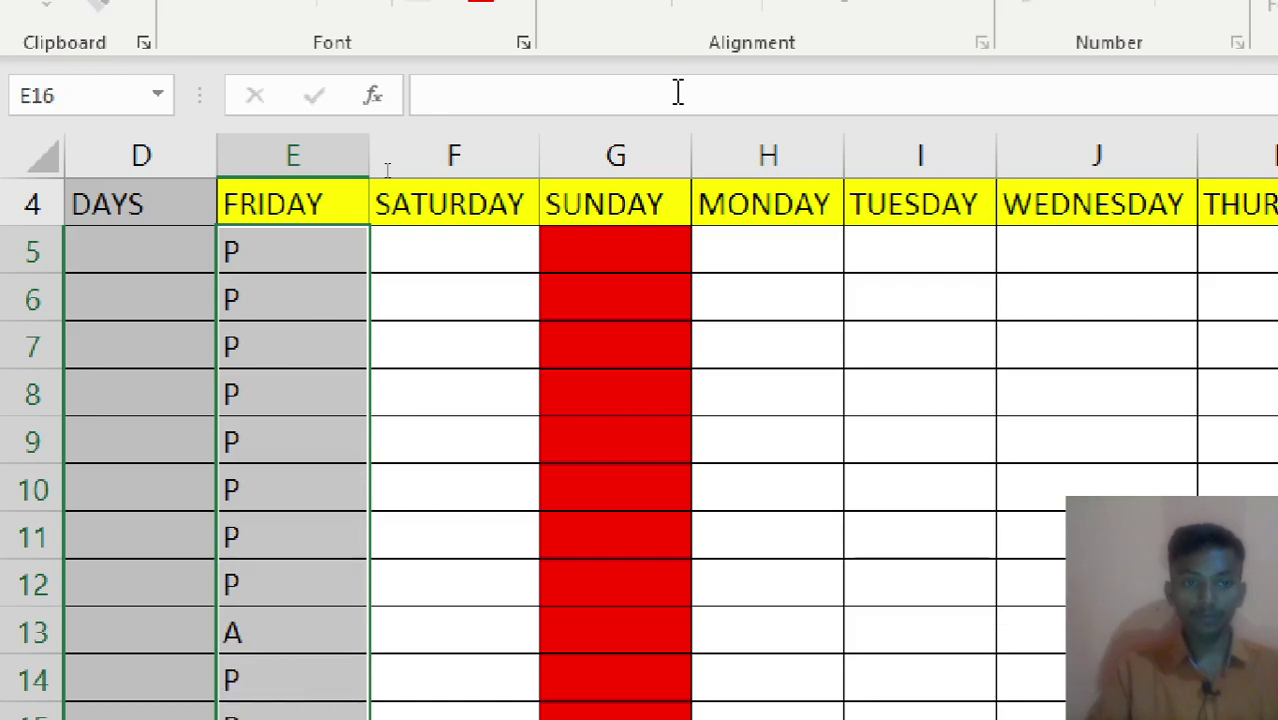
Step: Enter P in E16, E17 and E18 to complete the marks for Friday the 1st
scroll(656, 234, down, 6)
scroll(656, 234, up, 6)
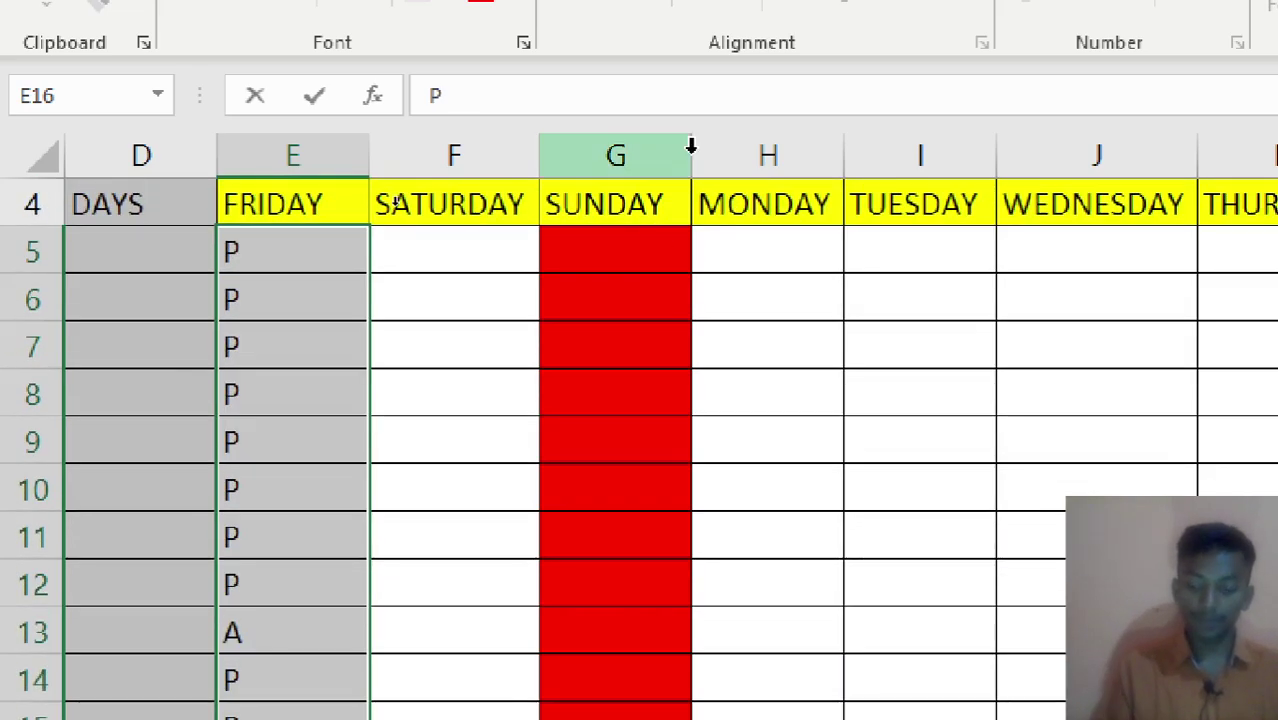
key(Down)
key(Down)
scroll(522, 399, down, 6)
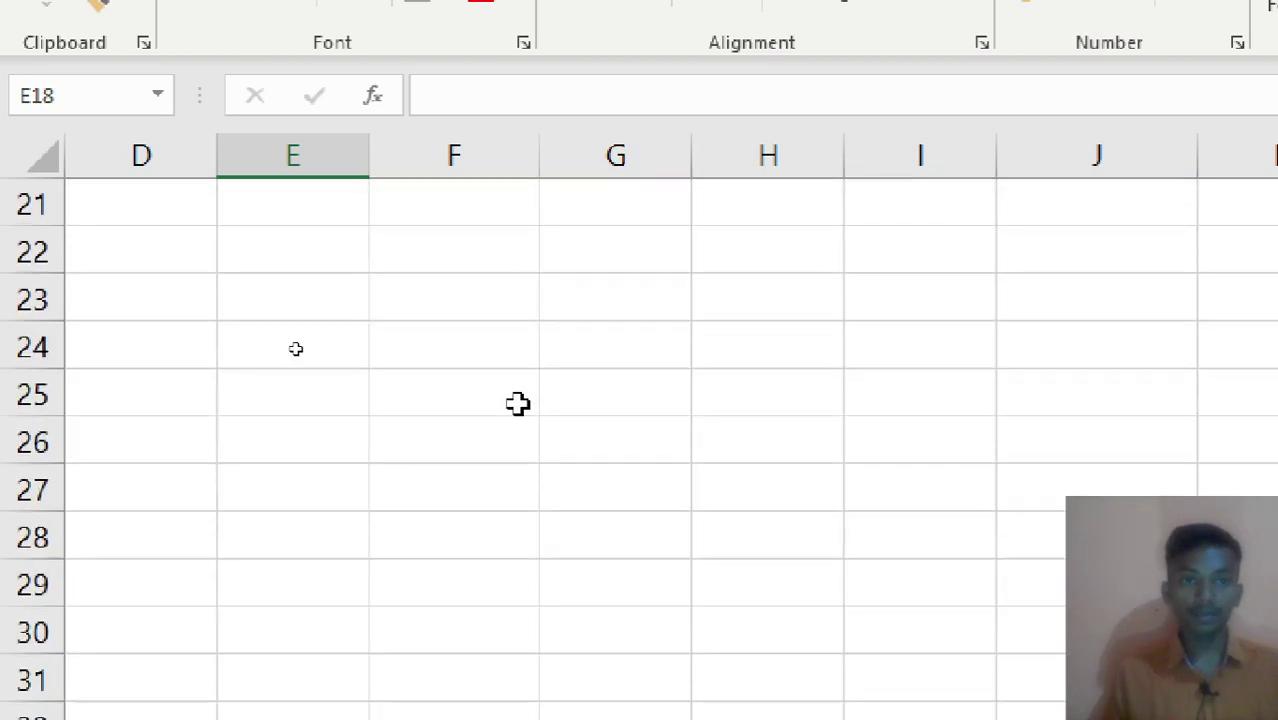
scroll(517, 403, up, 6)
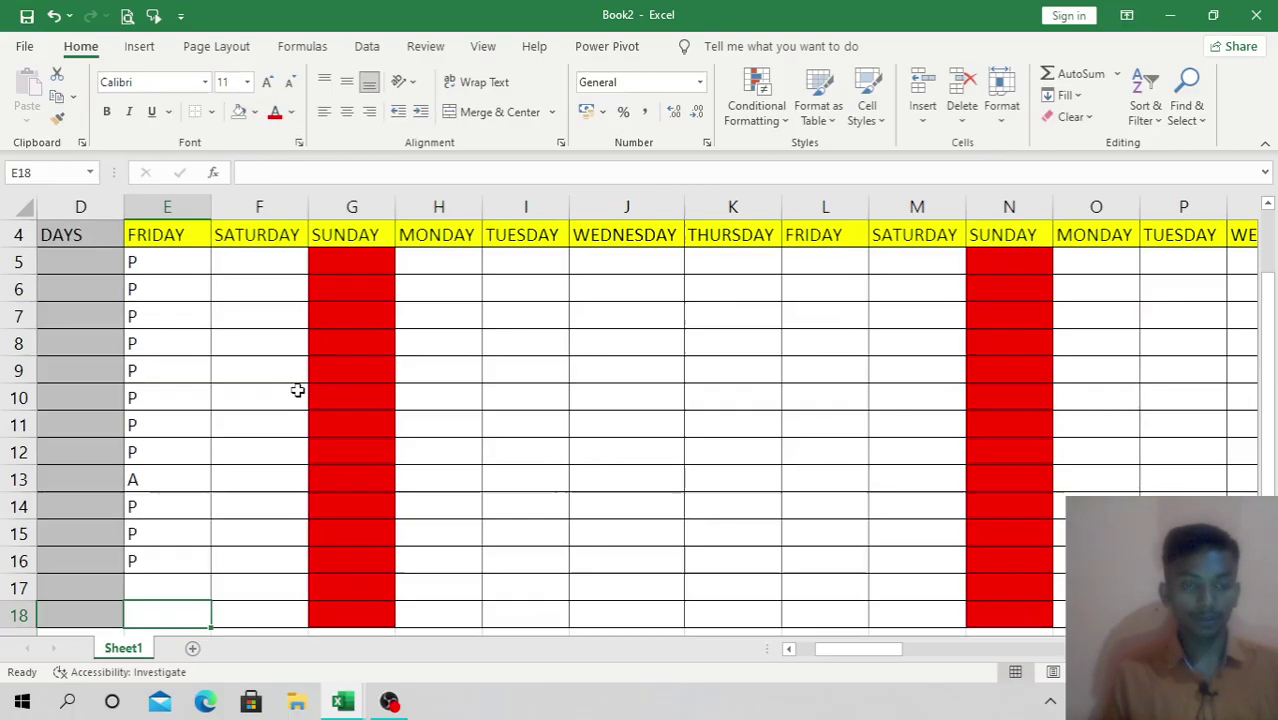
click(158, 581)
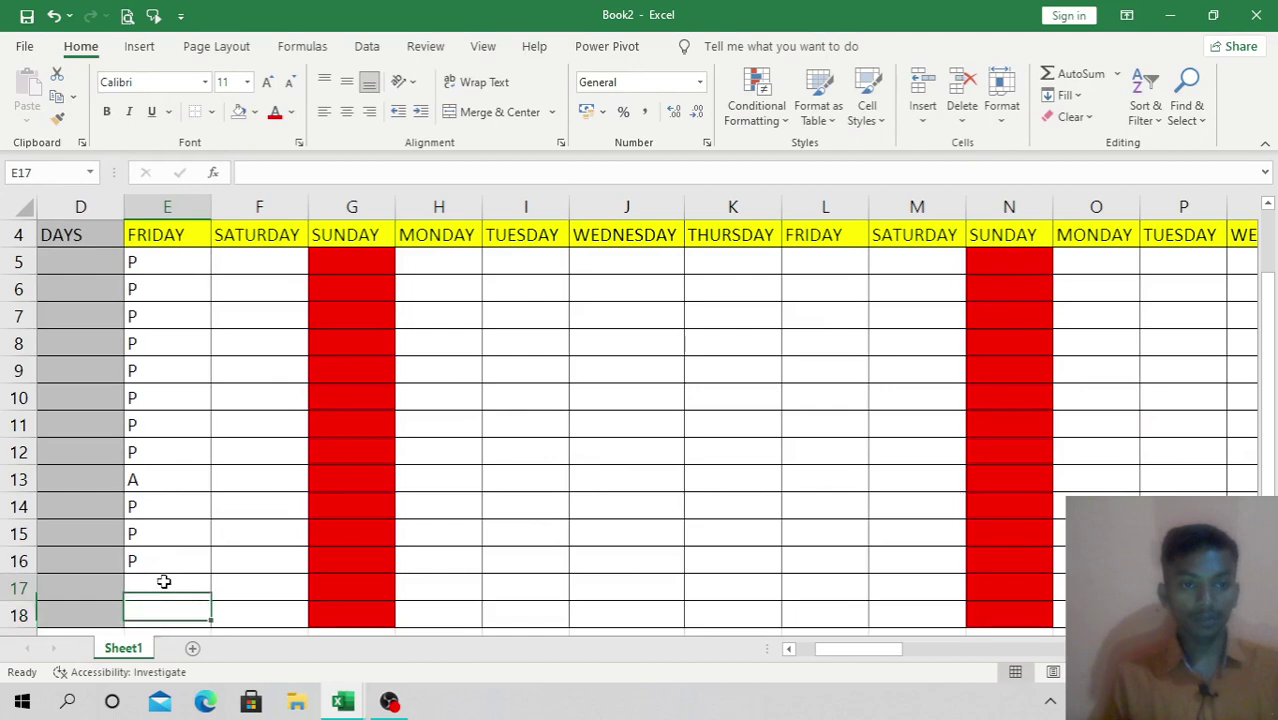
text(P)
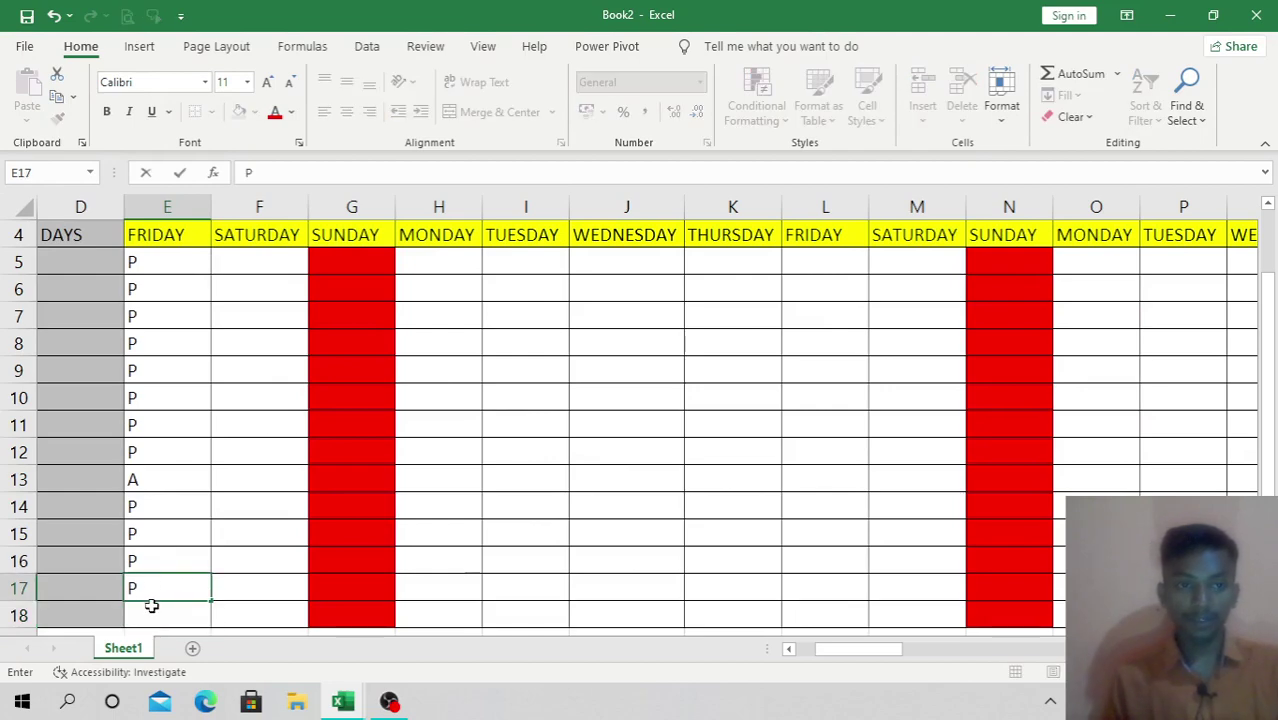
key(Return)
text(P)
scroll(165, 596, up, 1)
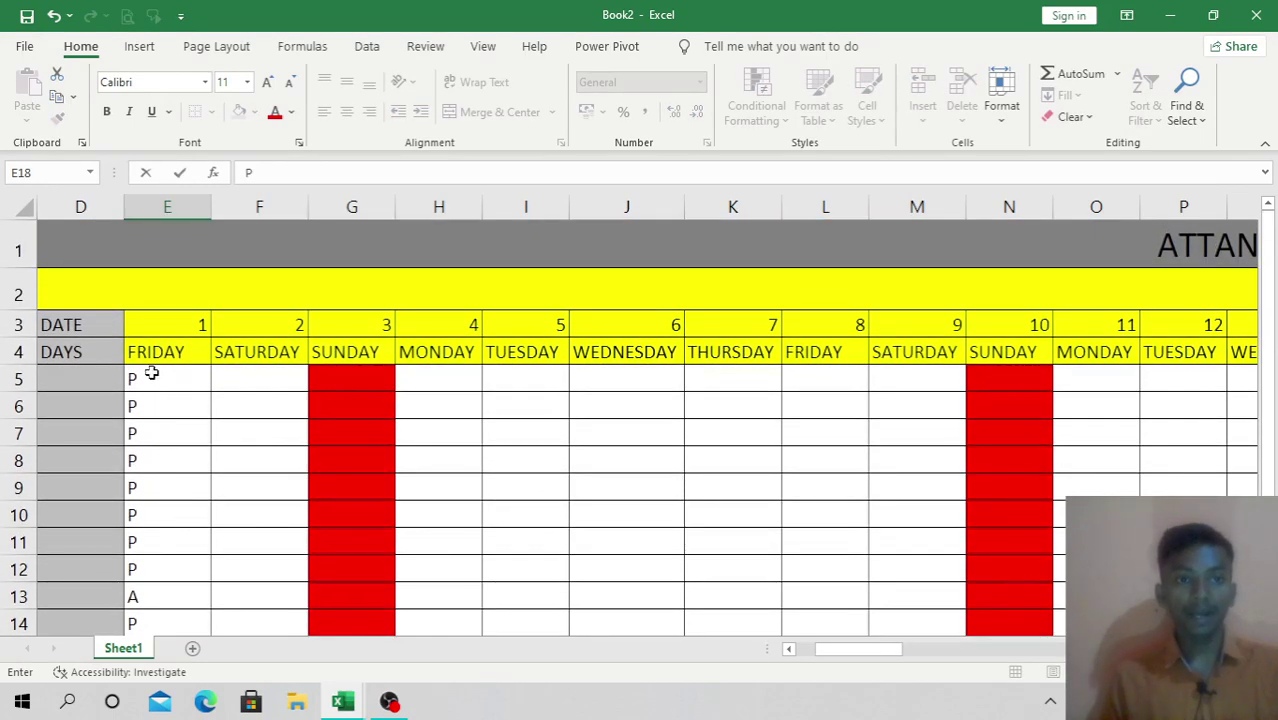
drag(150, 373, 160, 560)
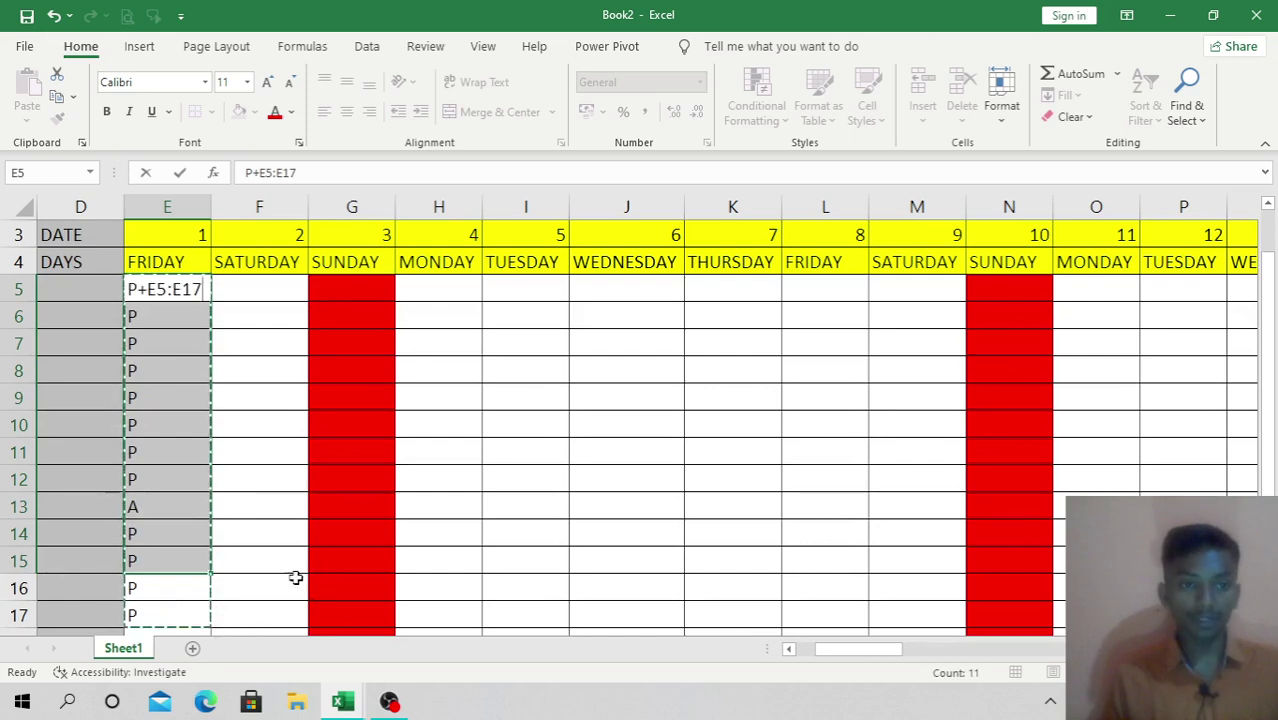
click(311, 543)
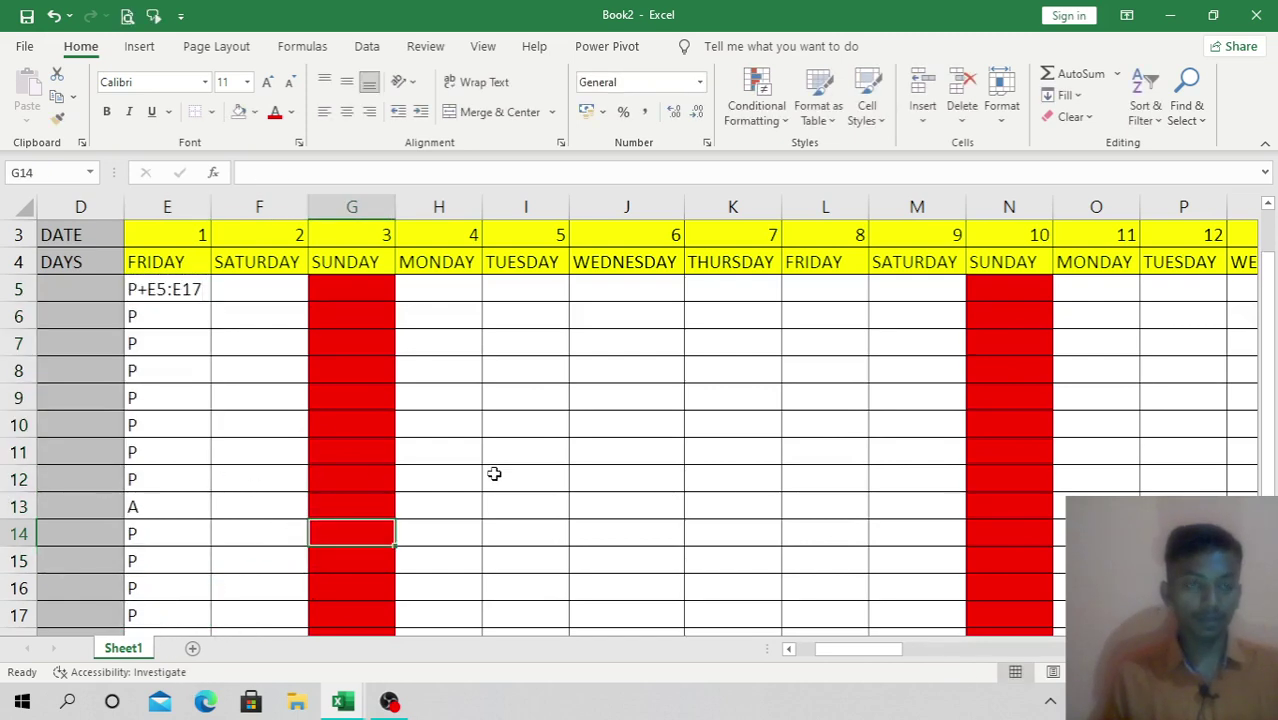
double_click(167, 290)
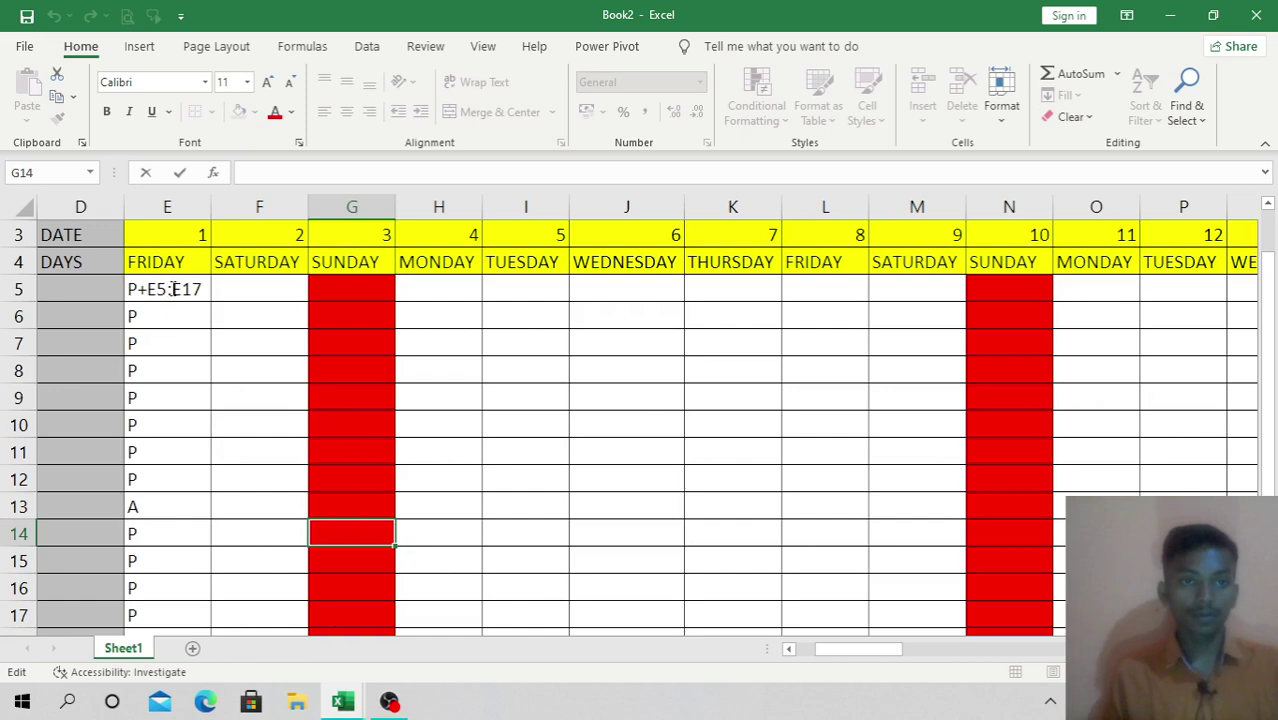
drag(202, 290, 187, 291)
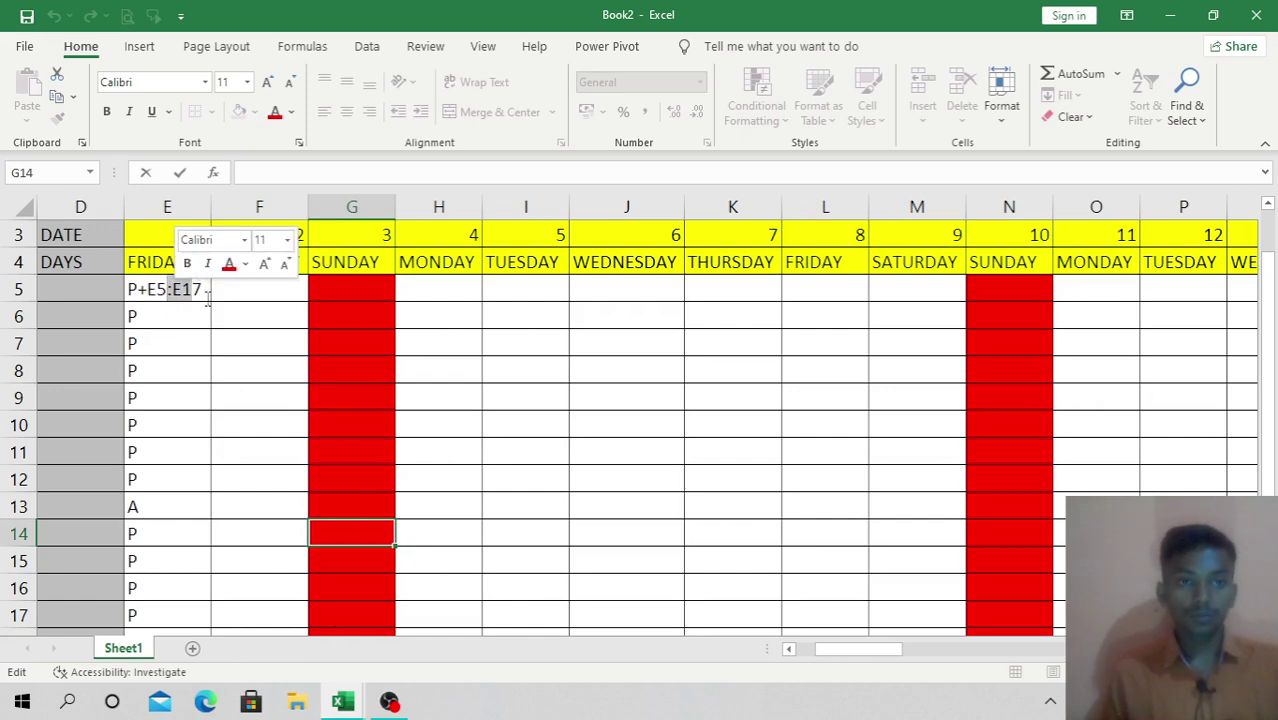
click(148, 290)
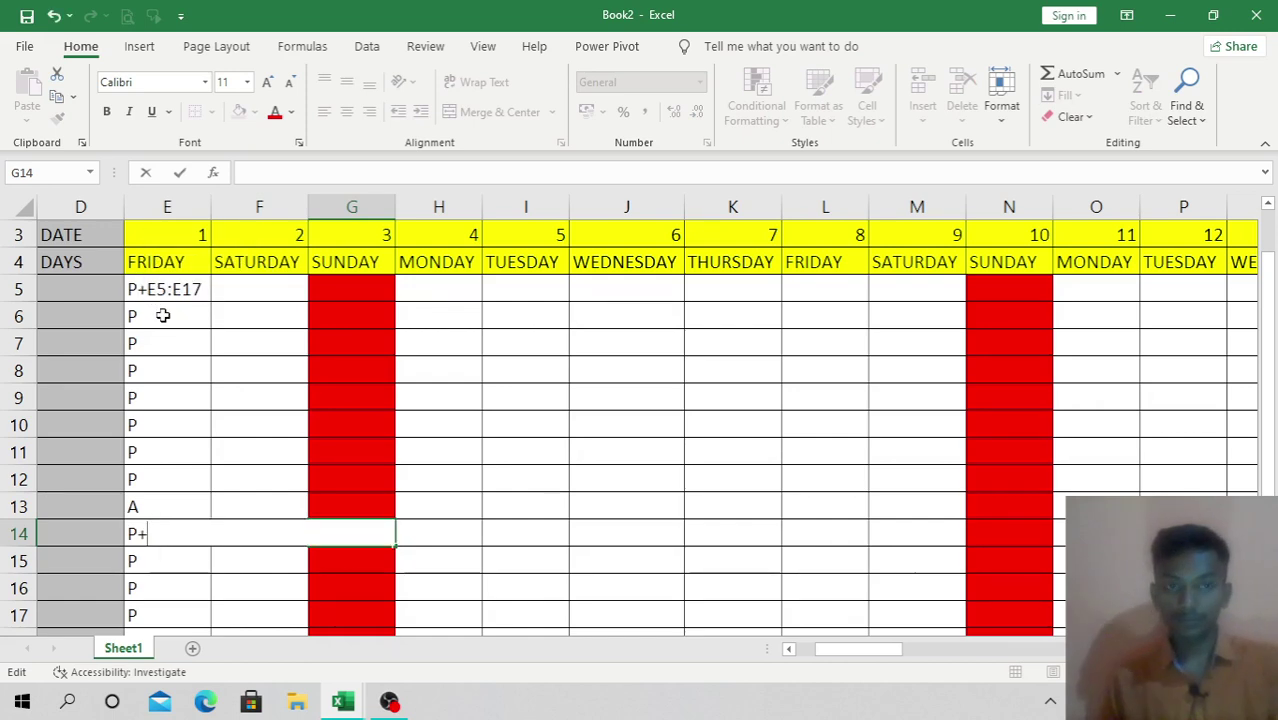
click(170, 286)
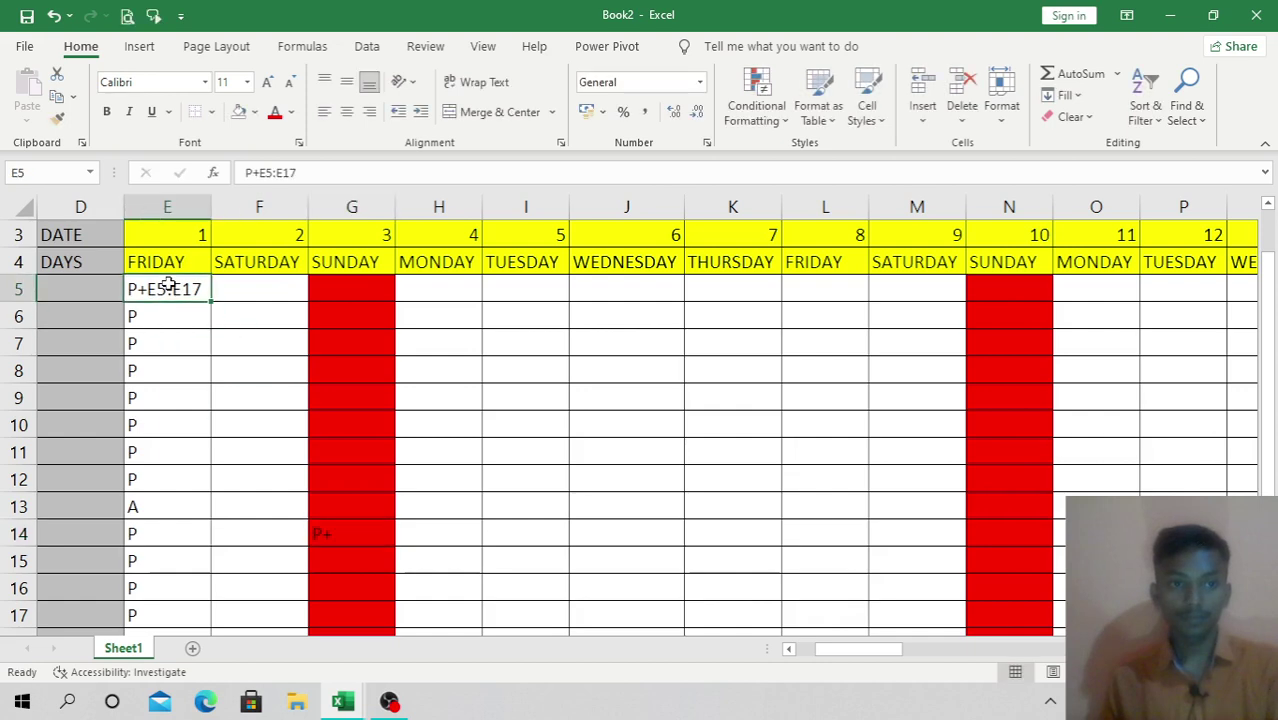
Step: Undo the stray entries in G14 and E5
click(328, 532)
key(ctrl+z)
key(ctrl+z)
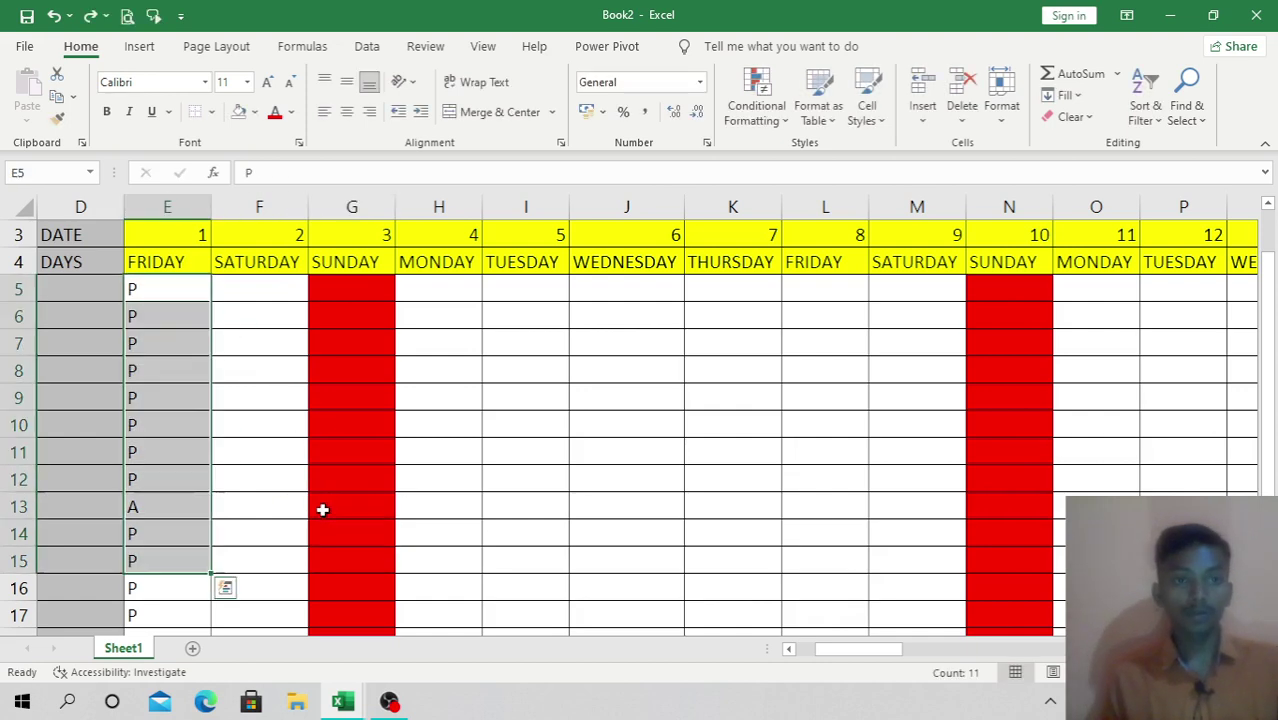
click(282, 511)
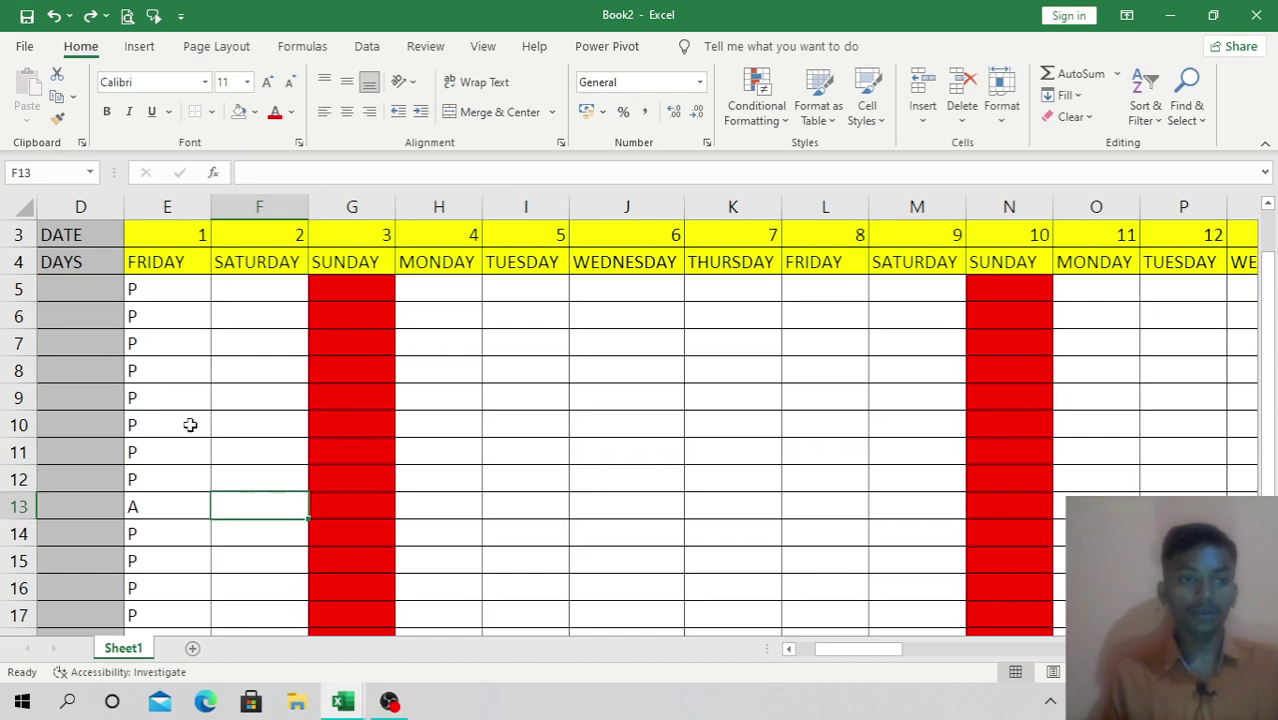
Step: Try to copy the Friday marks in E5:E18 into I5:I18 for Tuesday the 5th
drag(137, 288, 180, 585)
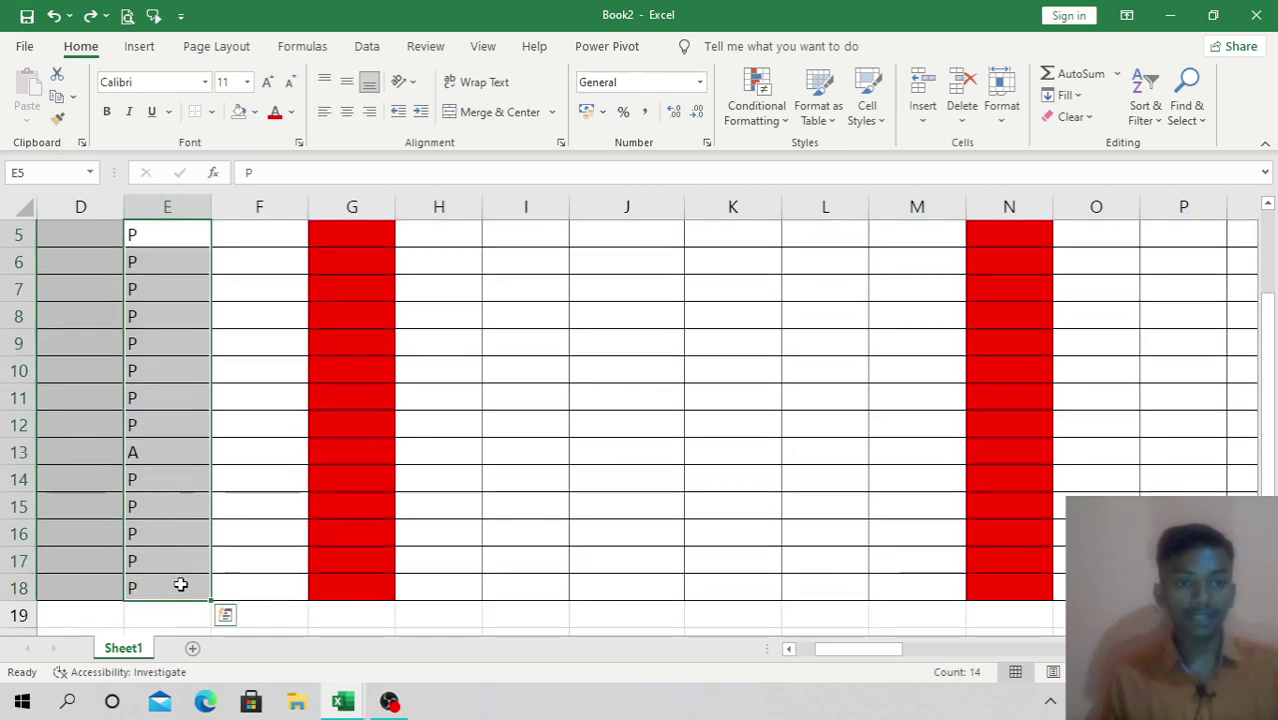
key(ctrl+c)
scroll(237, 431, up, 2)
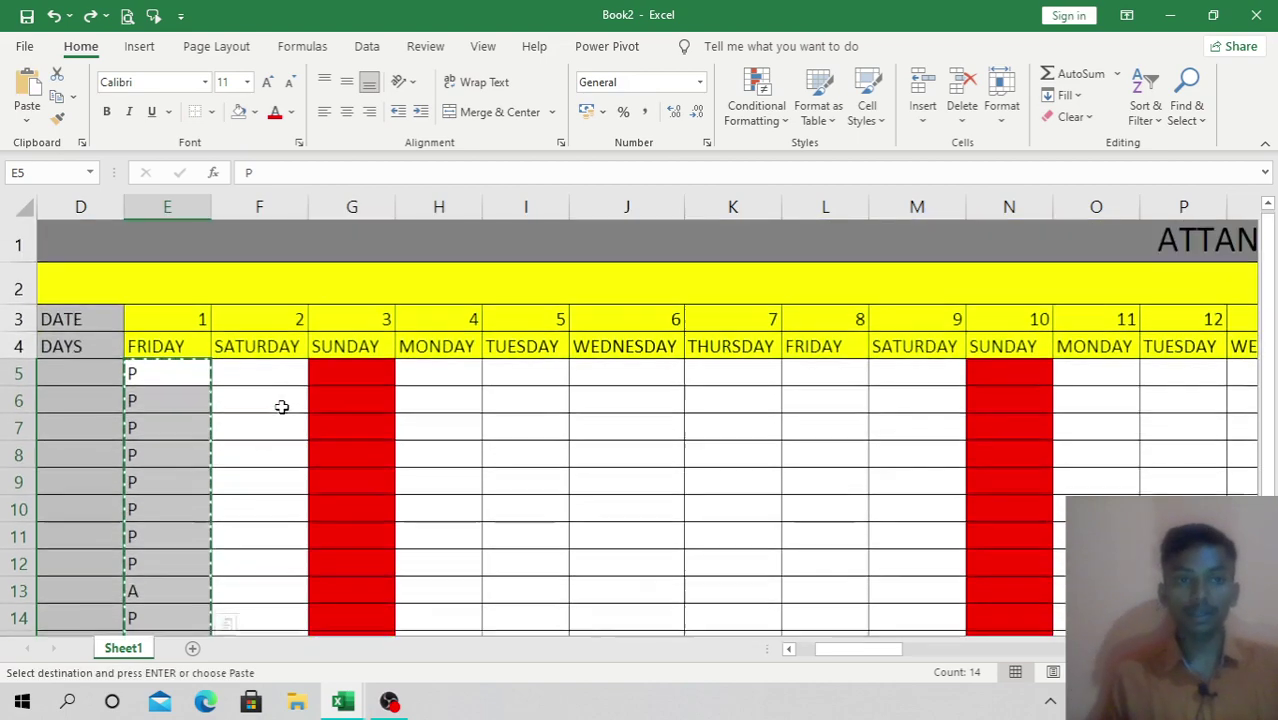
drag(520, 380, 569, 578)
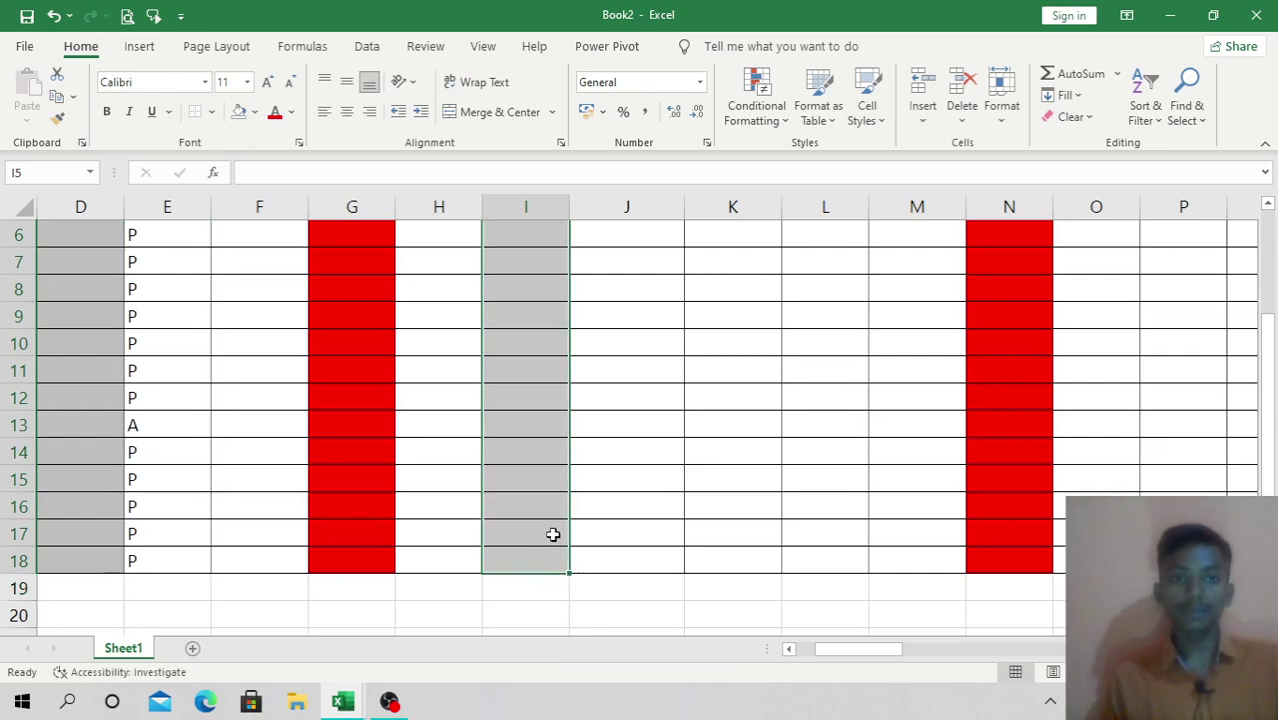
text(V)
scroll(551, 533, up, 2)
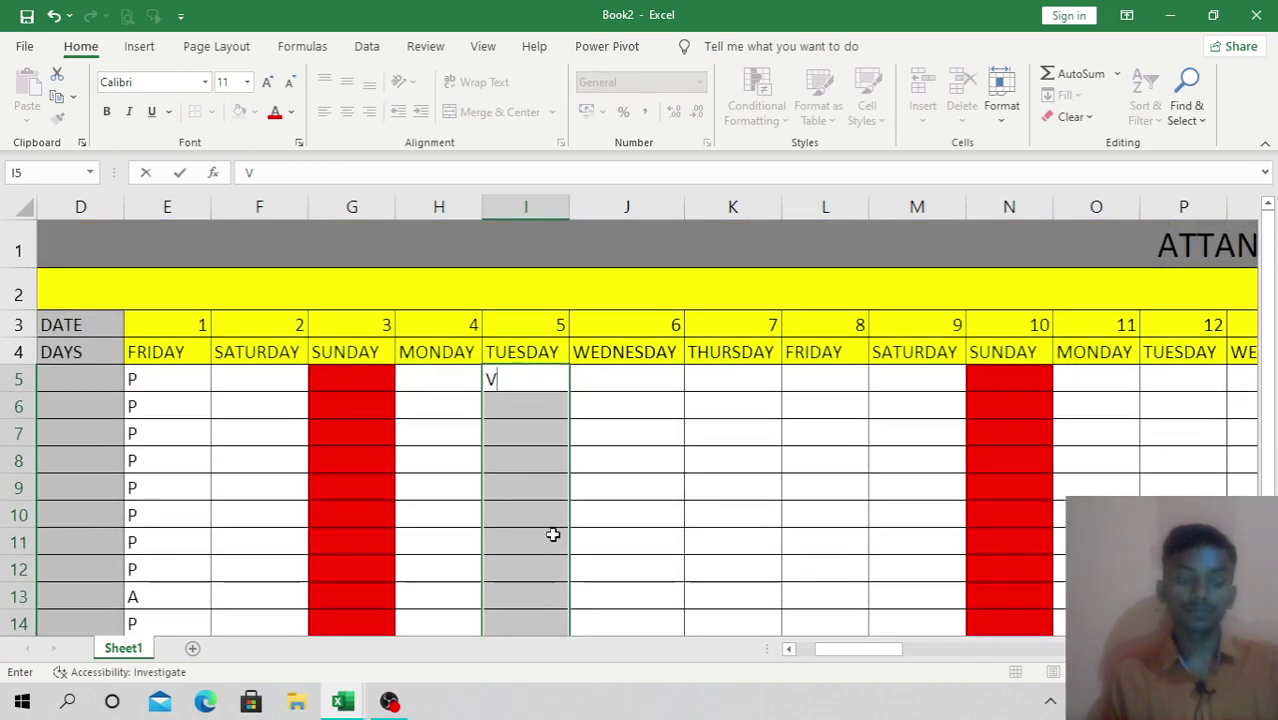
key(BackSpace)
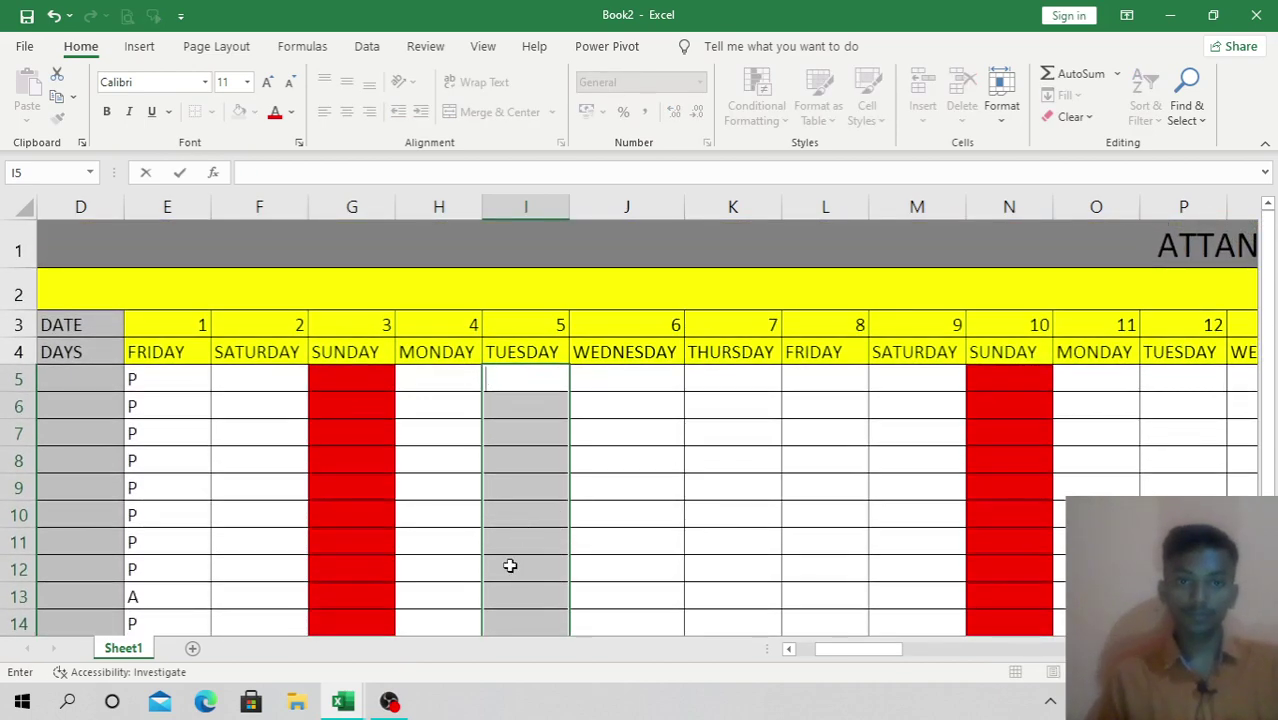
click(655, 515)
click(503, 376)
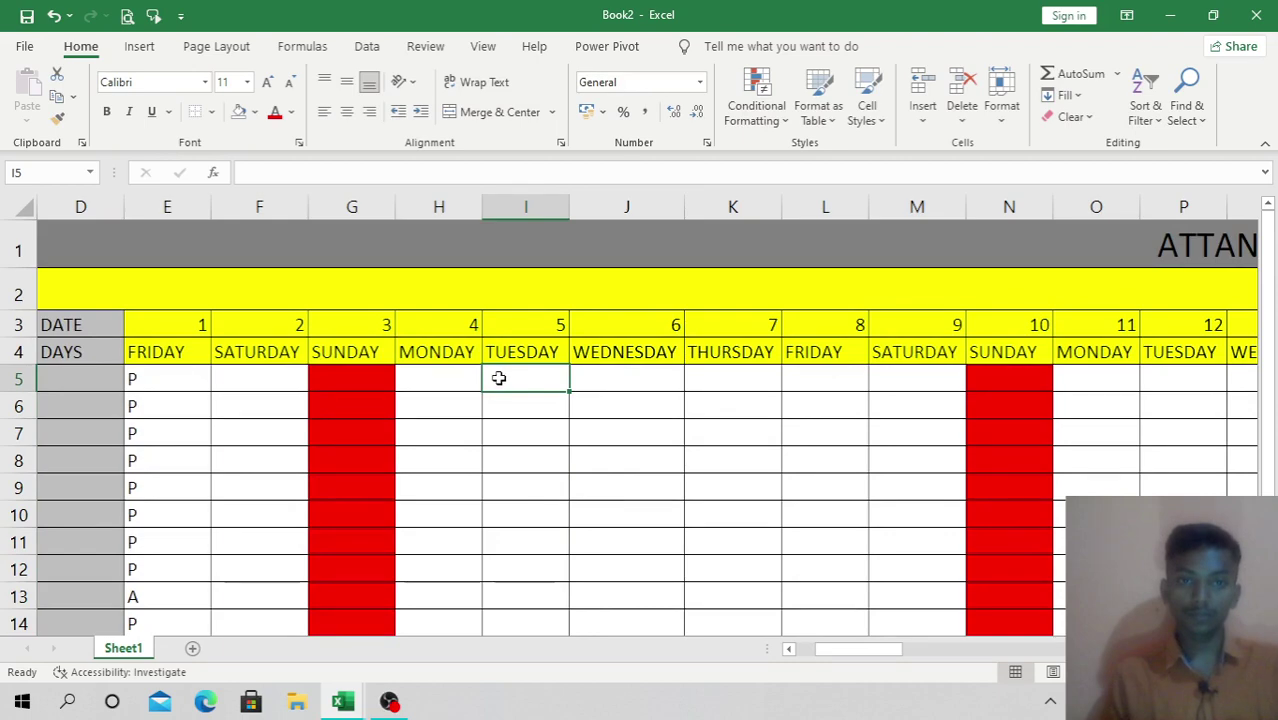
Step: Copy the Friday marks in E5:E18 and paste them into H5:H18 for Monday the 4th
drag(193, 390, 148, 626)
click(169, 578)
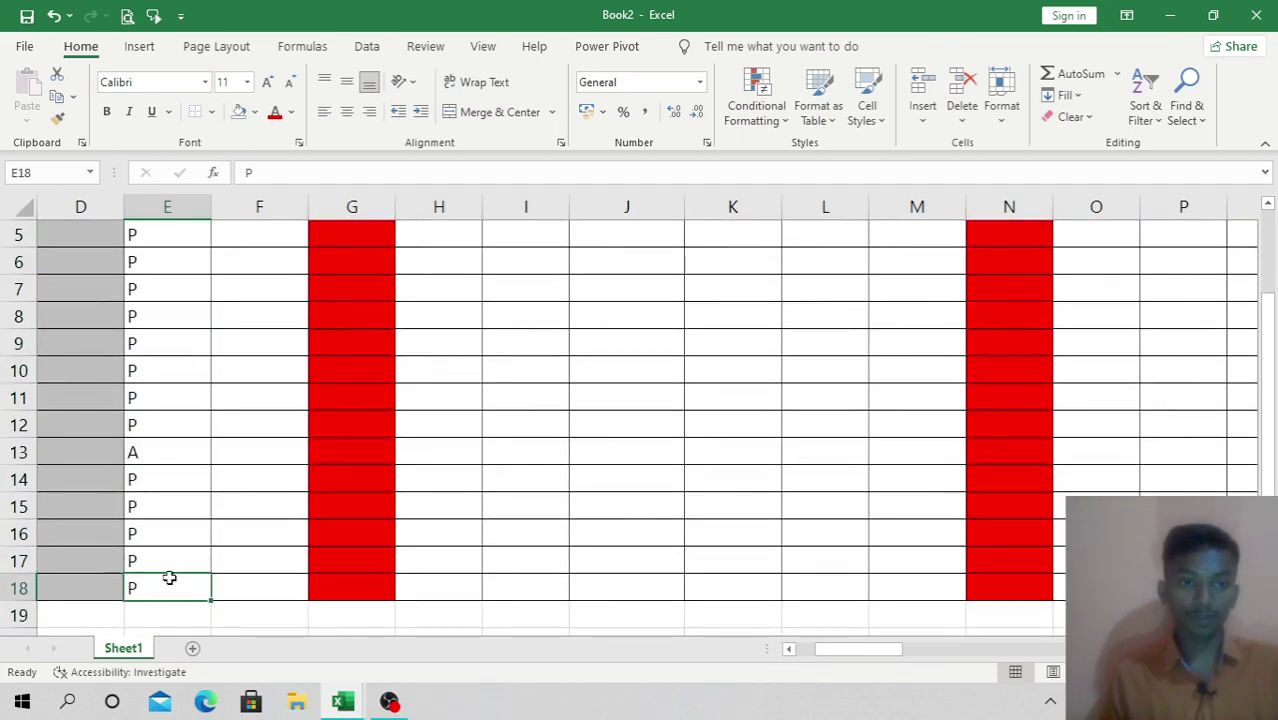
drag(172, 578, 163, 377)
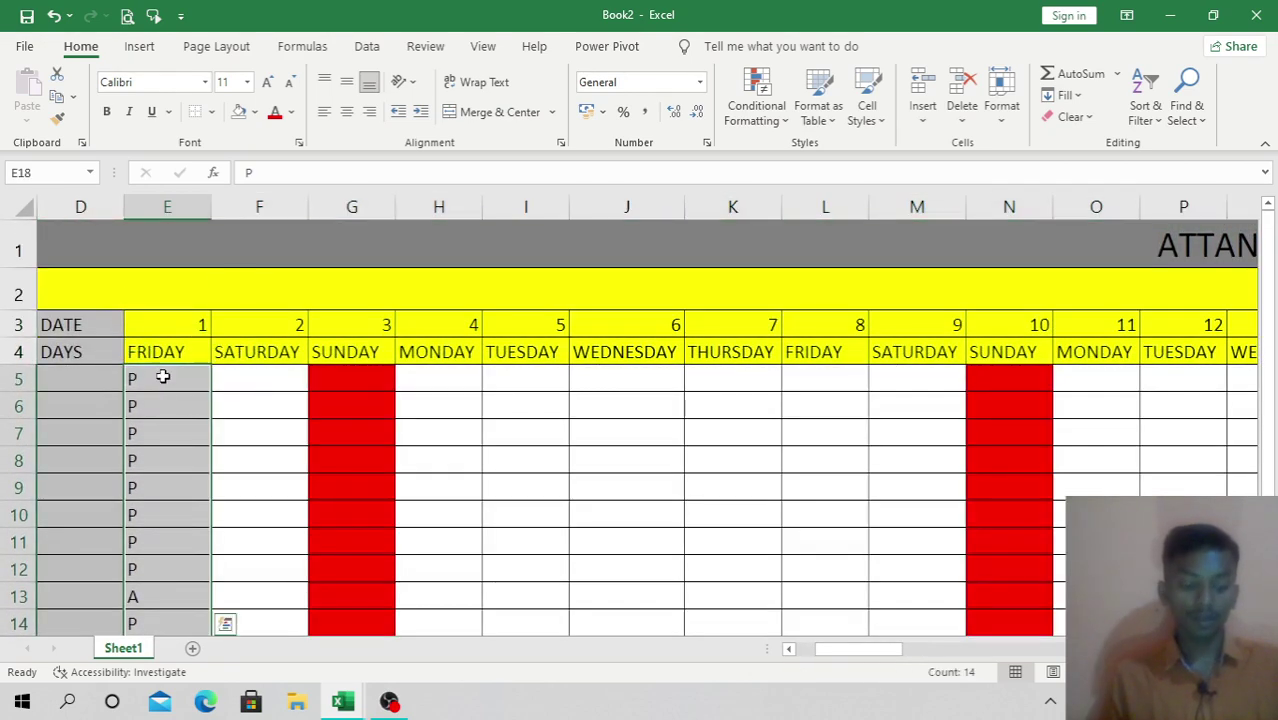
key(ctrl+c)
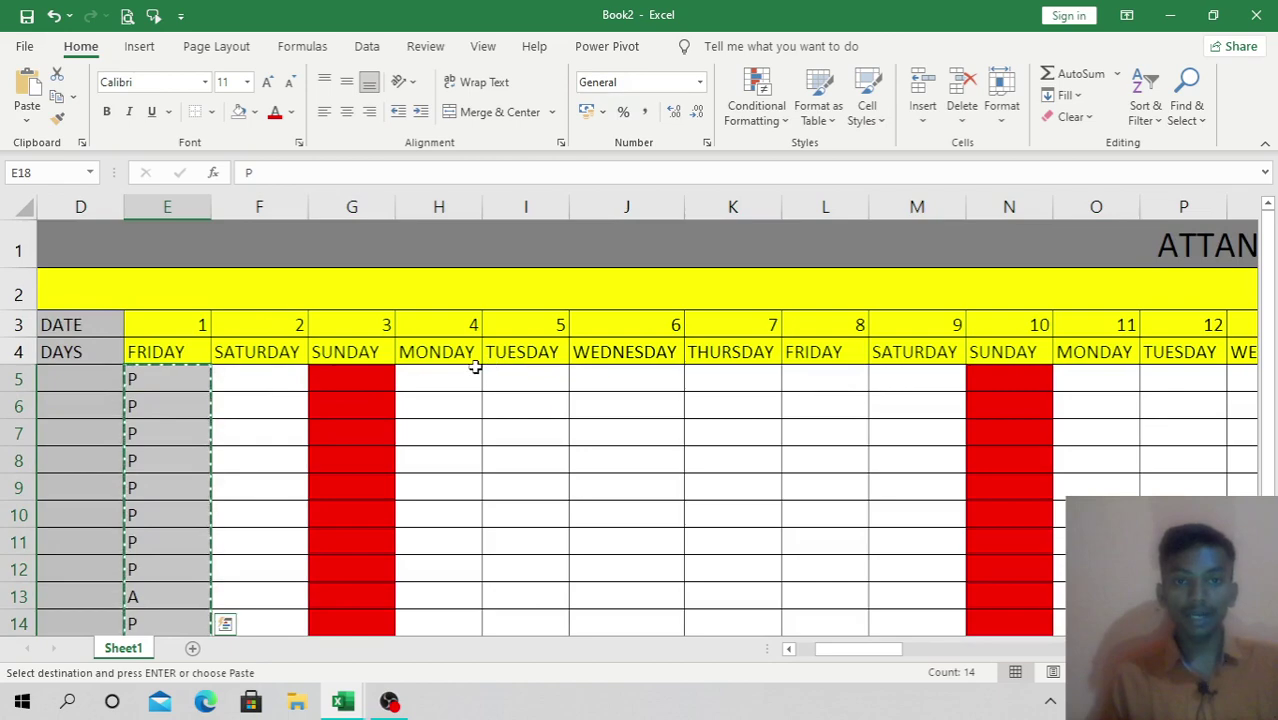
drag(475, 367, 475, 673)
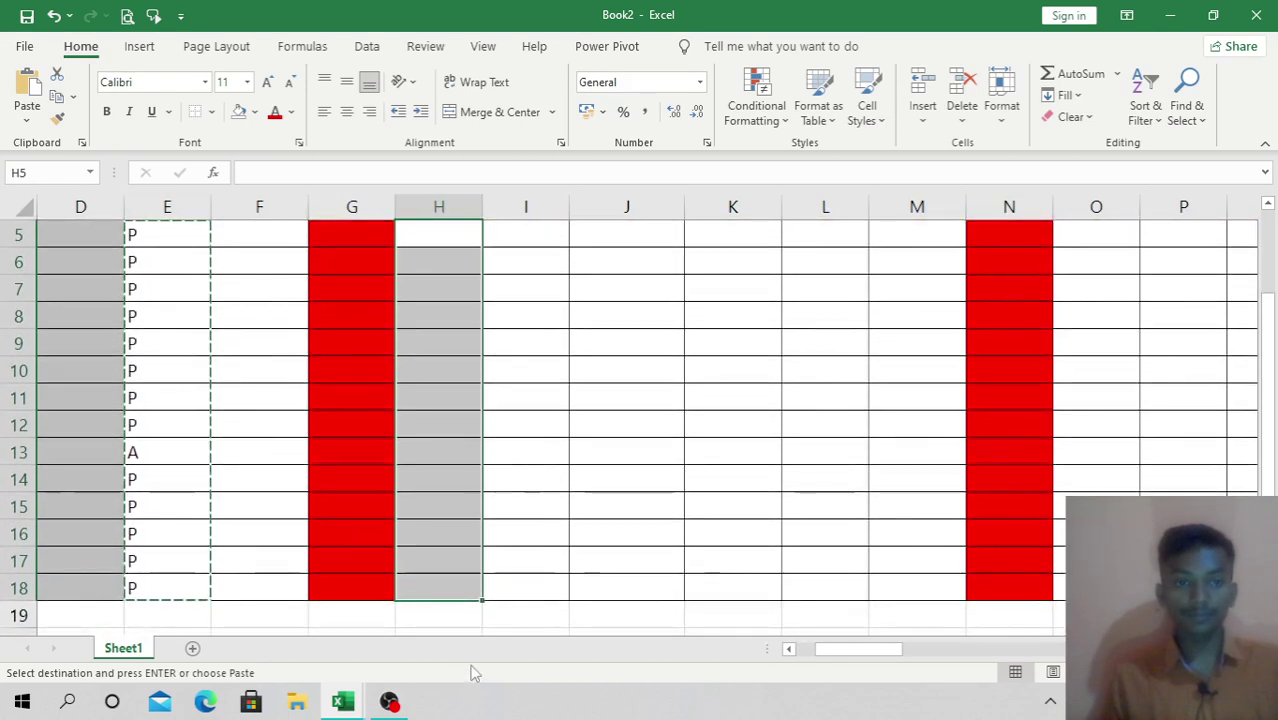
key(ctrl+v)
scroll(471, 529, up, 2)
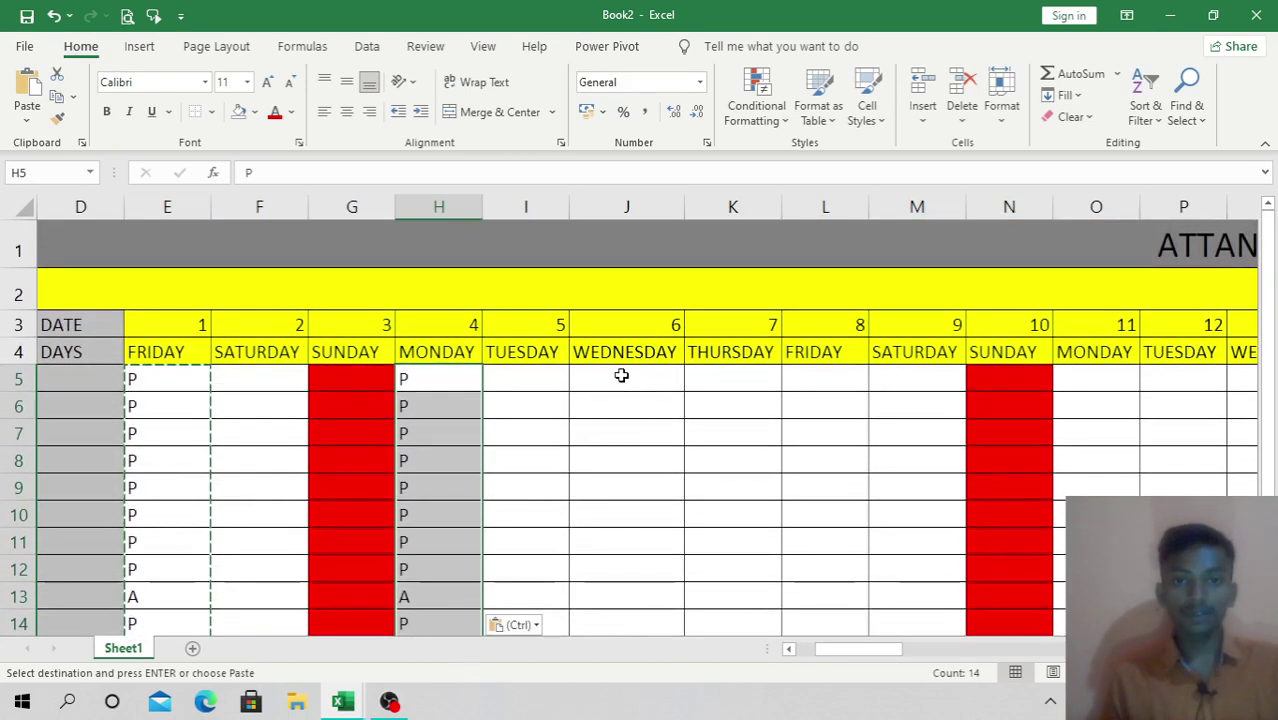
Step: Paste the copied marks into K5:K18 for Thursday the 7th and O5:O18 for Monday the 11th
drag(744, 370, 745, 660)
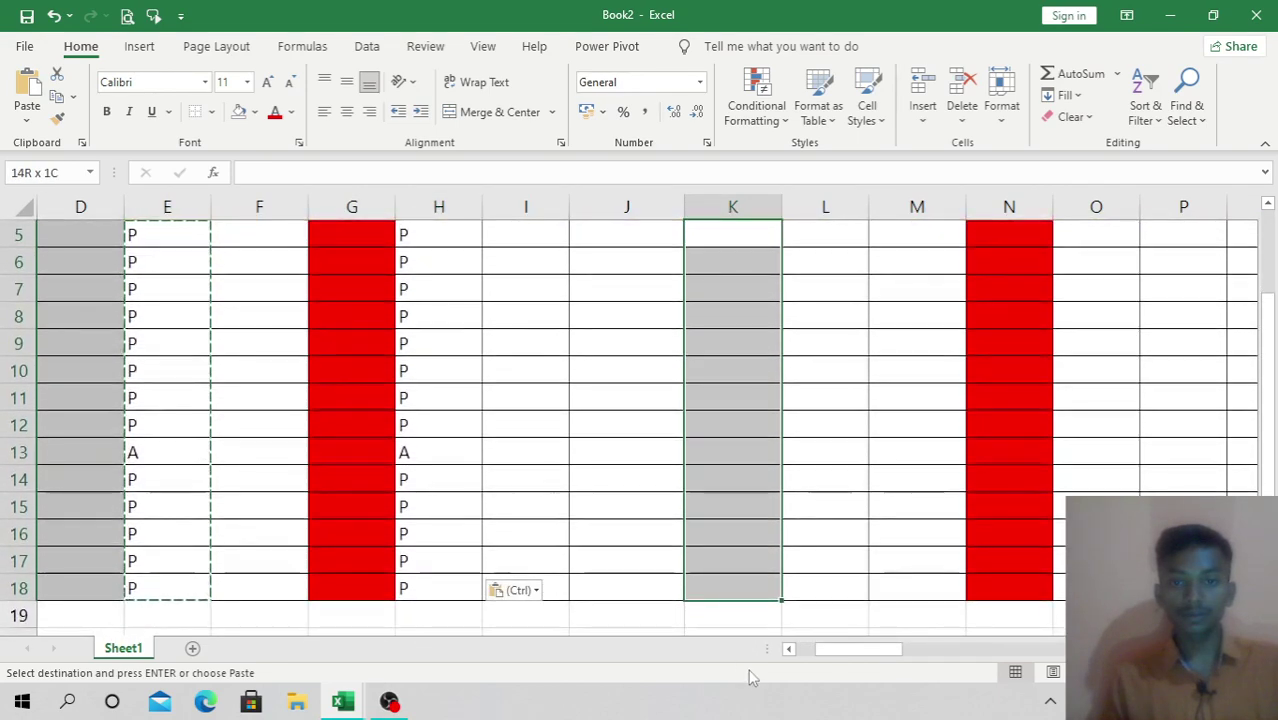
key(ctrl+v)
scroll(807, 414, up, 2)
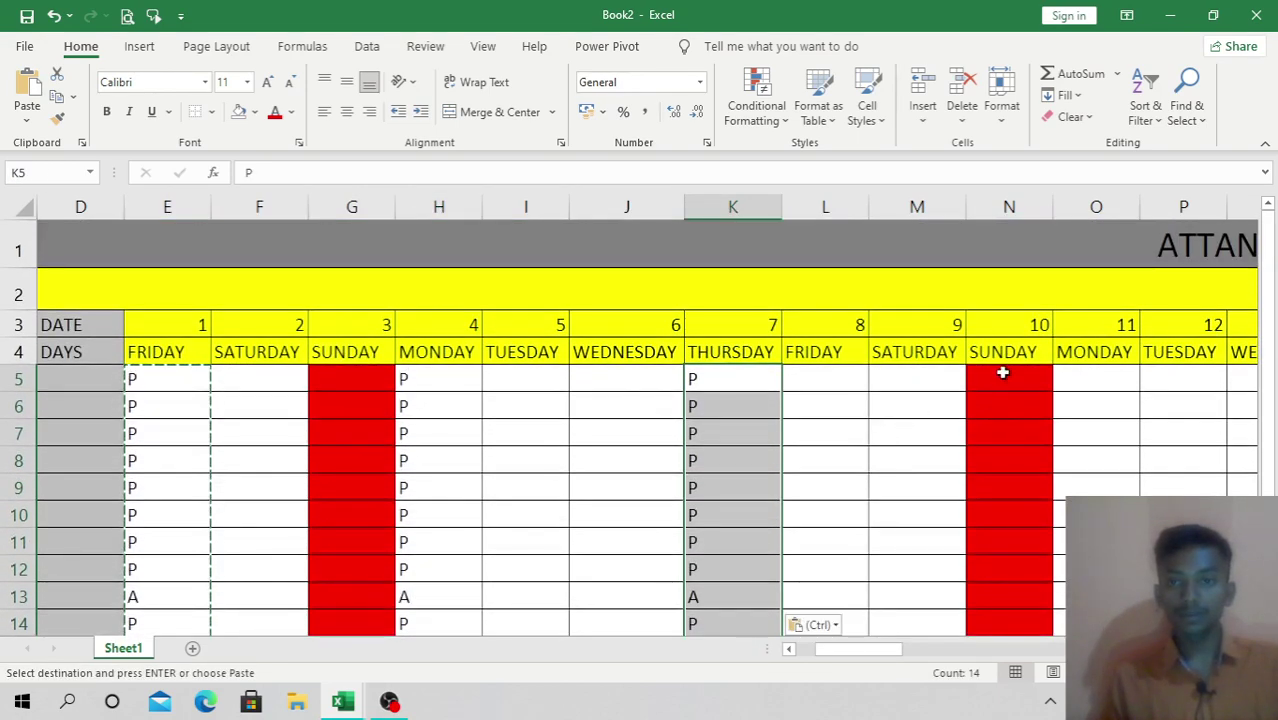
drag(1080, 372, 1088, 625)
key(ctrl+v)
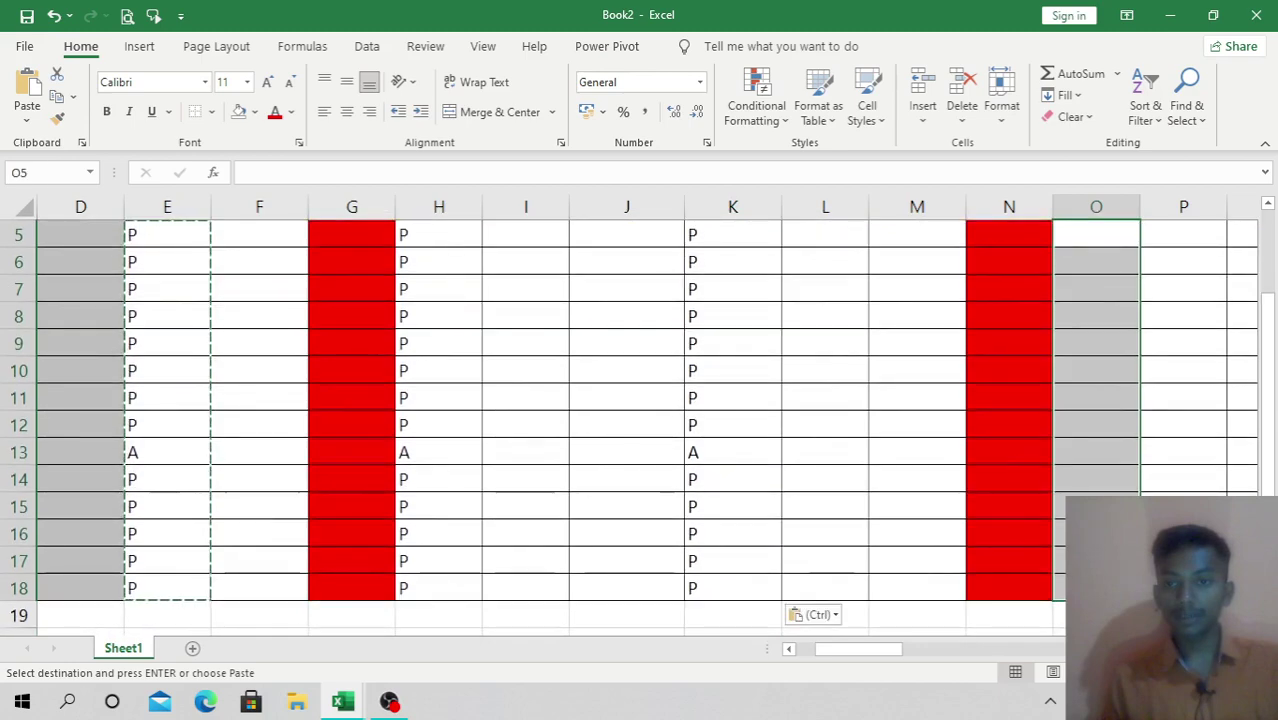
Step: Paste the copied marks into AH5:AH18 for Saturday the 30th
drag(858, 648, 1040, 648)
click(1125, 630)
scroll(1125, 630, left, 3)
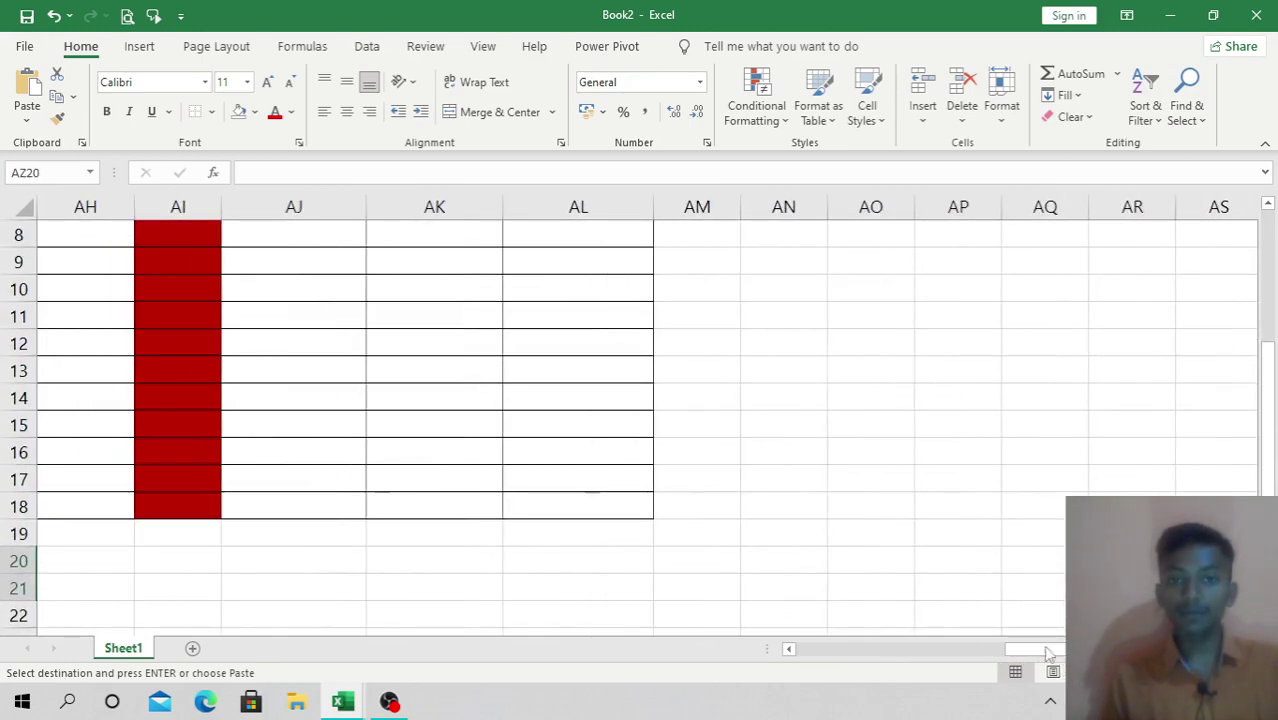
scroll(610, 511, up, 3)
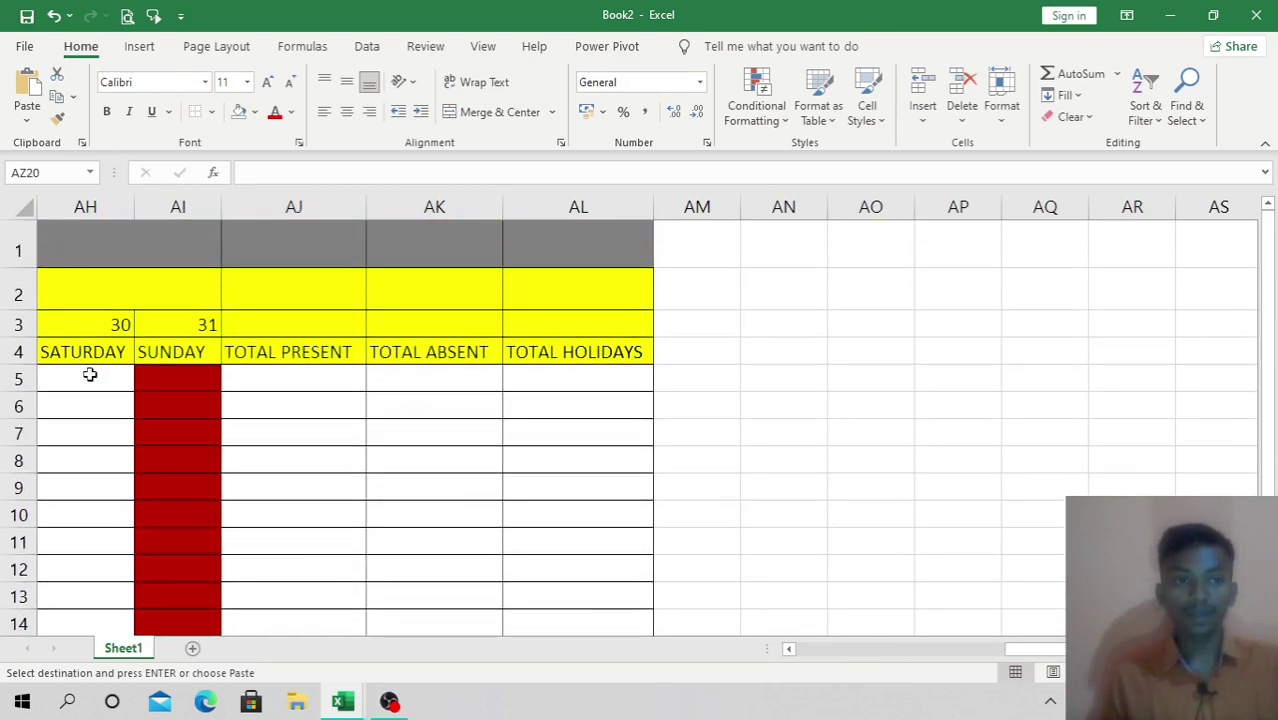
scroll(1062, 658, left, 4)
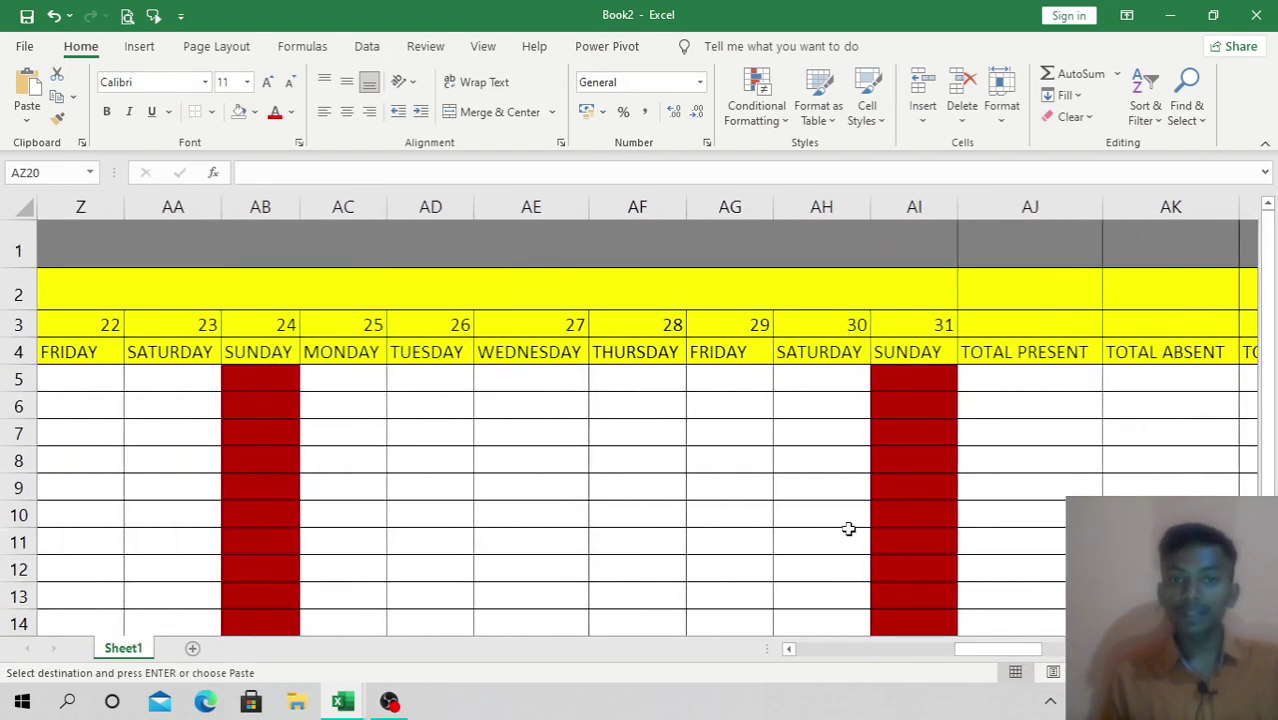
drag(802, 385, 823, 658)
key(ctrl+v)
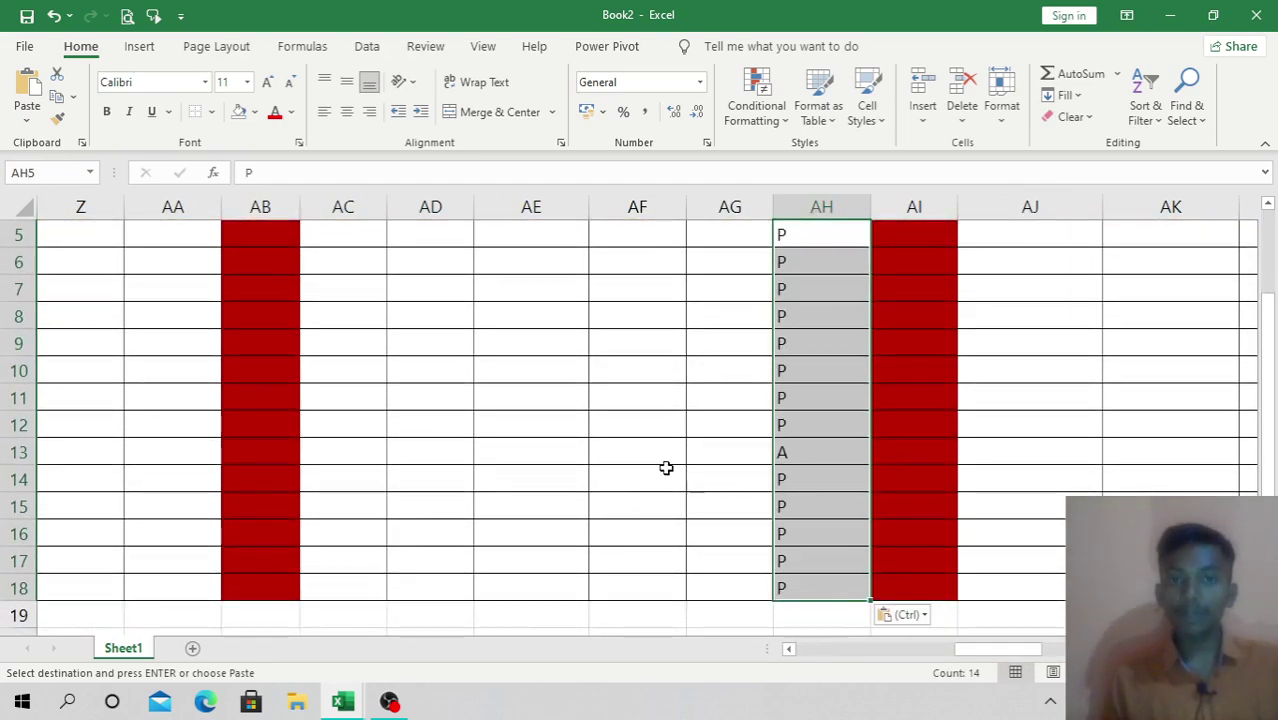
Step: Try to paste the attendance marks into AE5:AE18 for Wednesday the 27th
scroll(519, 417, up, 2)
drag(516, 380, 528, 663)
key(ctrl+c)
scroll(528, 620, up, 2)
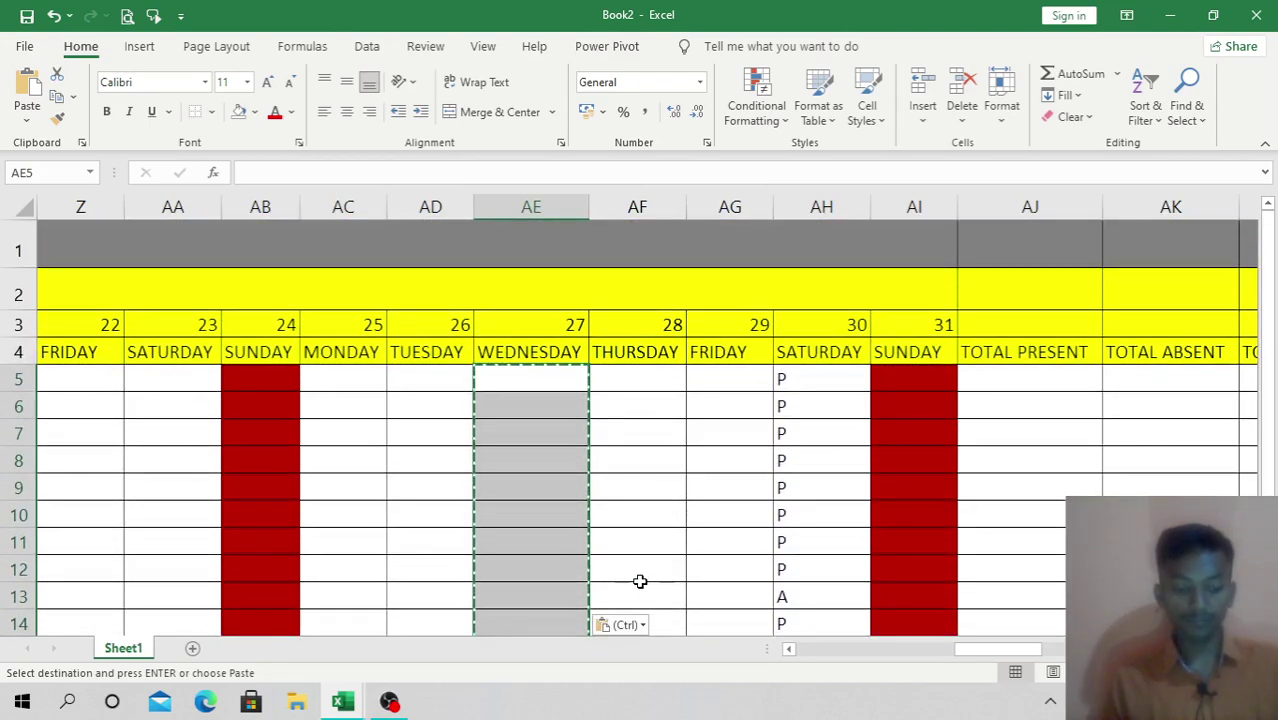
key(Escape)
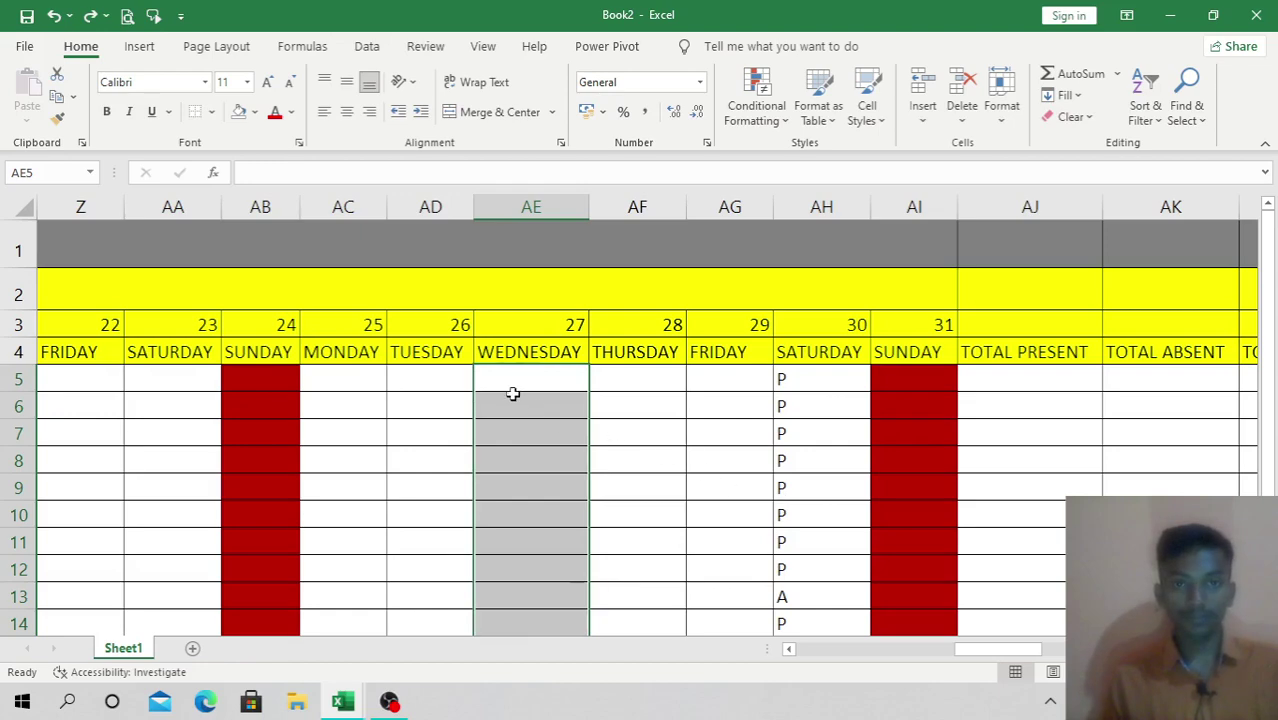
Step: Copy the Saturday the 30th marks in AH5:AH18 and paste them into AG5:AG18 for Friday the 29th
drag(512, 393, 522, 604)
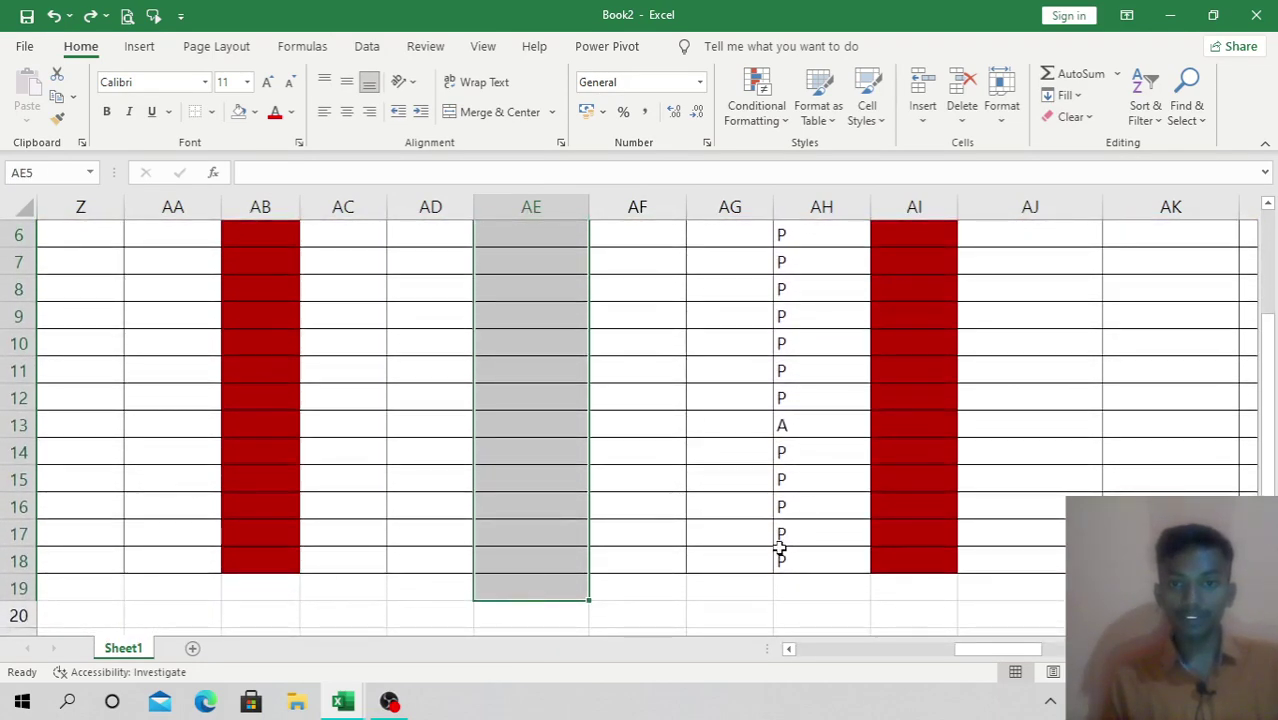
drag(781, 558, 755, 673)
key(ctrl+c)
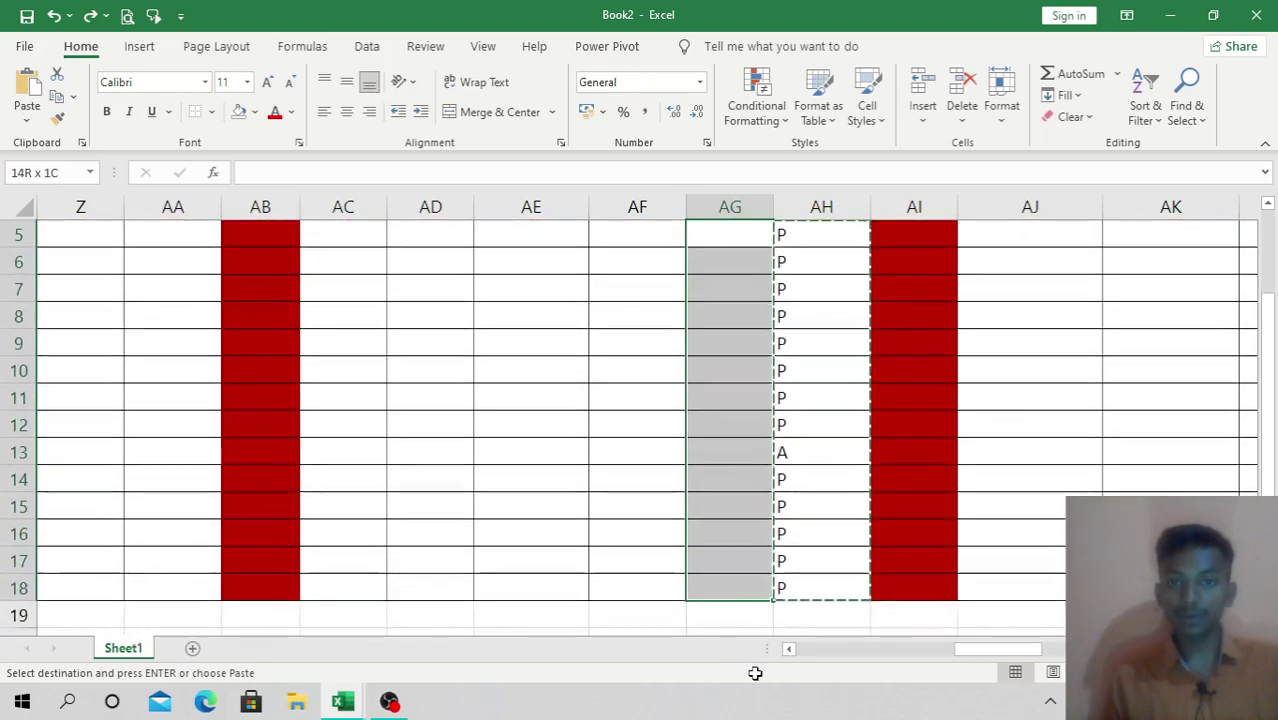
key(ctrl+v)
scroll(650, 391, up, 2)
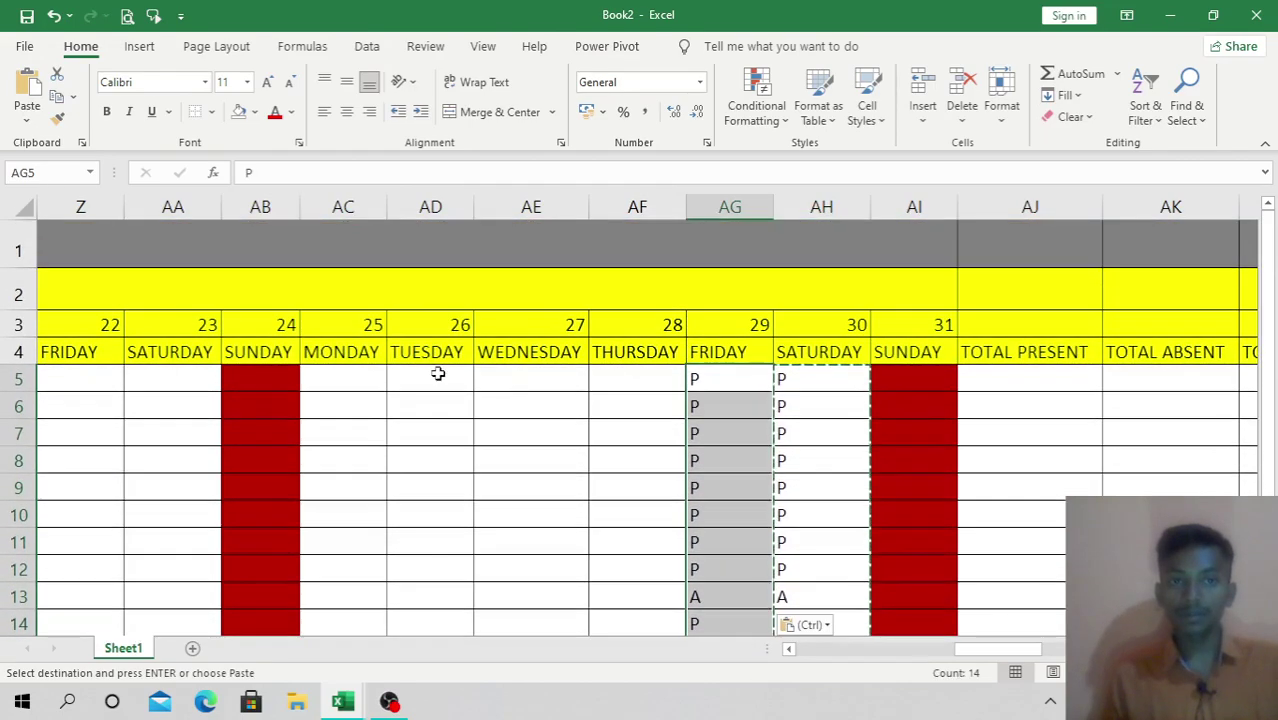
Step: Paste the copied marks into AD5:AD18 for Tuesday the 26th and AA5:AA18 for Saturday the 23rd
drag(438, 373, 450, 660)
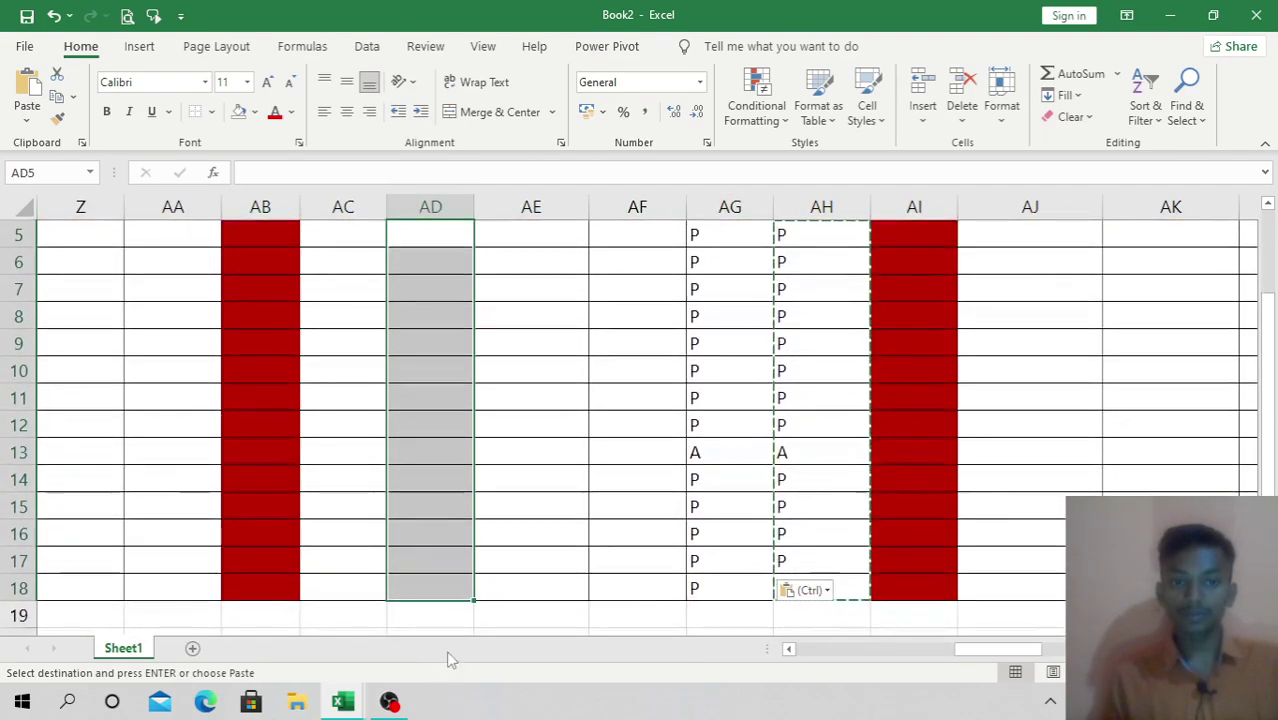
key(ctrl+v)
scroll(412, 600, up, 2)
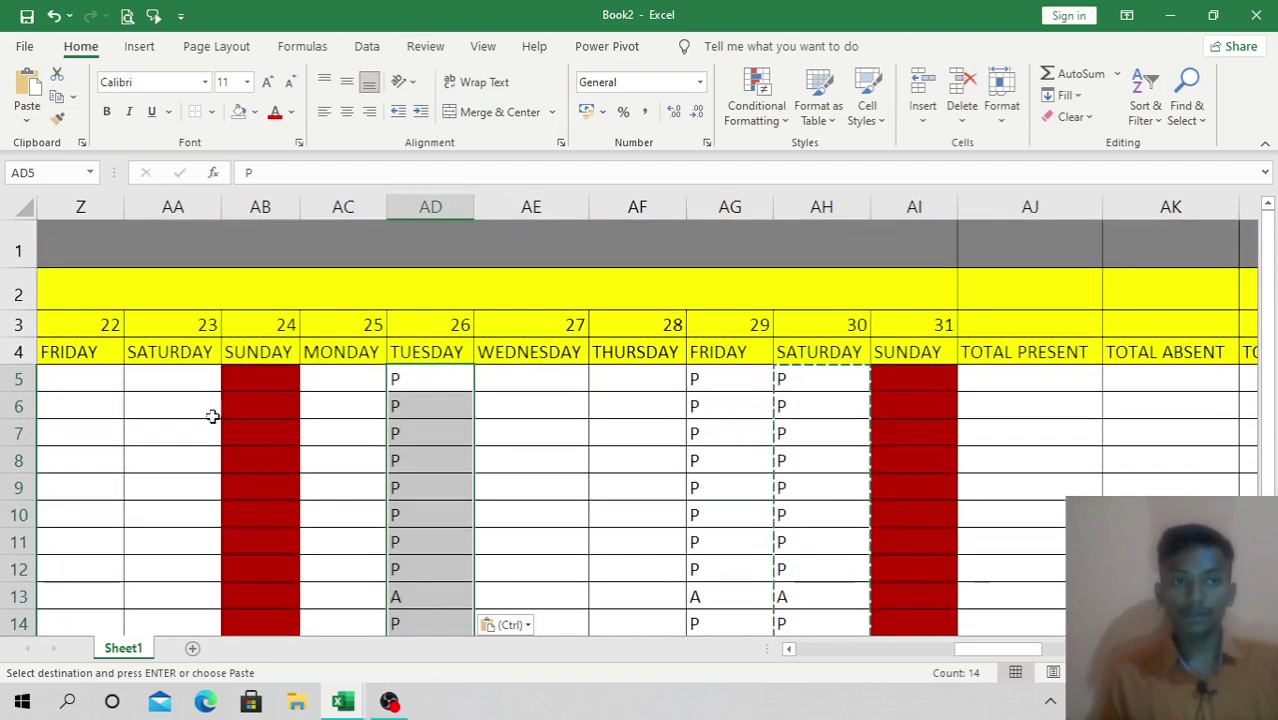
drag(181, 380, 183, 655)
key(ctrl+v)
scroll(200, 620, up, 2)
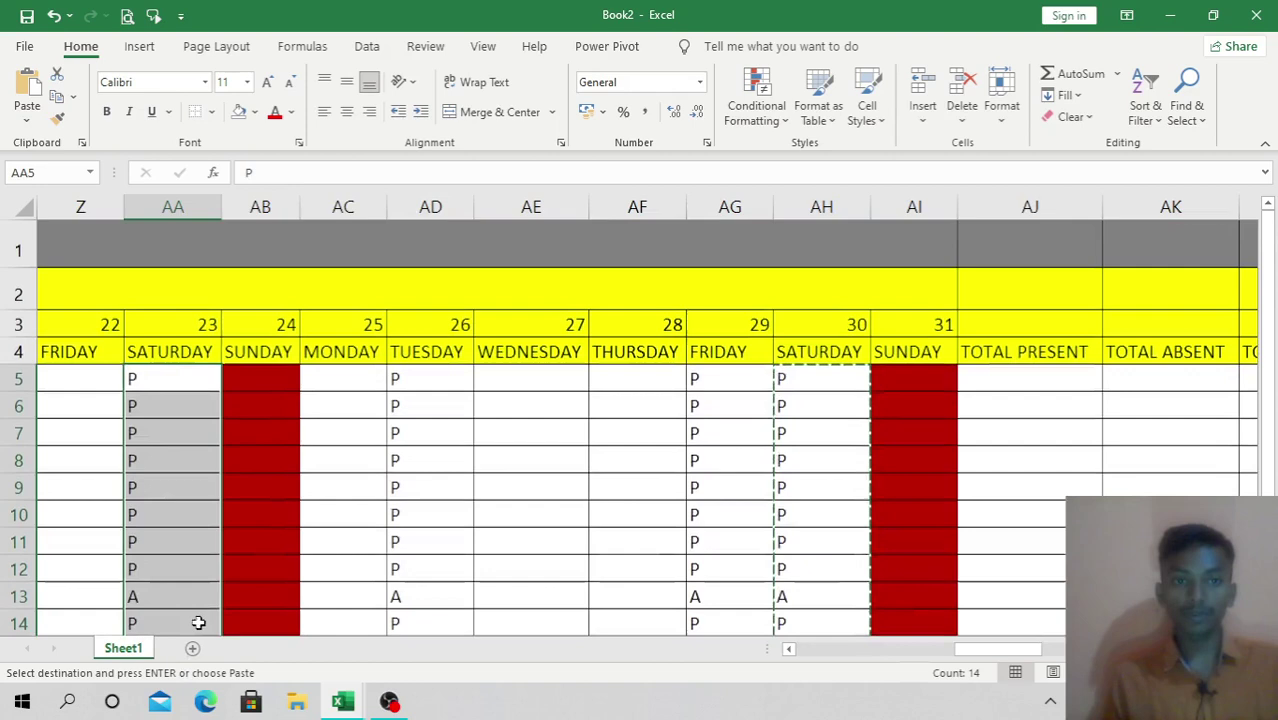
Step: For Thursday the 28th, enter P in AF5 and A in AF6
click(623, 391)
drag(623, 391, 631, 532)
drag(534, 456, 534, 456)
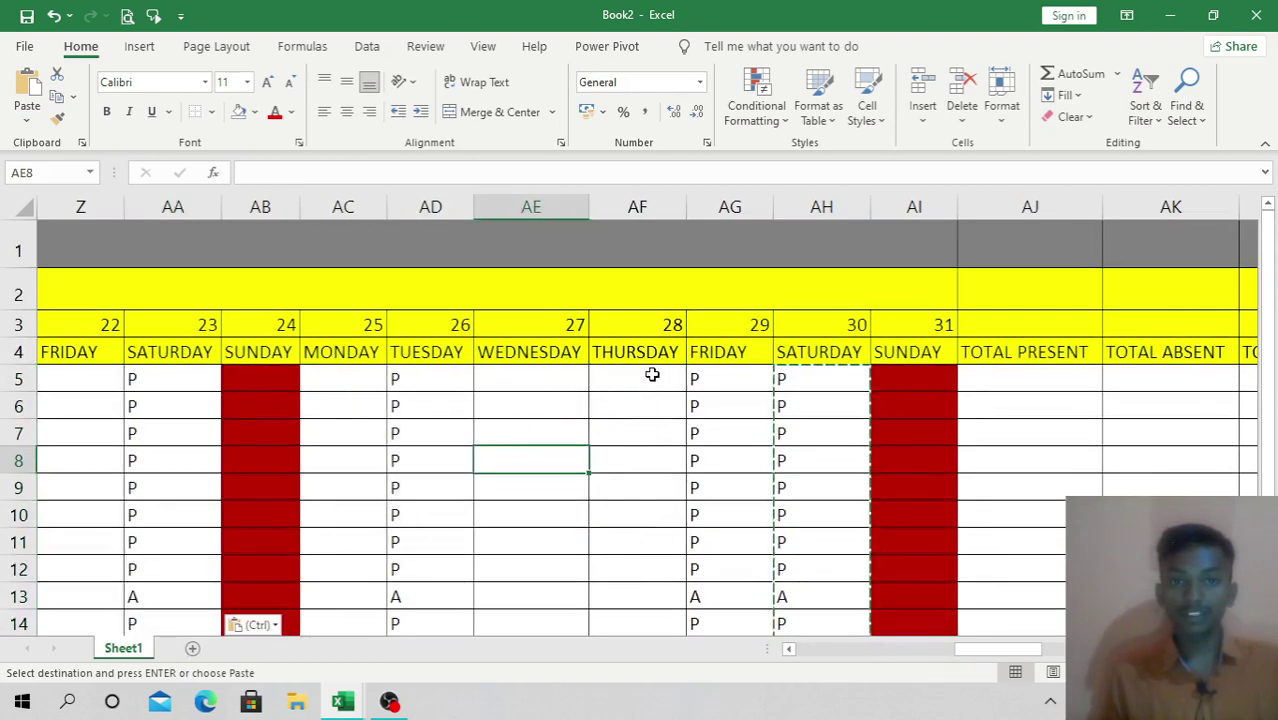
click(653, 374)
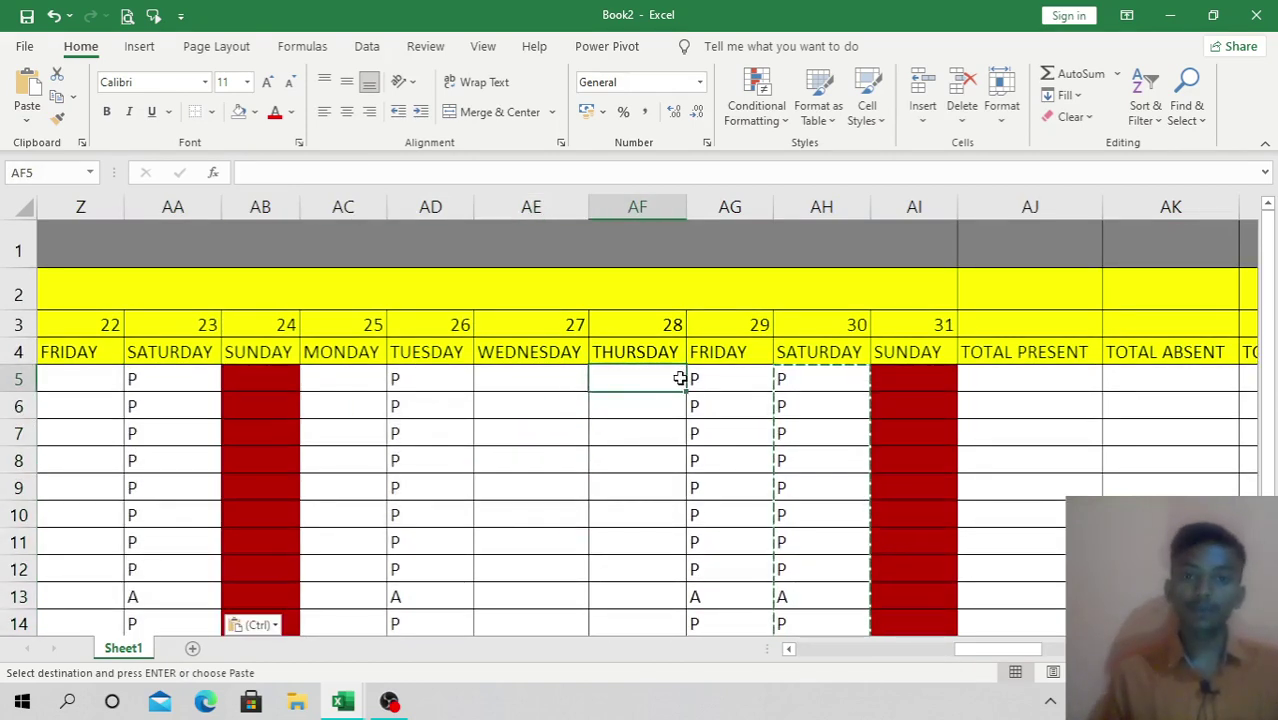
drag(679, 378, 645, 591)
text(P)
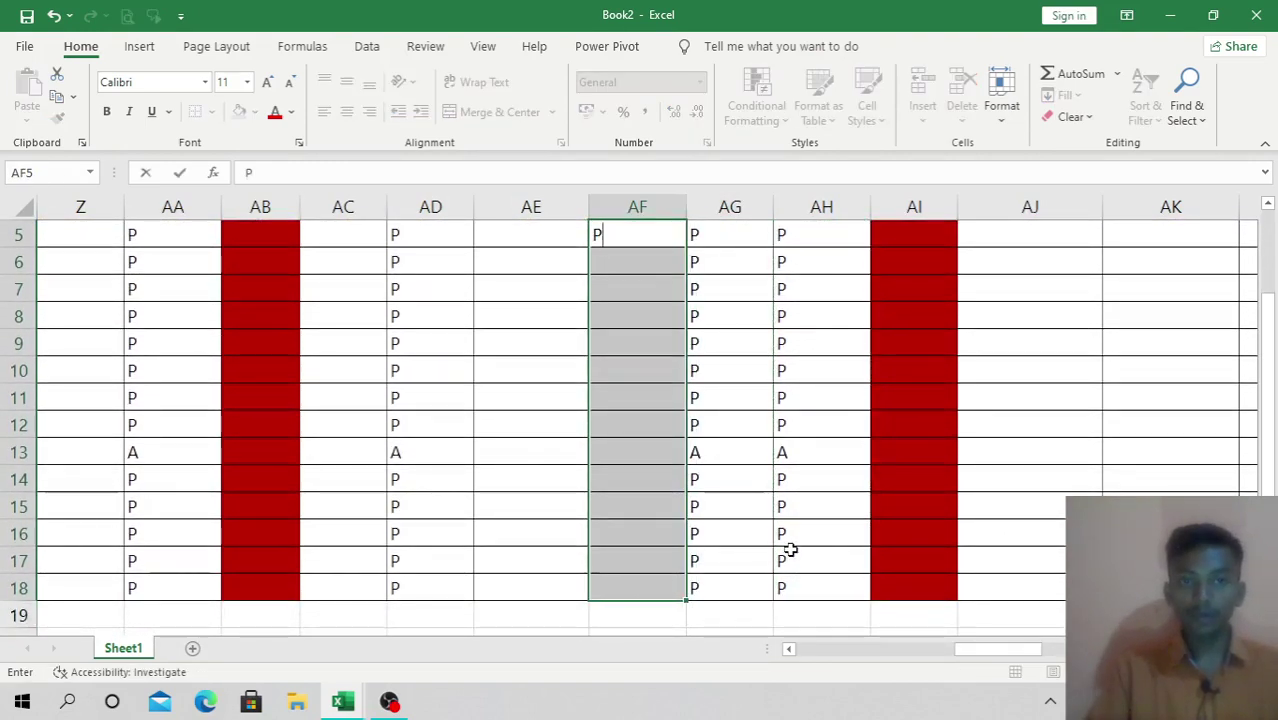
key(Return)
text(AP)
key(Return)
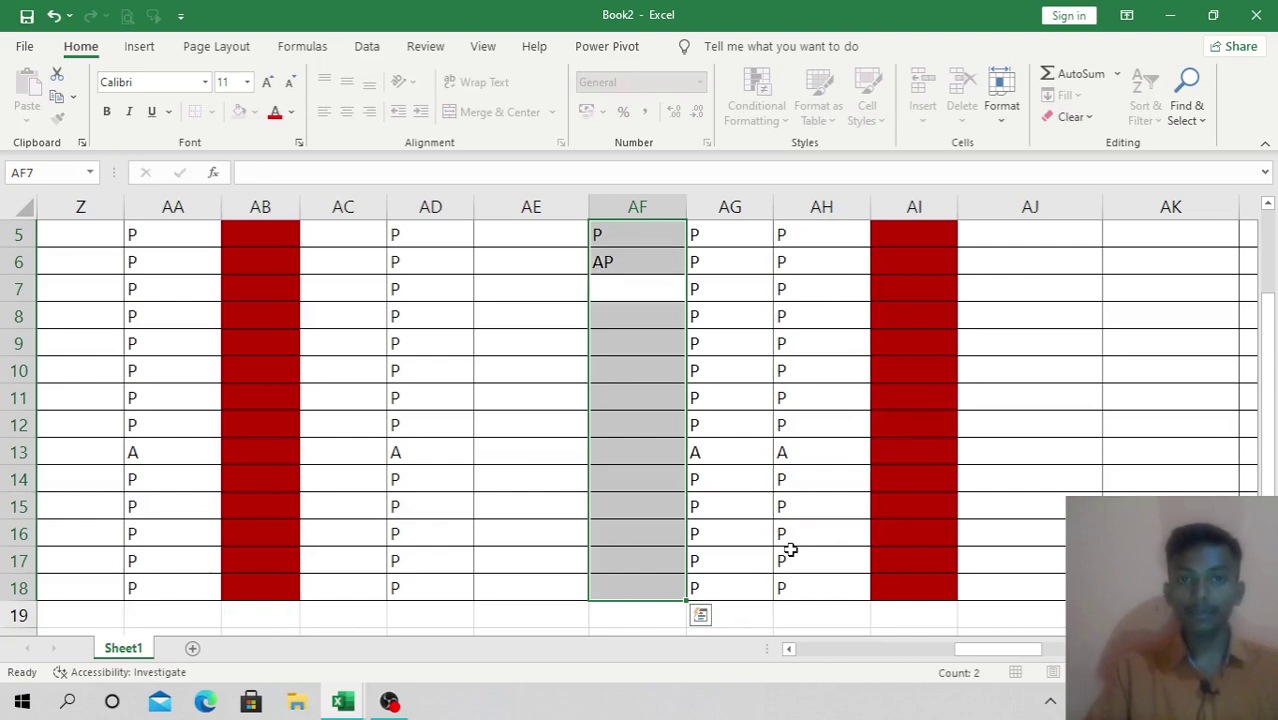
key(shift+Return)
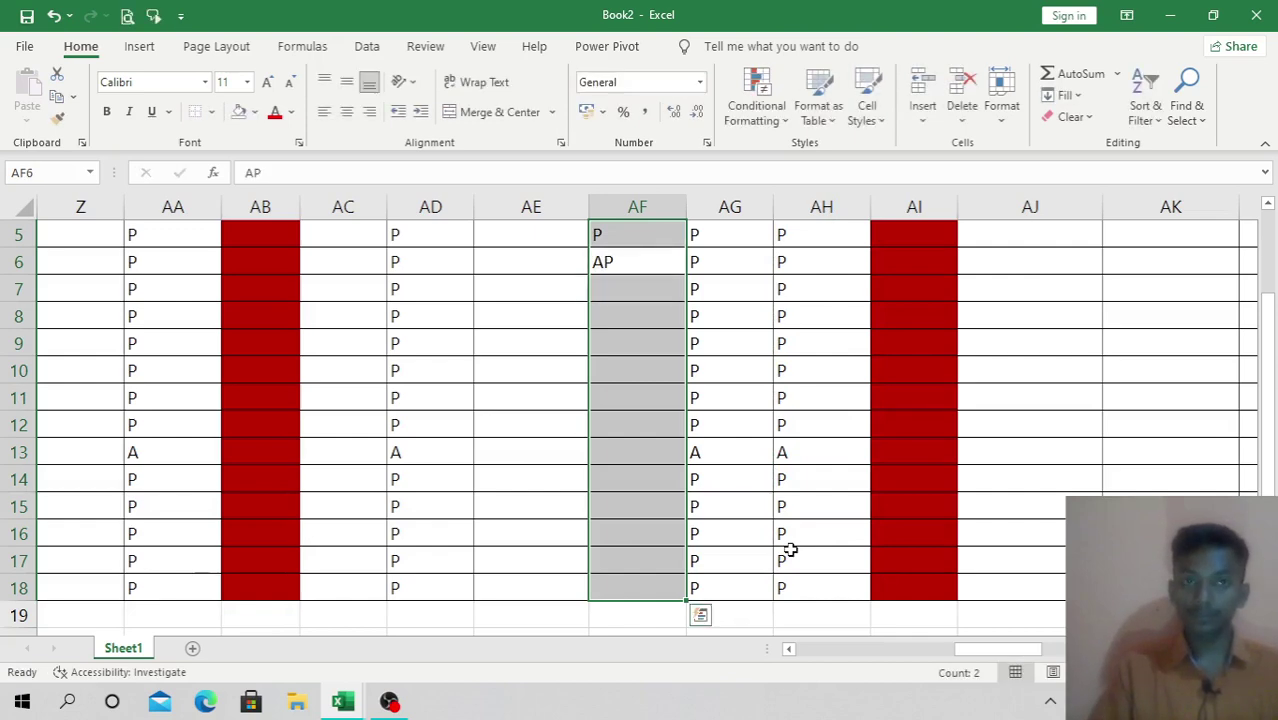
text(A)
key(Return)
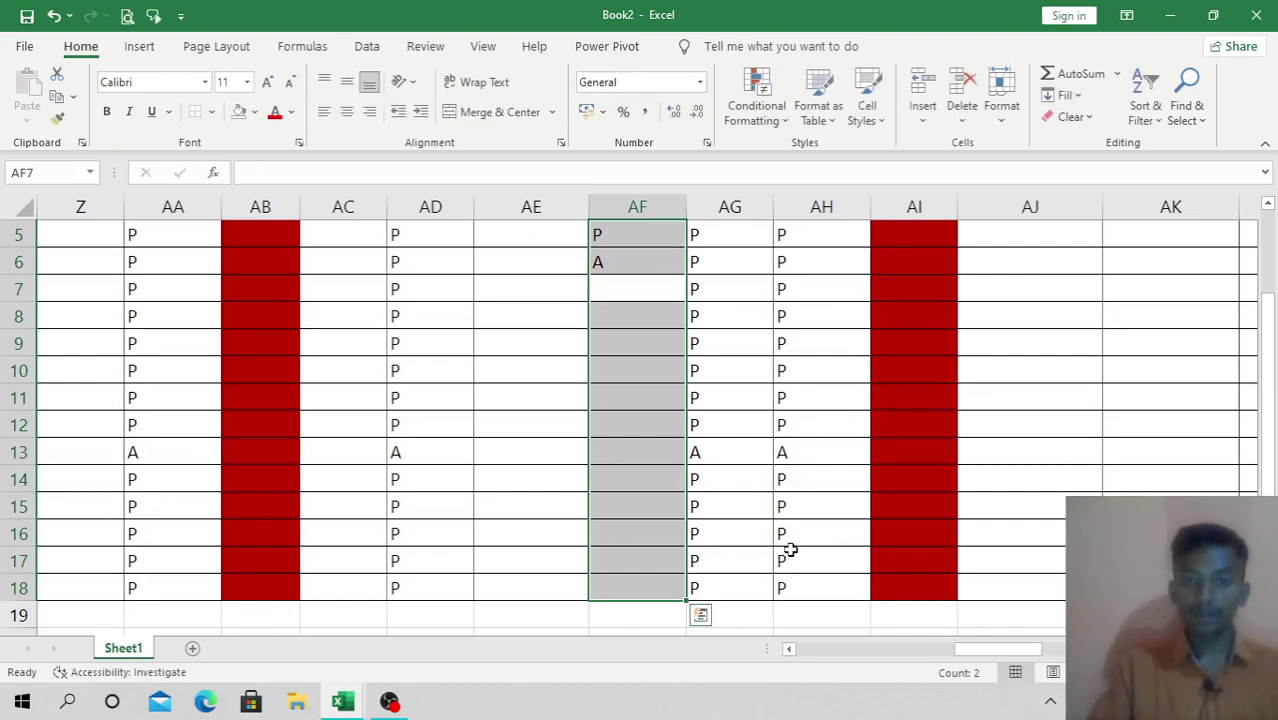
Step: Enter P in AF7:AF11 and A in AF12 for Thursday the 28th
text(P)
key(Return)
text(P P P)
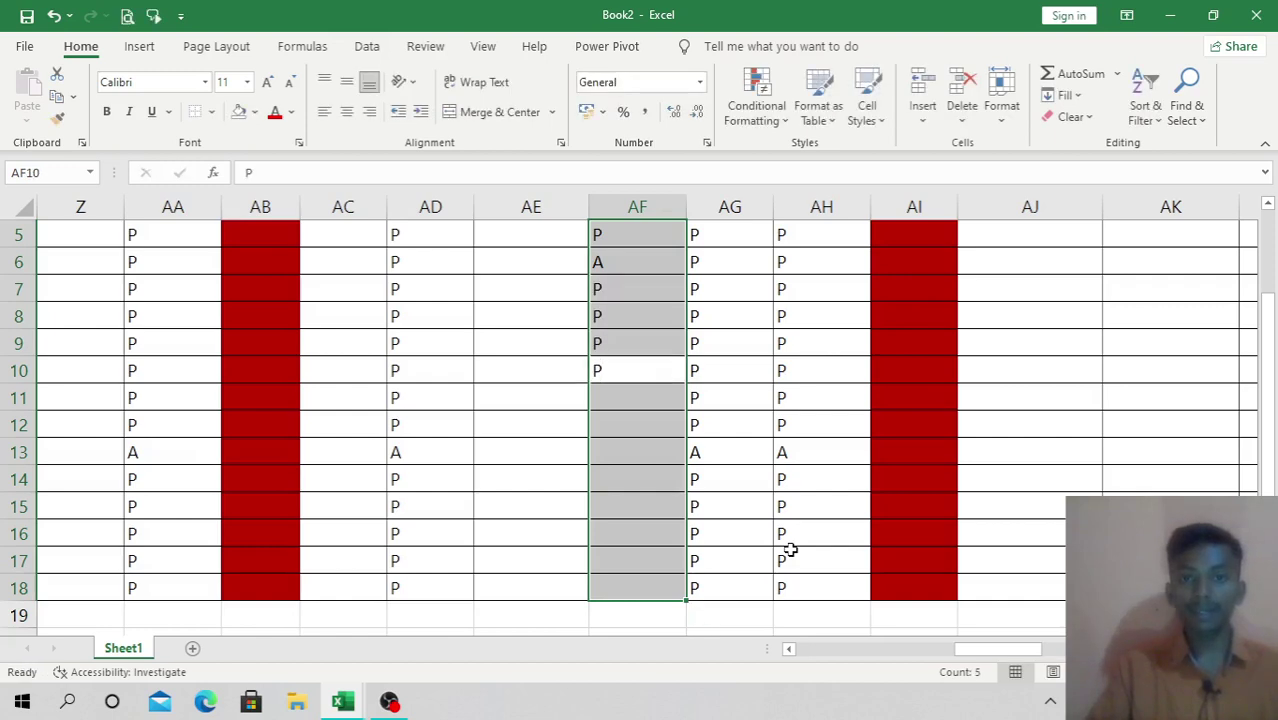
key(Return)
text(P A)
key(Return)
Step: Enter A in AF13, AF14 and AF15 for Thursday the 28th
text(A)
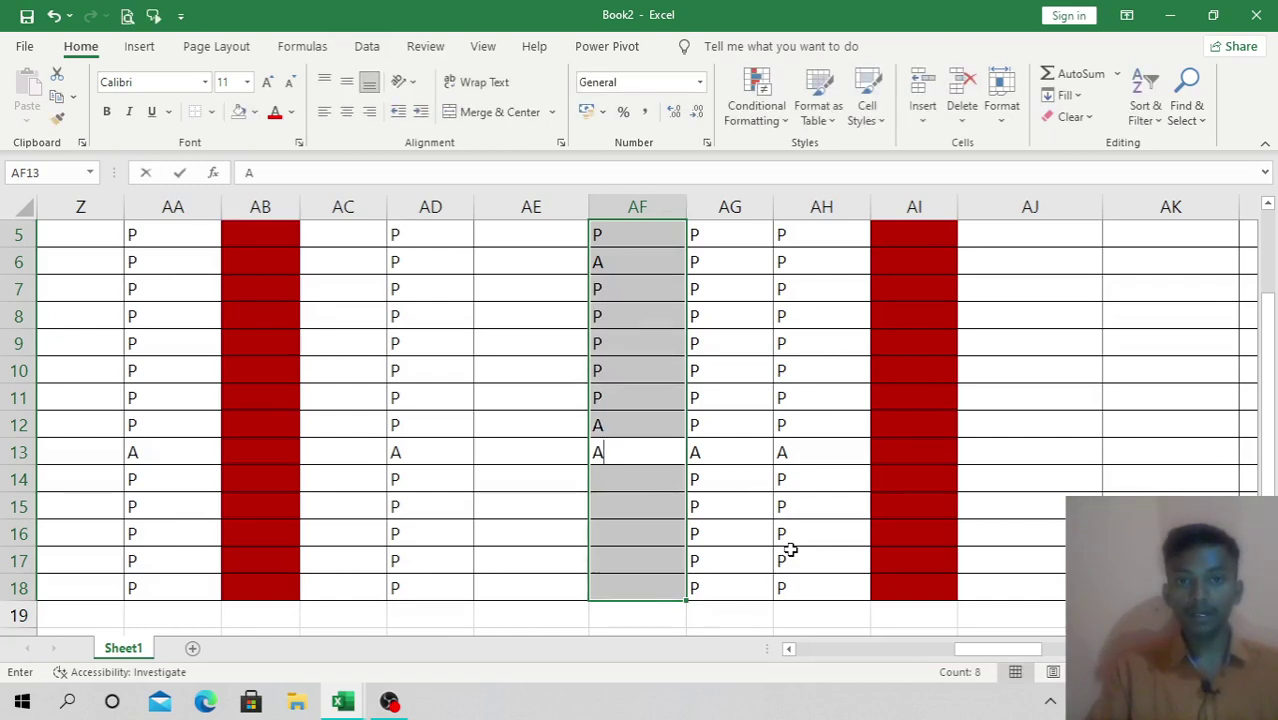
key(Return)
text(A)
key(Return)
text(A)
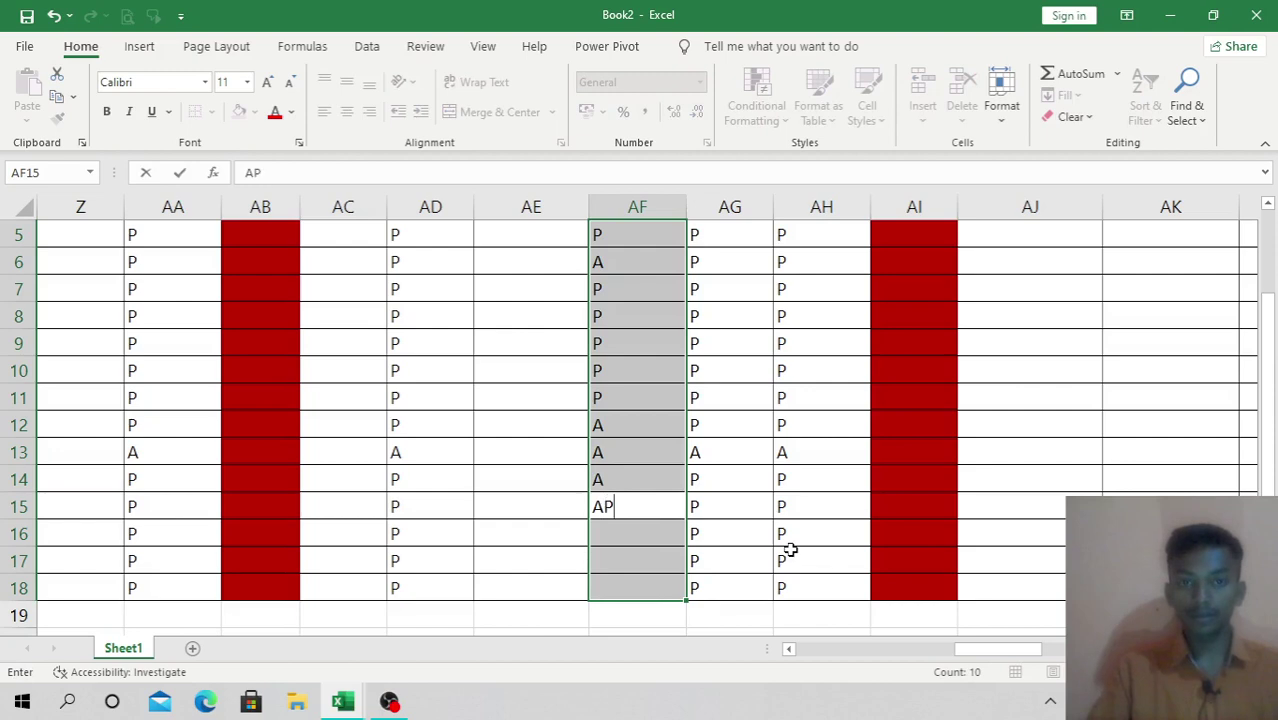
text(P)
key(BackSpace)
key(Return)
Step: Complete the Thursday the 28th column by entering P in AF16, AF17 and AF18
text(P)
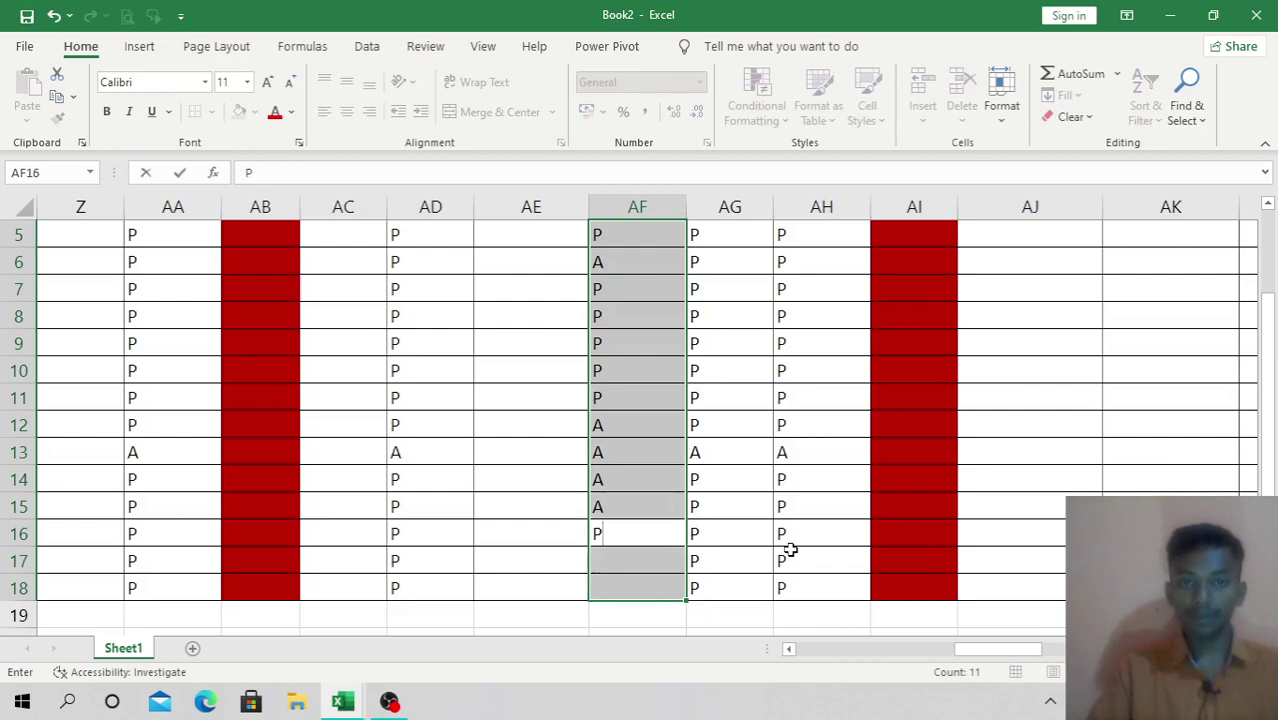
key(Return)
text(P)
key(Return)
text(P)
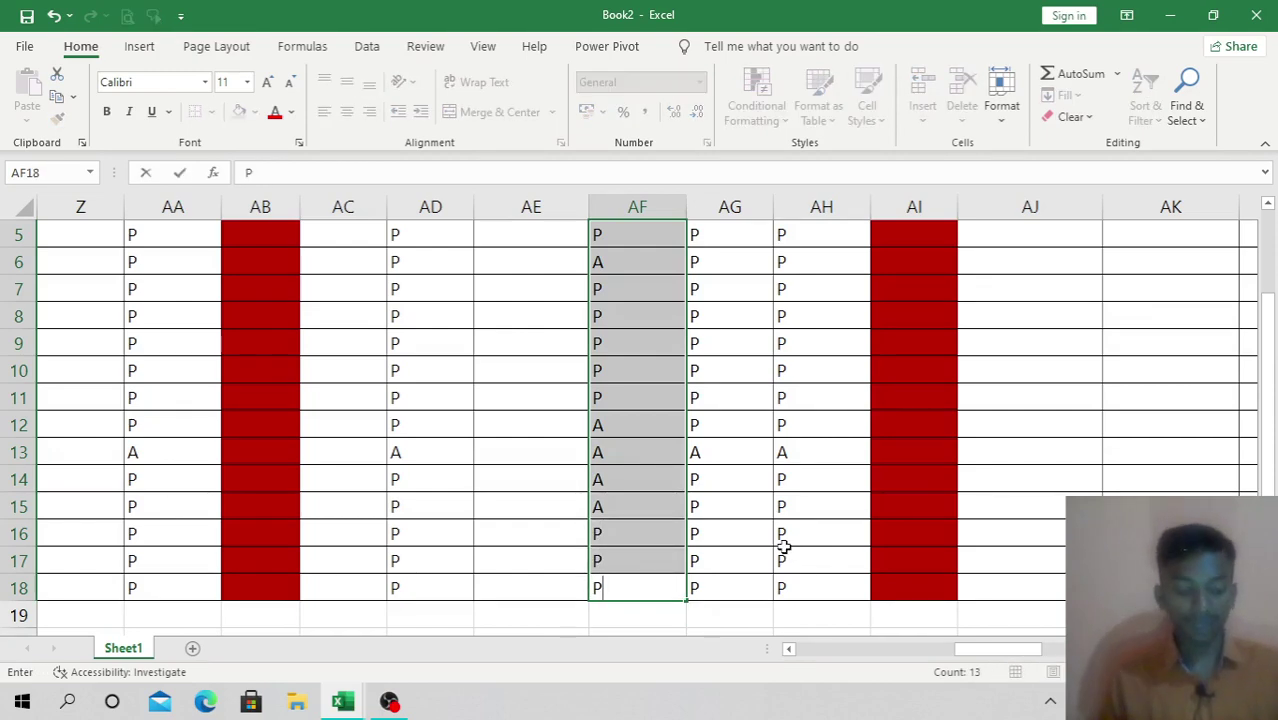
click(564, 594)
Step: Copy the Thursday marks in AF5:AF18 and paste them into AE5:AE18 for Wednesday the 27th
scroll(650, 263, up, 2)
drag(622, 380, 620, 648)
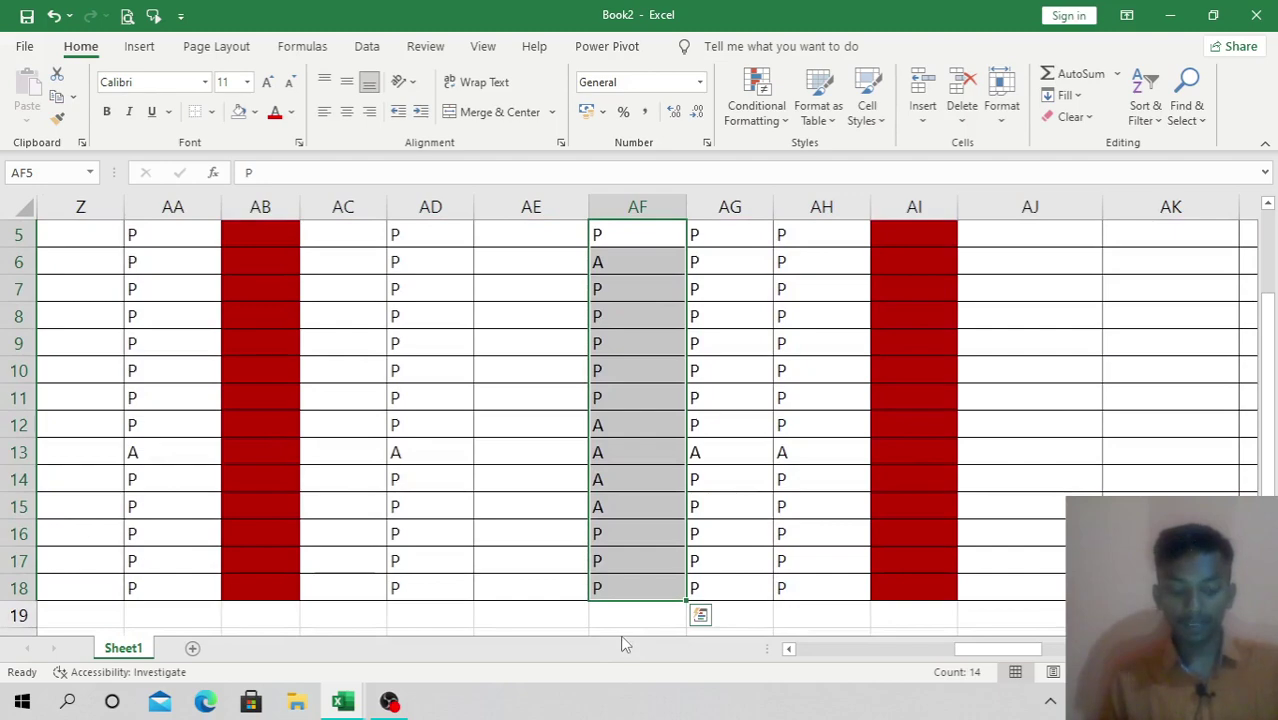
key(ctrl+c)
scroll(522, 280, up, 2)
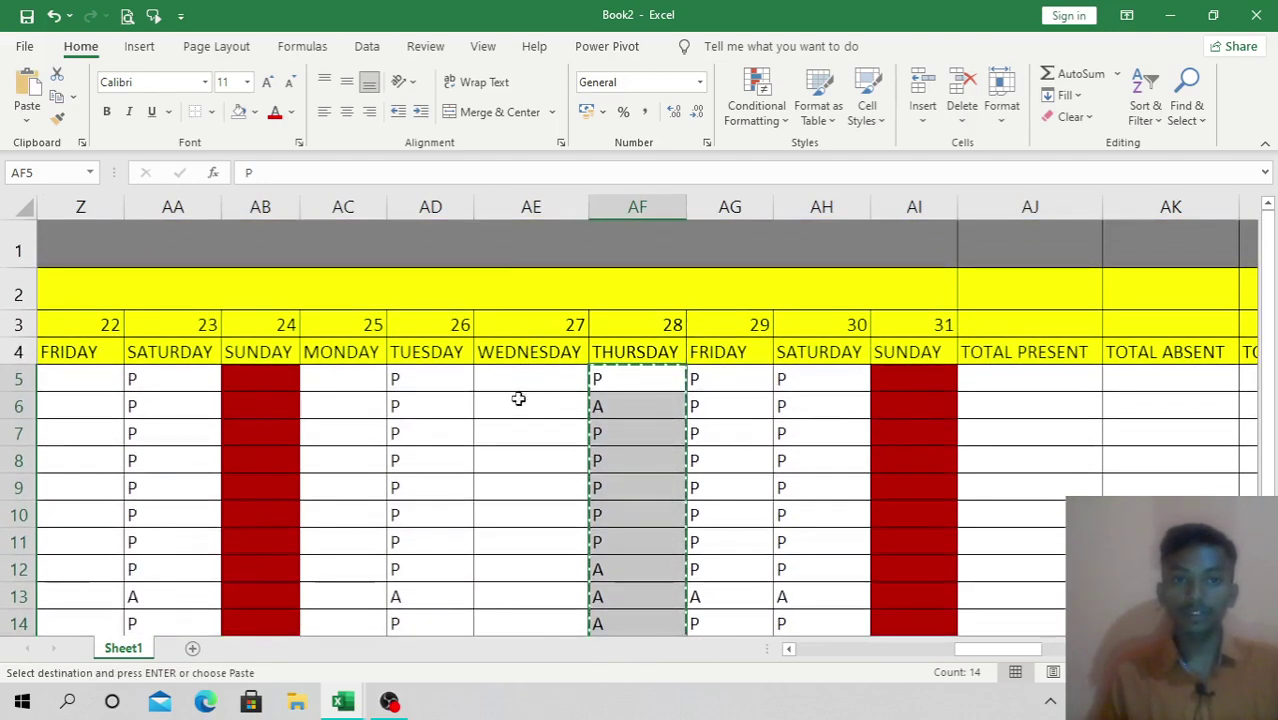
drag(518, 380, 509, 668)
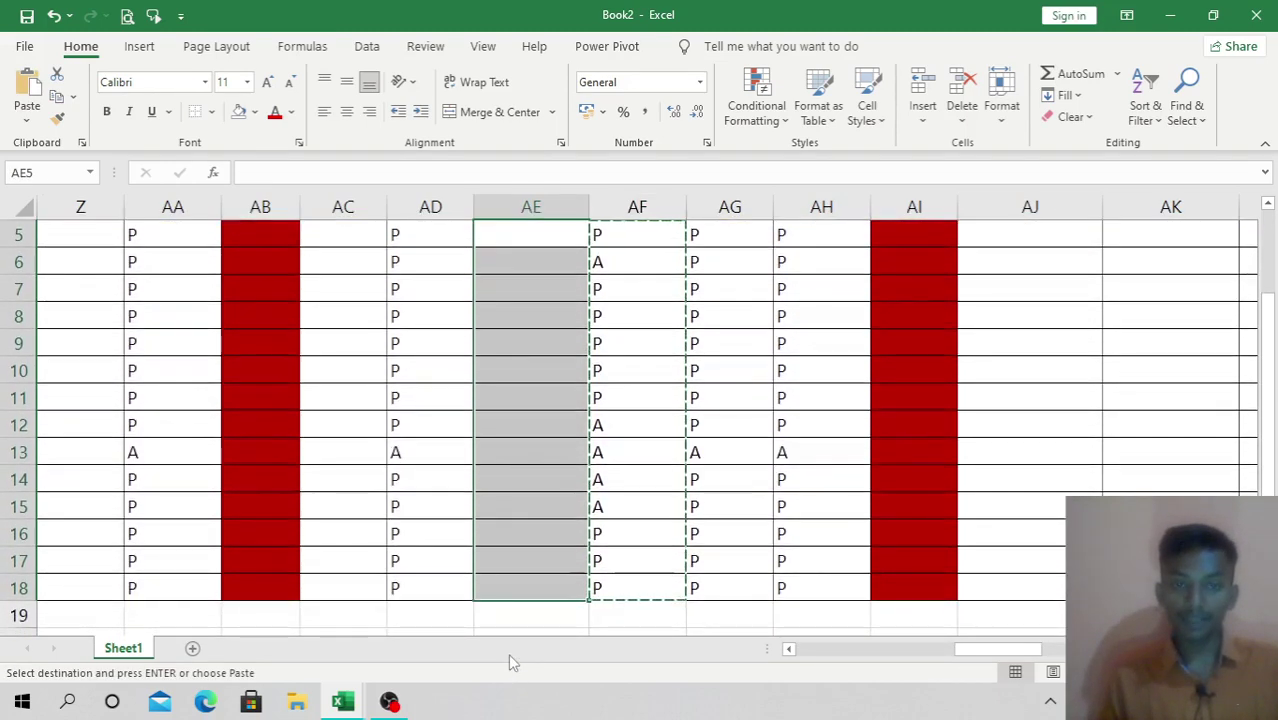
key(ctrl+v)
scroll(300, 524, up, 2)
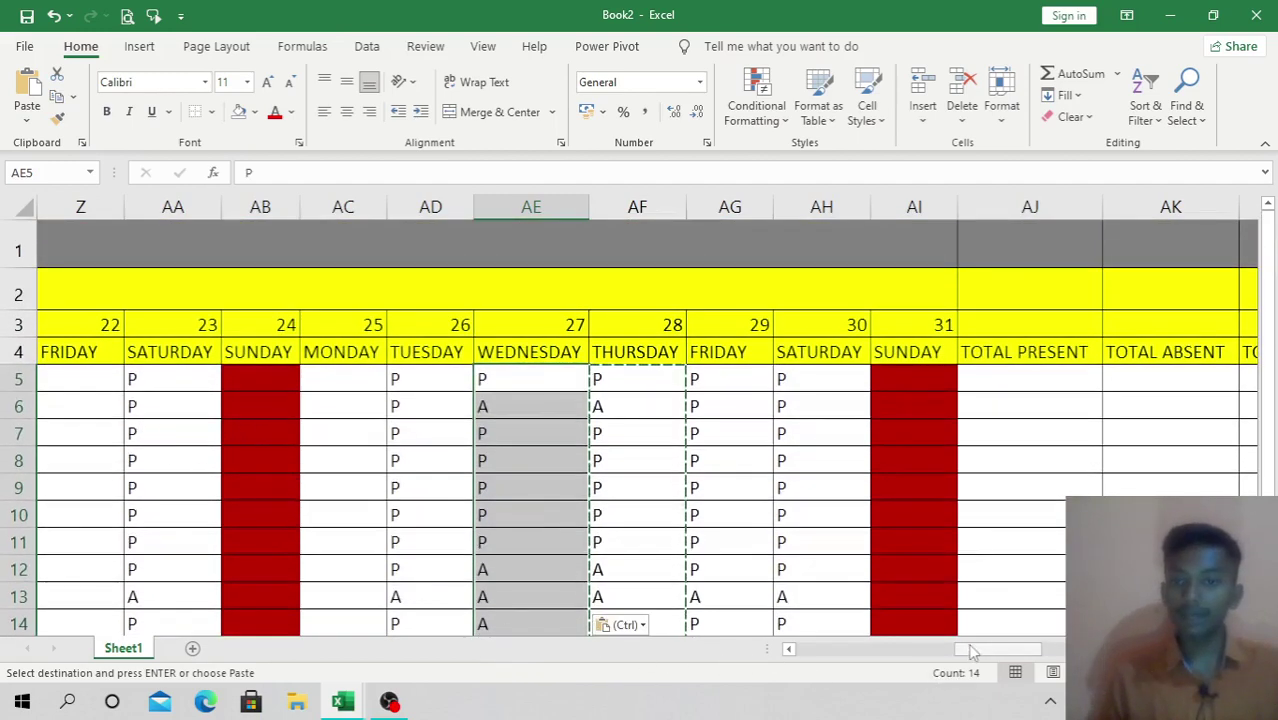
Step: Paste the copied Thursday marks into V5:V18 for Monday the 18th and X5:X18 for Wednesday the 20th
drag(972, 651, 897, 651)
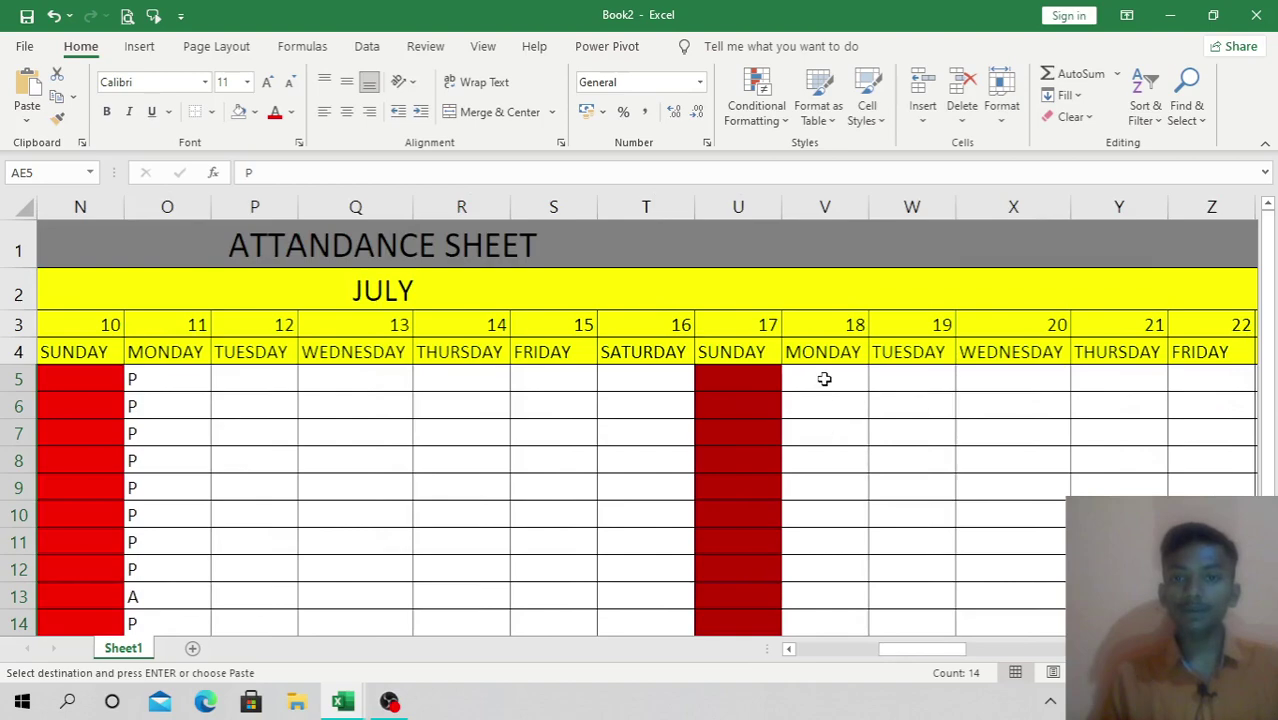
drag(824, 379, 836, 683)
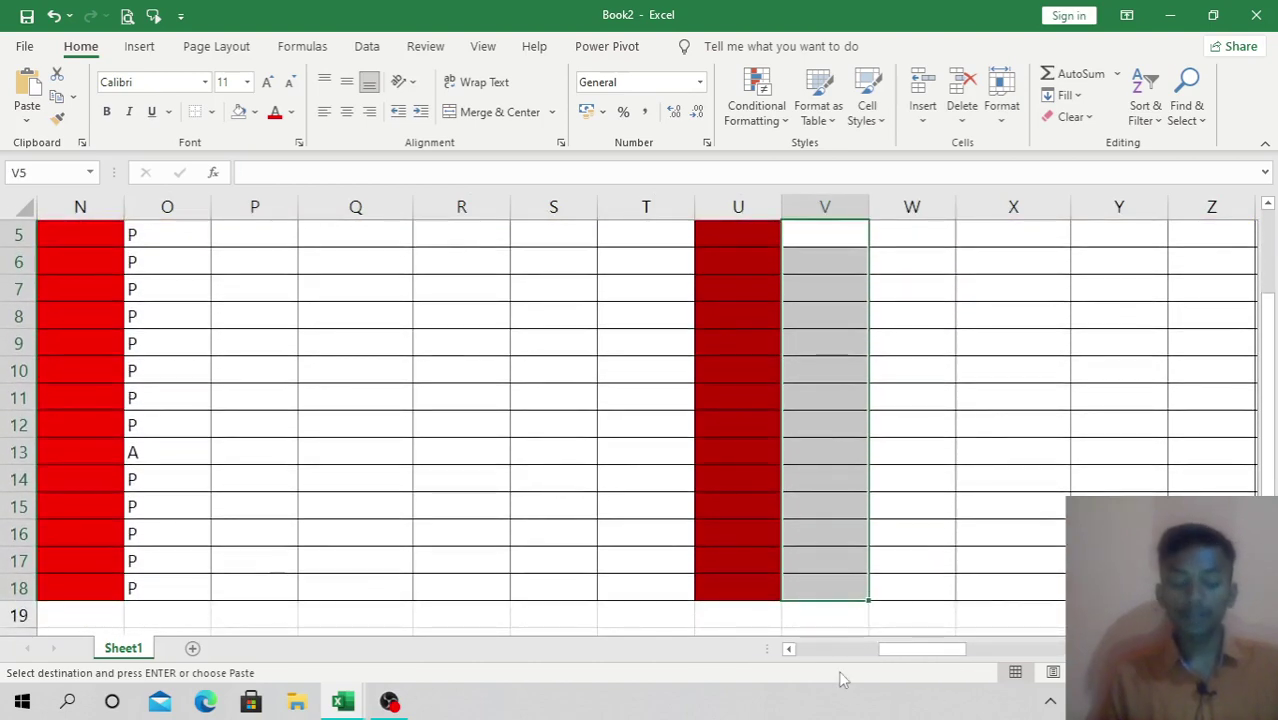
key(ctrl+v)
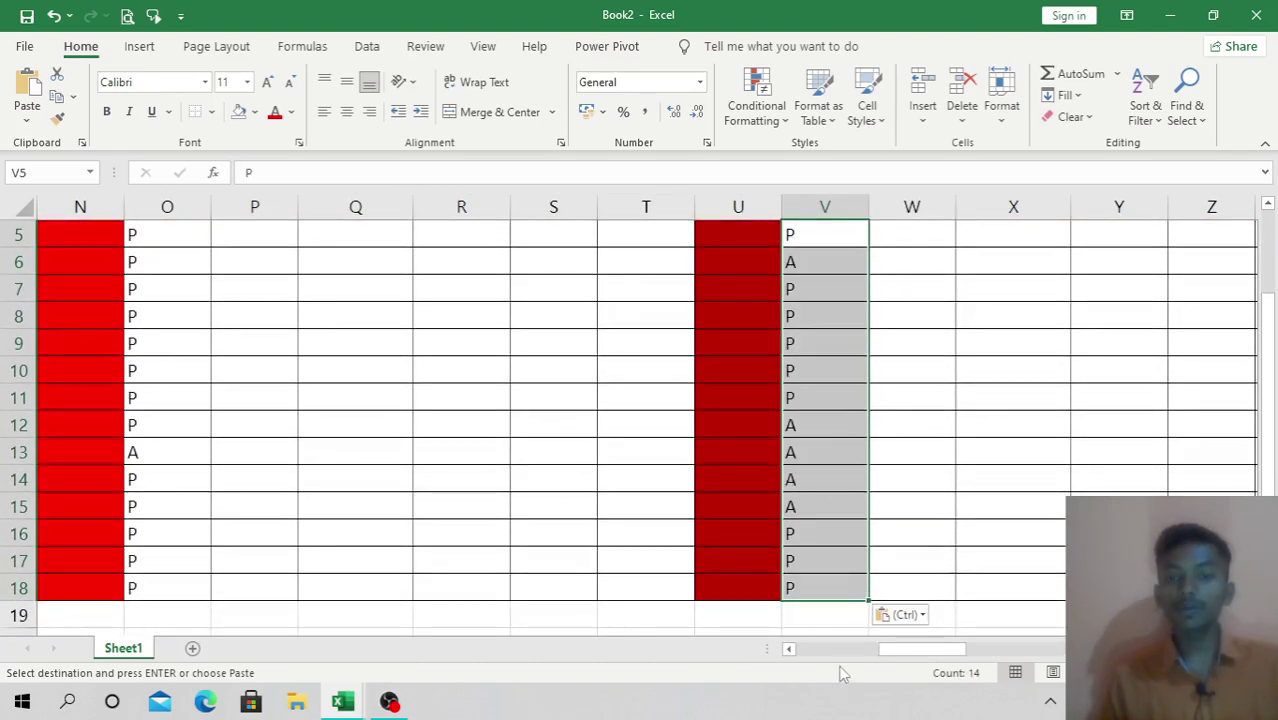
scroll(846, 656, up, 2)
drag(1022, 379, 1056, 651)
key(ctrl+v)
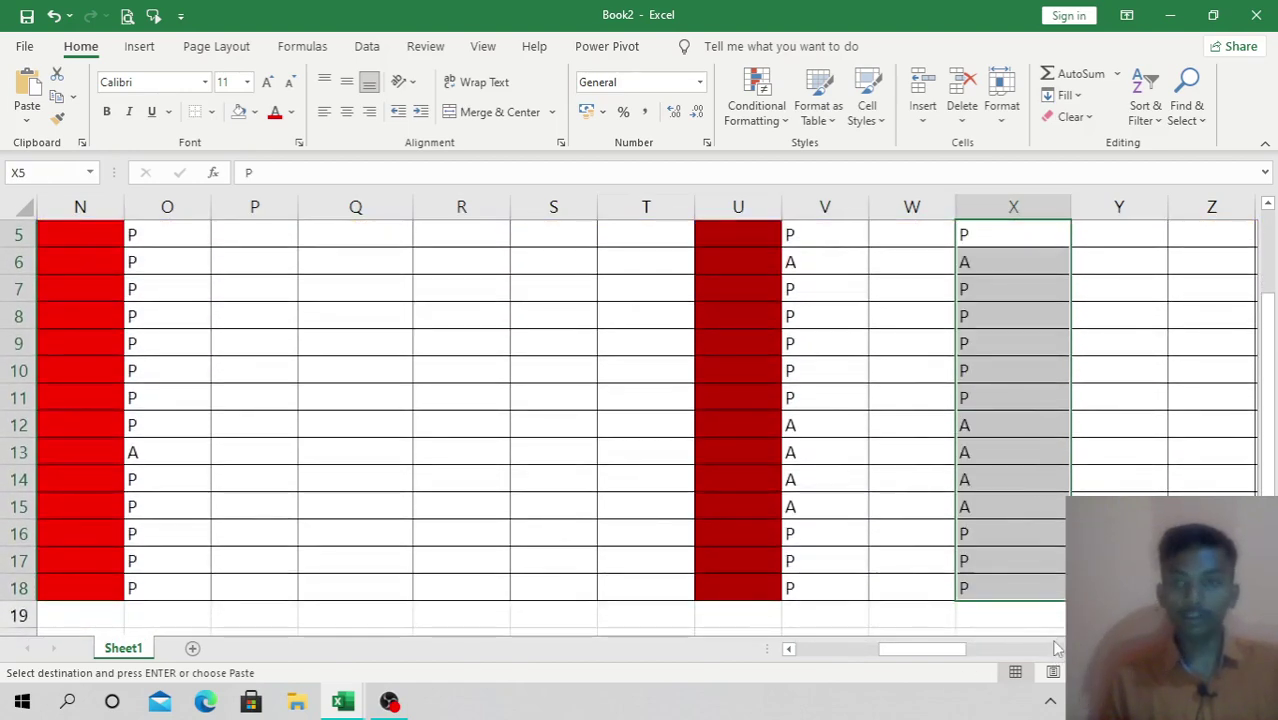
Step: Paste the same marks into R5:R18 for Thursday the 14th and P5:P18 for Tuesday the 12th
scroll(782, 518, up, 2)
drag(459, 370, 502, 648)
key(ctrl+v)
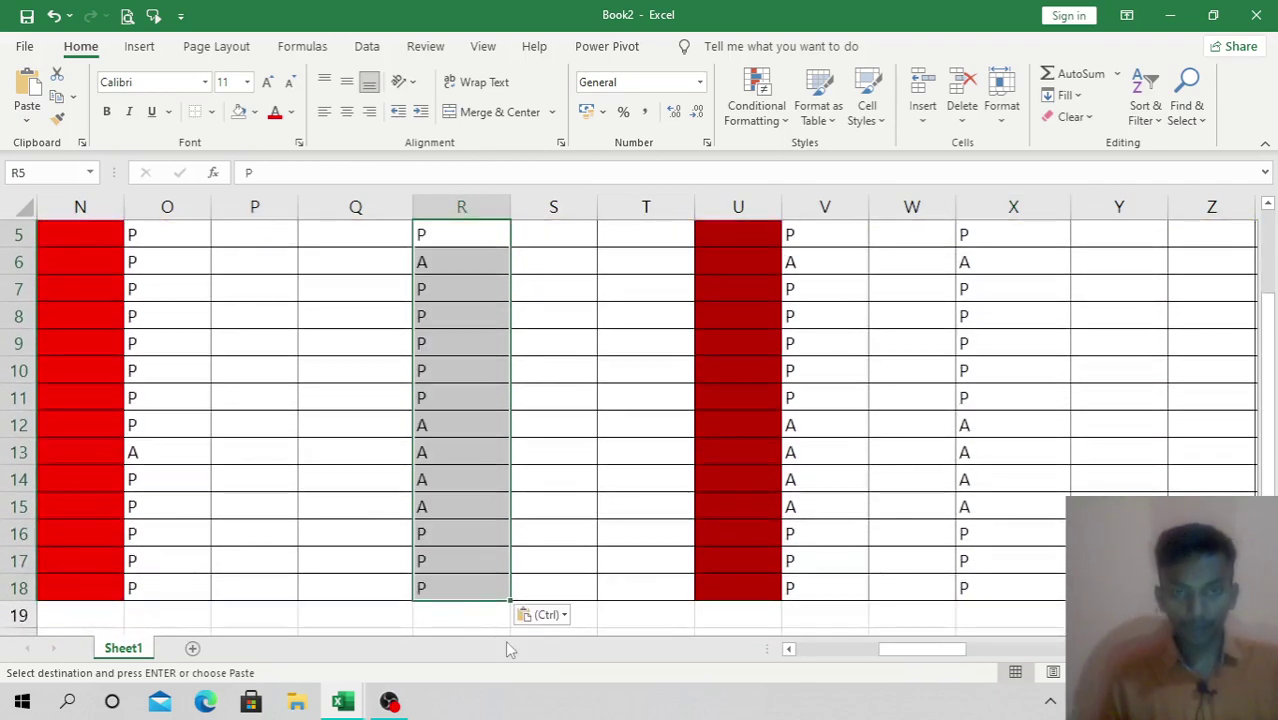
scroll(351, 477, up, 2)
drag(255, 388, 278, 648)
key(ctrl+v)
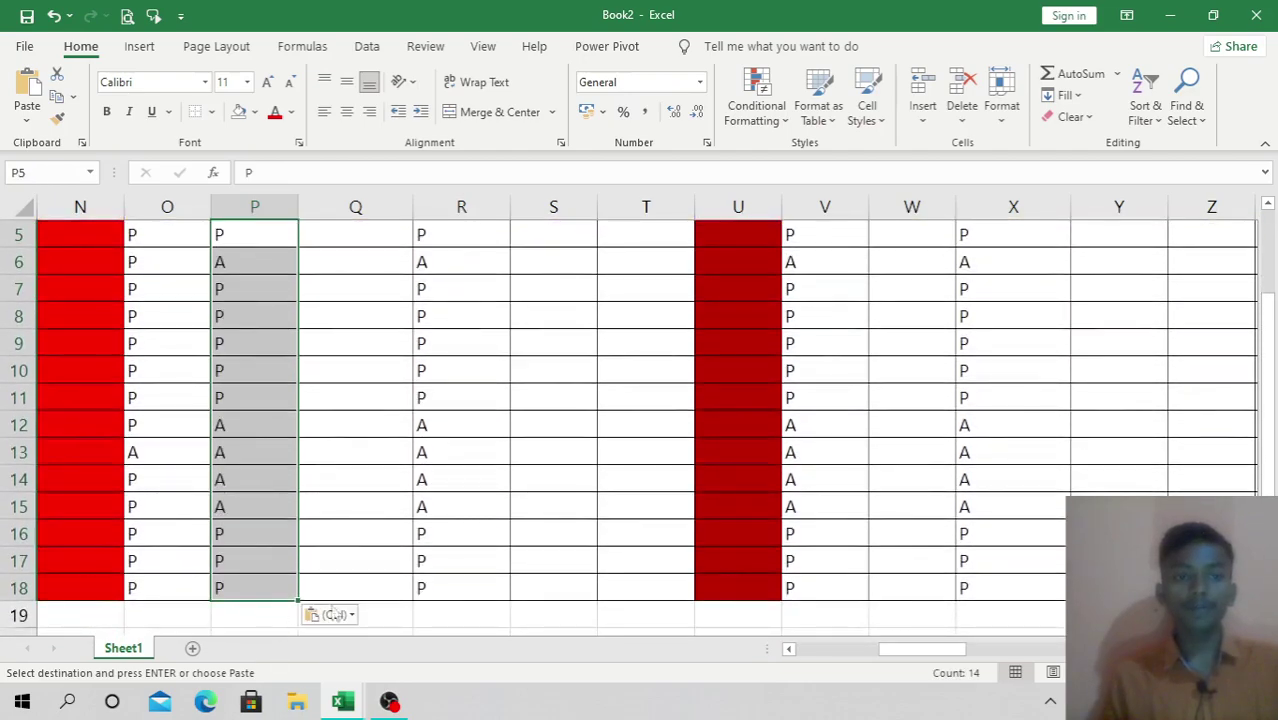
Step: Paste the copied marks into T5:T18 for Saturday the 16th
scroll(588, 356, up, 2)
drag(628, 380, 632, 650)
key(ctrl+v)
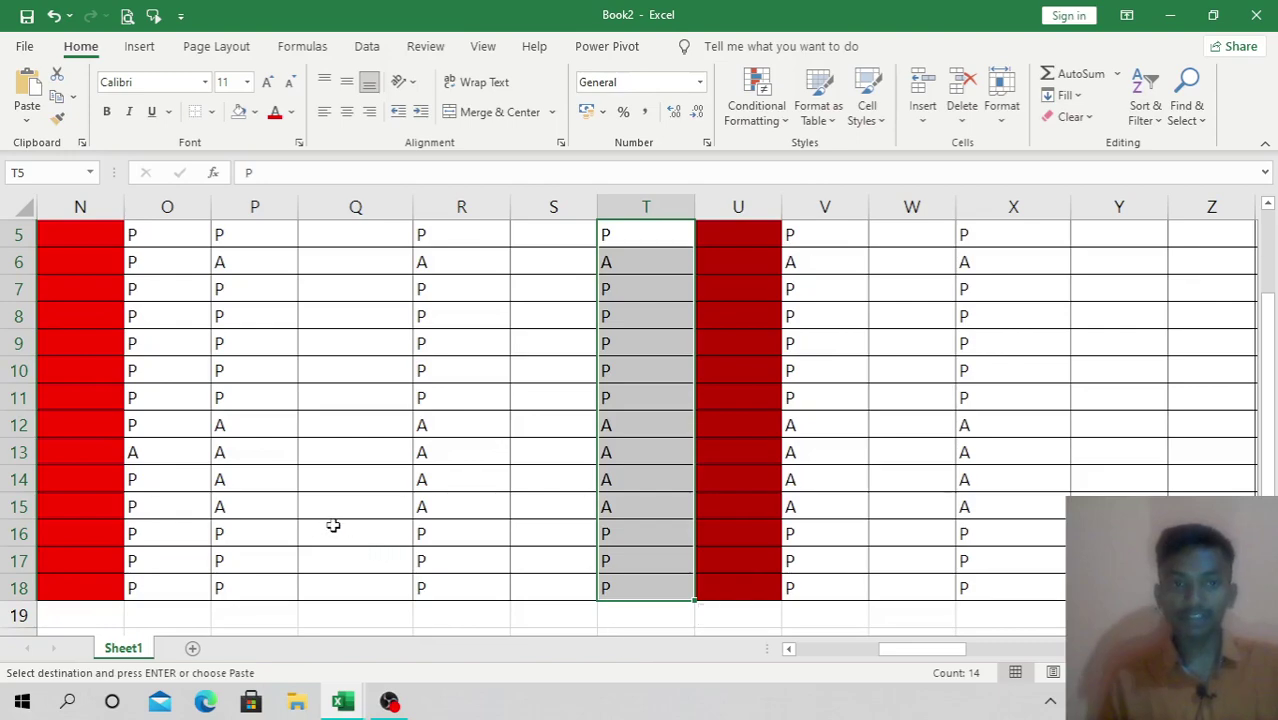
Step: Enter A in F5:F8 for the first four students on Saturday the 2nd
scroll(333, 527, up, 2)
drag(873, 656, 812, 656)
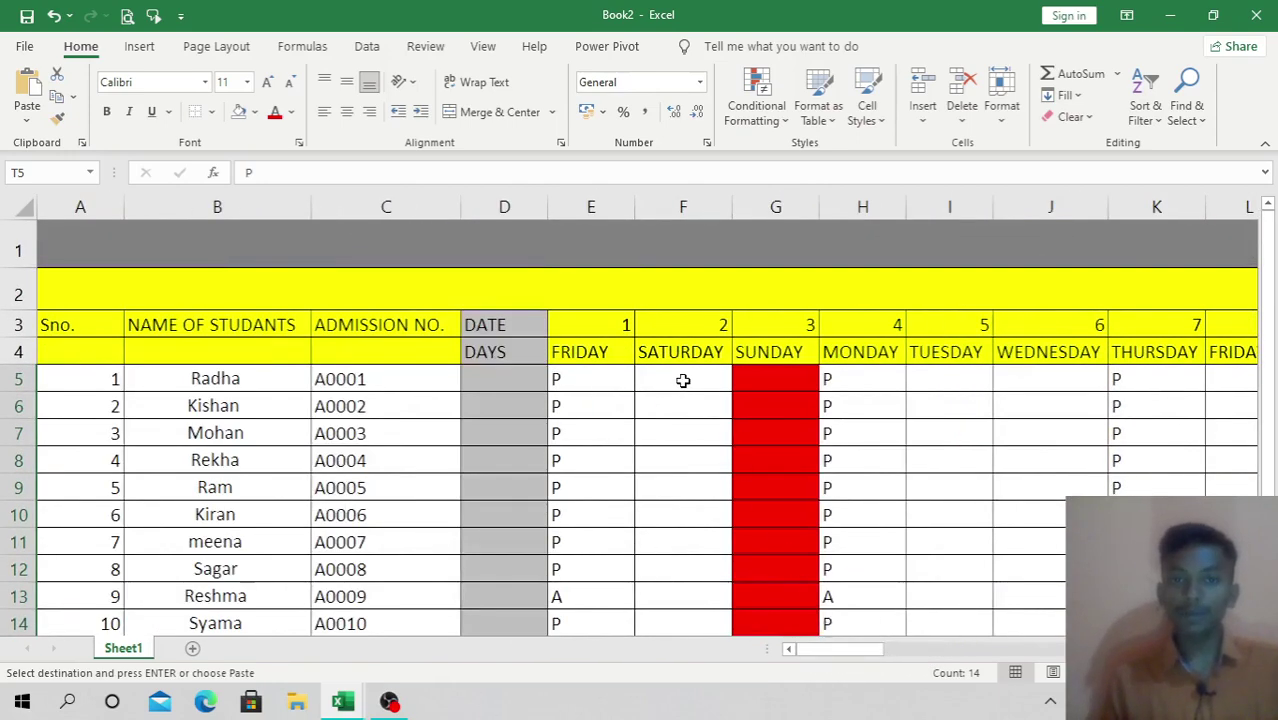
drag(683, 380, 705, 620)
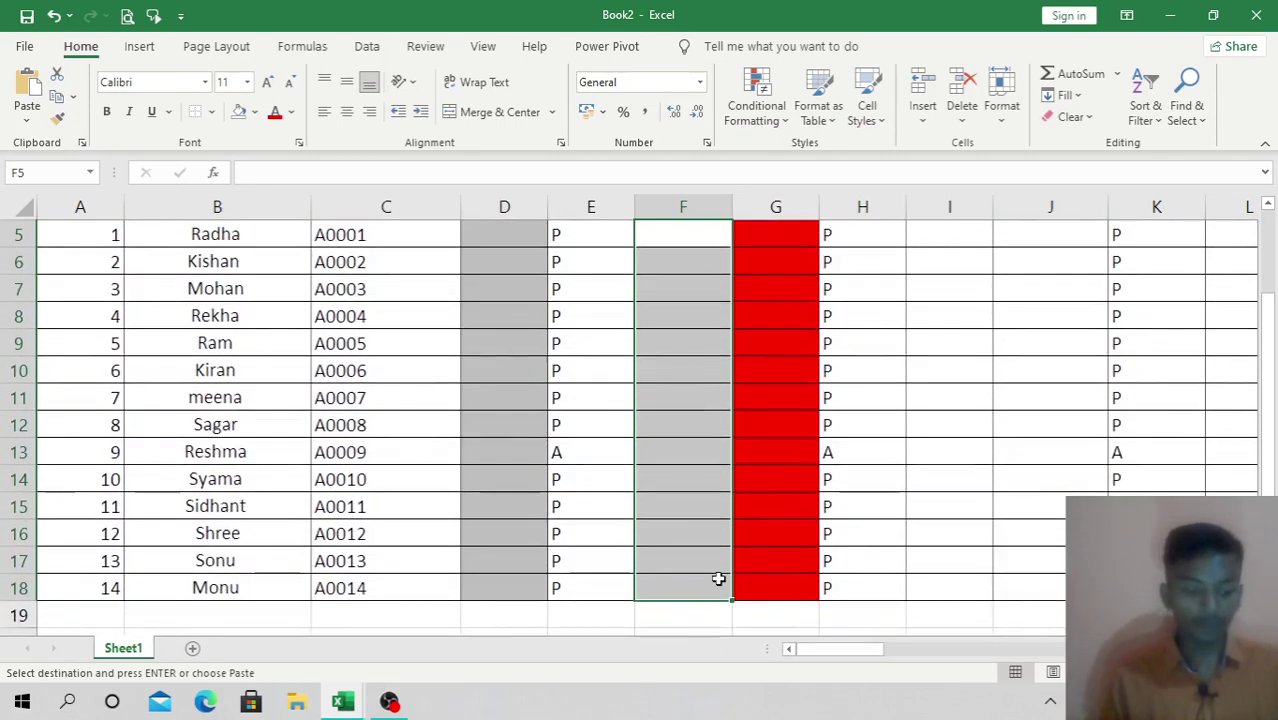
text(A)
key(Return)
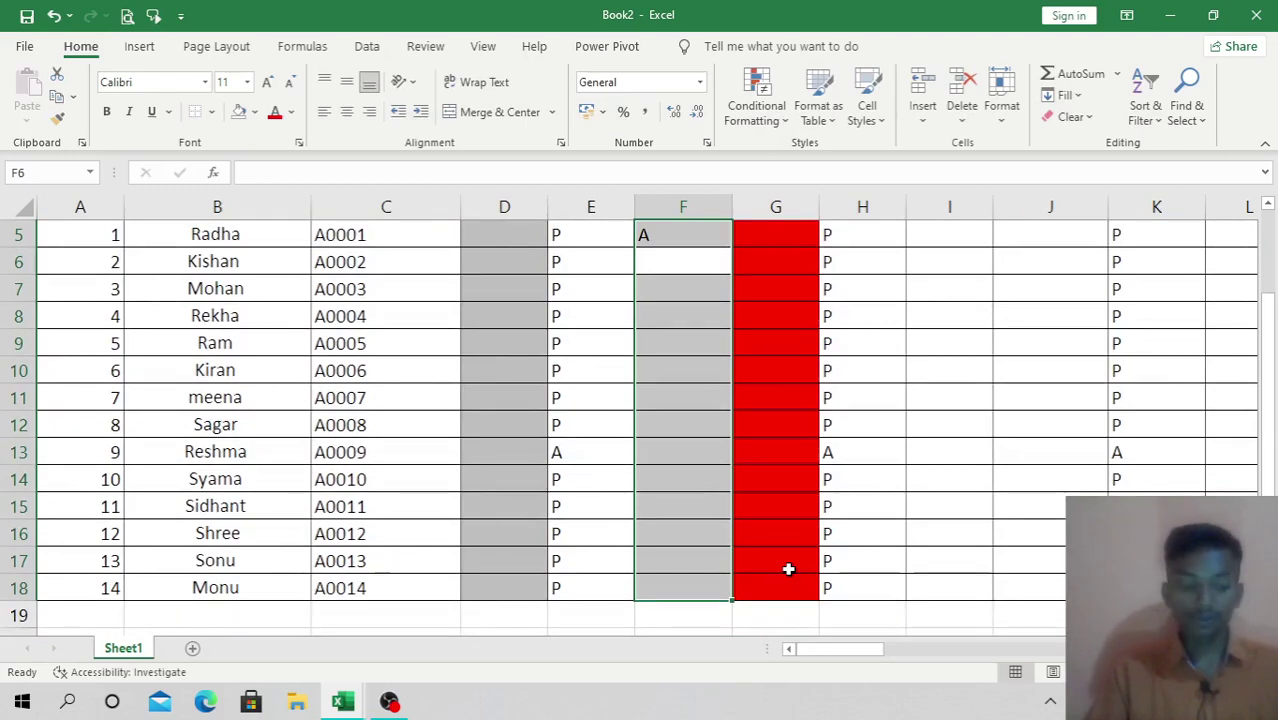
text(A)
key(Return)
text(A)
key(Return)
text(A)
key(Return)
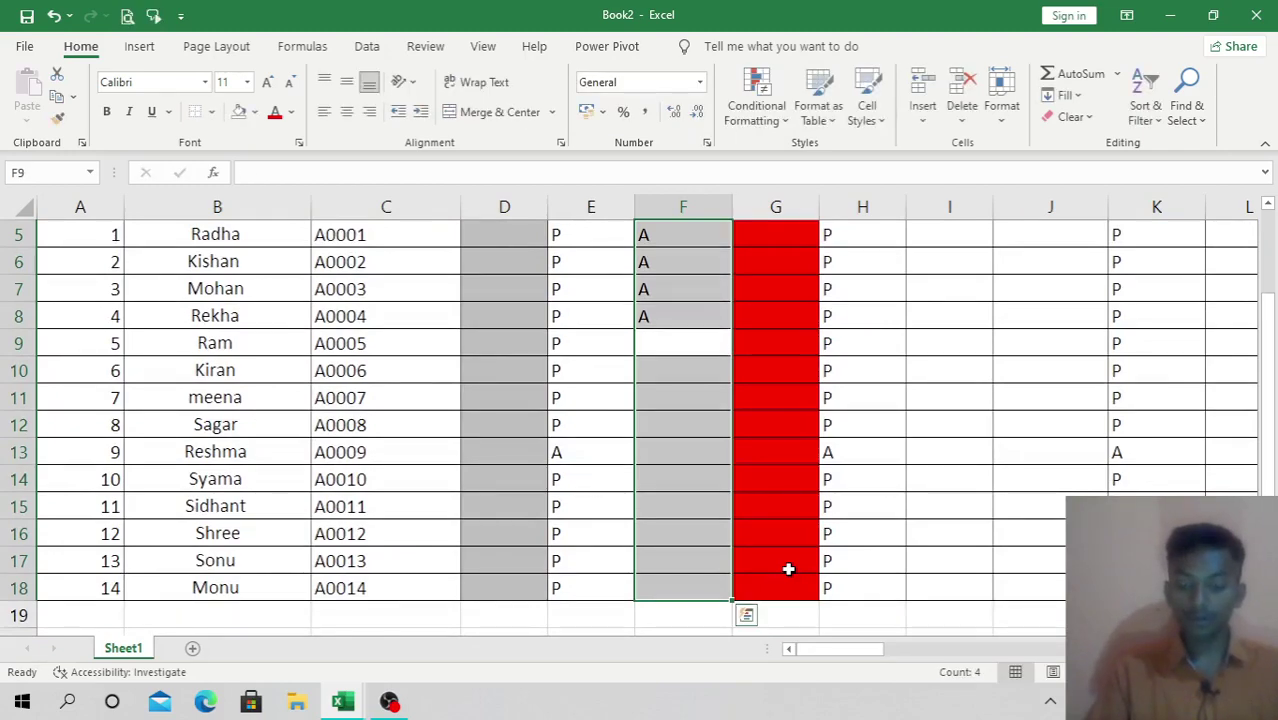
Step: Enter P in F9:F15 for students 5 to 11 on Saturday the 2nd
text(PP)
key(Return)
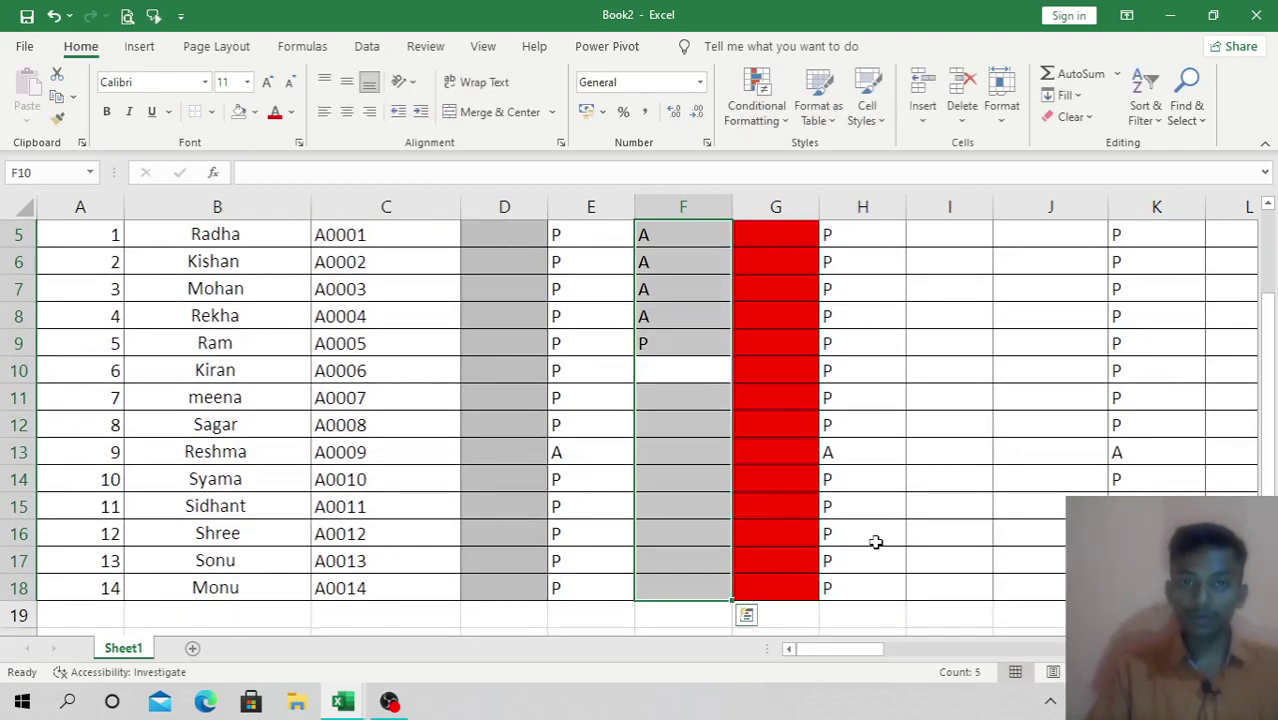
text(P P P P P P)
key(Return)
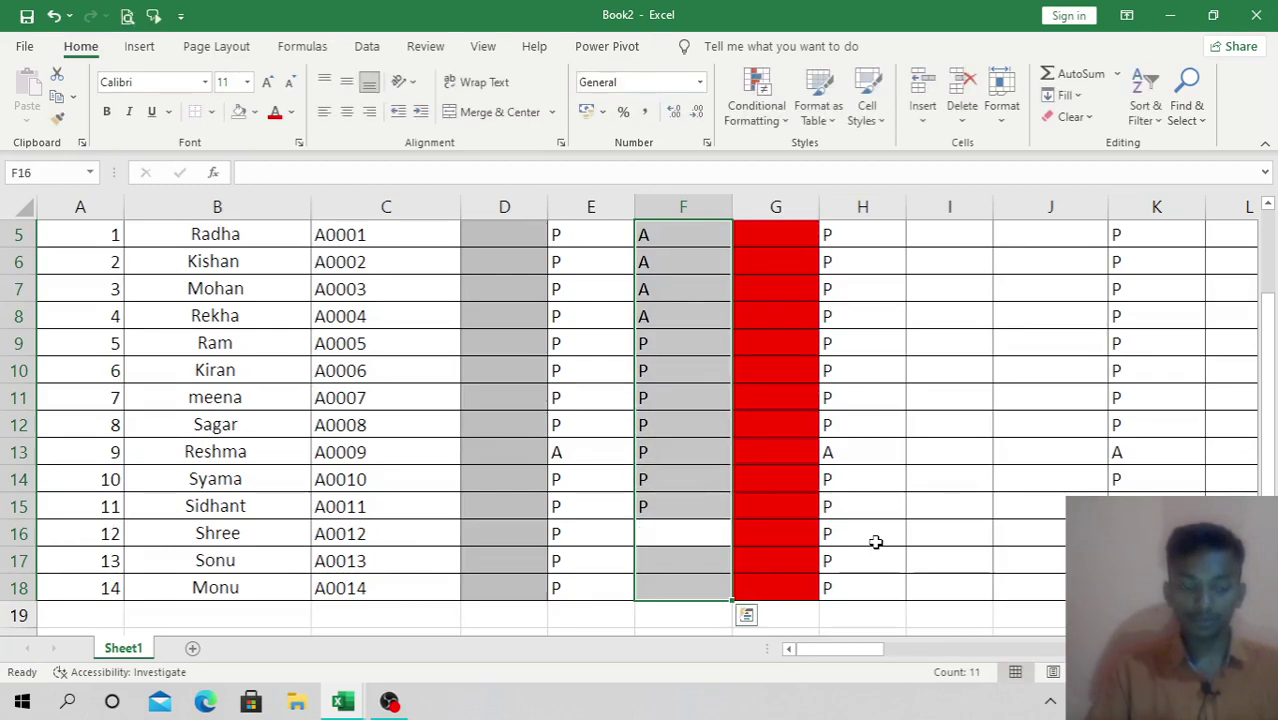
Step: Enter A in F16:F18 for the last three students on Saturday the 2nd
text(AA)
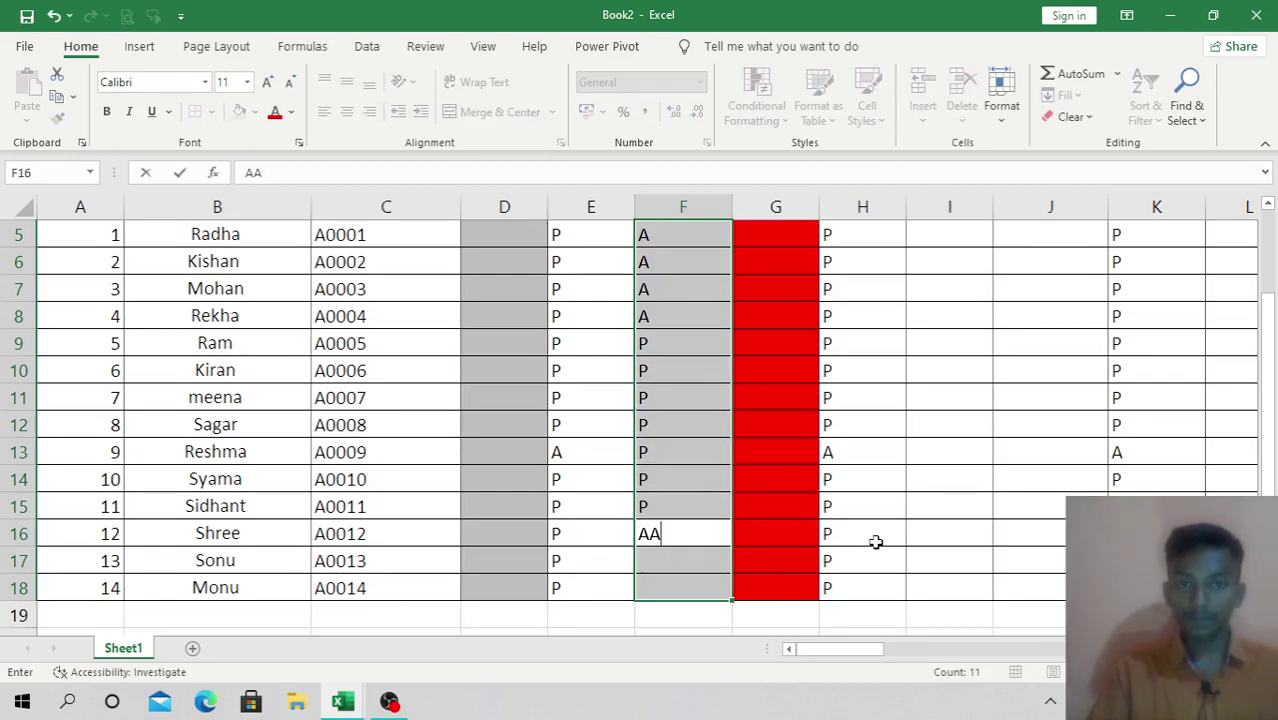
key(BackSpace)
key(Return)
text(A)
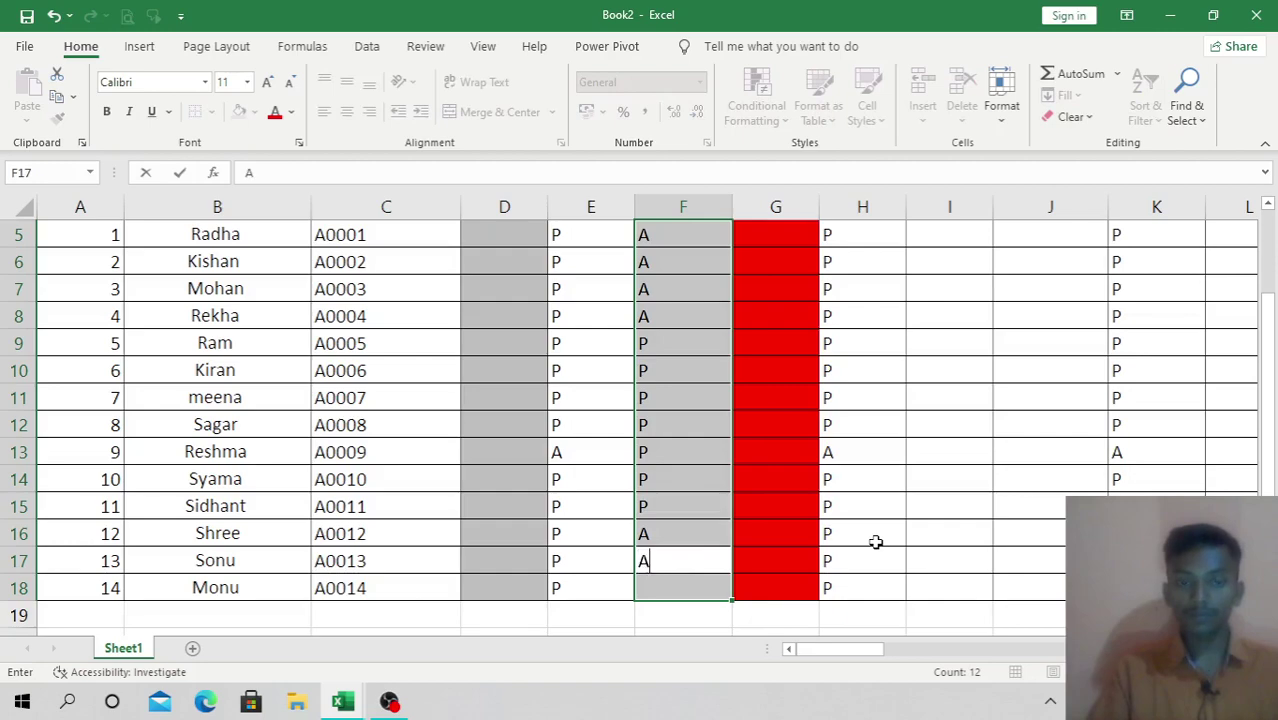
key(Return)
text(A)
key(Return)
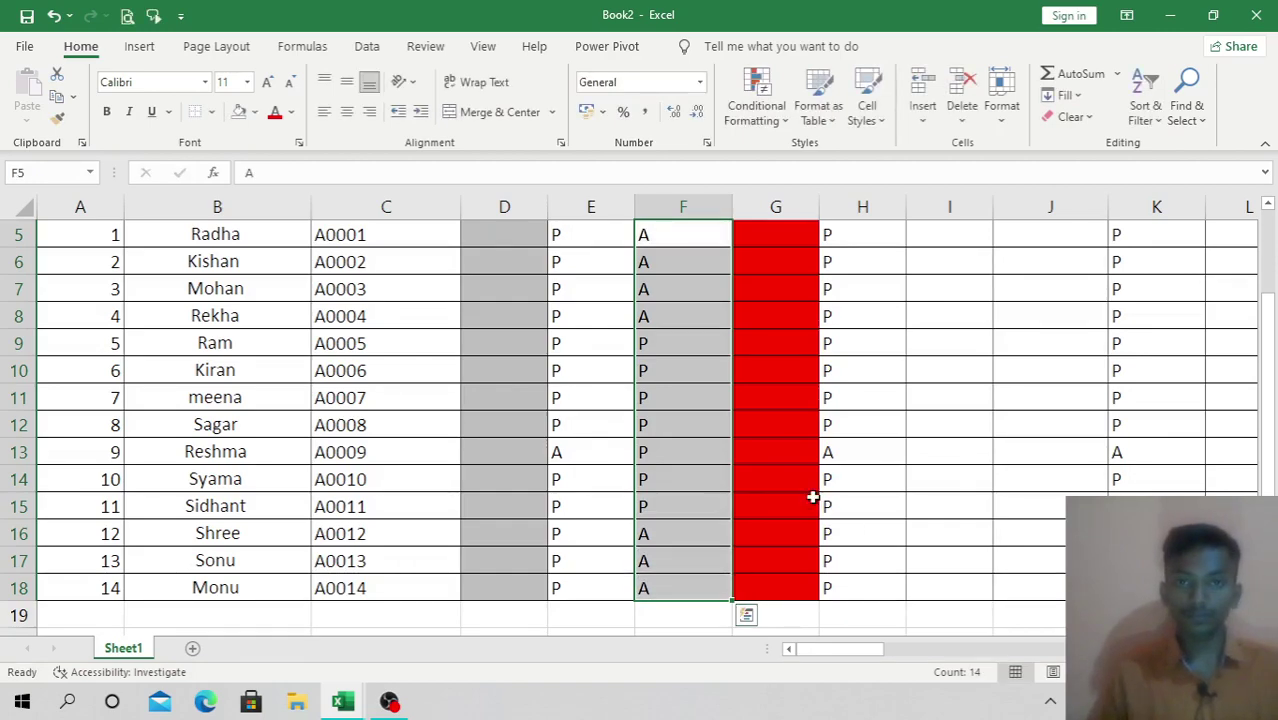
Step: Enter H in I5 for Tuesday the 5th and fill it down through I18
scroll(812, 497, up, 2)
drag(682, 374, 740, 605)
click(926, 552)
scroll(943, 349, up, 2)
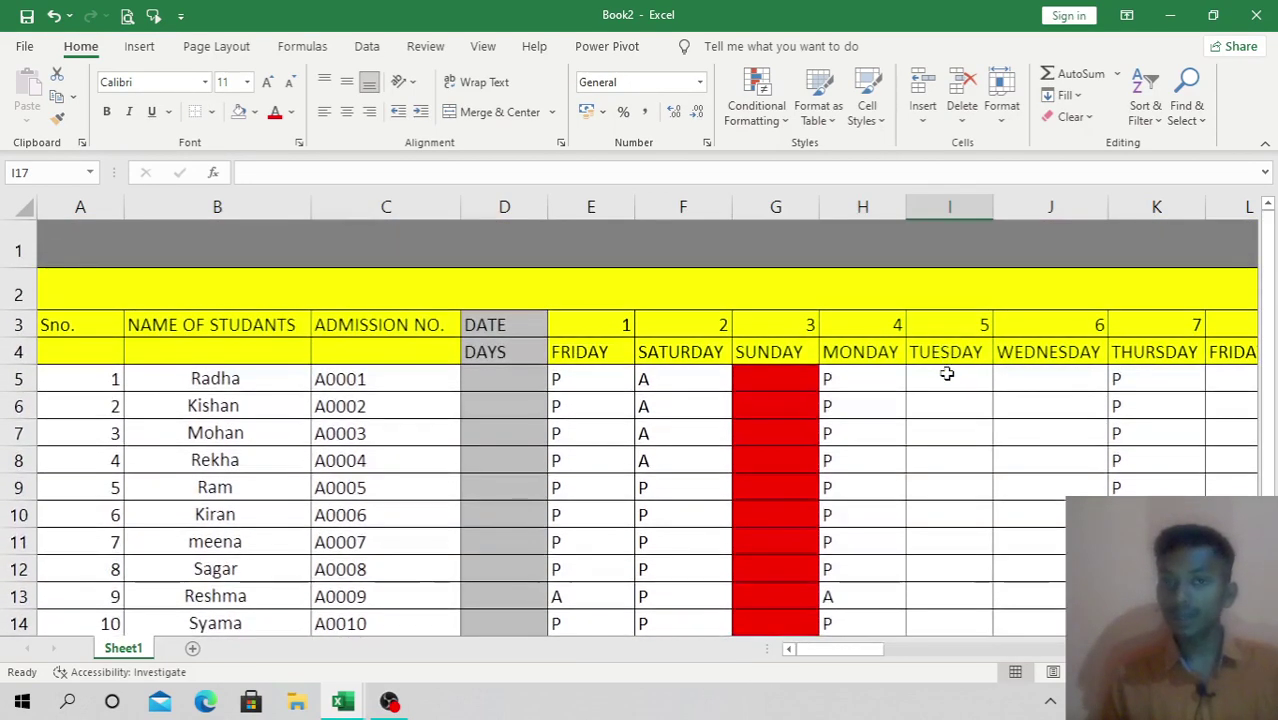
drag(947, 374, 958, 627)
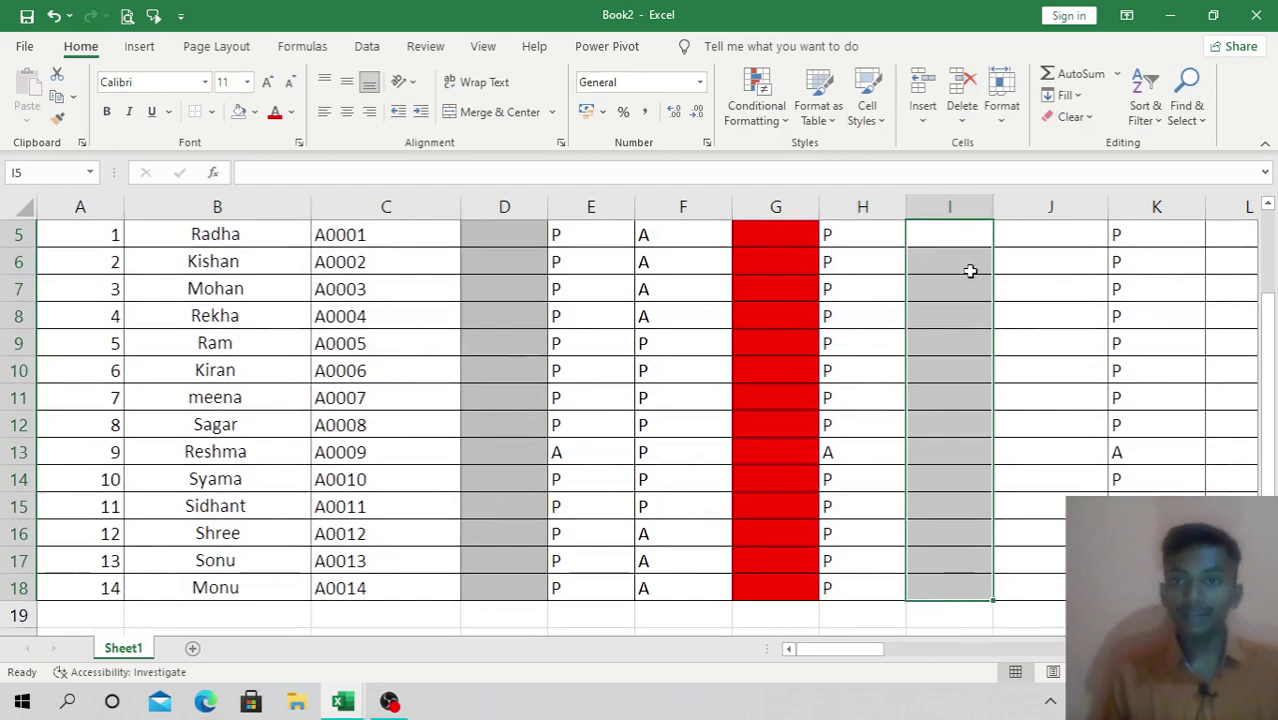
click(960, 240)
text(H)
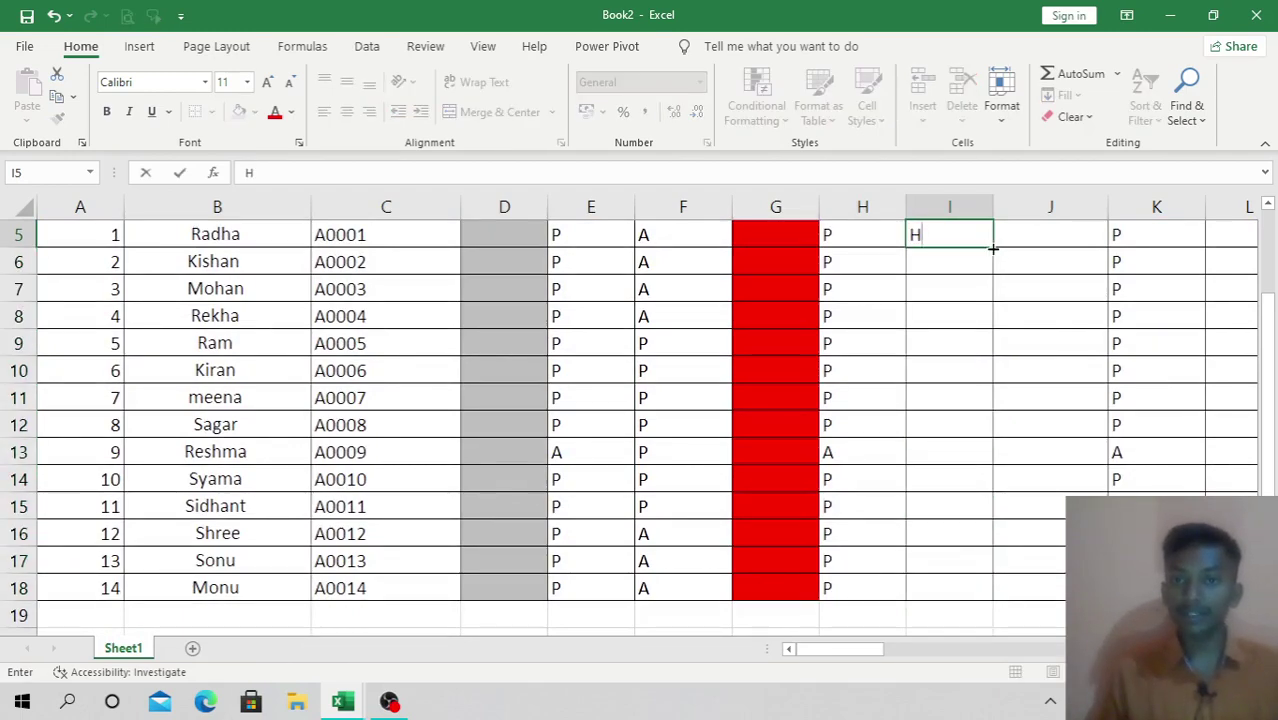
drag(993, 249, 1018, 587)
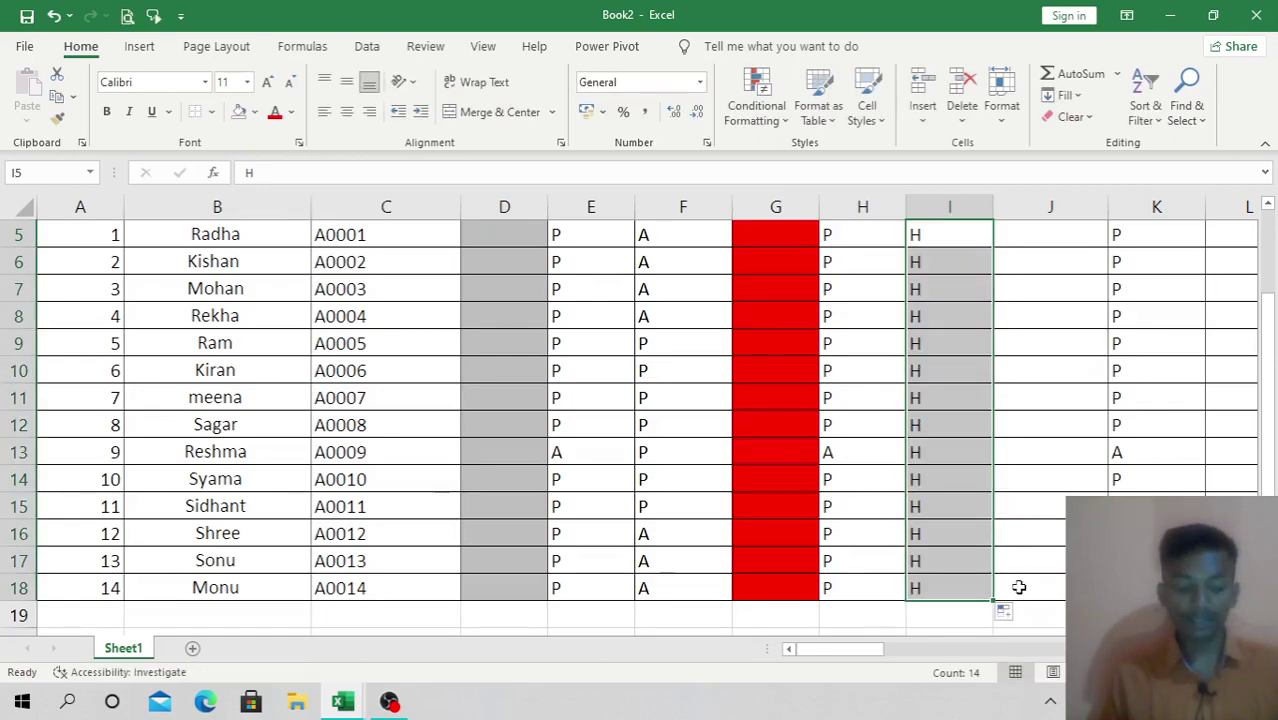
scroll(1030, 575, up, 2)
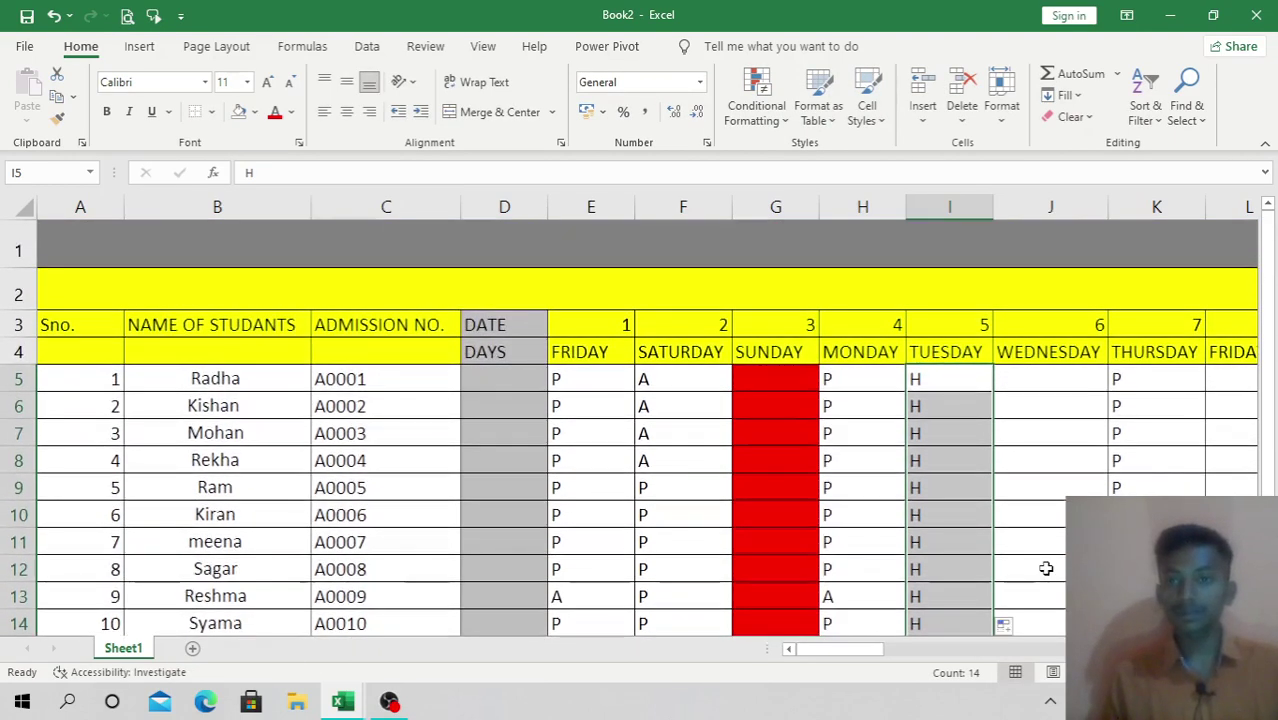
Step: Copy the Saturday the 2nd marks in F5:F18 and paste them into J5:J18 for Wednesday the 6th
scroll(1047, 565, down, 6)
scroll(1035, 543, up, 6)
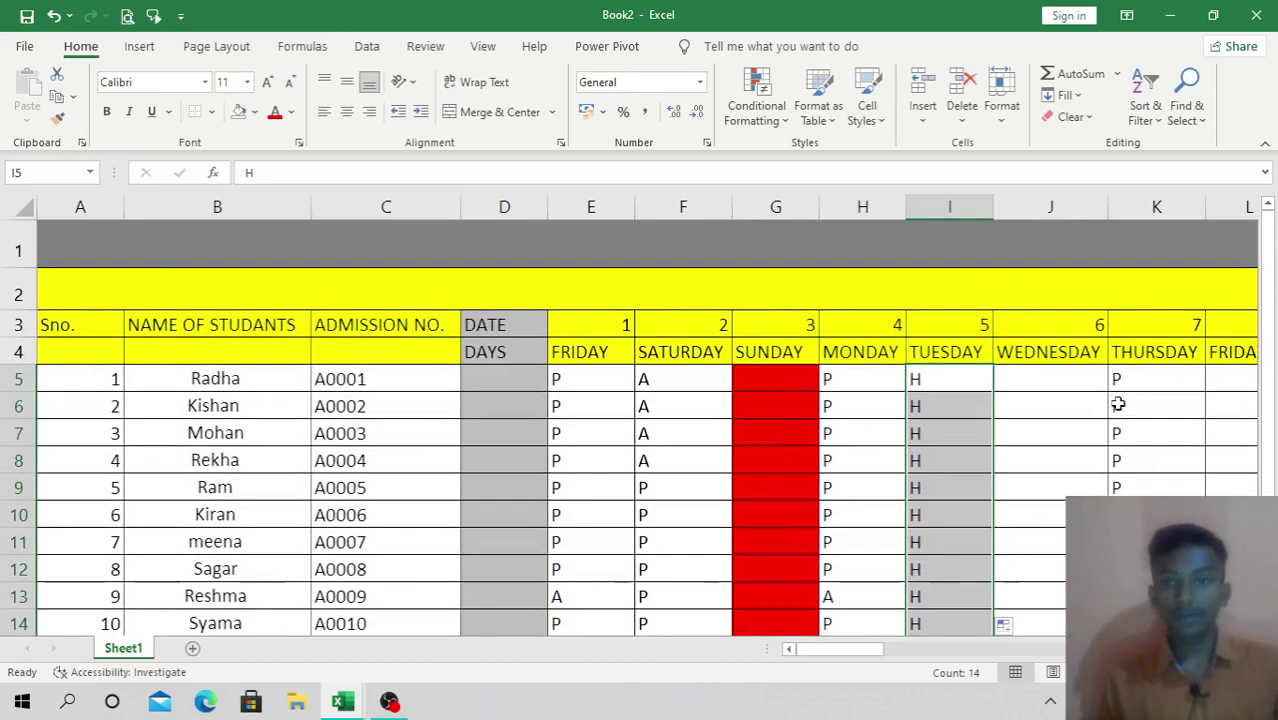
drag(713, 381, 671, 645)
key(ctrl+c)
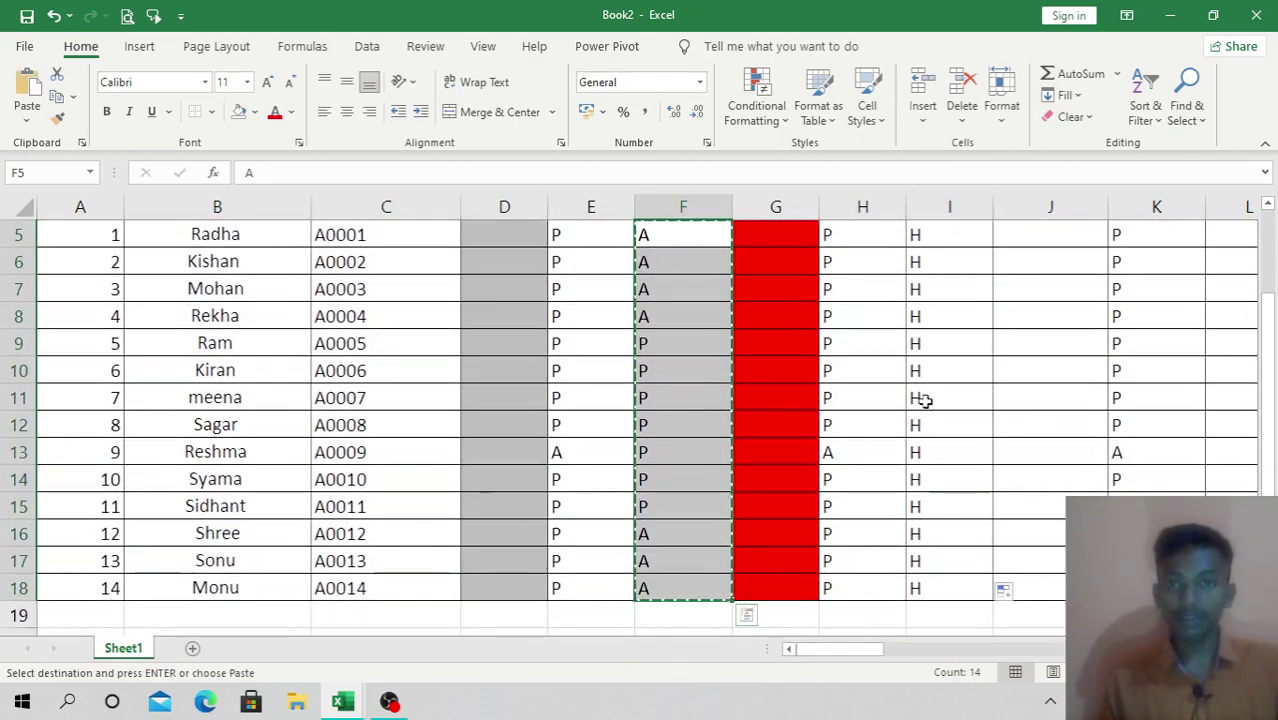
scroll(1030, 379, up, 2)
drag(1034, 379, 1003, 591)
key(ctrl+v)
scroll(868, 660, up, 2)
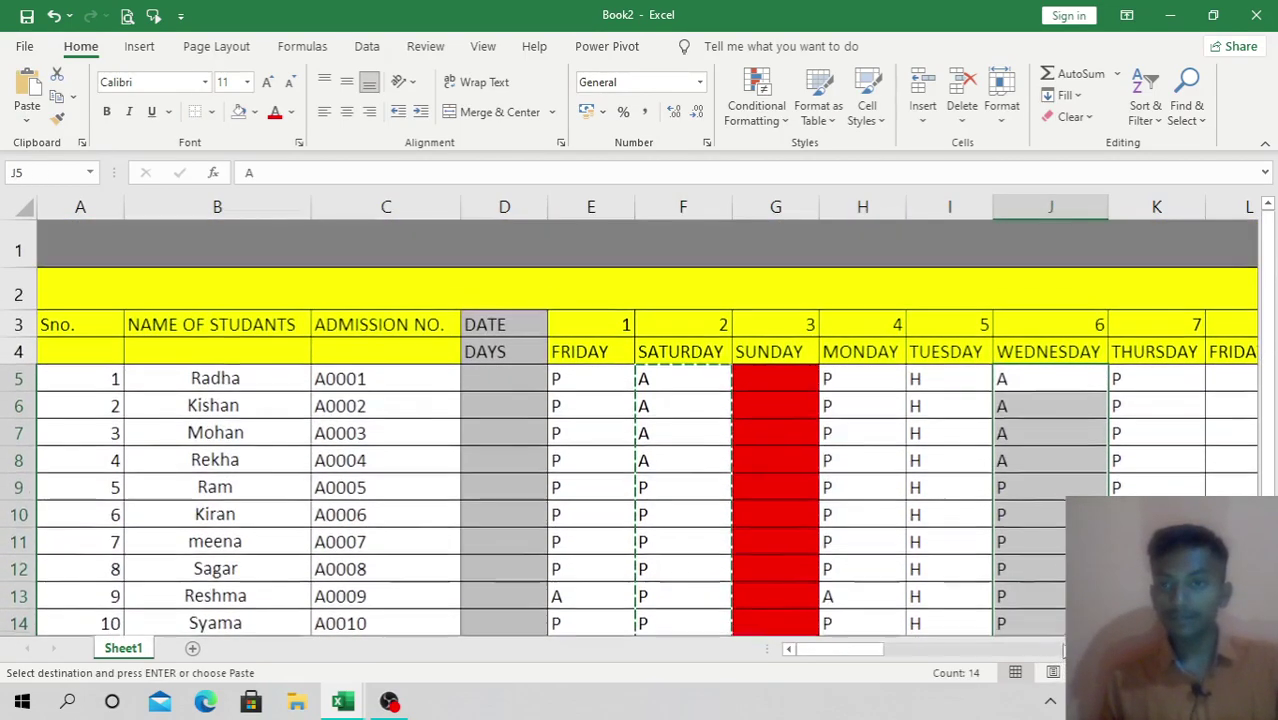
Step: Paste the copied Saturday marks into L5:L18 for Friday the 8th
drag(866, 652, 908, 652)
scroll(693, 479, down, 6)
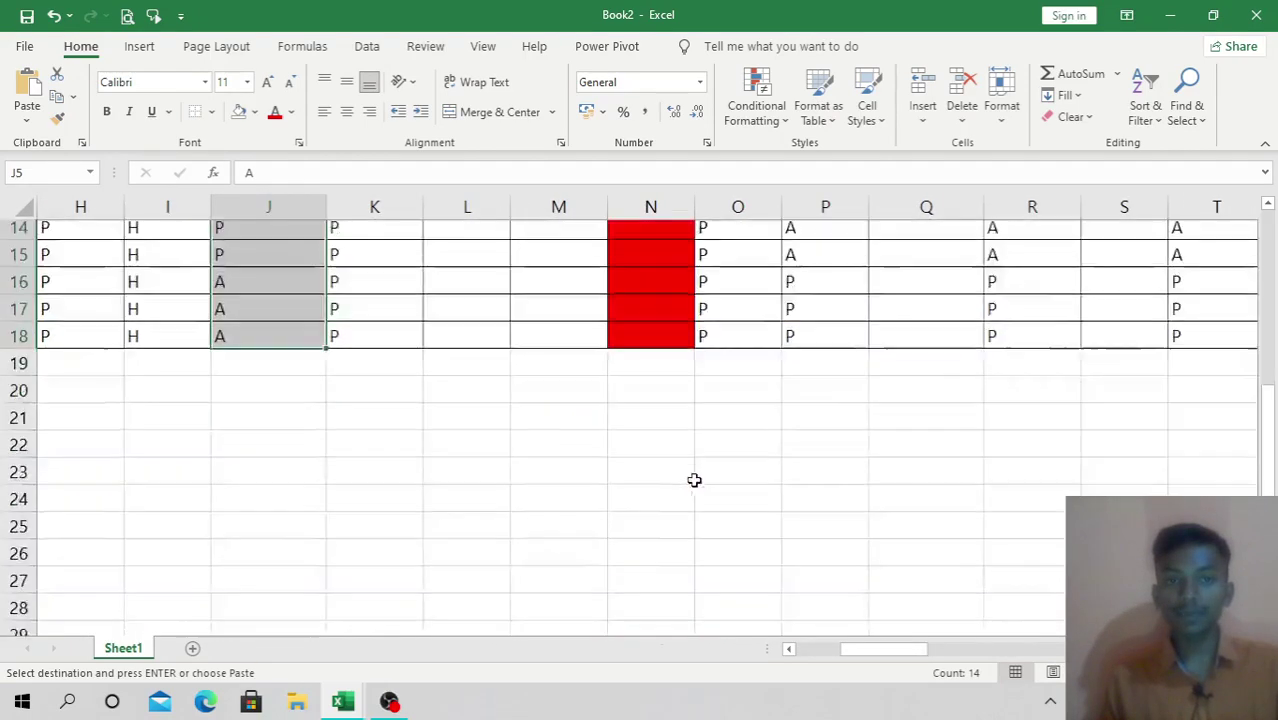
scroll(665, 448, up, 6)
drag(471, 378, 494, 226)
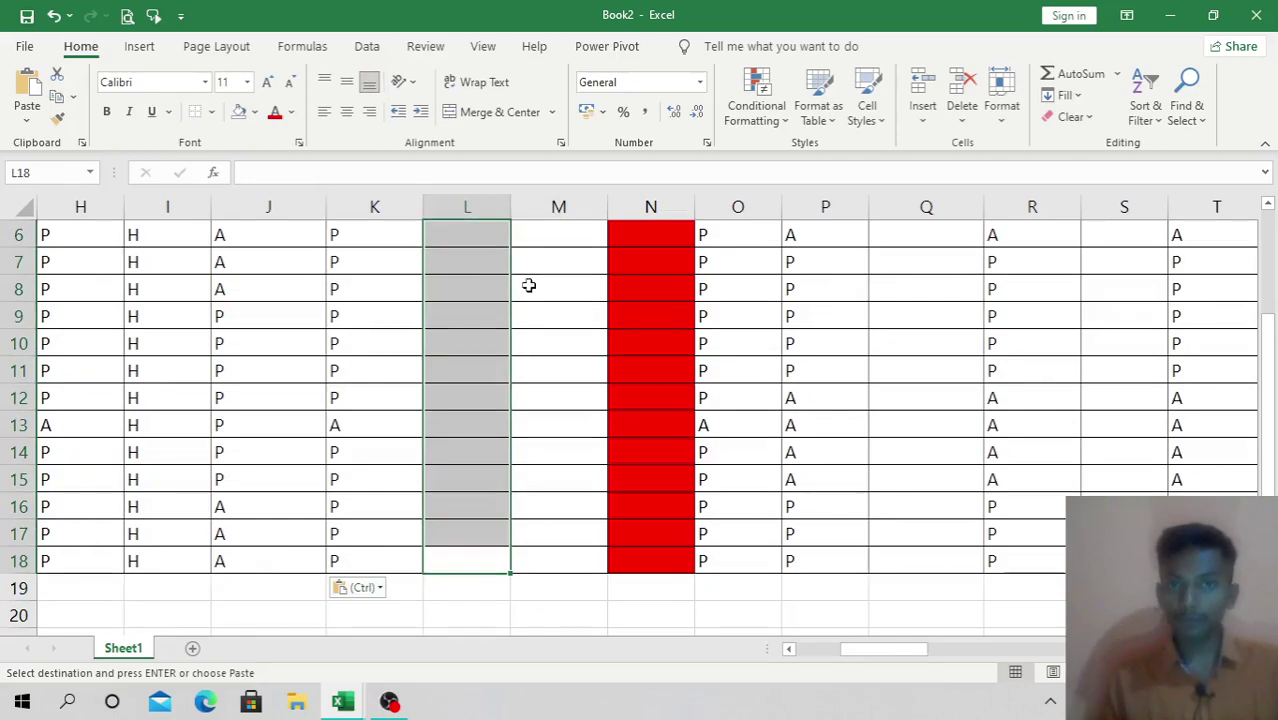
scroll(528, 300, up, 2)
scroll(465, 462, down, 6)
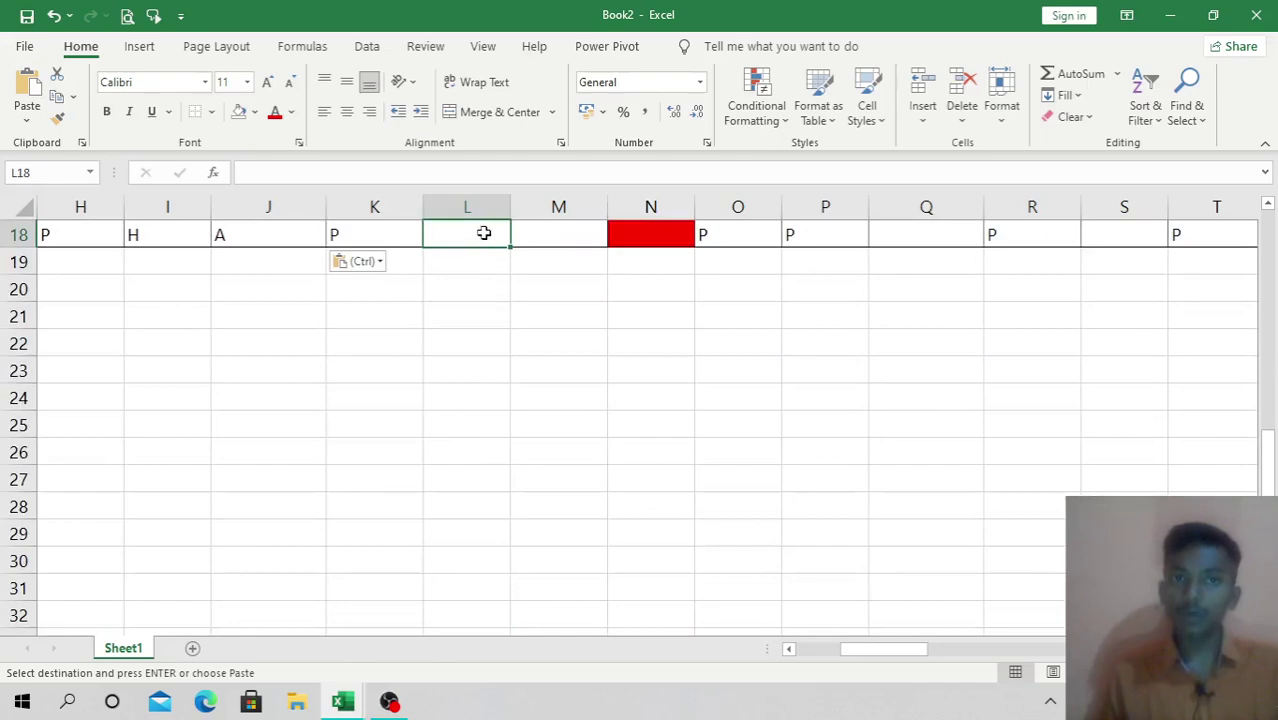
drag(484, 233, 457, 378)
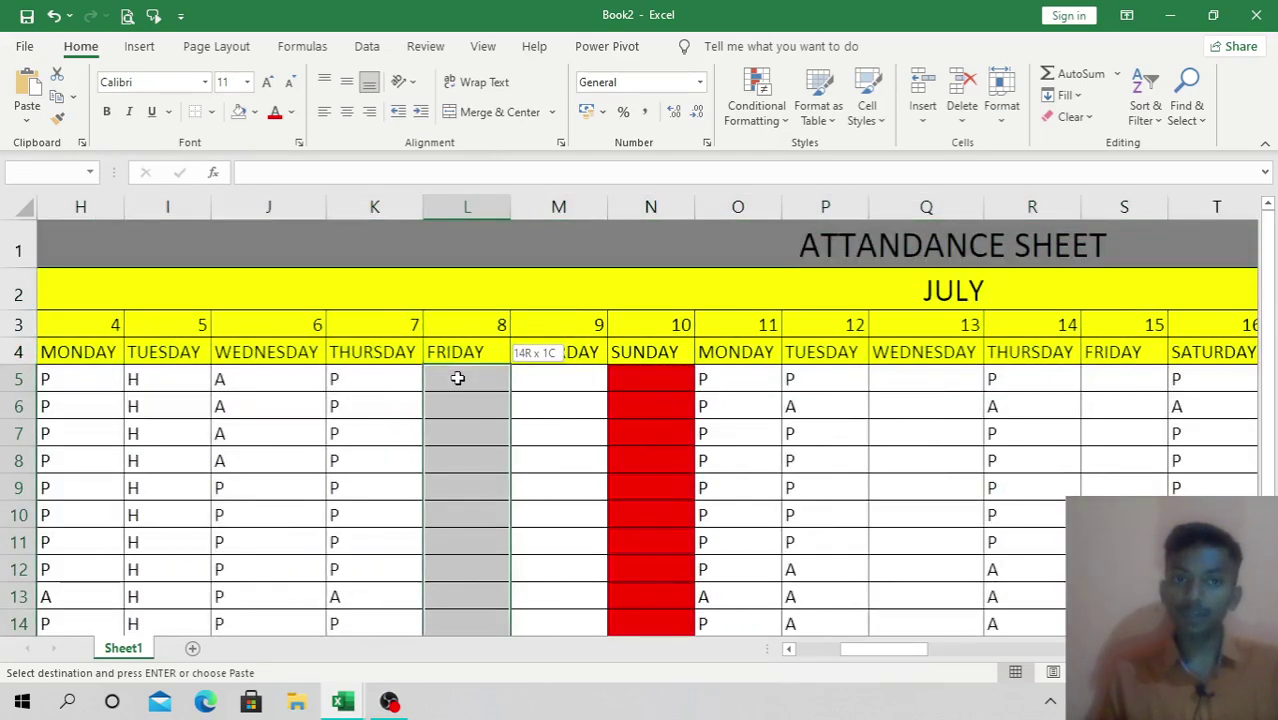
key(ctrl+v)
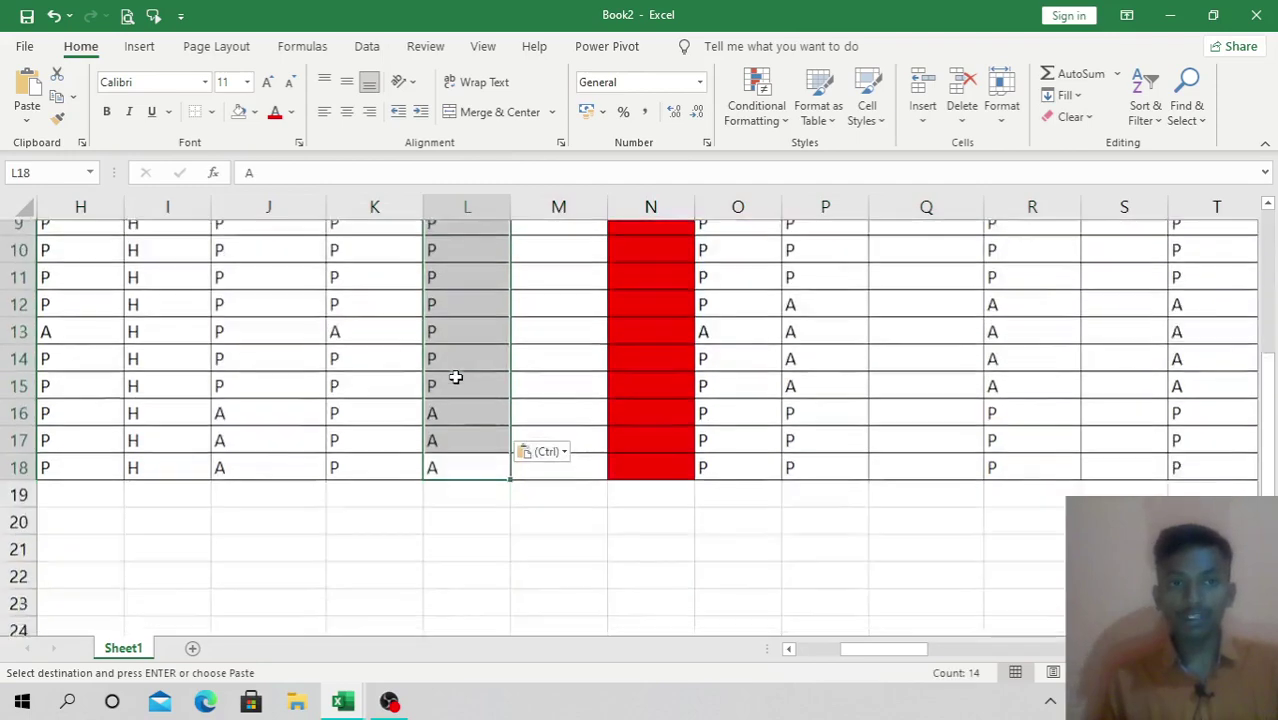
Step: Try pasting the copied Saturday marks over the H entries in I5:I18 for Tuesday the 5th
click(549, 500)
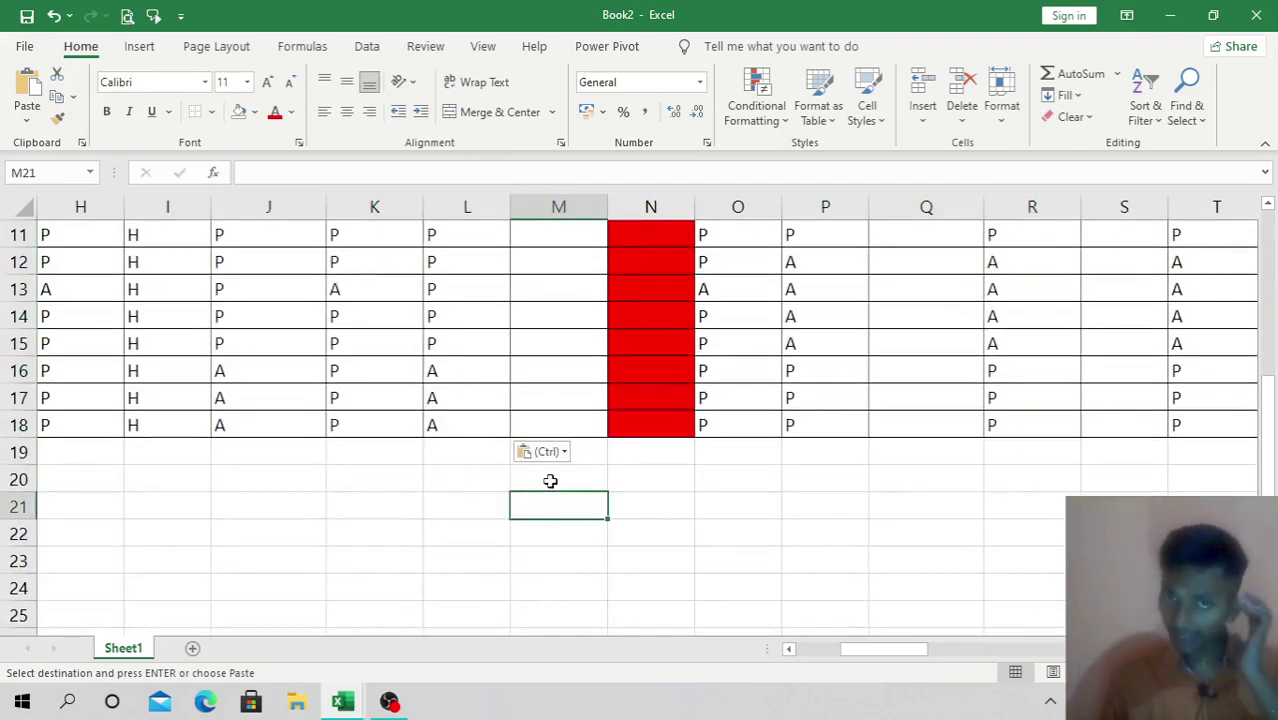
scroll(550, 481, down, 6)
scroll(550, 481, up, 9)
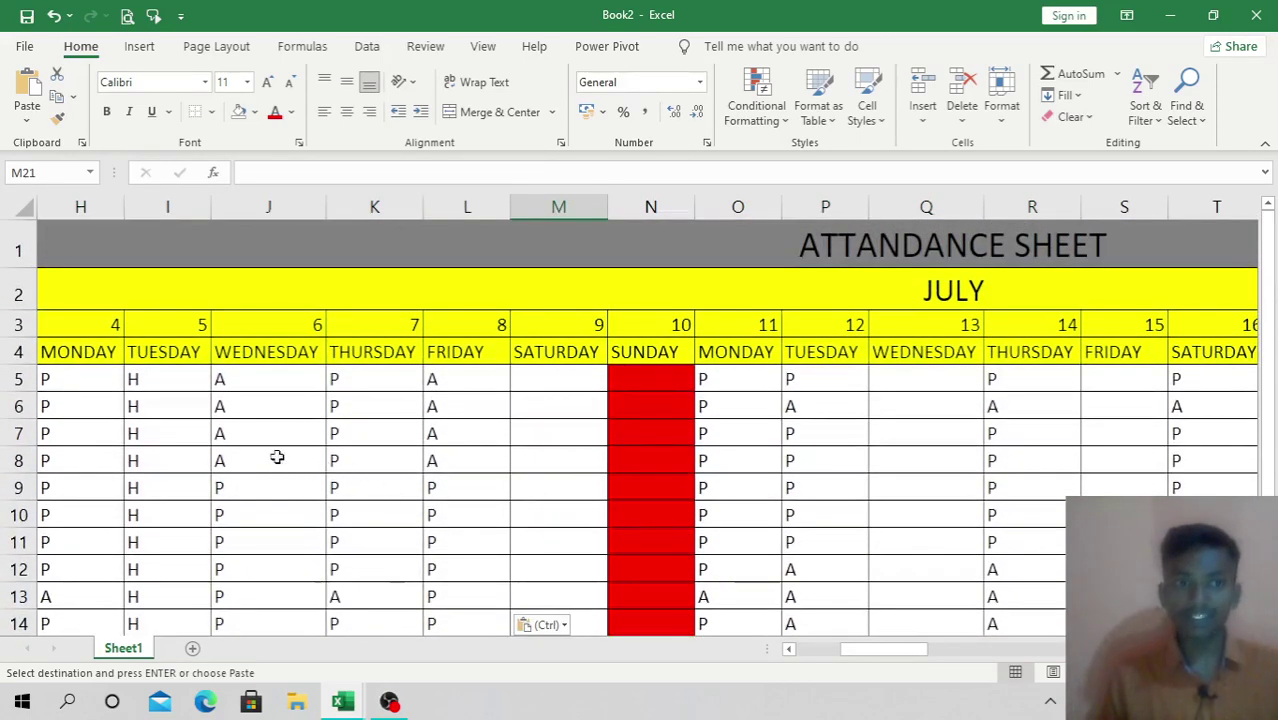
drag(166, 366, 177, 667)
key(ctrl+v)
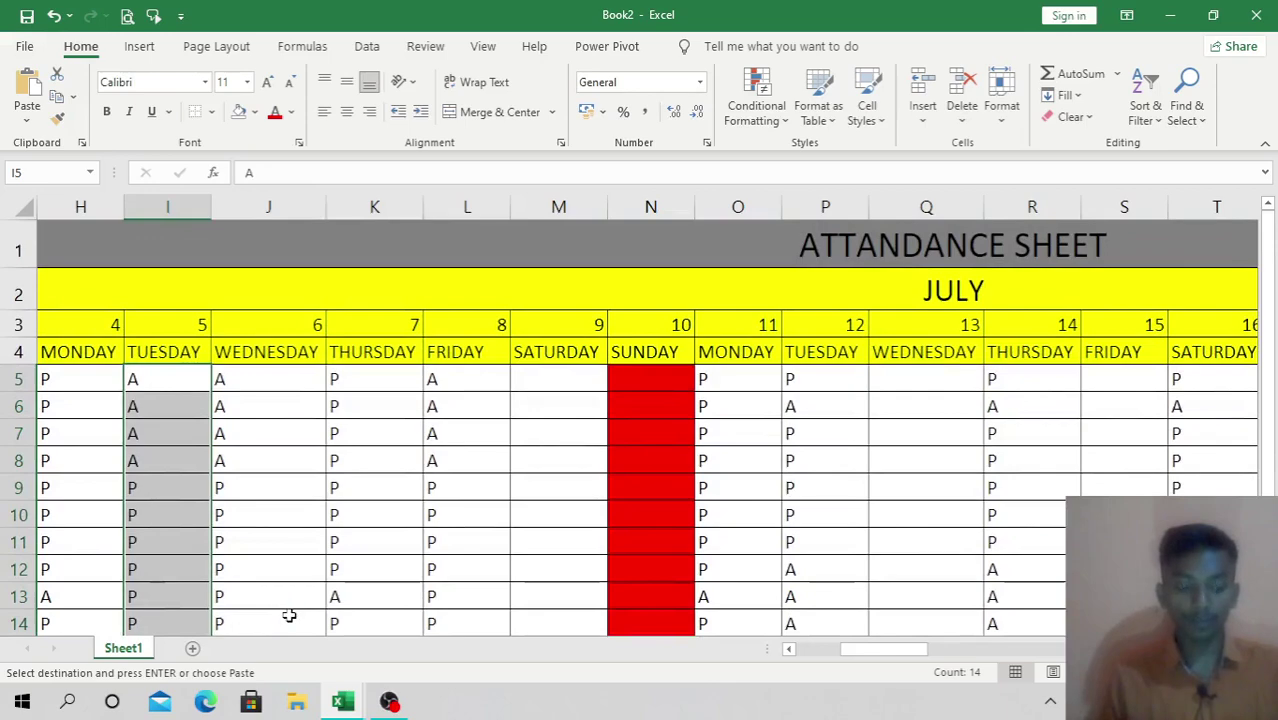
Step: Paste the copied marks into M5:M18 for Saturday the 9th
drag(566, 378, 560, 686)
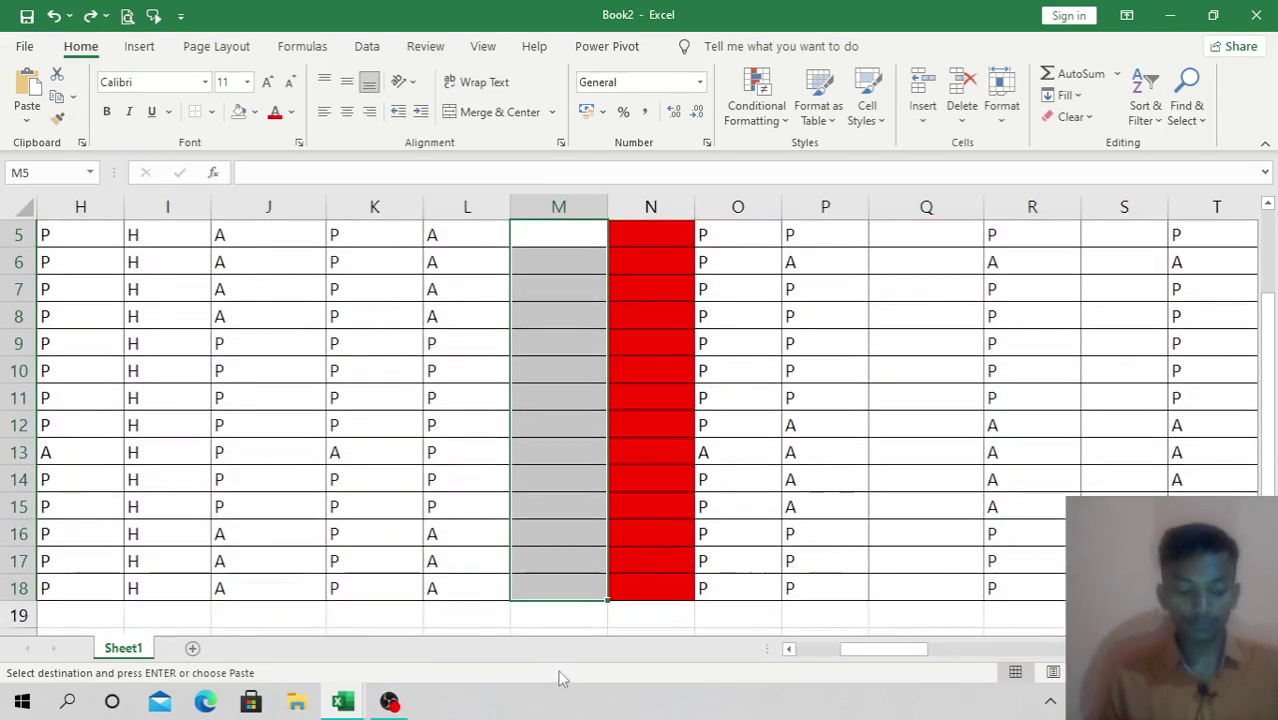
key(ctrl+v)
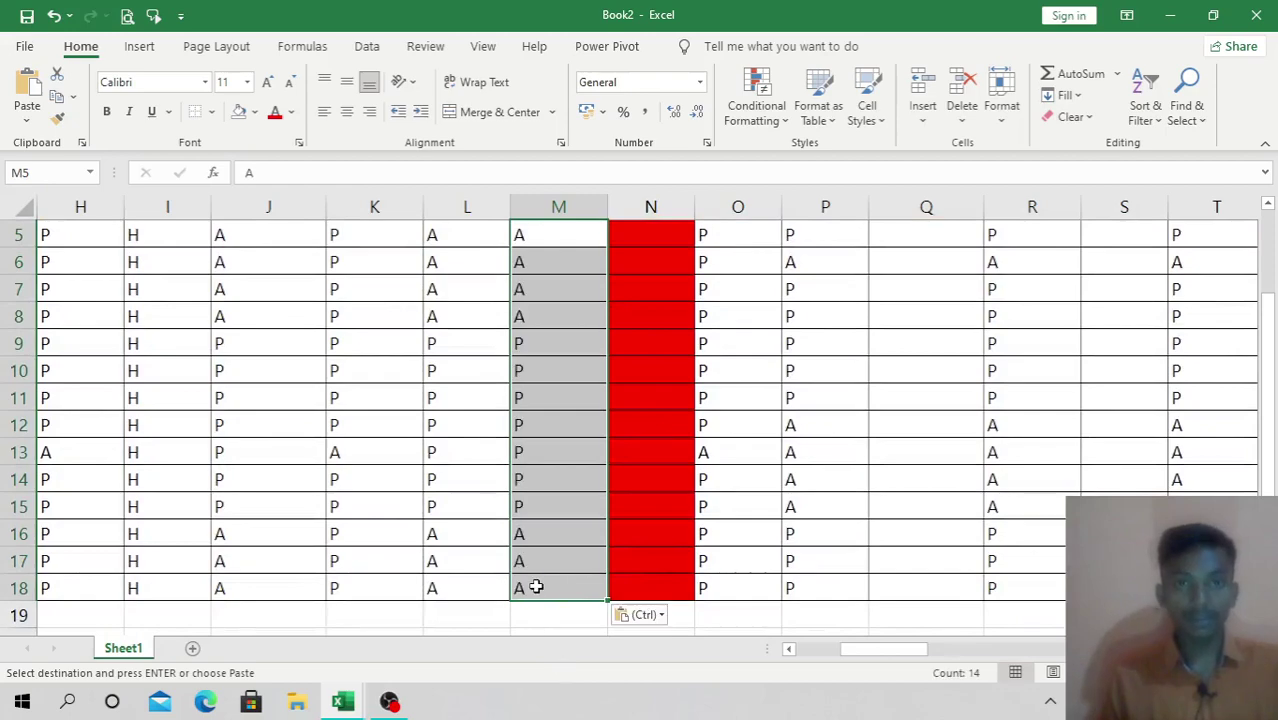
scroll(581, 576, up, 2)
Step: Enter H in Q5 for Wednesday the 13th and fill it down through Q18
click(903, 371)
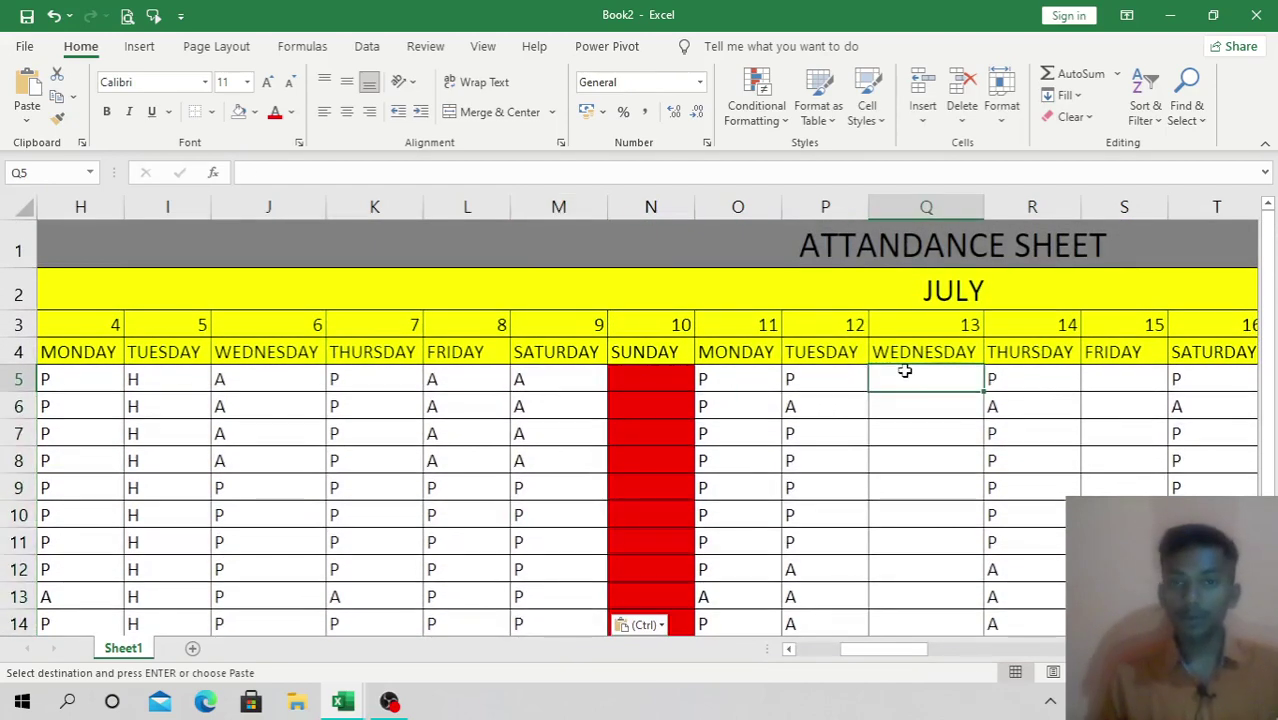
text(H)
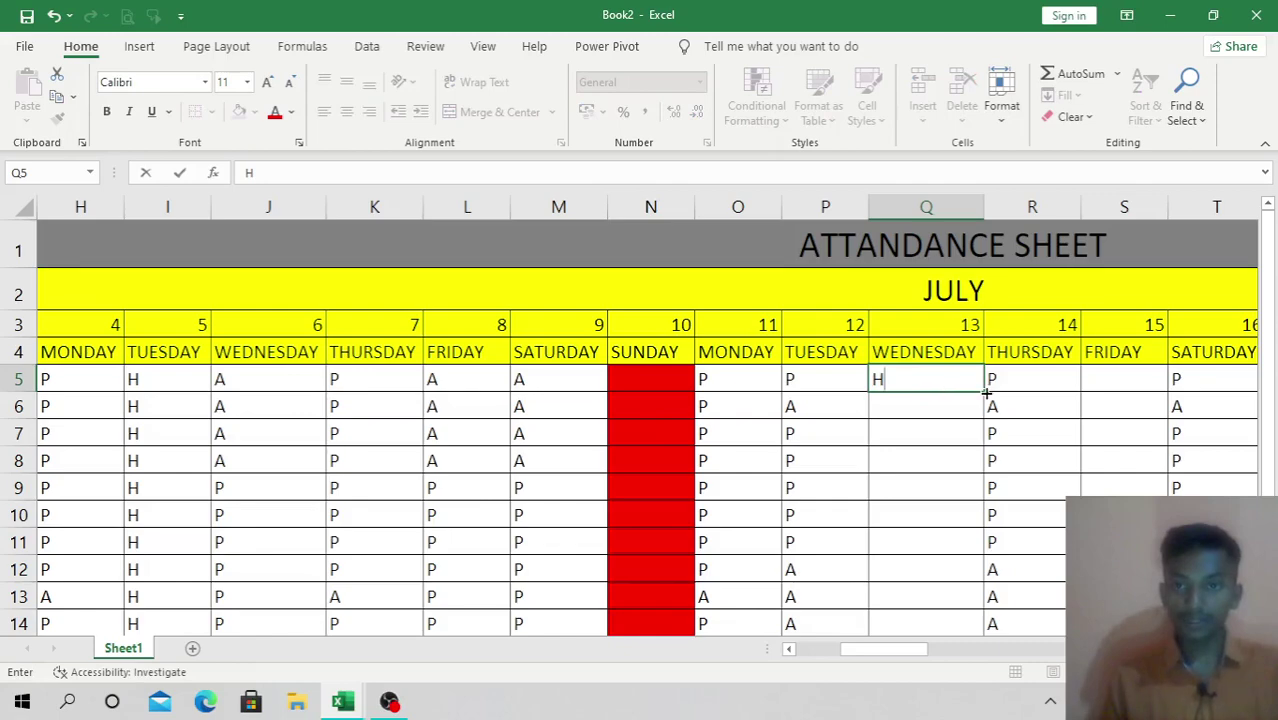
drag(987, 393, 1012, 577)
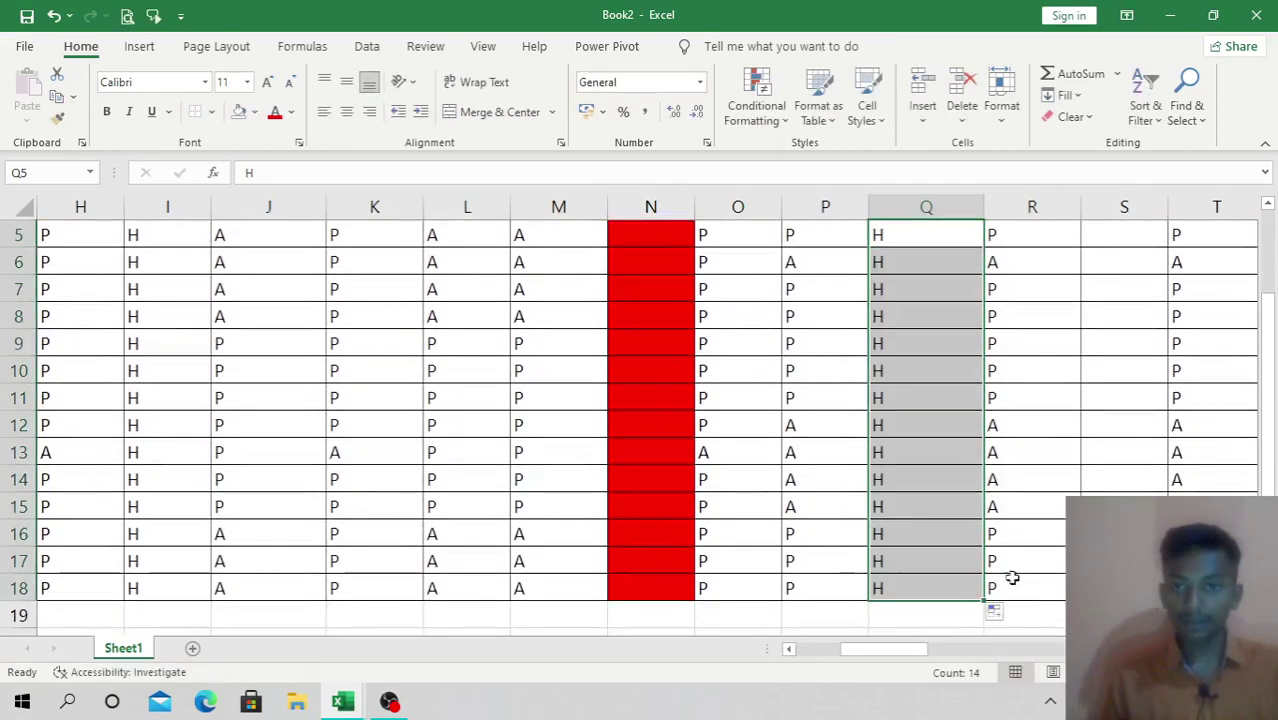
scroll(1088, 244, up, 2)
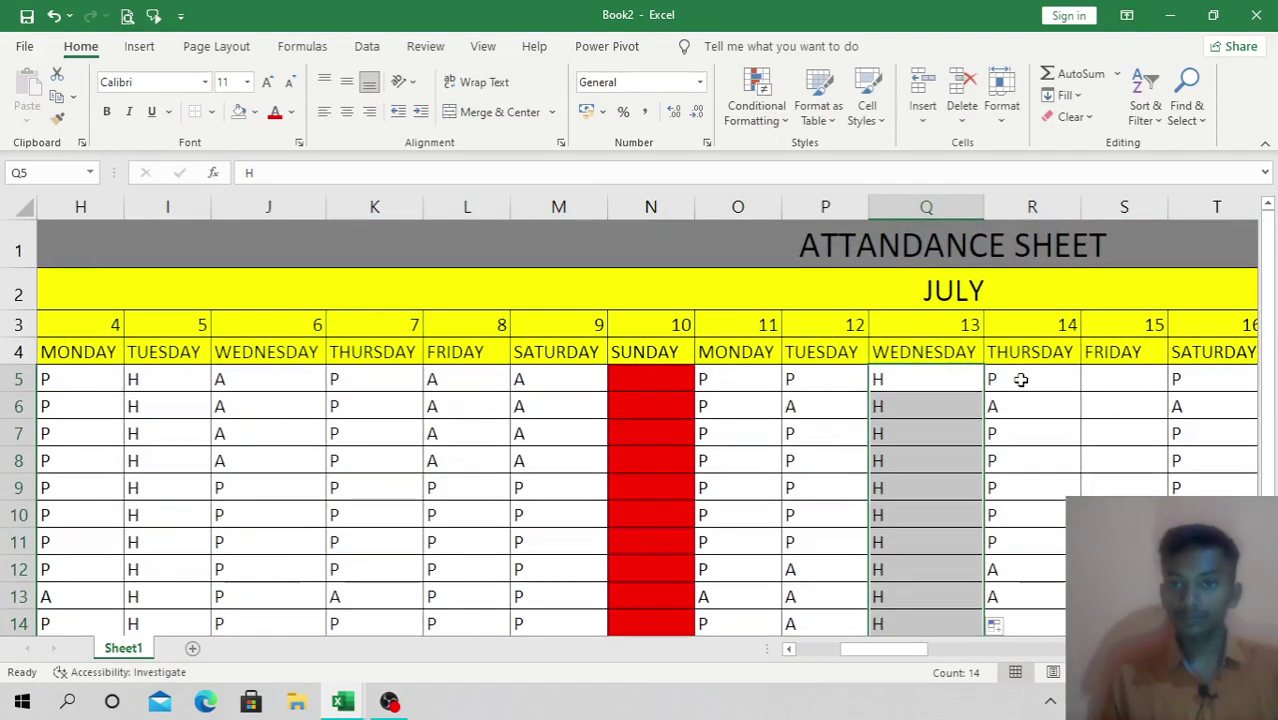
Step: Copy the Thursday the 14th marks in R5:R18 and paste them into S5:S18 for Friday the 15th
drag(1021, 379, 1030, 590)
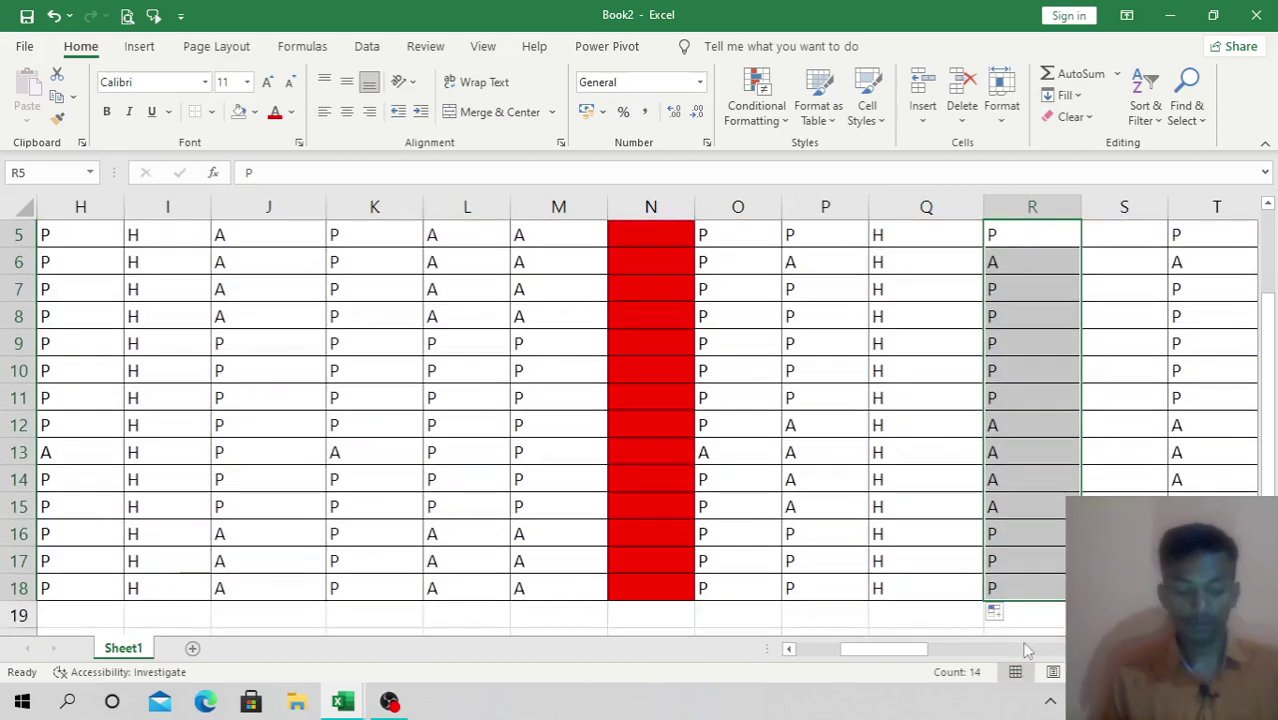
key(ctrl+c)
drag(1110, 234, 1124, 588)
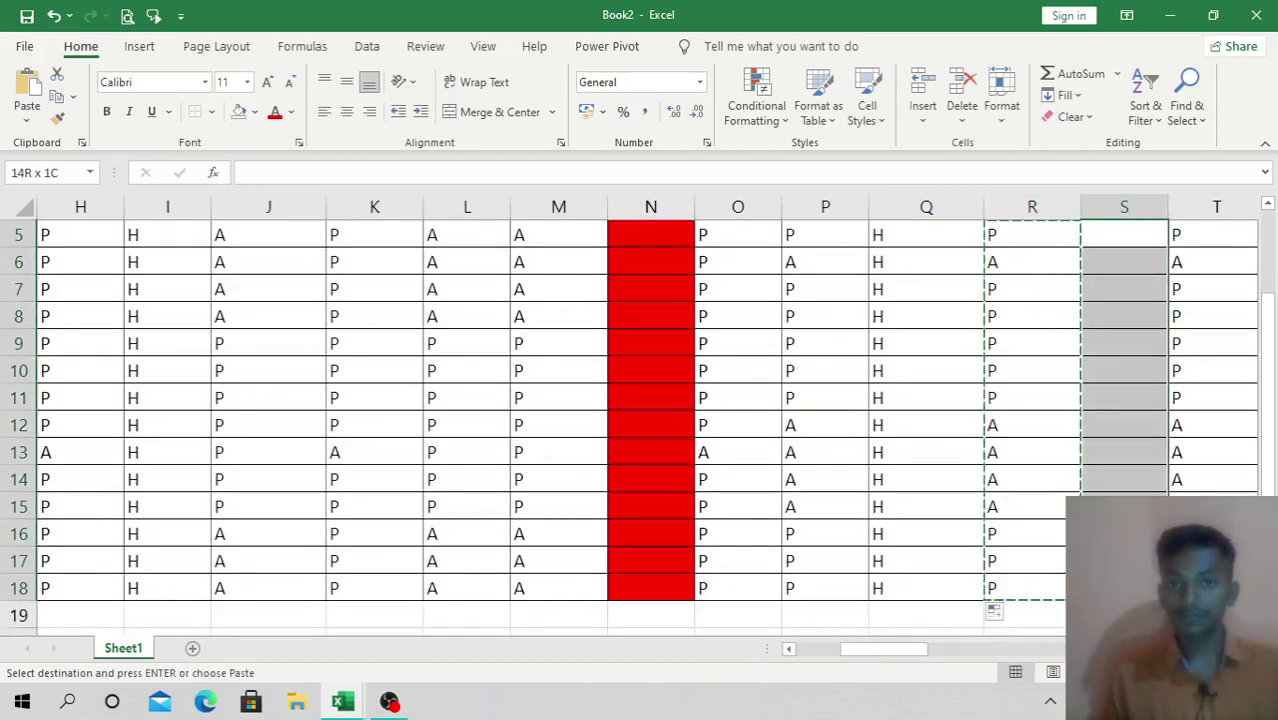
key(ctrl+v)
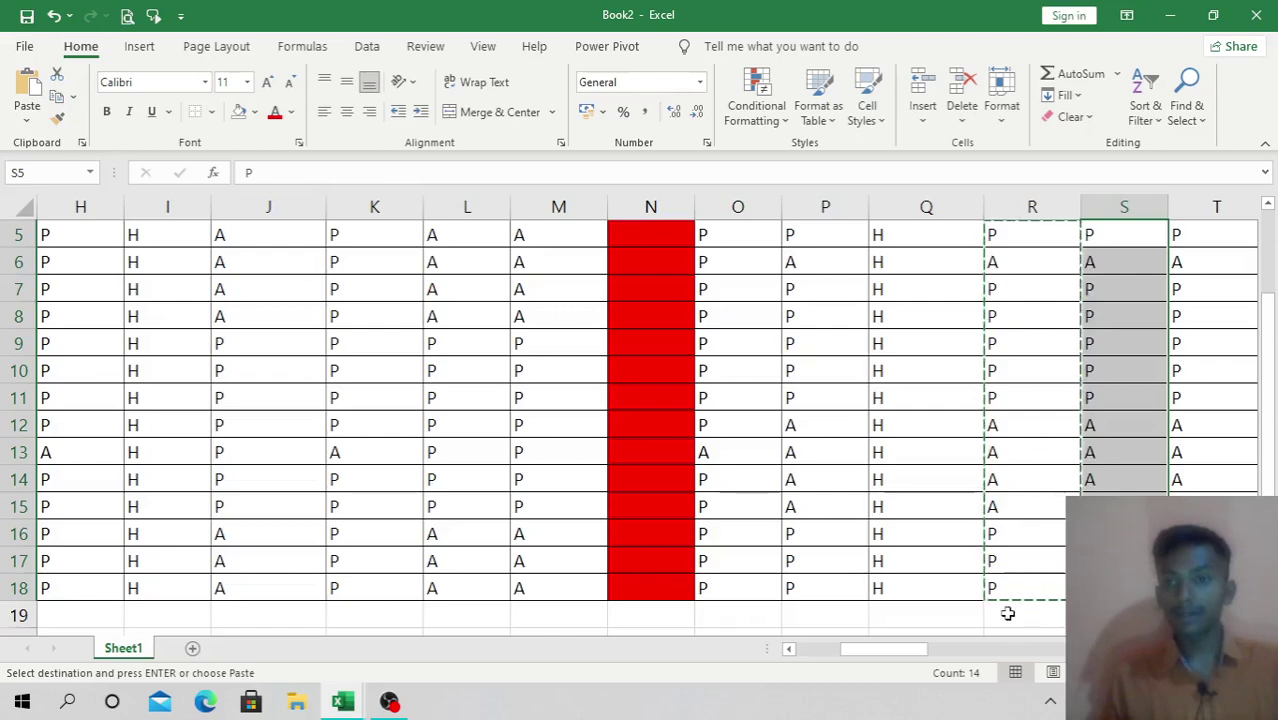
Step: Enter H in Y5 for Thursday the 21st and fill it down through Y18
drag(880, 649, 932, 630)
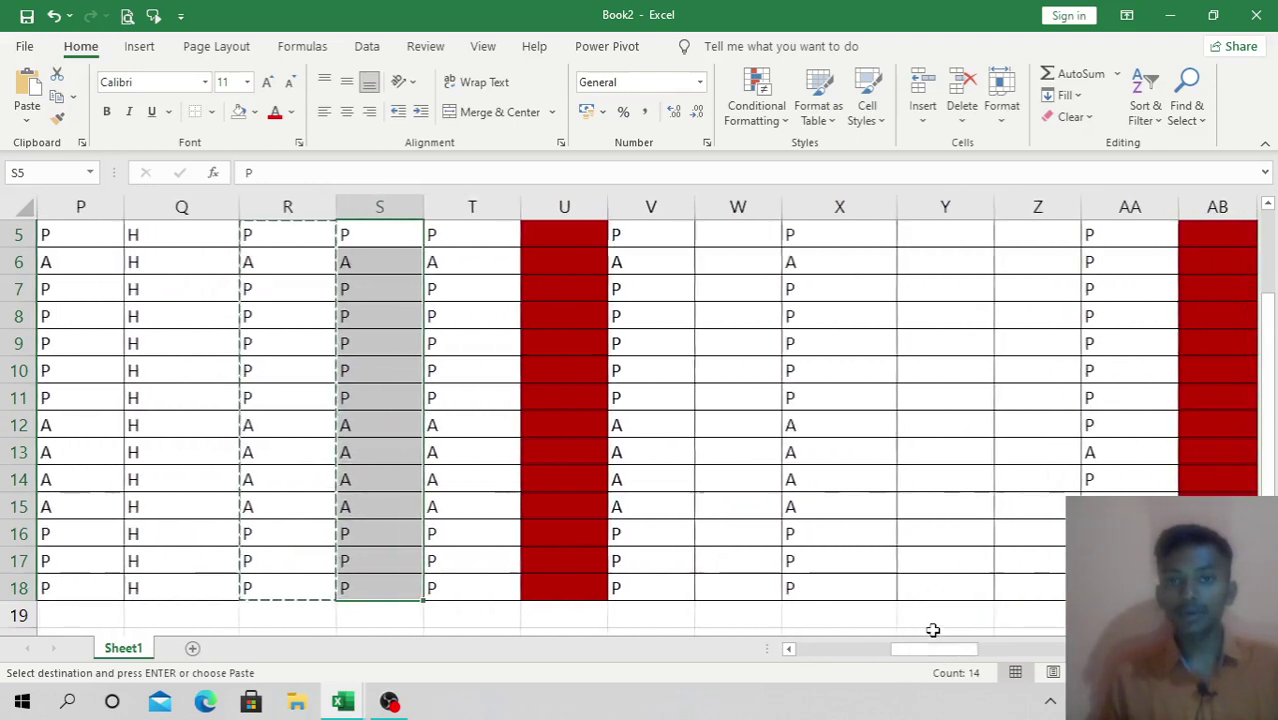
scroll(932, 630, up, 2)
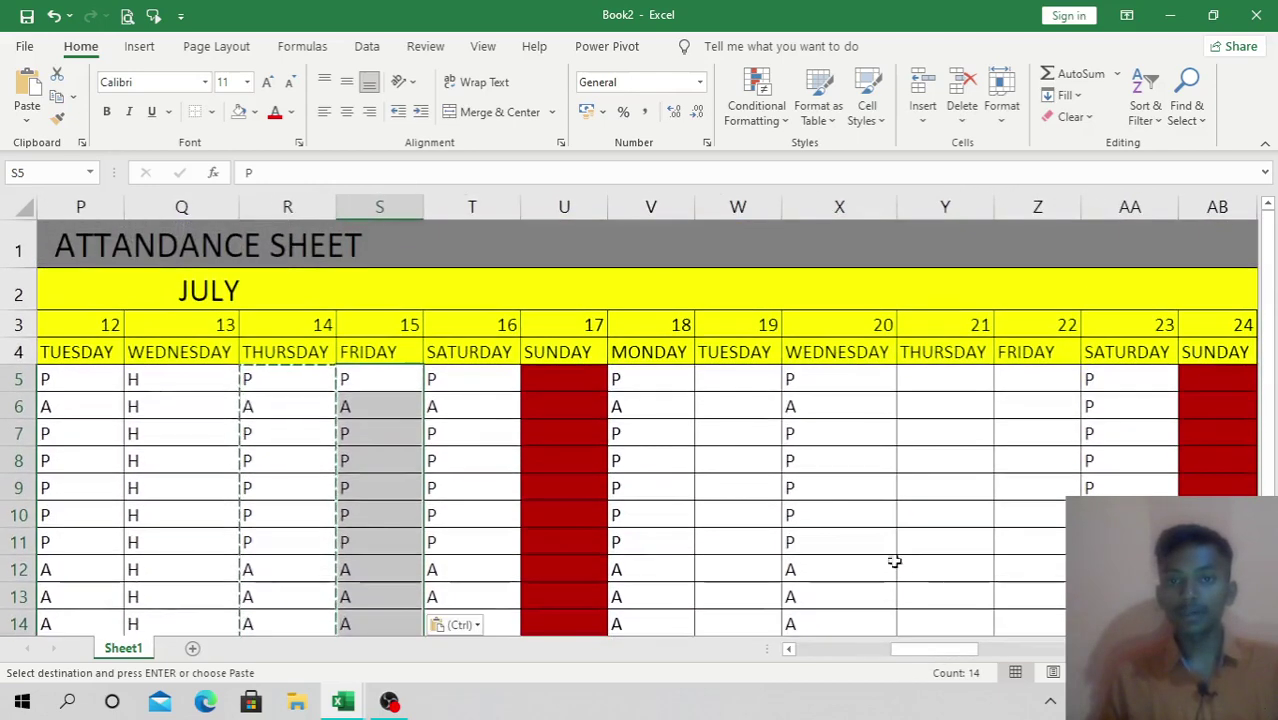
click(943, 381)
text(H)
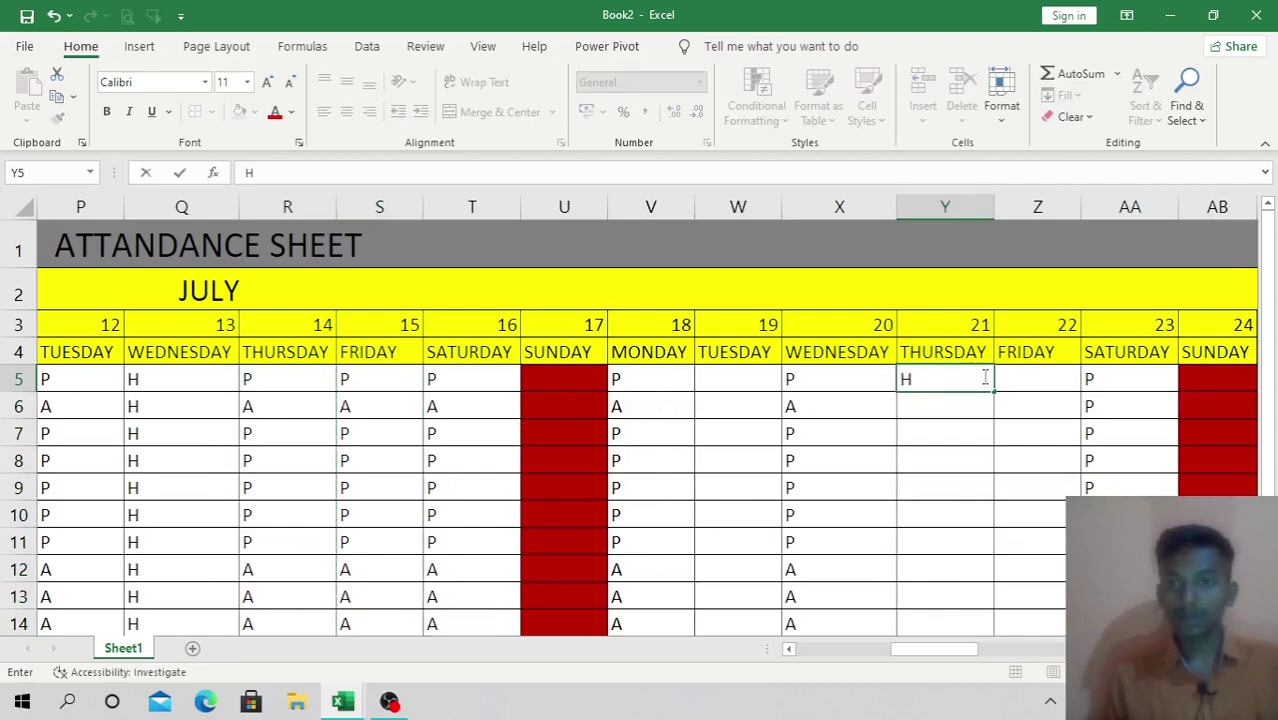
drag(995, 393, 990, 590)
scroll(952, 515, up, 2)
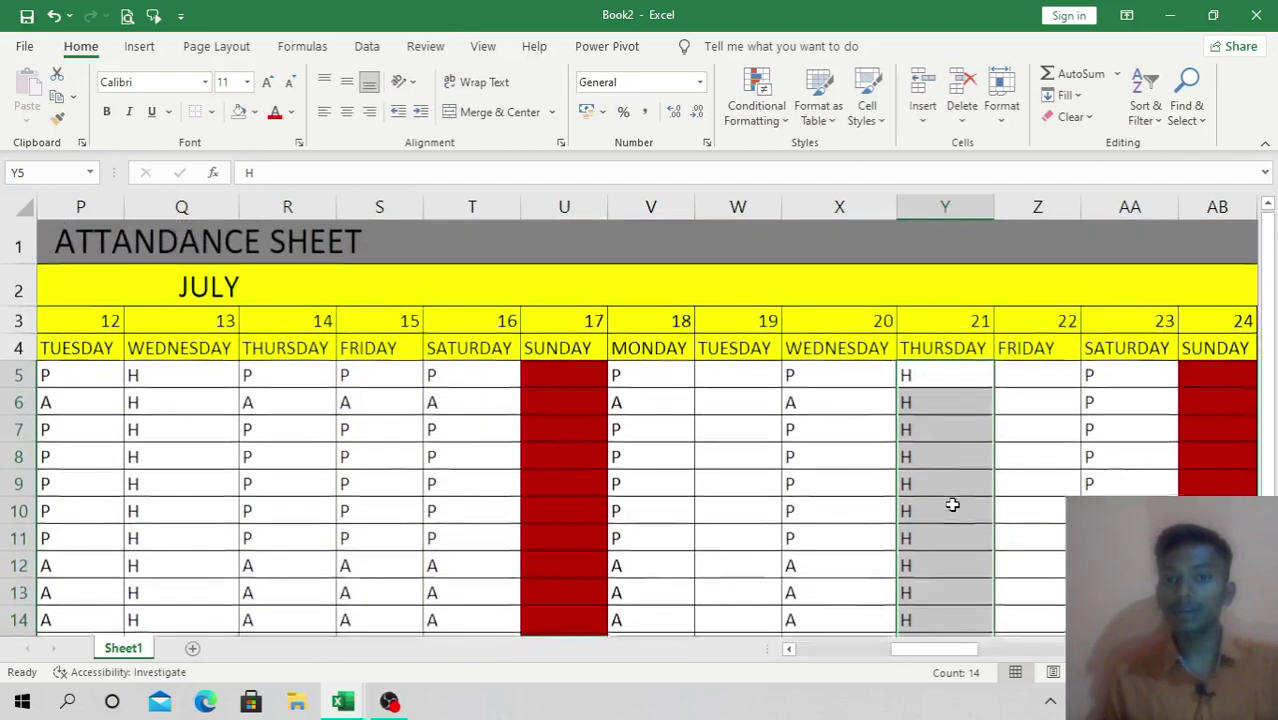
Step: Copy the Saturday the 16th marks in T5:T18 and paste them into W5:W18 for the 19th and Z5:Z18 for the 22nd
click(727, 380)
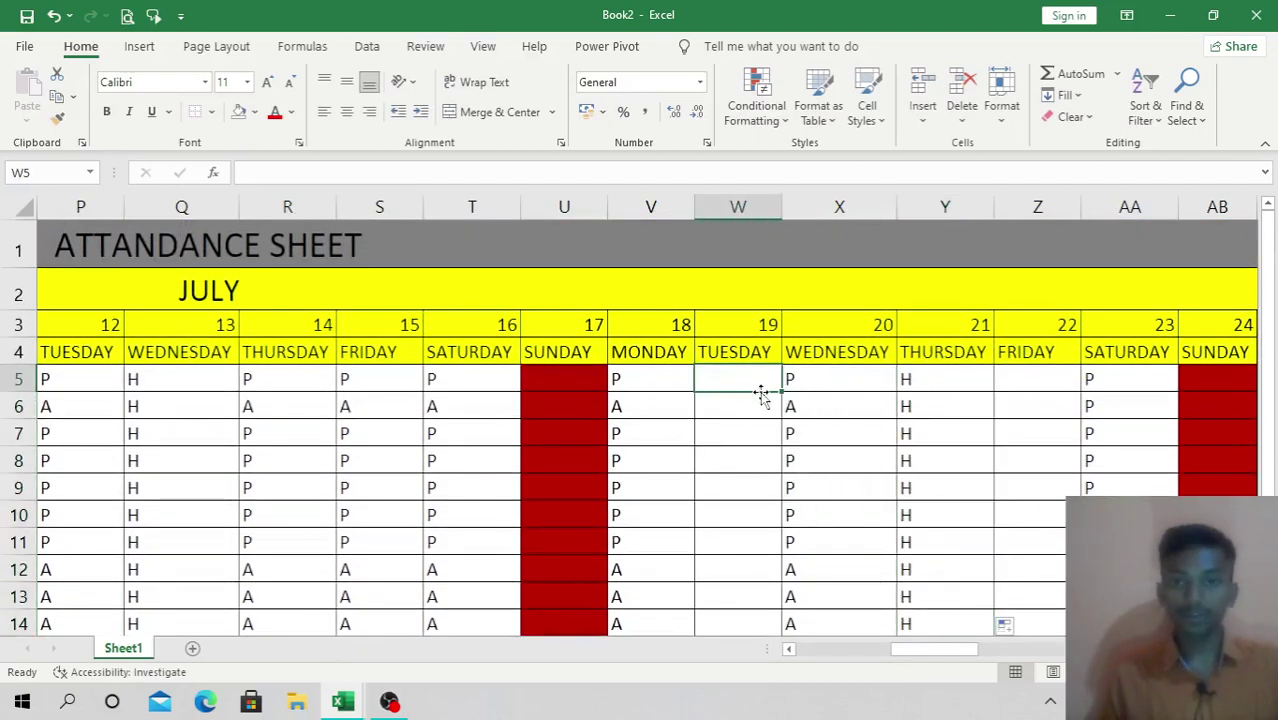
drag(781, 393, 785, 605)
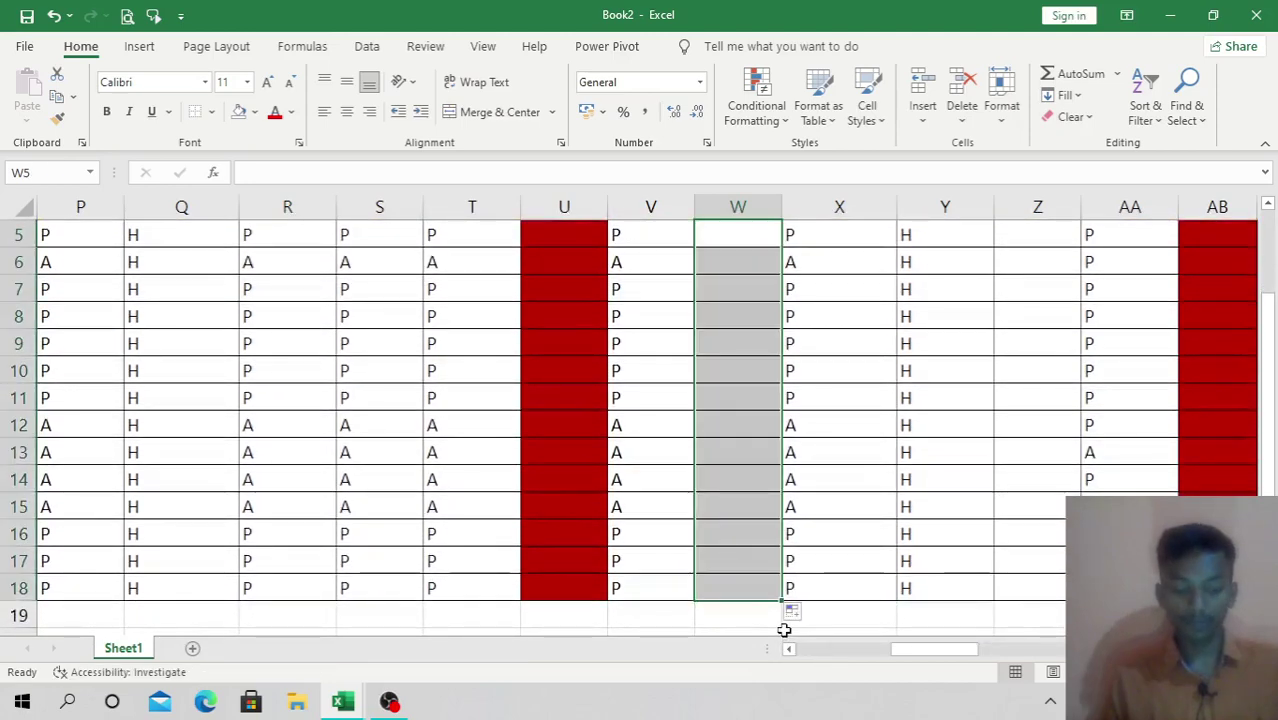
drag(445, 243, 503, 593)
key(ctrl+c)
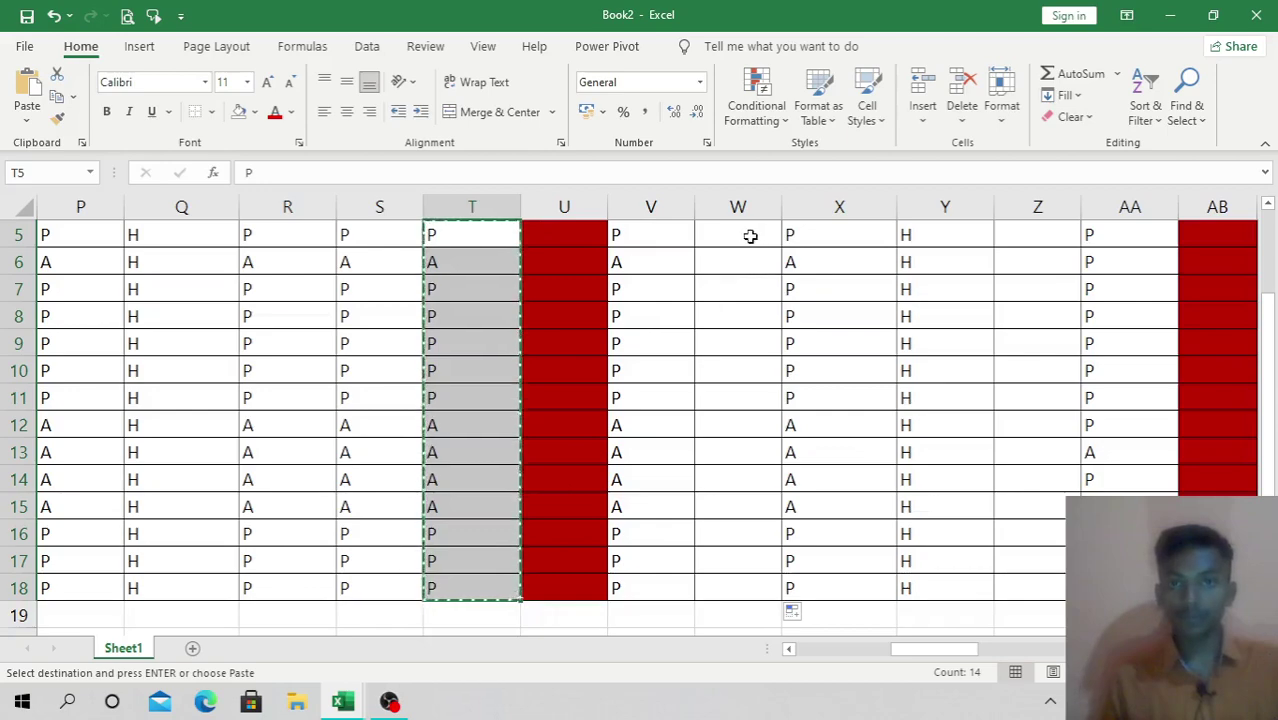
drag(748, 238, 740, 582)
key(ctrl+v)
scroll(737, 556, up, 2)
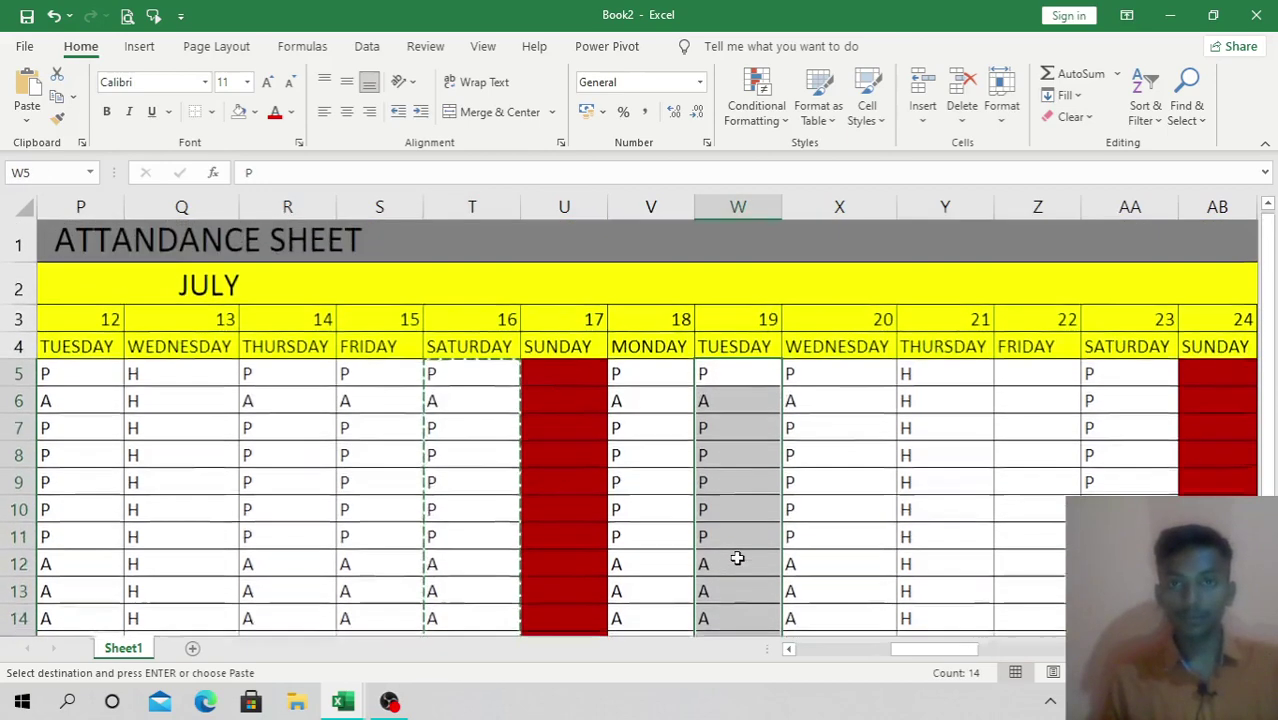
drag(1030, 380, 1052, 680)
key(ctrl+v)
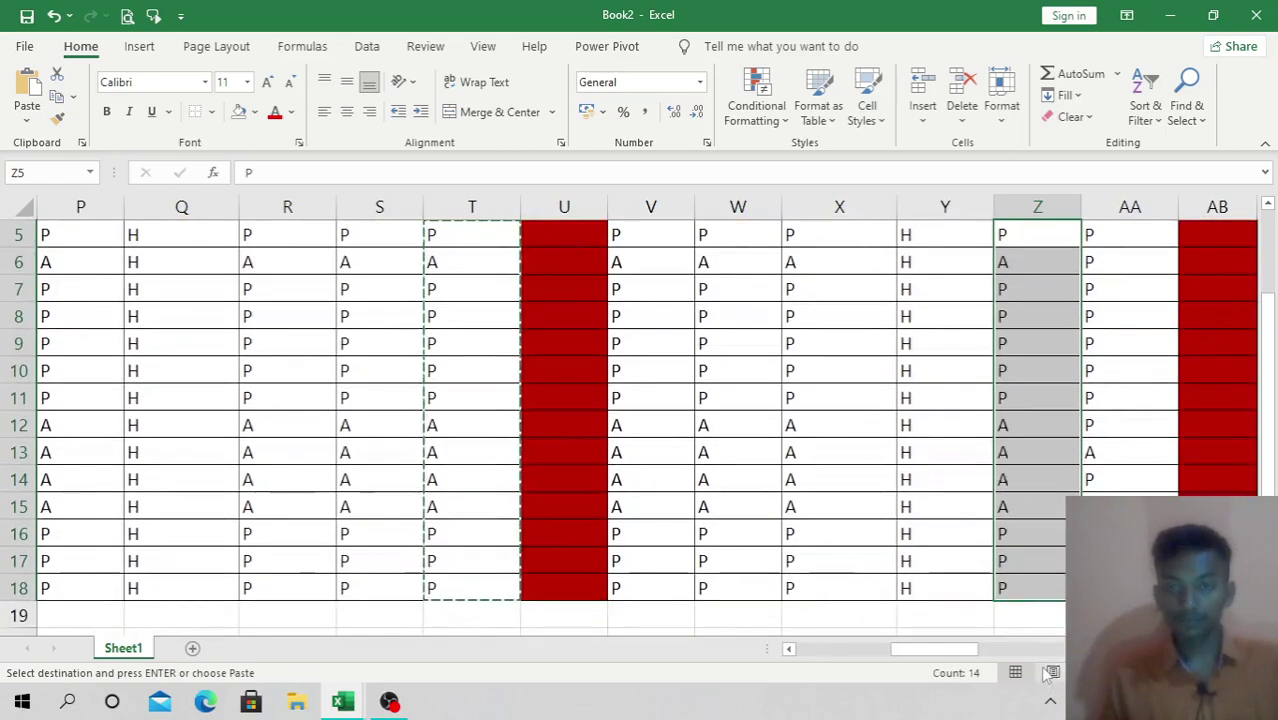
Step: Enter H in AC5 for Monday the 25th and fill it down through AC18
drag(940, 657, 984, 650)
scroll(642, 537, up, 2)
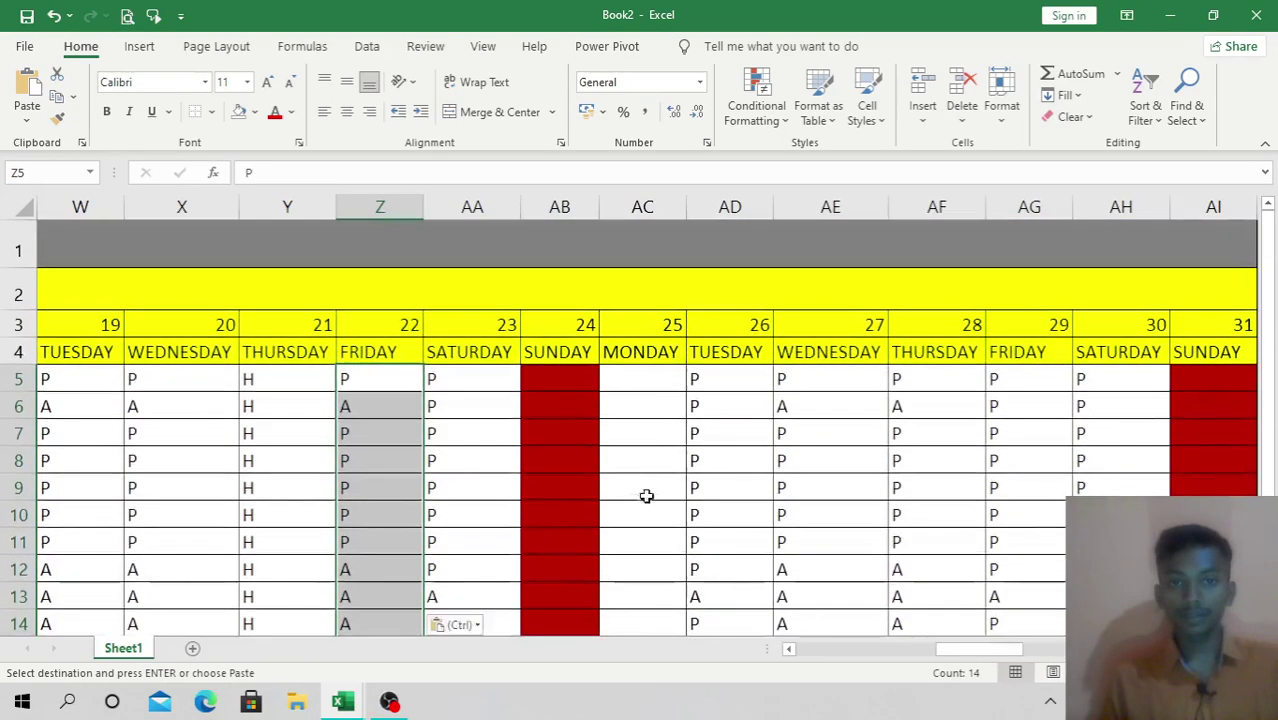
click(642, 376)
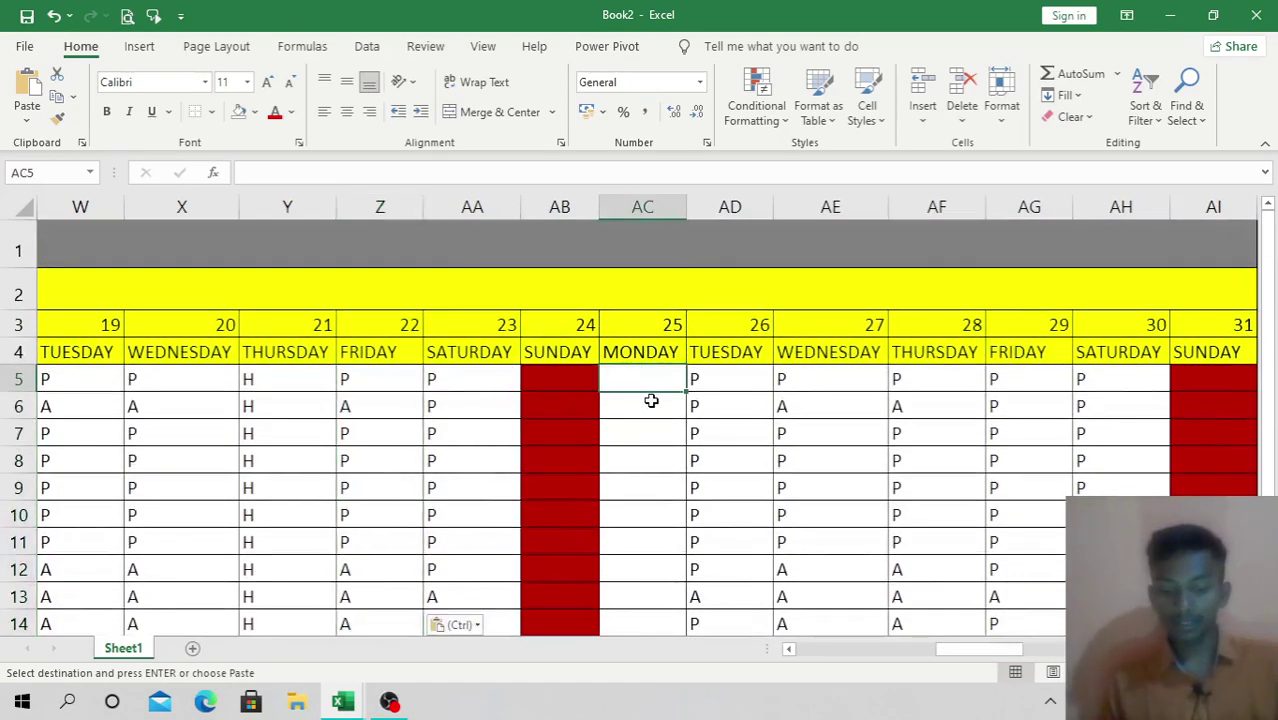
text(H)
drag(690, 395, 700, 595)
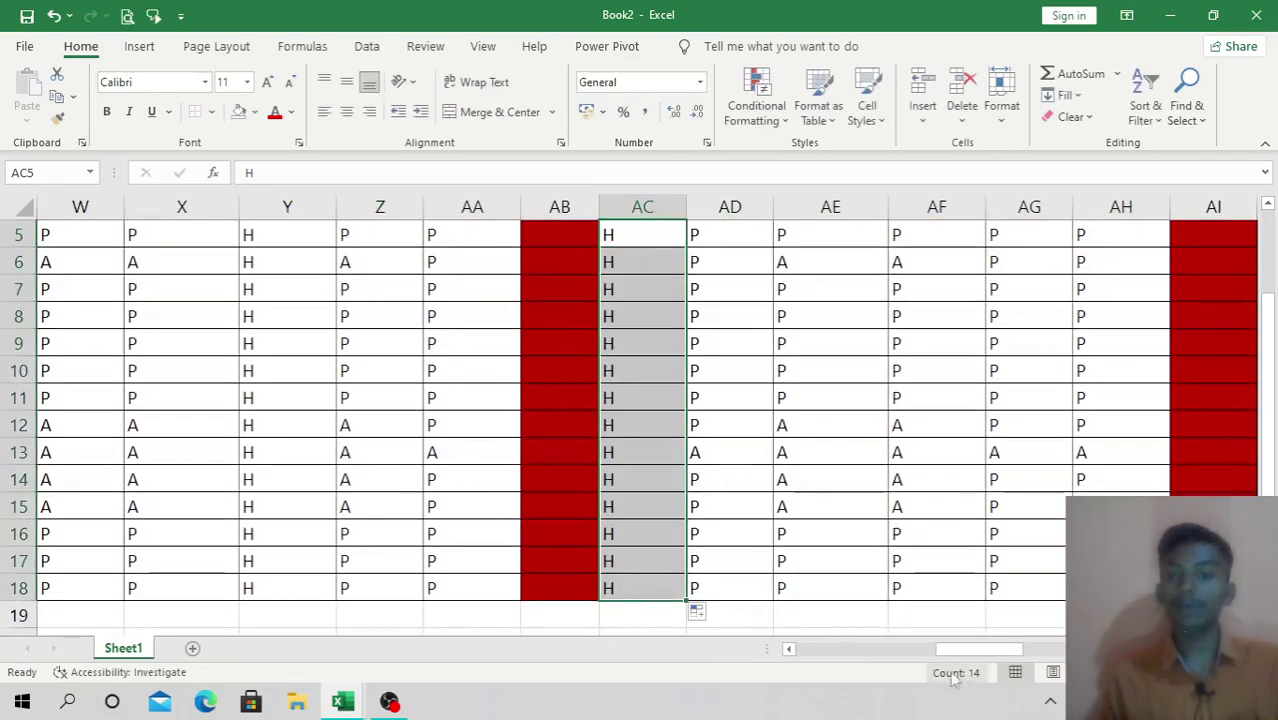
Step: Enter the formula =COUNTIF(E5:AI5,"P") in AJ5 to count the first student's present days
drag(965, 649, 808, 660)
scroll(830, 516, up, 2)
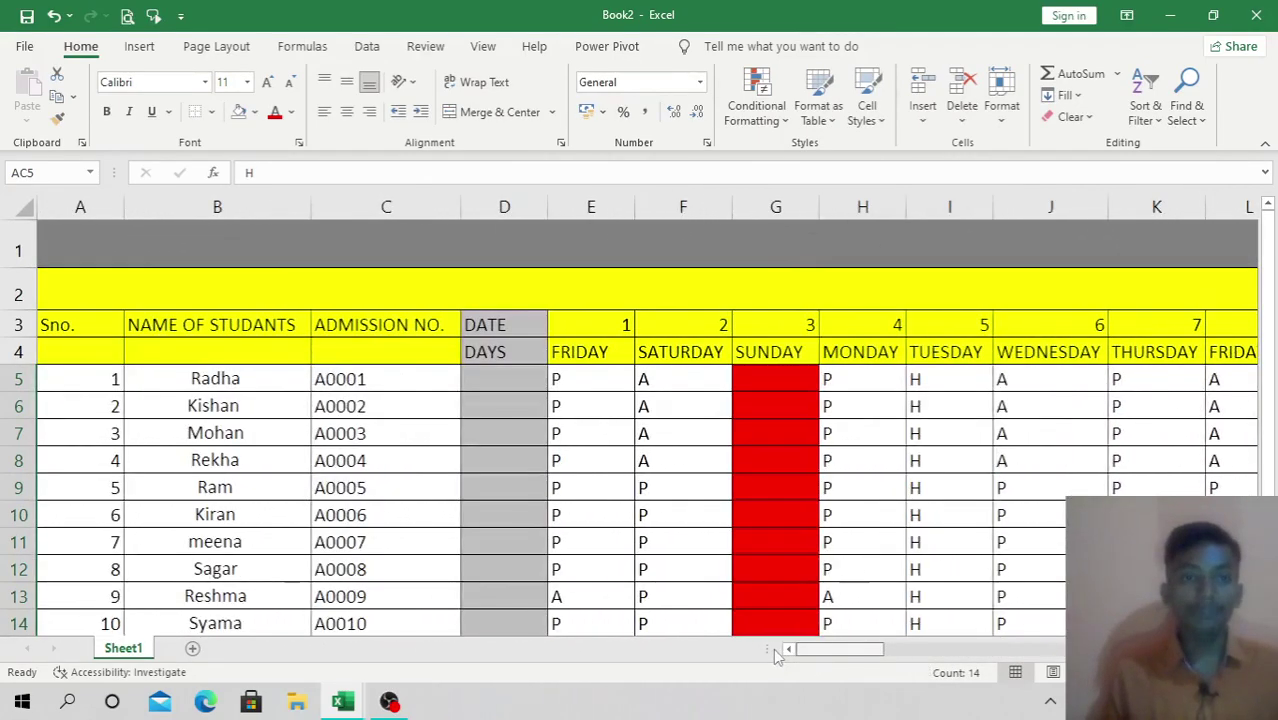
scroll(774, 566, right, 10)
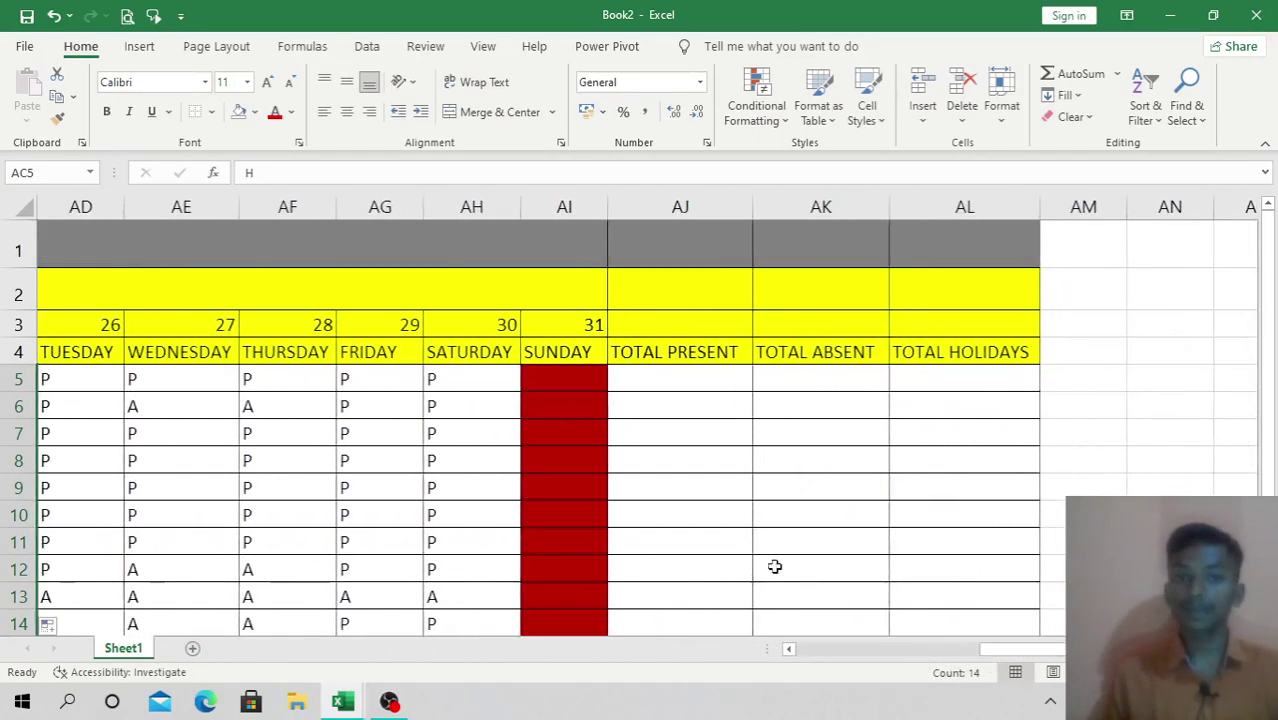
scroll(770, 560, down, 5)
scroll(765, 557, up, 5)
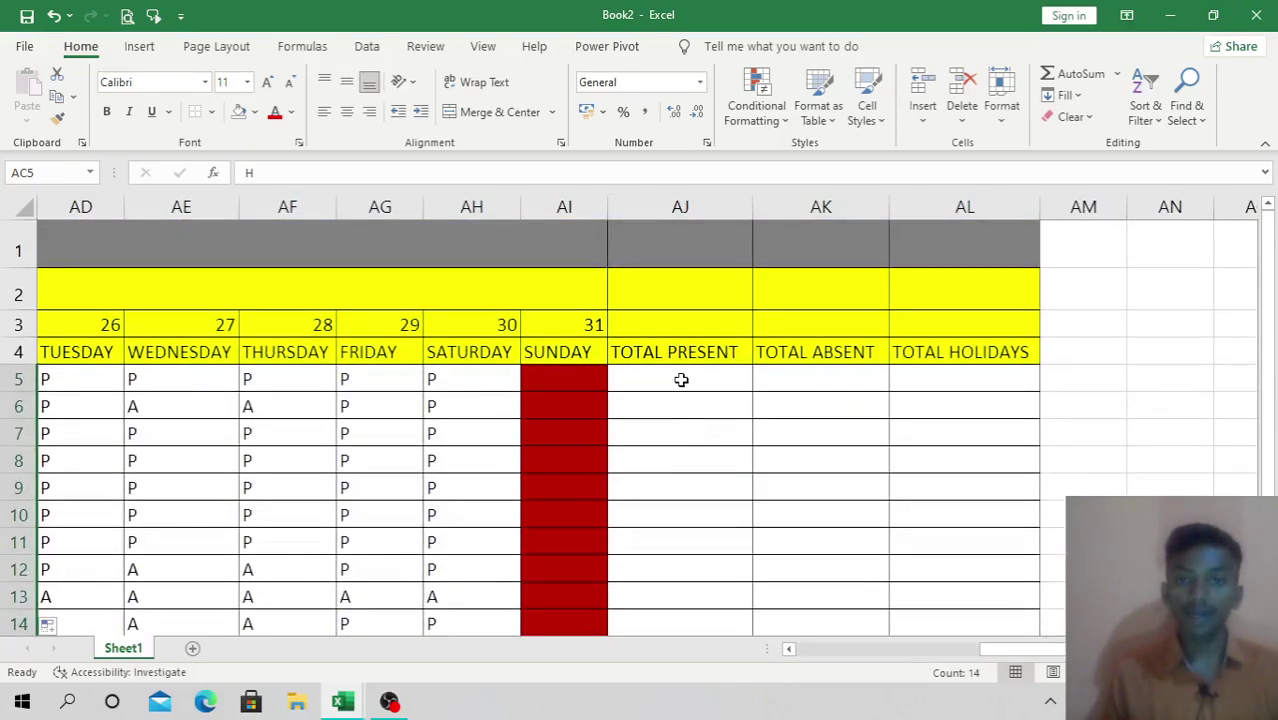
click(680, 380)
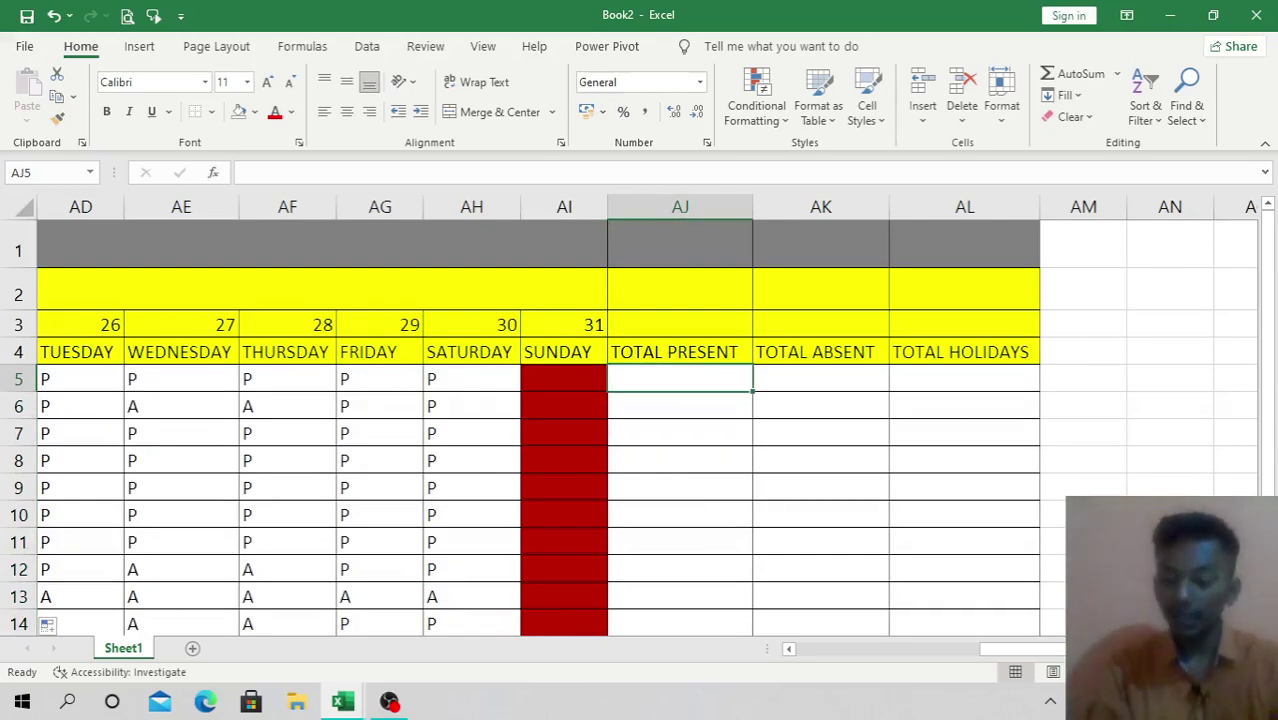
text(=)
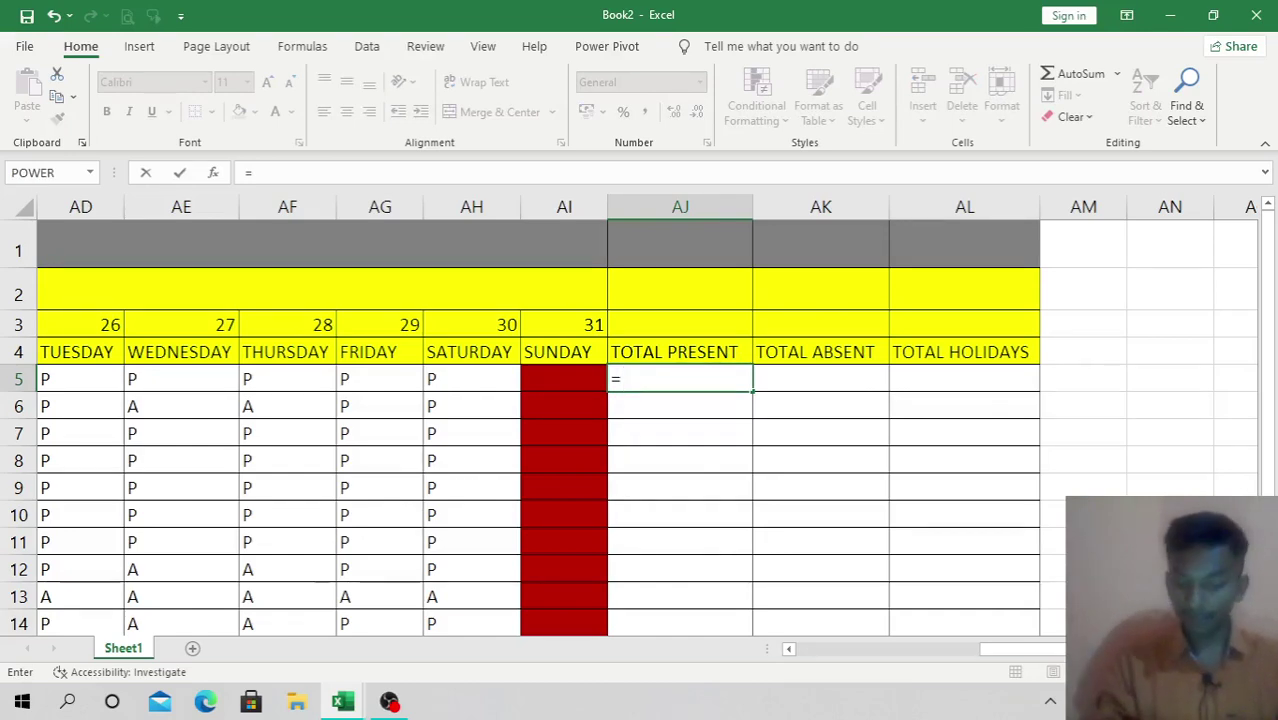
text(COUNM)
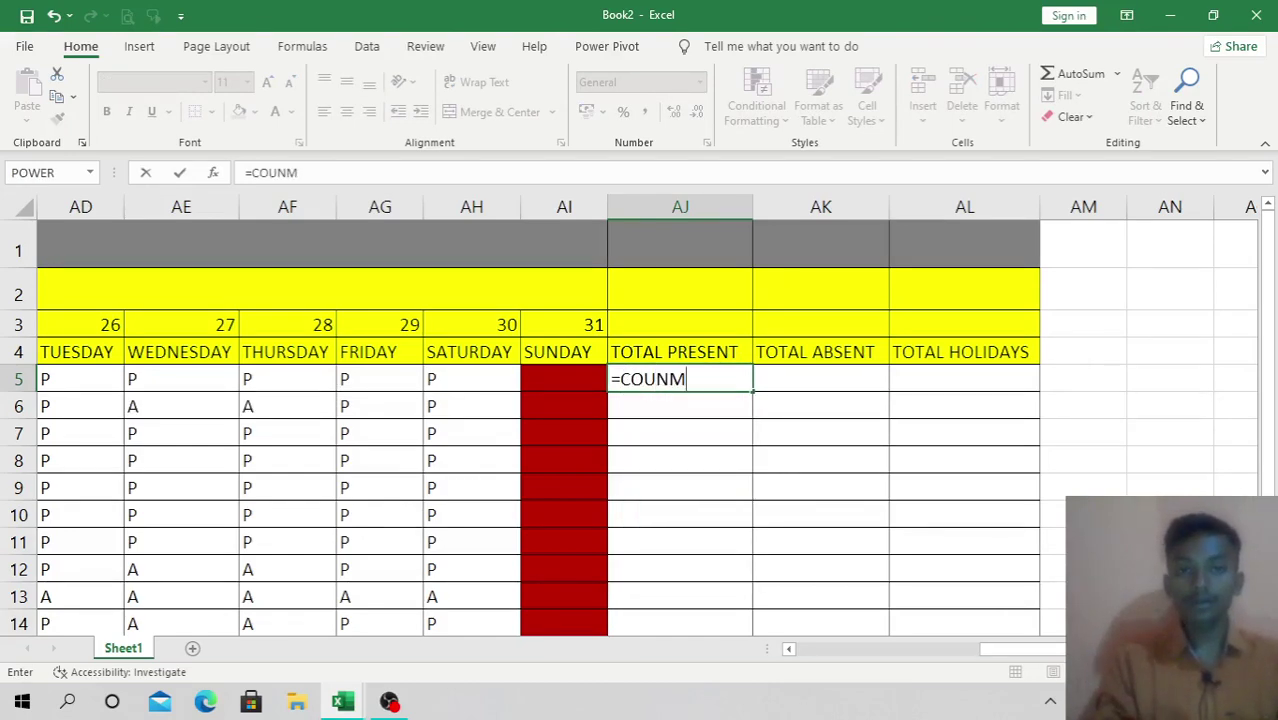
key(BackSpace)
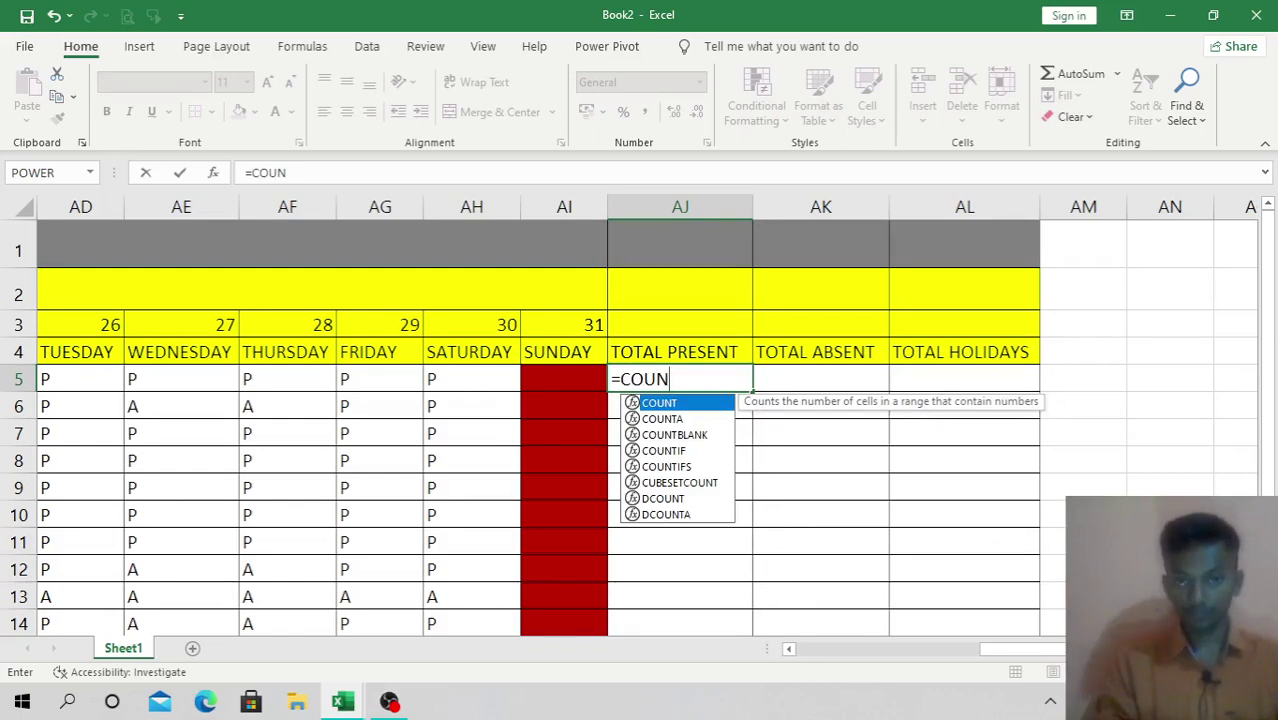
text(TID)
key(BackSpace)
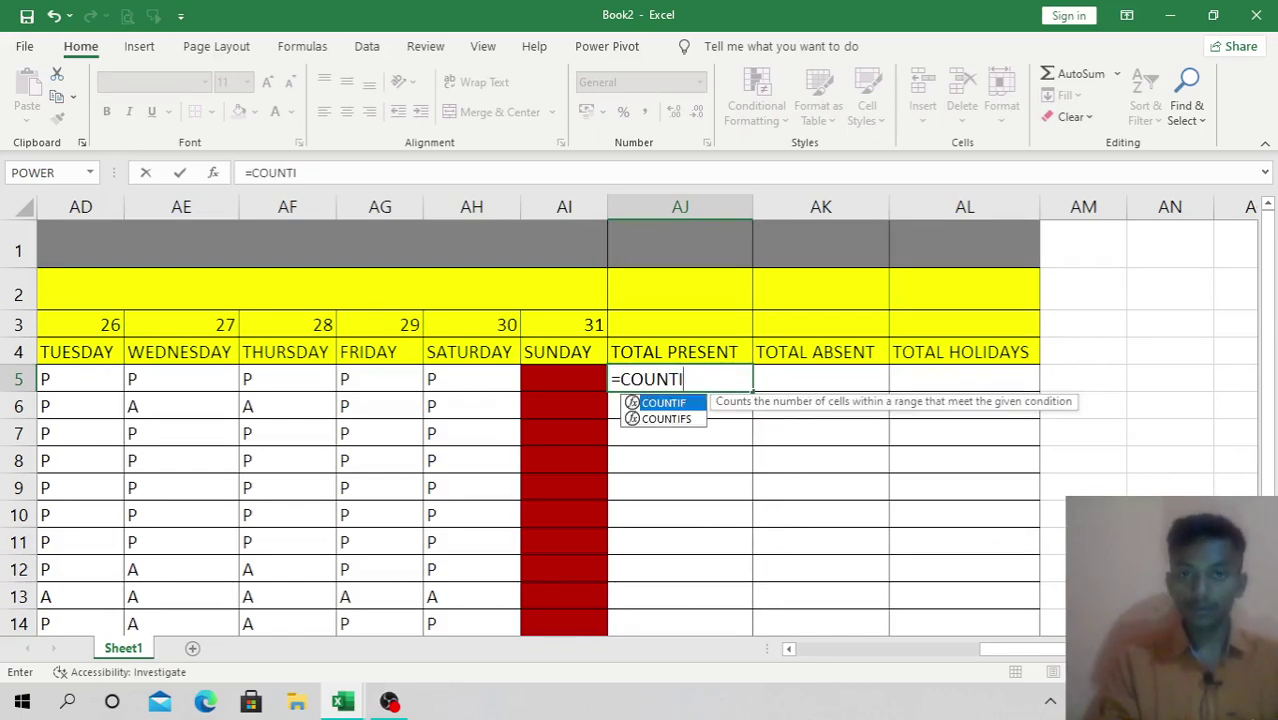
text(F()
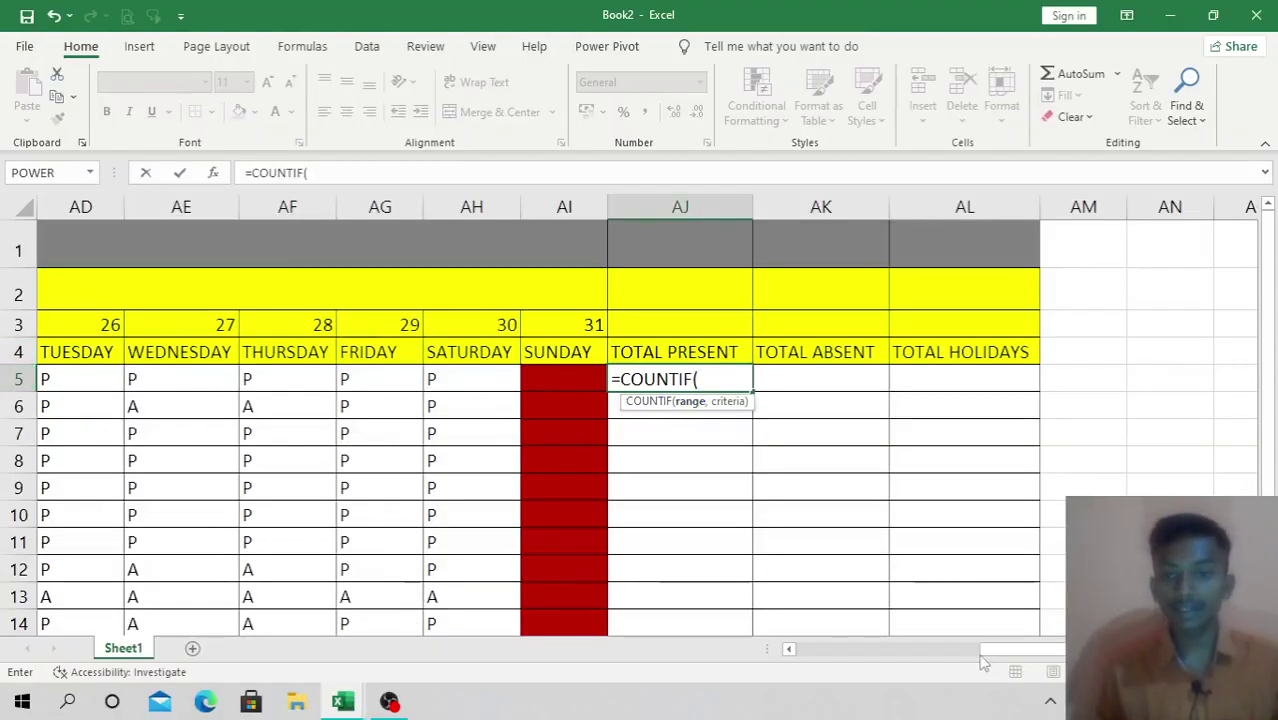
drag(981, 652, 824, 652)
drag(290, 380, 643, 373)
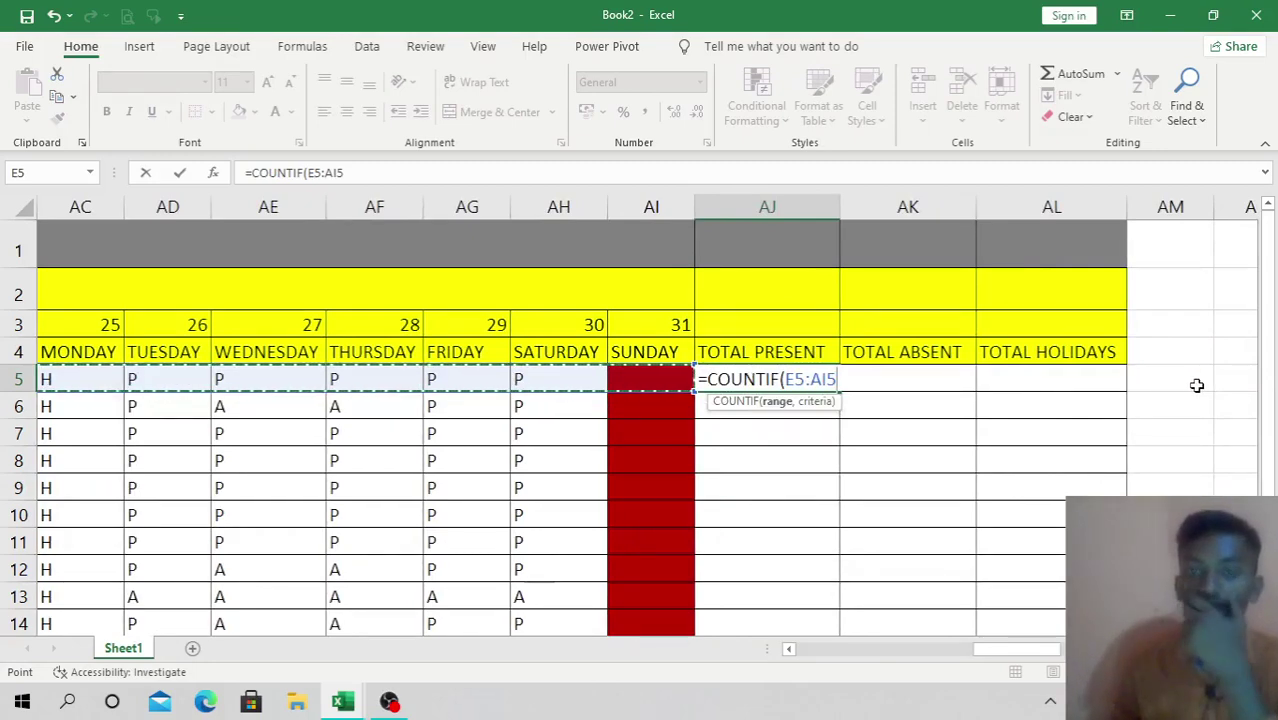
text(,"P)
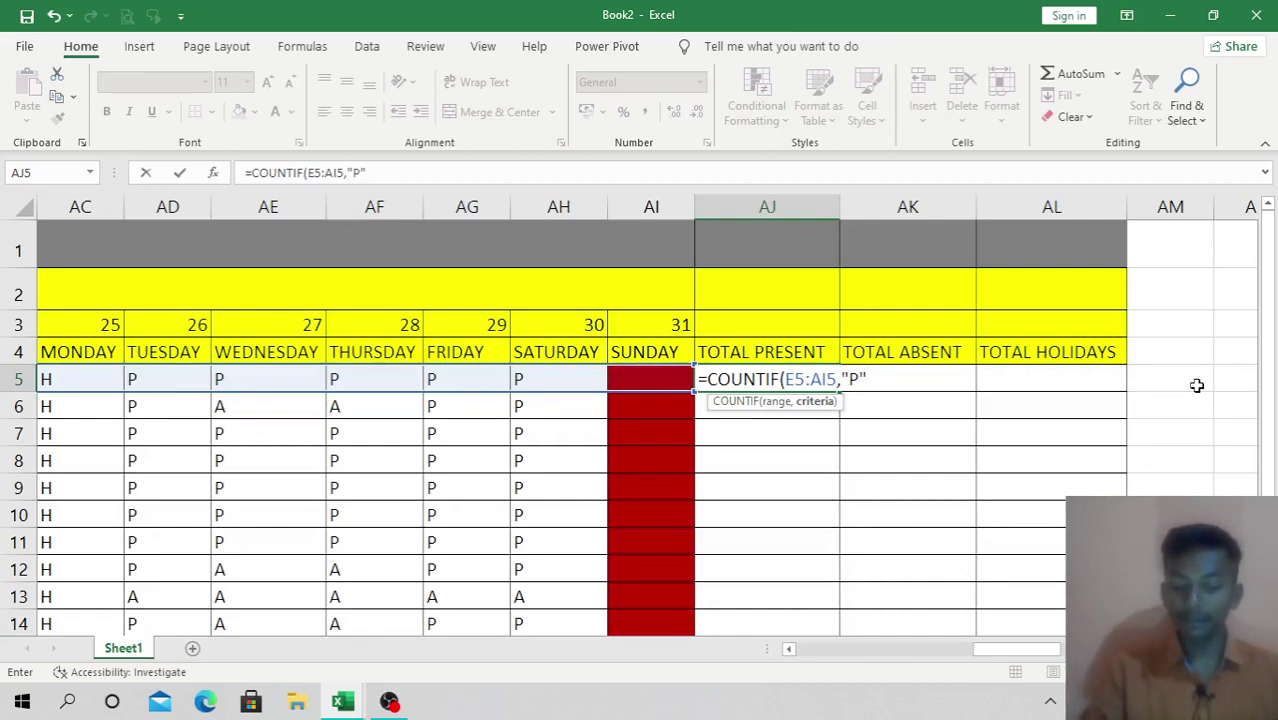
text())
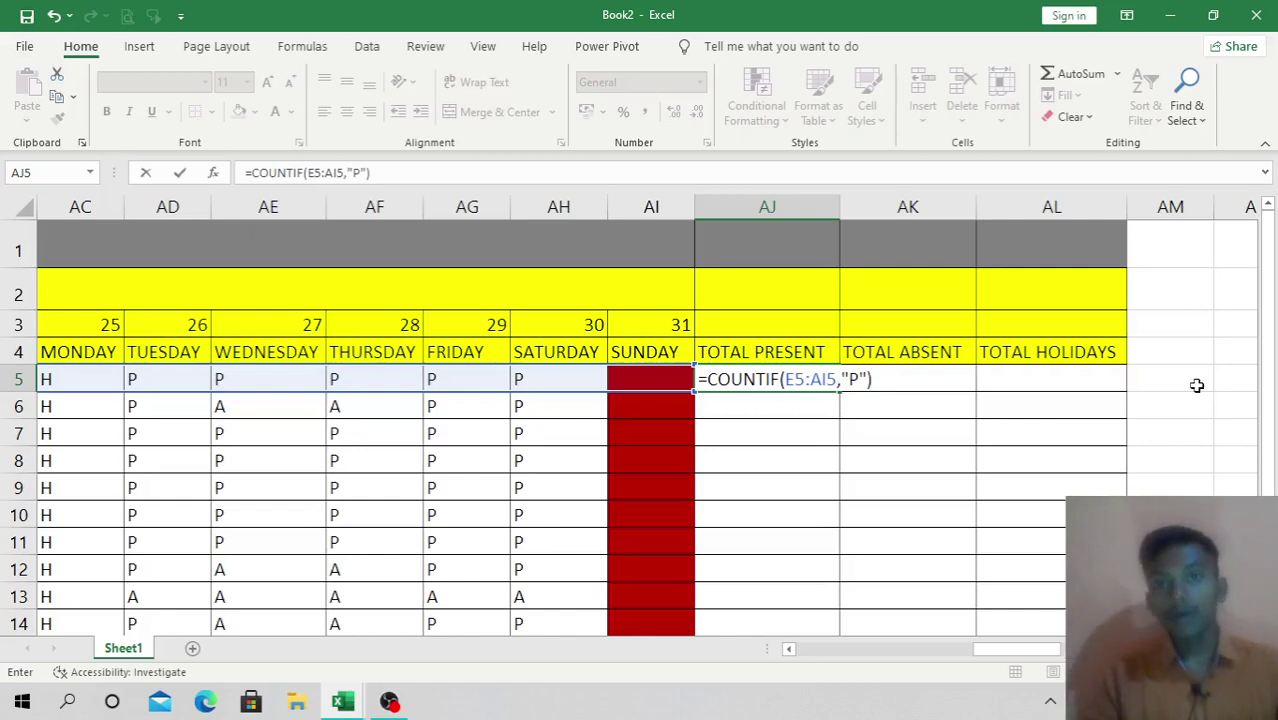
key(Return)
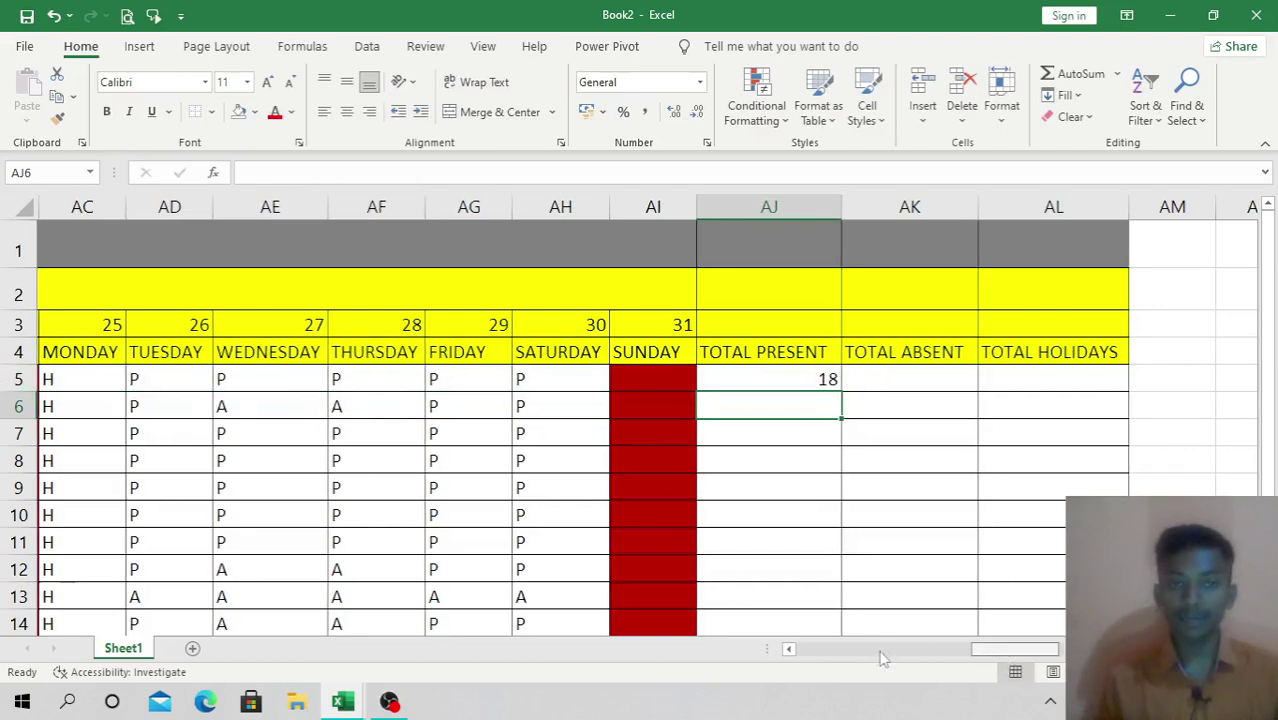
Step: Fill the AJ5 formula down the TOTAL PRESENT column for all students and clear the extra cell AJ19
drag(881, 650, 1008, 650)
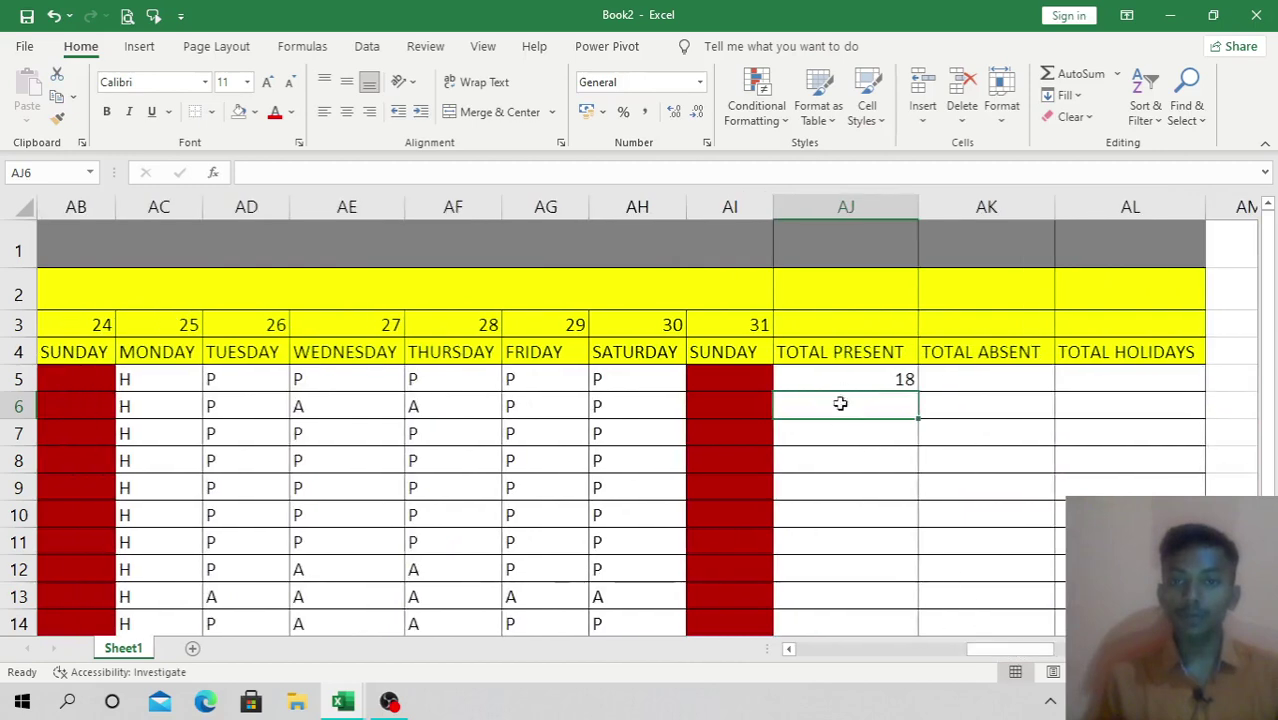
click(843, 380)
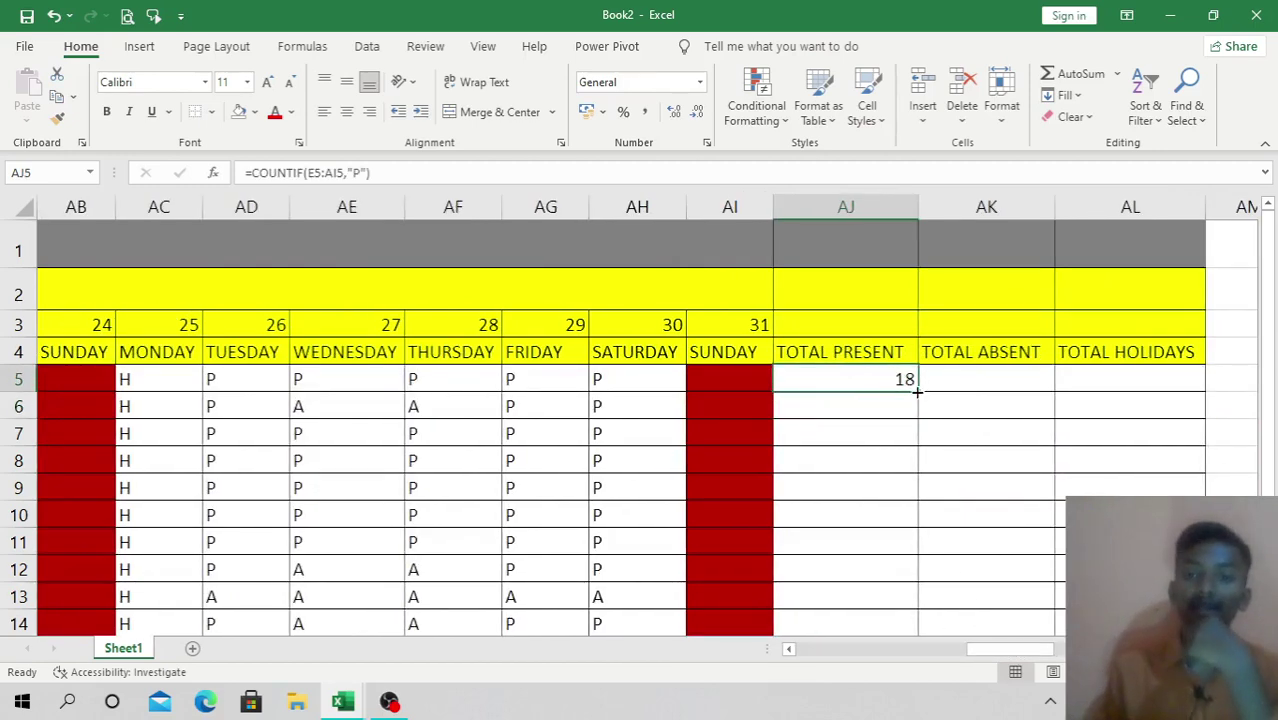
drag(918, 391, 910, 651)
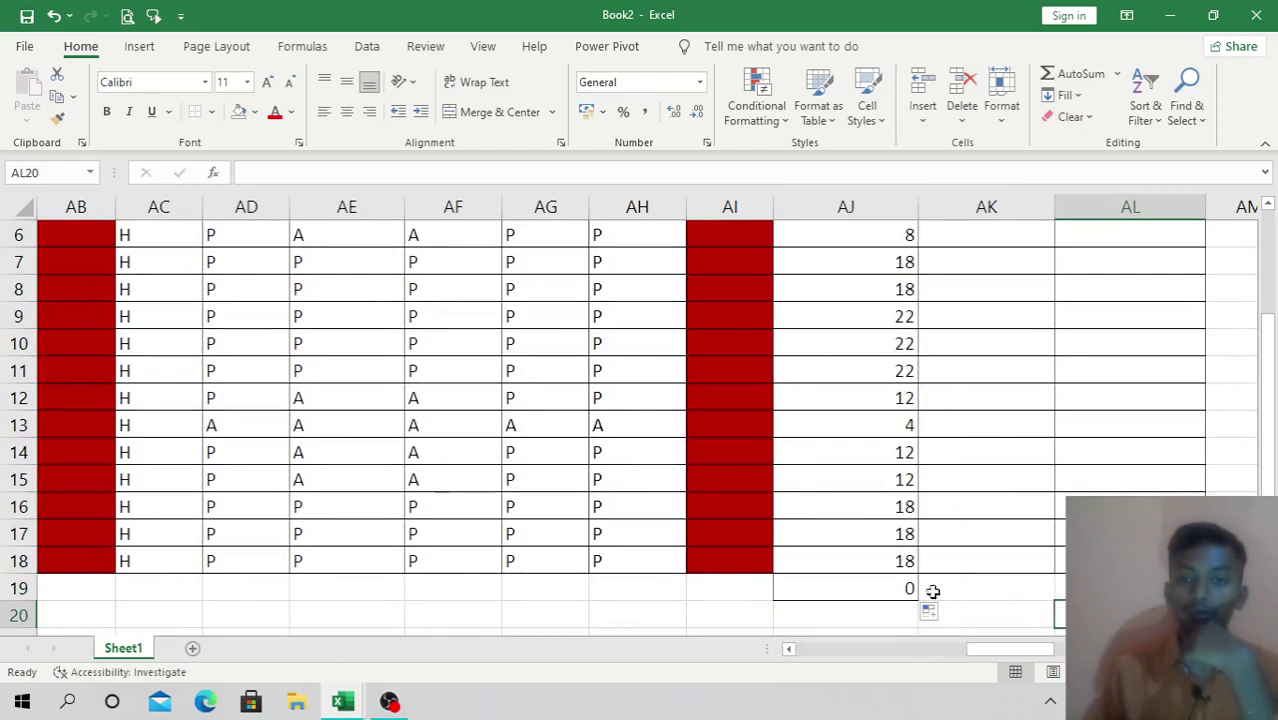
click(902, 591)
key(Delete)
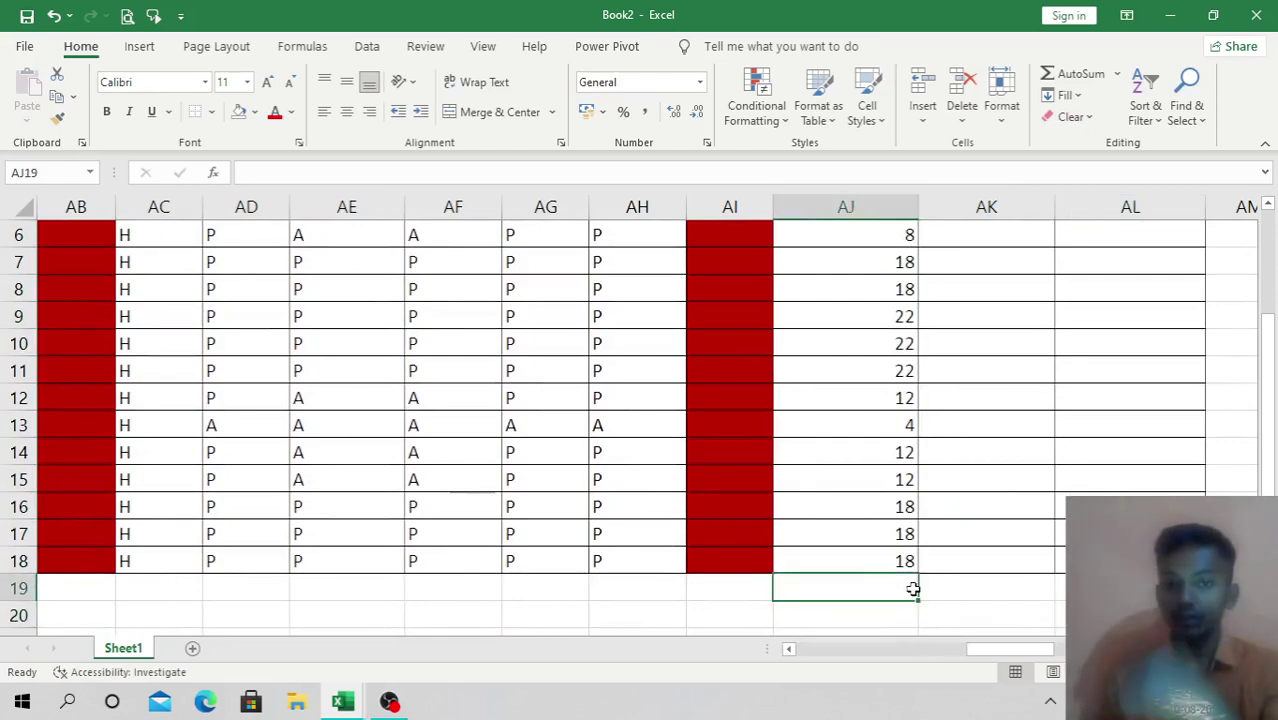
scroll(913, 585, up, 2)
click(941, 557)
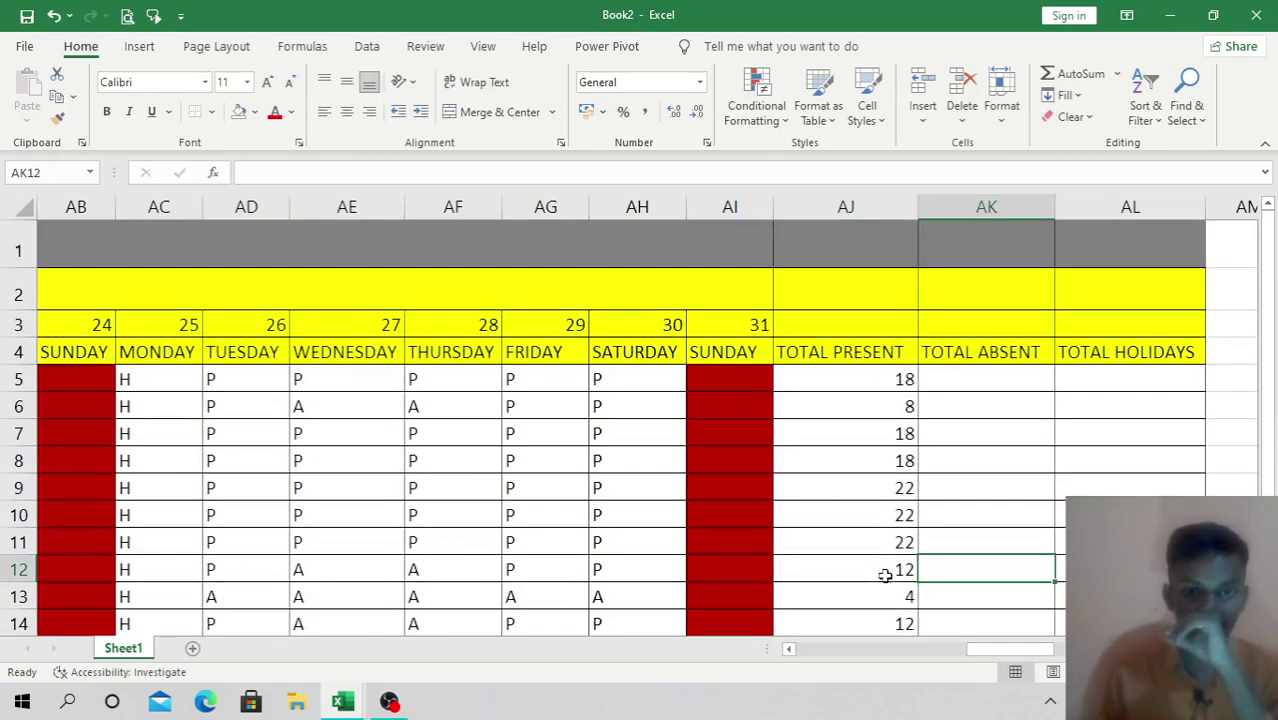
Step: Enter the formula =COUNTIF(E5:AI5,"A") in AK5 to count the first student's absent days
scroll(885, 575, down, 6)
scroll(885, 575, up, 6)
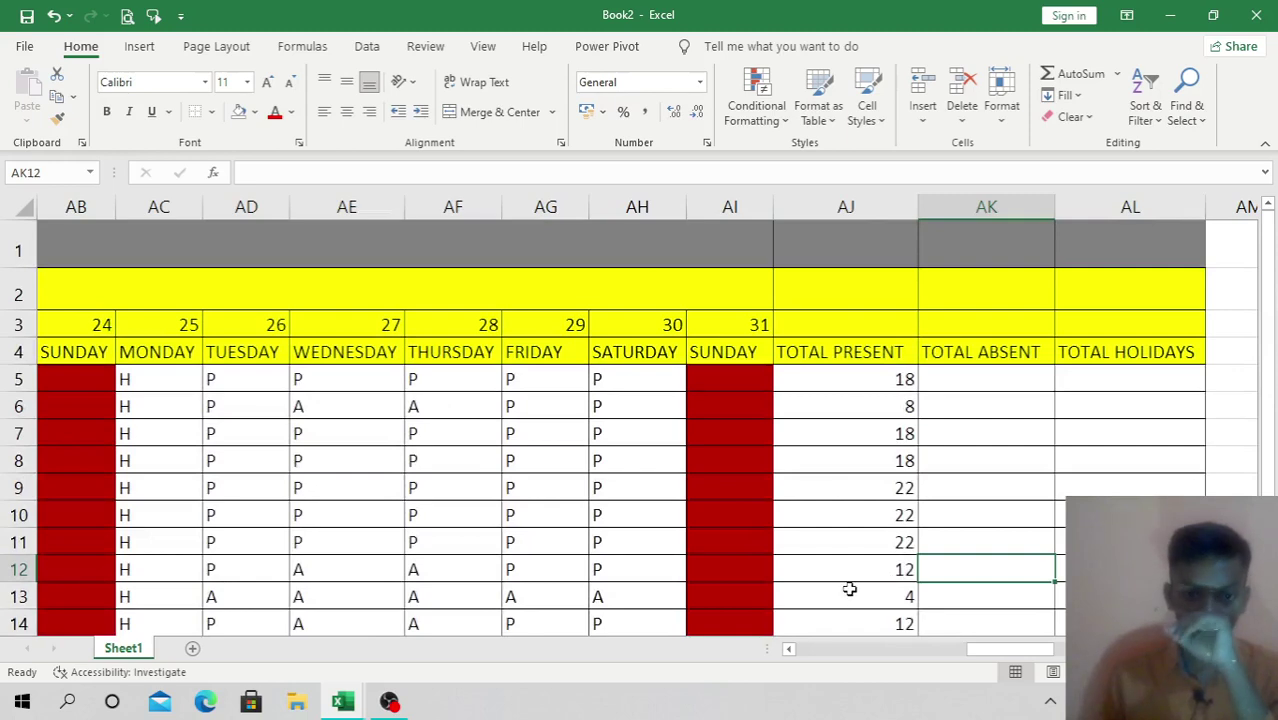
click(990, 378)
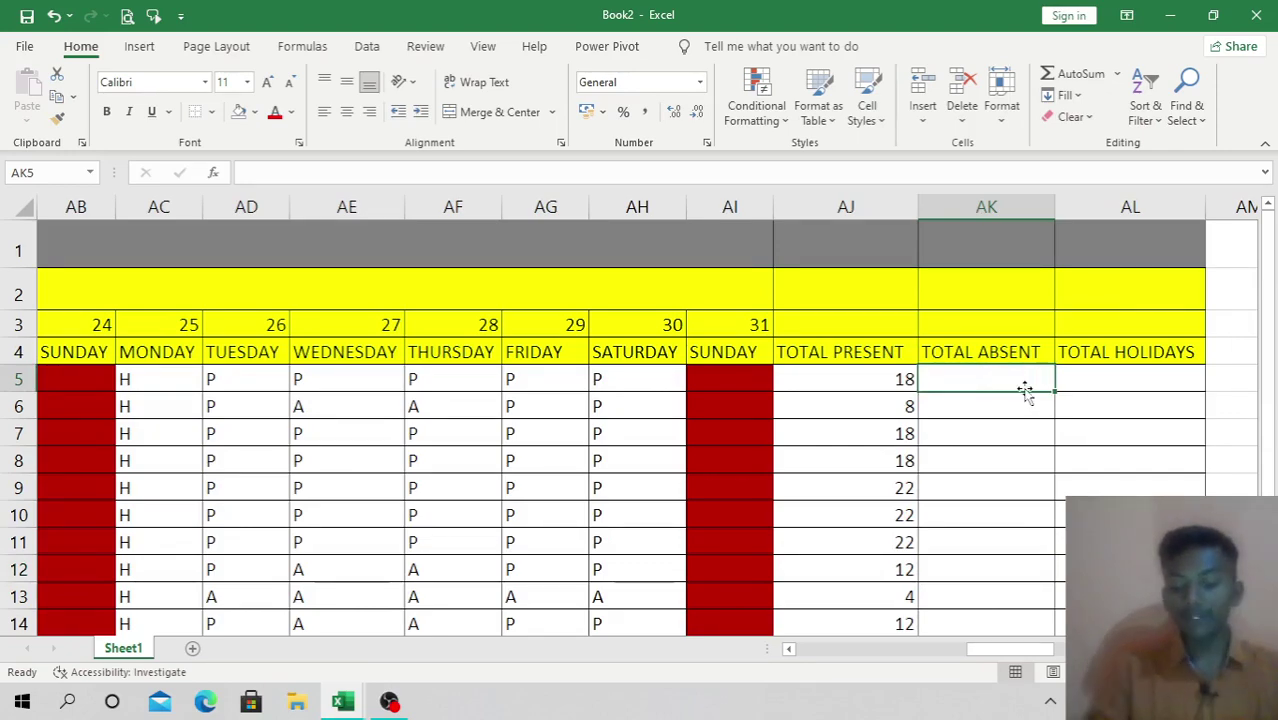
text(=)
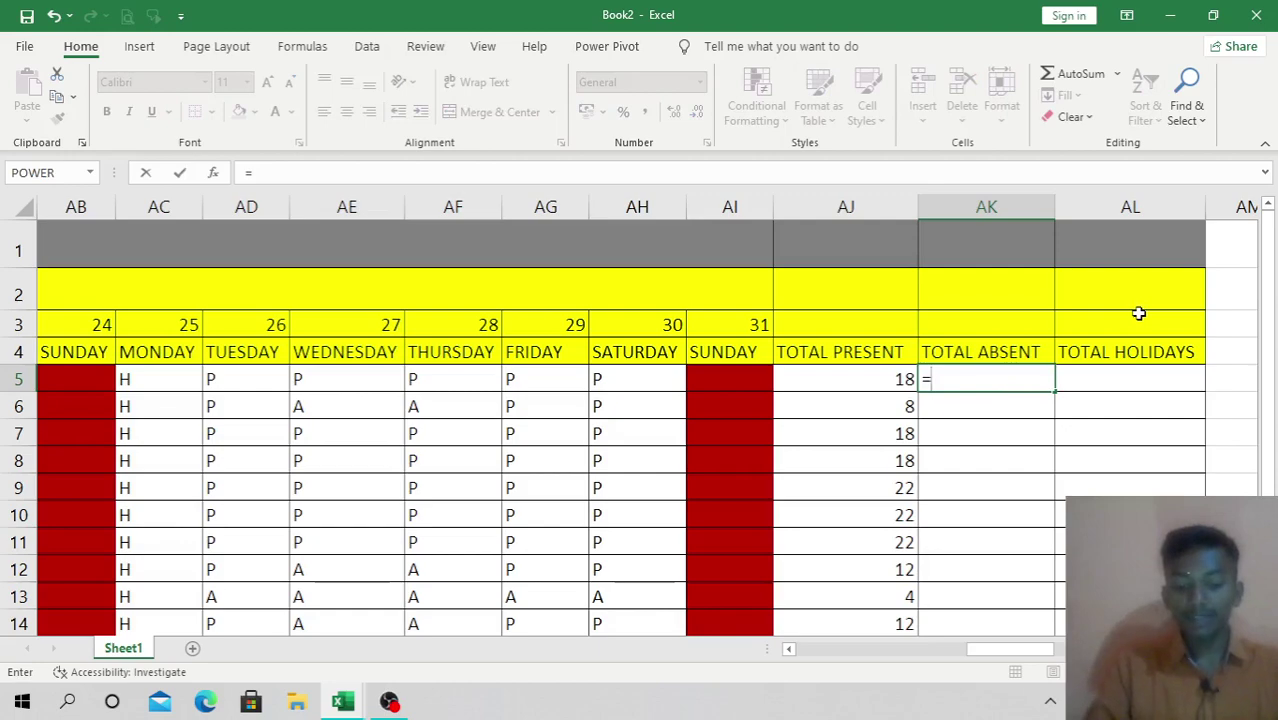
text(CON)
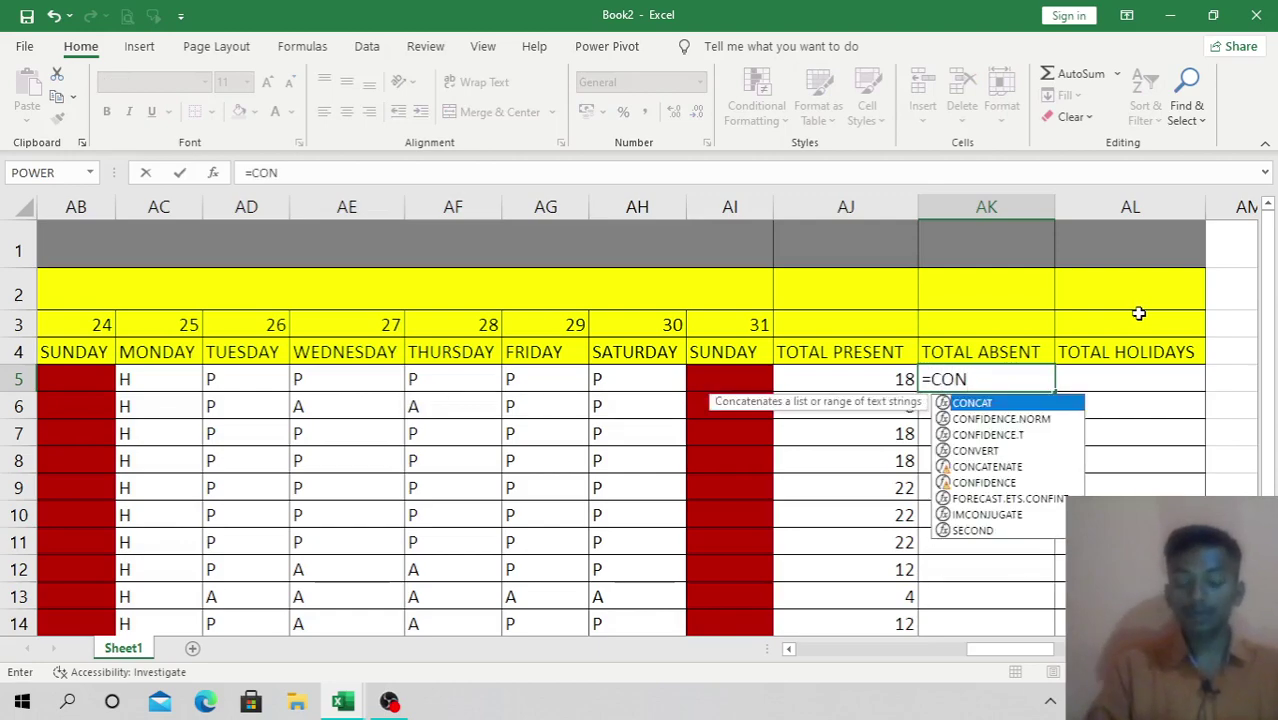
text(UT)
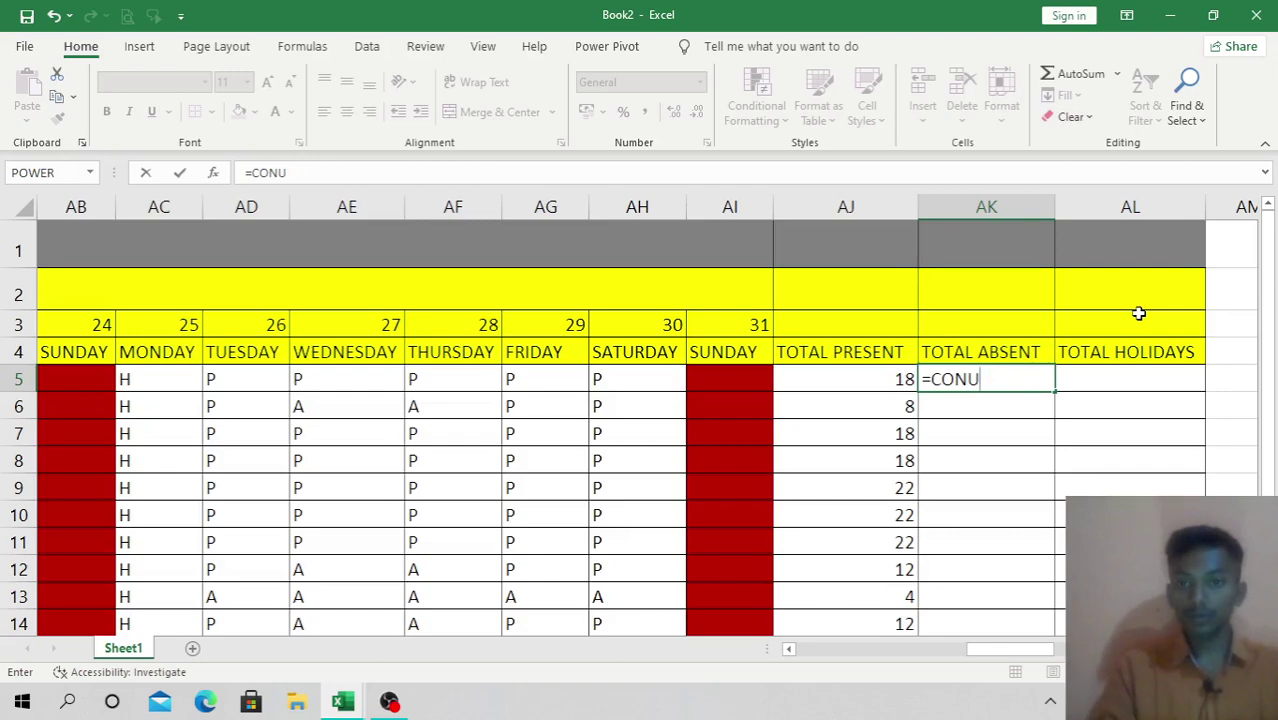
key(BackSpace)
key(BackSpace)
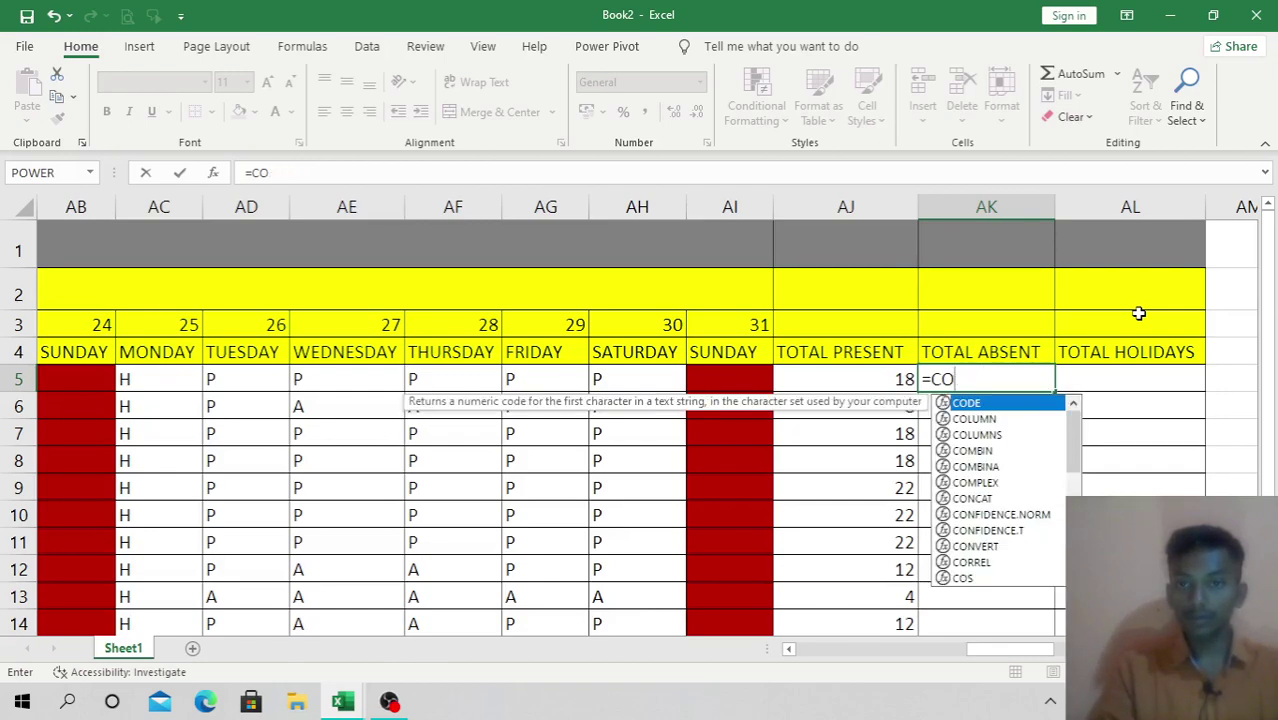
text(U)
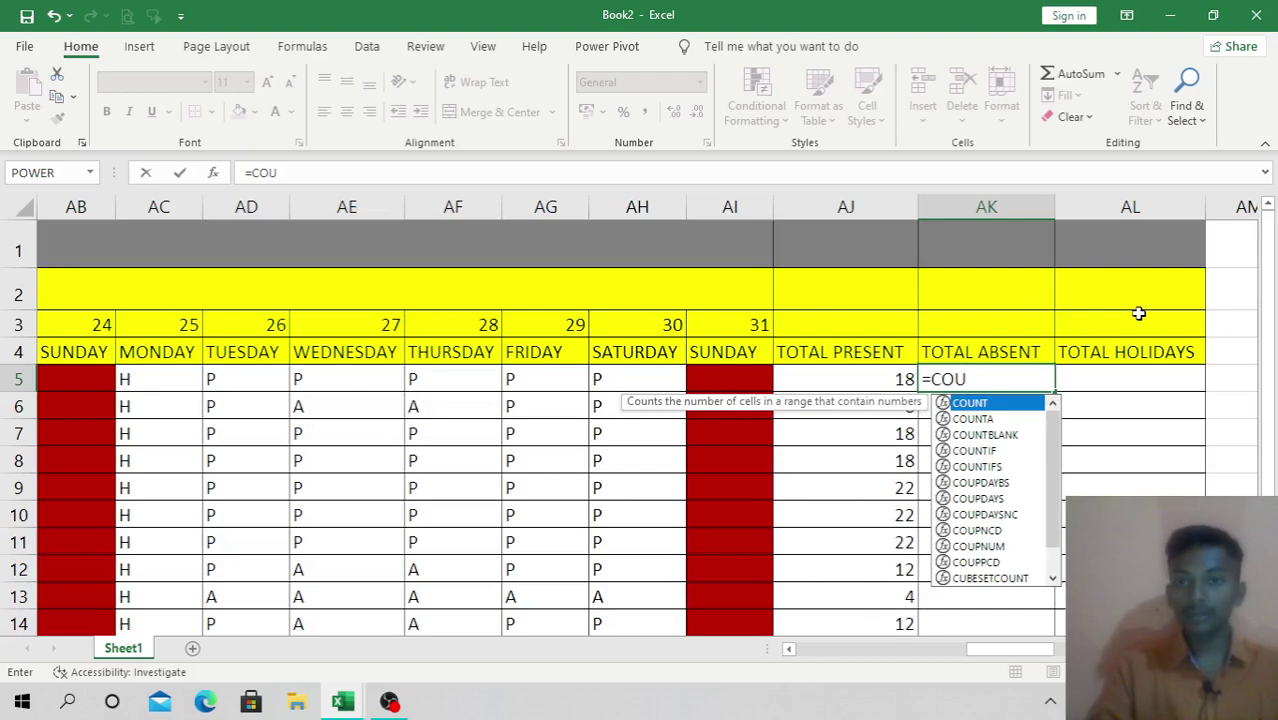
text(NTIF)
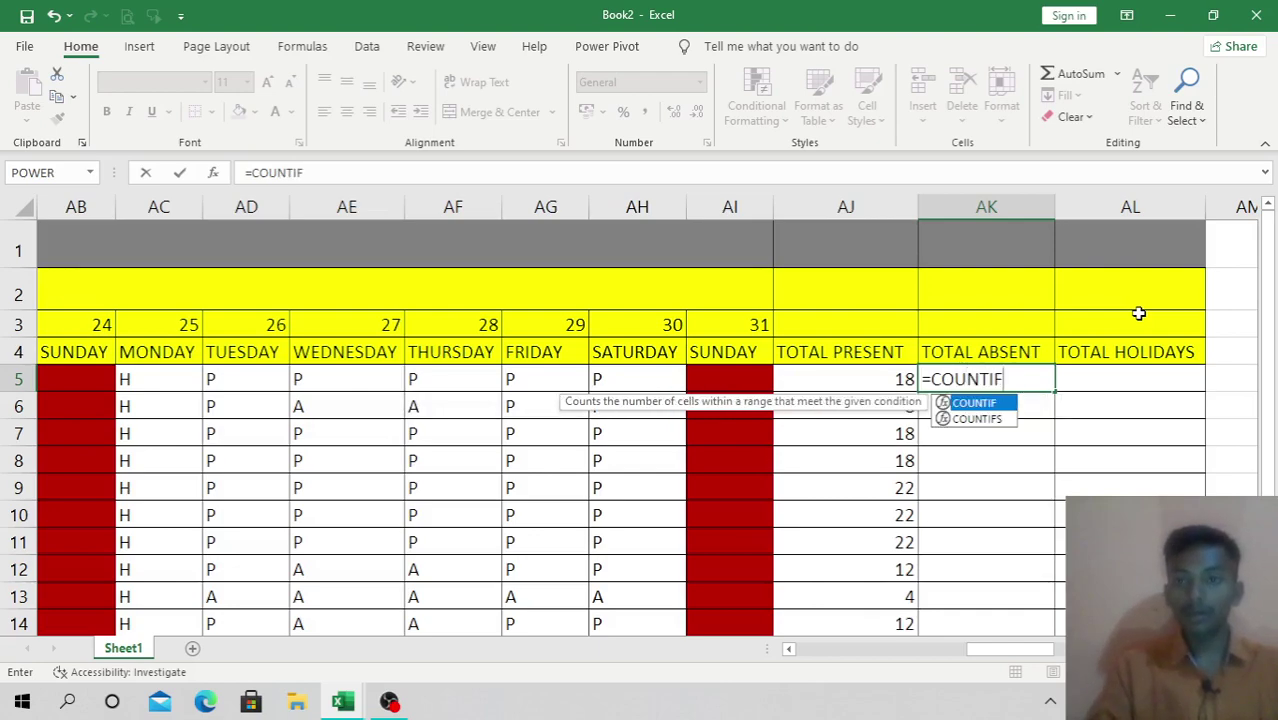
text(()
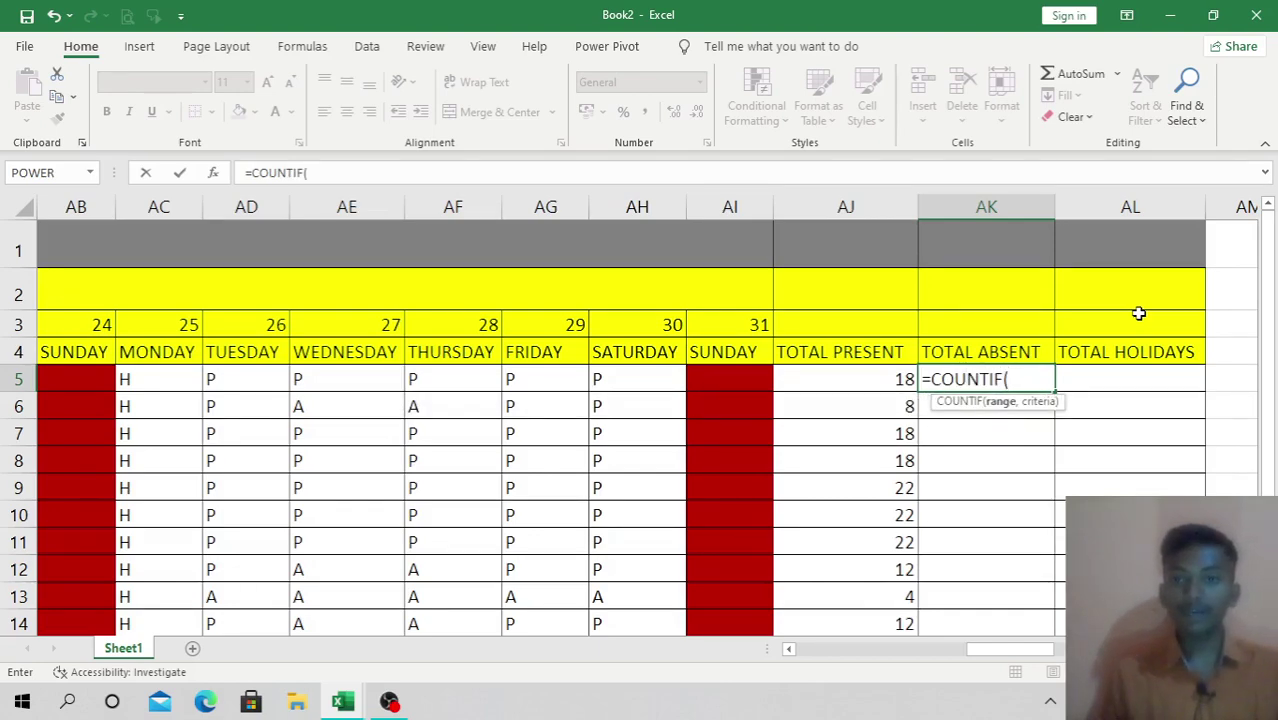
drag(750, 383, 663, 383)
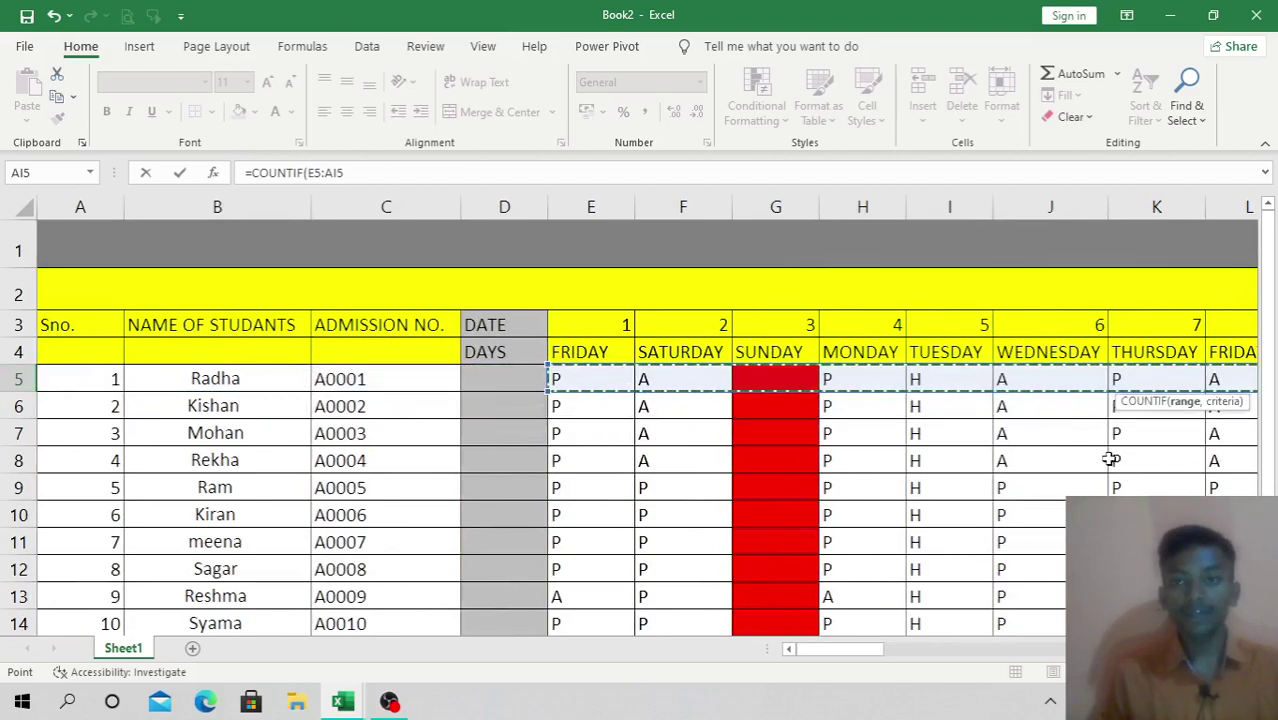
drag(853, 655, 1043, 655)
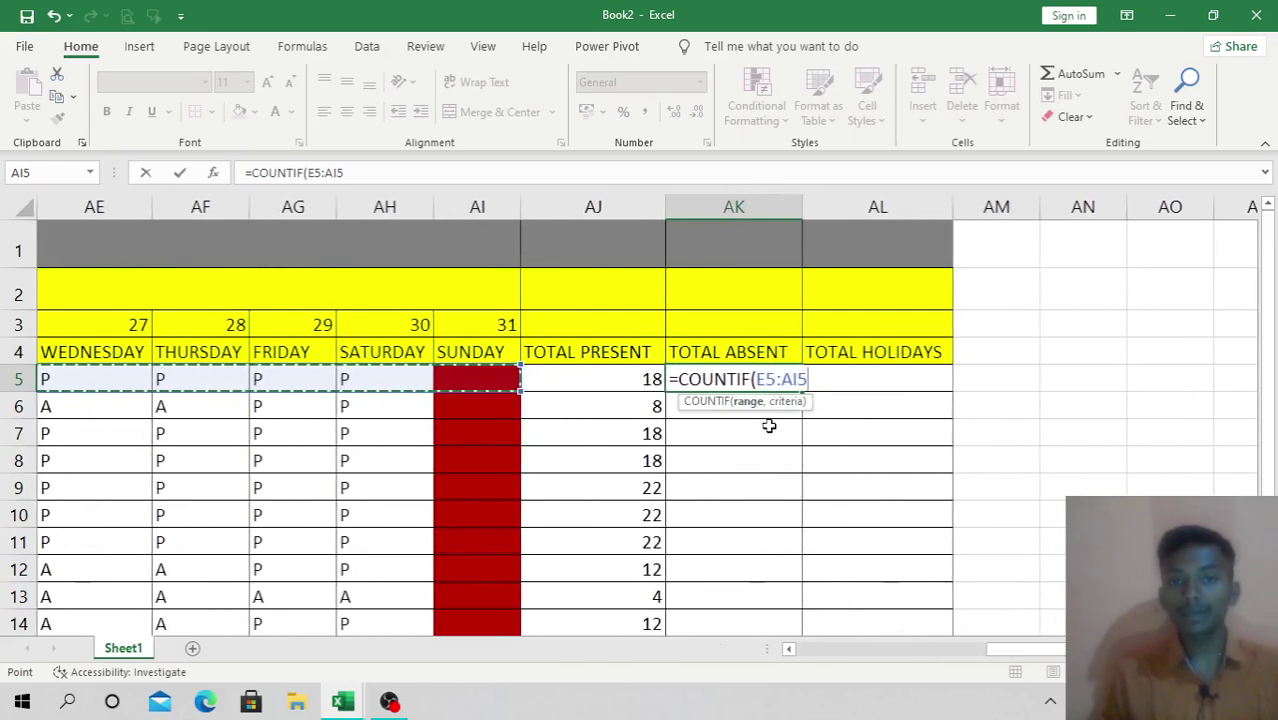
text(,)
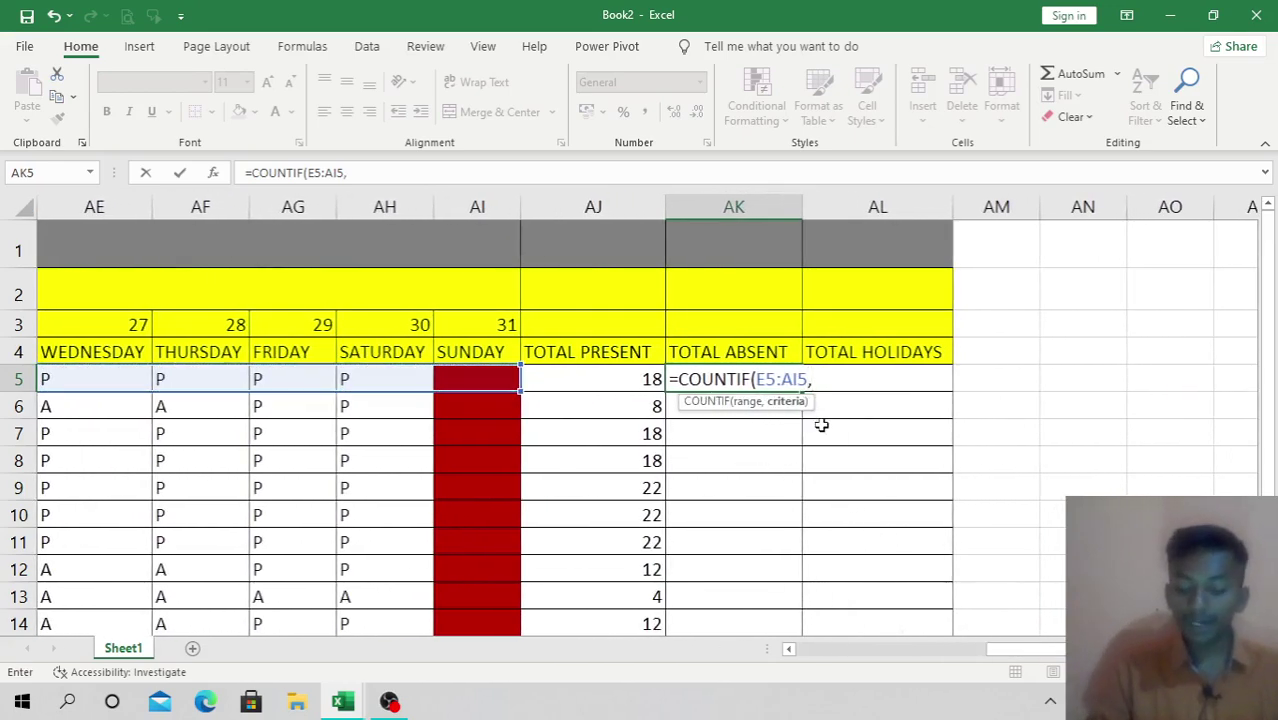
text("A)
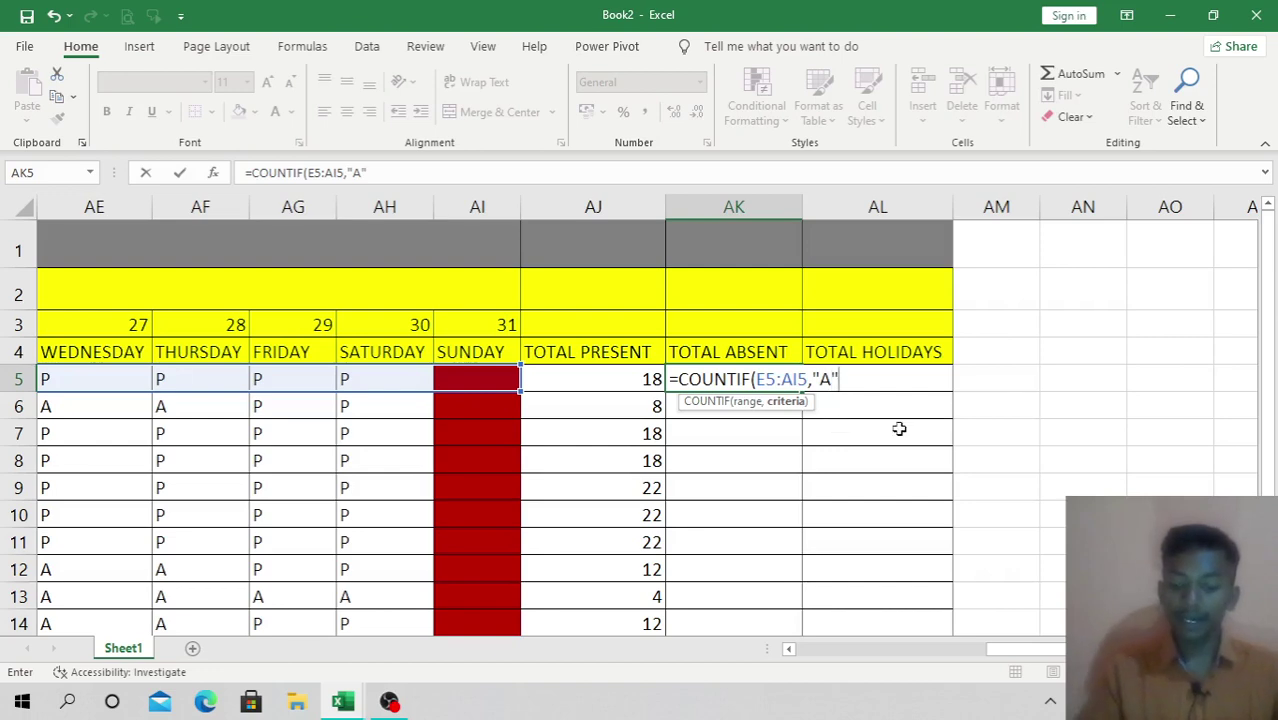
key(Return)
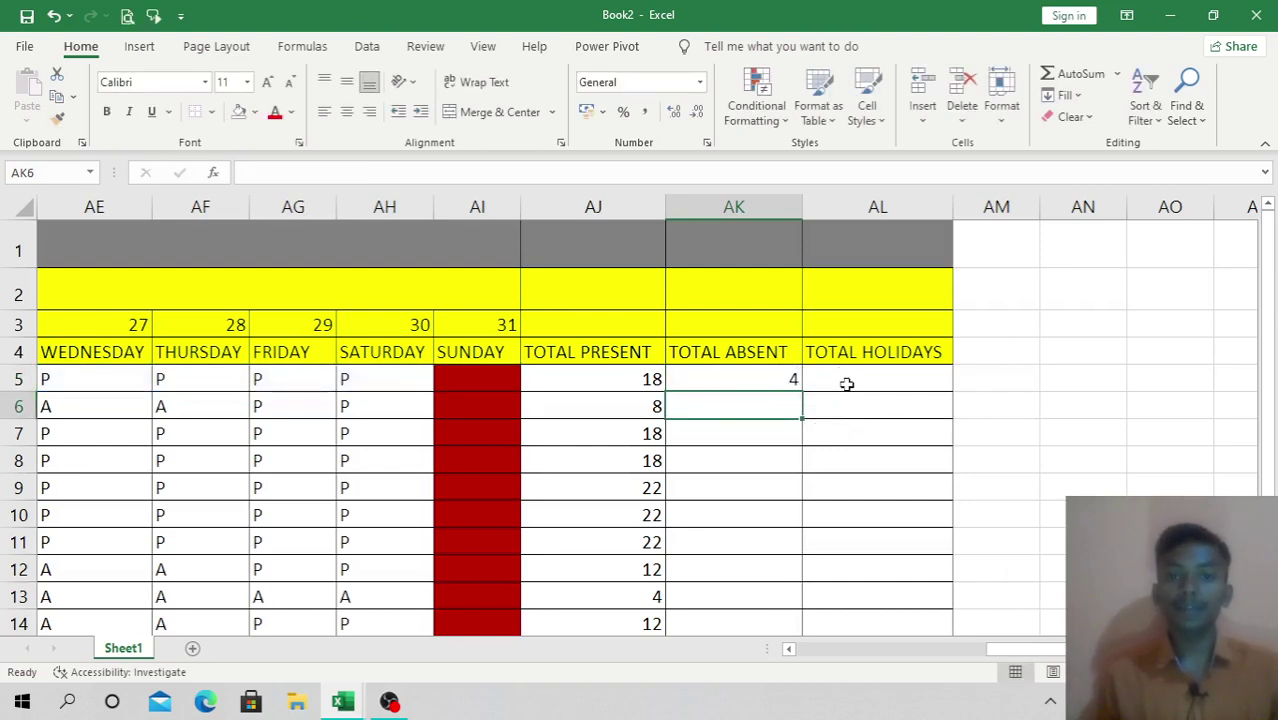
Step: Fill the AK5 formula down the TOTAL ABSENT column through AK18
click(773, 371)
drag(799, 391, 791, 648)
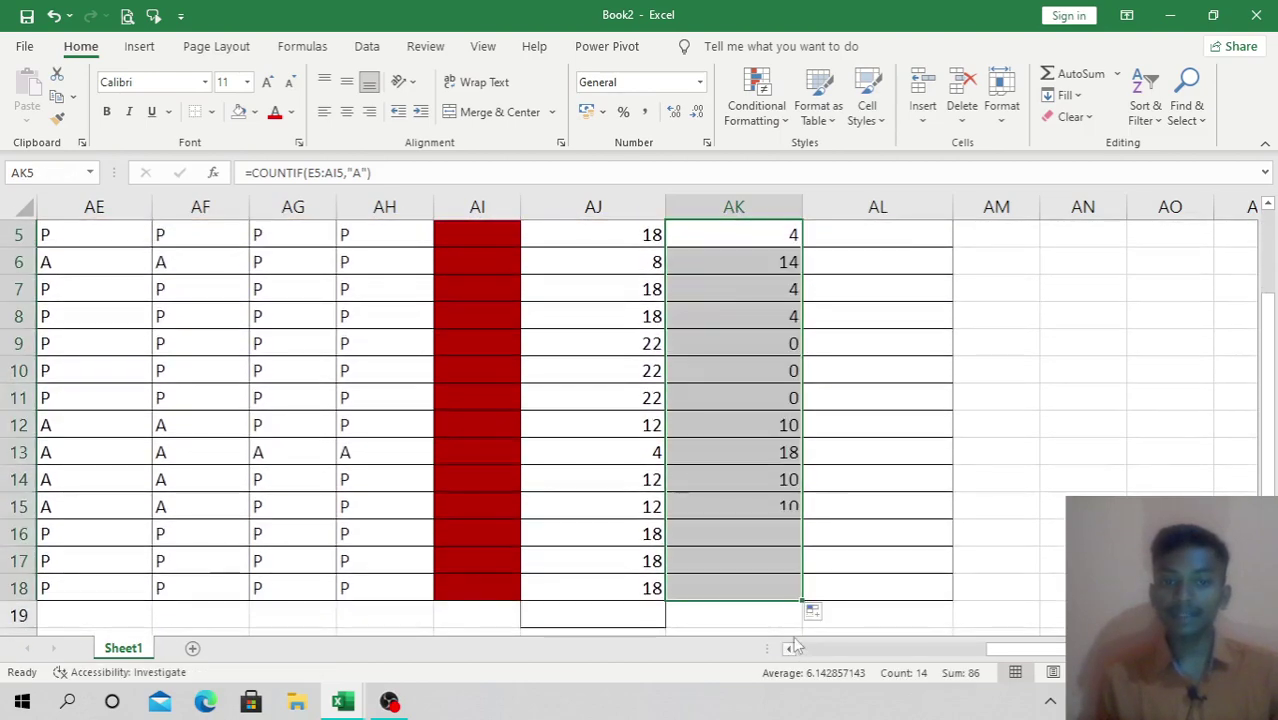
scroll(850, 500, up, 2)
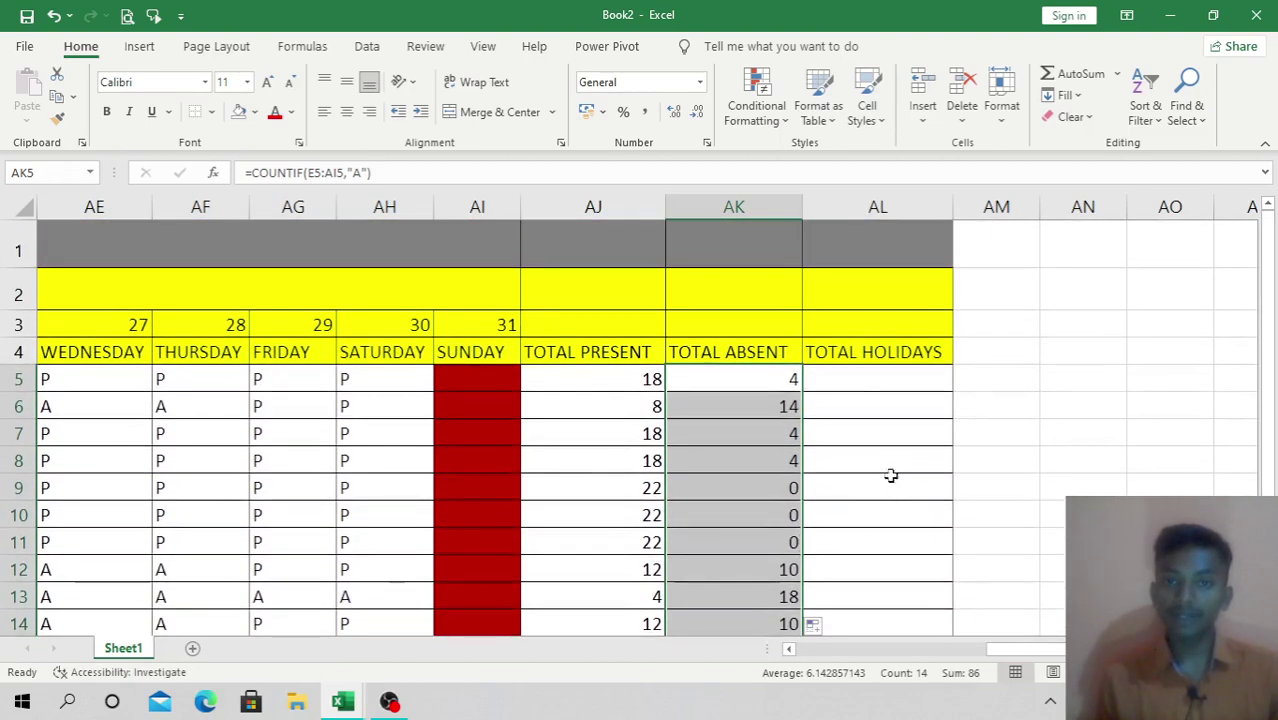
Step: Enter the formula =COUNTIF(E5:AI5,"H") in AL5 to count the first student's holidays
click(866, 383)
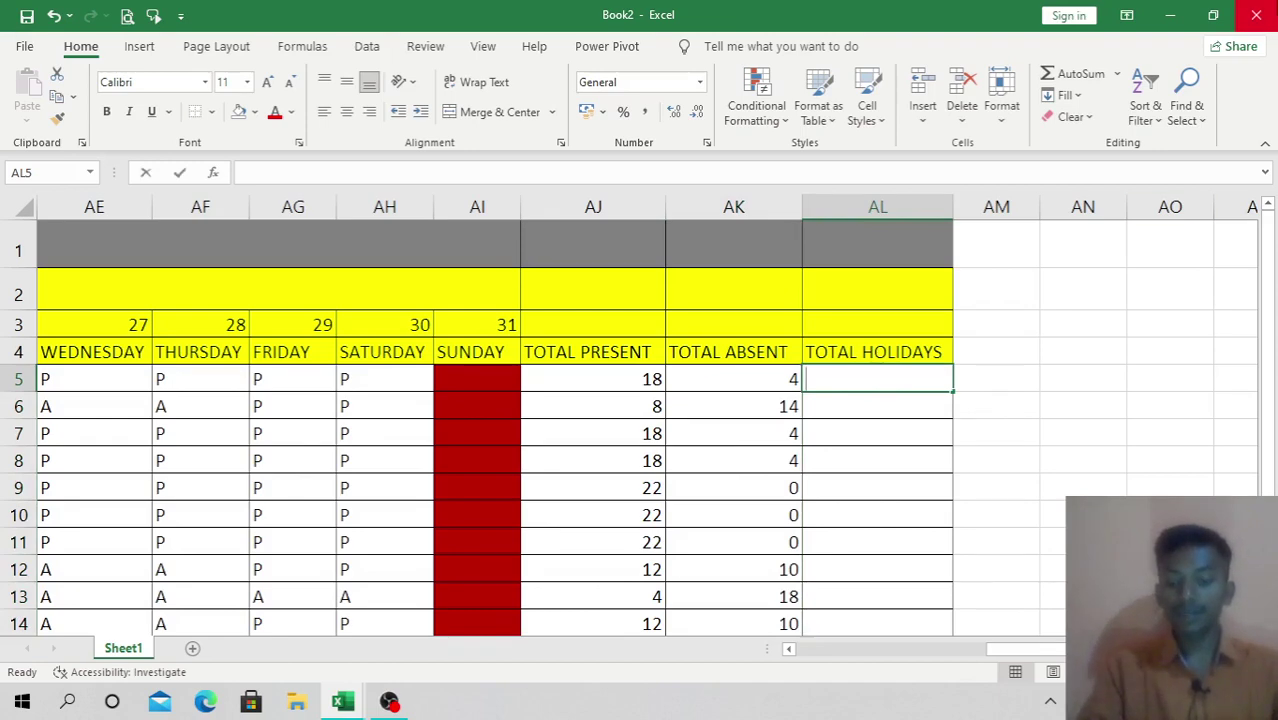
text(=COU)
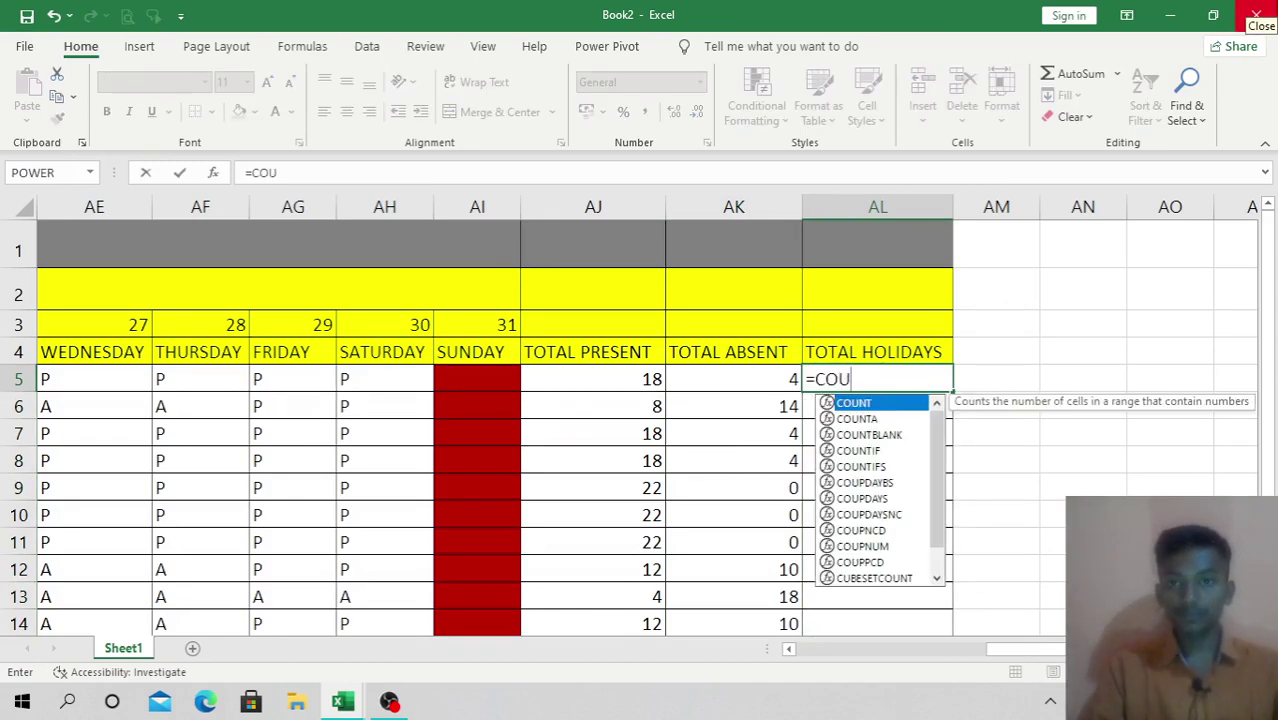
text(NTID)
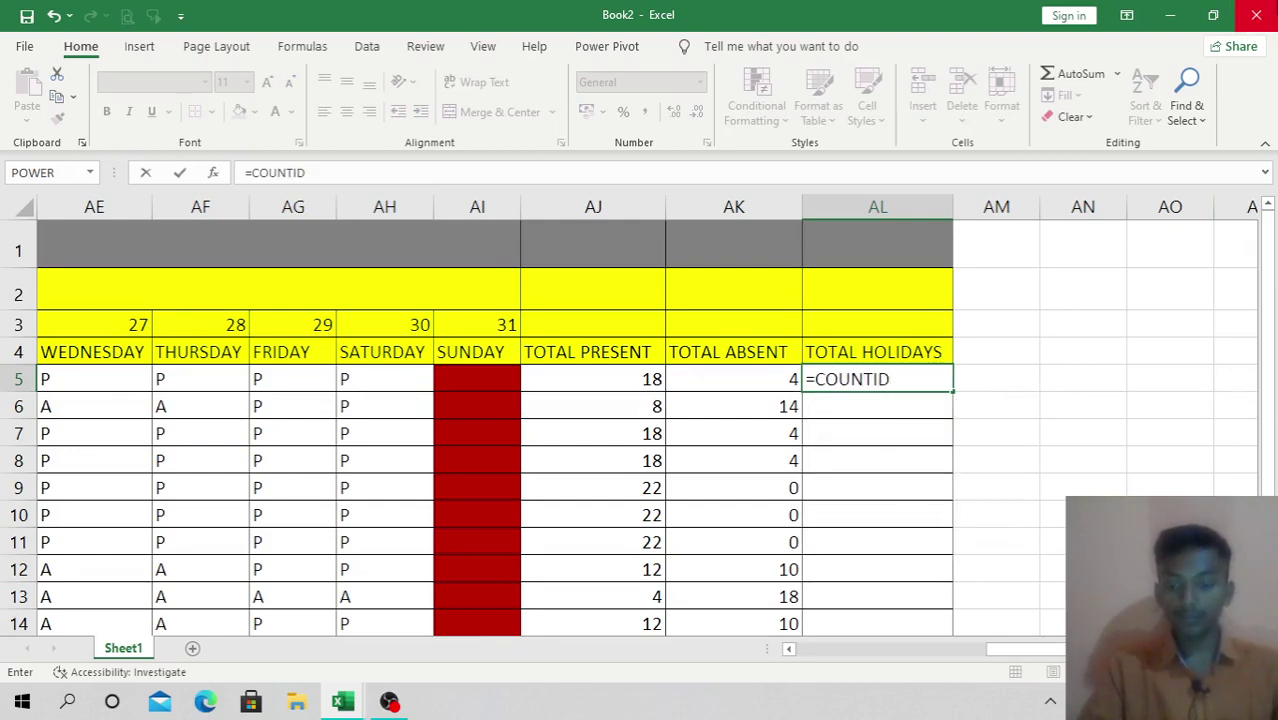
key(BackSpace)
text(F)
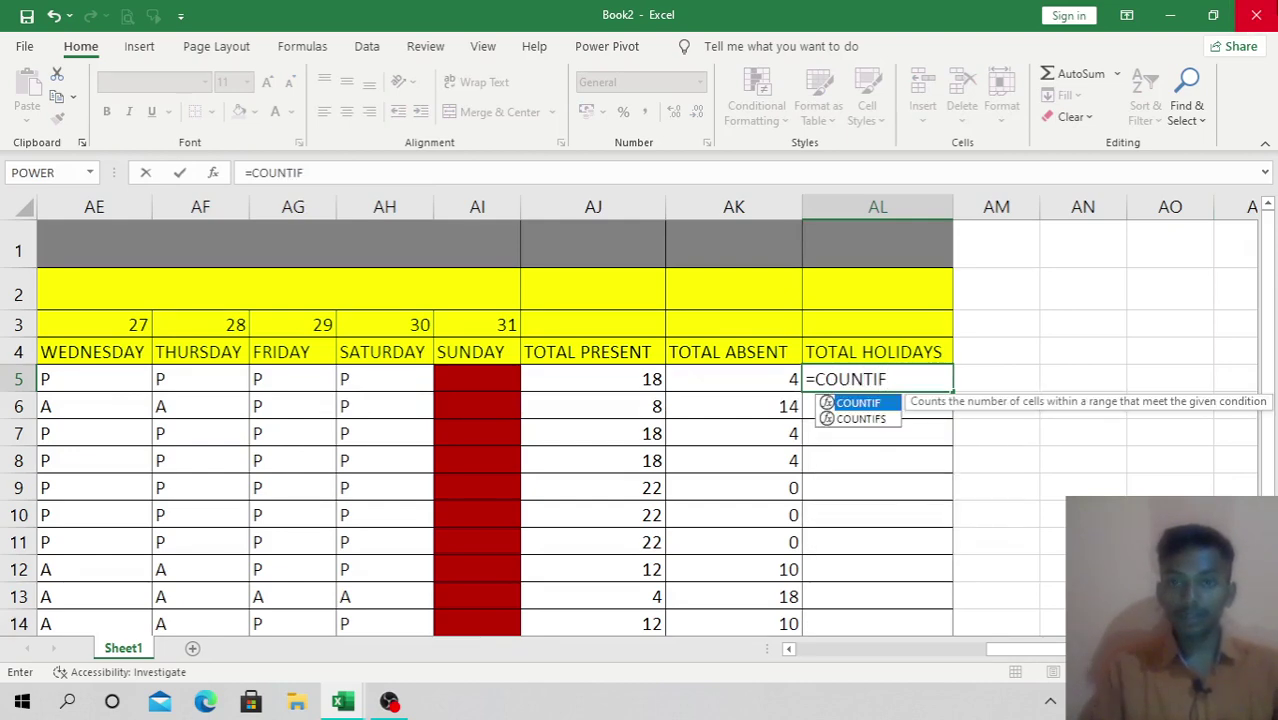
text(()
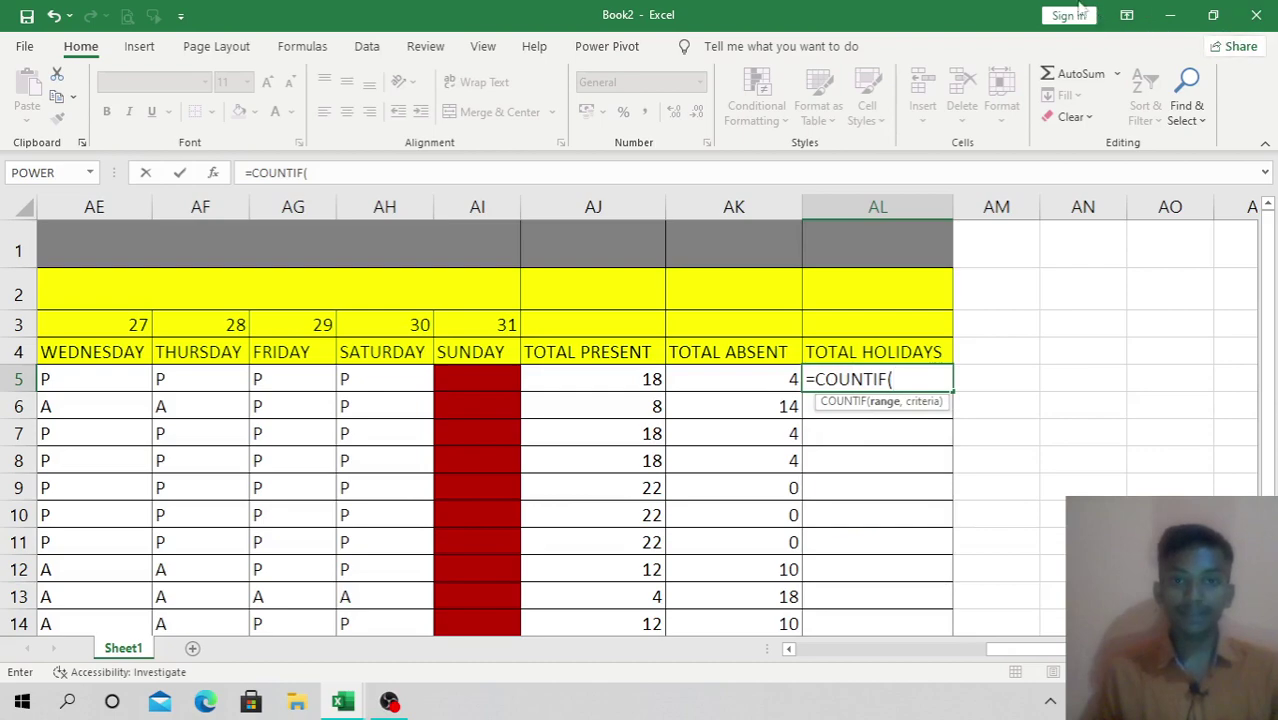
drag(472, 383, 568, 380)
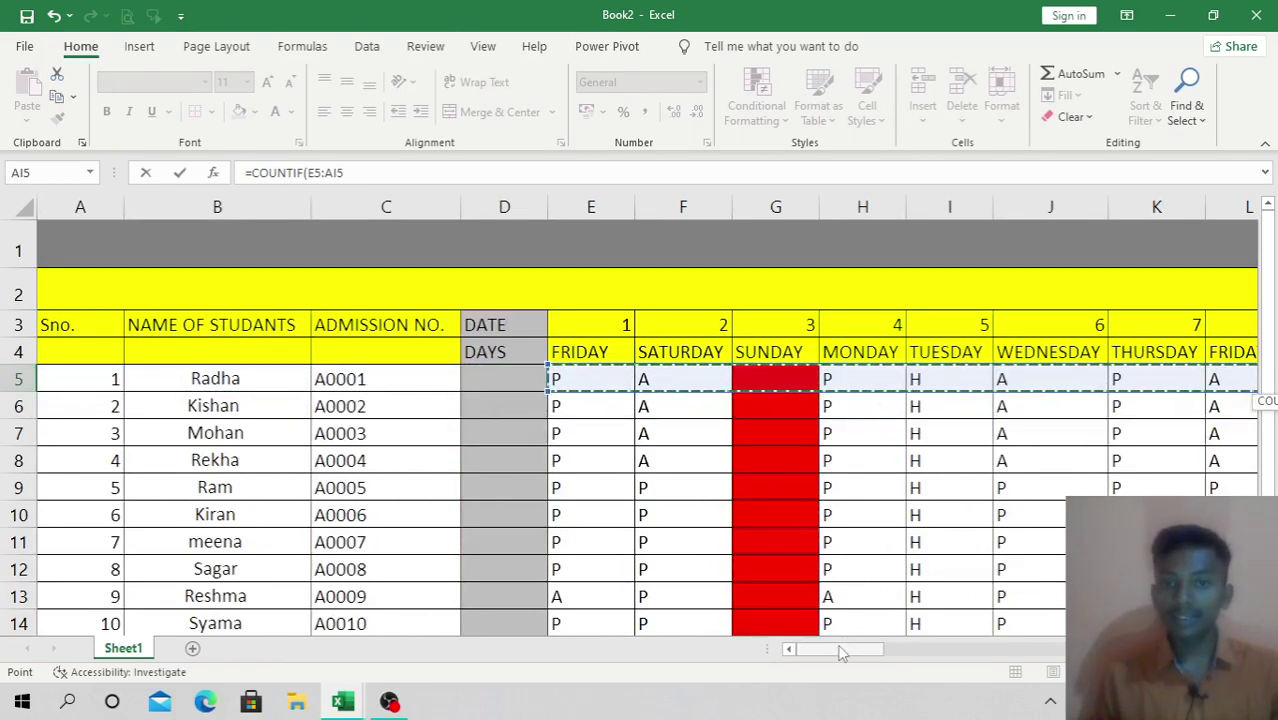
drag(842, 649, 1010, 657)
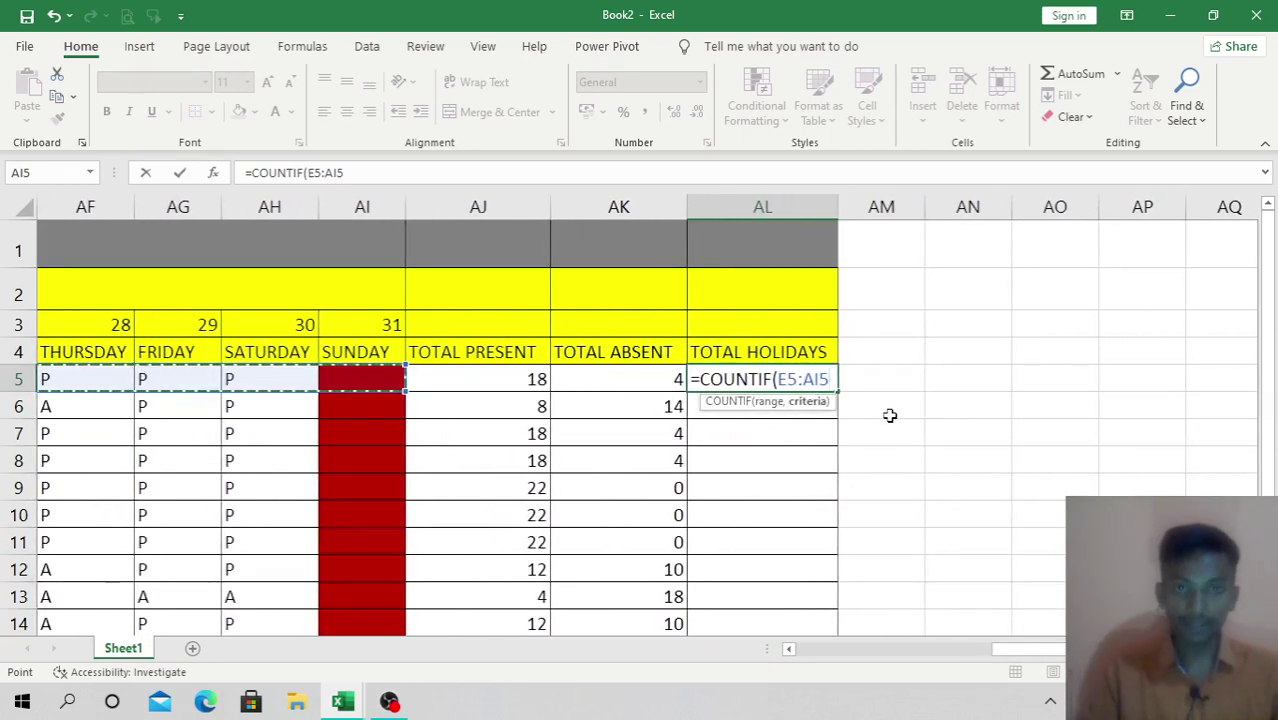
text(,)
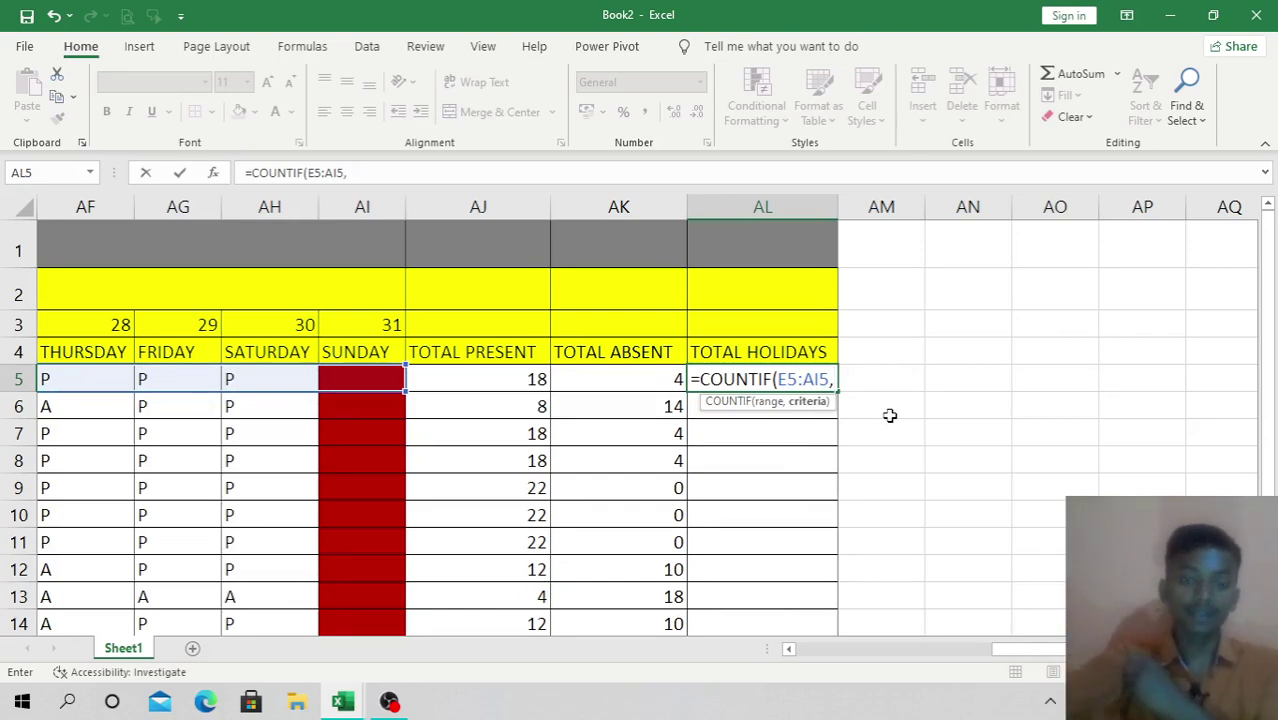
text(')
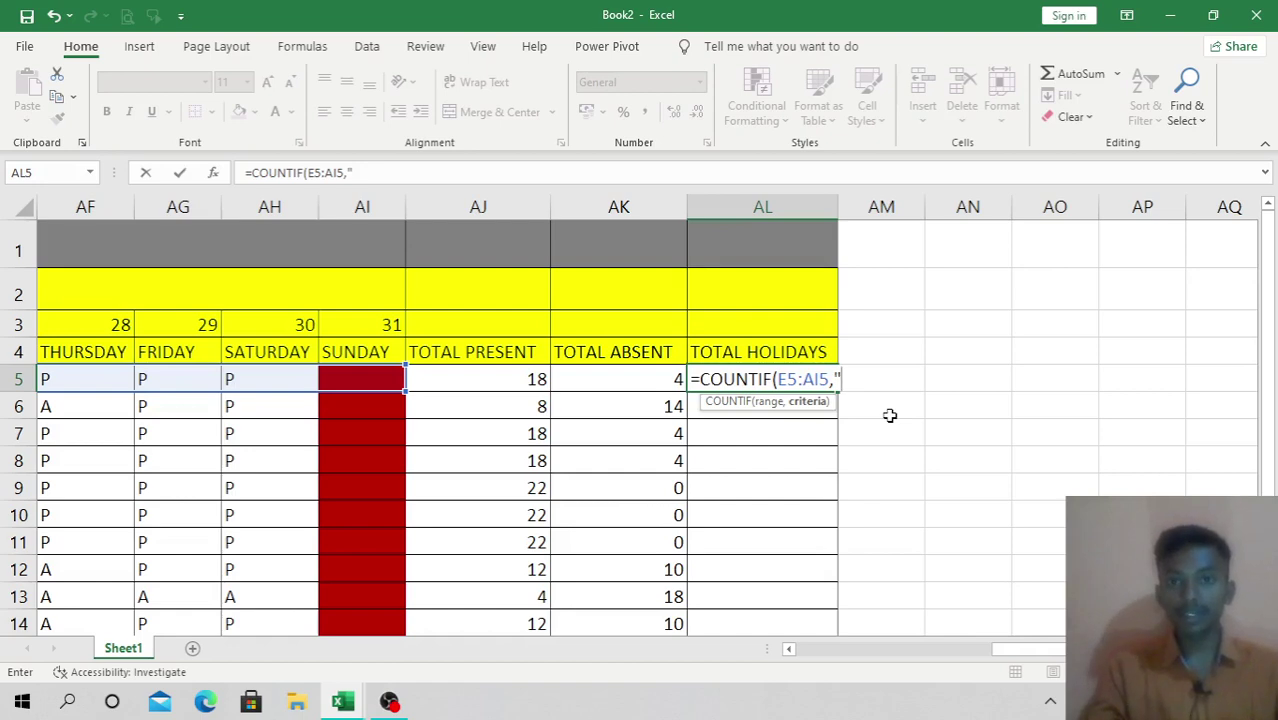
text(H")
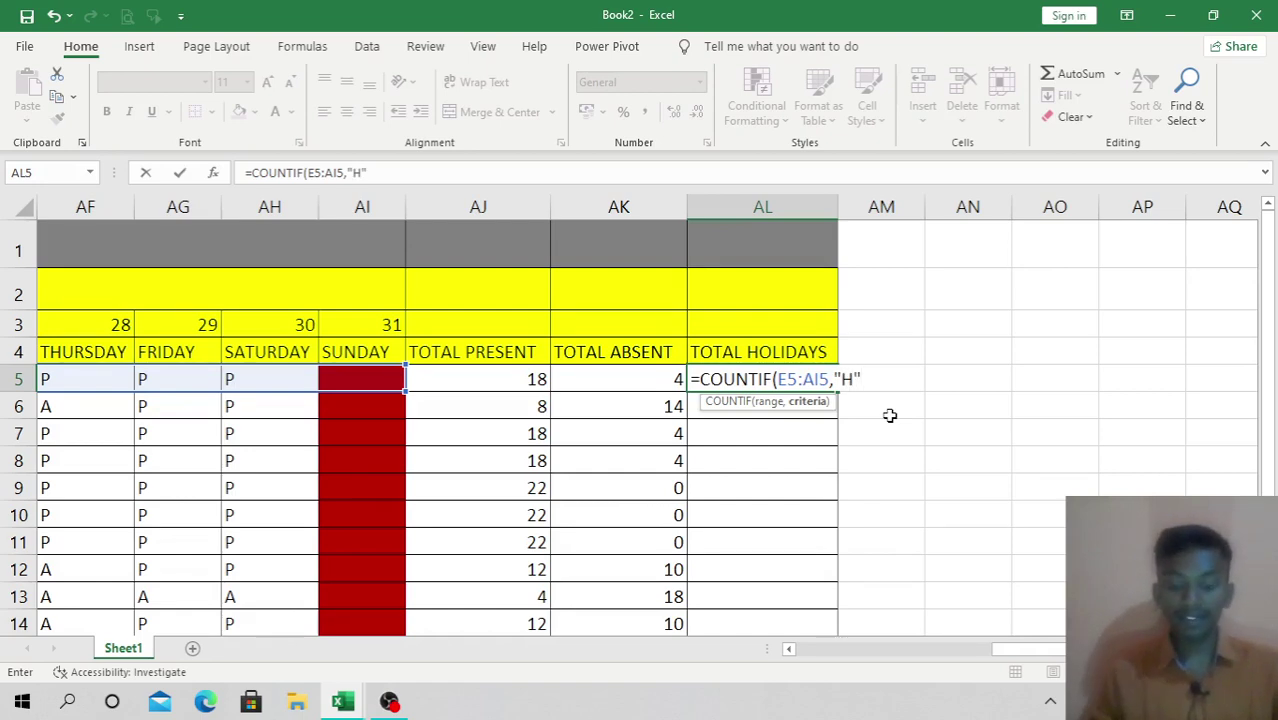
key(Return)
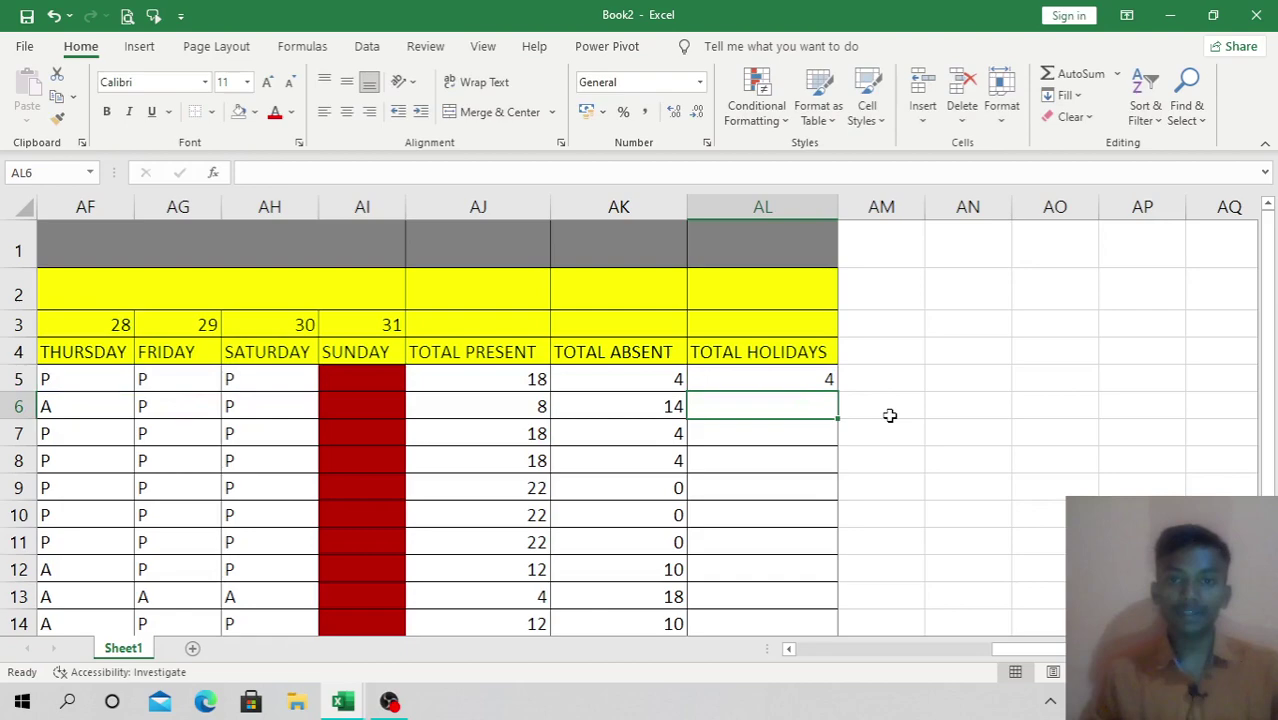
Step: Fill the AL5 formula down the TOTAL HOLIDAYS column through AL18
click(806, 380)
drag(836, 394, 840, 692)
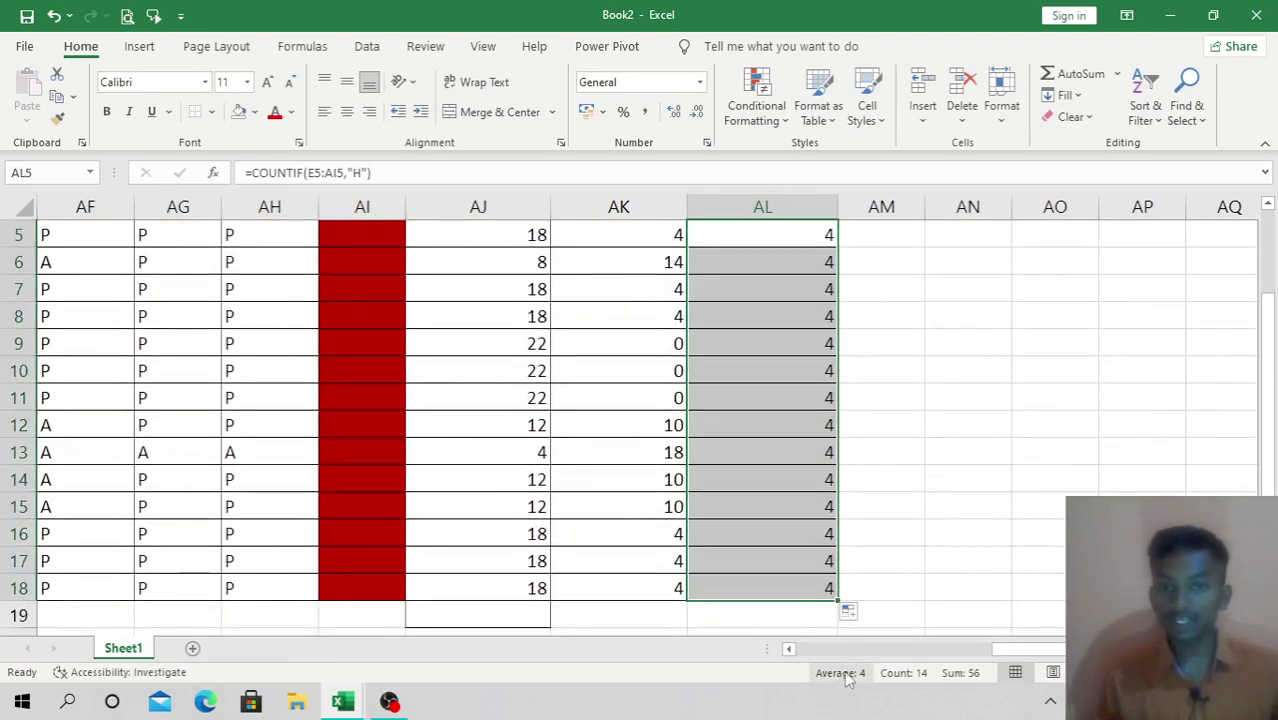
scroll(859, 608, up, 2)
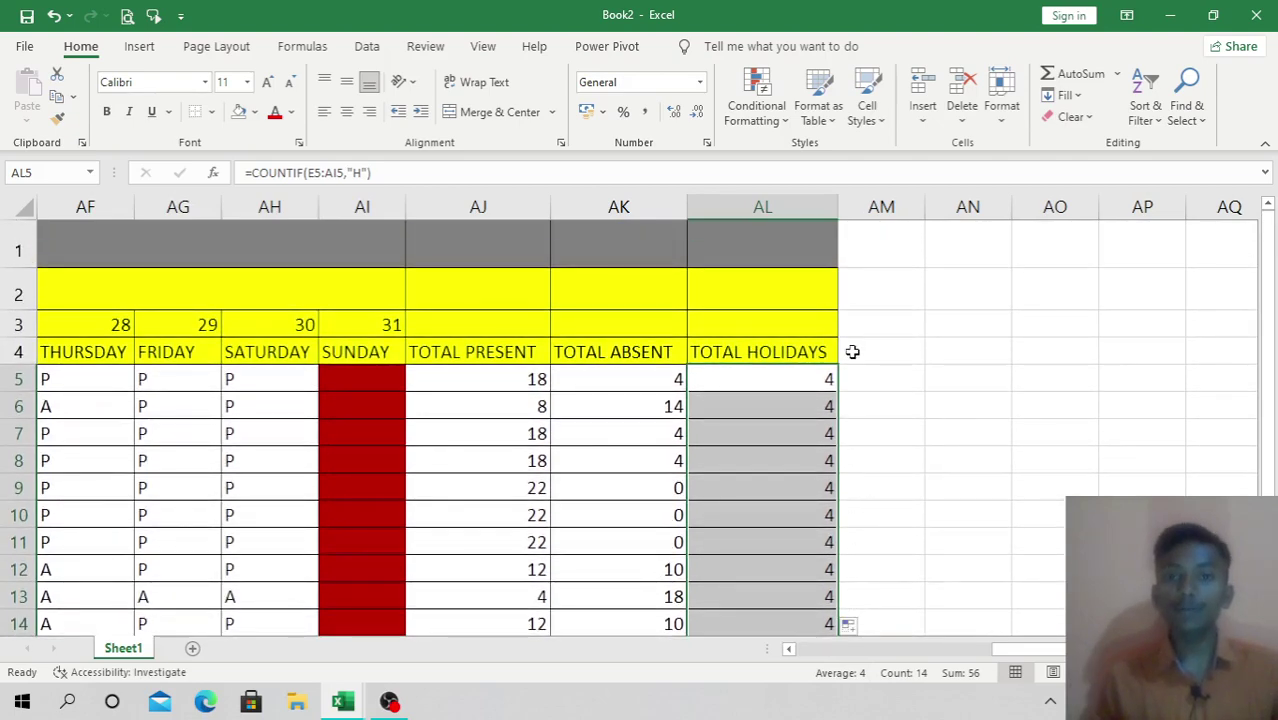
Step: Add the heading TOTAL SUNDAY in AM4 and fit column AM's width to the text
click(852, 351)
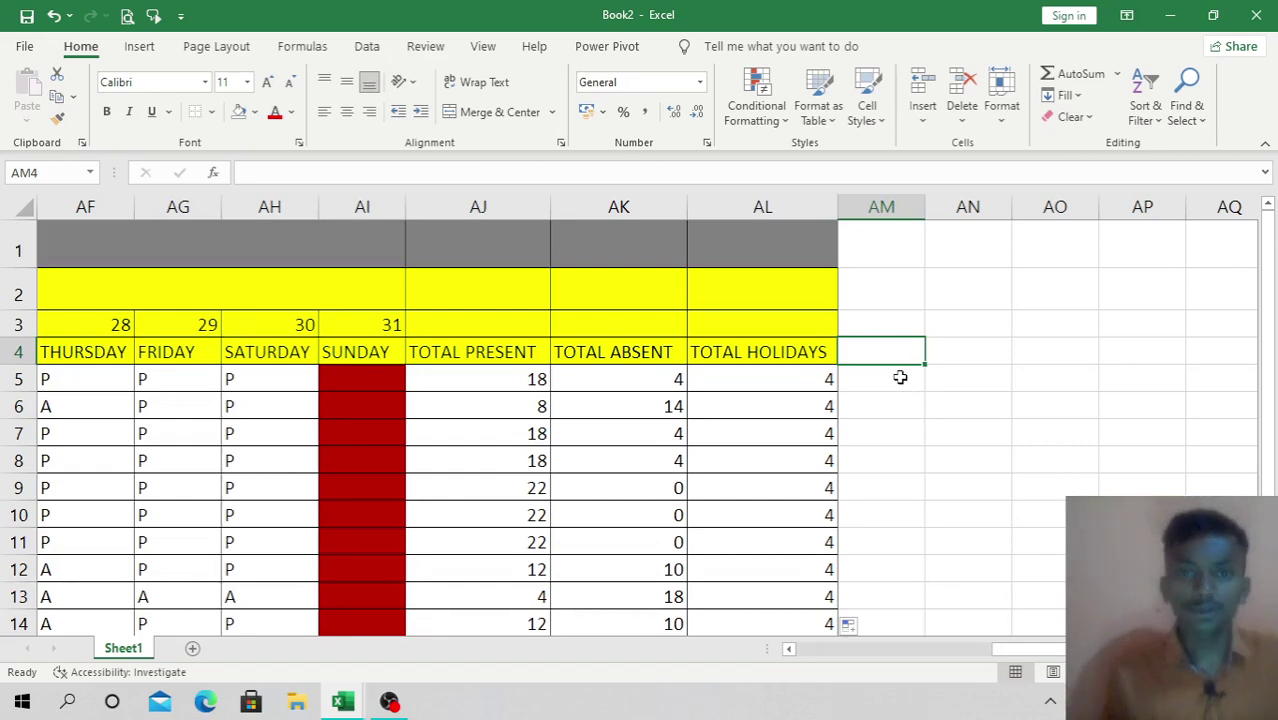
click(886, 376)
click(880, 352)
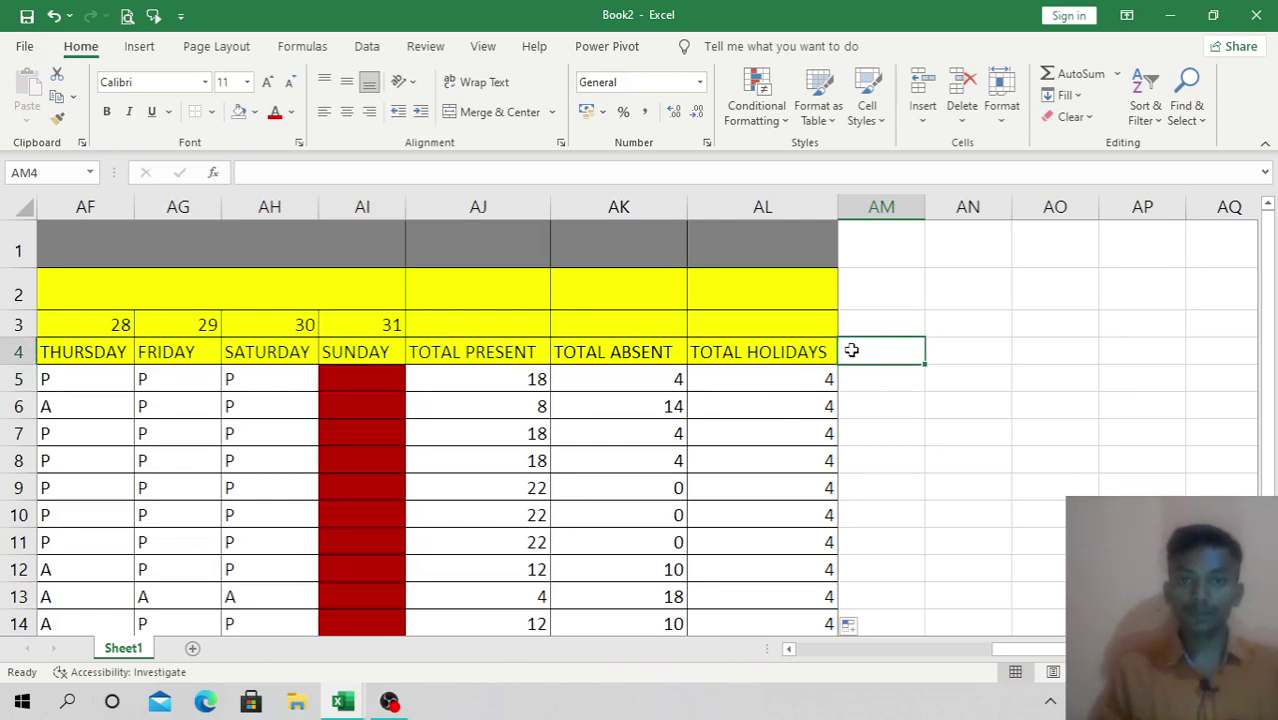
text(TOTAL)
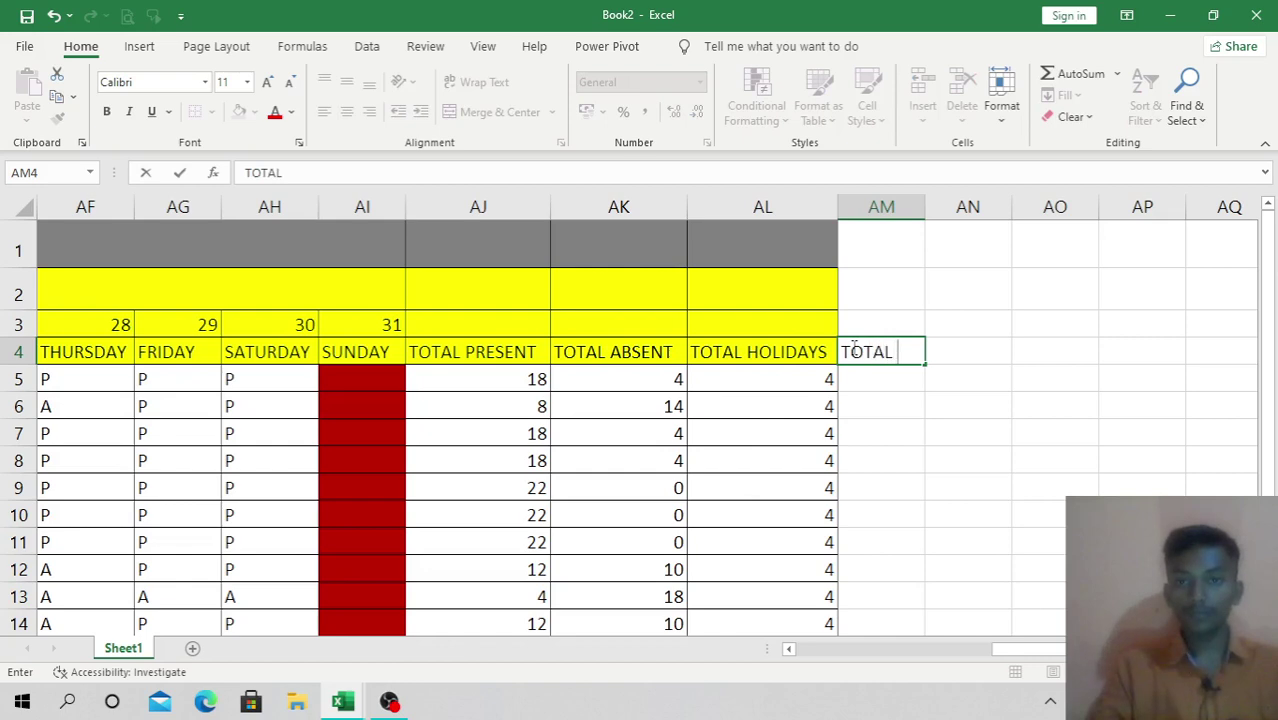
text( SUNDA)
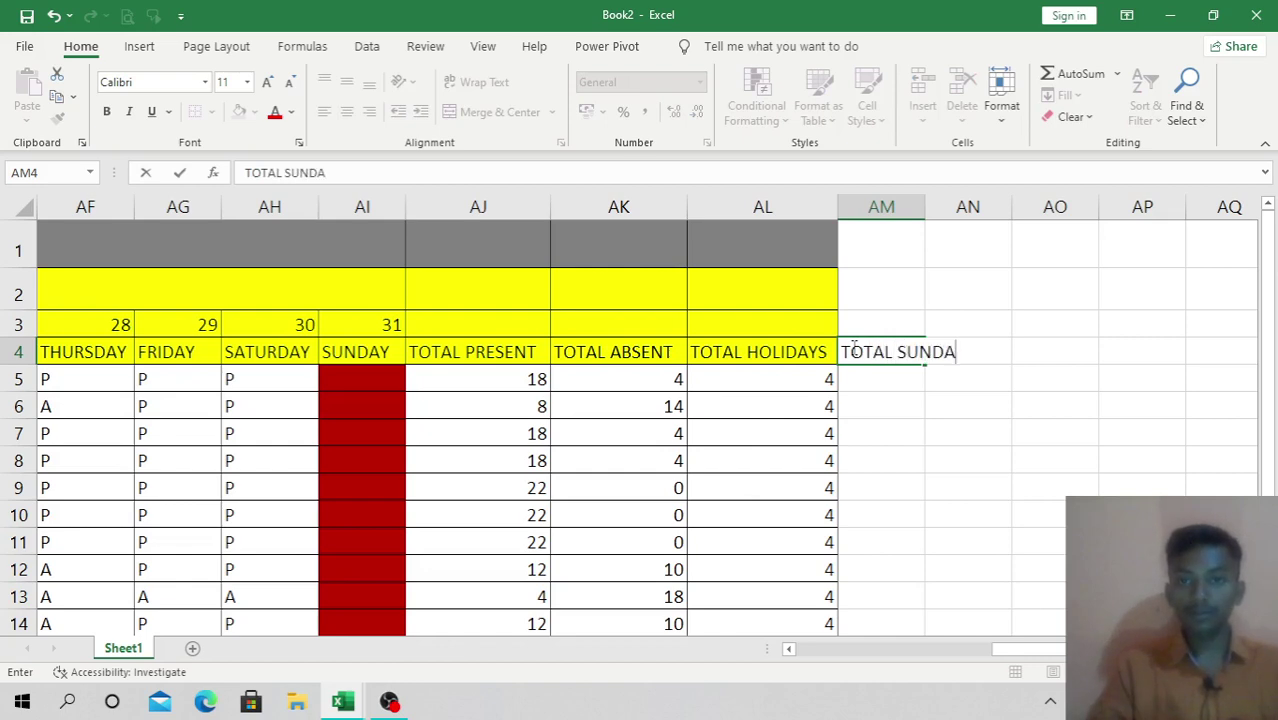
text(U)
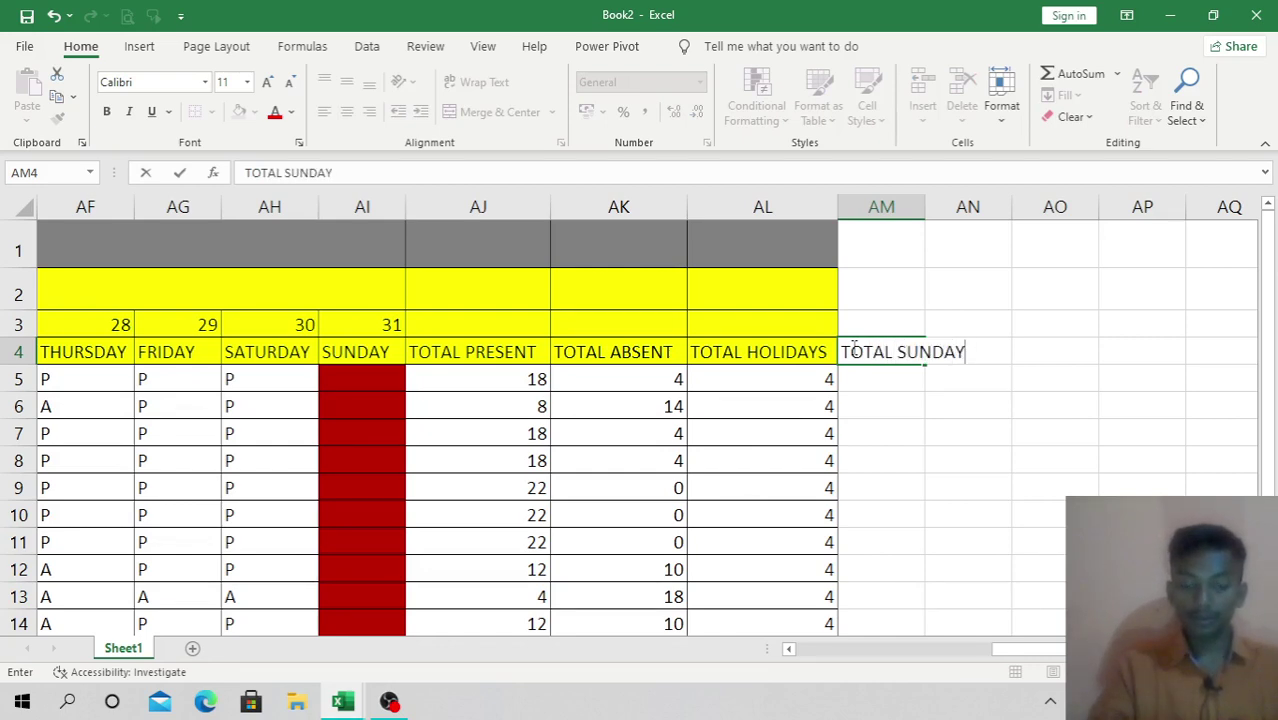
click(918, 206)
double_click(925, 206)
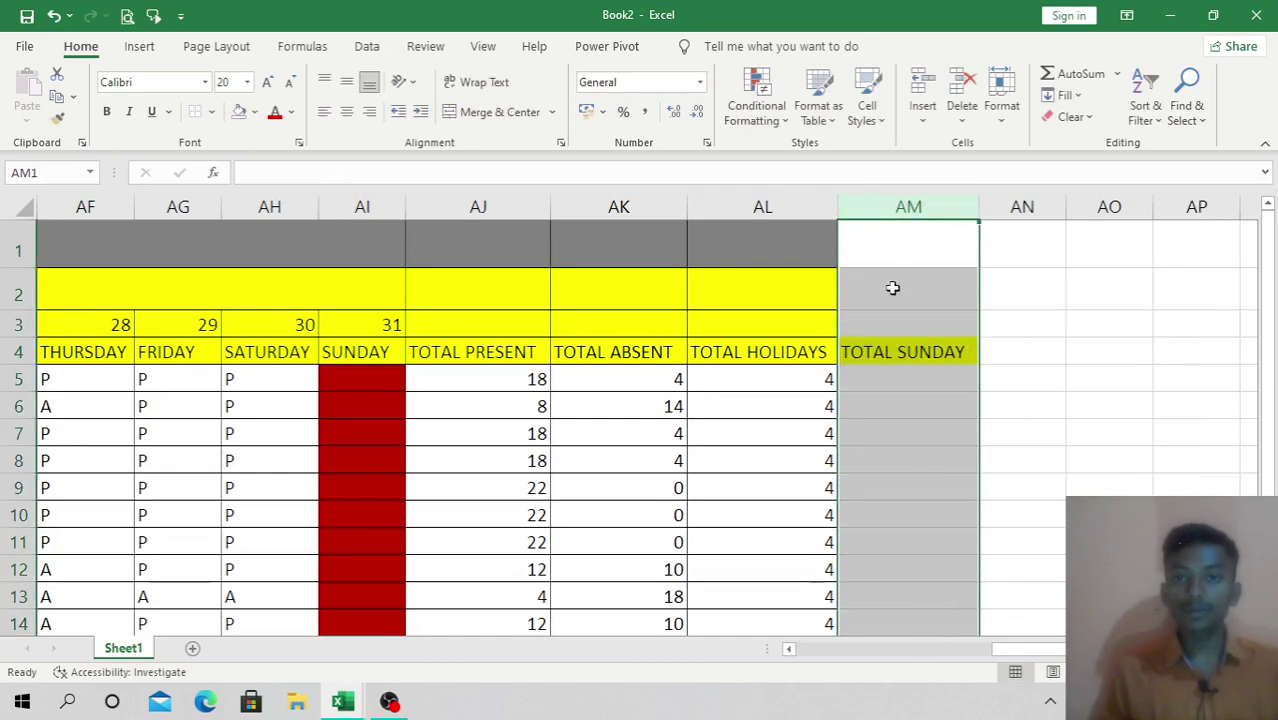
Step: Enter the formula =COUNTIF(E5:AI5,"") in AM5 to count the first student's blank Sunday cells
click(1013, 403)
click(913, 376)
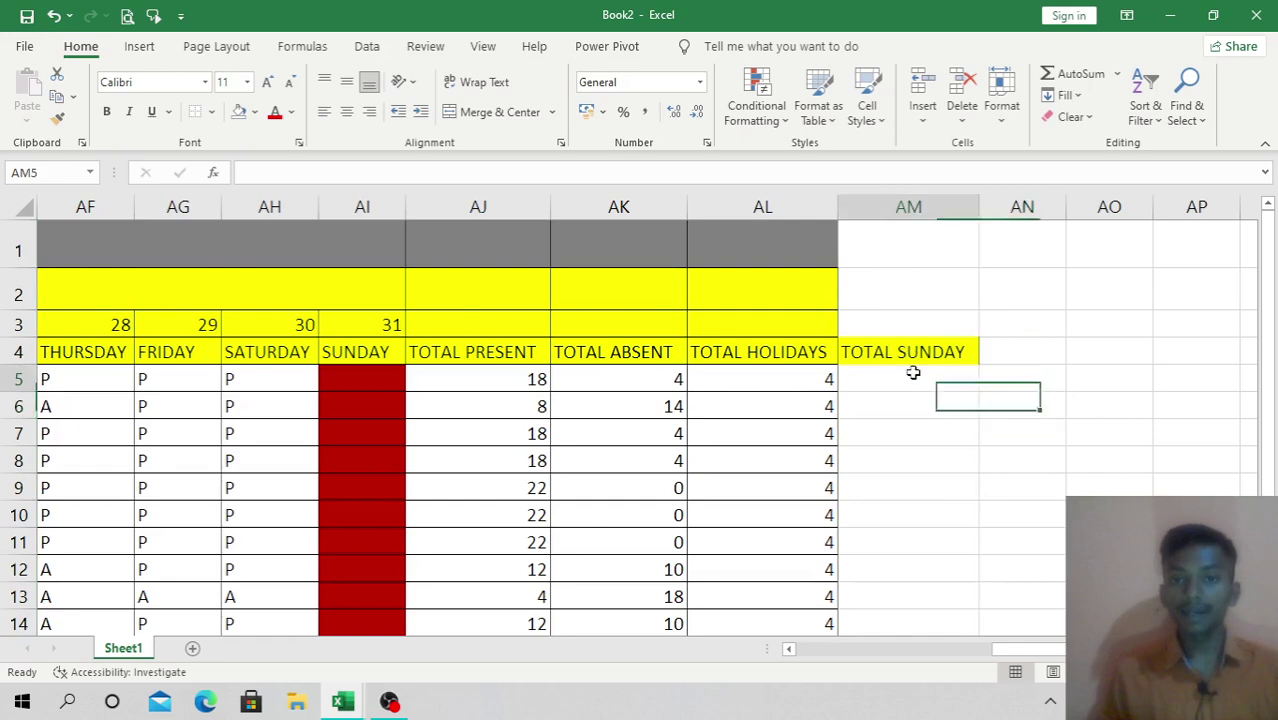
text(=)
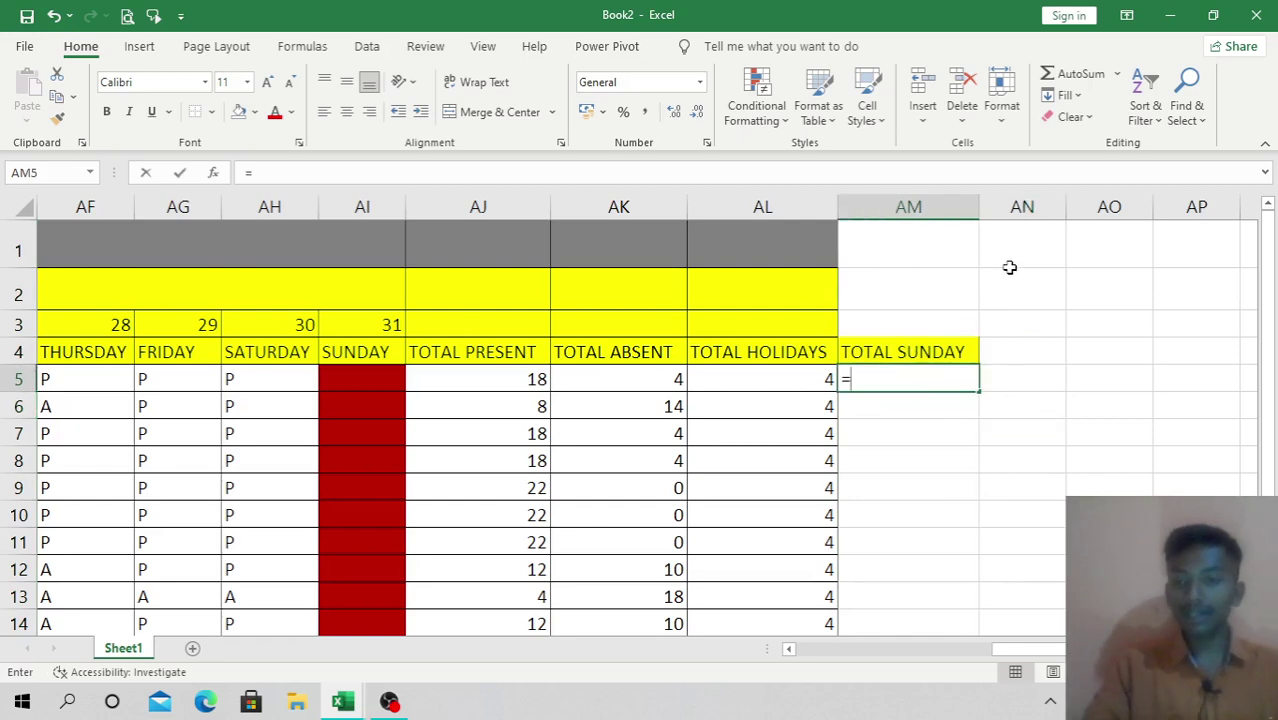
text(COUN)
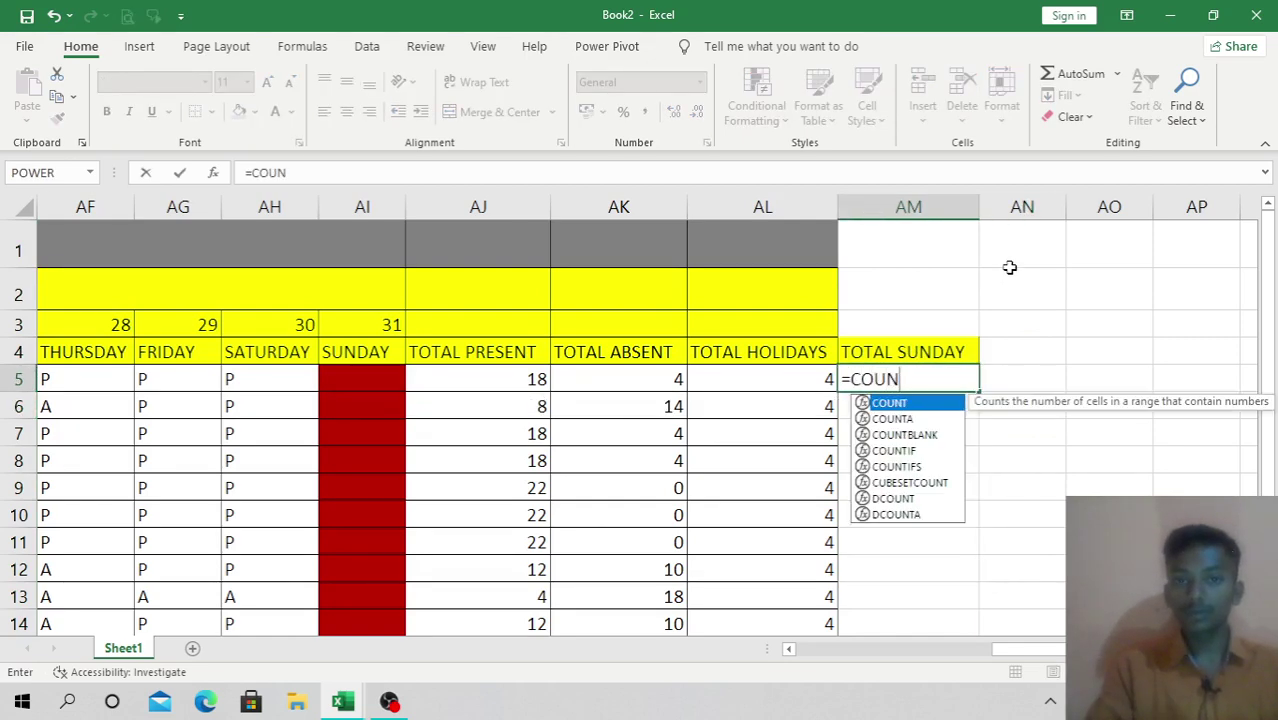
text(TOD)
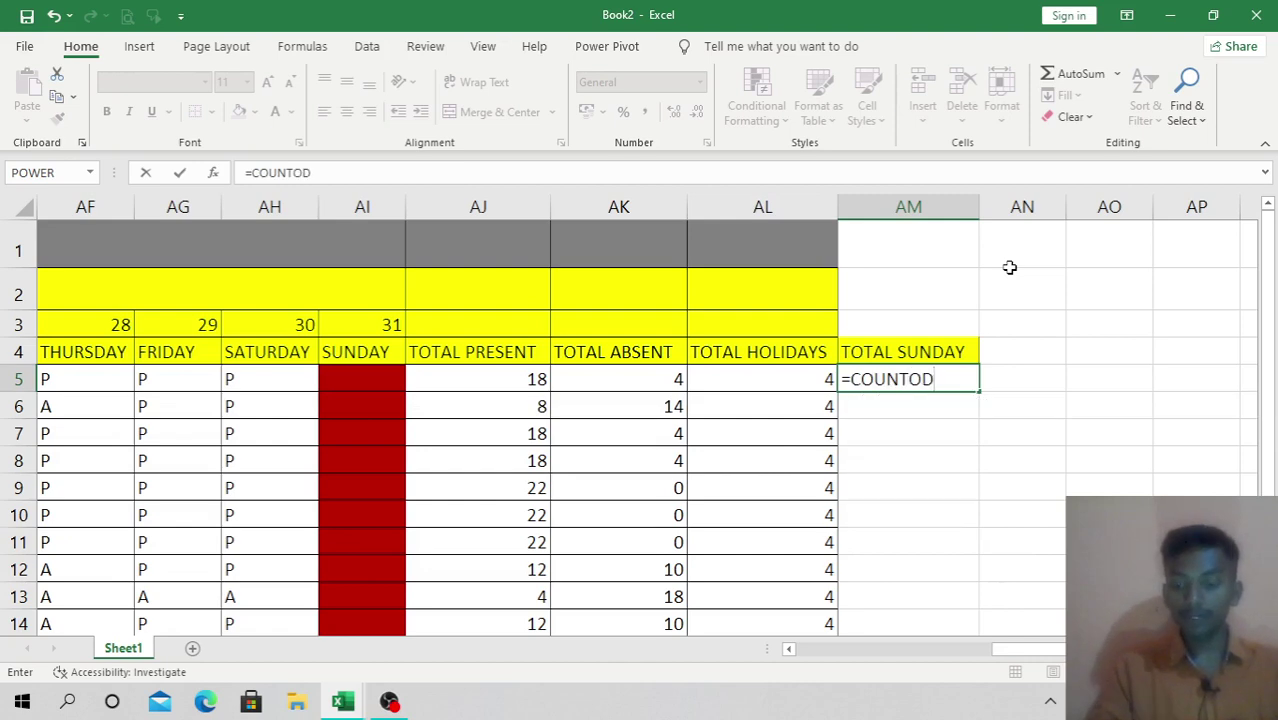
key(BackSpace)
key(BackSpace)
key(BackSpace)
text(T)
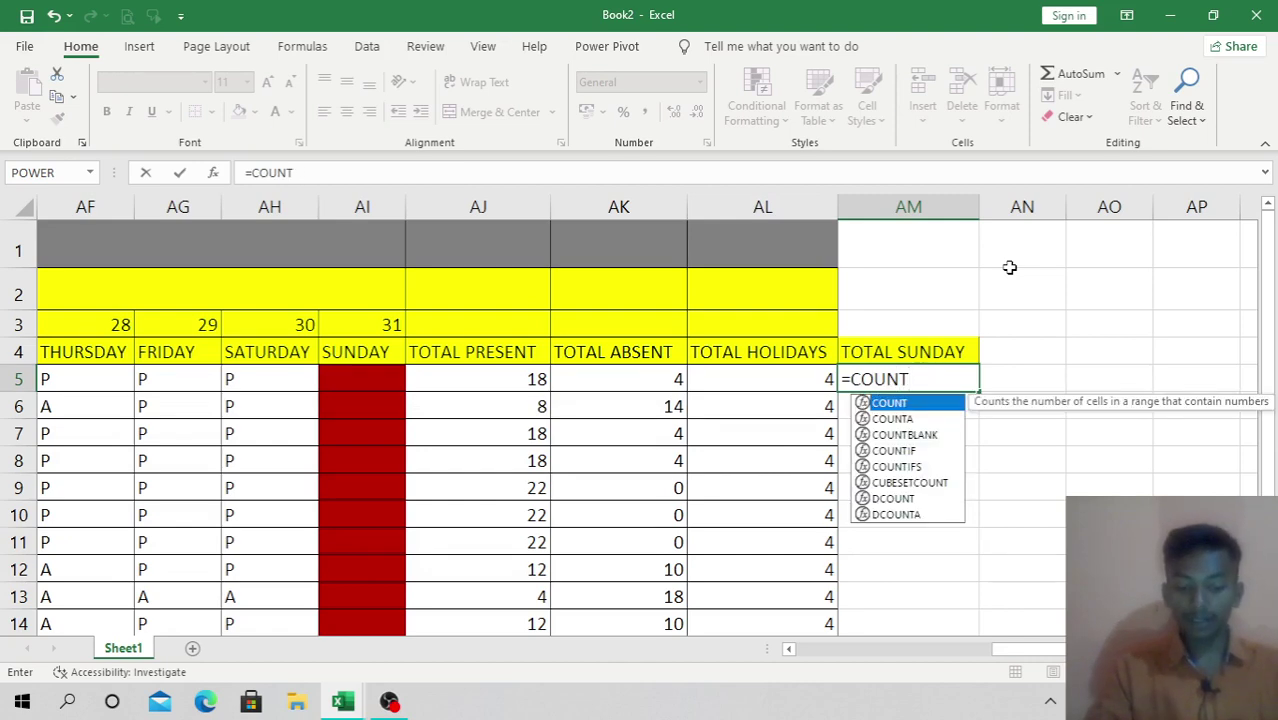
text(IF)
key(BackSpace)
text(()
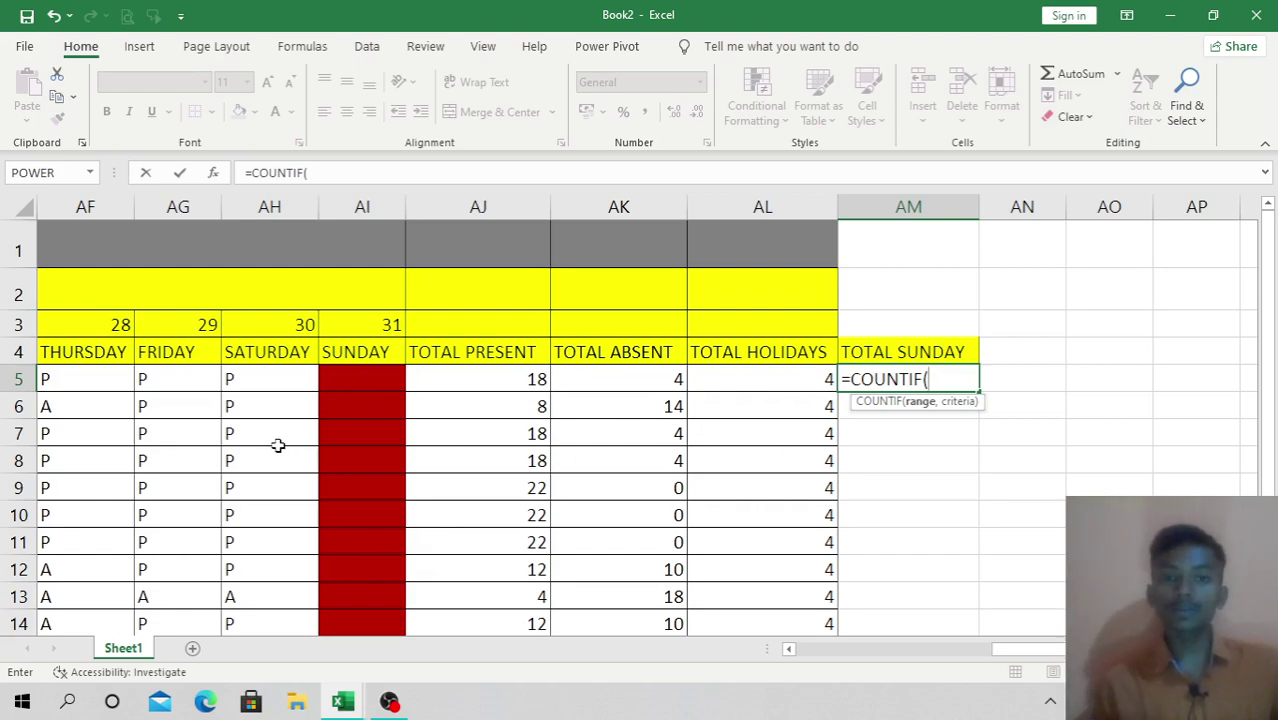
drag(352, 393, 479, 378)
drag(862, 649, 1045, 648)
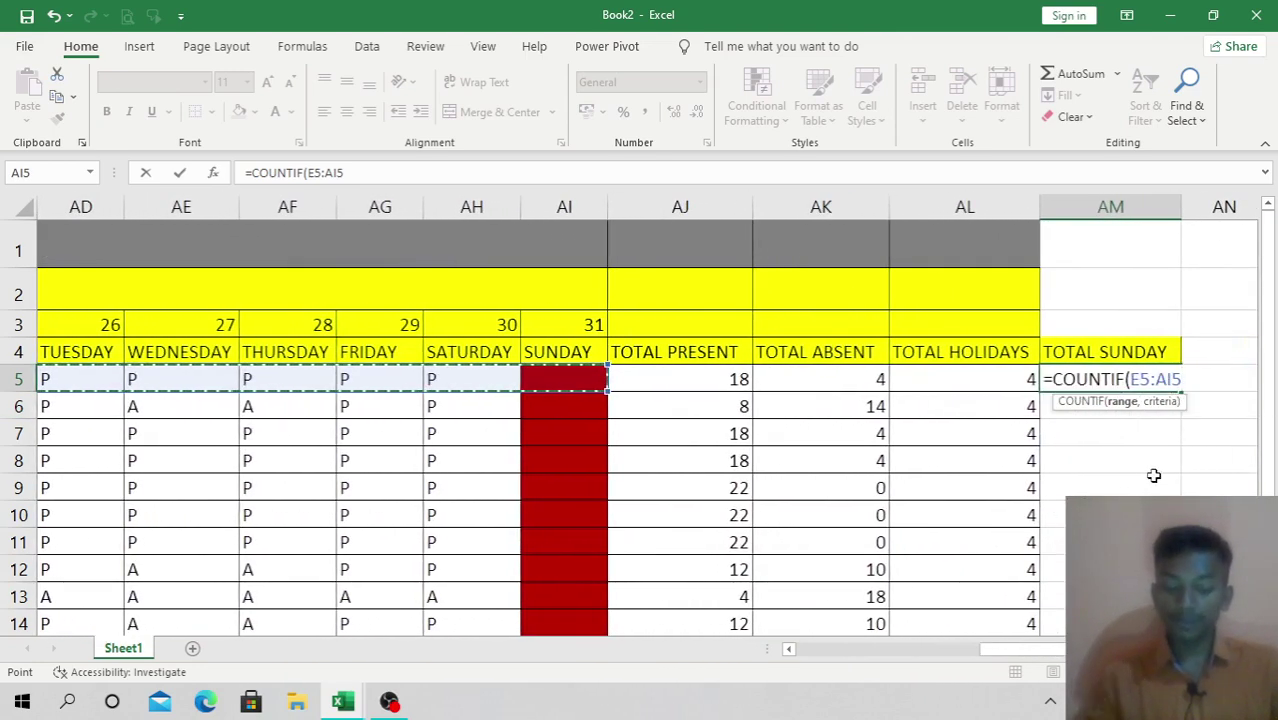
text(,)
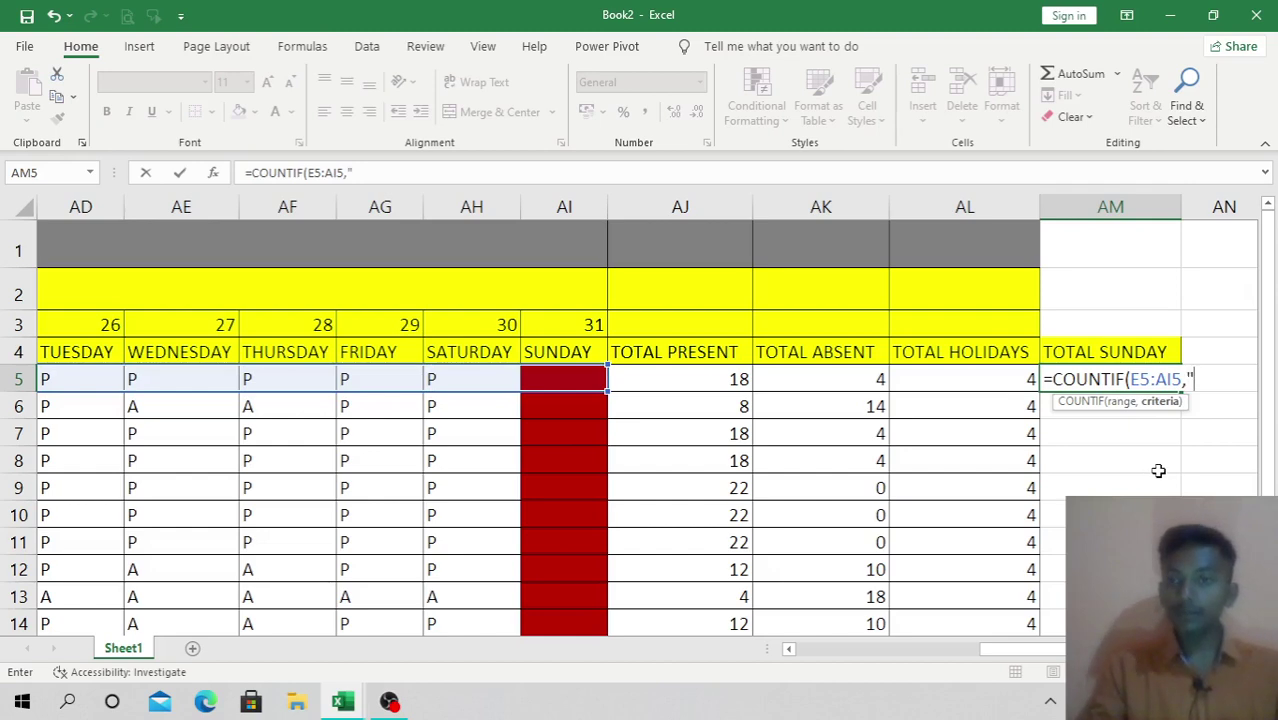
text("")
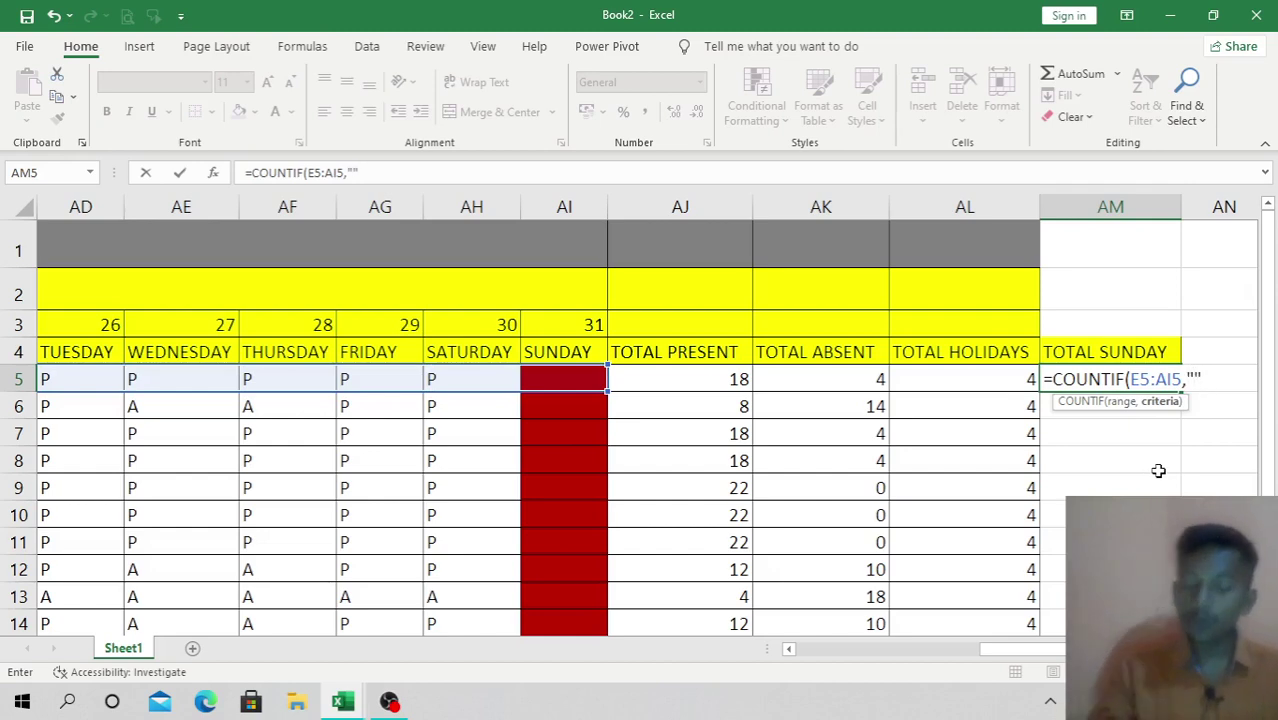
text())
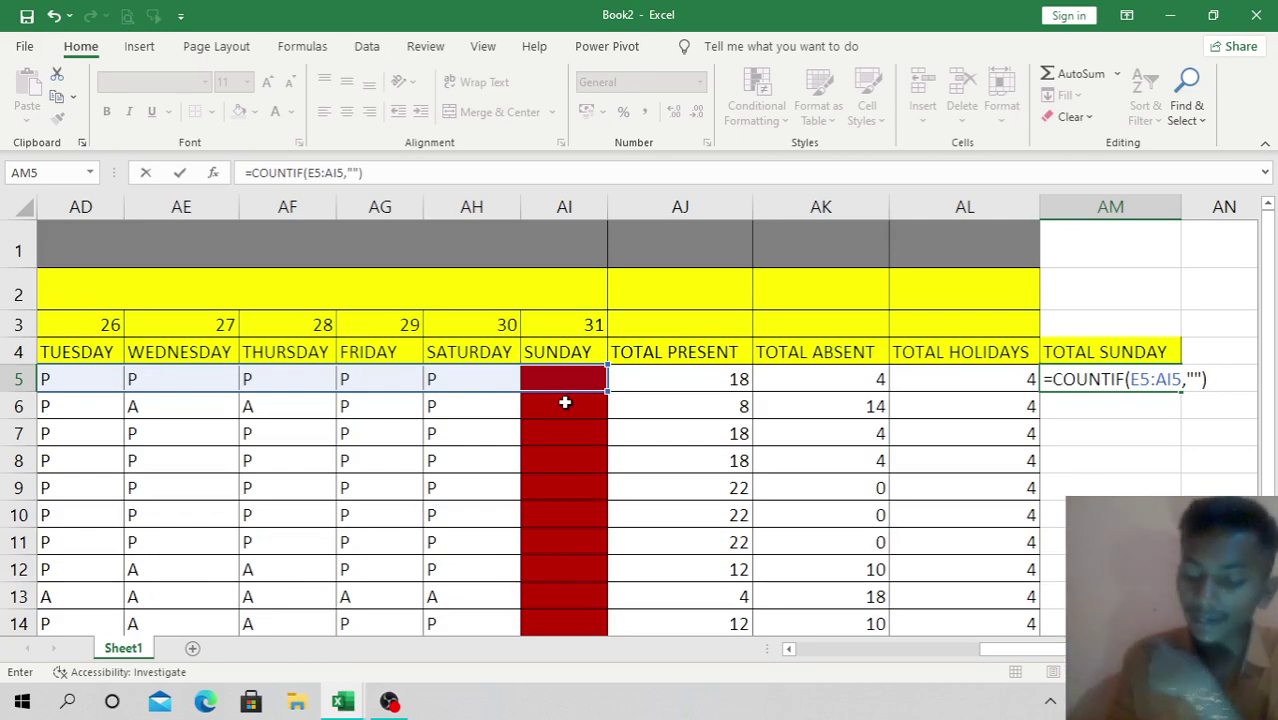
key(Return)
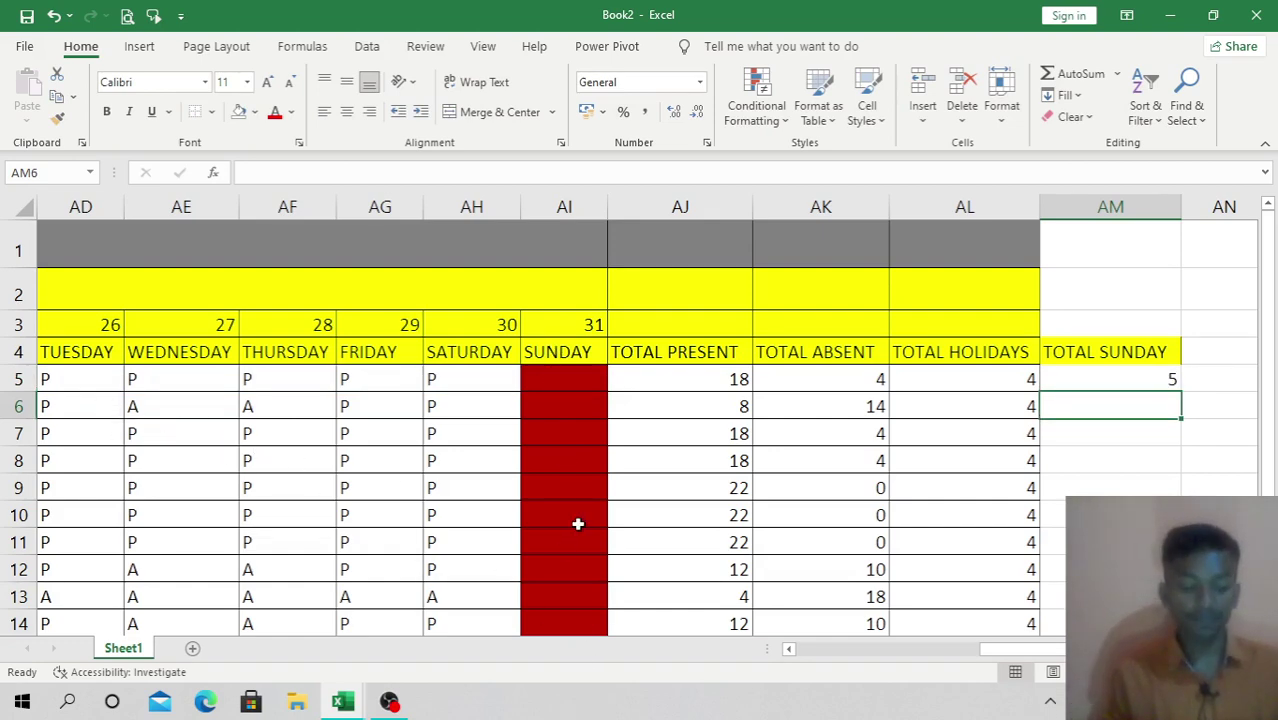
Step: Fill the AM5 formula down the TOTAL SUNDAY column through AM18 and clear the surplus formula in AM19
scroll(1010, 650, left, 3)
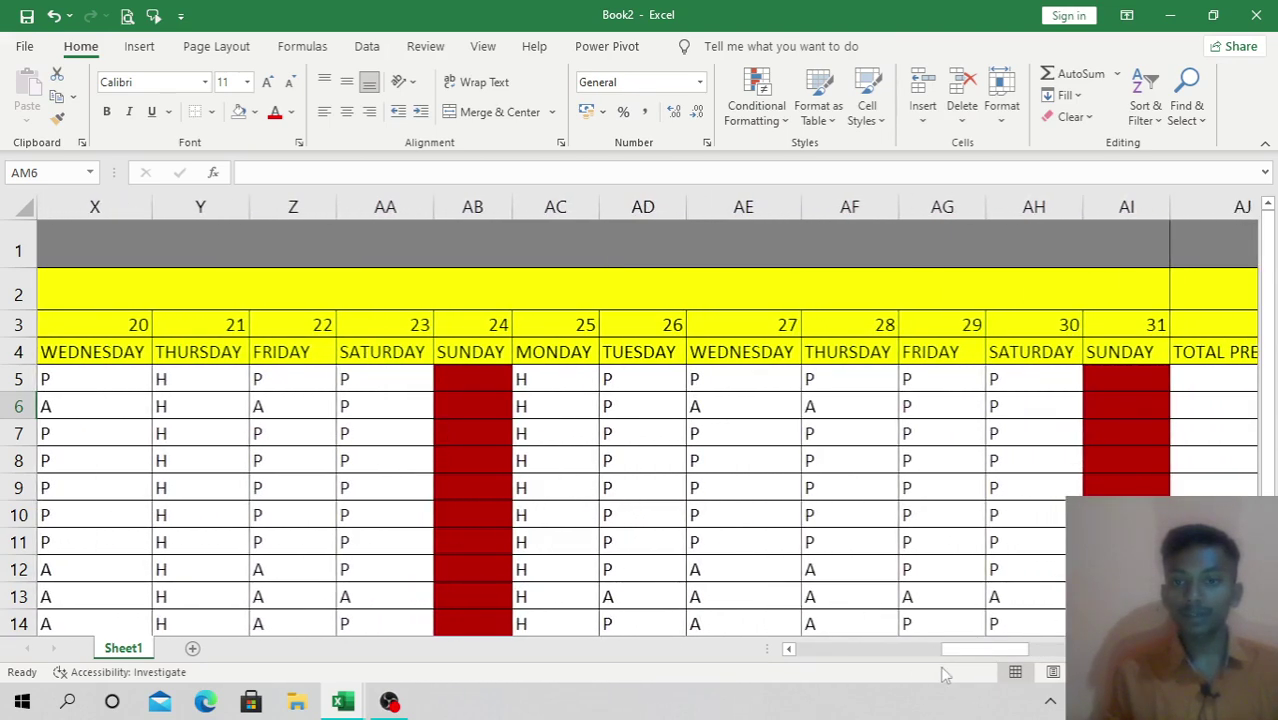
drag(941, 674, 1046, 651)
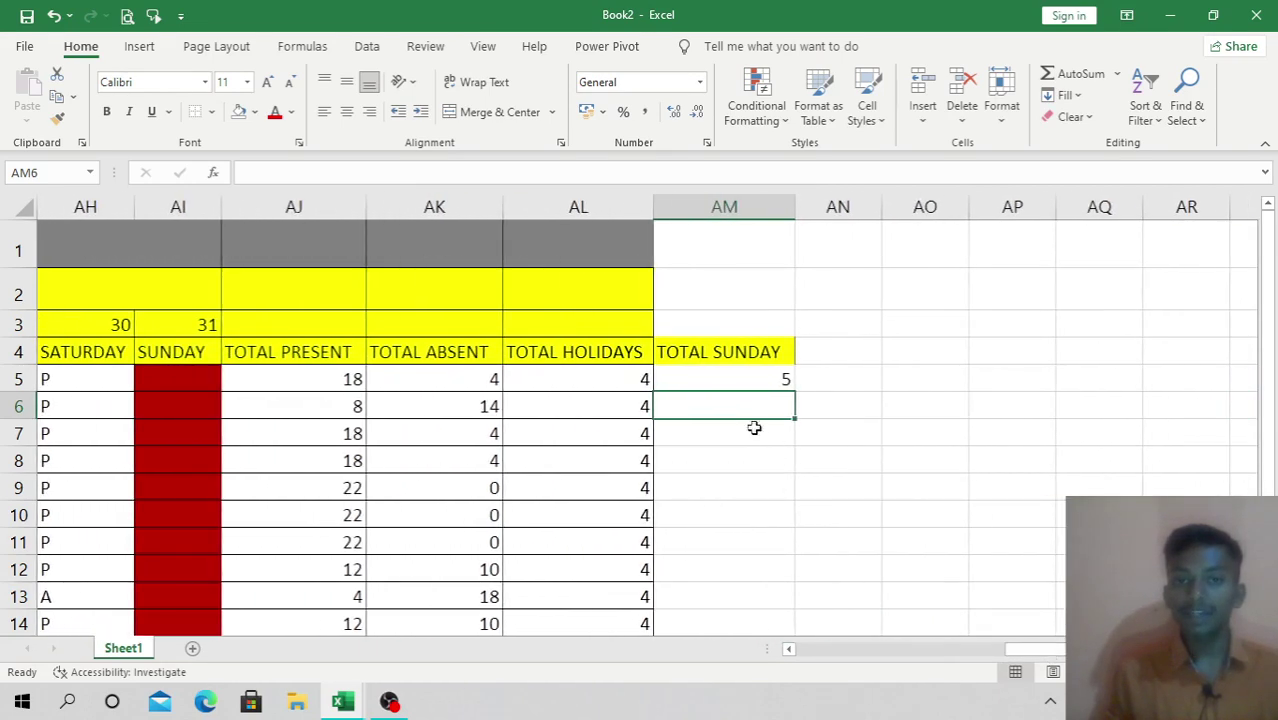
click(760, 381)
drag(794, 395, 793, 600)
click(777, 590)
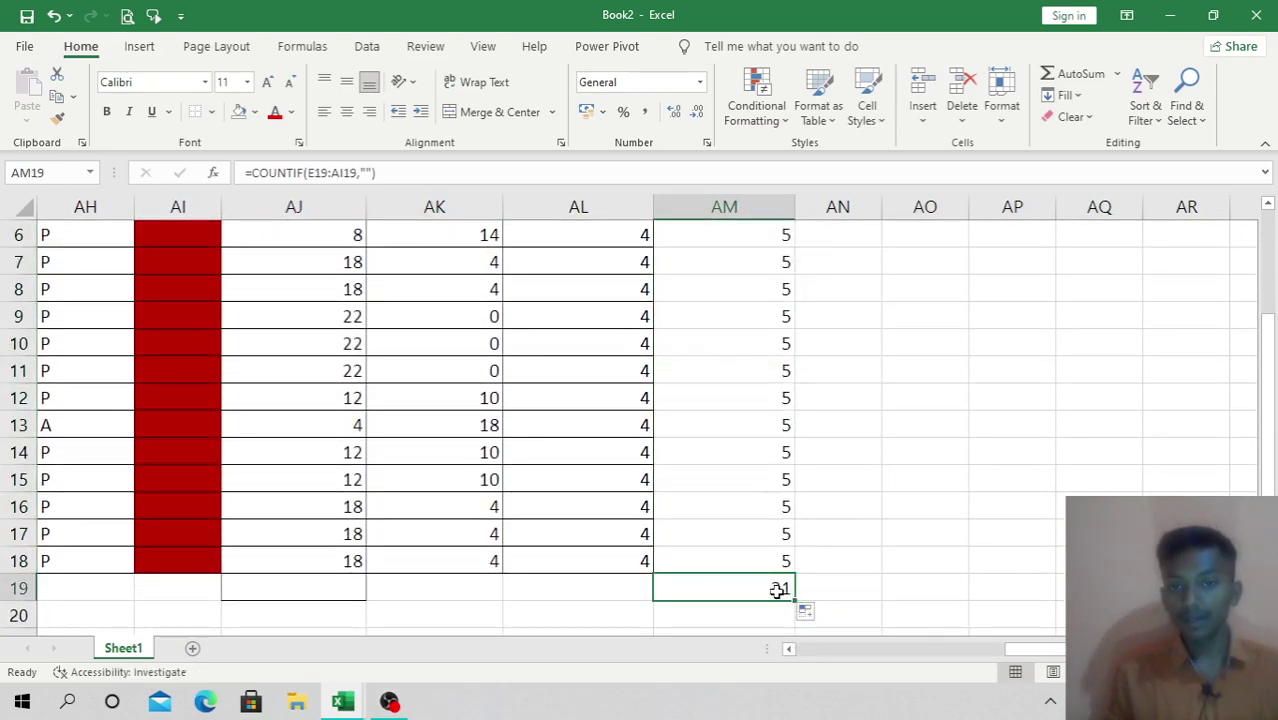
key(Delete)
click(866, 598)
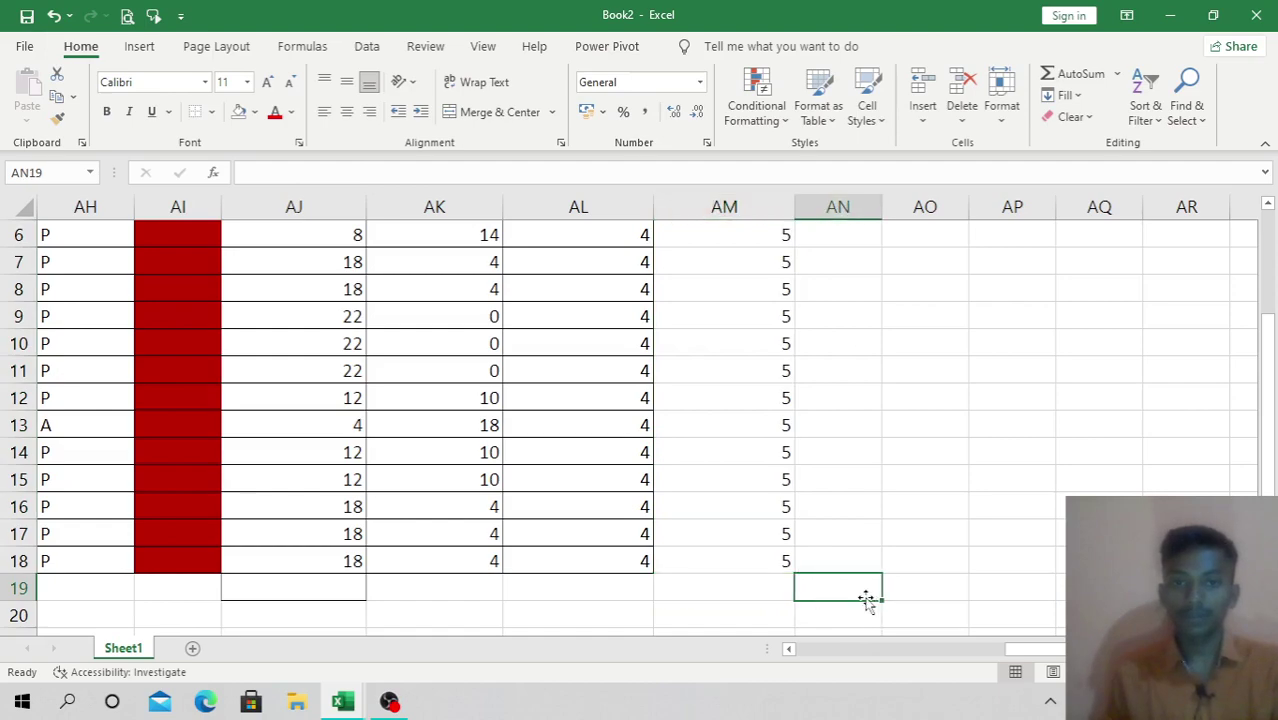
Step: Apply all borders to the TOTAL SUNDAY values in AM5:AM18
scroll(760, 585, up, 2)
scroll(762, 587, down, 6)
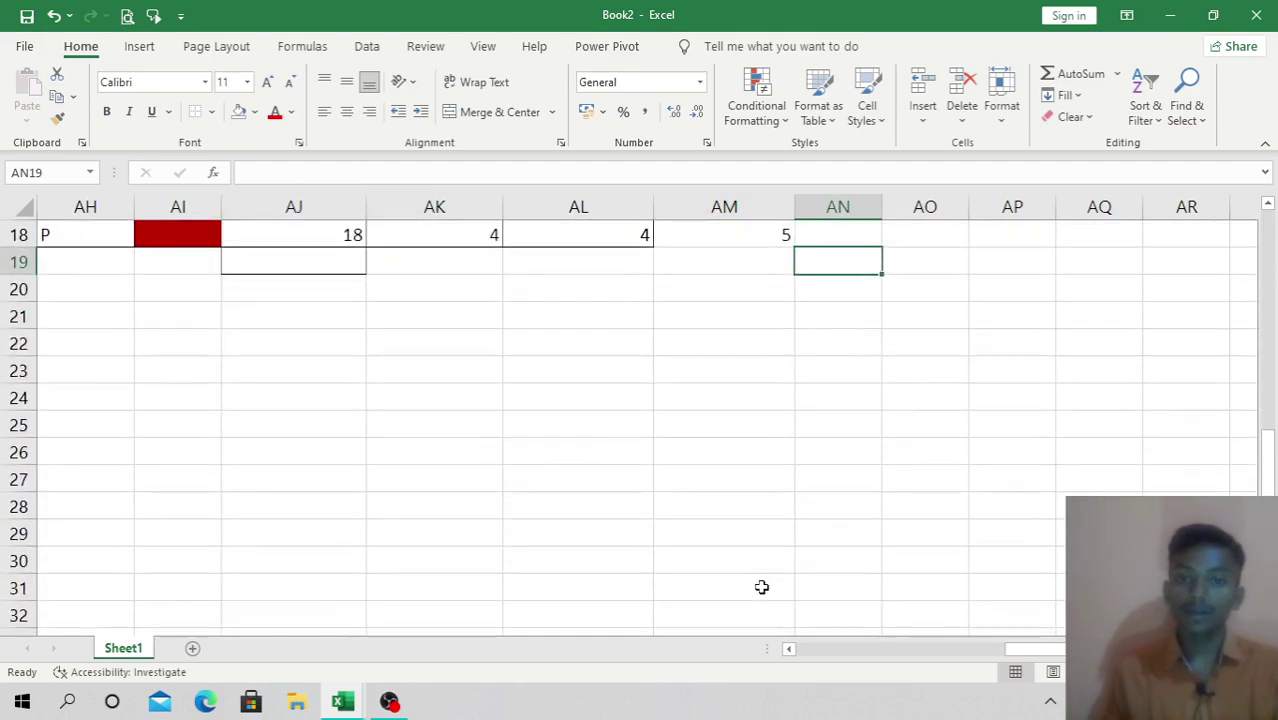
scroll(762, 587, up, 6)
drag(750, 380, 759, 650)
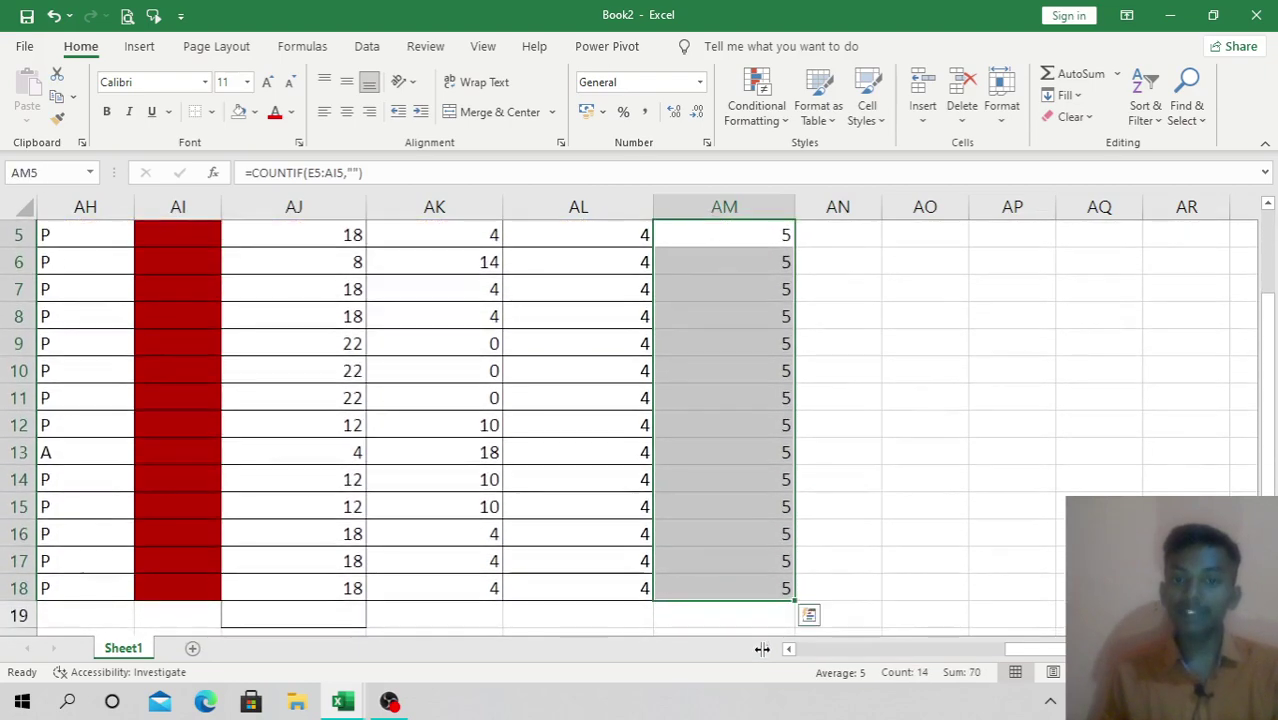
click(212, 112)
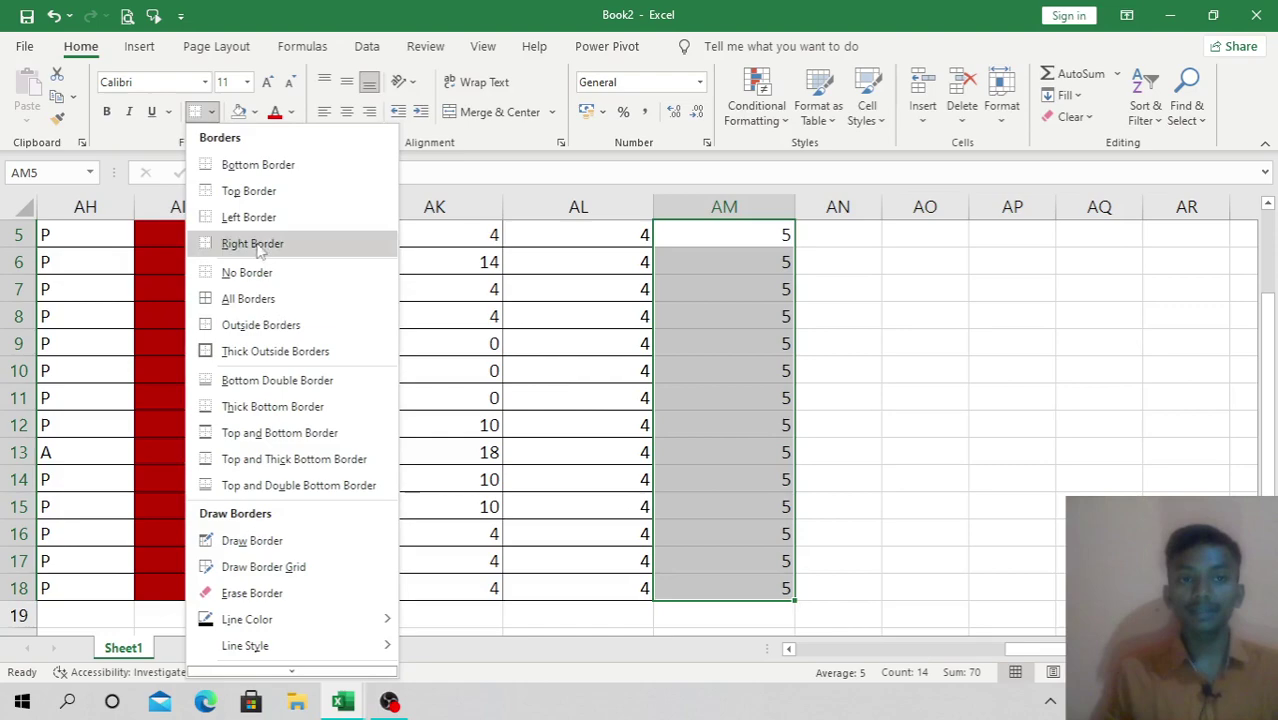
click(272, 300)
click(929, 430)
scroll(830, 432, up, 2)
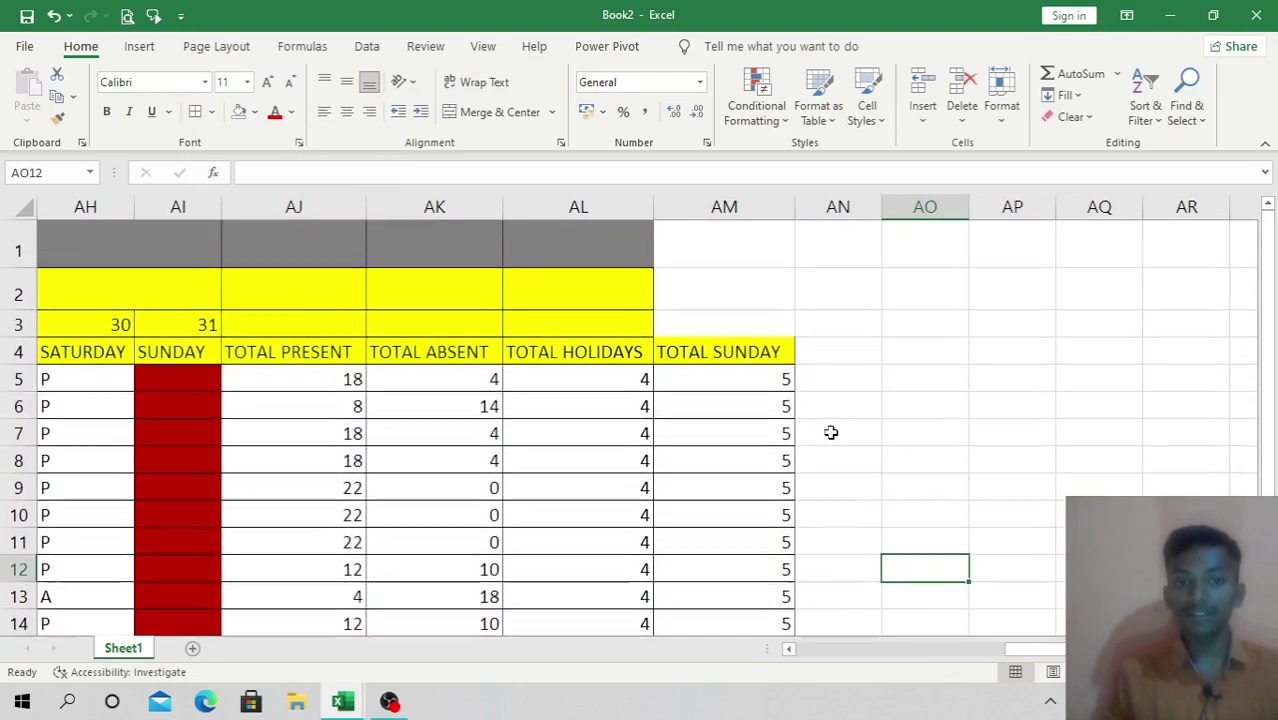
Step: Apply all borders to the empty header cells AM1:AM3 above TOTAL SUNDAY
drag(662, 240, 667, 330)
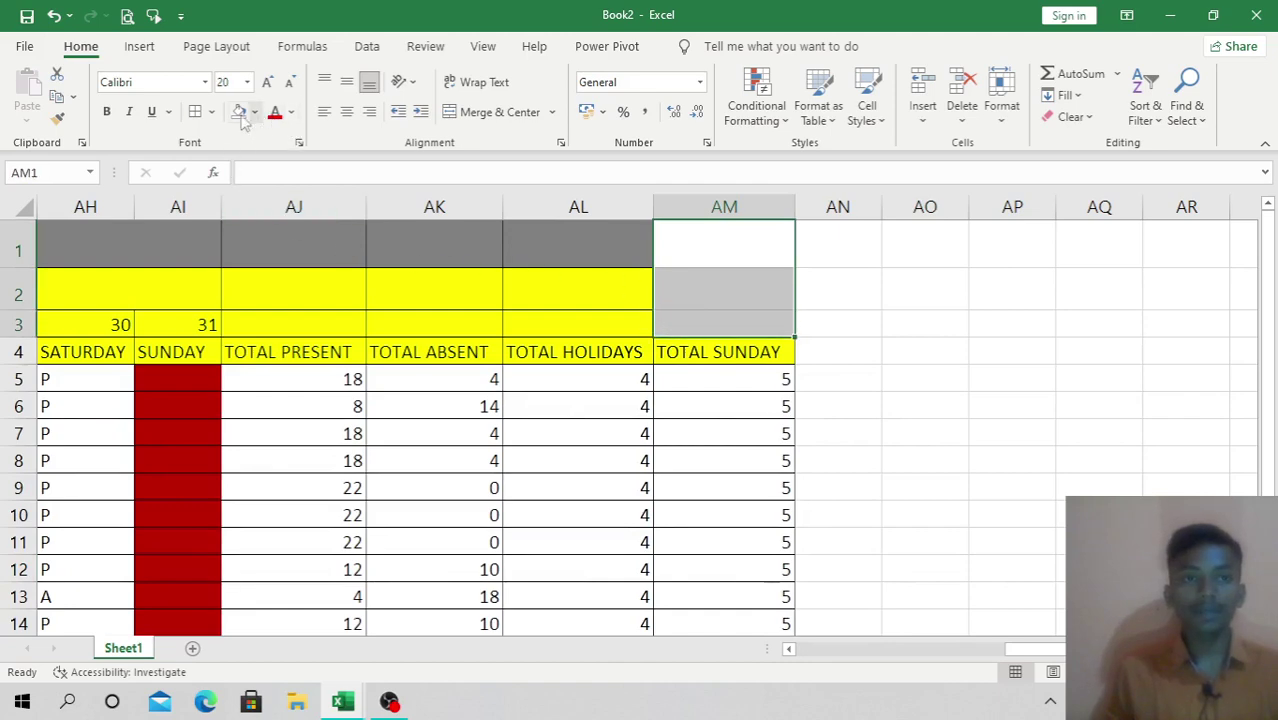
click(200, 114)
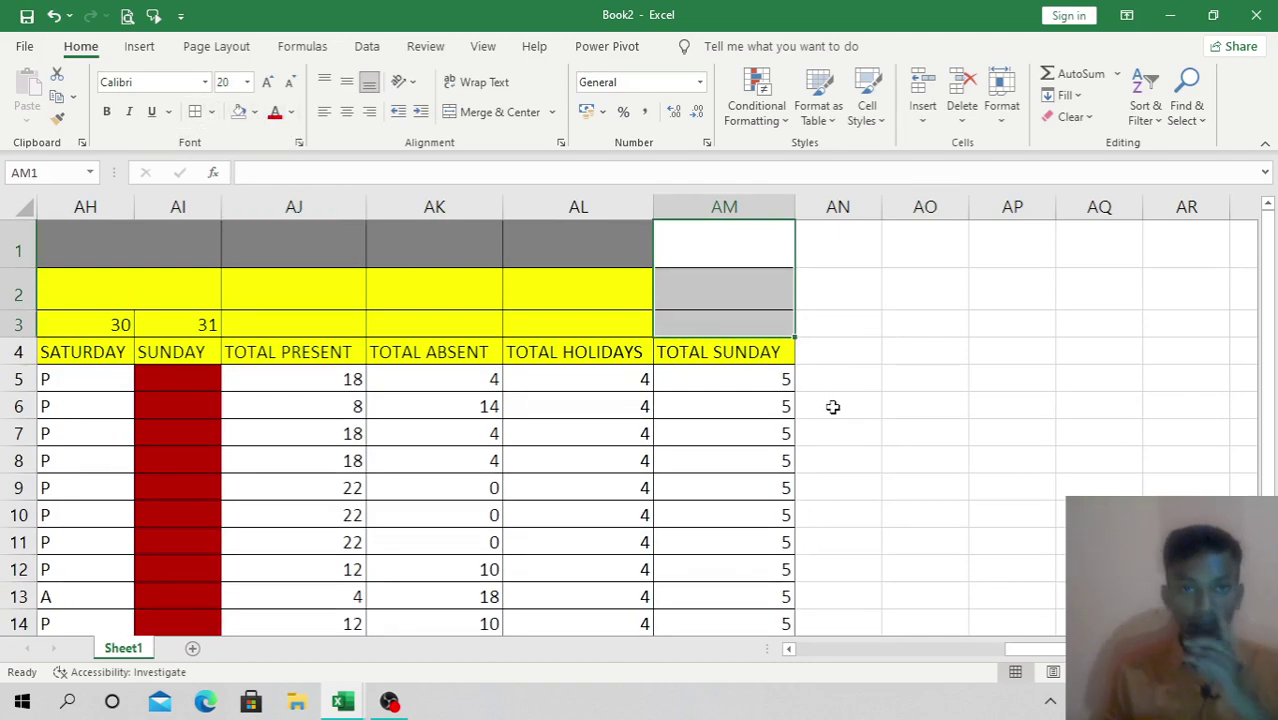
click(884, 429)
drag(650, 290, 702, 311)
click(972, 378)
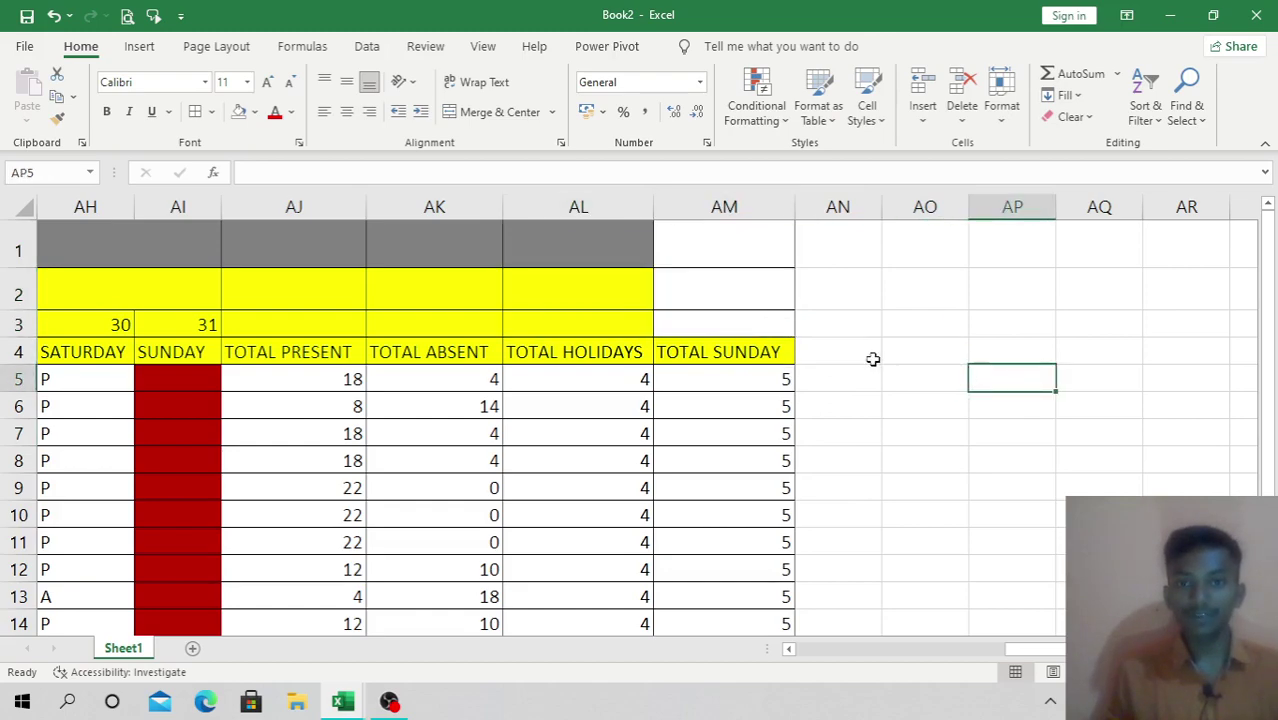
Step: Select the merged JULY heading cell in row 2
drag(1040, 649, 870, 680)
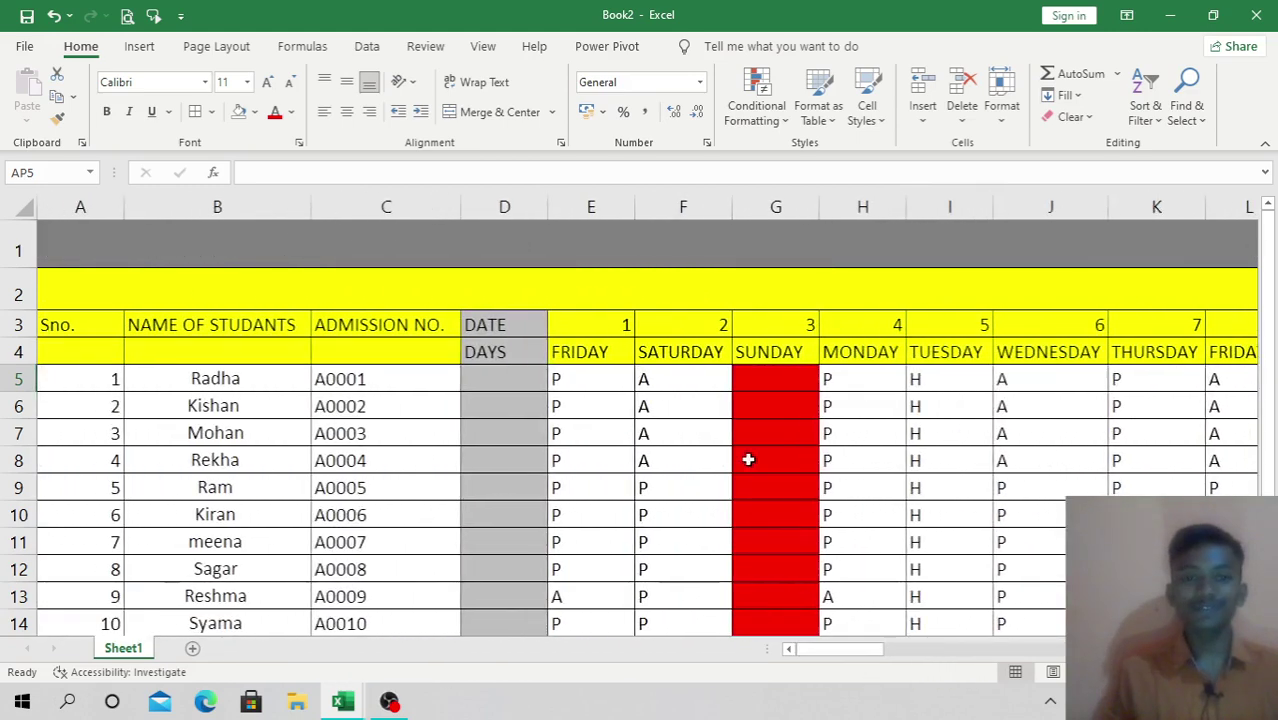
click(705, 432)
click(706, 277)
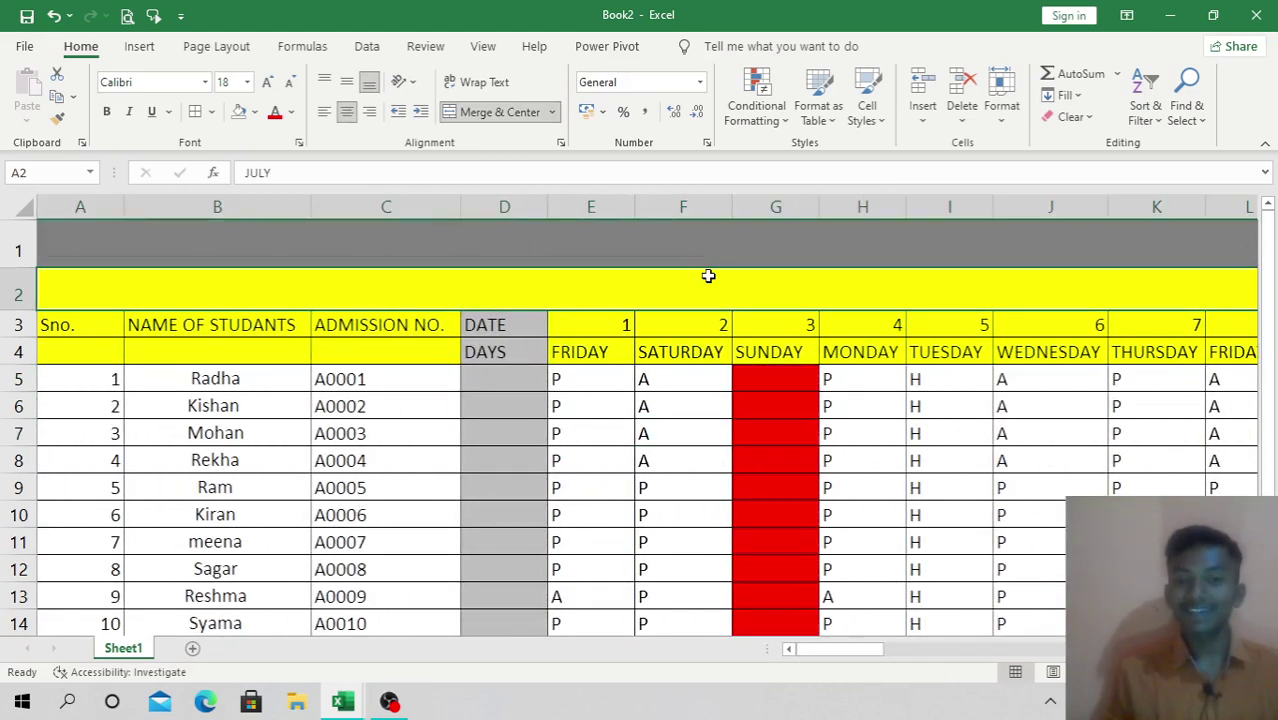